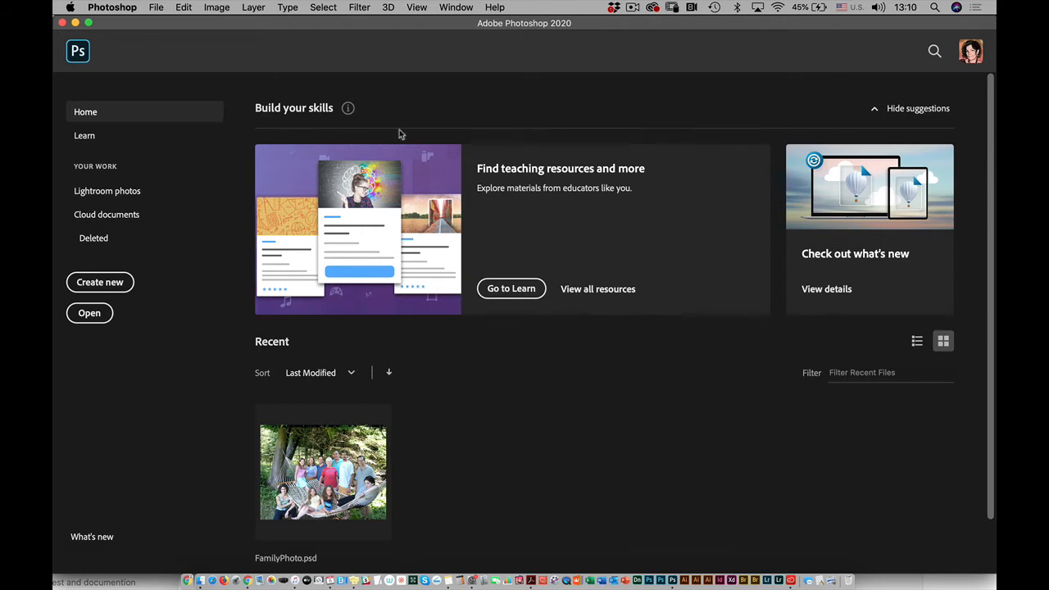
Start opening an image file and browse to the Photo Retouching folder.
{"action": "left_click", "coordinate": [155, 6]}
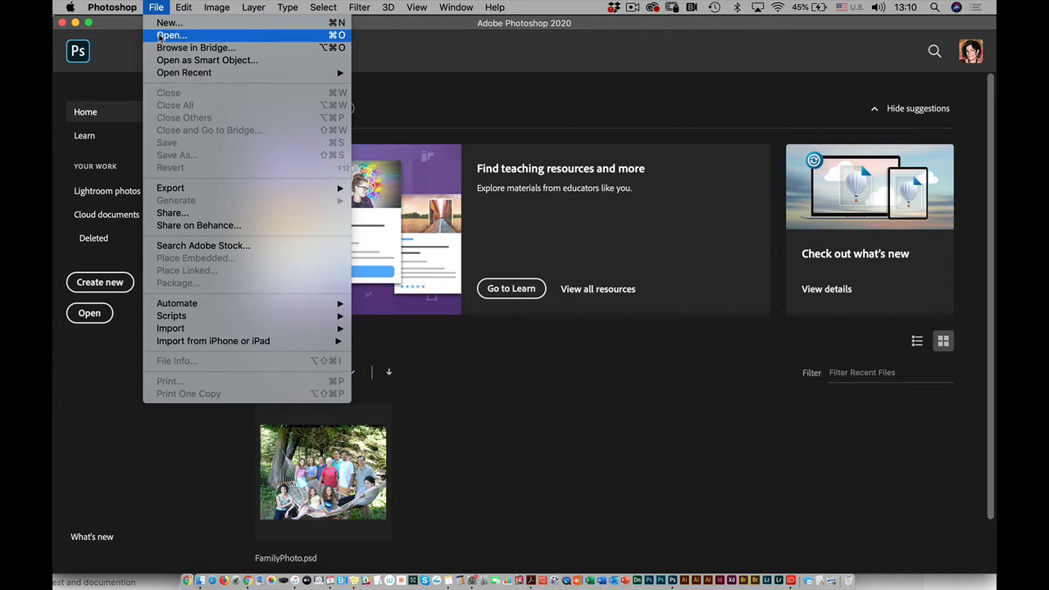
{"action": "left_click", "coordinate": [168, 35]}
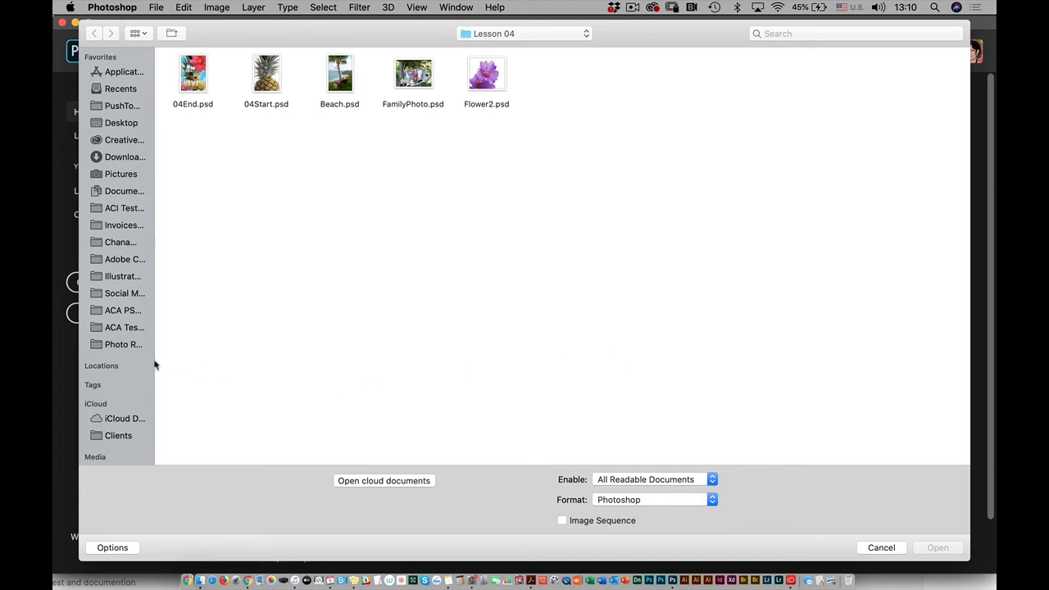
{"action": "left_click", "coordinate": [123, 345]}
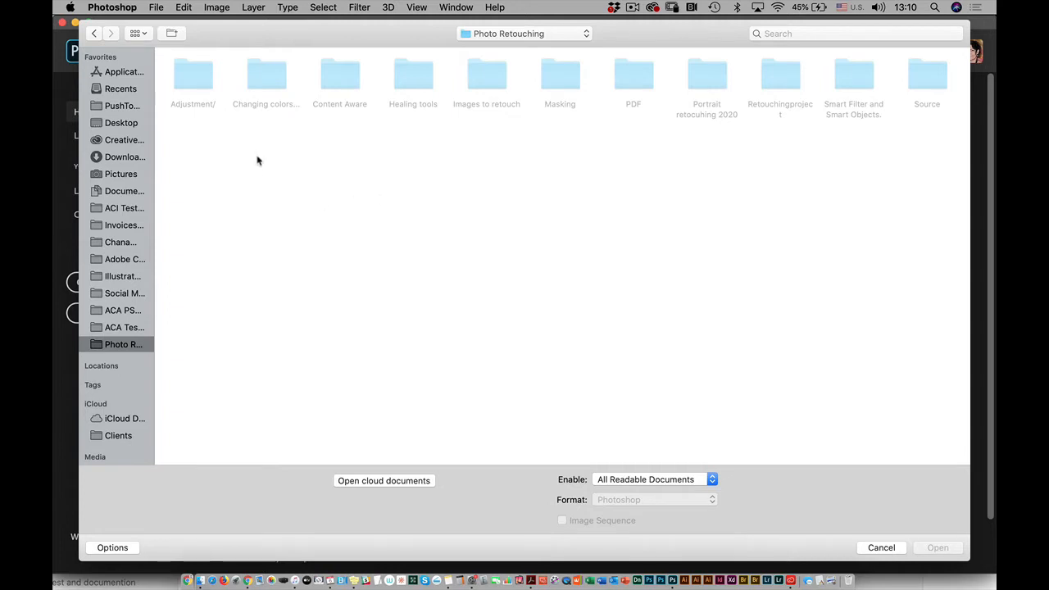
{"action": "left_click", "coordinate": [489, 82]}
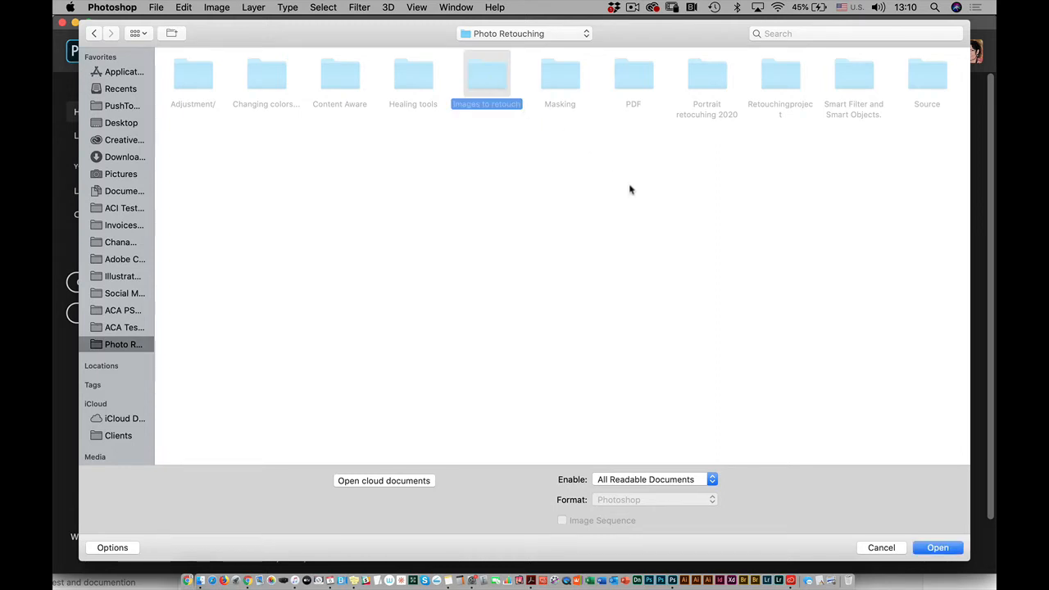
{"action": "double_click", "coordinate": [487, 83]}
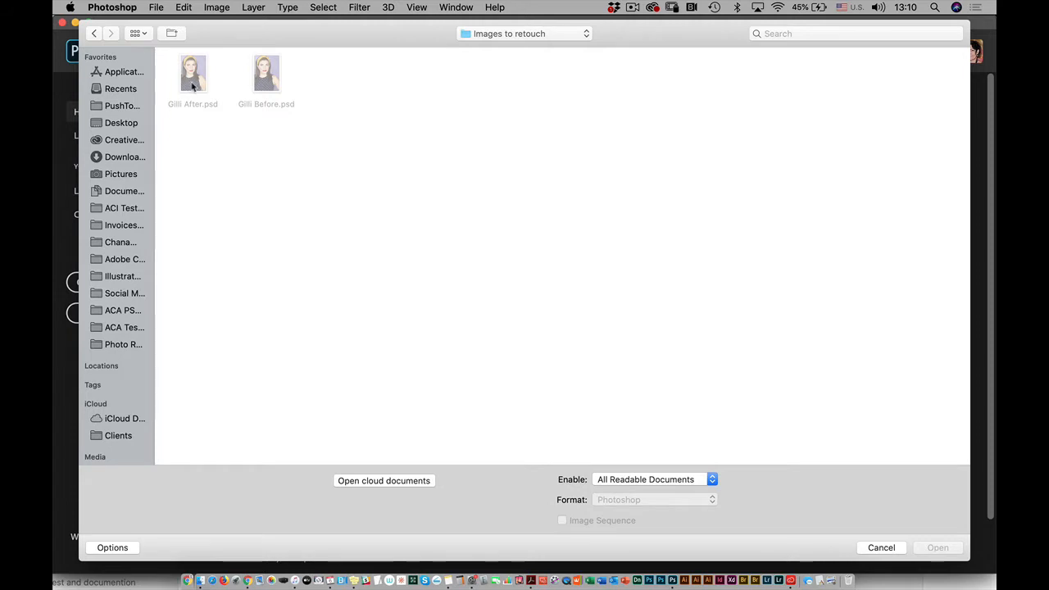
{"action": "left_click", "coordinate": [193, 85]}
{"action": "left_click", "coordinate": [303, 79]}
{"action": "left_click", "coordinate": [93, 33]}
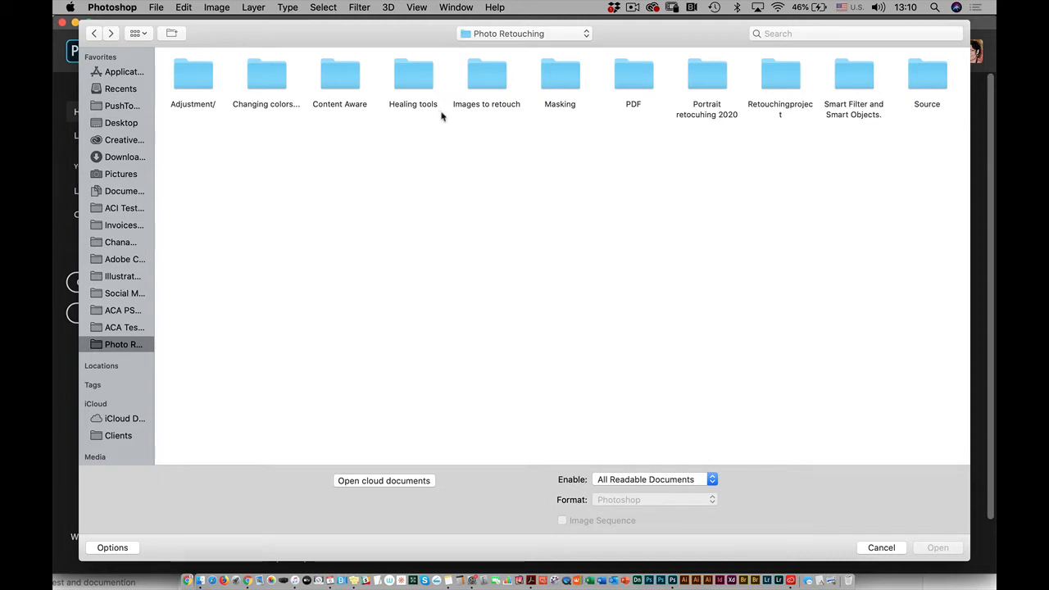
Open Acne_Issues_01.jpg from the Healing Spot and Brush folder inside Healing tools.
{"action": "double_click", "coordinate": [415, 79]}
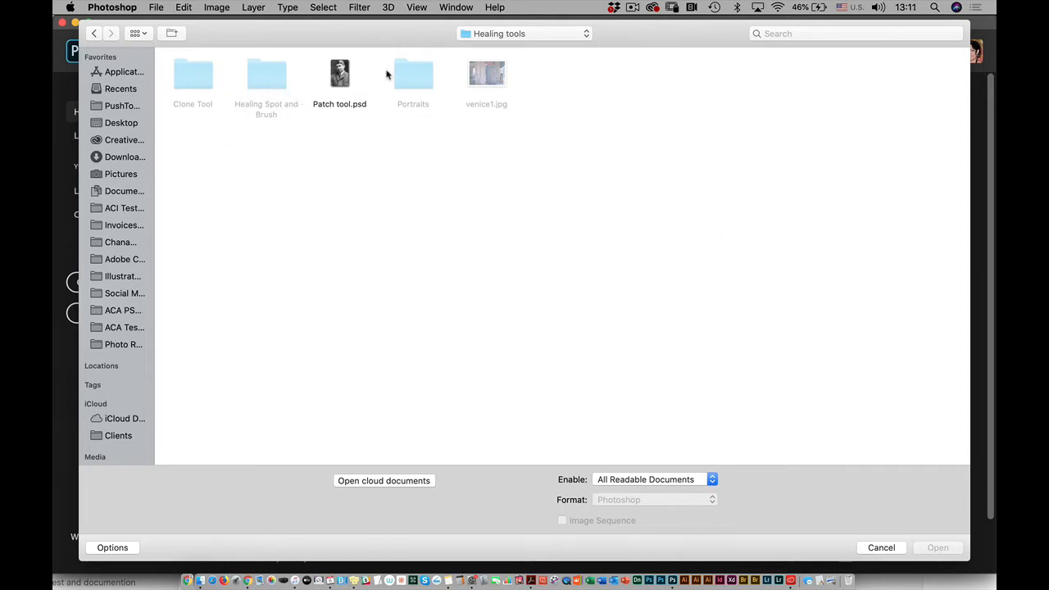
{"action": "left_click", "coordinate": [411, 77]}
{"action": "double_click", "coordinate": [410, 78]}
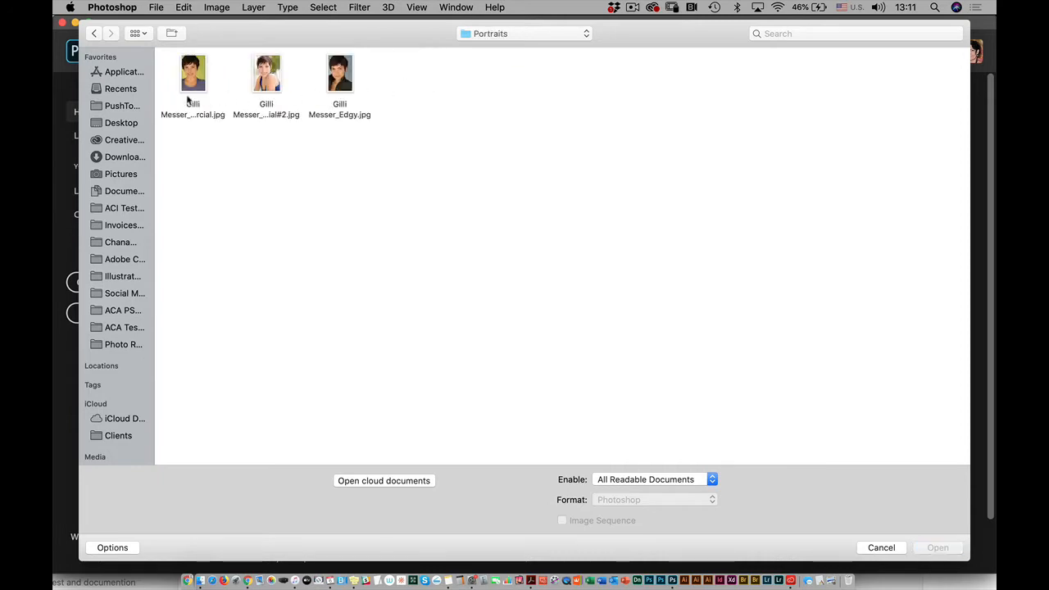
{"action": "left_click", "coordinate": [95, 33]}
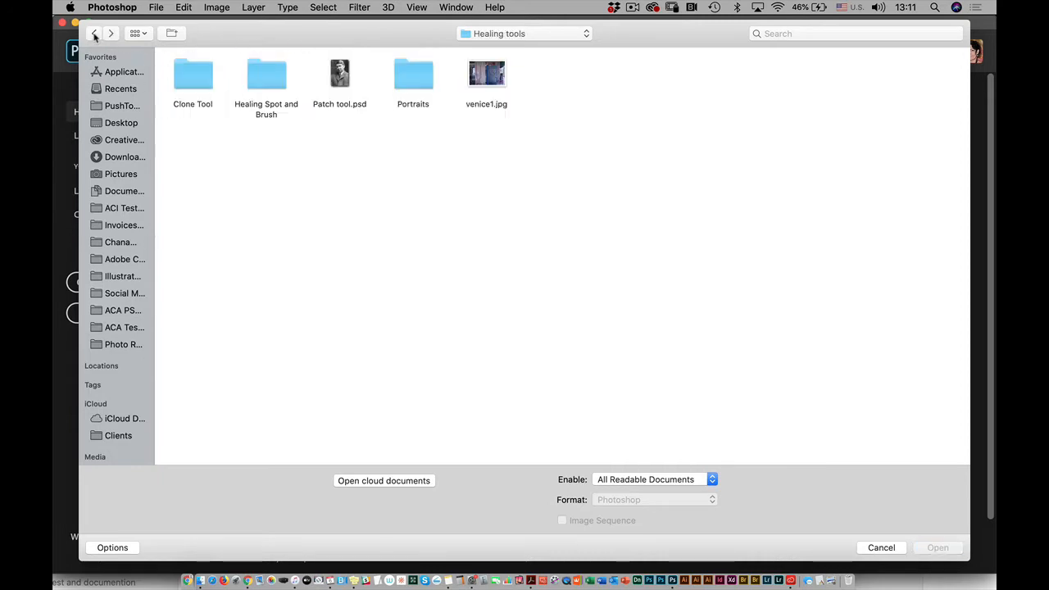
{"action": "left_click", "coordinate": [360, 204]}
{"action": "double_click", "coordinate": [267, 78]}
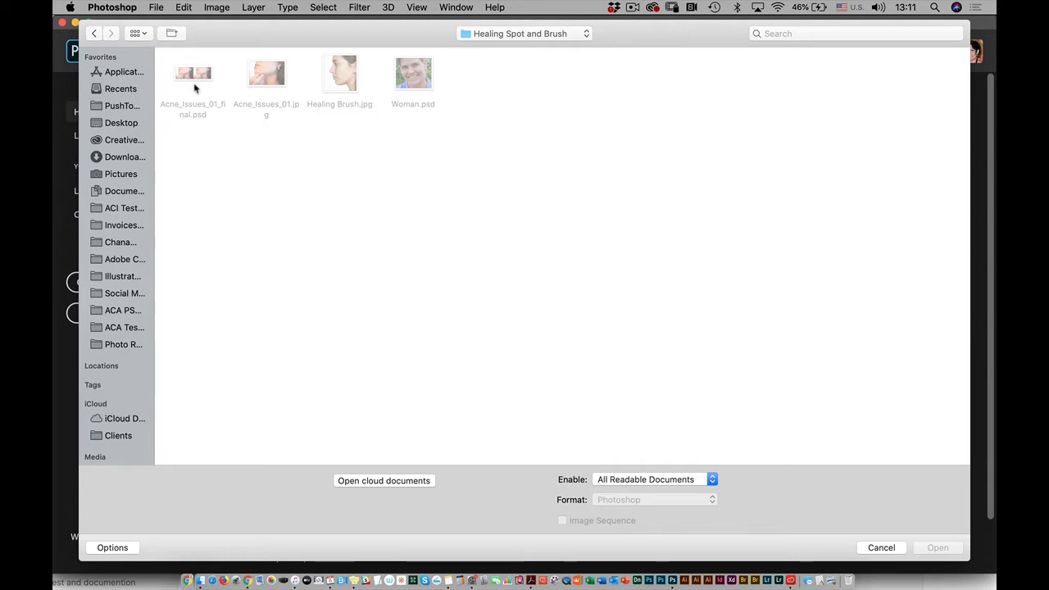
{"action": "left_click", "coordinate": [271, 78]}
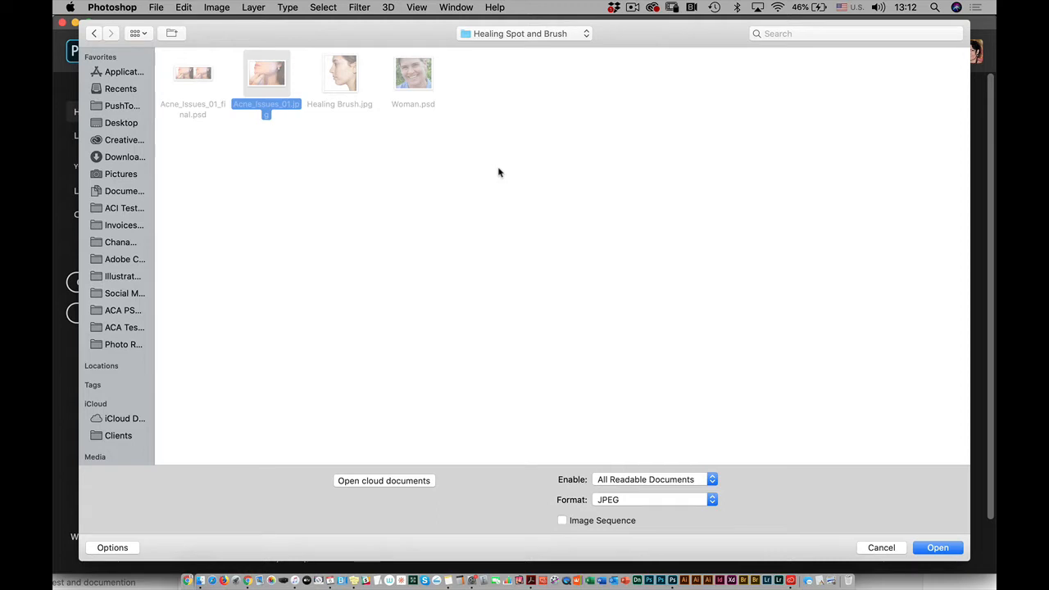
{"action": "left_click", "coordinate": [936, 548]}
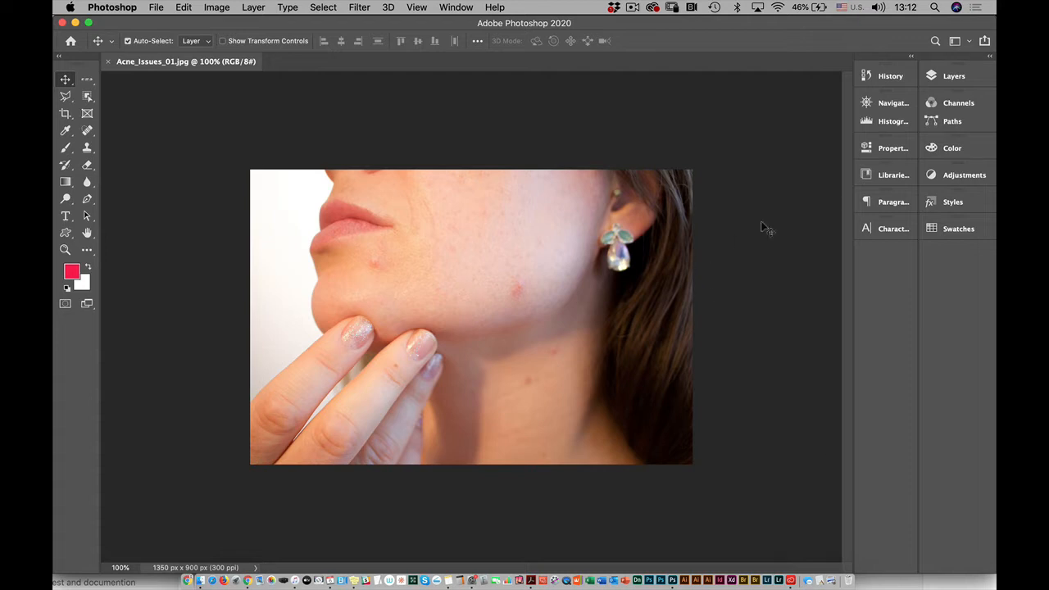
Show and lengthen the layer list, and add a new layer named "instructions" above the Background.
{"action": "left_click", "coordinate": [938, 76]}
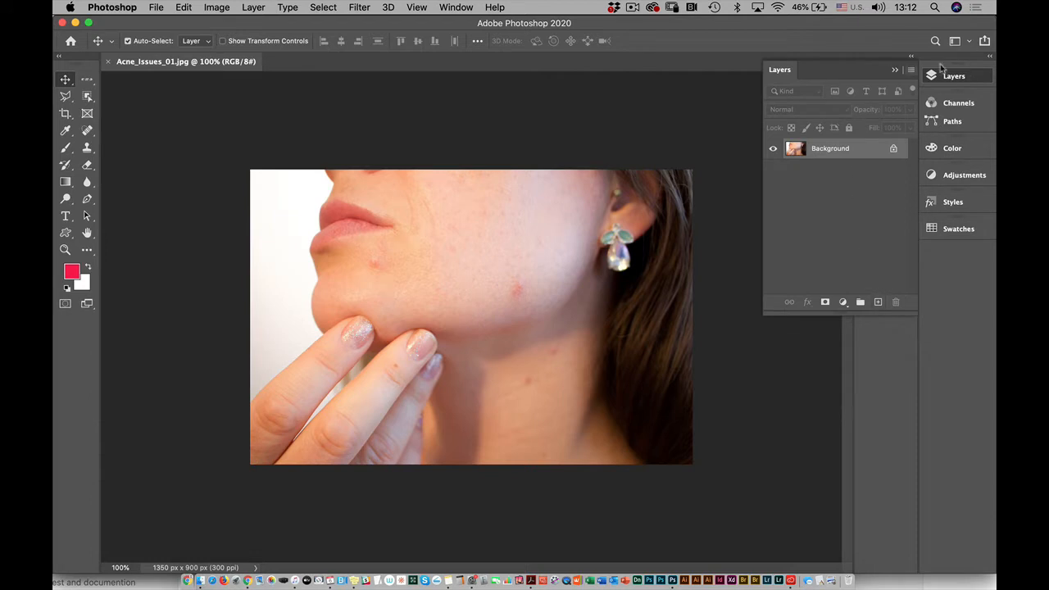
{"action": "left_click_drag", "start_coordinate": [845, 315], "coordinate": [845, 544]}
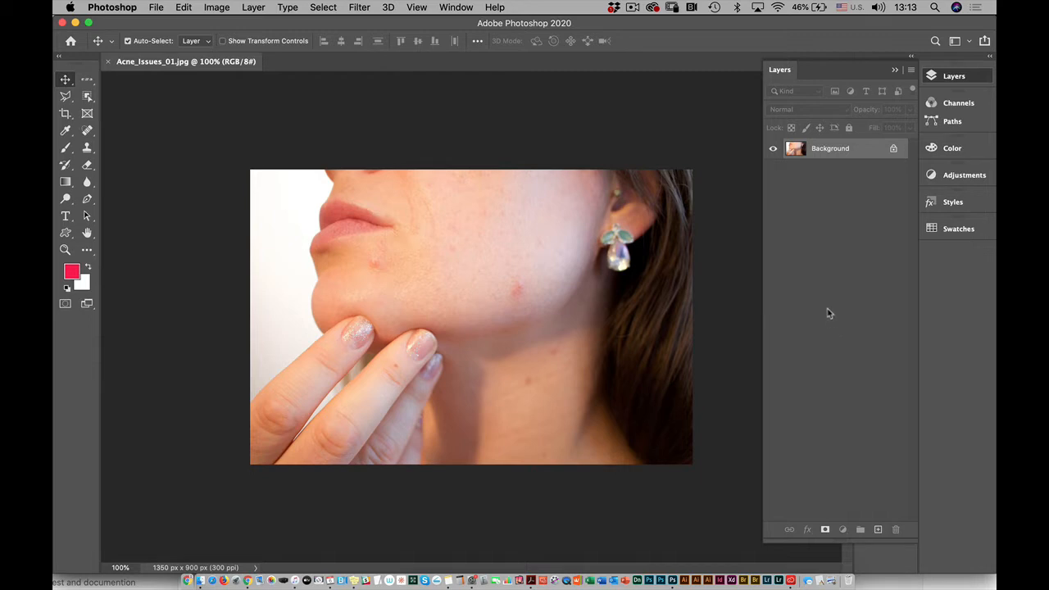
{"action": "left_click", "coordinate": [912, 72]}
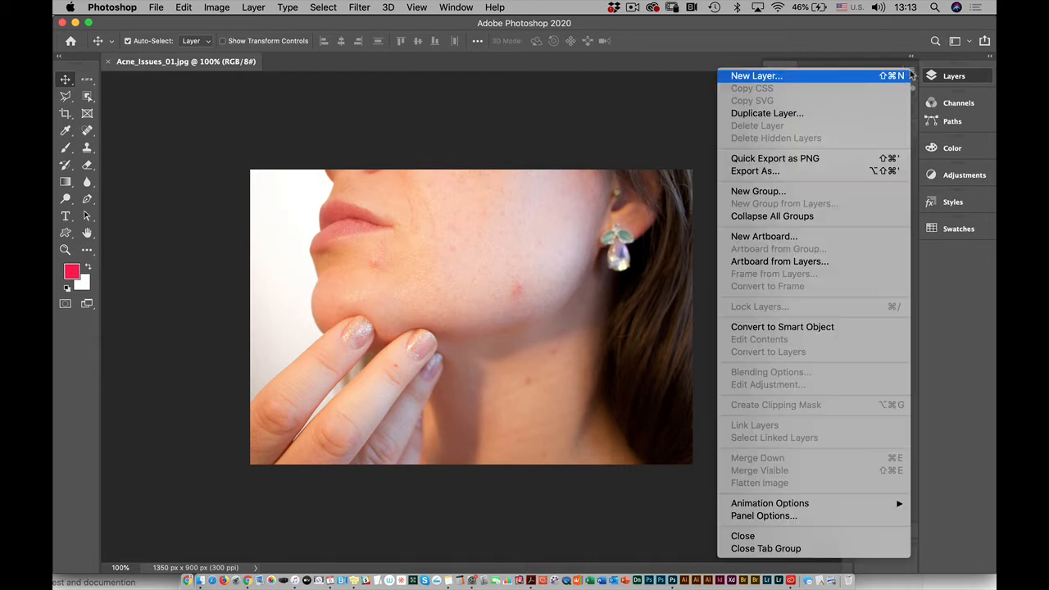
{"action": "left_click", "coordinate": [849, 77]}
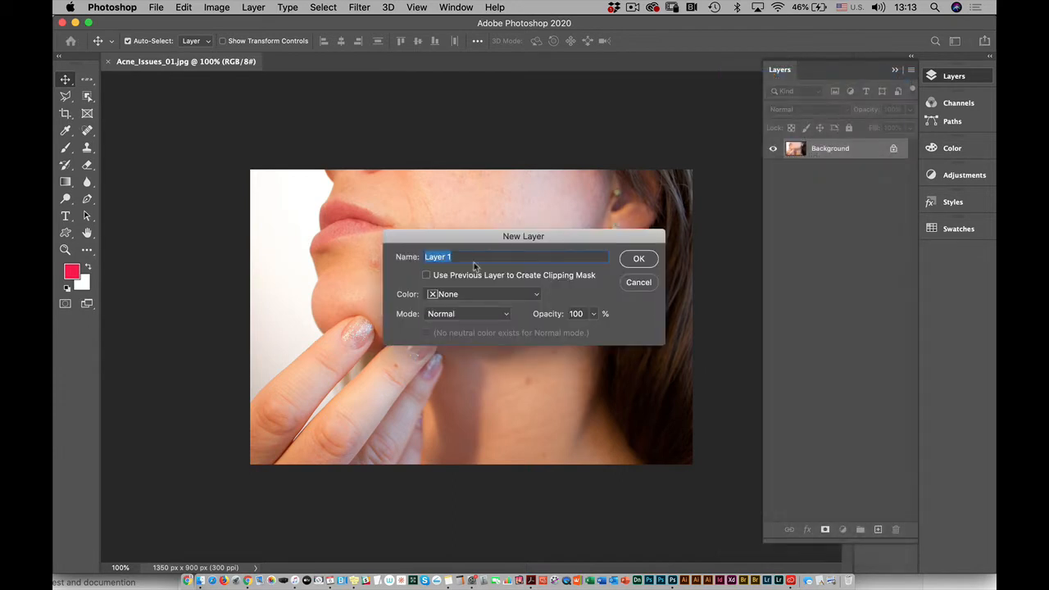
{"action": "type", "text": "instructions"}
{"action": "key", "text": "Return"}
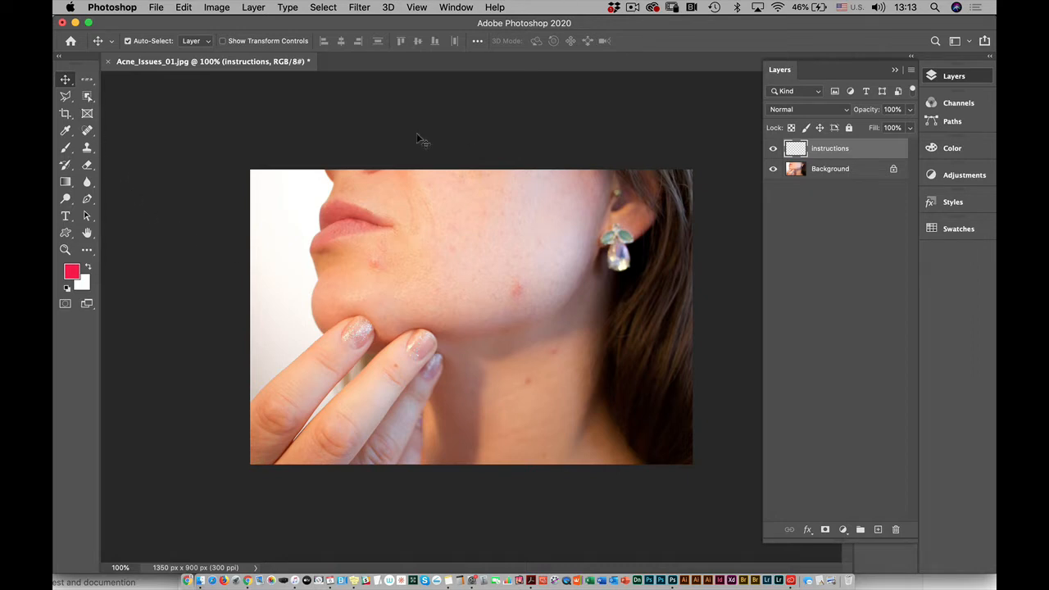
Circle the blemishes on the chin, jaw and neck in red with the 15-pixel Brush tool.
{"action": "left_click", "coordinate": [68, 150]}
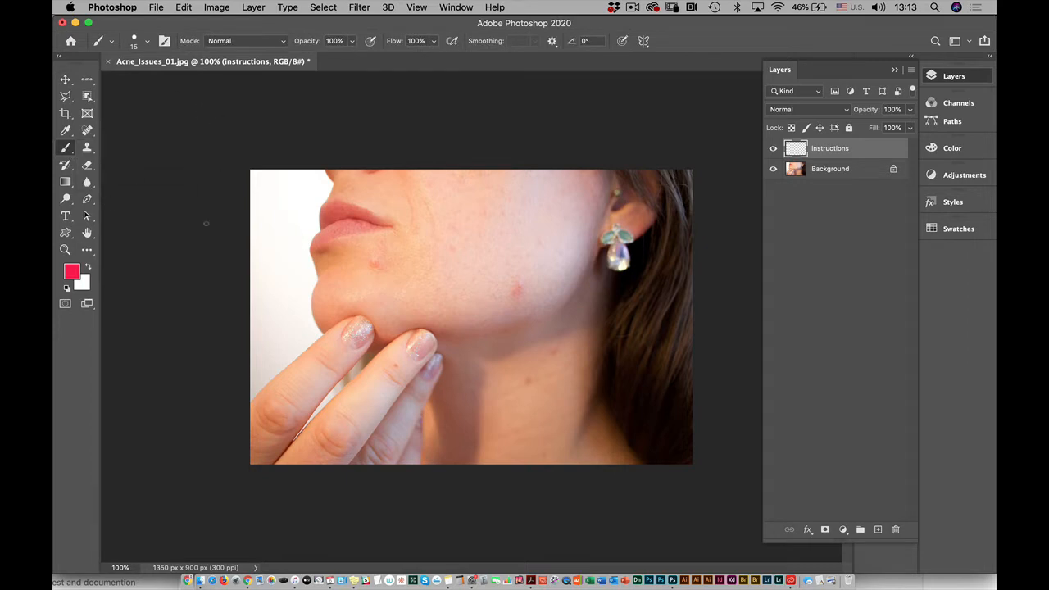
{"action": "mouse_move", "coordinate": [499, 292]}
{"action": "left_mouse_down"}
{"action": "mouse_move", "coordinate": [530, 272]}
{"action": "mouse_move", "coordinate": [535, 292]}
{"action": "mouse_move", "coordinate": [507, 287]}
{"action": "left_mouse_up"}
{"action": "mouse_move", "coordinate": [359, 262]}
{"action": "left_mouse_down"}
{"action": "mouse_move", "coordinate": [370, 252]}
{"action": "mouse_move", "coordinate": [371, 283]}
{"action": "mouse_move", "coordinate": [367, 248]}
{"action": "left_mouse_up"}
{"action": "mouse_move", "coordinate": [503, 370]}
{"action": "left_mouse_down"}
{"action": "mouse_move", "coordinate": [518, 401]}
{"action": "mouse_move", "coordinate": [502, 360]}
{"action": "mouse_move", "coordinate": [573, 360]}
{"action": "mouse_move", "coordinate": [542, 337]}
{"action": "left_mouse_up"}
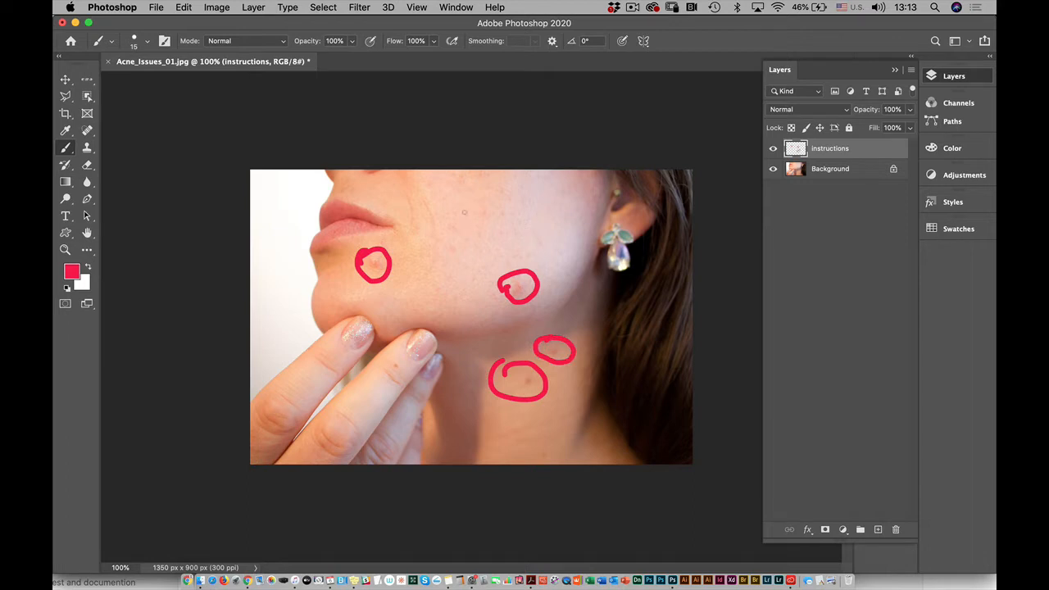
Circle the problem areas on the cheek, draw an arrow toward the ear and handwrite "out" beneath it.
{"action": "mouse_move", "coordinate": [464, 213]}
{"action": "left_mouse_down"}
{"action": "mouse_move", "coordinate": [442, 249]}
{"action": "mouse_move", "coordinate": [456, 236]}
{"action": "left_mouse_up"}
{"action": "mouse_move", "coordinate": [405, 193]}
{"action": "left_mouse_down"}
{"action": "mouse_move", "coordinate": [426, 238]}
{"action": "mouse_move", "coordinate": [410, 185]}
{"action": "left_mouse_up"}
{"action": "mouse_move", "coordinate": [438, 189]}
{"action": "left_mouse_down"}
{"action": "mouse_move", "coordinate": [550, 190]}
{"action": "mouse_move", "coordinate": [546, 179]}
{"action": "mouse_move", "coordinate": [525, 216]}
{"action": "mouse_move", "coordinate": [562, 239]}
{"action": "left_mouse_up"}
{"action": "left_click", "coordinate": [526, 213]}
{"action": "left_click_drag", "start_coordinate": [546, 230], "coordinate": [565, 229]}
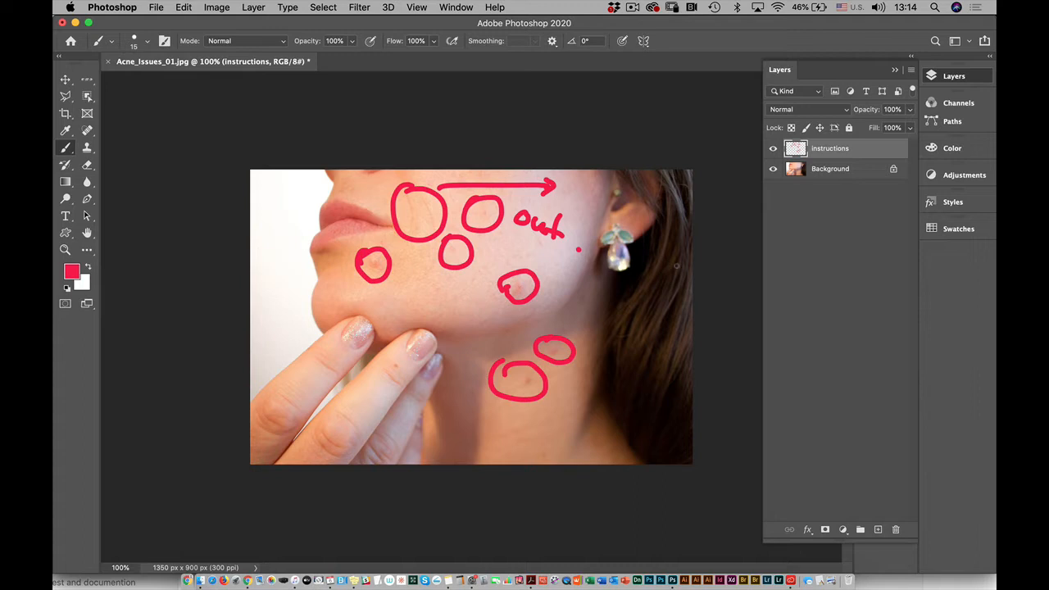
{"action": "left_click_drag", "start_coordinate": [573, 178], "coordinate": [580, 179]}
Compare the photo with and without the instructions layer's red markings.
{"action": "left_click", "coordinate": [773, 149]}
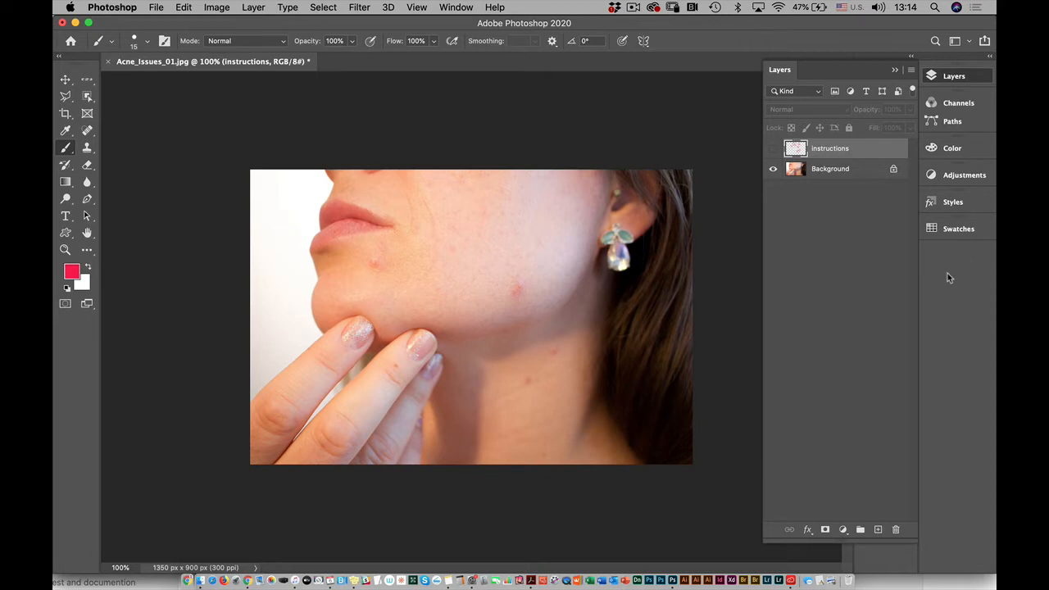
{"action": "left_click", "coordinate": [773, 149]}
{"action": "left_click", "coordinate": [773, 150]}
{"action": "left_click", "coordinate": [773, 150]}
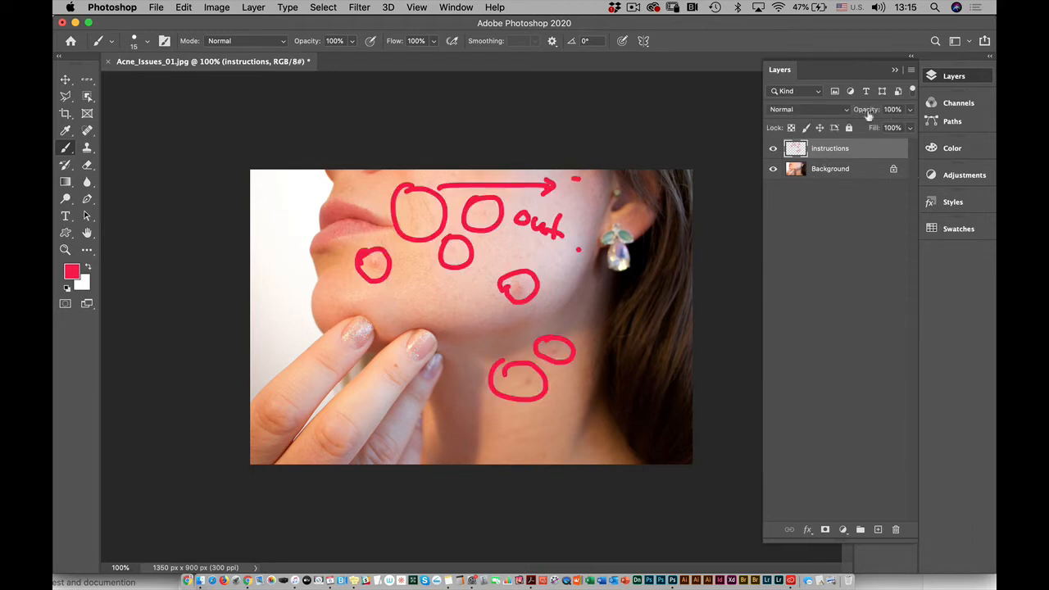
Lower the instructions layer's opacity to 31% and hide the layer.
{"action": "mouse_move", "coordinate": [868, 115]}
{"action": "left_mouse_down"}
{"action": "mouse_move", "coordinate": [793, 116]}
{"action": "mouse_move", "coordinate": [812, 114]}
{"action": "left_mouse_up"}
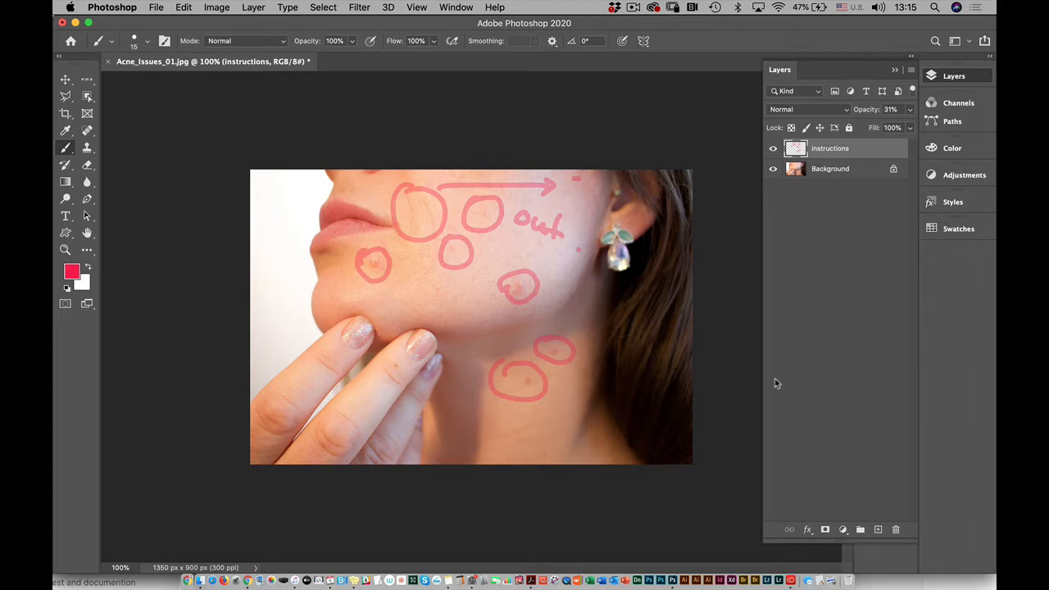
{"action": "left_click", "coordinate": [773, 148]}
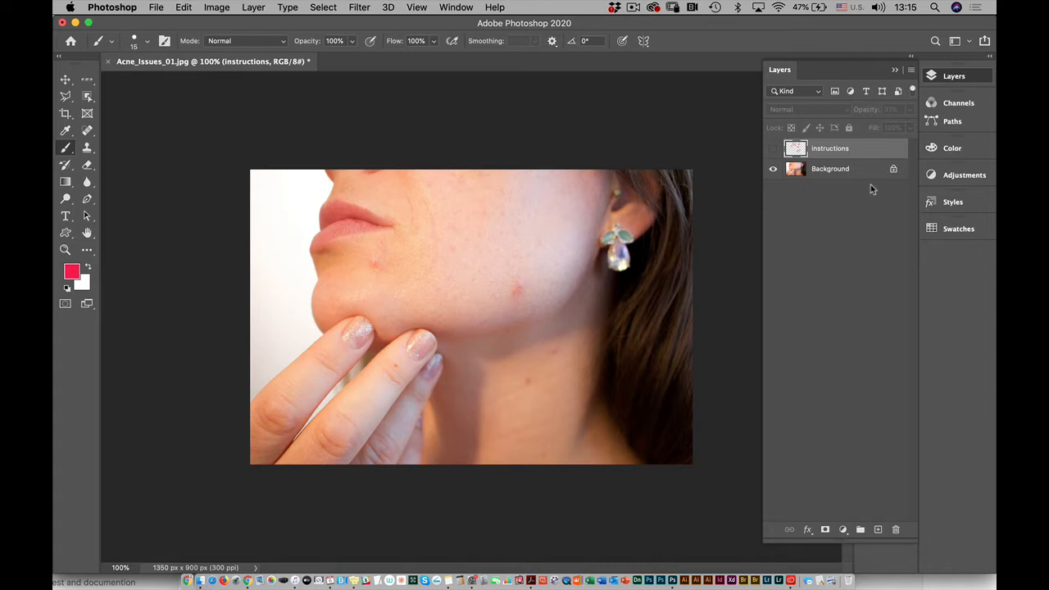
Activate the Spot Healing Brush for close-up work on the skin and review the other healing tools in its group.
{"action": "key", "text": "super+plus"}
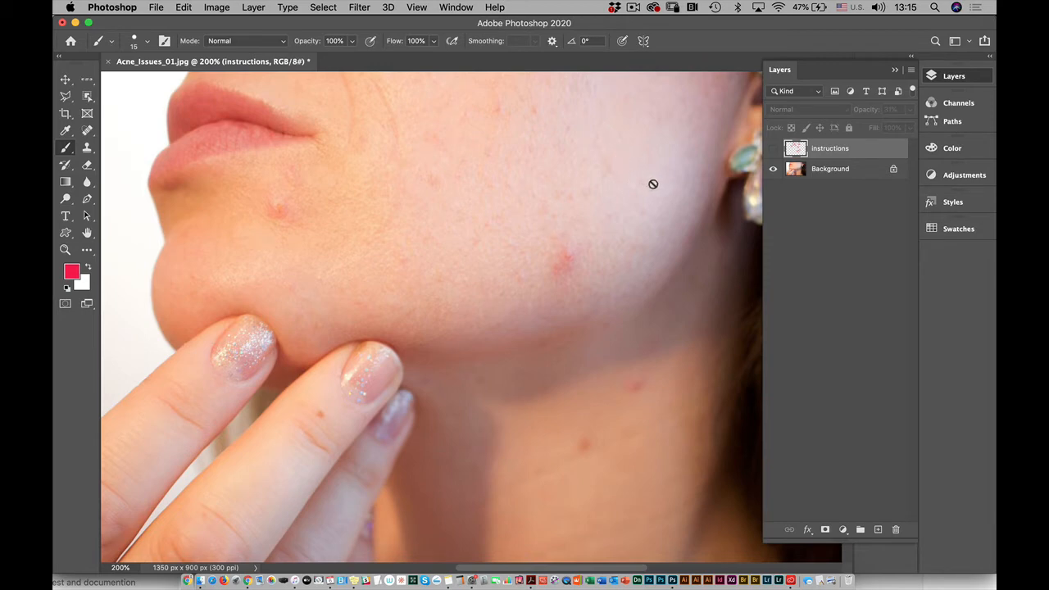
{"action": "key", "text": "j"}
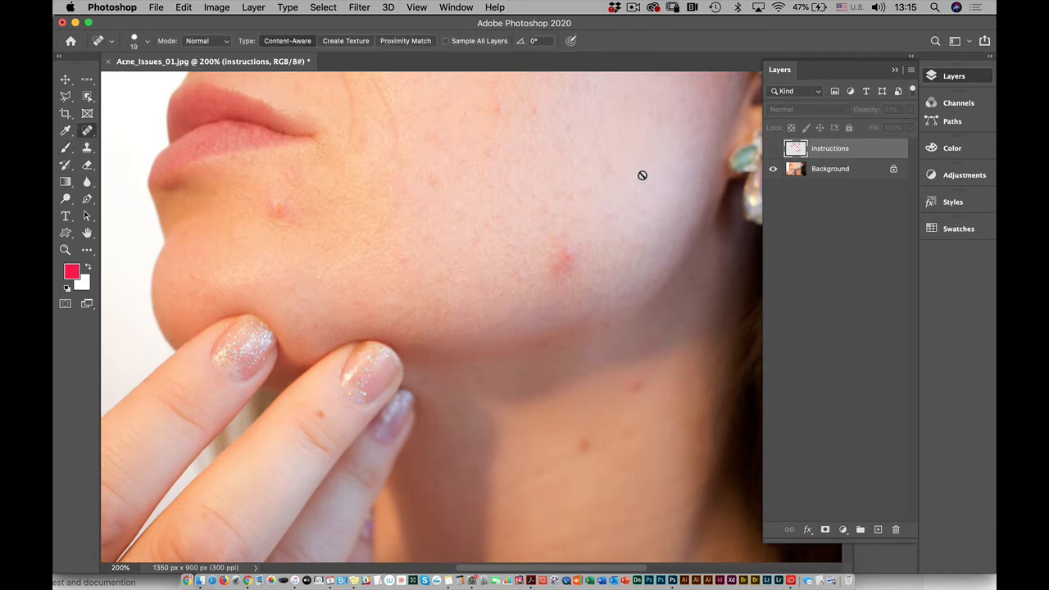
{"action": "right_click", "coordinate": [89, 133]}
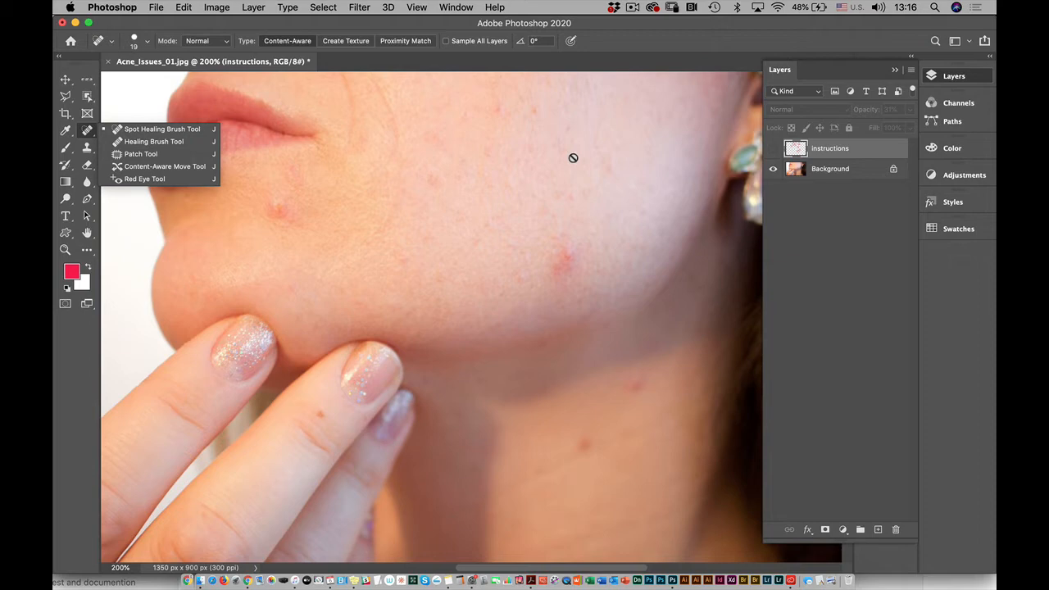
{"action": "left_click", "coordinate": [900, 267]}
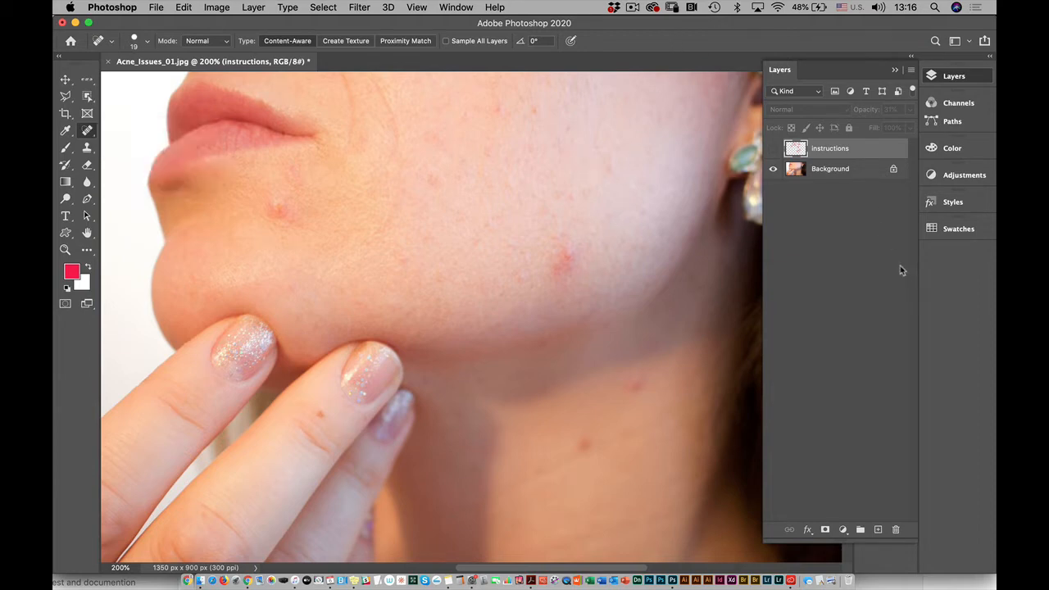
{"action": "left_click", "coordinate": [831, 171]}
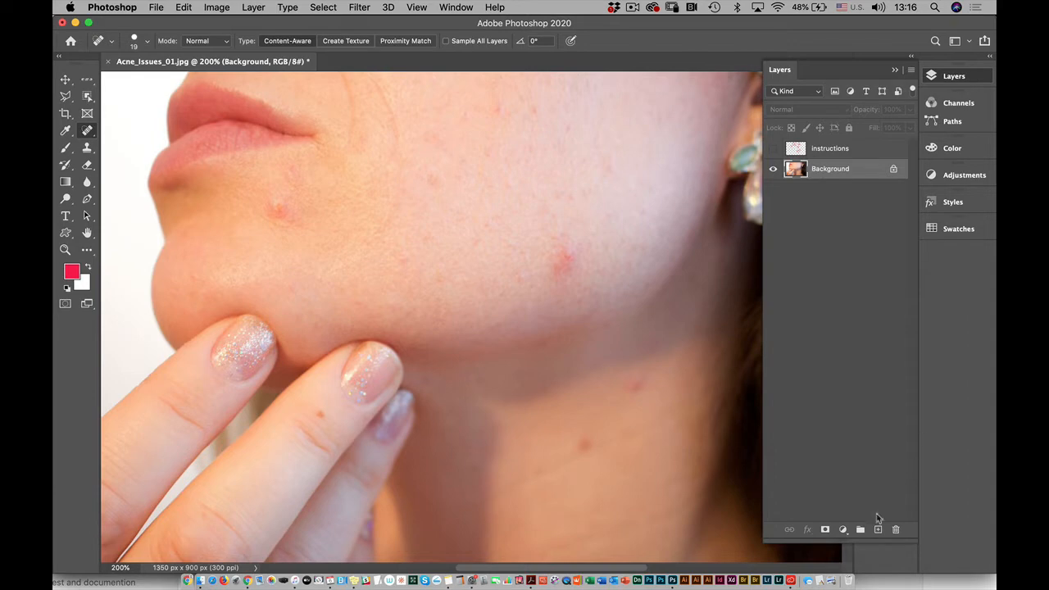
{"action": "left_click", "coordinate": [912, 71]}
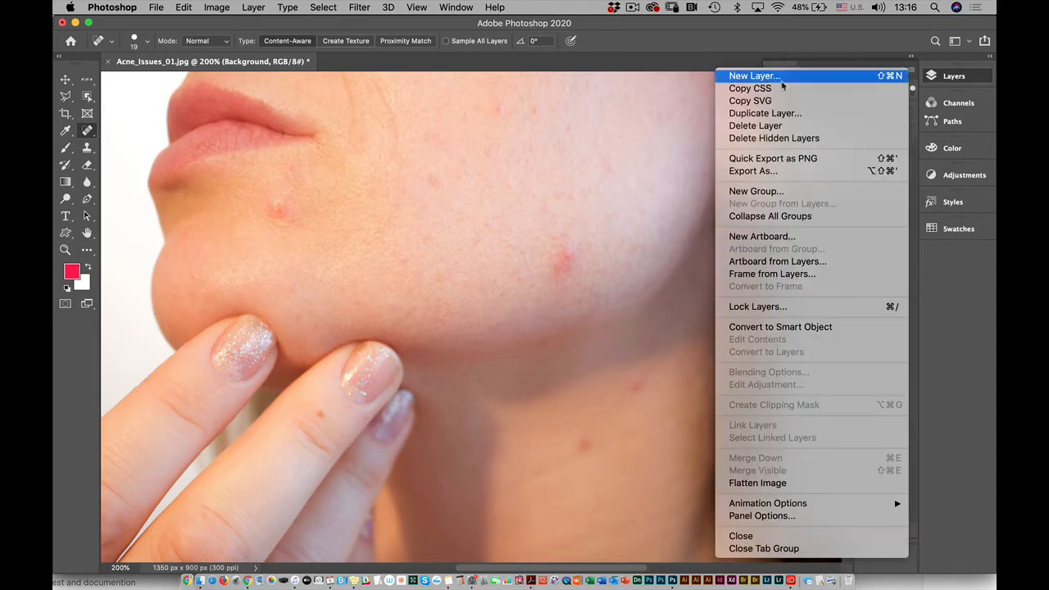
{"action": "left_click", "coordinate": [657, 111]}
{"action": "left_click", "coordinate": [808, 154]}
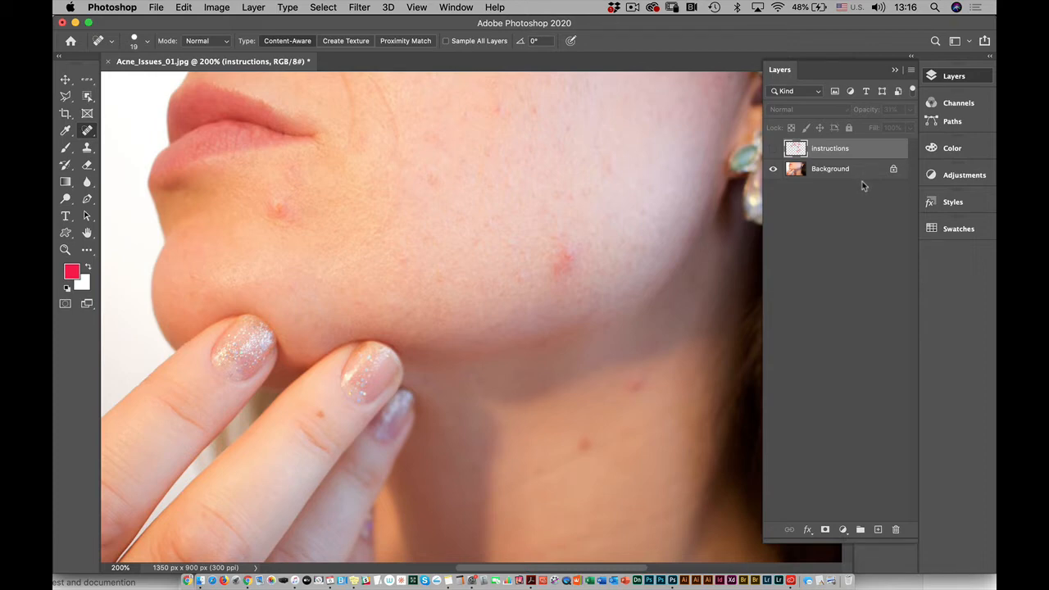
Duplicate the Background layer as a new layer named "Retouch" in the same document.
{"action": "left_click", "coordinate": [843, 172]}
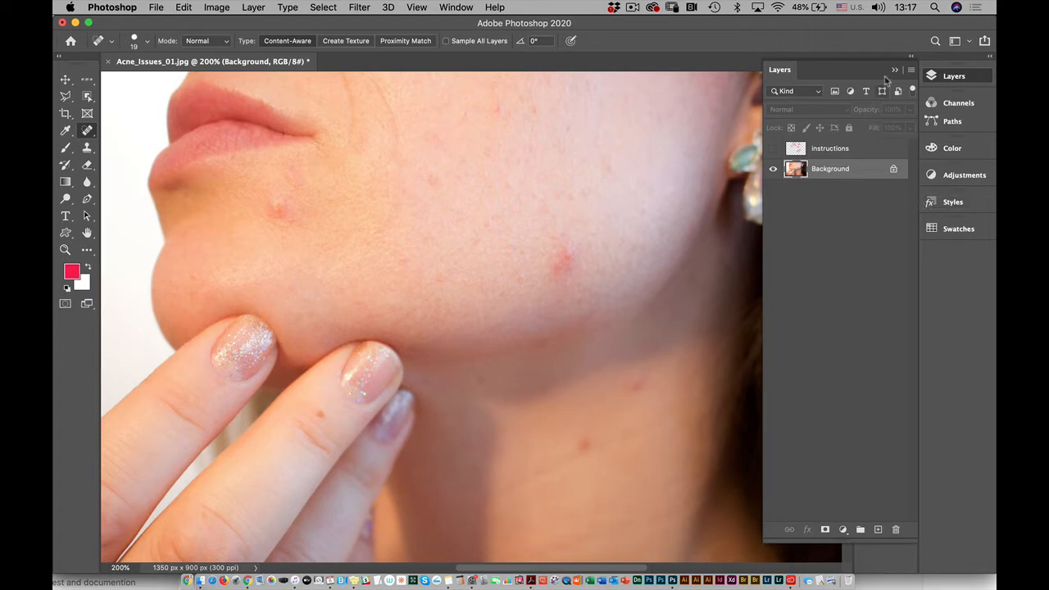
{"action": "left_click", "coordinate": [911, 70]}
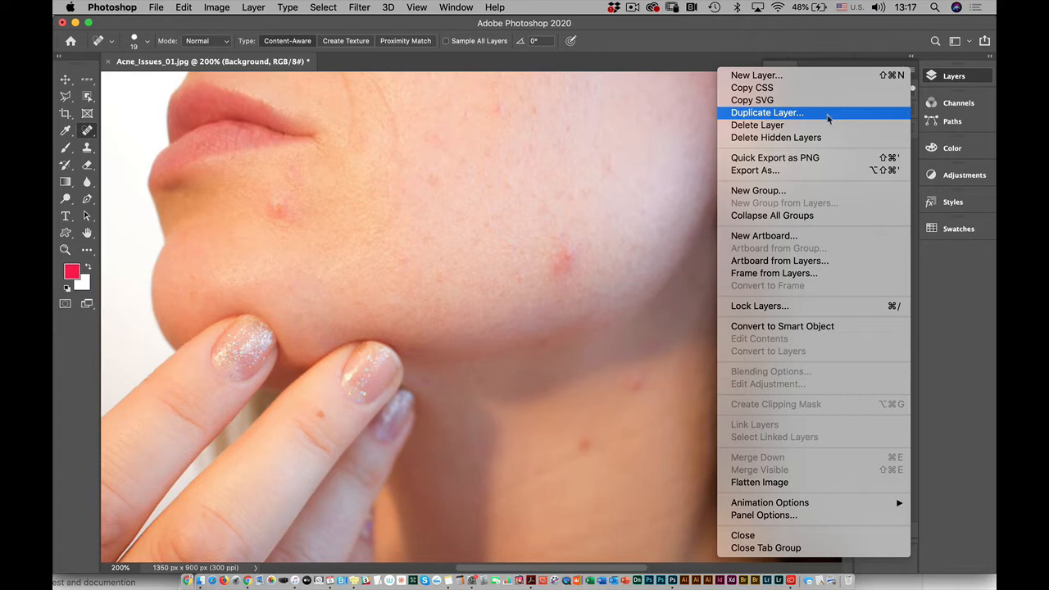
{"action": "left_click", "coordinate": [828, 116]}
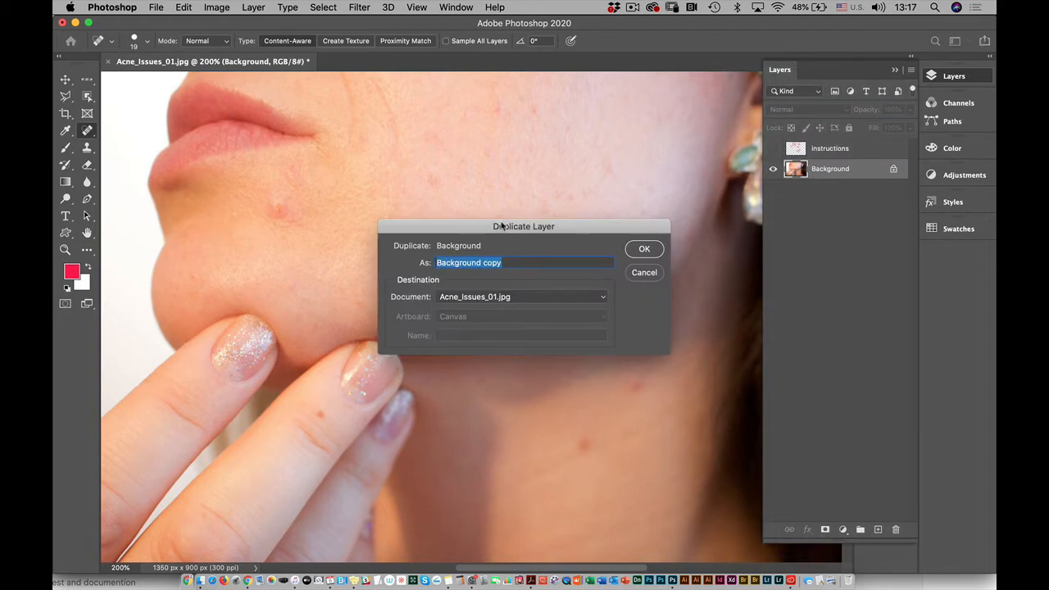
{"action": "type", "text": "Retouch"}
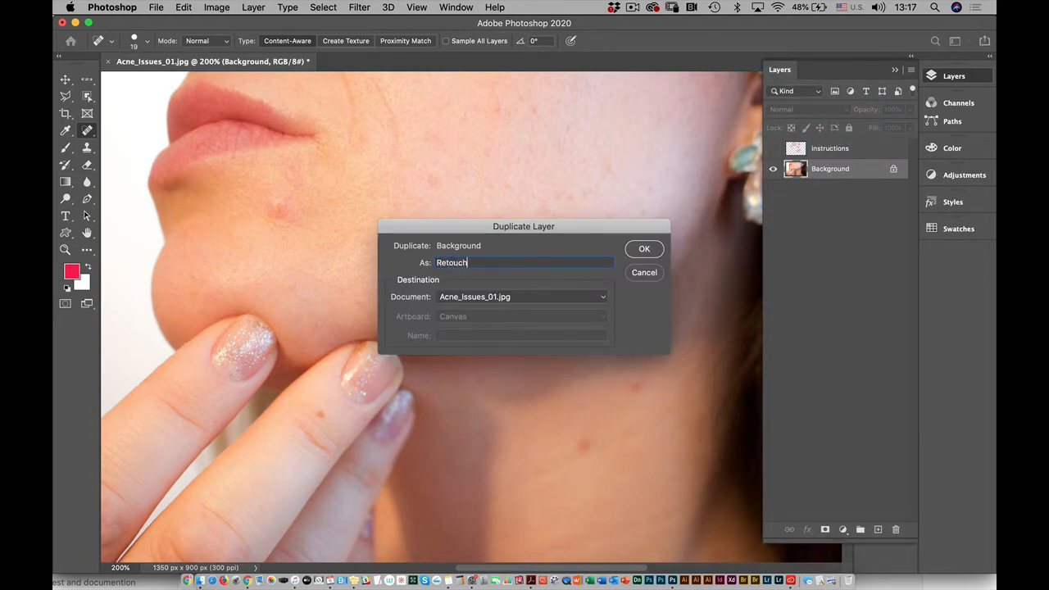
{"action": "left_click", "coordinate": [661, 250]}
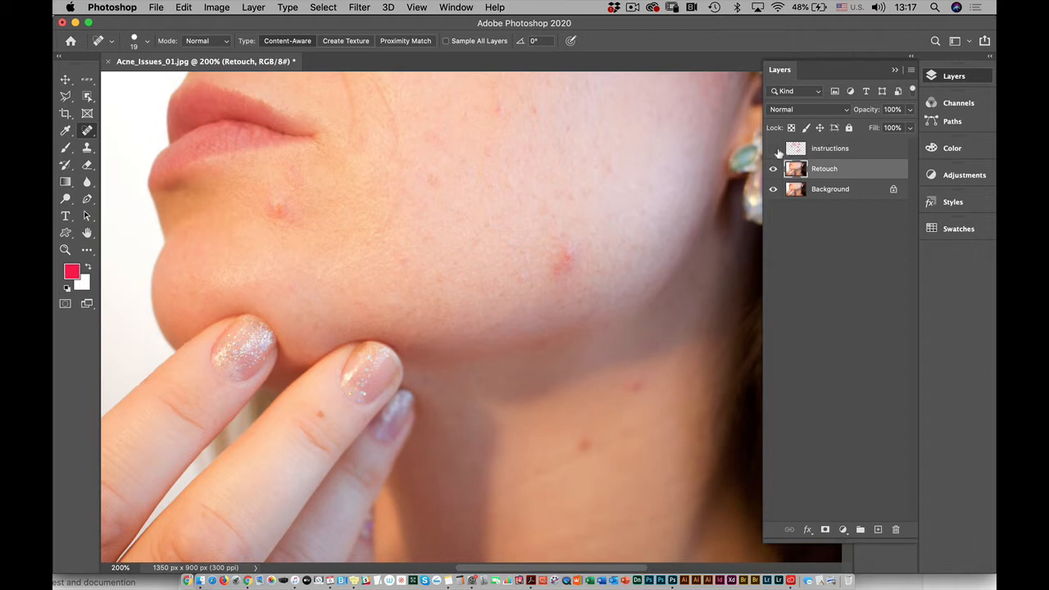
Check the instructions markings briefly, hide them again and lock the position of the Retouch layer.
{"action": "left_click", "coordinate": [776, 149]}
{"action": "left_click", "coordinate": [775, 150]}
{"action": "left_click", "coordinate": [820, 129]}
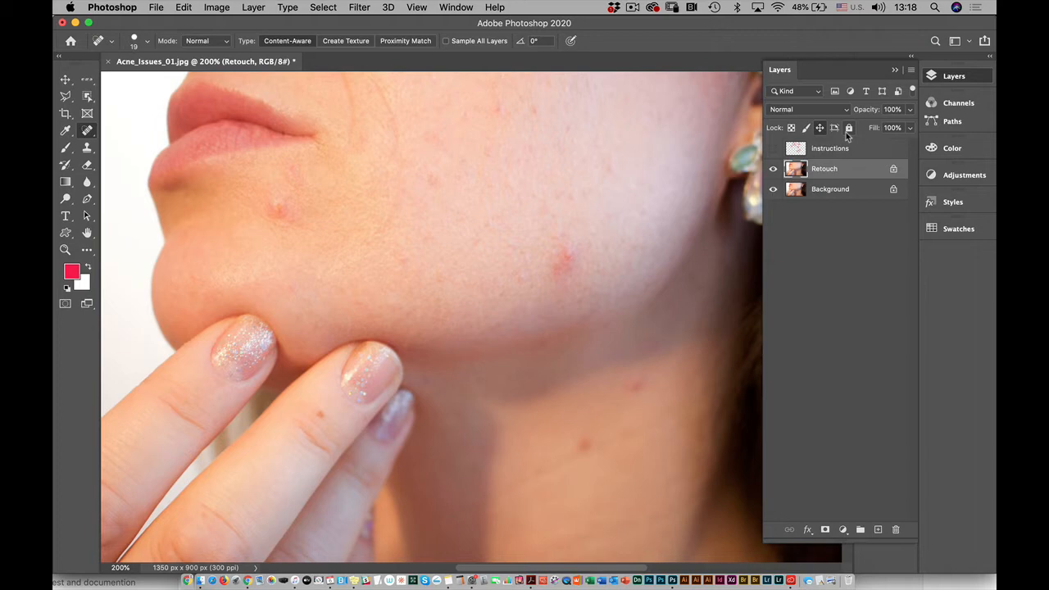
Try to shift the position-locked Retouch layer with the Move tool.
{"action": "left_click", "coordinate": [66, 80]}
{"action": "left_click", "coordinate": [66, 81]}
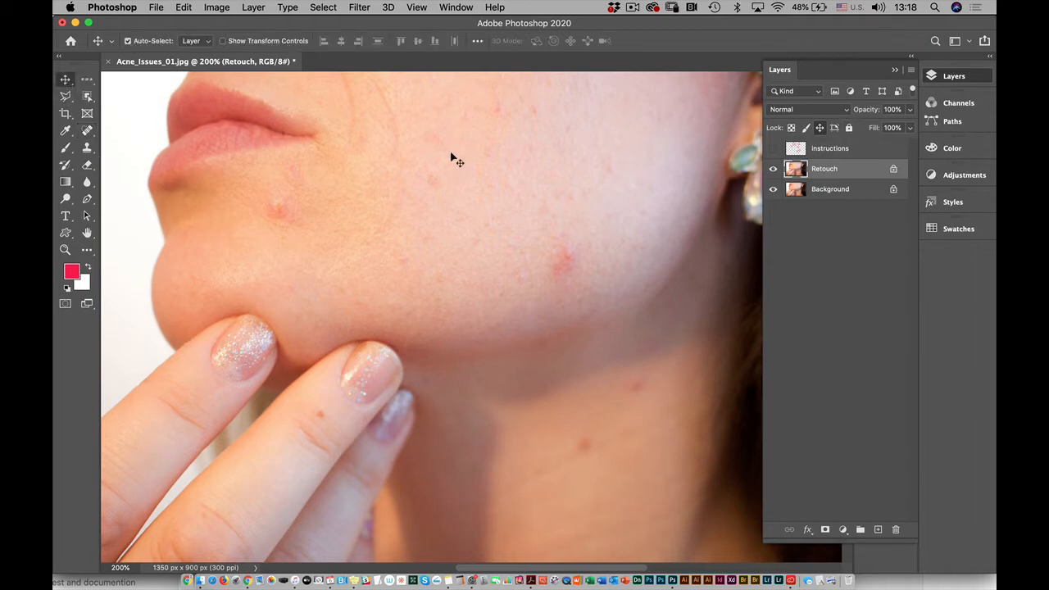
{"action": "left_click_drag", "start_coordinate": [449, 161], "coordinate": [597, 186]}
{"action": "left_click_drag", "start_coordinate": [450, 191], "coordinate": [475, 245]}
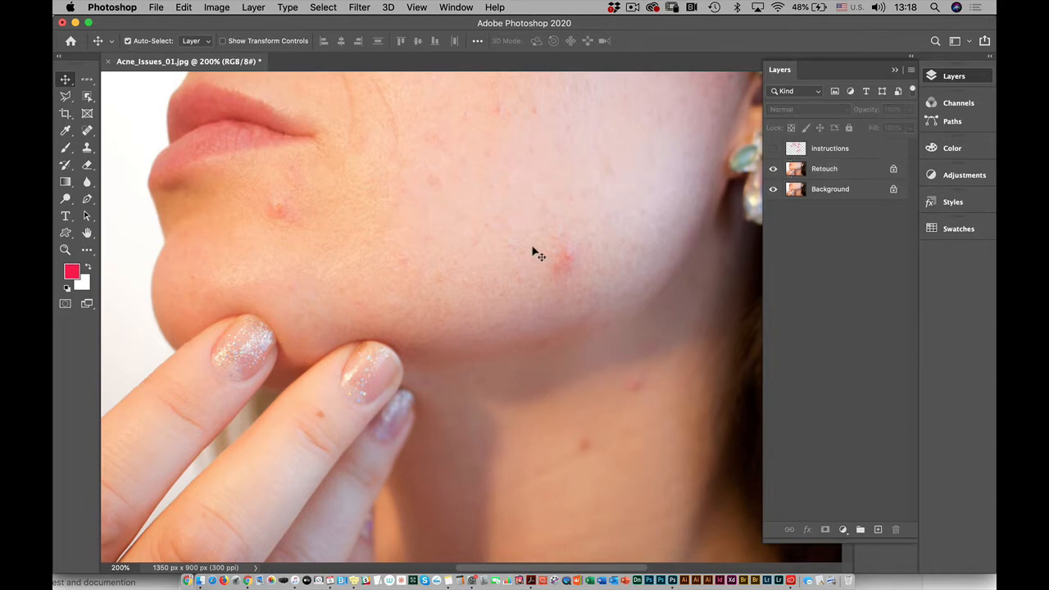
Create a new empty layer named "Spot Healing brush" directly above the Retouch layer.
{"action": "left_click", "coordinate": [842, 174]}
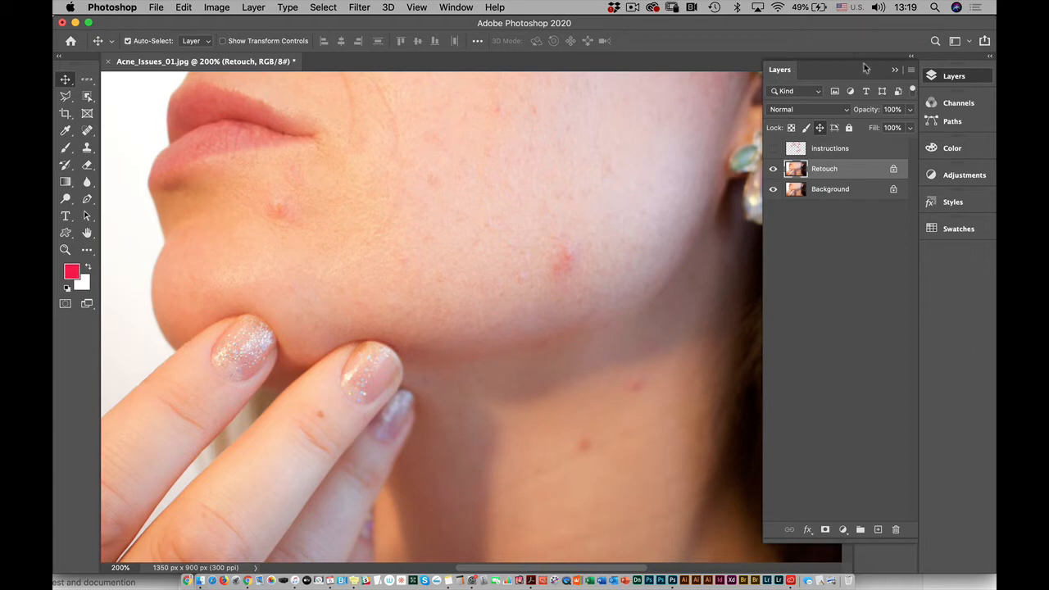
{"action": "left_click", "coordinate": [912, 73]}
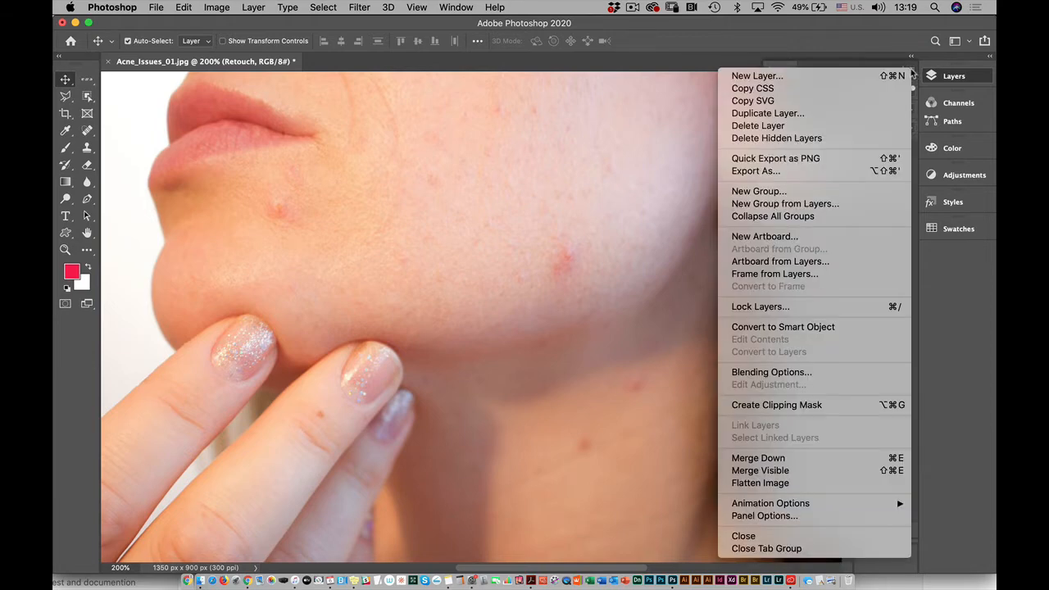
{"action": "left_click", "coordinate": [862, 76]}
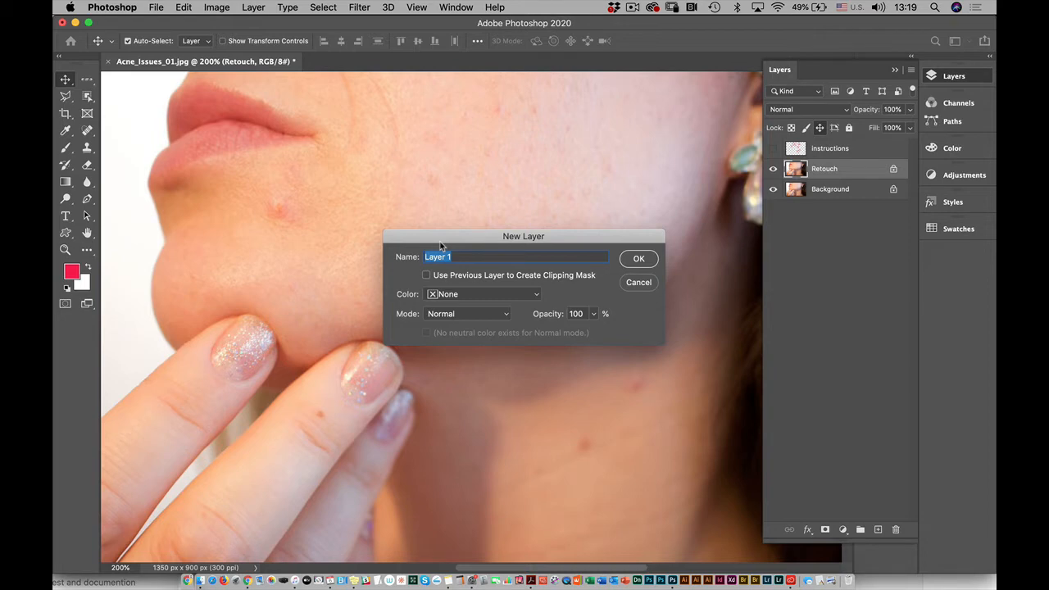
{"action": "type", "text": "Spot Healing brush"}
{"action": "left_click", "coordinate": [638, 259]}
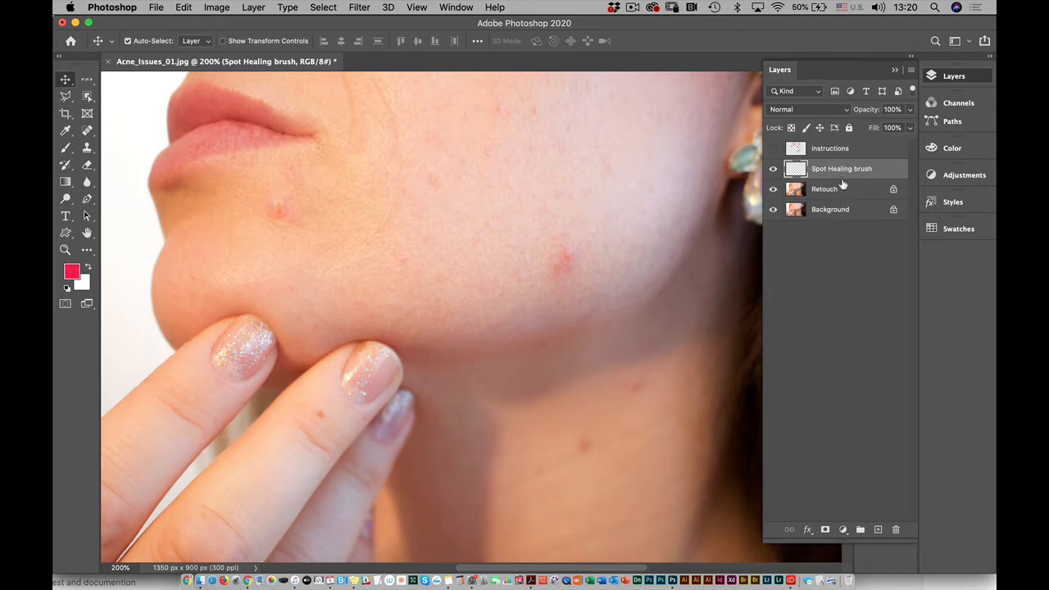
Activate the Spot Healing Brush and set its tip to 81 px size and 53% hardness.
{"action": "left_click", "coordinate": [89, 132]}
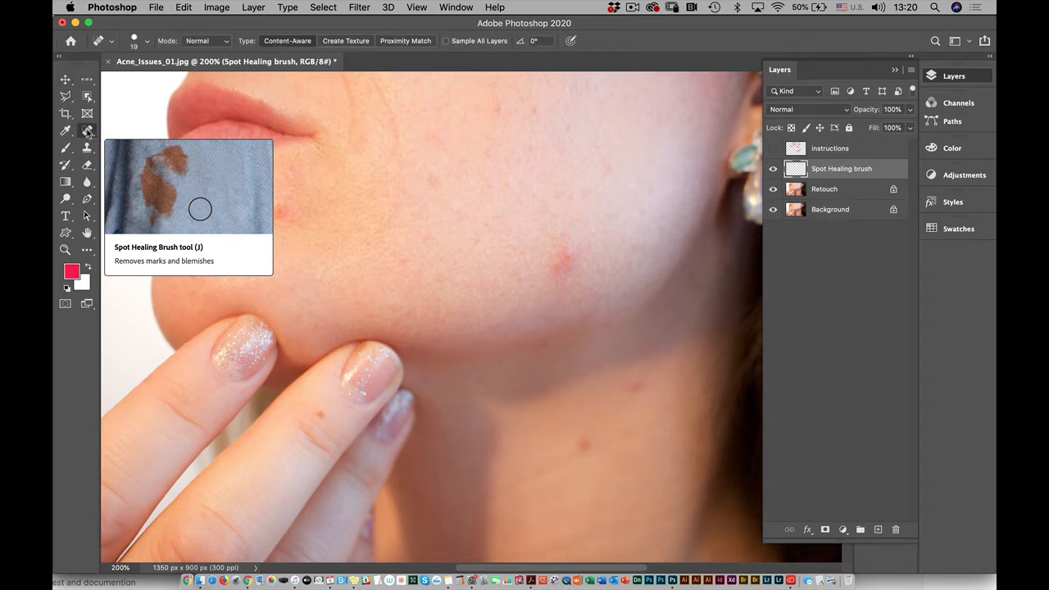
{"action": "right_click", "coordinate": [89, 132]}
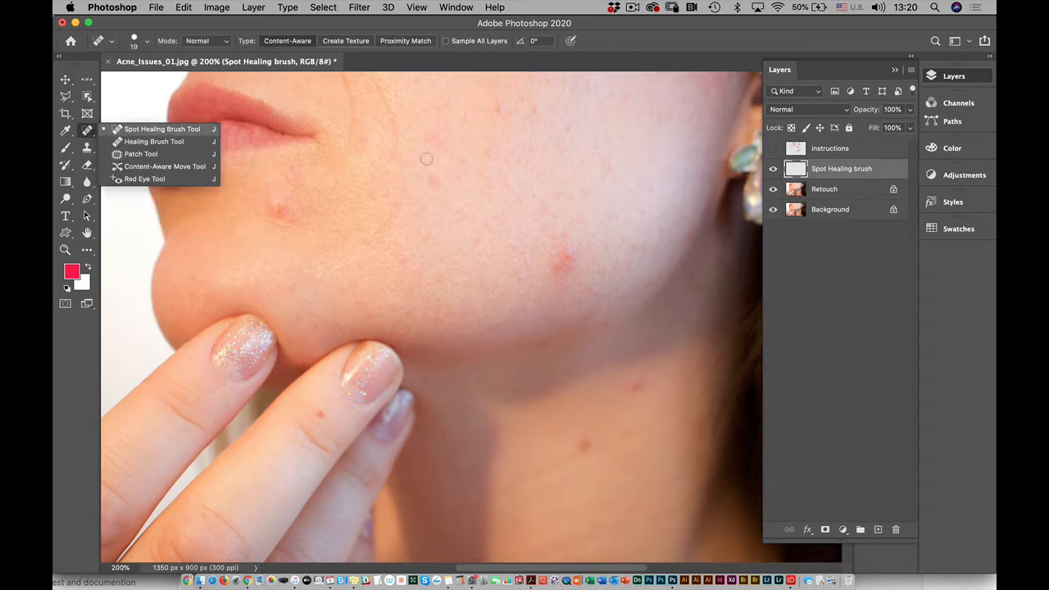
{"action": "left_click", "coordinate": [180, 129]}
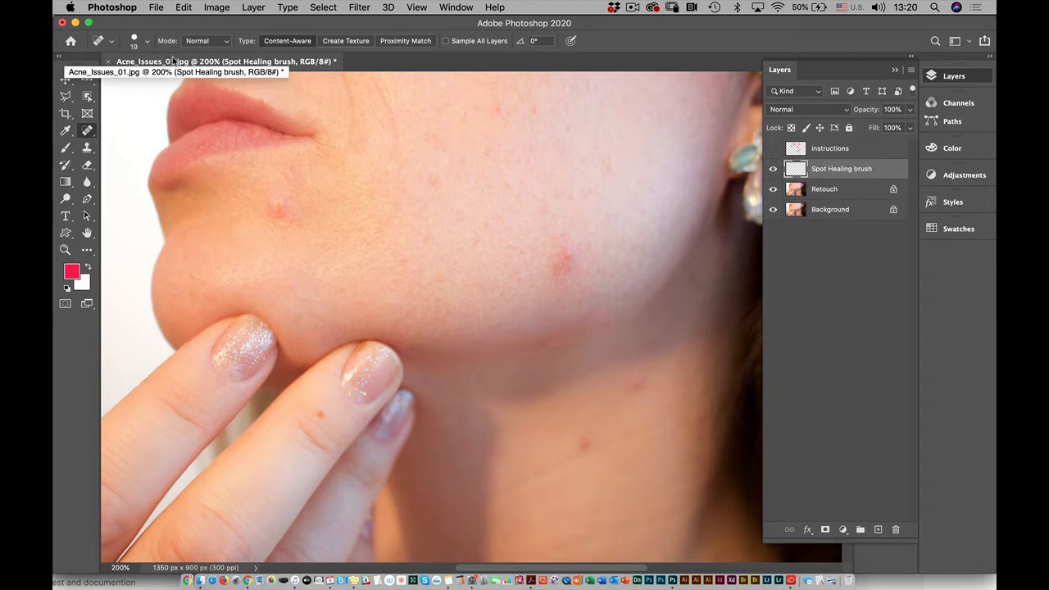
{"action": "left_click", "coordinate": [148, 43]}
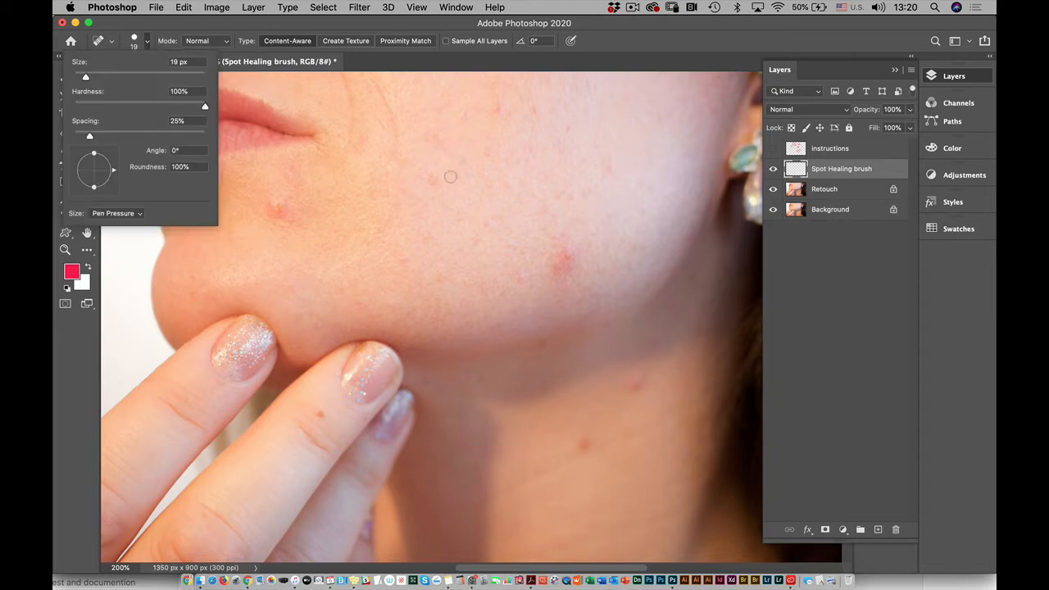
{"action": "mouse_move", "coordinate": [85, 77]}
{"action": "left_mouse_down"}
{"action": "mouse_move", "coordinate": [188, 77]}
{"action": "mouse_move", "coordinate": [77, 78]}
{"action": "mouse_move", "coordinate": [135, 77]}
{"action": "mouse_move", "coordinate": [126, 77]}
{"action": "left_mouse_up"}
{"action": "left_click_drag", "start_coordinate": [205, 106], "coordinate": [57, 105]}
{"action": "left_click_drag", "start_coordinate": [81, 107], "coordinate": [144, 107]}
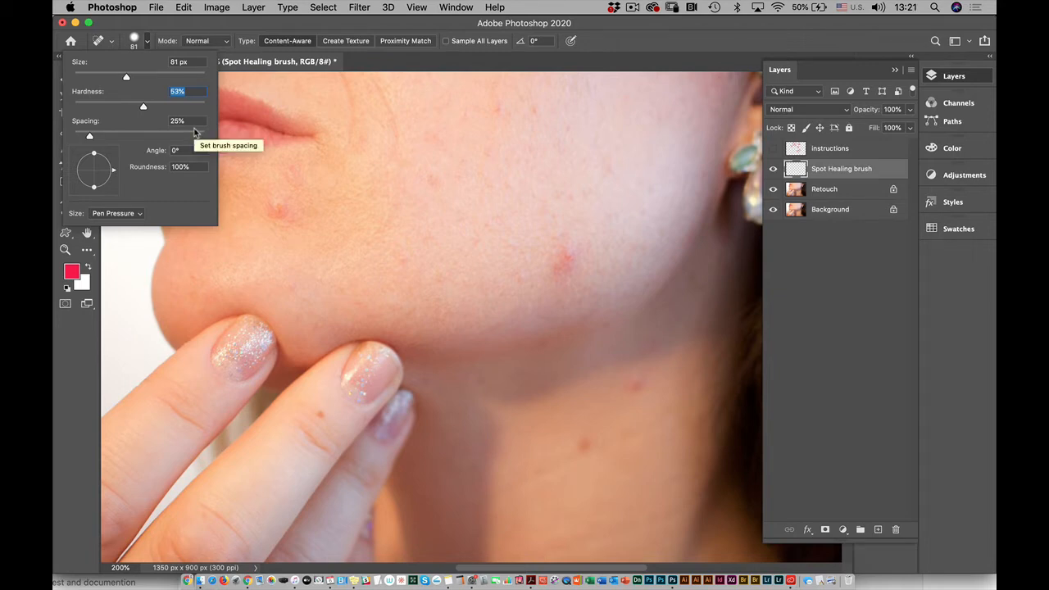
{"action": "key", "text": "Return"}
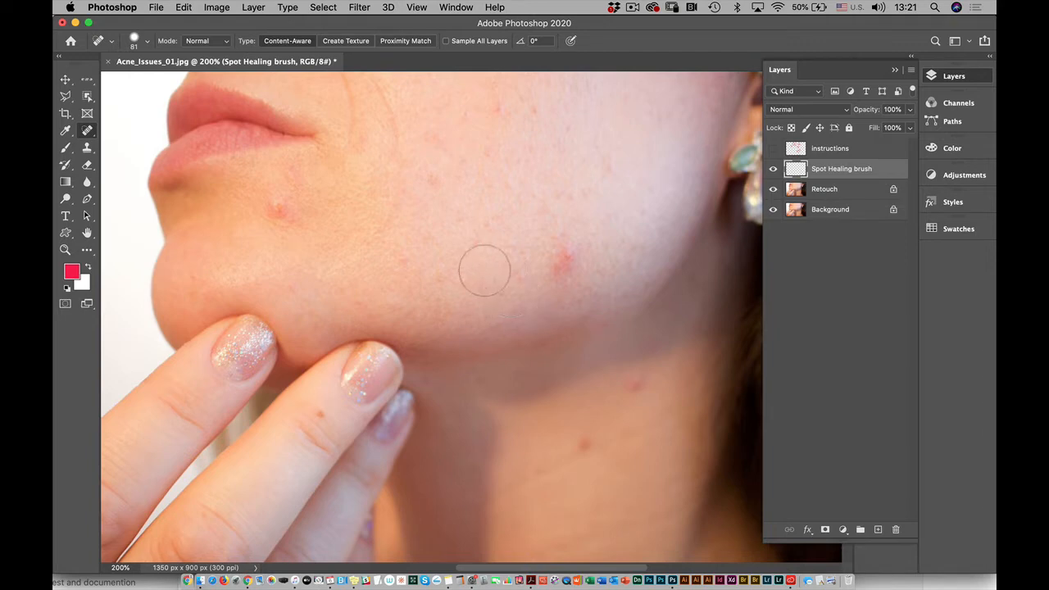
Enlarge the Spot Healing Brush tip stepwise to 800 px.
{"action": "key", "text": "bracketright"}
{"action": "key", "text": "bracketright"}
{"action": "key", "text": "bracketright"}
{"action": "key", "text": "bracketright"}
{"action": "key", "text": "bracketright"}
{"action": "key", "text": "bracketright"}
{"action": "key", "text": "bracketright"}
{"action": "key", "text": "bracketright"}
{"action": "key", "text": "bracketright"}
{"action": "key", "text": "bracketright"}
{"action": "key", "text": "bracketright"}
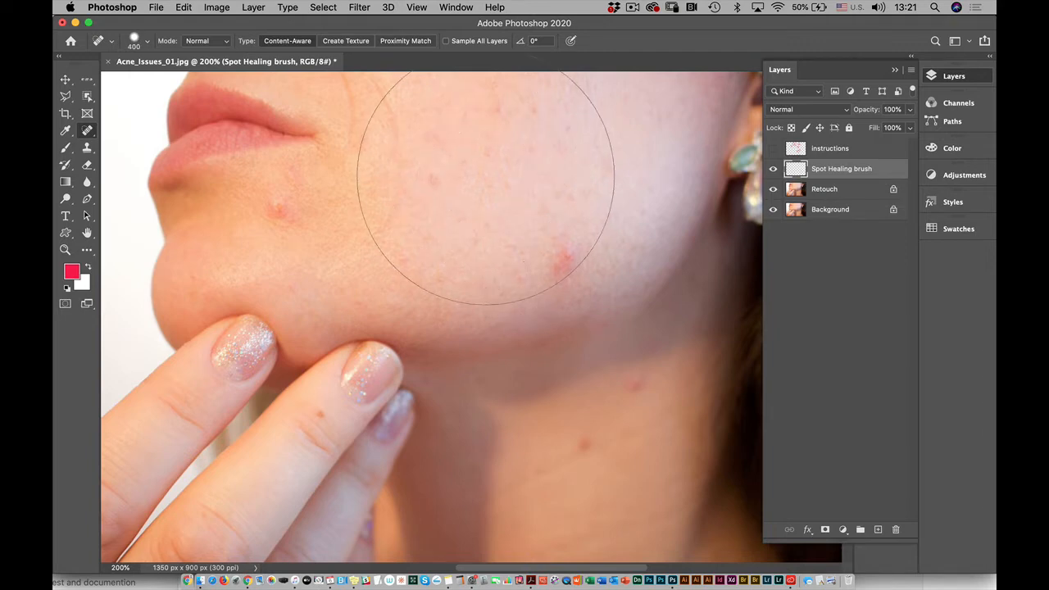
{"action": "key", "text": "bracketright"}
{"action": "key", "text": "bracketright"}
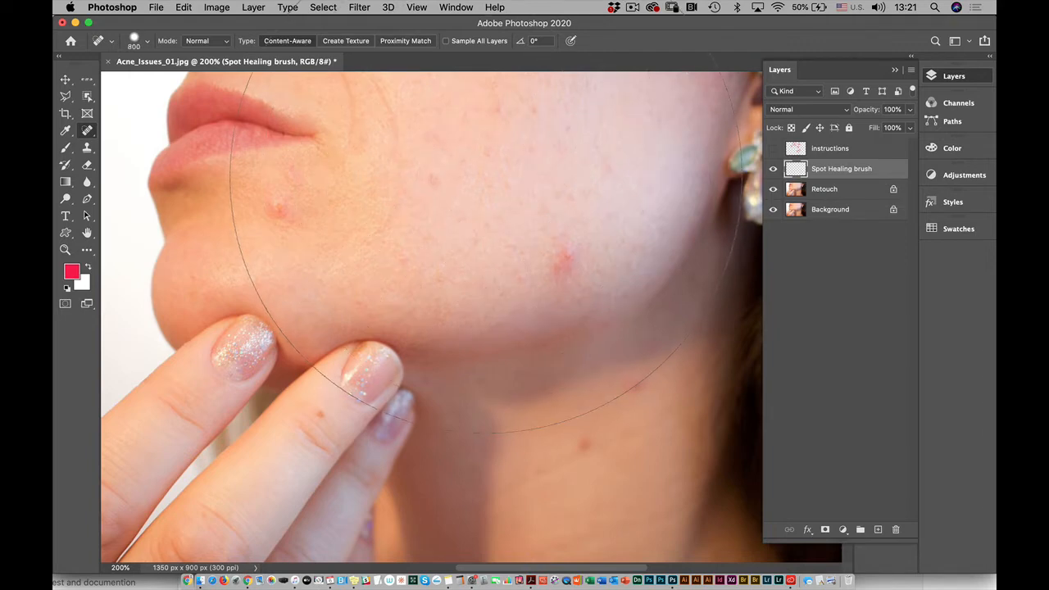
Shrink the Spot Healing Brush tip stepwise to a size of 80 px.
{"action": "key", "text": "bracketleft"}
{"action": "key", "text": "bracketleft"}
{"action": "key", "text": "bracketleft"}
{"action": "key", "text": "bracketleft"}
{"action": "key", "text": "bracketleft"}
{"action": "key", "text": "bracketleft"}
{"action": "key", "text": "bracketleft"}
{"action": "key", "text": "bracketleft"}
{"action": "key", "text": "bracketleft"}
{"action": "key", "text": "bracketleft"}
{"action": "key", "text": "bracketleft"}
{"action": "key", "text": "bracketleft"}
{"action": "key", "text": "bracketleft"}
{"action": "key", "text": "bracketleft"}
{"action": "key", "text": "bracketleft"}
{"action": "key", "text": "bracketleft"}
{"action": "key", "text": "bracketleft"}
{"action": "key", "text": "bracketleft"}
{"action": "key", "text": "bracketleft"}
{"action": "key", "text": "bracketleft"}
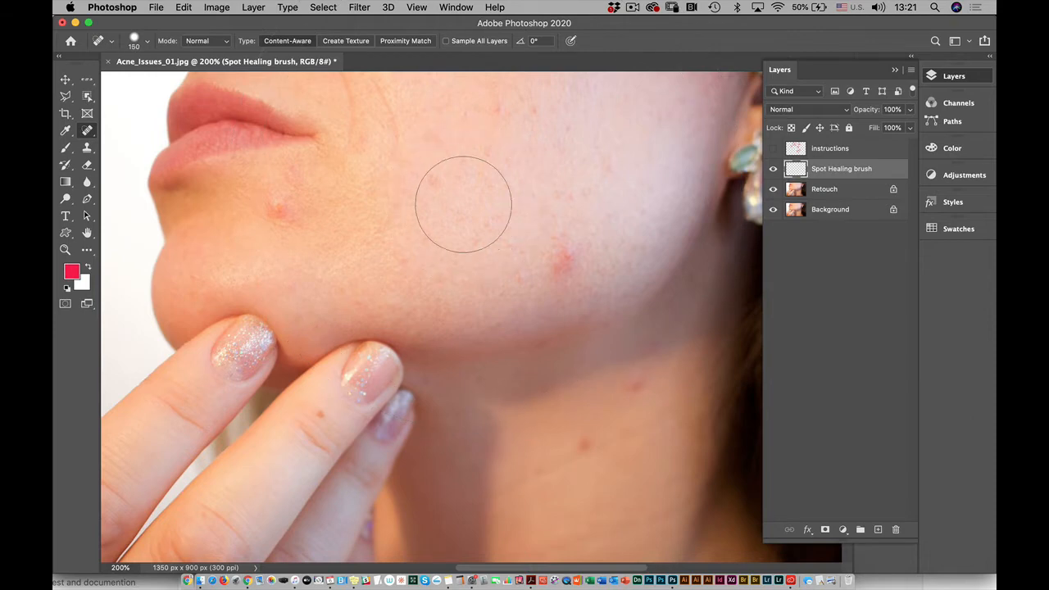
{"action": "key", "text": "bracketleft"}
{"action": "key", "text": "bracketleft"}
{"action": "key", "text": "bracketleft"}
{"action": "key", "text": "bracketleft"}
{"action": "key", "text": "bracketleft"}
{"action": "key", "text": "bracketleft"}
{"action": "key", "text": "bracketleft"}
{"action": "key", "text": "bracketleft"}
{"action": "key", "text": "bracketleft"}
{"action": "key", "text": "bracketright"}
{"action": "key", "text": "bracketright"}
{"action": "key", "text": "bracketright"}
{"action": "key", "text": "bracketright"}
{"action": "key", "text": "bracketright"}
{"action": "key", "text": "bracketright"}
{"action": "key", "text": "bracketright"}
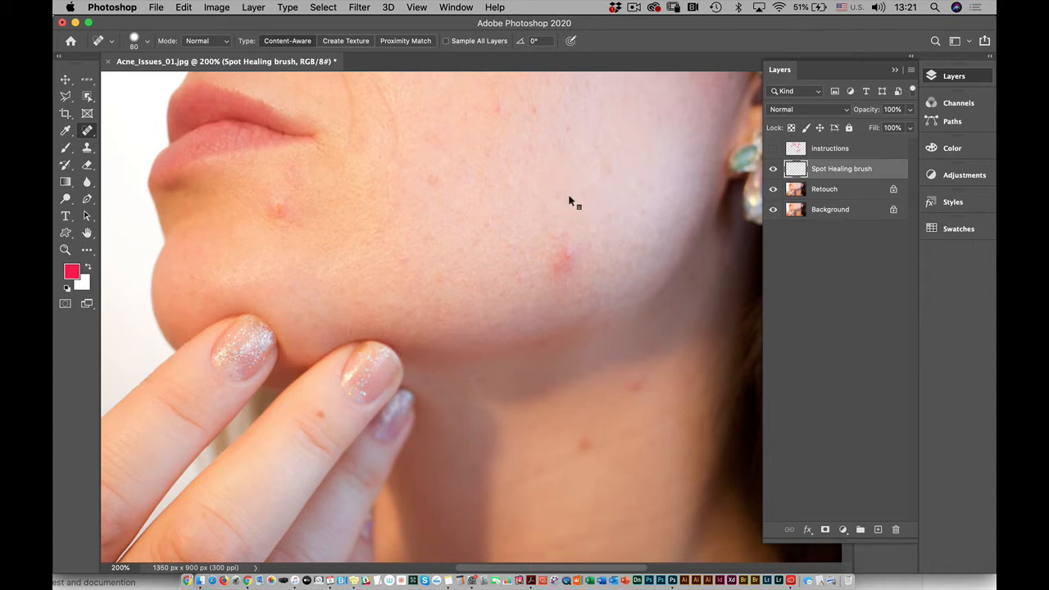
Try to heal the cheek and chin blemishes on the empty layer with Sample All Layers off.
{"action": "mouse_move", "coordinate": [510, 206]}
{"action": "left_mouse_down"}
{"action": "mouse_move", "coordinate": [641, 279]}
{"action": "mouse_move", "coordinate": [518, 213]}
{"action": "mouse_move", "coordinate": [637, 264]}
{"action": "mouse_move", "coordinate": [530, 217]}
{"action": "left_mouse_up"}
{"action": "left_click_drag", "start_coordinate": [560, 258], "coordinate": [562, 259]}
{"action": "left_click_drag", "start_coordinate": [277, 207], "coordinate": [286, 210]}
{"action": "left_click_drag", "start_coordinate": [433, 180], "coordinate": [431, 180]}
{"action": "left_click_drag", "start_coordinate": [498, 109], "coordinate": [498, 109]}
{"action": "left_click_drag", "start_coordinate": [436, 183], "coordinate": [435, 182]}
Enable Sample All Layers and heal the large red blemish near the jawline with a 139 px brush.
{"action": "left_click", "coordinate": [446, 41]}
{"action": "left_click", "coordinate": [568, 261]}
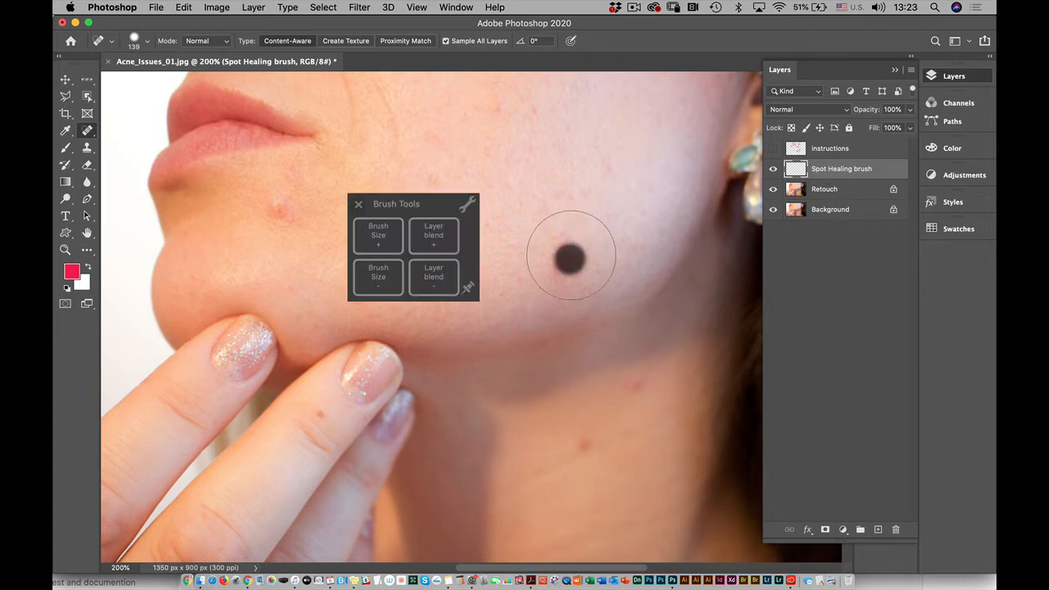
{"action": "left_click", "coordinate": [359, 205]}
{"action": "left_click", "coordinate": [550, 267]}
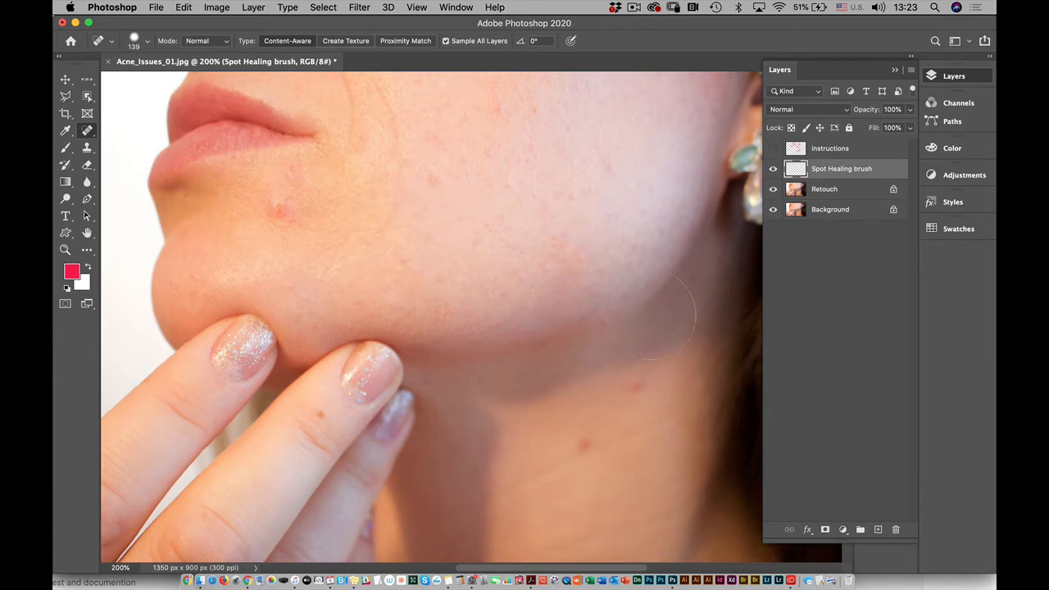
{"action": "left_click", "coordinate": [548, 272]}
Heal the smaller red spots scattered across the middle and upper cheek, plus one above the jawline.
{"action": "left_click", "coordinate": [434, 178]}
{"action": "left_click", "coordinate": [495, 115]}
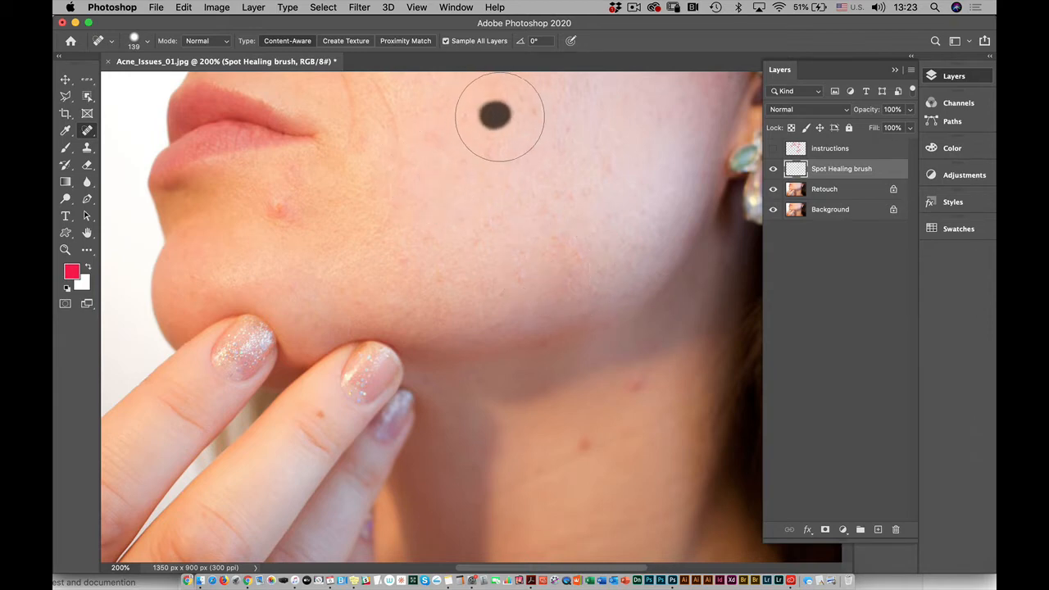
{"action": "left_click", "coordinate": [533, 113]}
{"action": "left_click", "coordinate": [472, 145]}
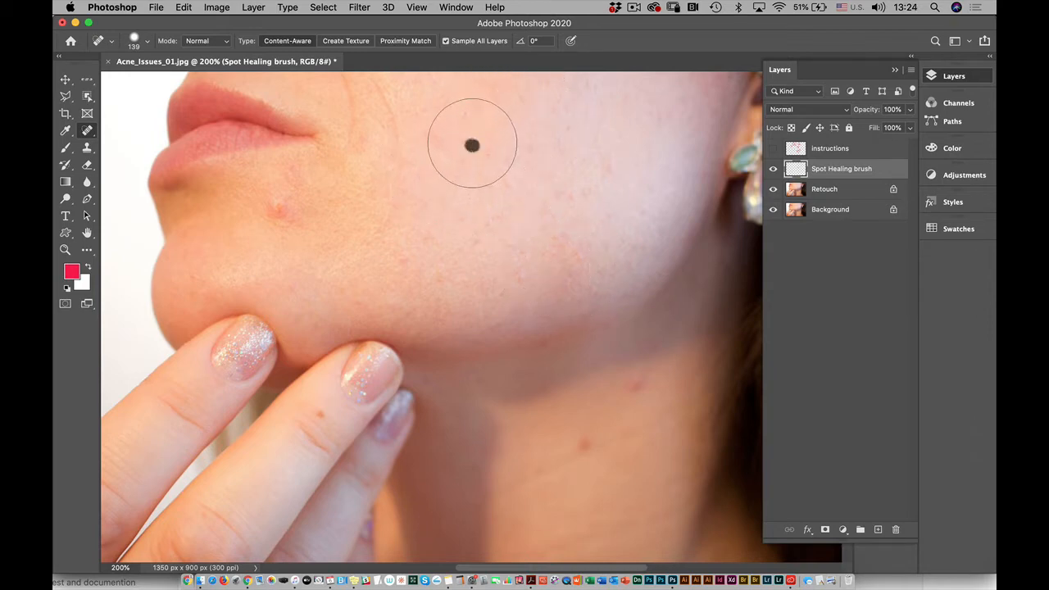
{"action": "left_click", "coordinate": [520, 276]}
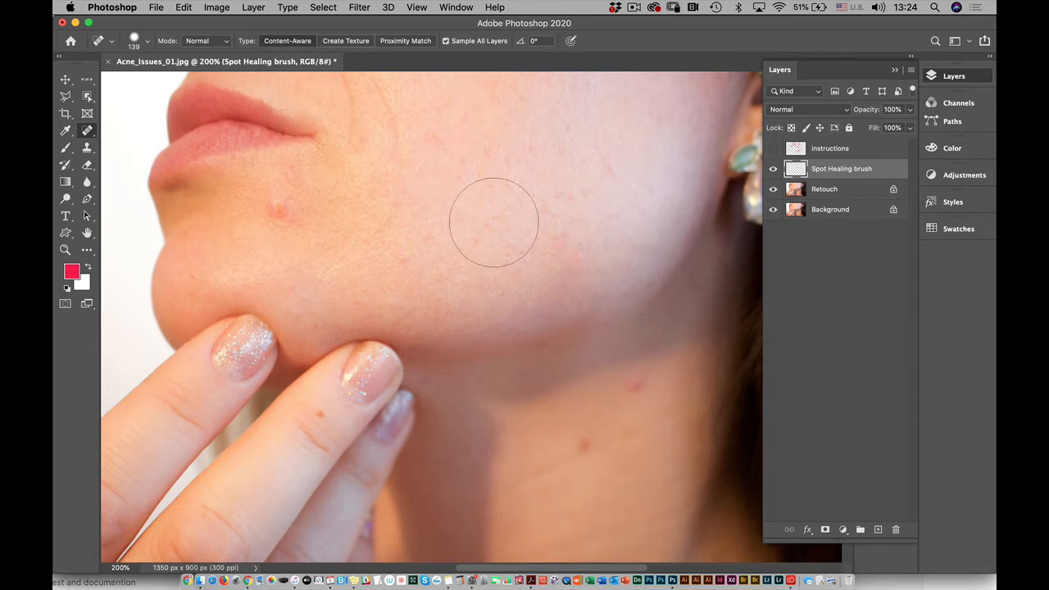
Set the healing brush mode to Lighten and heal the red blemish and surrounding redness below the mouth corner.
{"action": "left_click", "coordinate": [198, 43]}
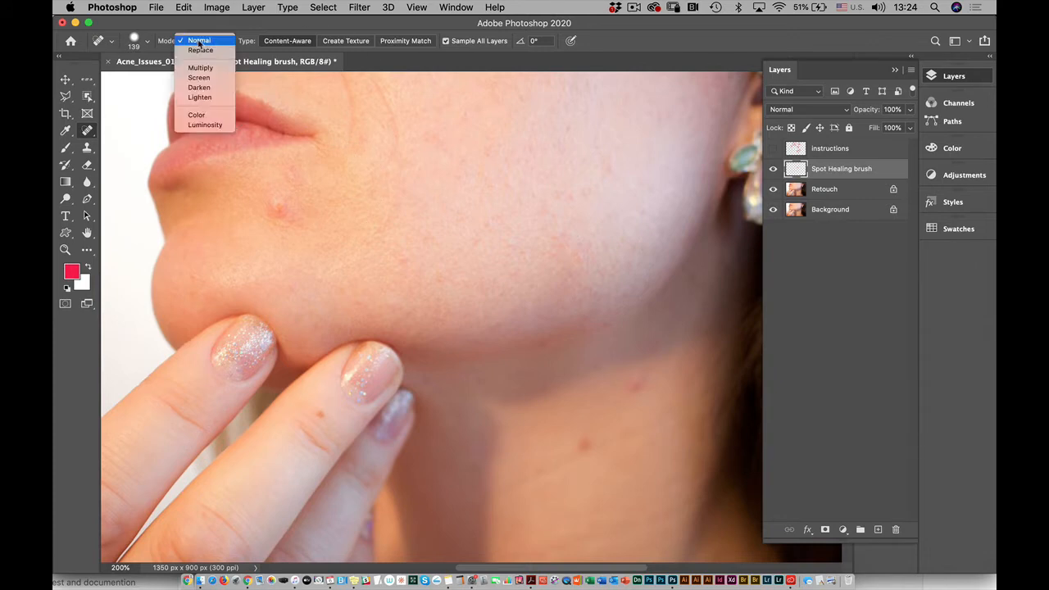
{"action": "left_click", "coordinate": [211, 102]}
{"action": "left_click_drag", "start_coordinate": [279, 205], "coordinate": [272, 211]}
{"action": "left_click", "coordinate": [295, 229]}
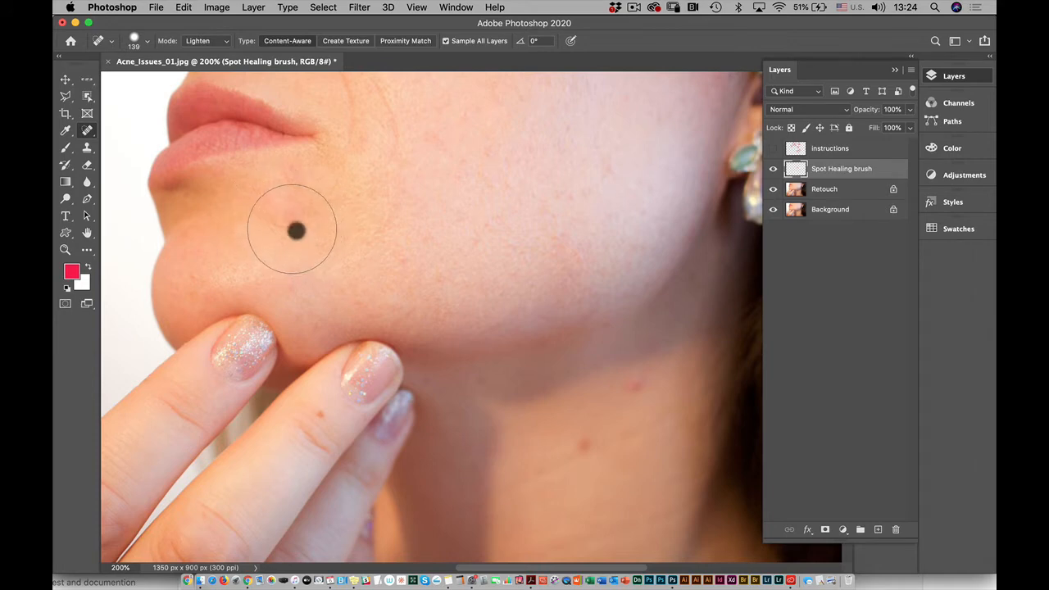
{"action": "left_click", "coordinate": [273, 226]}
{"action": "left_click", "coordinate": [283, 215]}
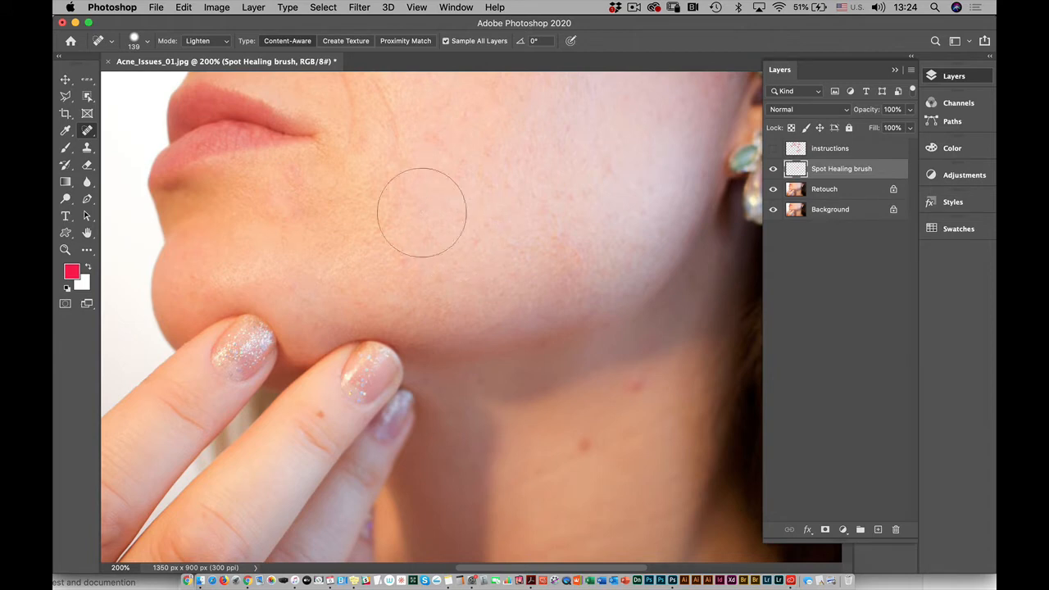
{"action": "left_click", "coordinate": [344, 178]}
{"action": "left_click", "coordinate": [300, 181]}
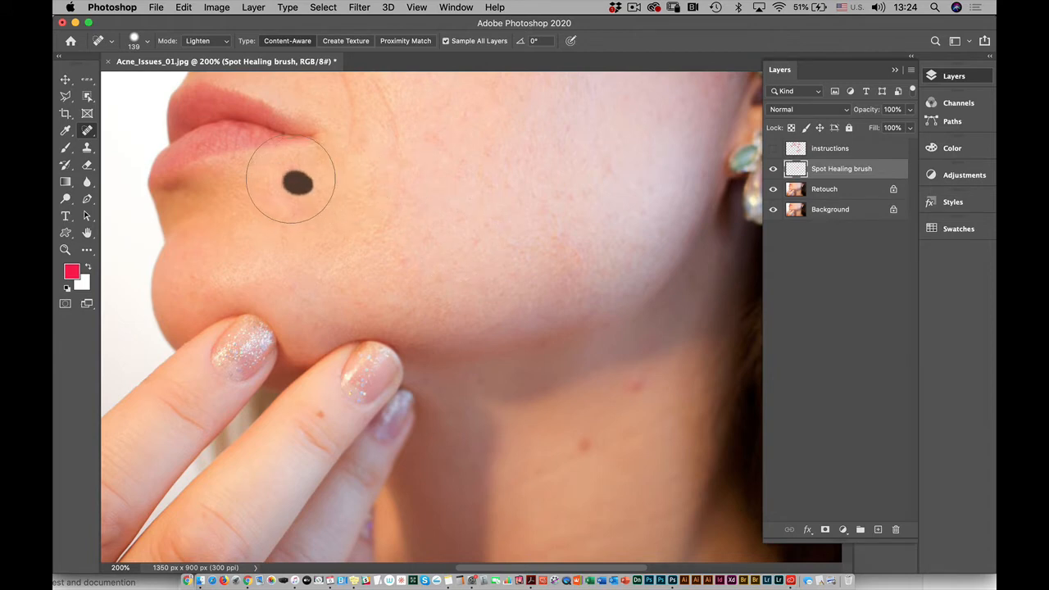
Heal the upper neck spot and the remaining marks on the jaw and outer cheek in Lighten mode.
{"action": "left_click", "coordinate": [629, 381]}
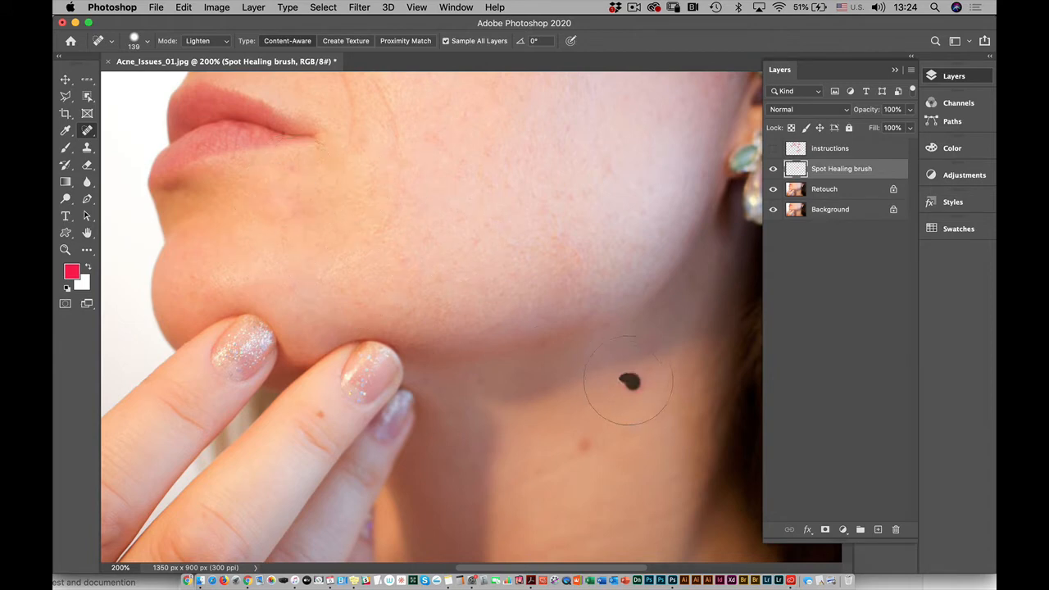
{"action": "left_click", "coordinate": [631, 218]}
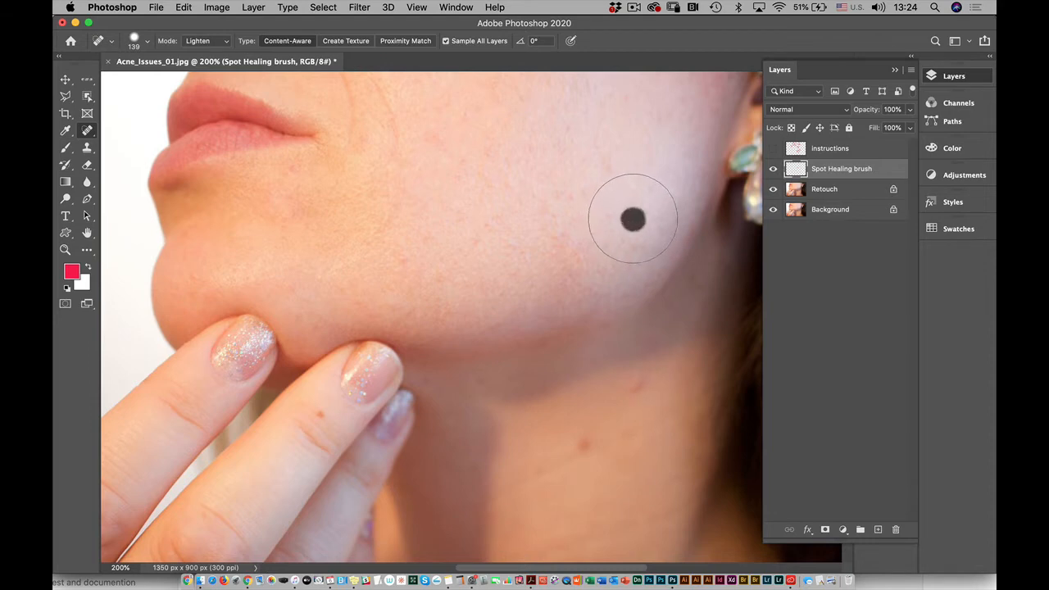
{"action": "left_click", "coordinate": [574, 260]}
{"action": "left_click", "coordinate": [544, 191]}
{"action": "left_click", "coordinate": [619, 134]}
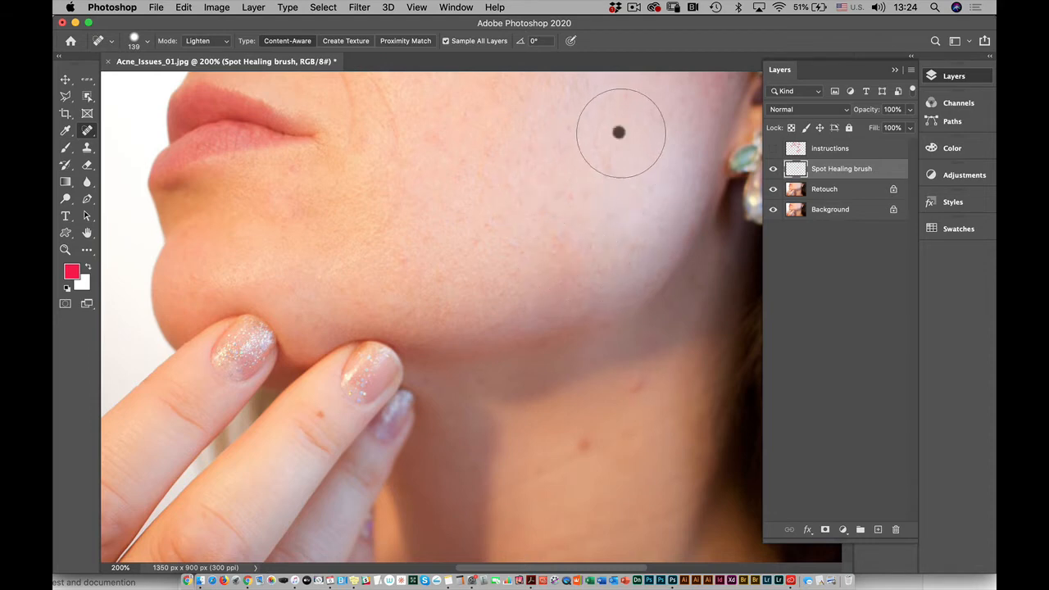
{"action": "mouse_move", "coordinate": [604, 234]}
{"action": "left_mouse_down"}
{"action": "mouse_move", "coordinate": [552, 292]}
{"action": "mouse_move", "coordinate": [543, 344]}
{"action": "left_mouse_up"}
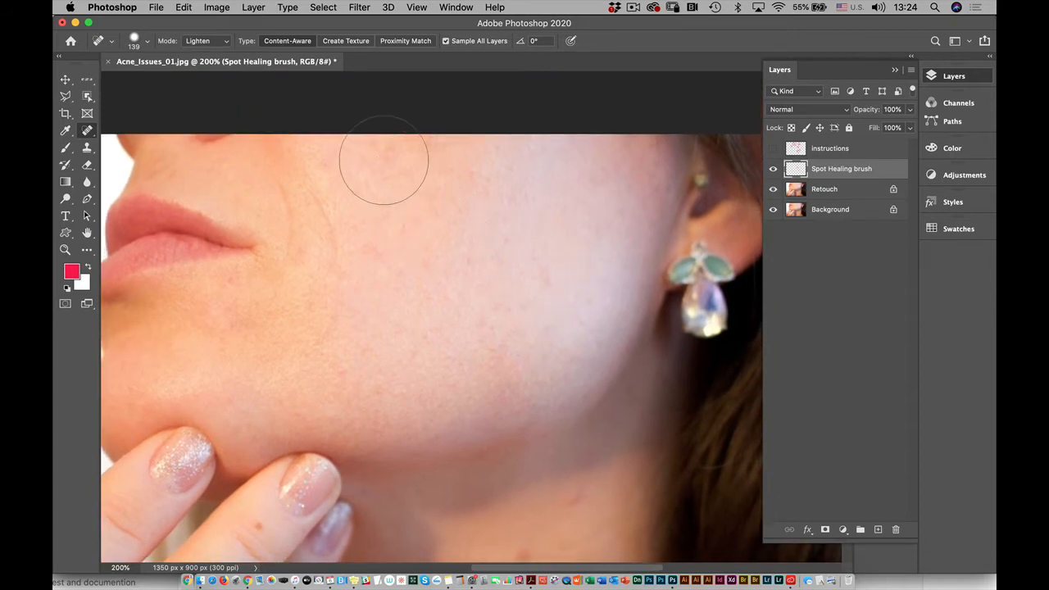
Heal two marks on the upper cheek in Lighten mode and the spots on the outer cheek in Darken mode.
{"action": "left_click", "coordinate": [391, 165]}
{"action": "left_click", "coordinate": [327, 162]}
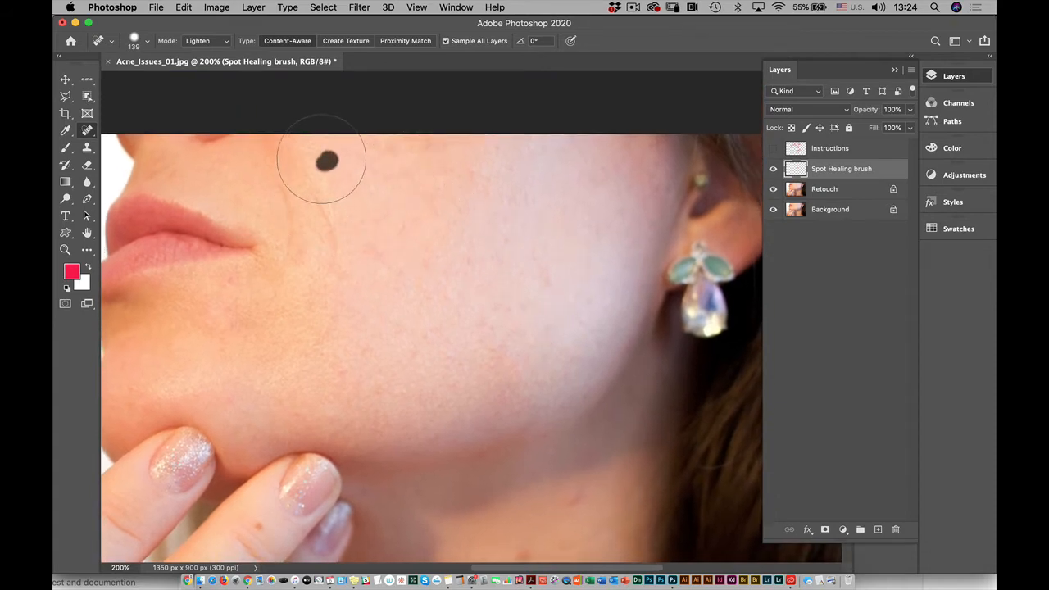
{"action": "left_click", "coordinate": [201, 42]}
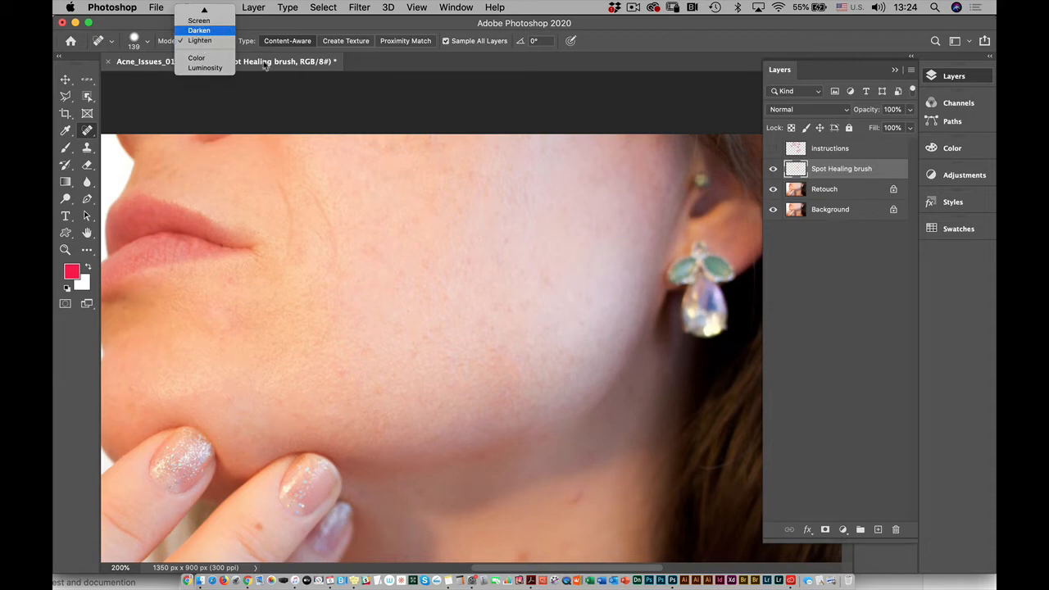
{"action": "left_click", "coordinate": [199, 30]}
{"action": "left_click", "coordinate": [522, 209]}
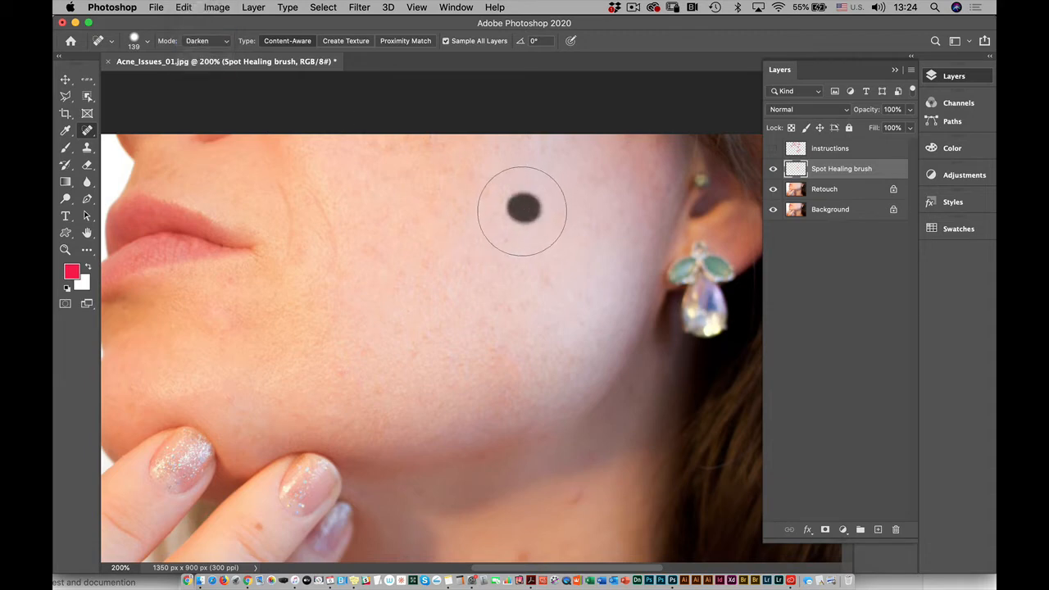
{"action": "left_click", "coordinate": [549, 248]}
{"action": "left_click", "coordinate": [510, 247]}
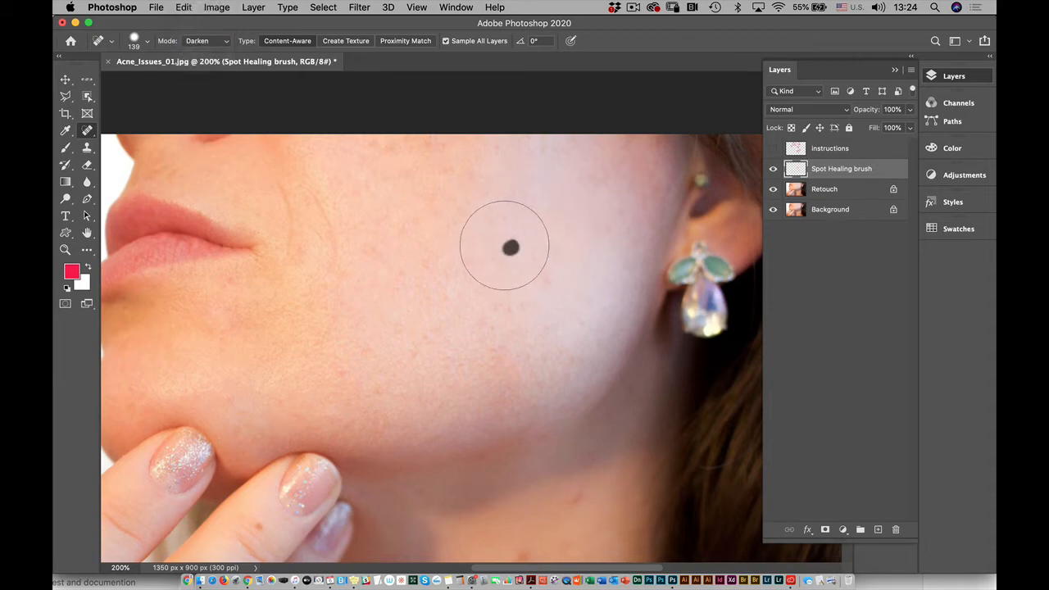
{"action": "left_click", "coordinate": [541, 279]}
Hide every layer except Spot Healing brush to inspect only the healed patches across the whole image.
{"action": "left_click_drag", "start_coordinate": [773, 170], "coordinate": [773, 212]}
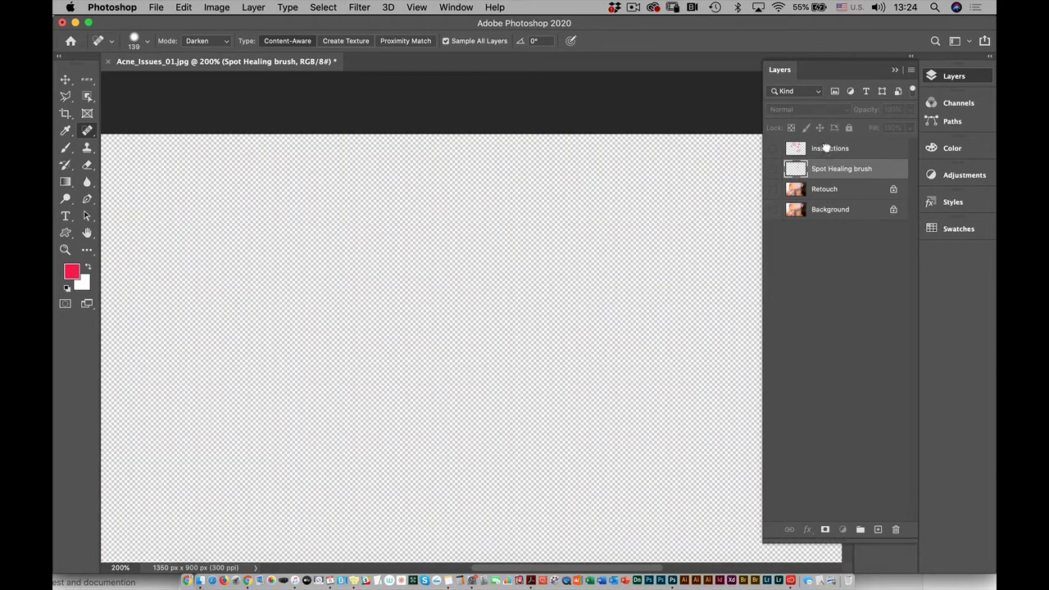
{"action": "left_click", "coordinate": [828, 150]}
{"action": "left_click", "coordinate": [773, 150]}
{"action": "left_click", "coordinate": [773, 150]}
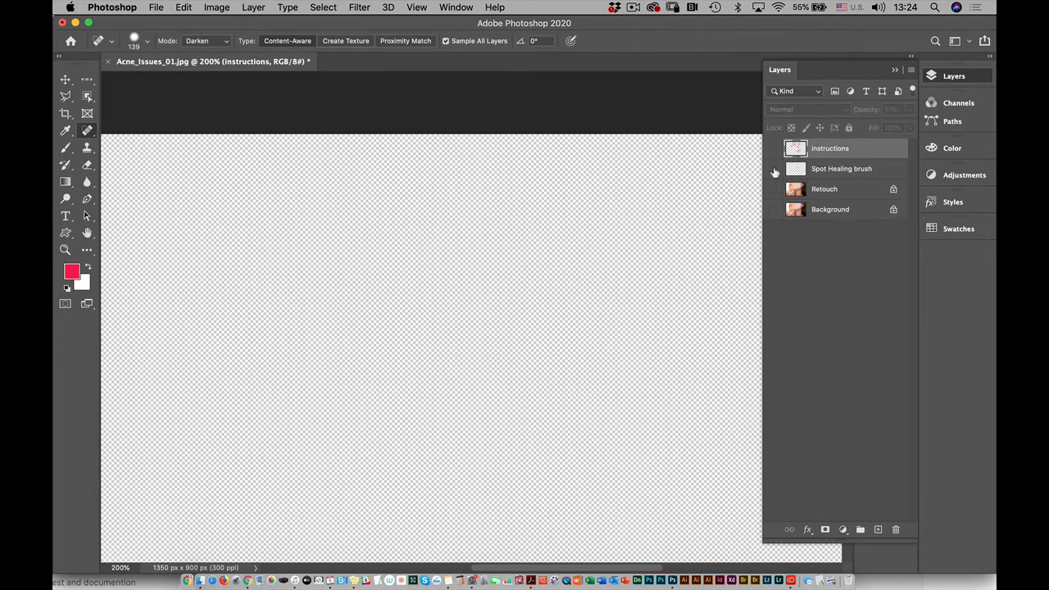
{"action": "left_click", "coordinate": [773, 170]}
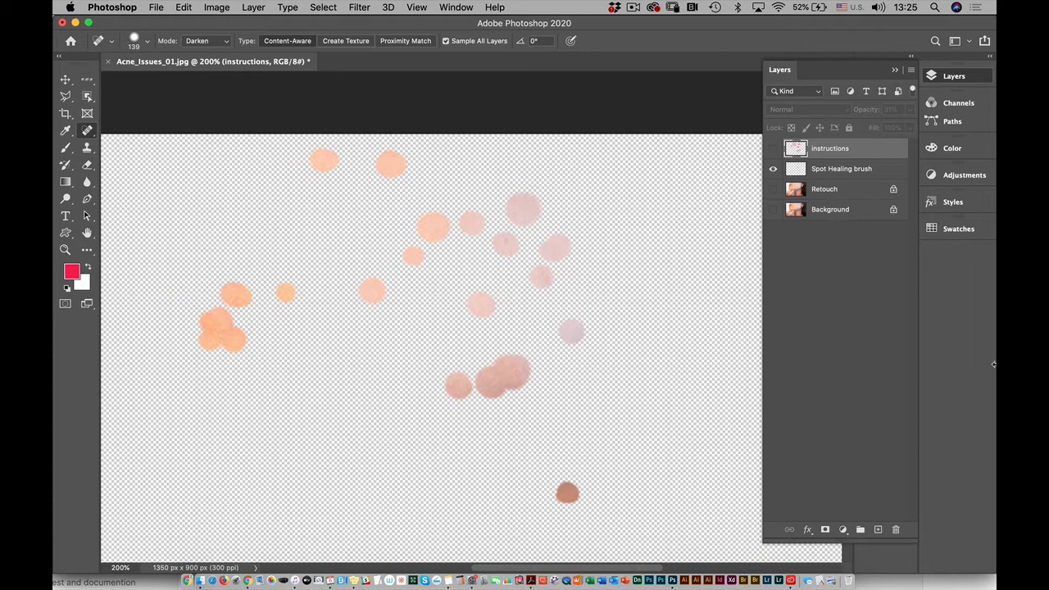
{"action": "key", "text": "super+minus"}
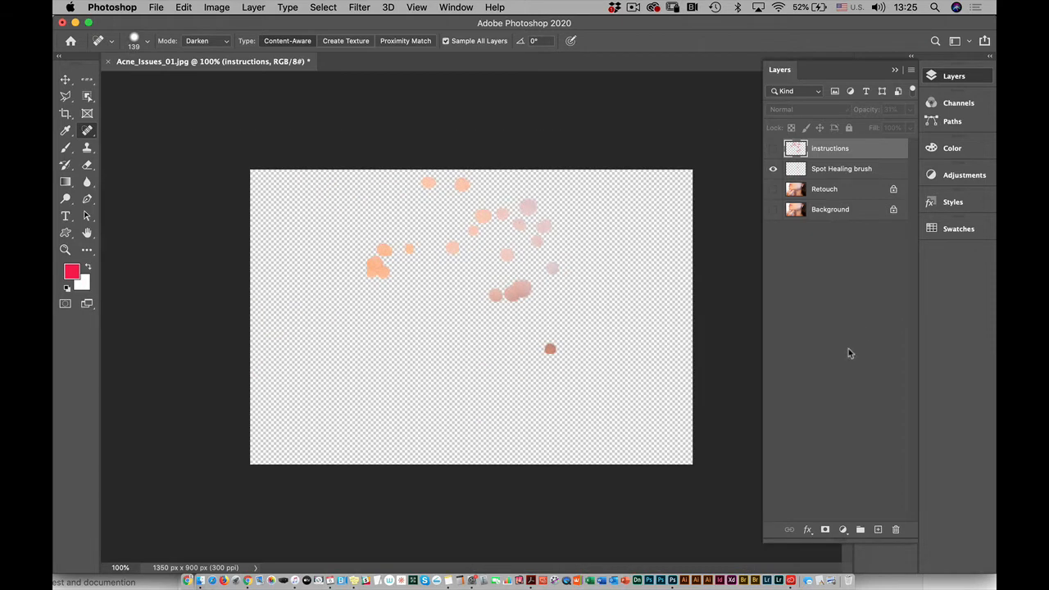
Show the Retouch layer and heal the neck spots on the Spot Healing brush layer in Darken mode.
{"action": "left_click", "coordinate": [773, 189]}
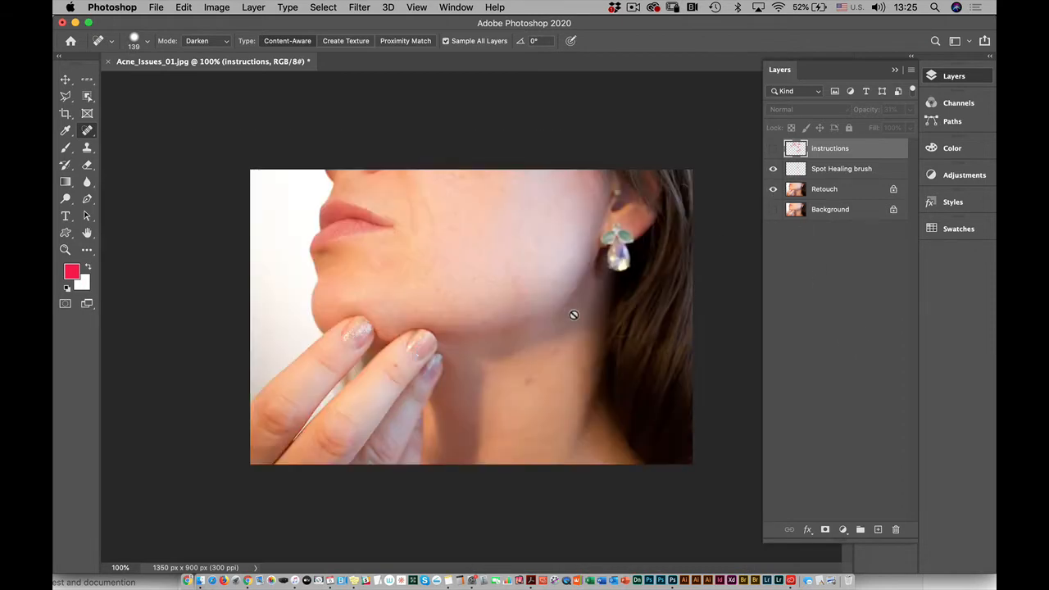
{"action": "left_click", "coordinate": [829, 167]}
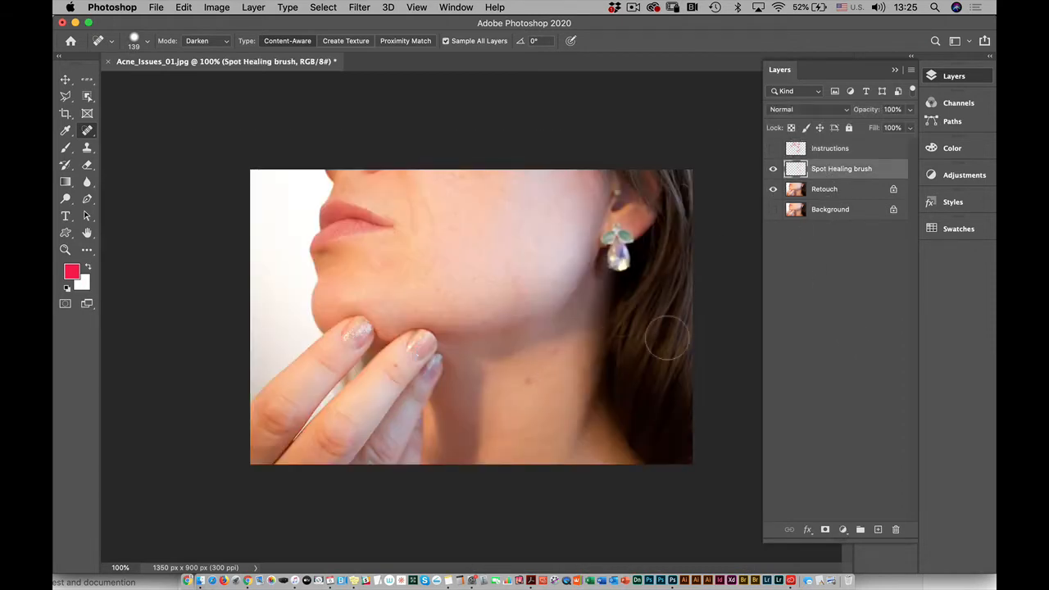
{"action": "left_click_drag", "start_coordinate": [530, 373], "coordinate": [556, 350]}
{"action": "left_click", "coordinate": [564, 331]}
{"action": "left_click", "coordinate": [528, 379]}
{"action": "left_click", "coordinate": [549, 353]}
{"action": "left_click", "coordinate": [526, 387]}
{"action": "left_click", "coordinate": [524, 388]}
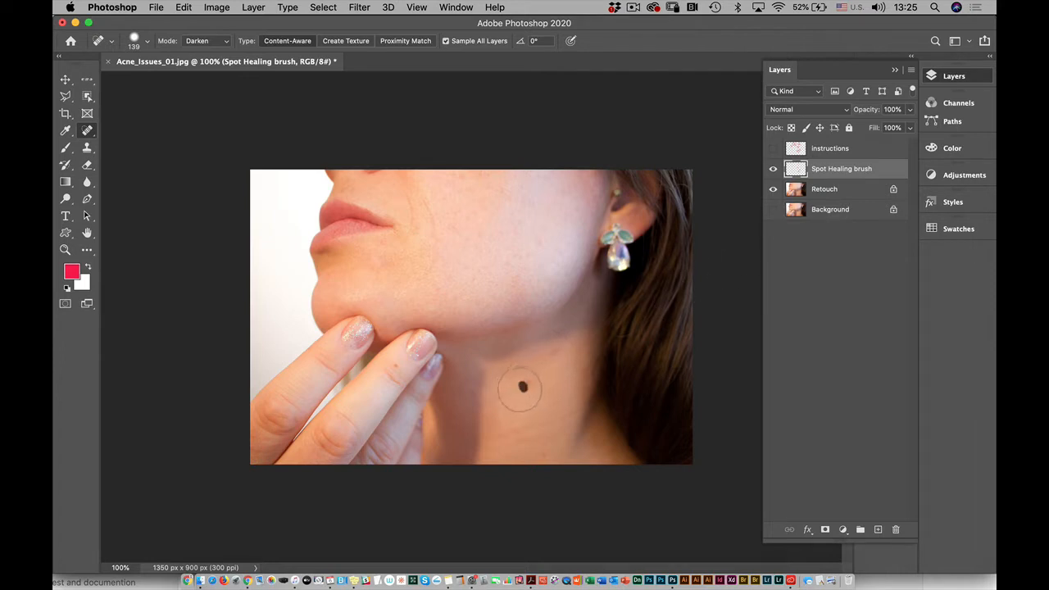
Set the healing brush mode to Lighten and heal the remaining marks on the neck and under the jaw.
{"action": "left_click", "coordinate": [201, 41]}
{"action": "left_click", "coordinate": [203, 50]}
{"action": "left_click", "coordinate": [526, 382]}
{"action": "left_click", "coordinate": [511, 406]}
{"action": "left_click", "coordinate": [481, 407]}
{"action": "left_click", "coordinate": [566, 327]}
{"action": "left_click_drag", "start_coordinate": [558, 344], "coordinate": [548, 355]}
Heal a lower cheek mark and soften the crease beside the mouth corner in Lighten mode.
{"action": "left_click", "coordinate": [467, 281]}
{"action": "left_click", "coordinate": [425, 241]}
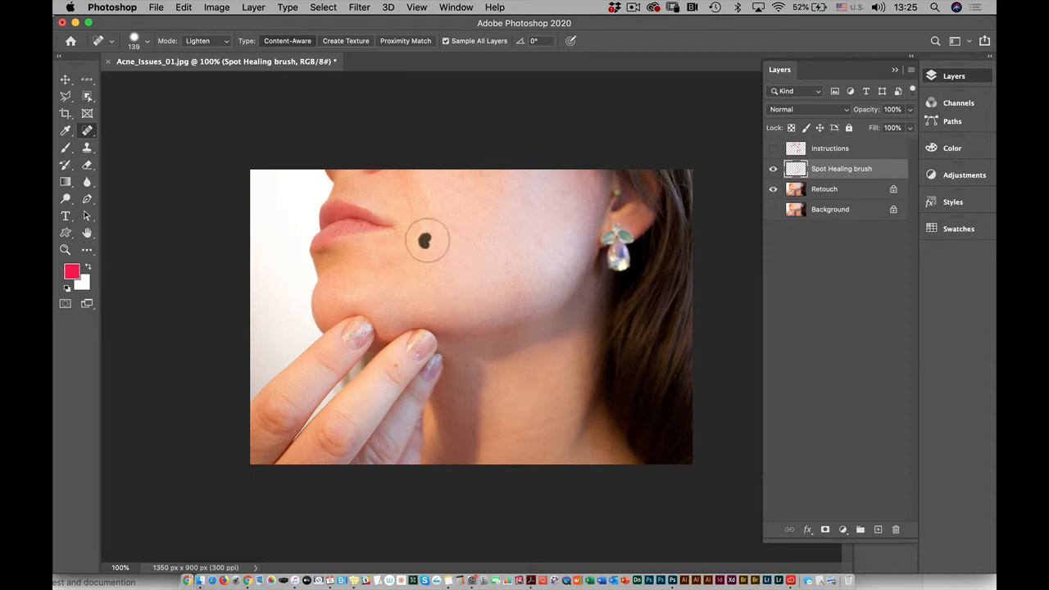
{"action": "left_click", "coordinate": [429, 221]}
{"action": "left_click", "coordinate": [432, 211]}
{"action": "left_click", "coordinate": [425, 205]}
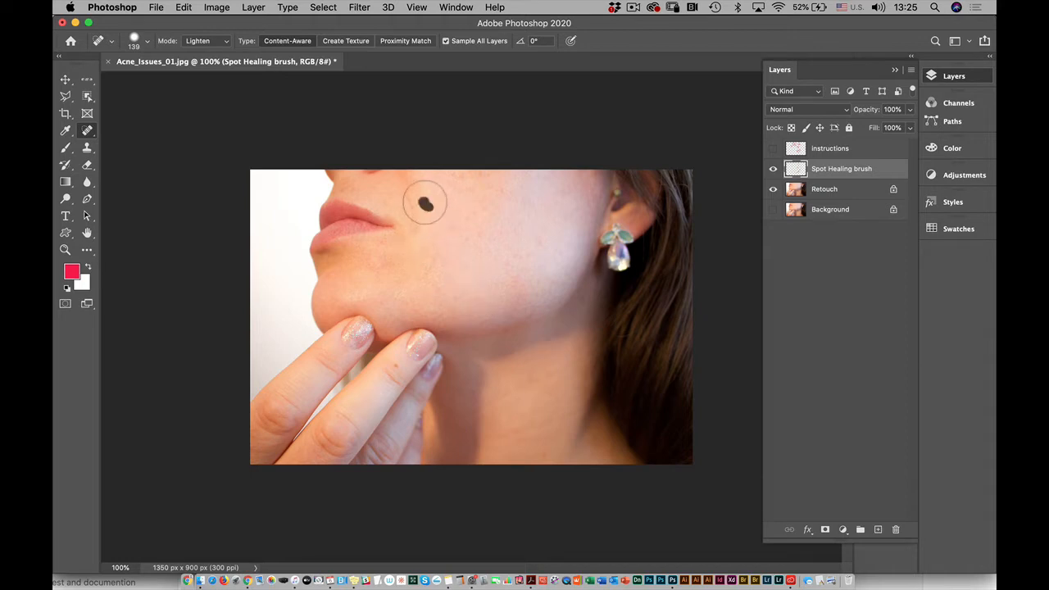
{"action": "left_click", "coordinate": [409, 198]}
{"action": "left_click", "coordinate": [414, 209]}
{"action": "left_click", "coordinate": [416, 219]}
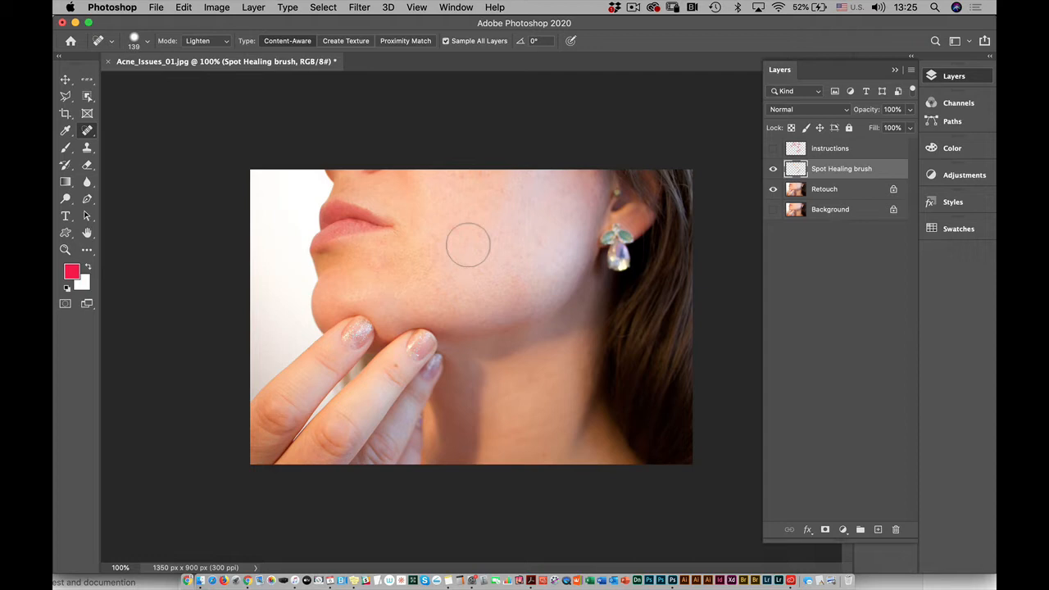
Heal the marks running from below the mouth across the lower cheek toward the jaw in Lighten mode.
{"action": "left_click", "coordinate": [382, 270]}
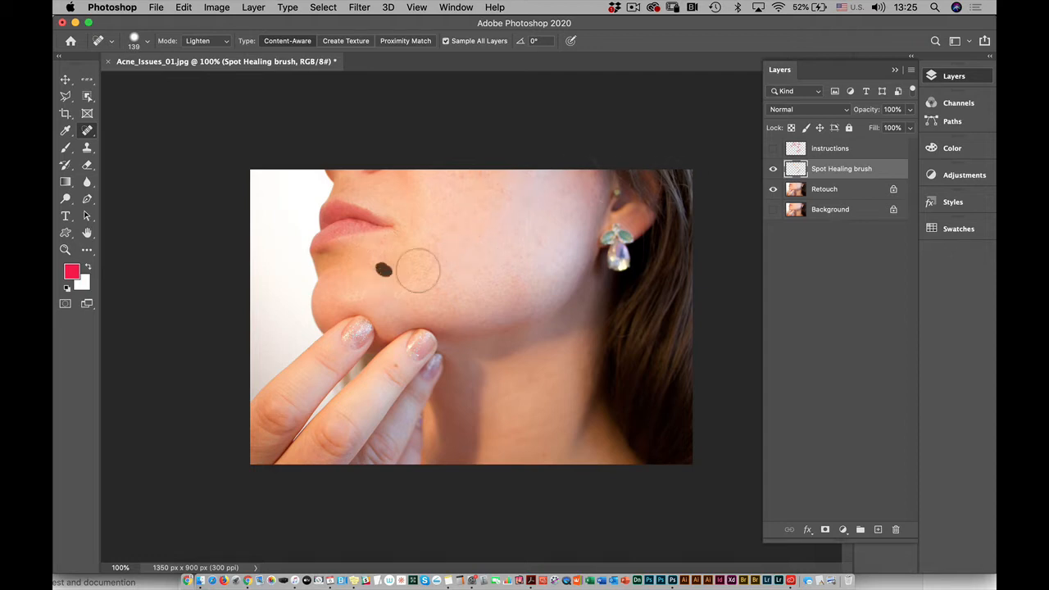
{"action": "left_click", "coordinate": [424, 269]}
{"action": "left_click", "coordinate": [468, 277]}
{"action": "left_click", "coordinate": [517, 285]}
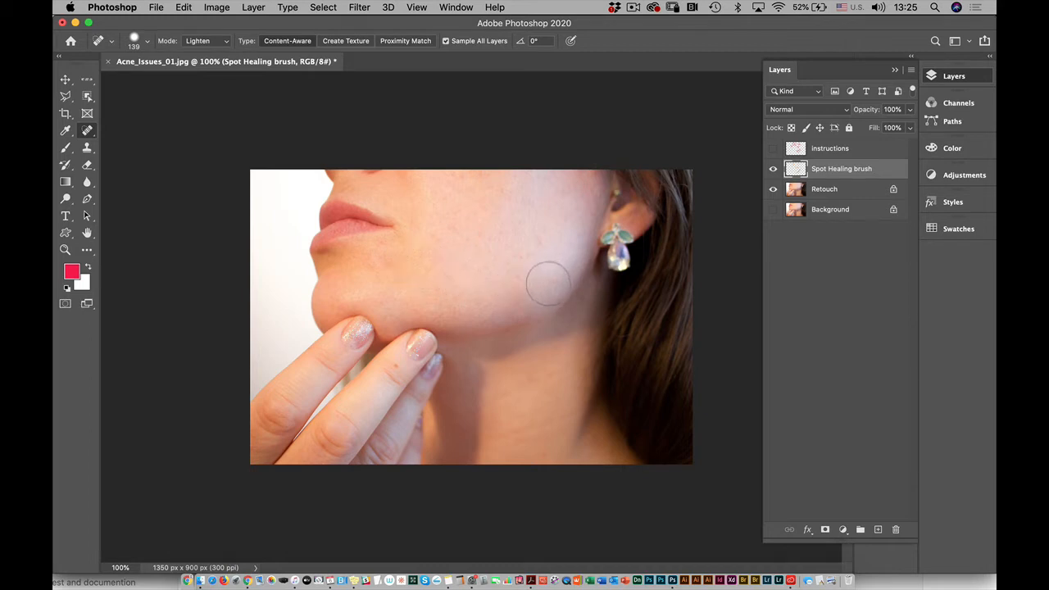
Heal the fine red marks along the lower cheek and above the jawline in Lighten mode at 300% zoom.
{"action": "key", "text": "super+plus"}
{"action": "key", "text": "super+plus"}
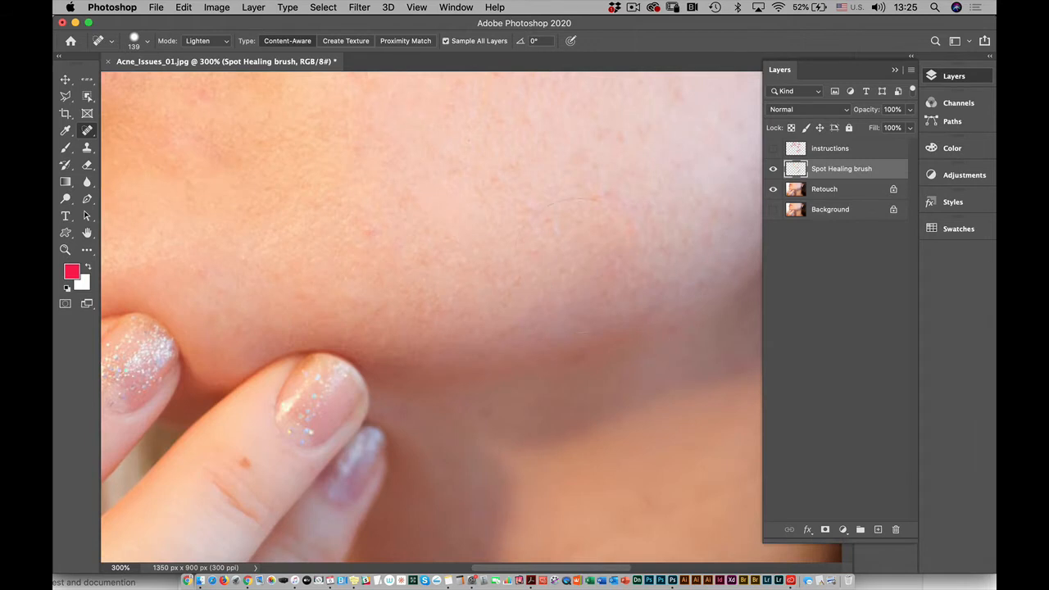
{"action": "left_click", "coordinate": [592, 212]}
{"action": "left_click", "coordinate": [381, 239]}
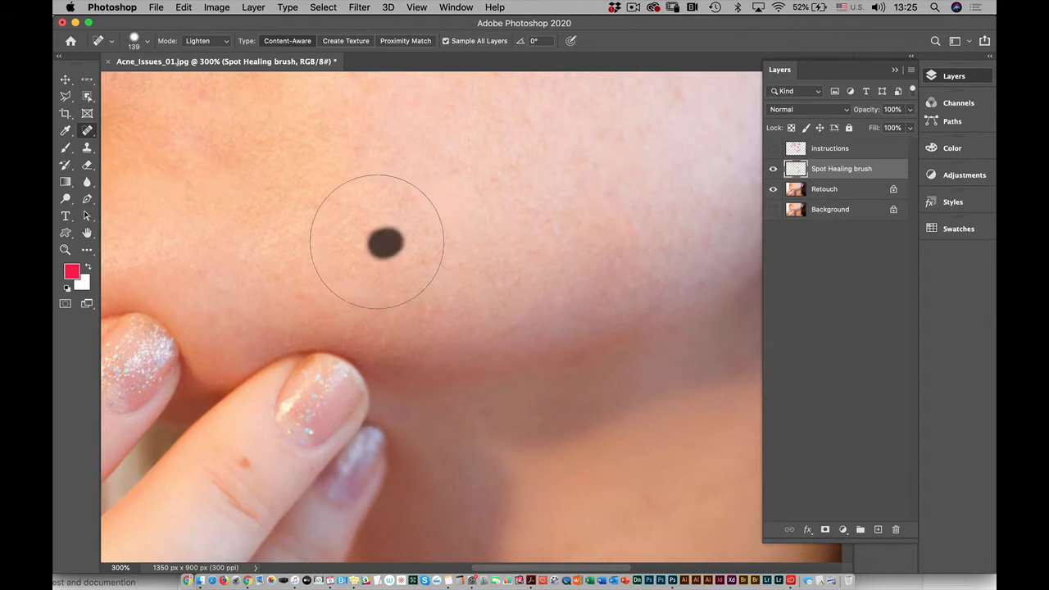
{"action": "left_click", "coordinate": [411, 205]}
{"action": "left_click", "coordinate": [456, 180]}
{"action": "left_click", "coordinate": [528, 181]}
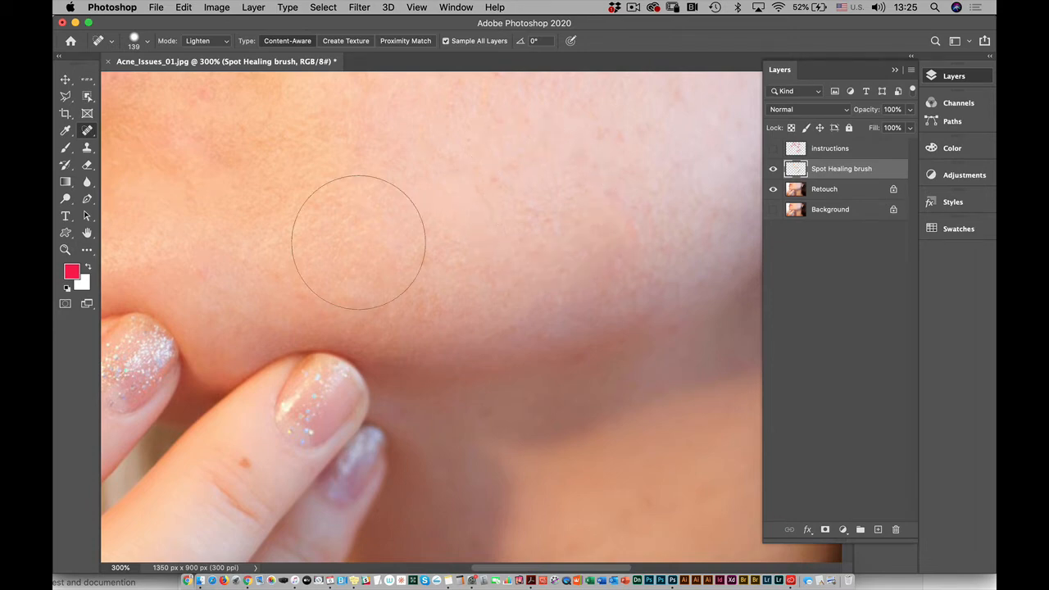
{"action": "left_click_drag", "start_coordinate": [295, 260], "coordinate": [286, 257]}
Set the healing brush mode to Darken and even out the bright skin along the middle finger between its knuckles.
{"action": "left_click_drag", "start_coordinate": [454, 359], "coordinate": [592, 197]}
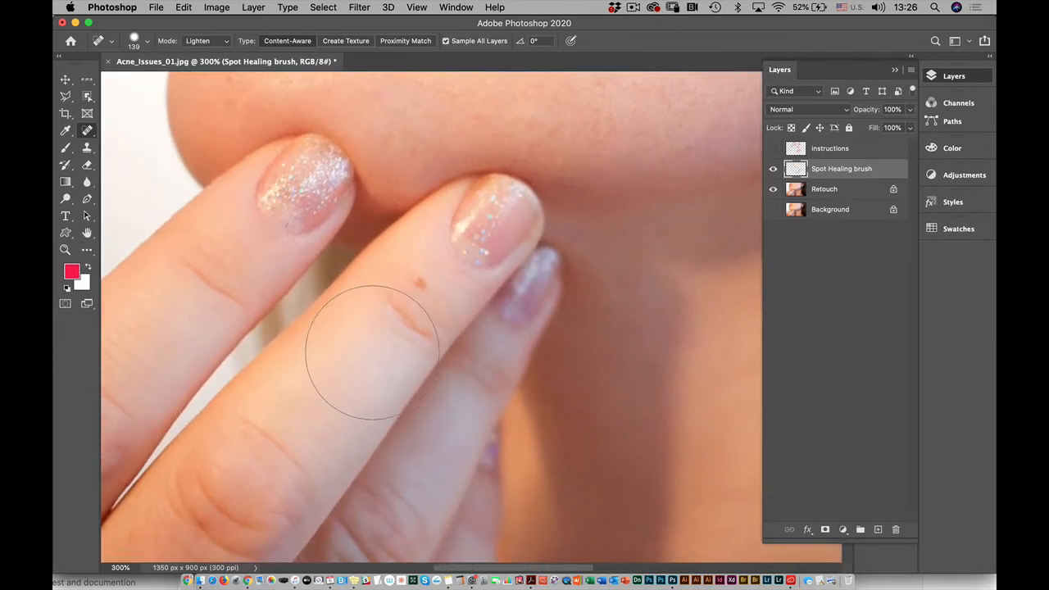
{"action": "left_click", "coordinate": [200, 41]}
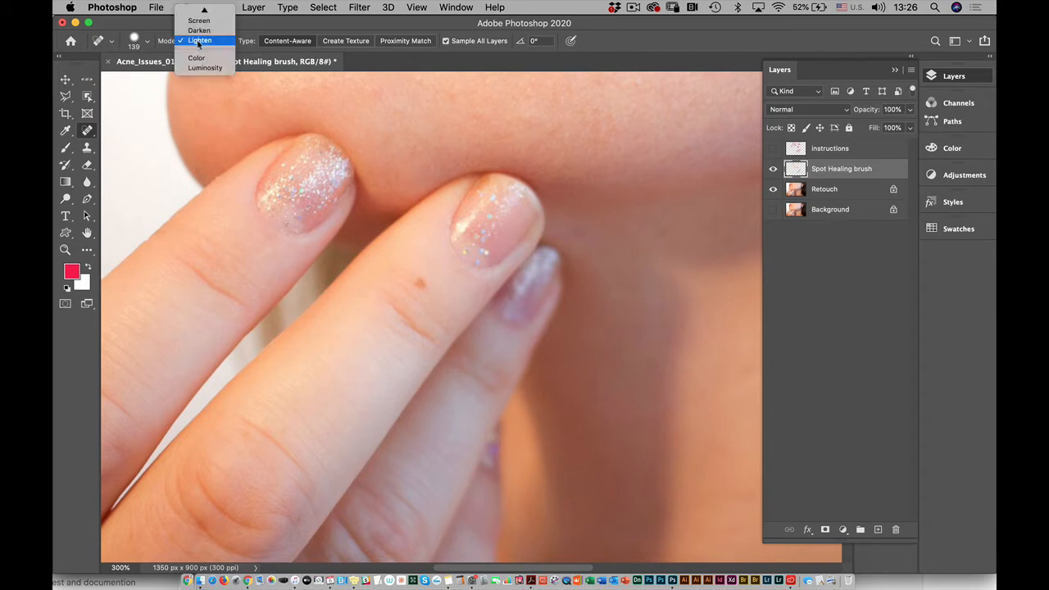
{"action": "left_click", "coordinate": [198, 31]}
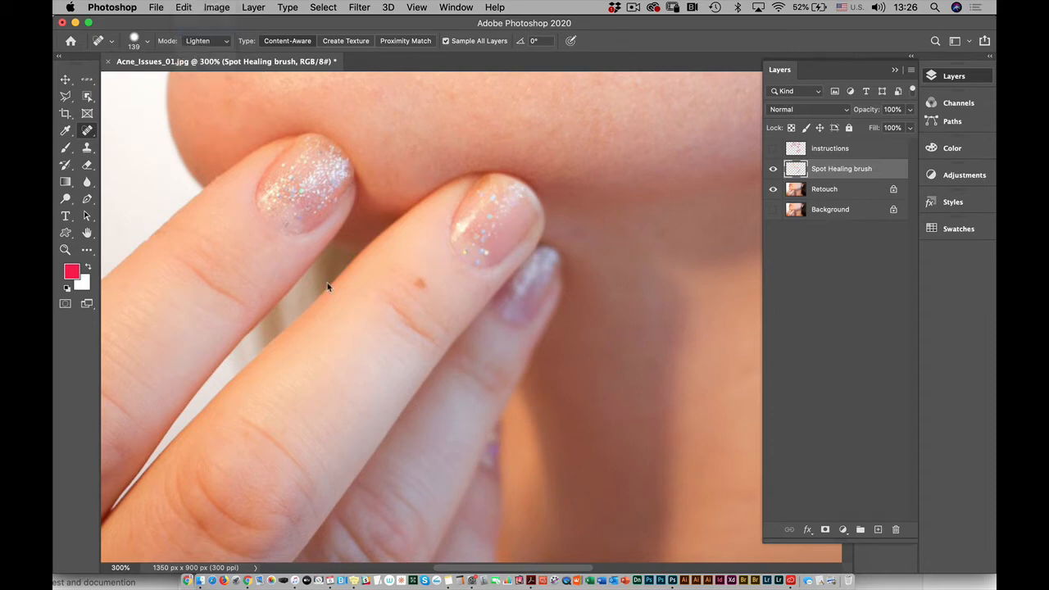
{"action": "left_click", "coordinate": [347, 330]}
{"action": "left_click", "coordinate": [377, 323]}
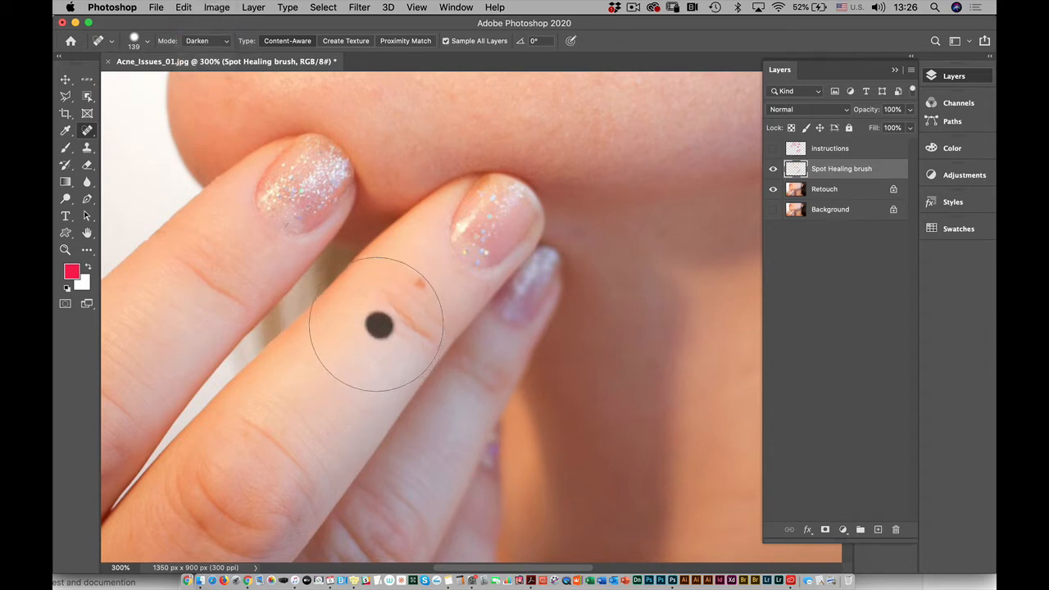
{"action": "left_click", "coordinate": [391, 345]}
{"action": "left_click", "coordinate": [372, 370]}
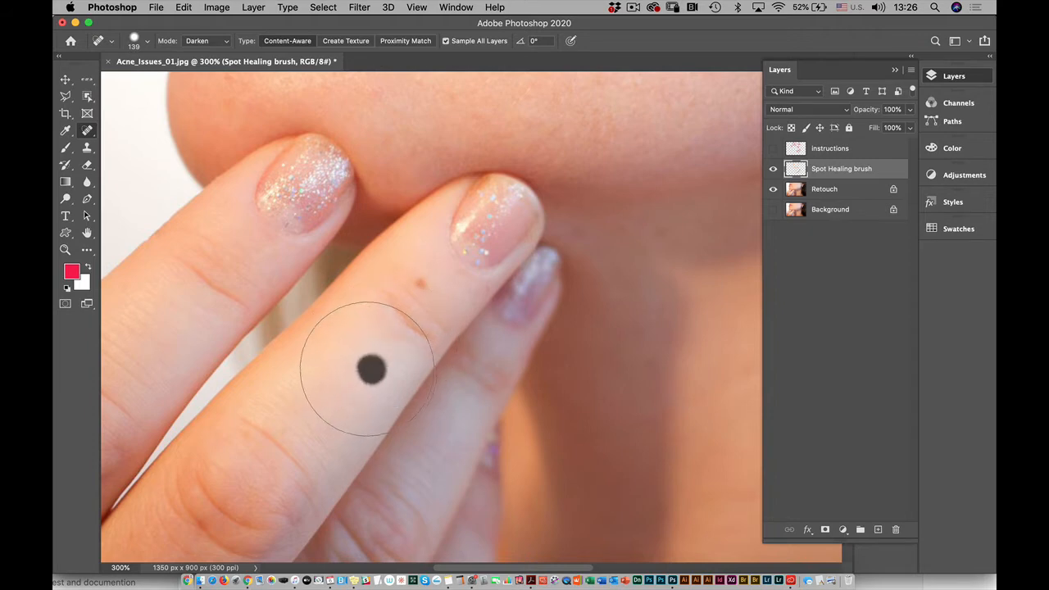
{"action": "left_click", "coordinate": [336, 383]}
{"action": "left_click", "coordinate": [299, 396]}
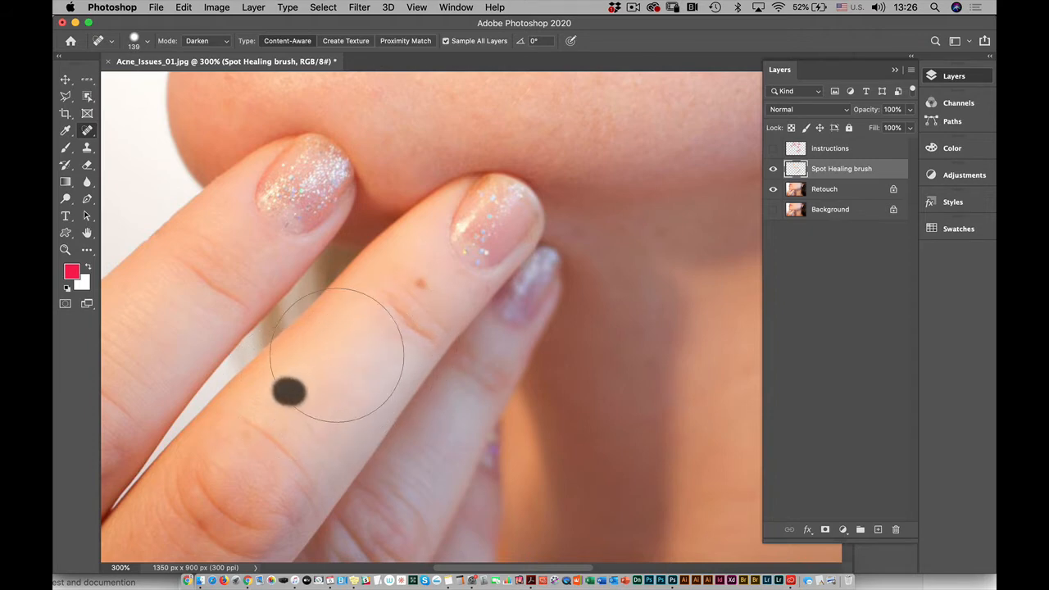
Heal the small mole below the middle finger's nail in Lighten mode and touch up a spot on the chin.
{"action": "left_click", "coordinate": [424, 281]}
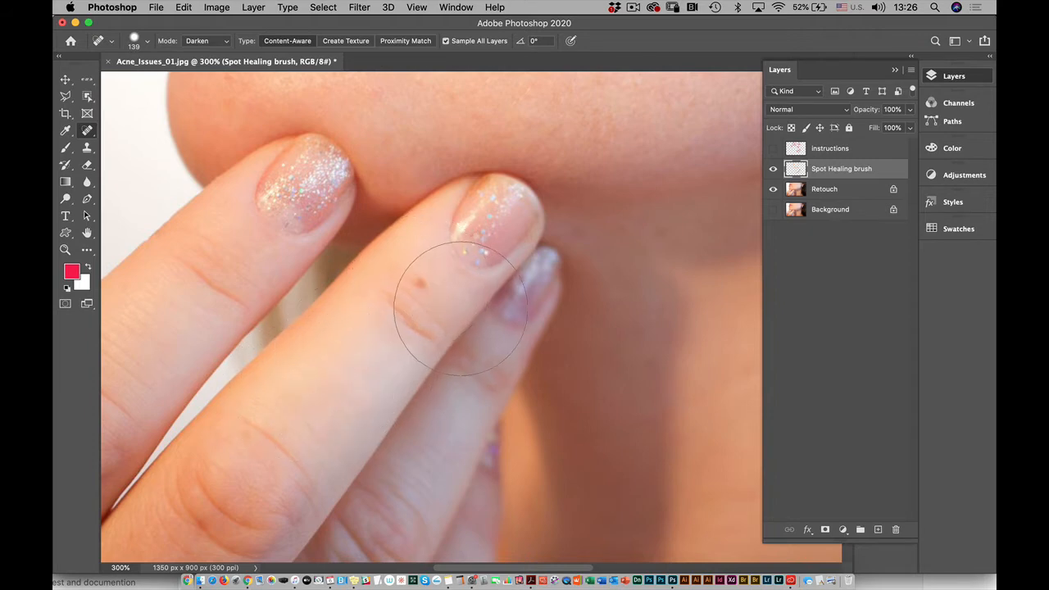
{"action": "left_click", "coordinate": [422, 281]}
{"action": "left_click", "coordinate": [196, 41]}
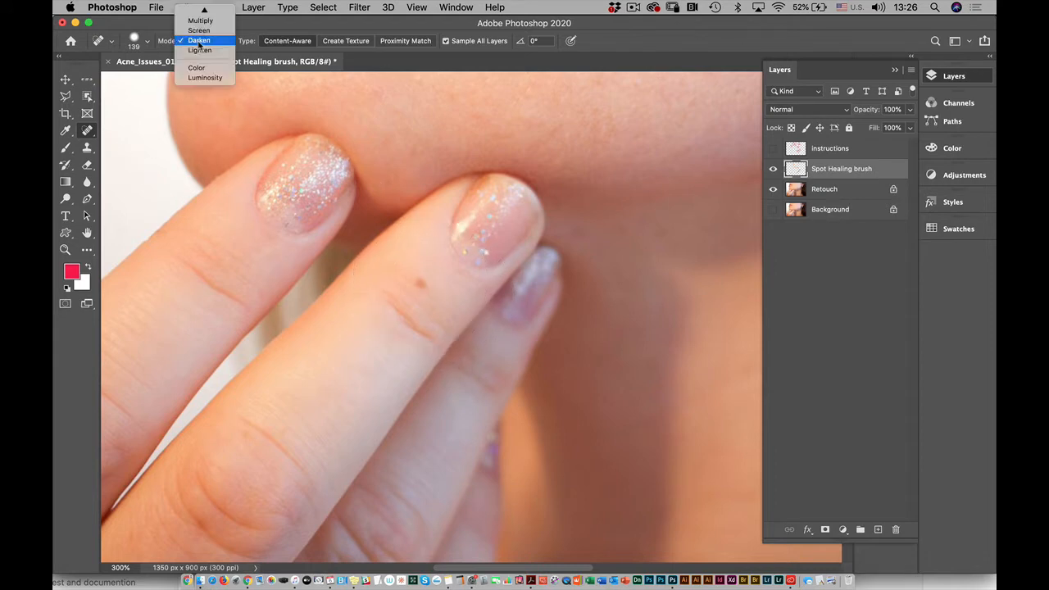
{"action": "left_click", "coordinate": [205, 52]}
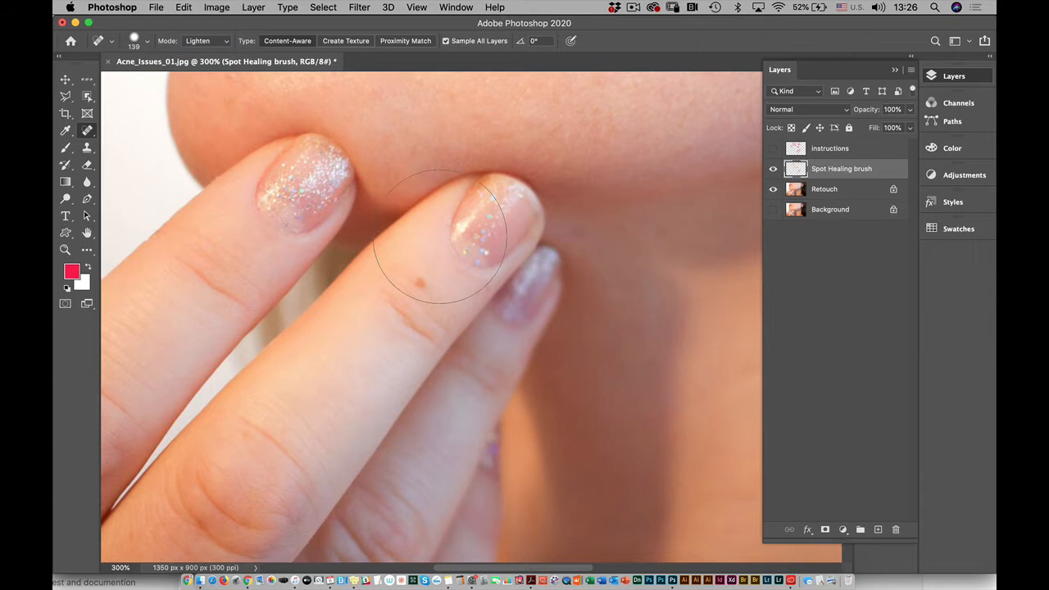
{"action": "left_click", "coordinate": [421, 283]}
{"action": "left_click", "coordinate": [404, 278]}
{"action": "left_click", "coordinate": [412, 295]}
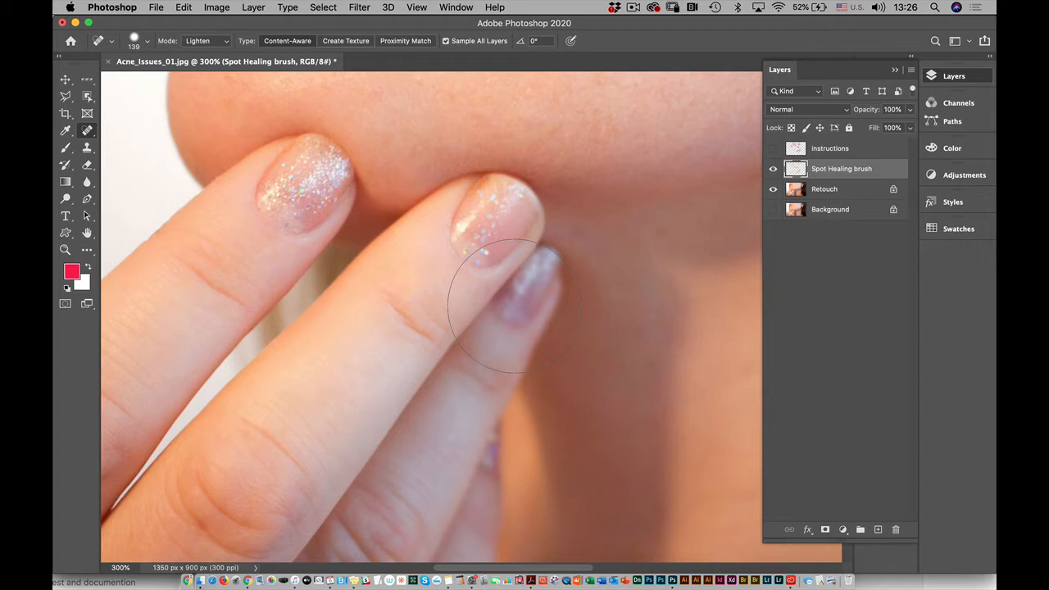
{"action": "key", "text": "super+1"}
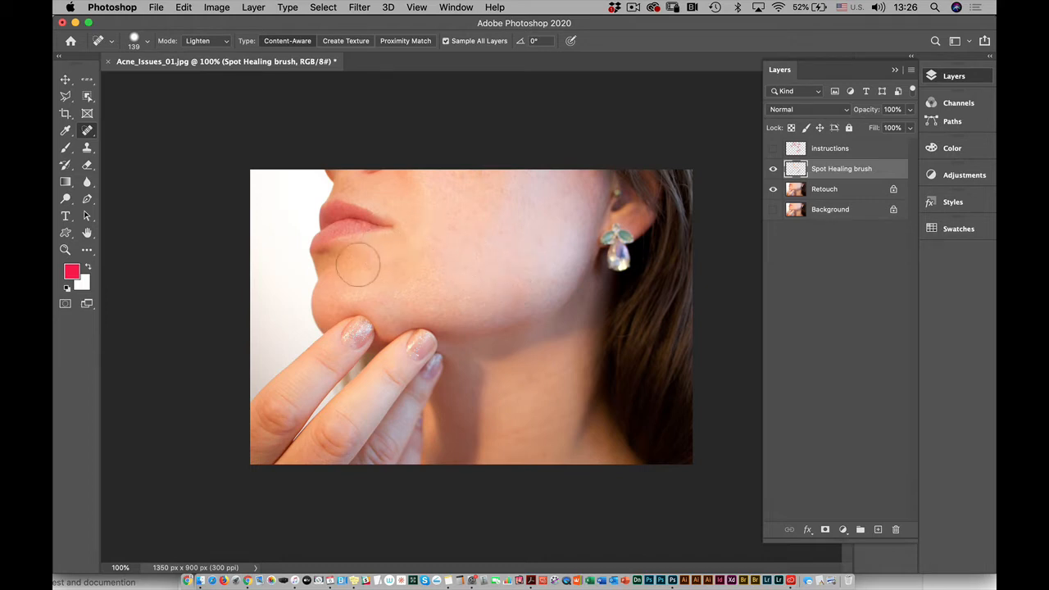
{"action": "left_click", "coordinate": [335, 277]}
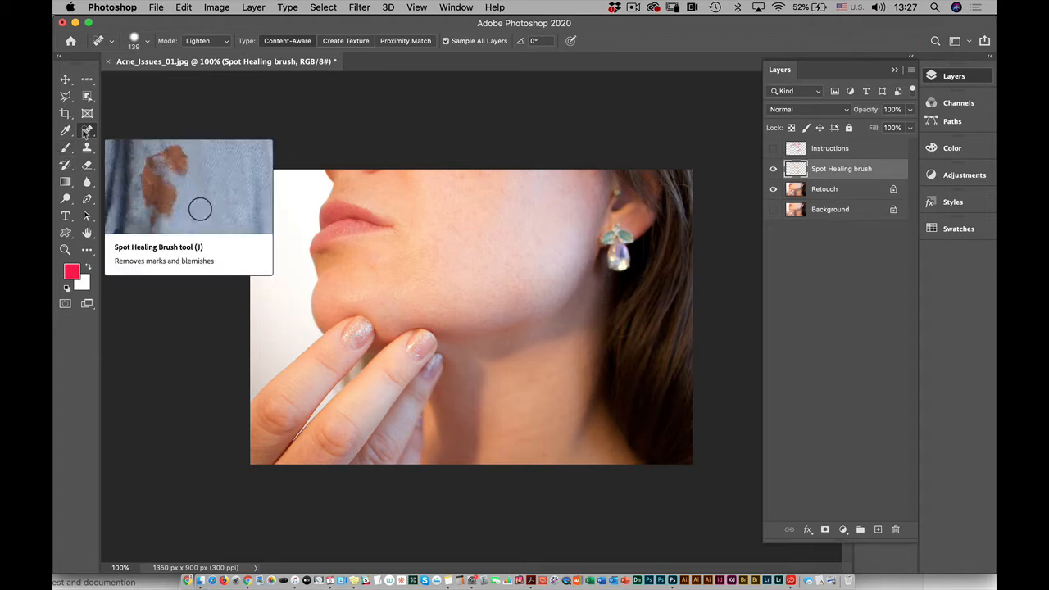
Open Healing Brush.jpg from the Healing Spot and Brush folder.
{"action": "left_click", "coordinate": [155, 8]}
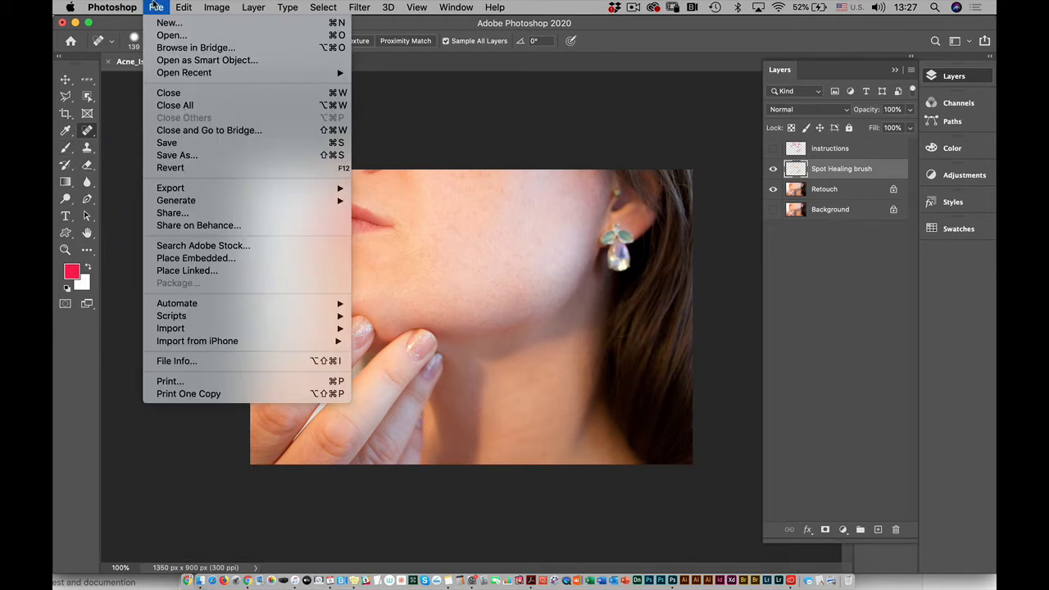
{"action": "left_click", "coordinate": [162, 36]}
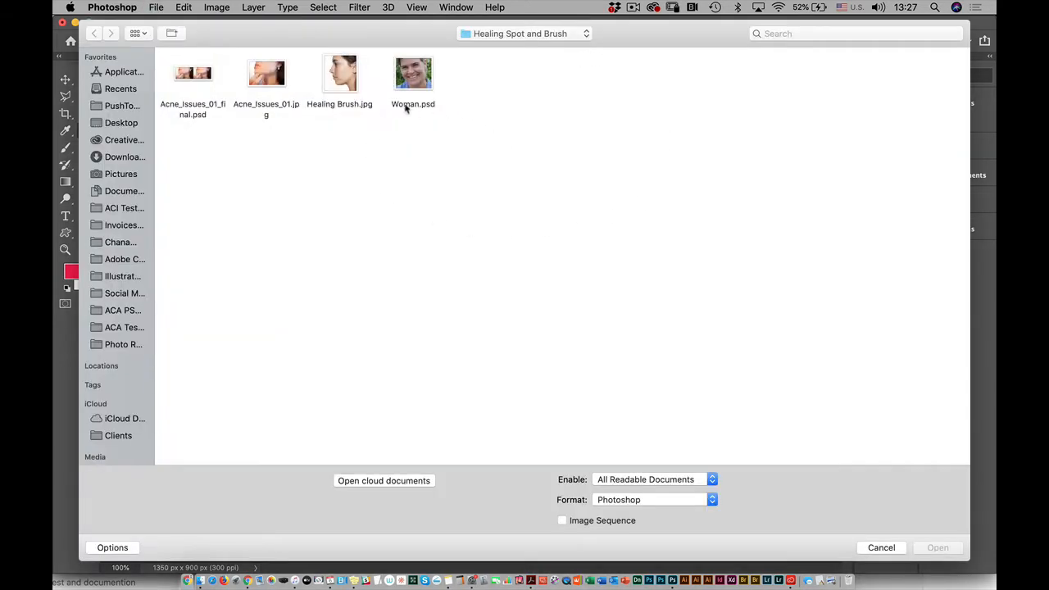
{"action": "left_click", "coordinate": [342, 80]}
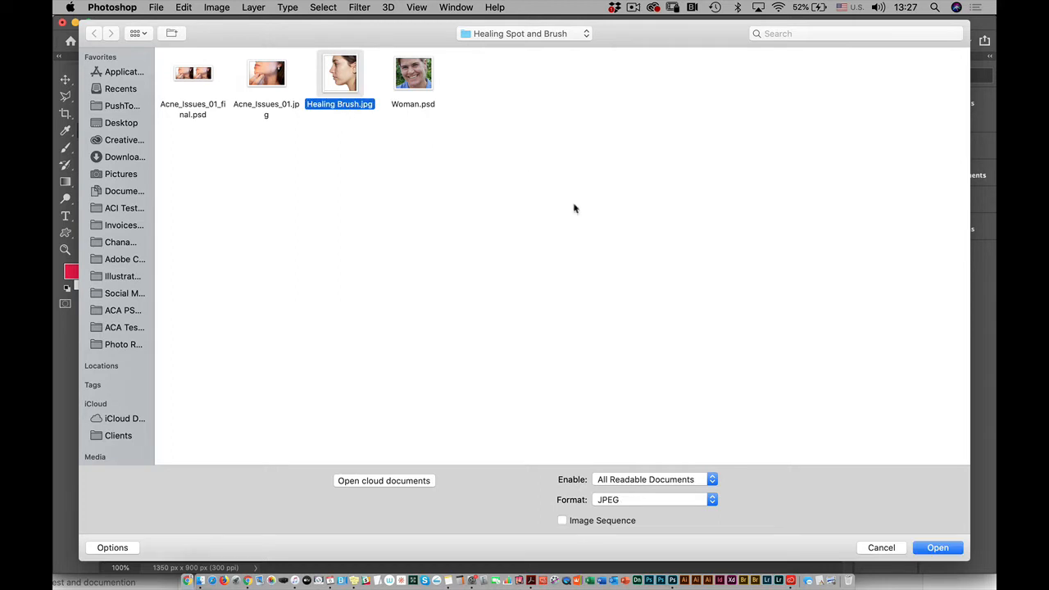
{"action": "left_click", "coordinate": [936, 548]}
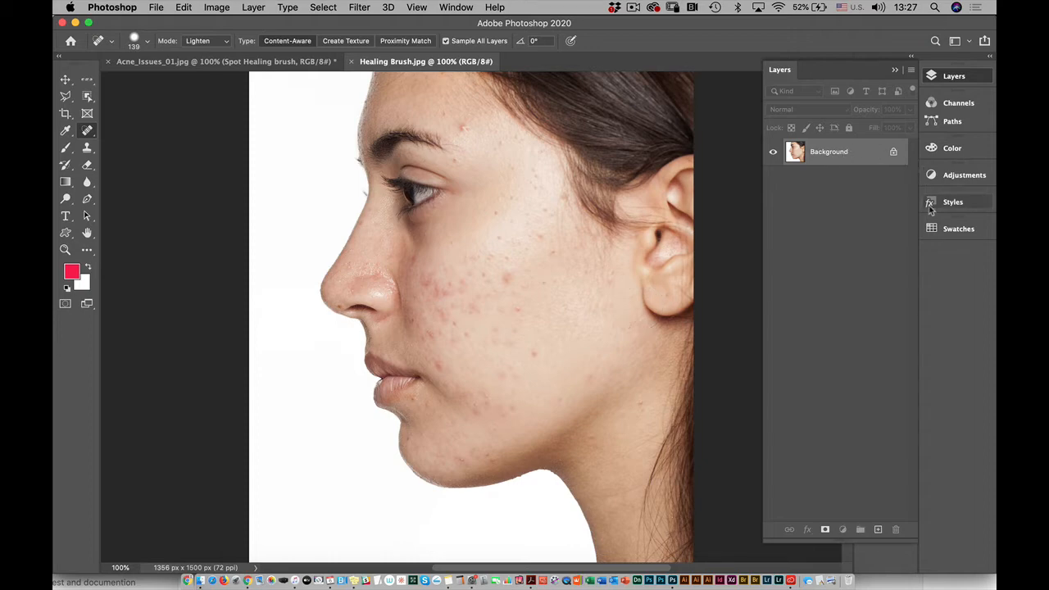
Duplicate the Background layer as a new layer named Retouch.
{"action": "left_click", "coordinate": [912, 71]}
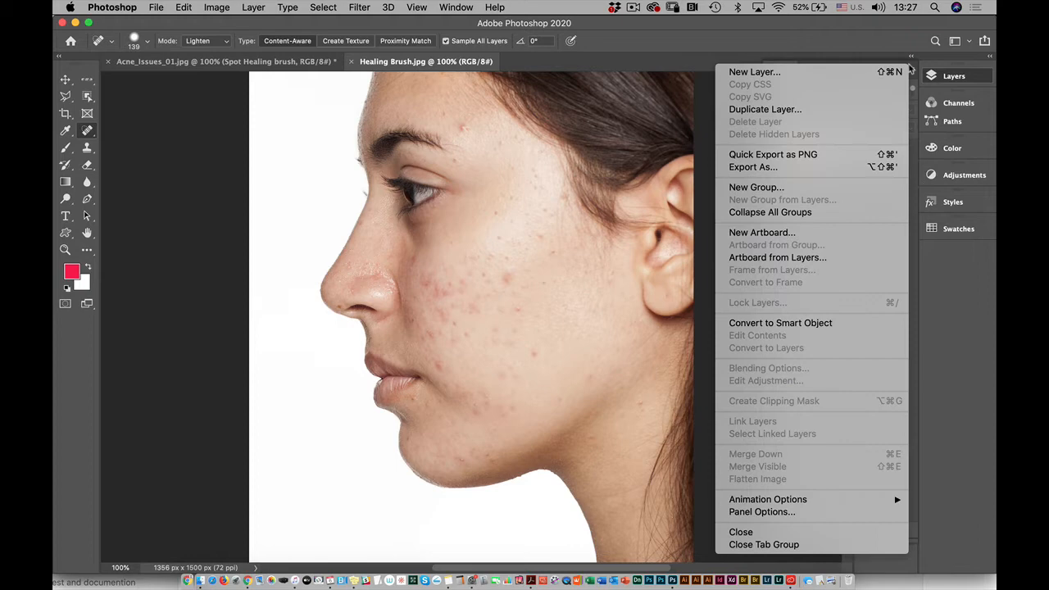
{"action": "left_click", "coordinate": [850, 112]}
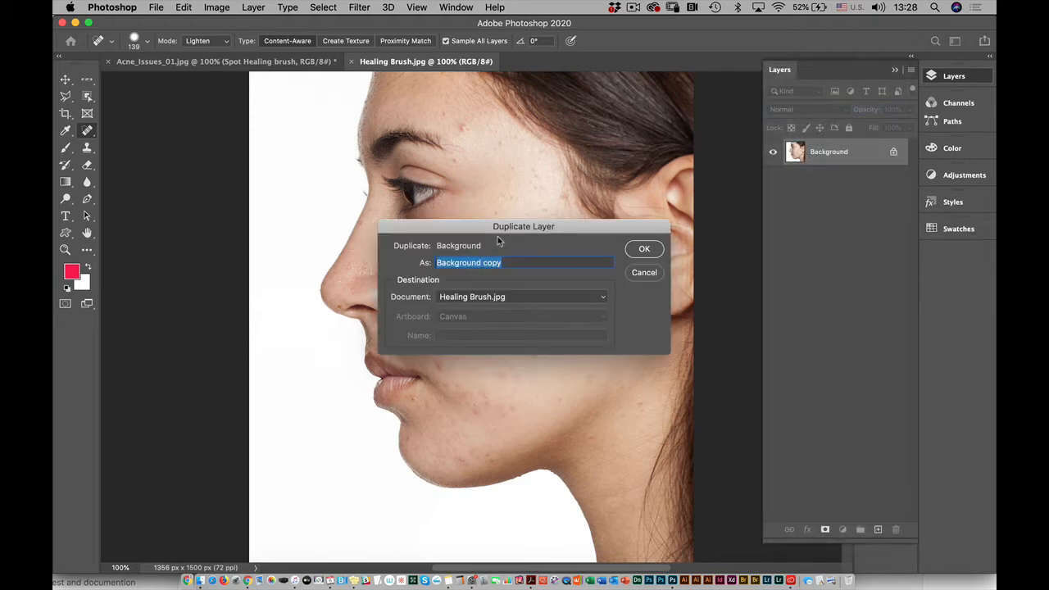
{"action": "type", "text": "Retouch"}
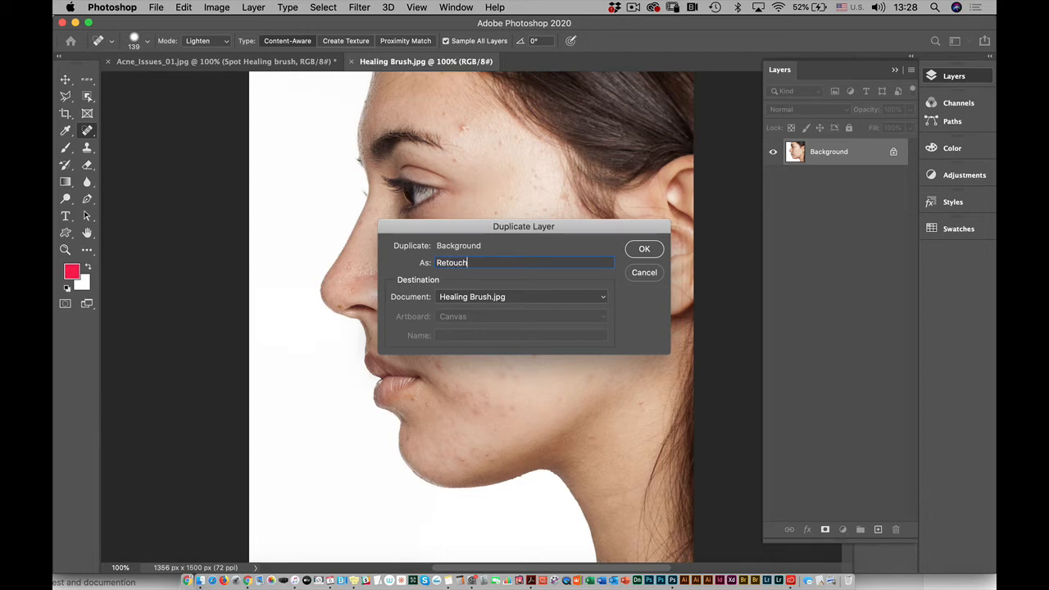
{"action": "key", "text": "Return"}
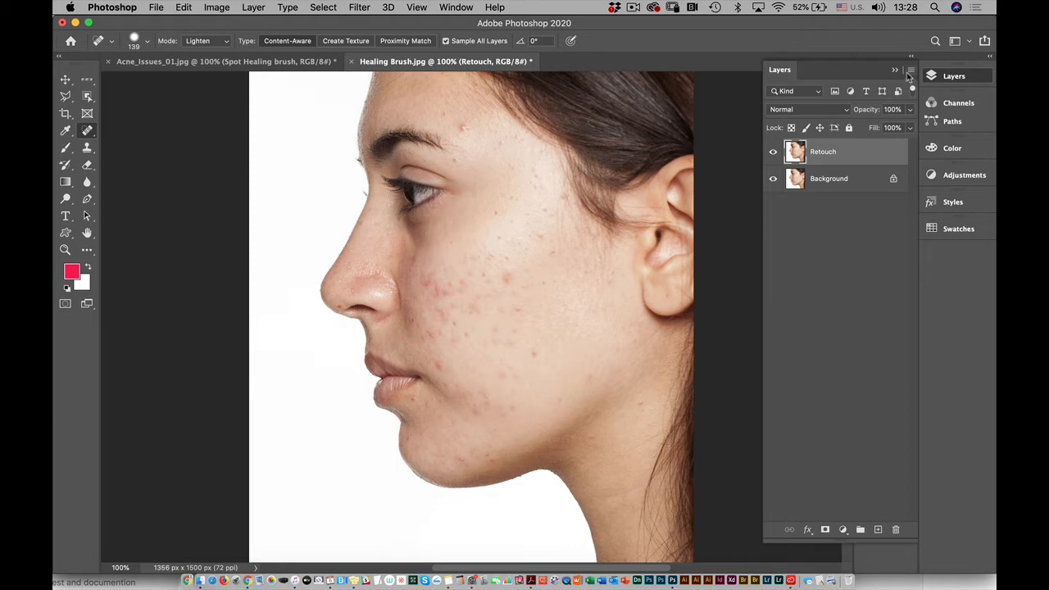
Create an empty layer named Healing Brush above the Retouch layer.
{"action": "left_click", "coordinate": [911, 70]}
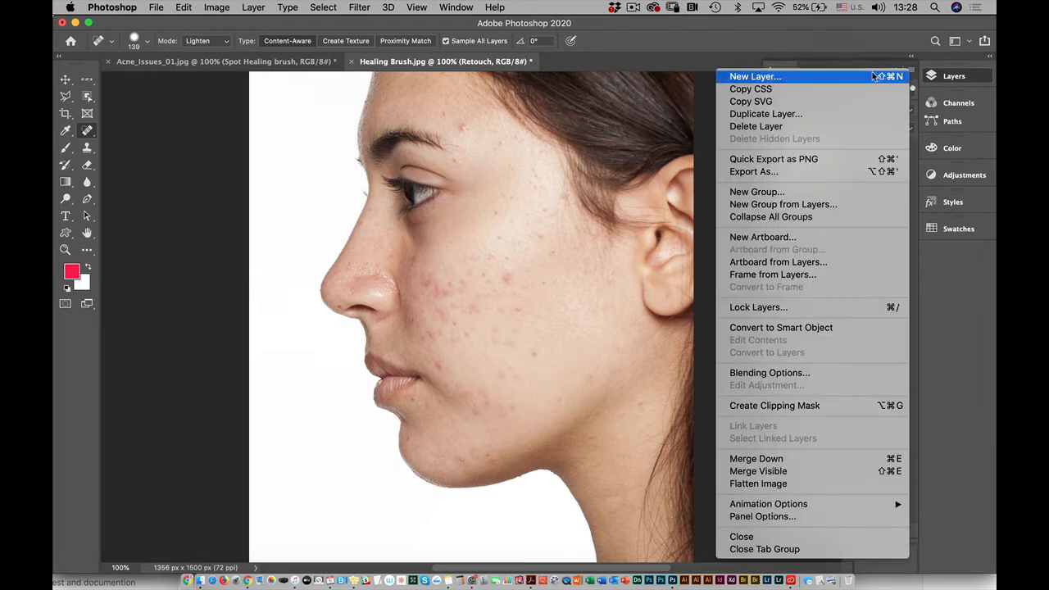
{"action": "left_click", "coordinate": [875, 76]}
{"action": "left_click", "coordinate": [488, 257]}
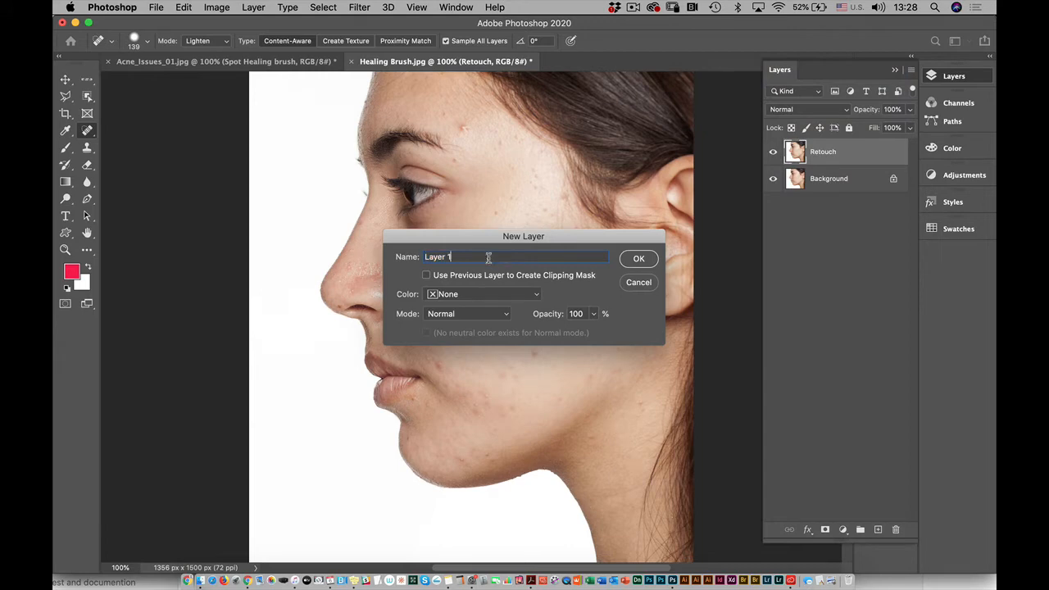
{"action": "left_click_drag", "start_coordinate": [487, 258], "coordinate": [453, 238]}
{"action": "type", "text": "Healing Brush"}
{"action": "key", "text": "Return"}
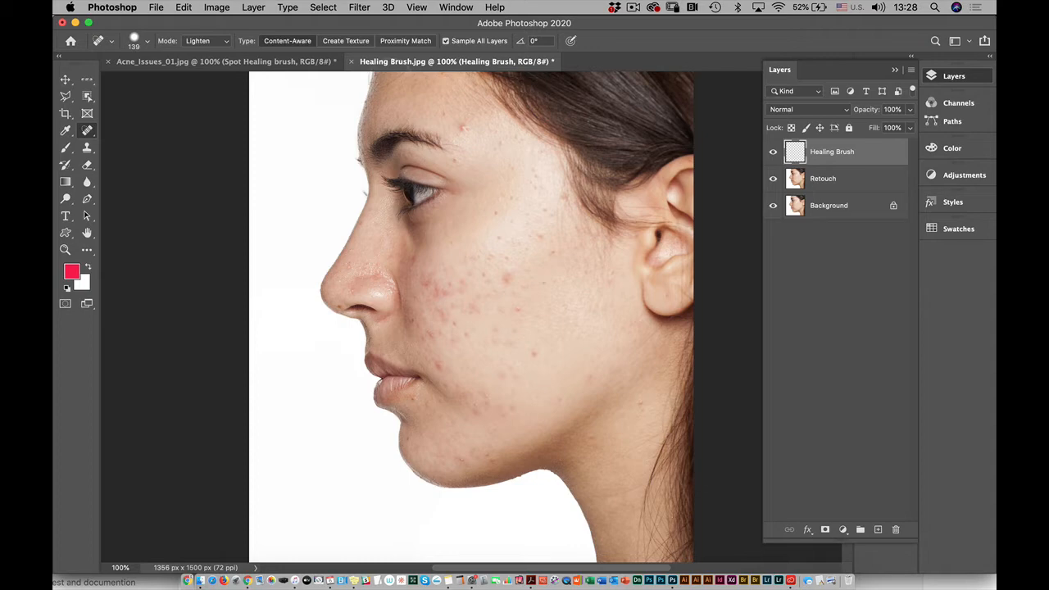
Switch to the Healing Brush Tool with a brush size of 166 and Sampled as the source, and try it on the cheek.
{"action": "left_click", "coordinate": [88, 134]}
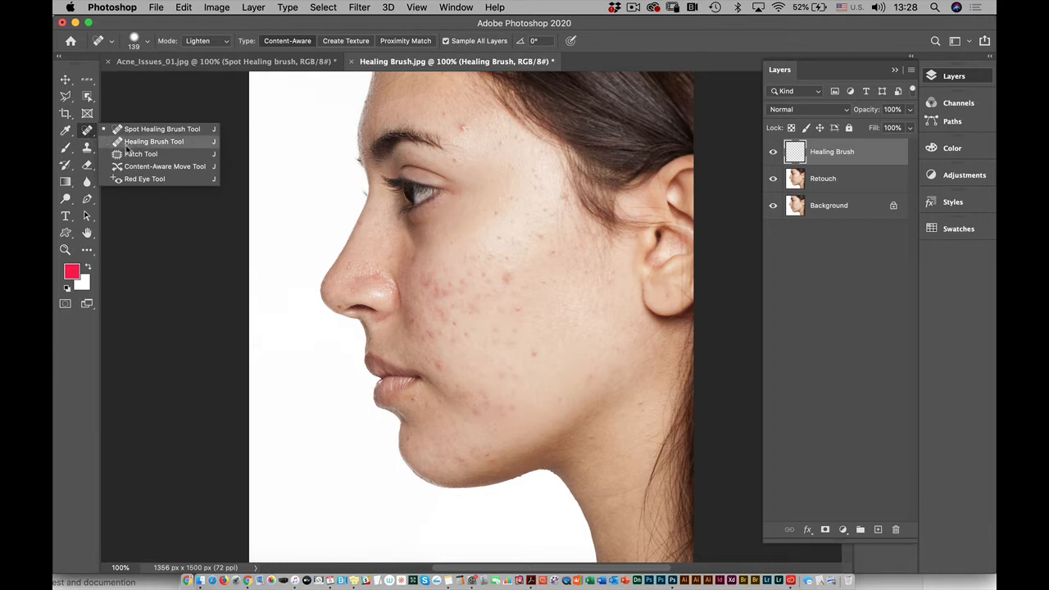
{"action": "left_click", "coordinate": [130, 144]}
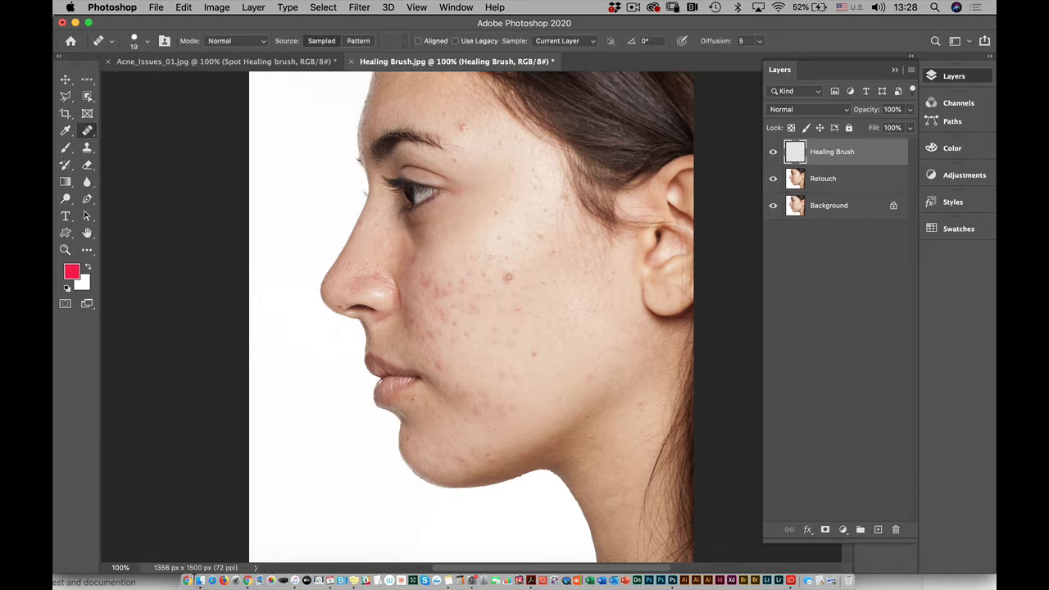
{"action": "left_click", "coordinate": [146, 40]}
{"action": "left_click_drag", "start_coordinate": [88, 77], "coordinate": [161, 77]}
{"action": "left_click_drag", "start_coordinate": [204, 108], "coordinate": [156, 108]}
{"action": "left_click", "coordinate": [307, 45]}
{"action": "left_click", "coordinate": [507, 246]}
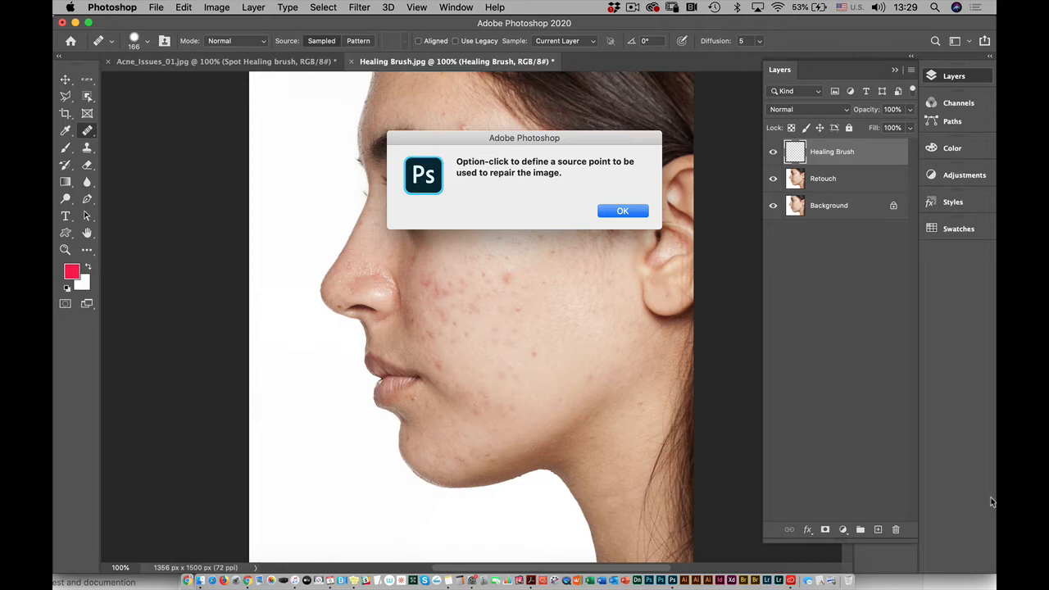
{"action": "left_click", "coordinate": [627, 212]}
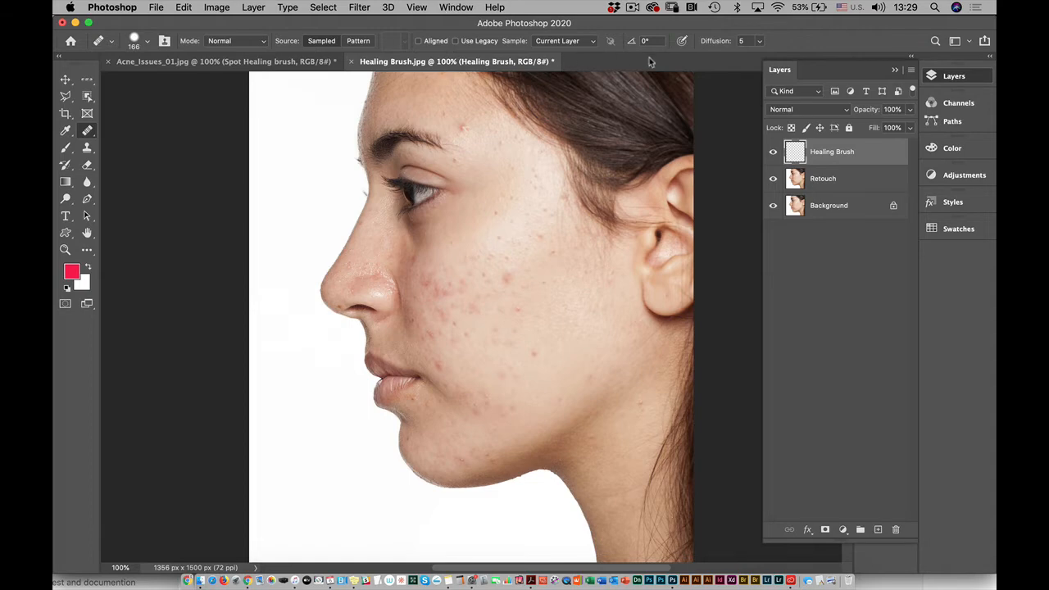
Set the healing brush to sample Current & Below with Aligned on, keeping the mode at Normal.
{"action": "left_click", "coordinate": [575, 45]}
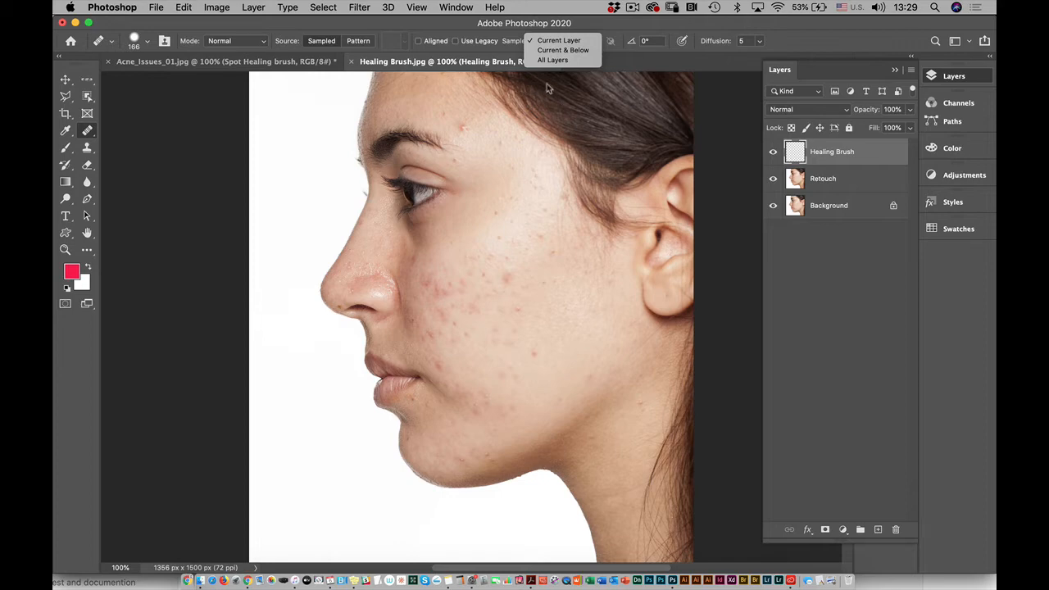
{"action": "left_click", "coordinate": [559, 51]}
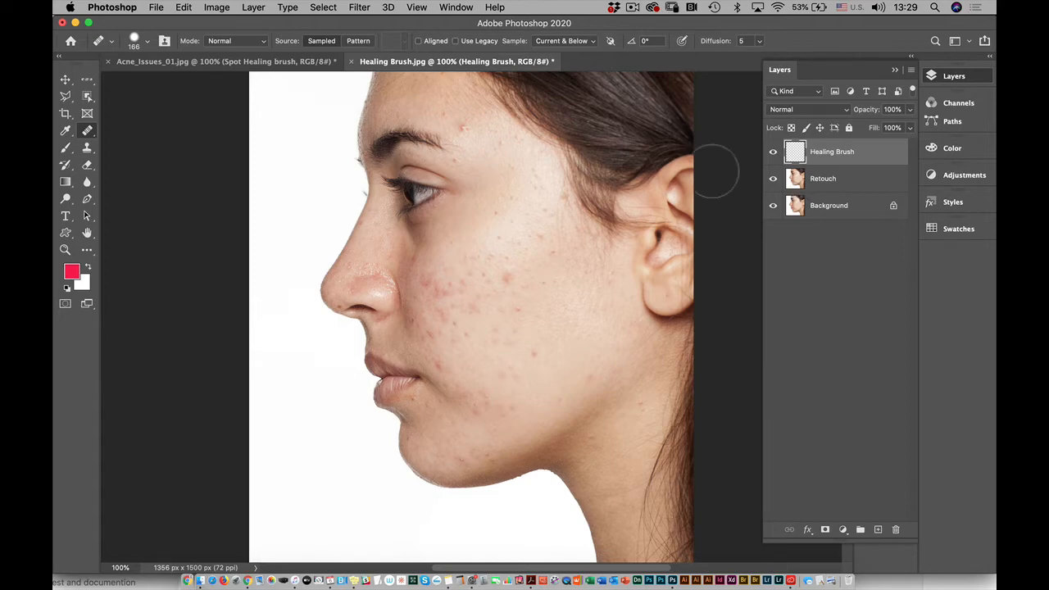
{"action": "left_click", "coordinate": [418, 41]}
{"action": "left_click", "coordinate": [219, 41]}
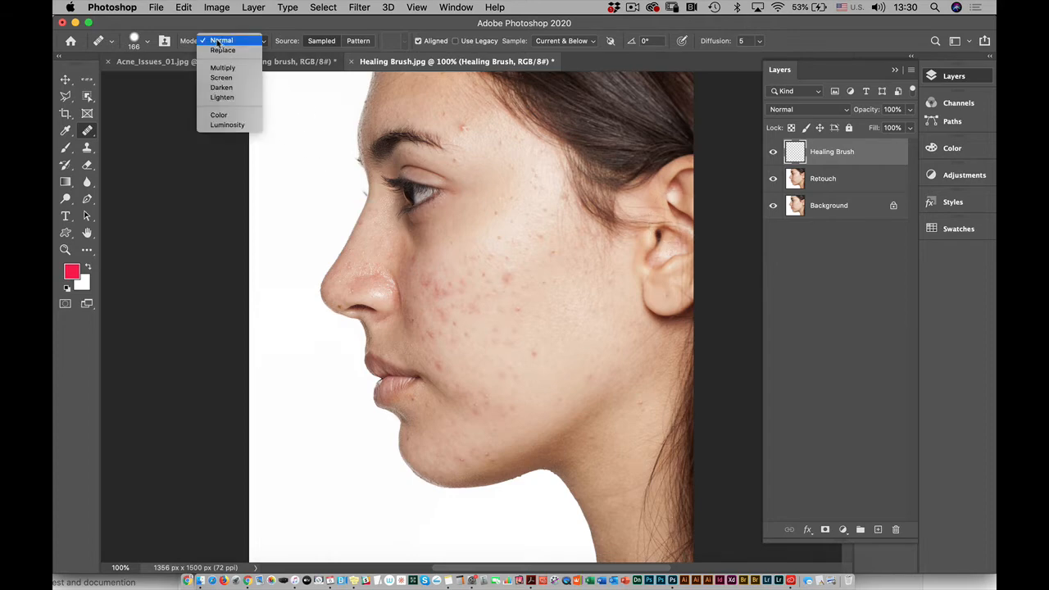
{"action": "left_click", "coordinate": [220, 18]}
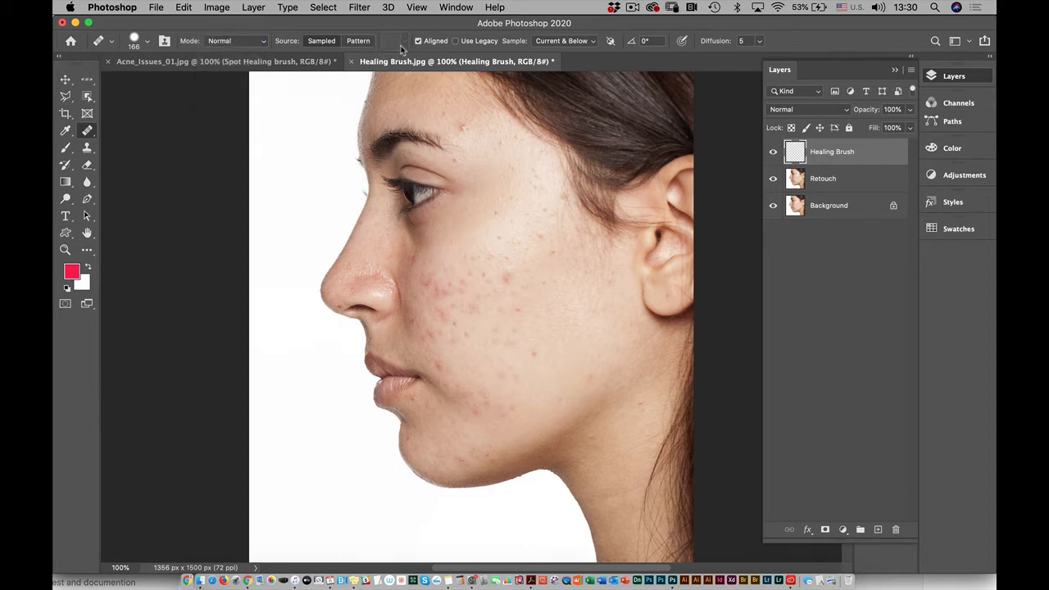
Sample clean skin below the eye and heal the red blemishes across the upper cheek with Aligned sampling.
{"action": "left_click", "coordinate": [485, 200], "text": "alt"}
{"action": "mouse_move", "coordinate": [462, 277]}
{"action": "left_mouse_down"}
{"action": "mouse_move", "coordinate": [488, 270]}
{"action": "mouse_move", "coordinate": [474, 273]}
{"action": "mouse_move", "coordinate": [505, 279]}
{"action": "mouse_move", "coordinate": [494, 262]}
{"action": "mouse_move", "coordinate": [456, 292]}
{"action": "mouse_move", "coordinate": [431, 276]}
{"action": "mouse_move", "coordinate": [463, 275]}
{"action": "mouse_move", "coordinate": [473, 287]}
{"action": "mouse_move", "coordinate": [473, 262]}
{"action": "mouse_move", "coordinate": [520, 265]}
{"action": "left_mouse_up"}
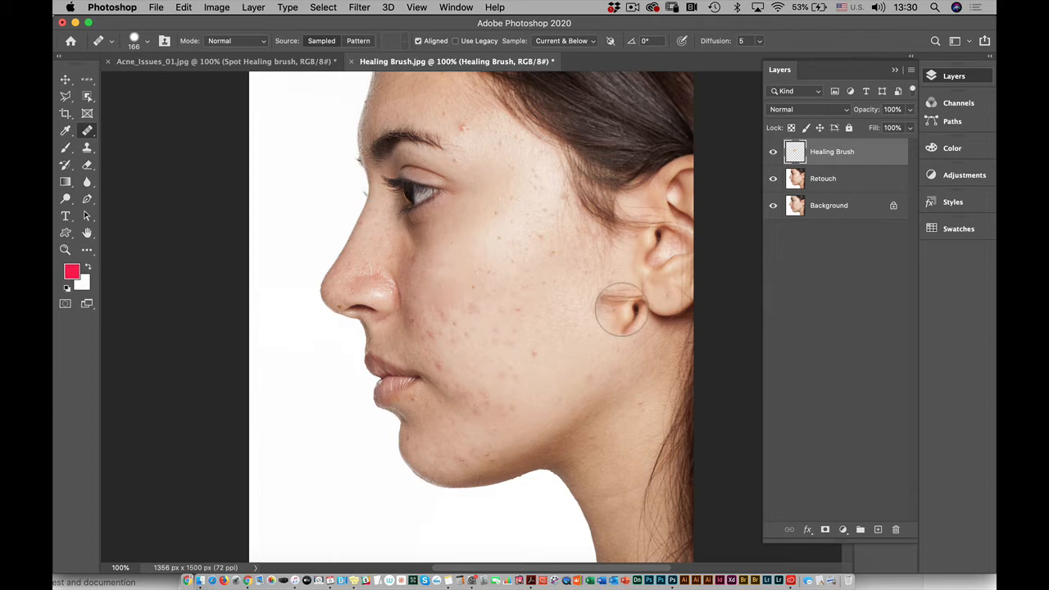
{"action": "left_click", "coordinate": [562, 223]}
{"action": "left_click", "coordinate": [496, 288]}
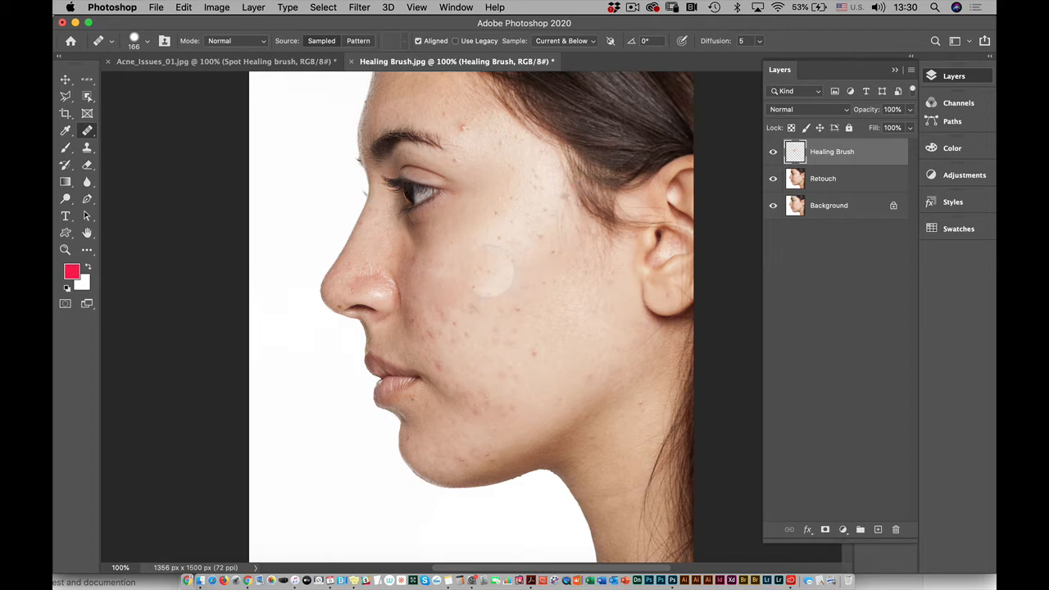
{"action": "left_click", "coordinate": [480, 304]}
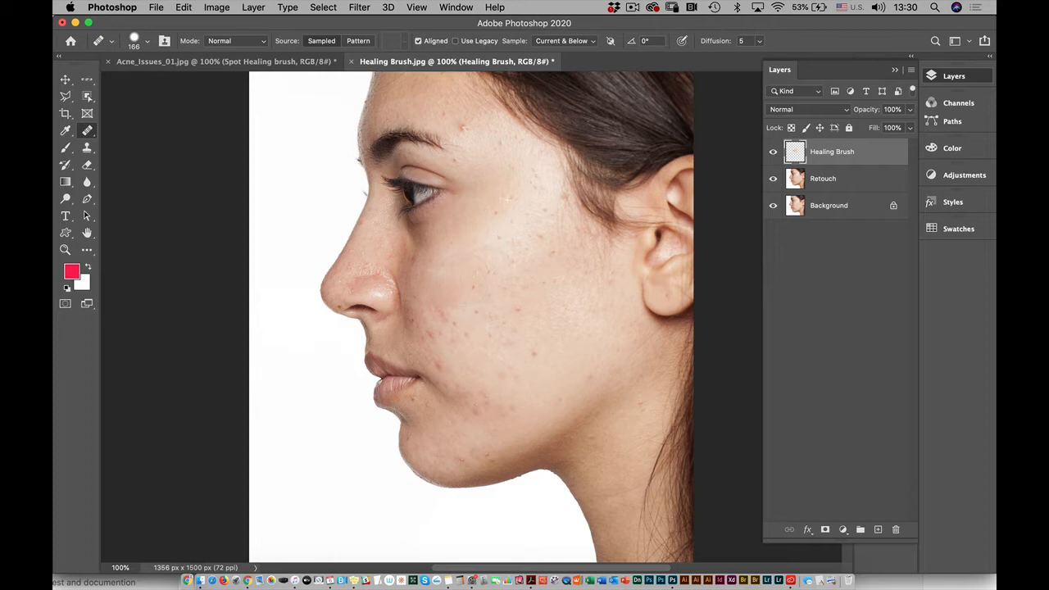
{"action": "left_click", "coordinate": [587, 388]}
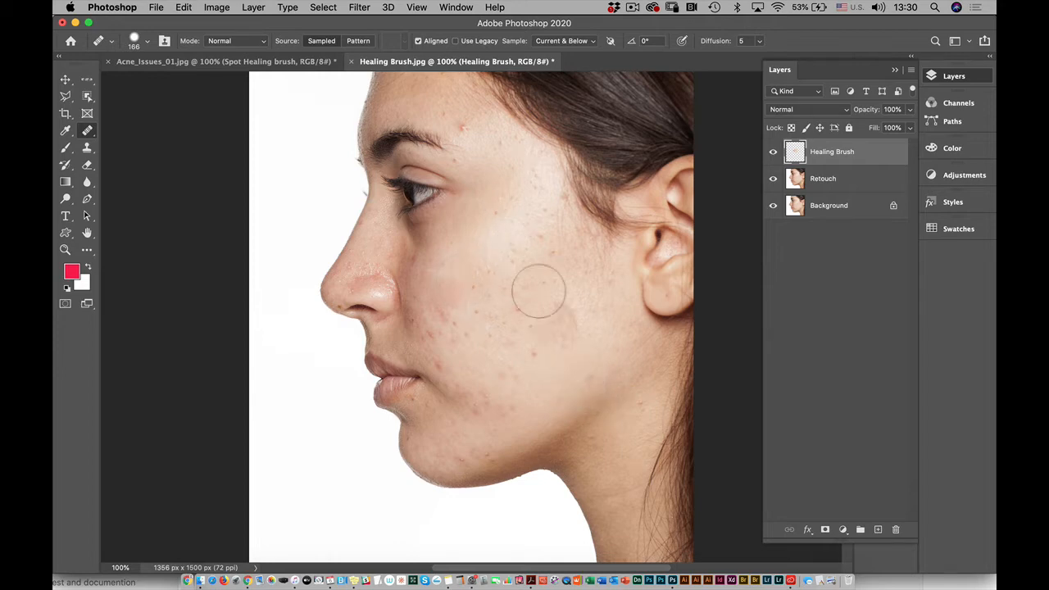
Turn off Aligned, resample the skin below the eye and heal the remaining red marks on the cheek beside the nose.
{"action": "left_click", "coordinate": [419, 43]}
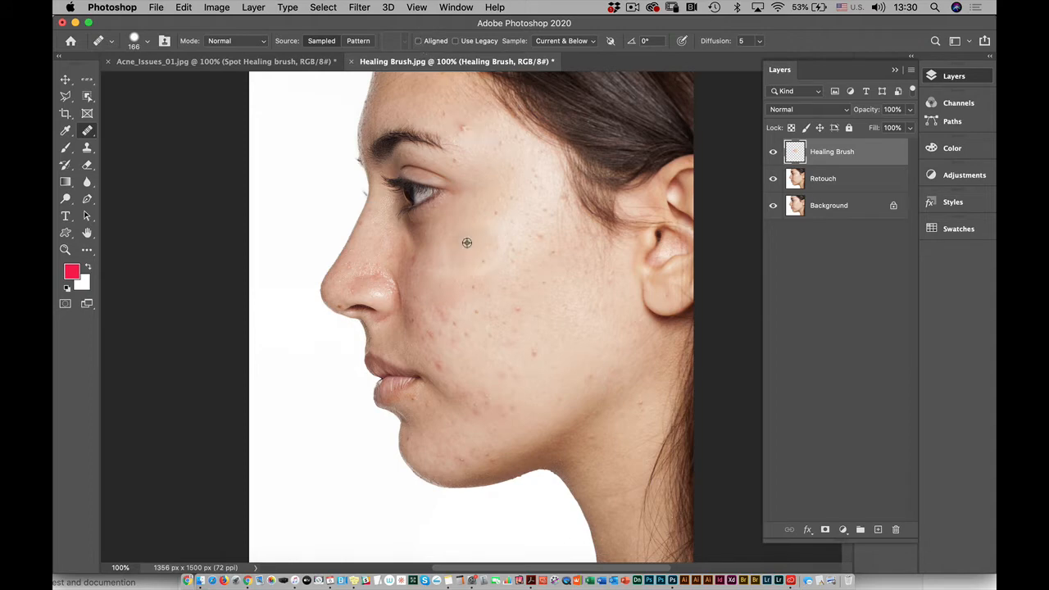
{"action": "left_click", "coordinate": [463, 224], "text": "alt"}
{"action": "left_click_drag", "start_coordinate": [468, 284], "coordinate": [484, 300]}
Try a healing stroke from the nose up over the eye, compare it with the original and undo it.
{"action": "mouse_move", "coordinate": [365, 269]}
{"action": "left_mouse_down"}
{"action": "mouse_move", "coordinate": [402, 246]}
{"action": "mouse_move", "coordinate": [386, 232]}
{"action": "mouse_move", "coordinate": [389, 198]}
{"action": "mouse_move", "coordinate": [411, 197]}
{"action": "mouse_move", "coordinate": [417, 243]}
{"action": "left_mouse_up"}
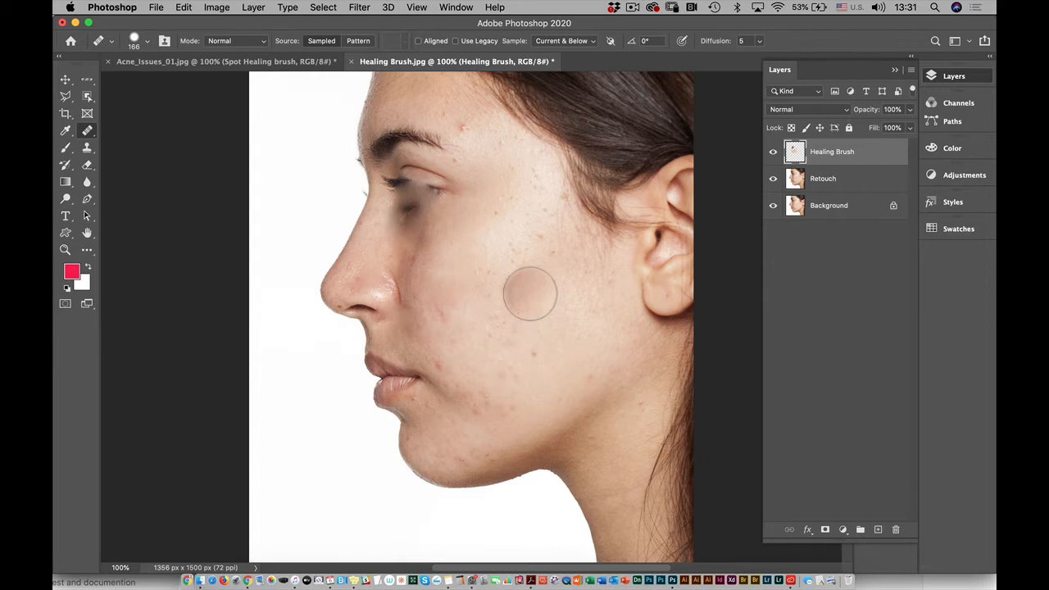
{"action": "key", "text": "super+z"}
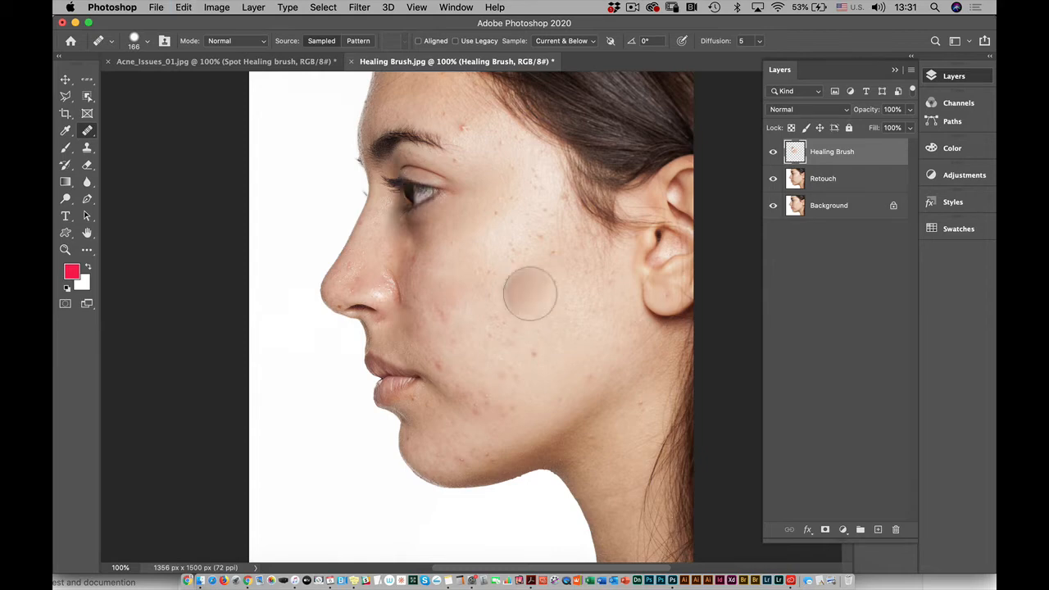
{"action": "key", "text": "super+shift+z"}
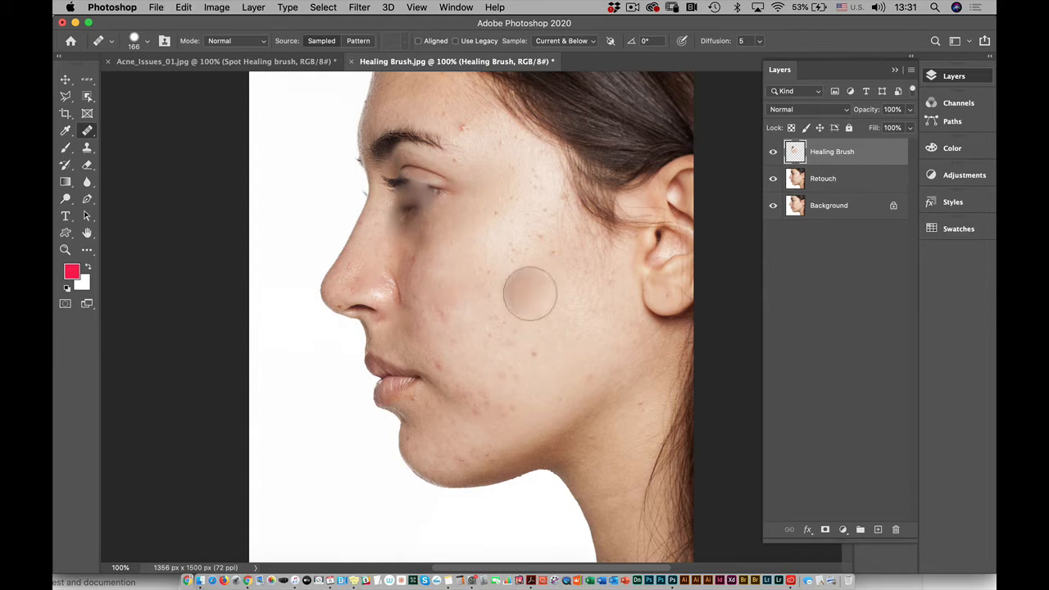
{"action": "key", "text": "super+z"}
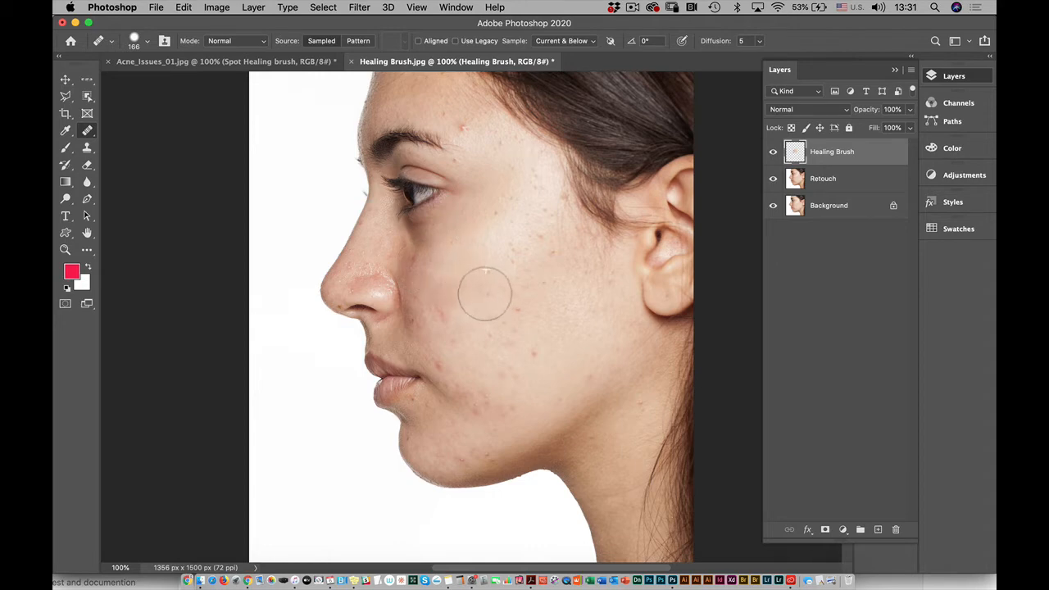
Enable pen pressure for brush size and heal the spots on the middle of the cheek, resampling nearby clean skin for each area.
{"action": "left_click", "coordinate": [682, 41]}
{"action": "left_click", "coordinate": [473, 243], "text": "alt"}
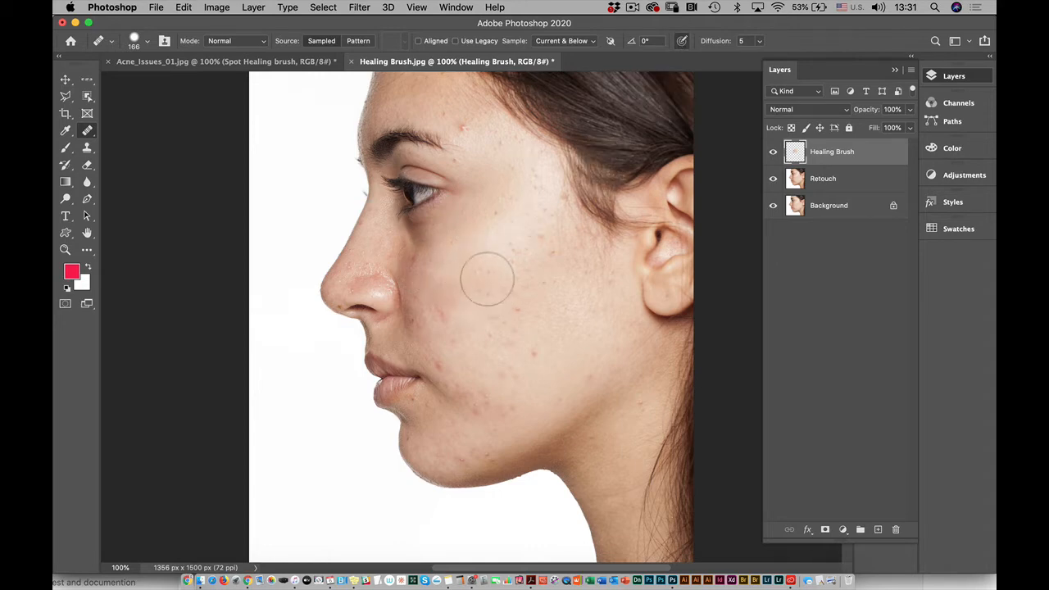
{"action": "left_click", "coordinate": [449, 300]}
{"action": "left_click", "coordinate": [441, 287], "text": "alt"}
{"action": "left_click", "coordinate": [477, 313]}
{"action": "left_click", "coordinate": [478, 314], "text": "alt"}
{"action": "left_click", "coordinate": [448, 327]}
{"action": "left_click", "coordinate": [458, 324], "text": "alt"}
{"action": "mouse_move", "coordinate": [439, 312]}
{"action": "left_mouse_down"}
{"action": "mouse_move", "coordinate": [452, 333]}
{"action": "mouse_move", "coordinate": [422, 325]}
{"action": "mouse_move", "coordinate": [439, 353]}
{"action": "left_mouse_up"}
{"action": "left_click", "coordinate": [451, 330], "text": "alt"}
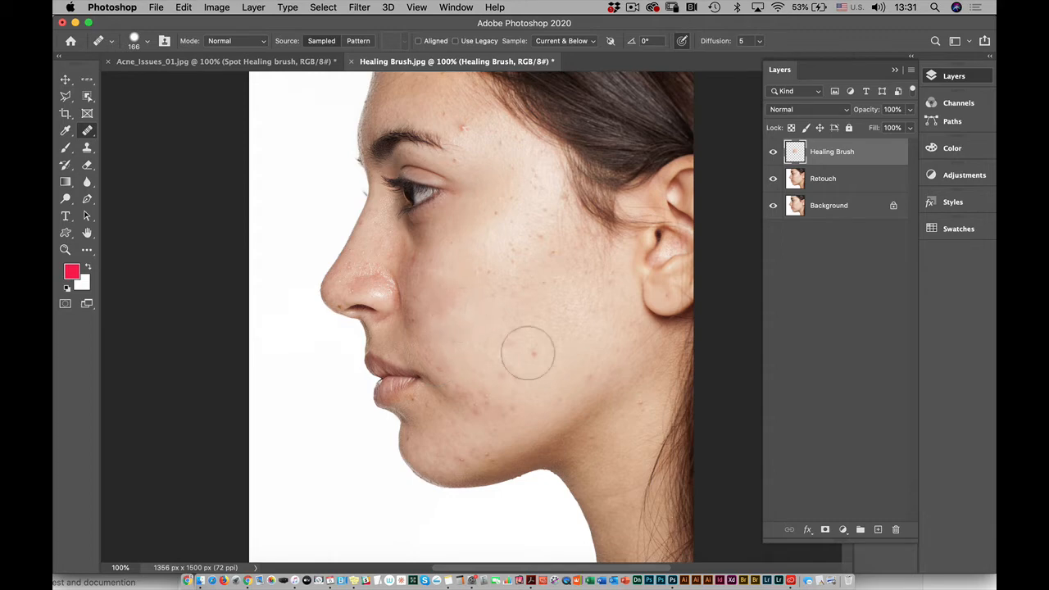
{"action": "left_click", "coordinate": [633, 421]}
Set the healing brush mode to Lighten and heal the dark spots on the lower cheek beside the mouth, resampling nearby skin.
{"action": "left_click", "coordinate": [233, 42]}
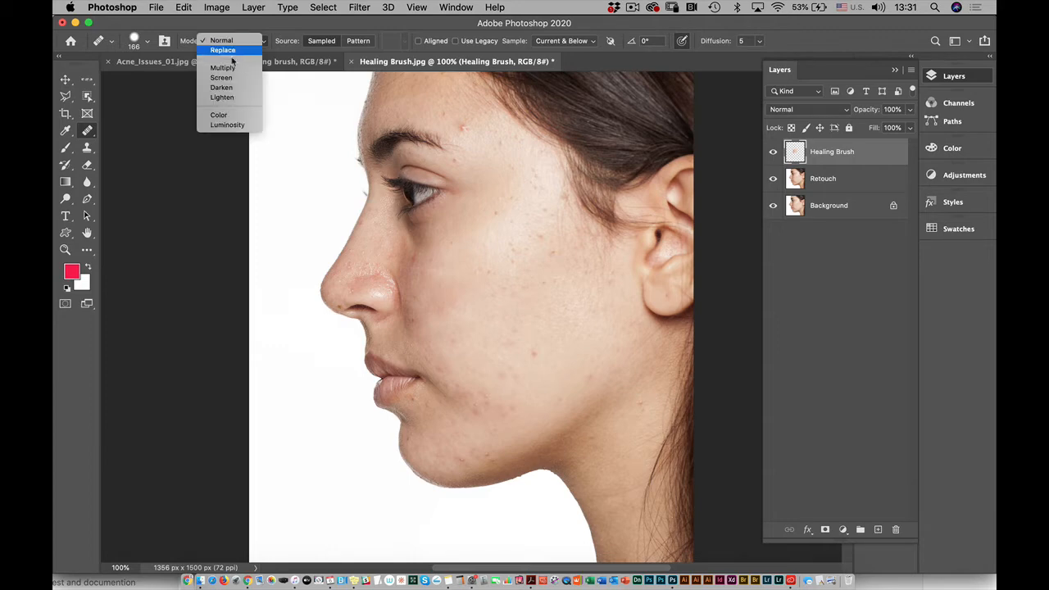
{"action": "left_click", "coordinate": [221, 97]}
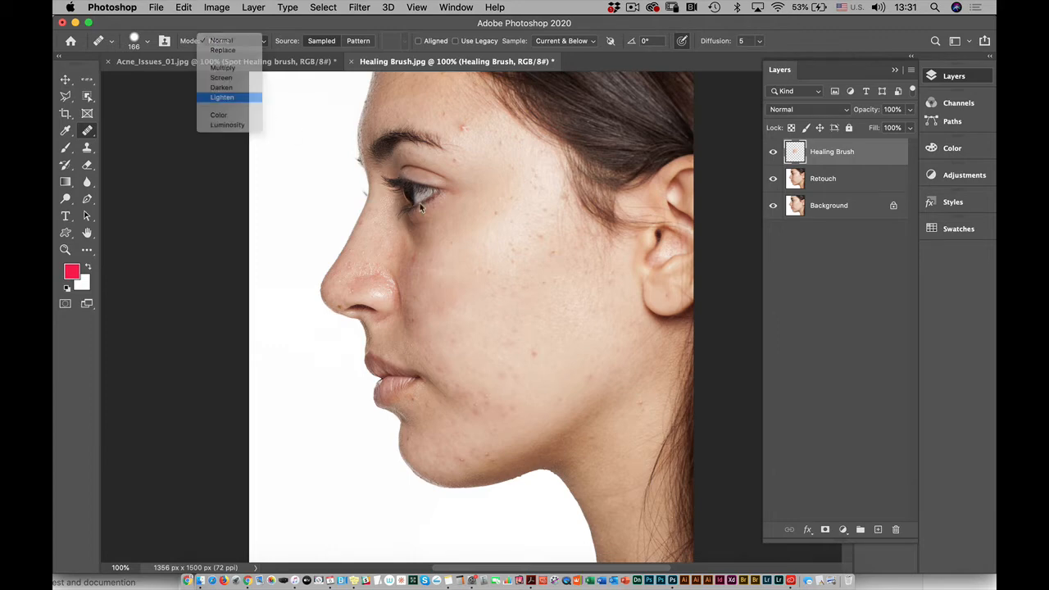
{"action": "left_click", "coordinate": [480, 358], "text": "alt"}
{"action": "left_click_drag", "start_coordinate": [479, 413], "coordinate": [484, 402]}
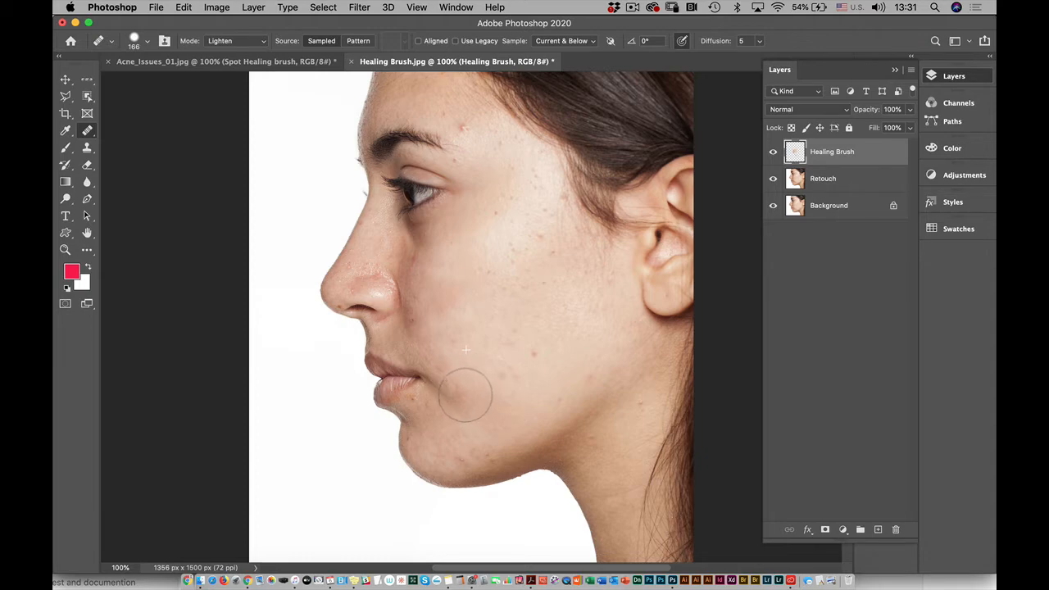
{"action": "mouse_move", "coordinate": [546, 439]}
{"action": "left_mouse_down"}
{"action": "mouse_move", "coordinate": [582, 459]}
{"action": "mouse_move", "coordinate": [574, 455]}
{"action": "left_mouse_up"}
{"action": "left_click", "coordinate": [546, 392], "text": "alt"}
{"action": "left_click", "coordinate": [535, 357]}
{"action": "left_click_drag", "start_coordinate": [520, 381], "coordinate": [514, 377]}
{"action": "left_click", "coordinate": [550, 389], "text": "alt"}
{"action": "left_click", "coordinate": [503, 394]}
{"action": "left_click", "coordinate": [571, 383], "text": "alt"}
Heal the marks along the chin and jawline in Lighten mode using freshly sampled skin.
{"action": "left_click", "coordinate": [475, 443]}
{"action": "left_click", "coordinate": [479, 414], "text": "alt"}
{"action": "mouse_move", "coordinate": [469, 437]}
{"action": "left_mouse_down"}
{"action": "mouse_move", "coordinate": [459, 452]}
{"action": "mouse_move", "coordinate": [493, 444]}
{"action": "mouse_move", "coordinate": [483, 449]}
{"action": "left_mouse_up"}
{"action": "left_click", "coordinate": [539, 409], "text": "alt"}
{"action": "left_click", "coordinate": [515, 424], "text": "alt"}
{"action": "left_click", "coordinate": [522, 414], "text": "alt"}
{"action": "left_click", "coordinate": [547, 340], "text": "alt"}
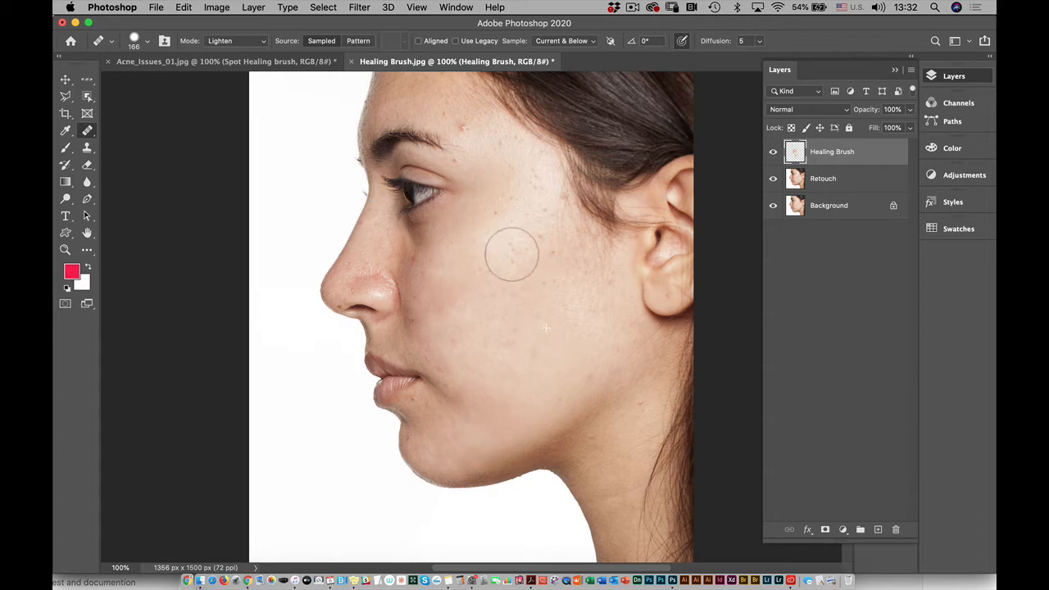
View the Healing Brush layer on its own, and show and select the Retouch layer with the Background hidden.
{"action": "left_click", "coordinate": [775, 205]}
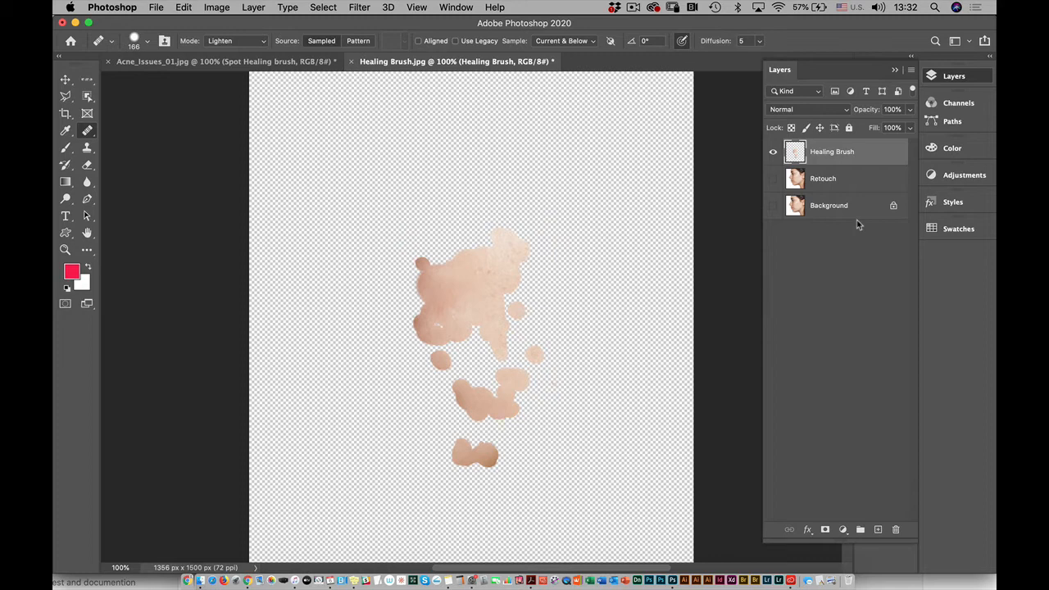
{"action": "left_click", "coordinate": [773, 179]}
{"action": "left_click", "coordinate": [823, 179]}
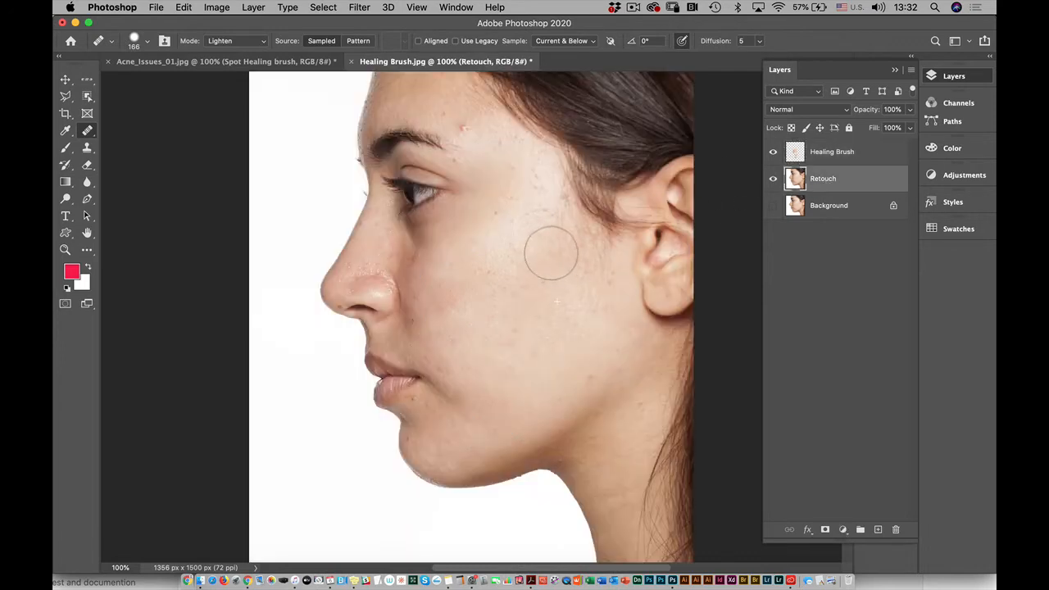
Set the healing brush mode to Darken and heal the upper cheek below the eye on the Retouch layer using freshly sampled skin.
{"action": "left_click", "coordinate": [503, 244], "text": "alt"}
{"action": "left_click", "coordinate": [236, 40]}
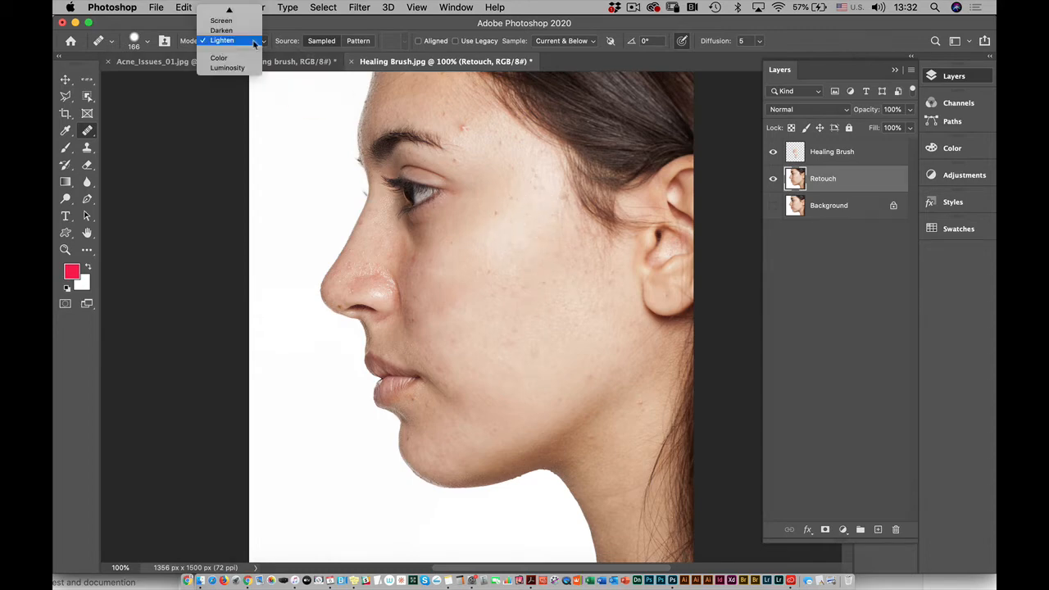
{"action": "left_click", "coordinate": [223, 32]}
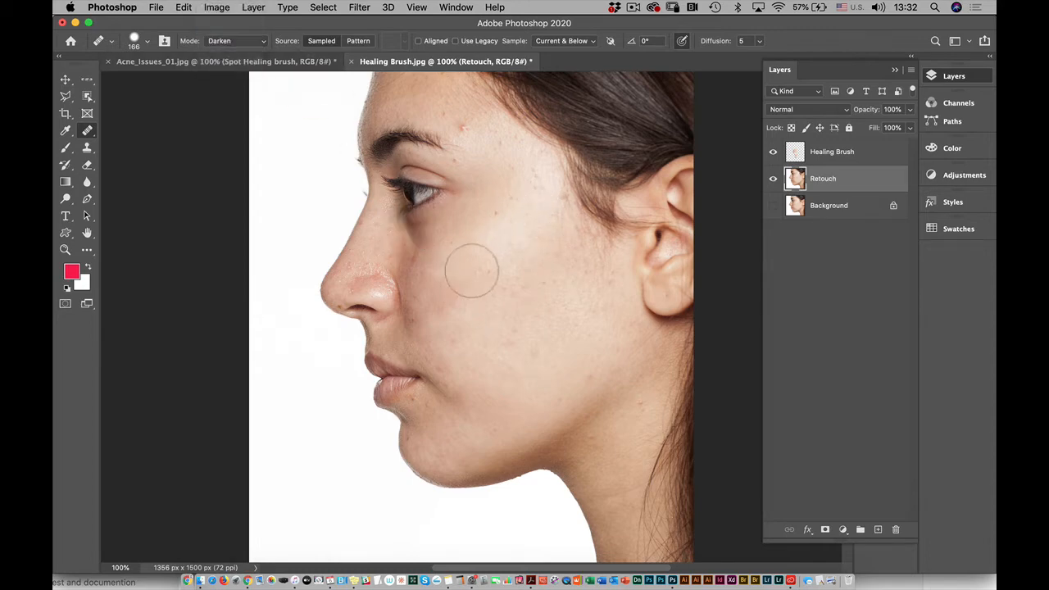
{"action": "left_click", "coordinate": [488, 297], "text": "alt"}
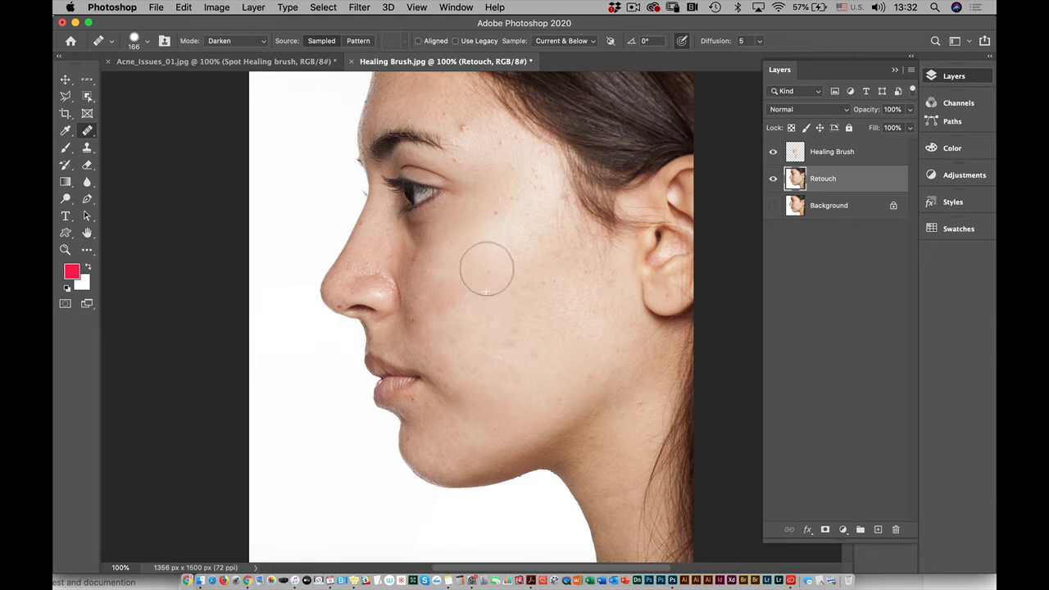
{"action": "left_click", "coordinate": [485, 266]}
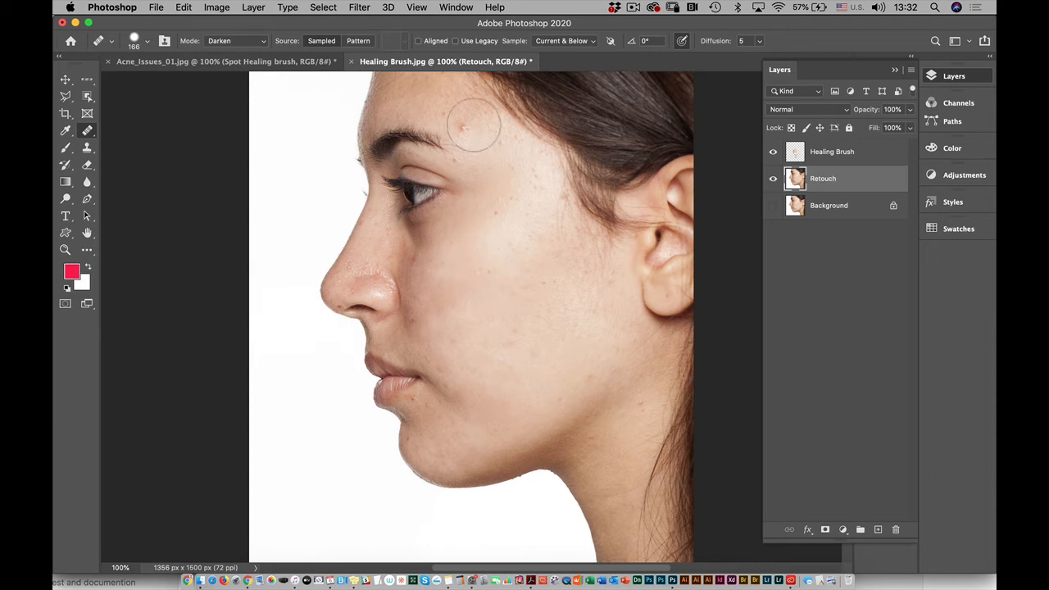
Set the healing brush mode to Lighten and heal the red spot on the forehead above the eyebrow.
{"action": "left_click", "coordinate": [235, 40]}
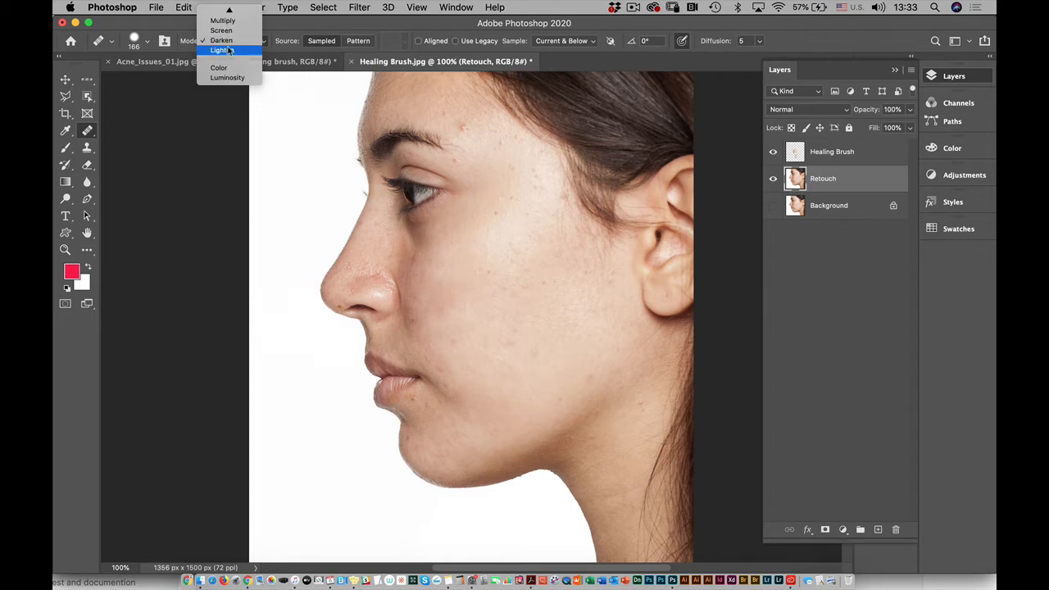
{"action": "left_click", "coordinate": [223, 56]}
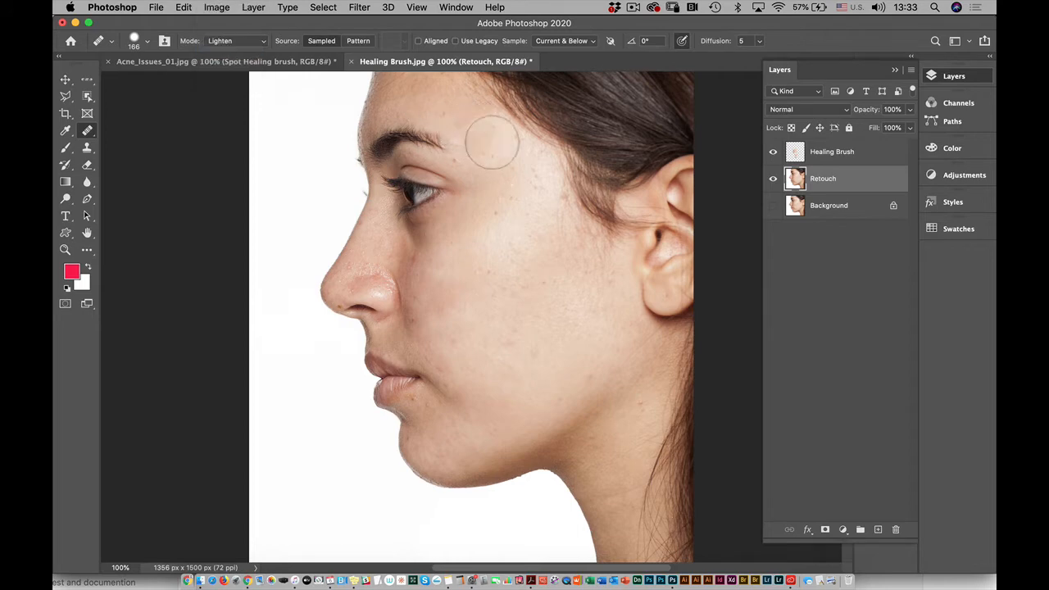
{"action": "left_click", "coordinate": [435, 103]}
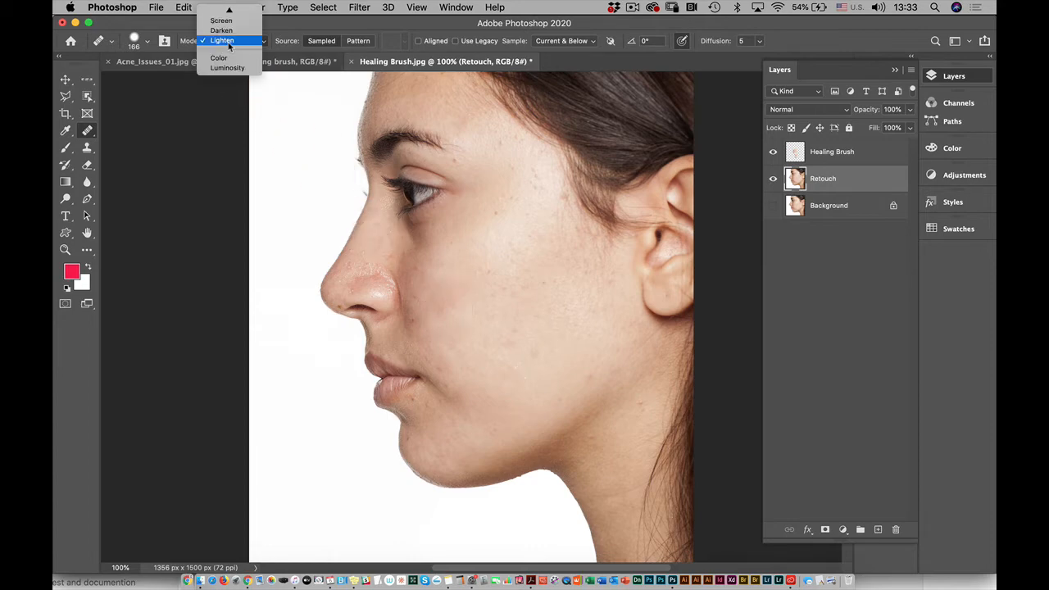
Set the healing brush mode to Normal and heal the inner cheek beside the nose, resampling nearby skin.
{"action": "left_click", "coordinate": [236, 41]}
{"action": "left_click", "coordinate": [222, 12]}
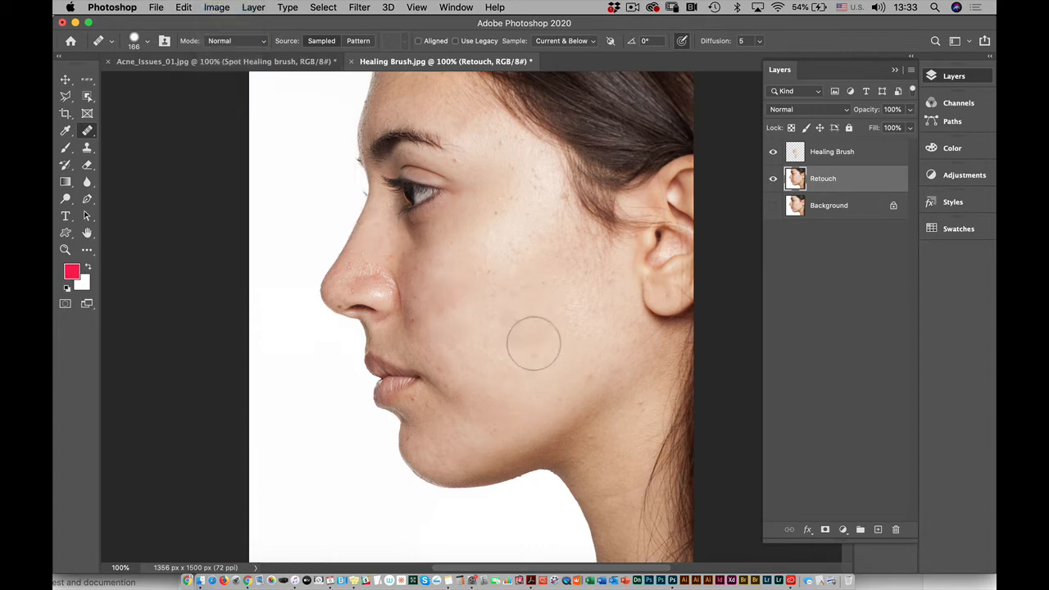
{"action": "mouse_move", "coordinate": [456, 343]}
{"action": "left_mouse_down"}
{"action": "mouse_move", "coordinate": [496, 365]}
{"action": "mouse_move", "coordinate": [446, 307]}
{"action": "left_mouse_up"}
{"action": "left_click", "coordinate": [476, 347], "text": "alt"}
{"action": "left_click", "coordinate": [463, 339], "text": "alt"}
{"action": "left_click", "coordinate": [448, 310]}
{"action": "left_click", "coordinate": [478, 321], "text": "alt"}
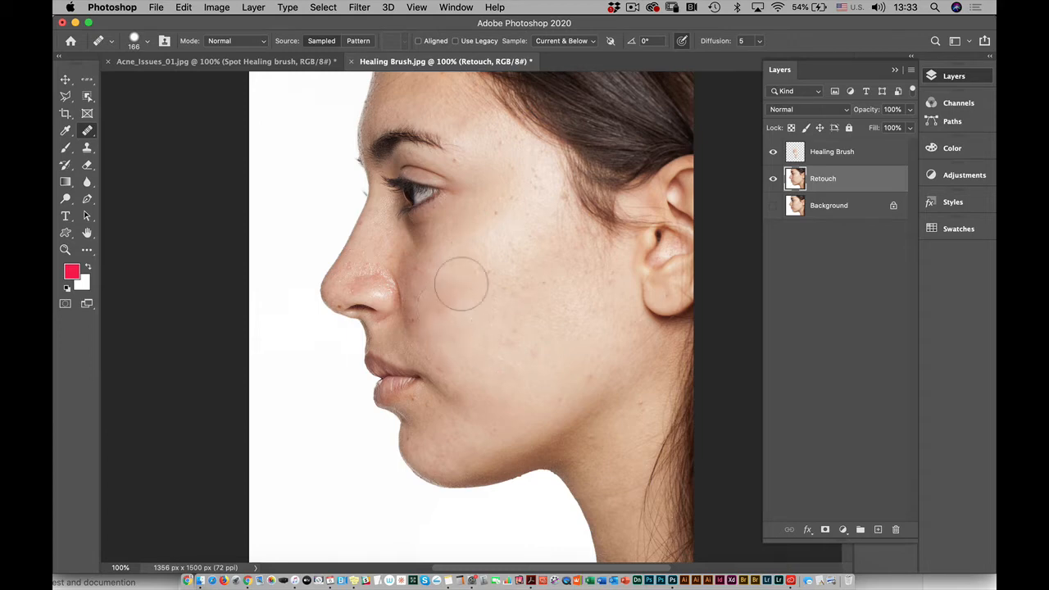
{"action": "left_click", "coordinate": [462, 283]}
Heal the marks on the lower cheek beside the mouth in Normal mode, resampling clean skin for each area.
{"action": "left_click", "coordinate": [483, 335], "text": "alt"}
{"action": "left_click", "coordinate": [496, 400]}
{"action": "left_click", "coordinate": [473, 361], "text": "alt"}
{"action": "left_click", "coordinate": [447, 366]}
{"action": "left_click", "coordinate": [468, 354], "text": "alt"}
{"action": "left_click_drag", "start_coordinate": [424, 338], "coordinate": [430, 343]}
Heal the skin between the nose and the under-eye area using cheek skin as the source.
{"action": "left_click", "coordinate": [435, 298], "text": "alt"}
{"action": "left_click", "coordinate": [415, 268]}
{"action": "left_click", "coordinate": [457, 317], "text": "alt"}
{"action": "left_click", "coordinate": [420, 265]}
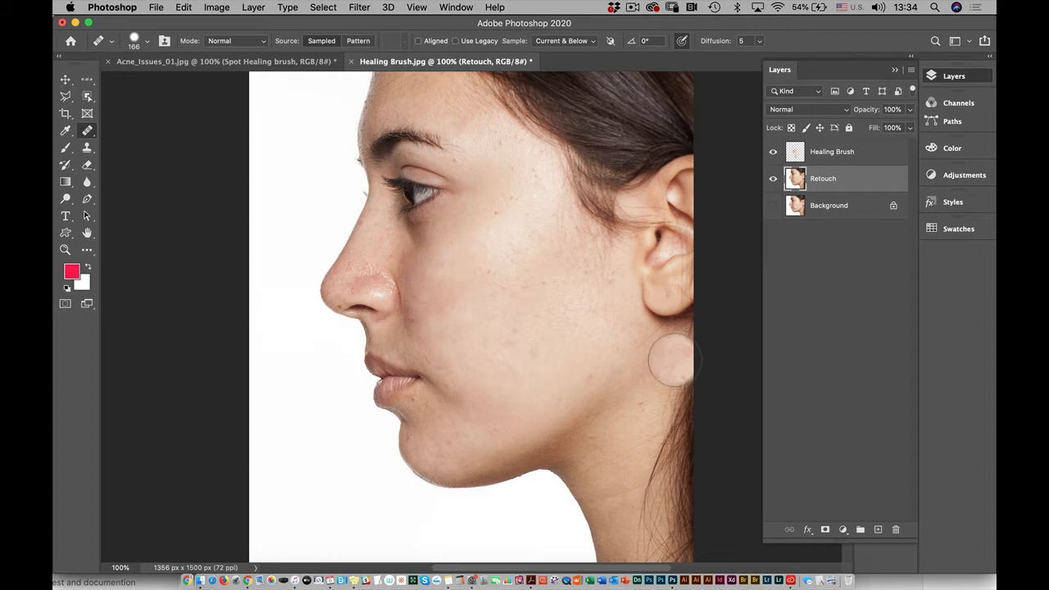
Select the Healing Brush and Retouch layers together.
{"action": "left_click", "coordinate": [871, 156]}
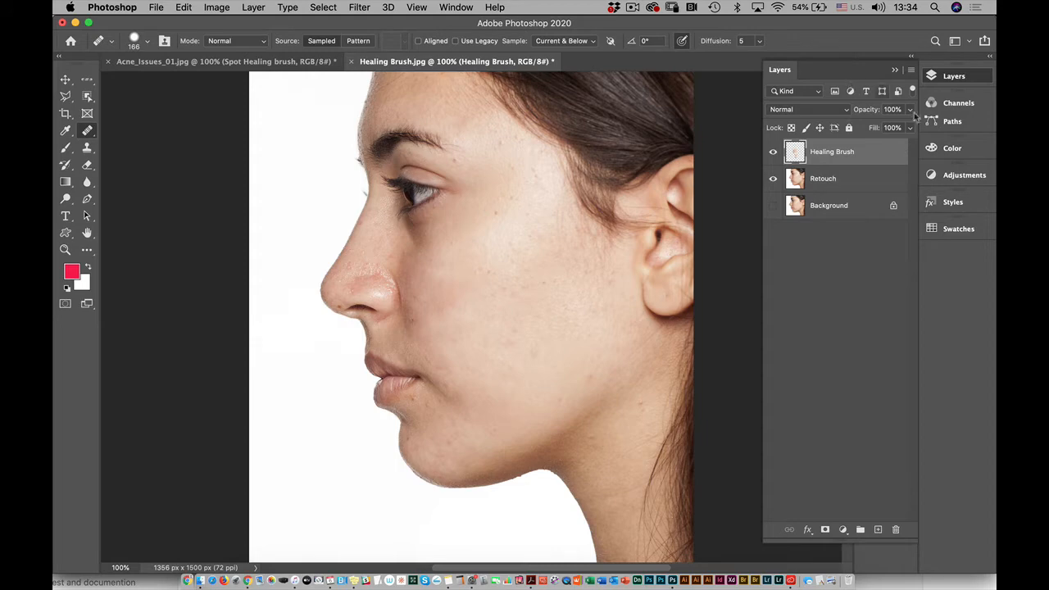
{"action": "left_click", "coordinate": [859, 182], "text": "shift"}
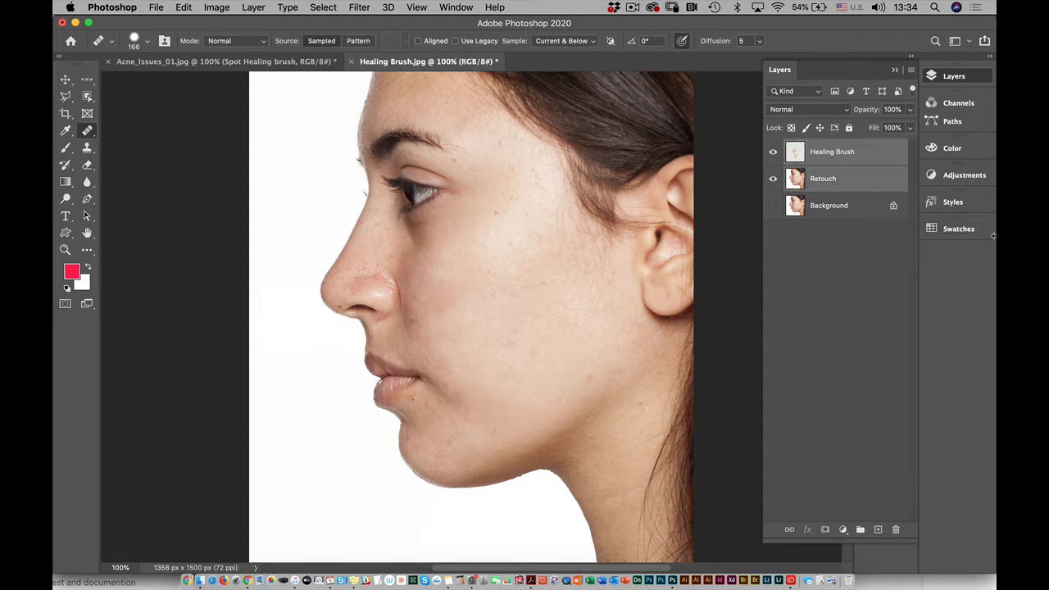
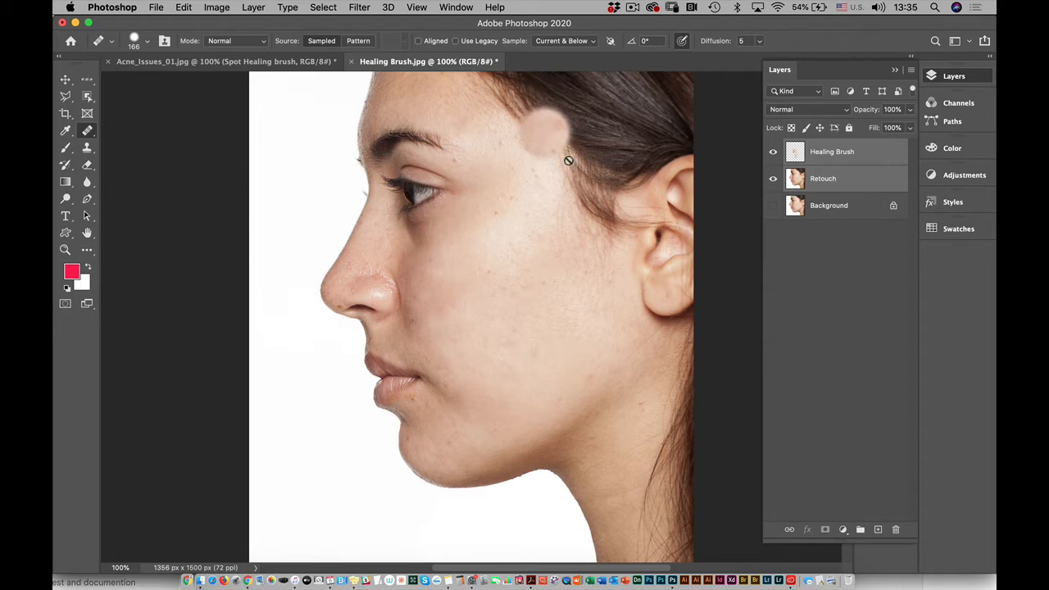
Open Road1.jpg from the Smart Filters folder inside Photo Retouching's Smart Filter and Smart Objects folder.
{"action": "left_click", "coordinate": [156, 7]}
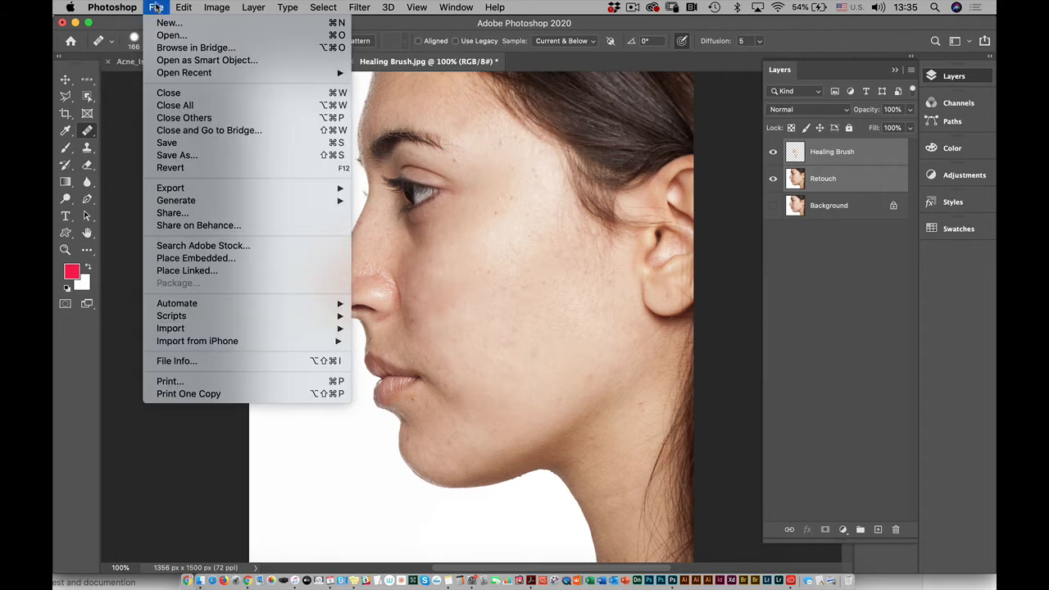
{"action": "left_click", "coordinate": [170, 36]}
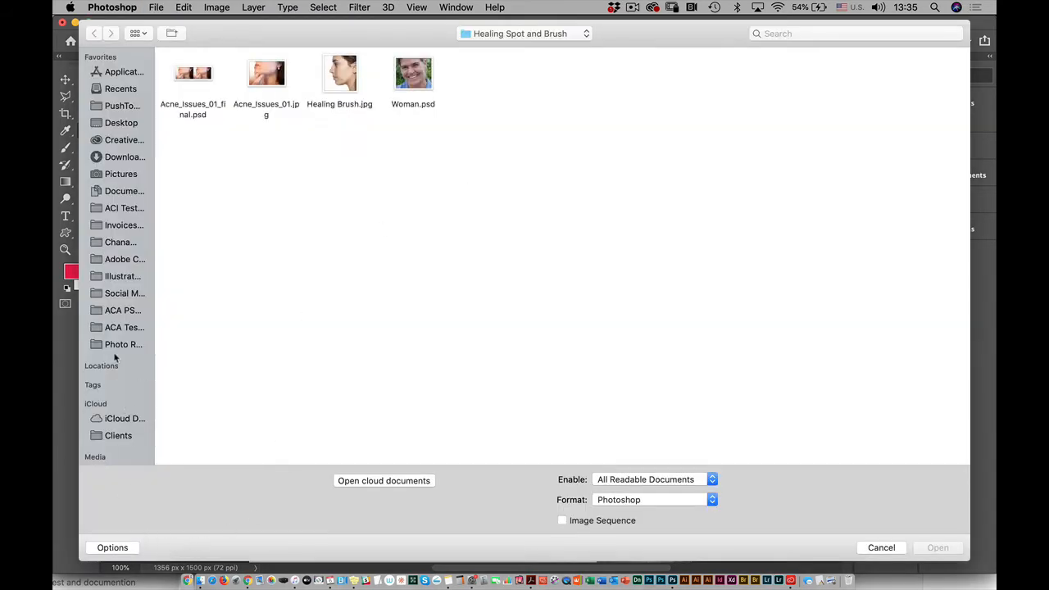
{"action": "left_click", "coordinate": [109, 347]}
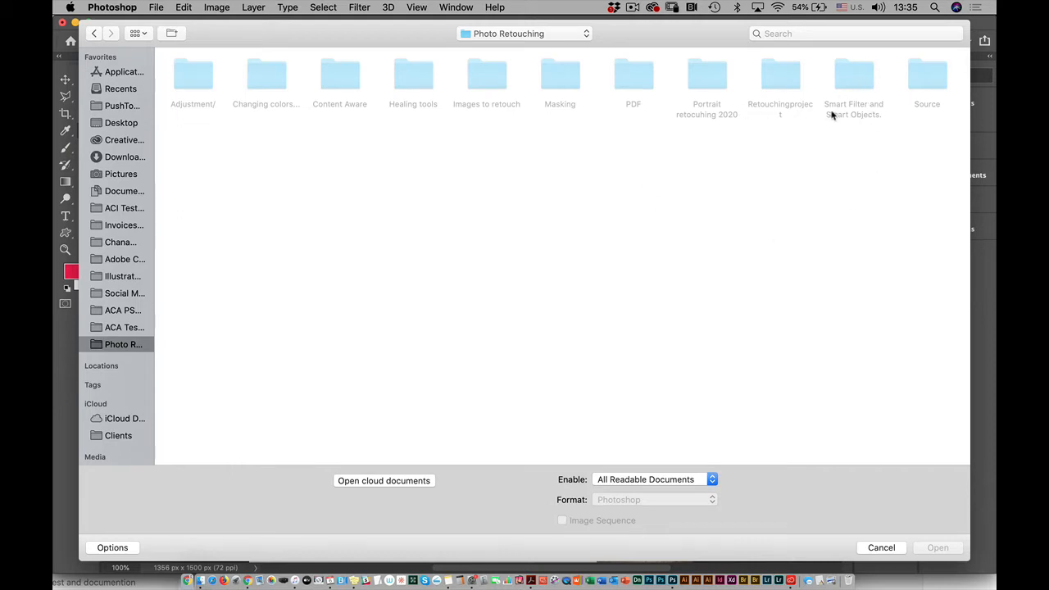
{"action": "double_click", "coordinate": [856, 82]}
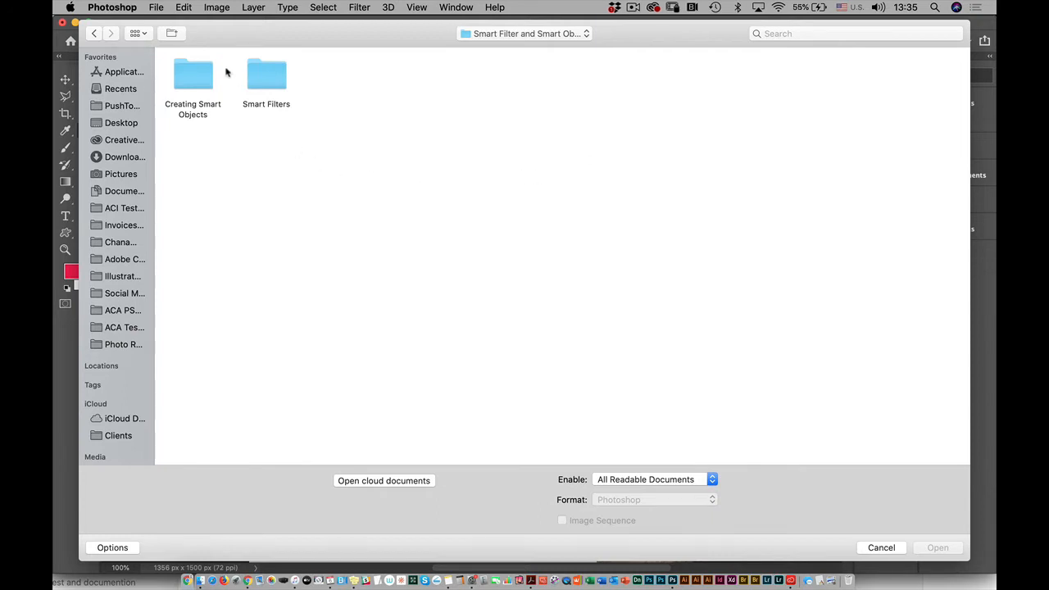
{"action": "double_click", "coordinate": [269, 79]}
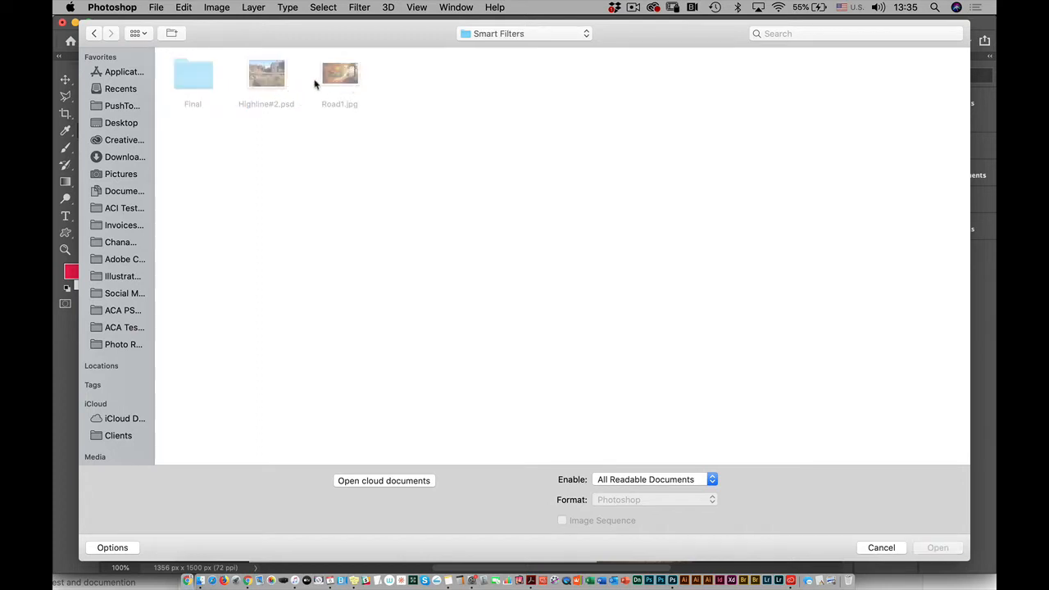
{"action": "left_click", "coordinate": [347, 81]}
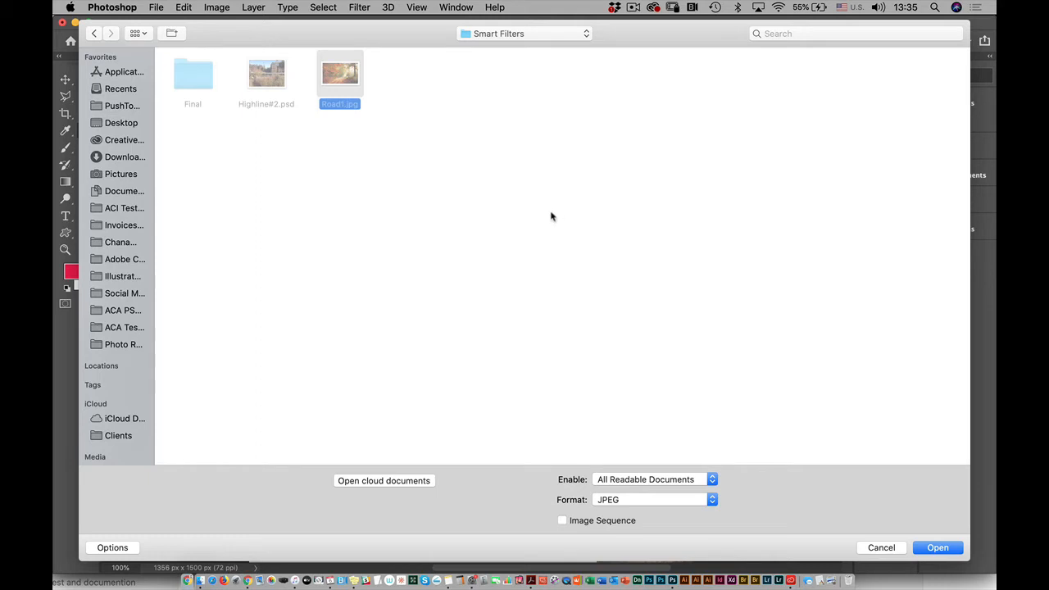
{"action": "left_click", "coordinate": [945, 554]}
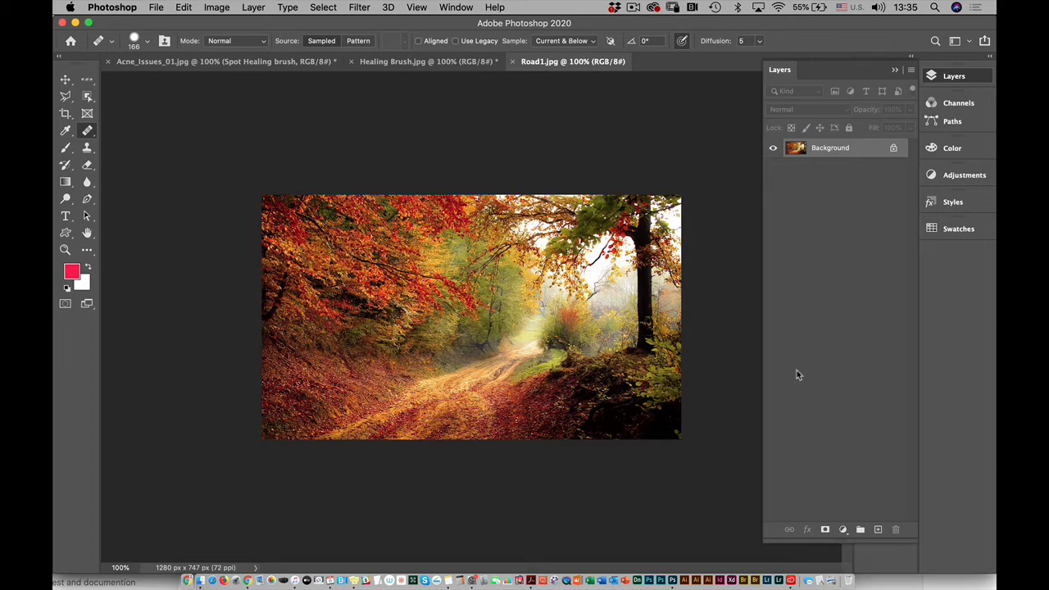
Duplicate the Background layer of Road1.jpg, keeping the default copy name.
{"action": "left_click", "coordinate": [911, 72]}
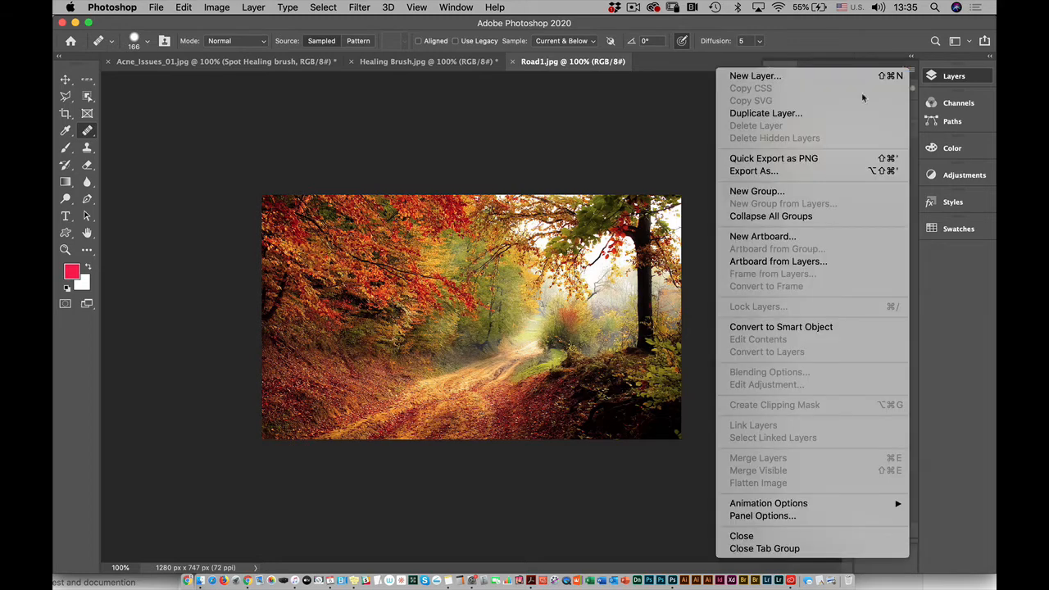
{"action": "left_click", "coordinate": [850, 116]}
{"action": "left_click", "coordinate": [644, 248]}
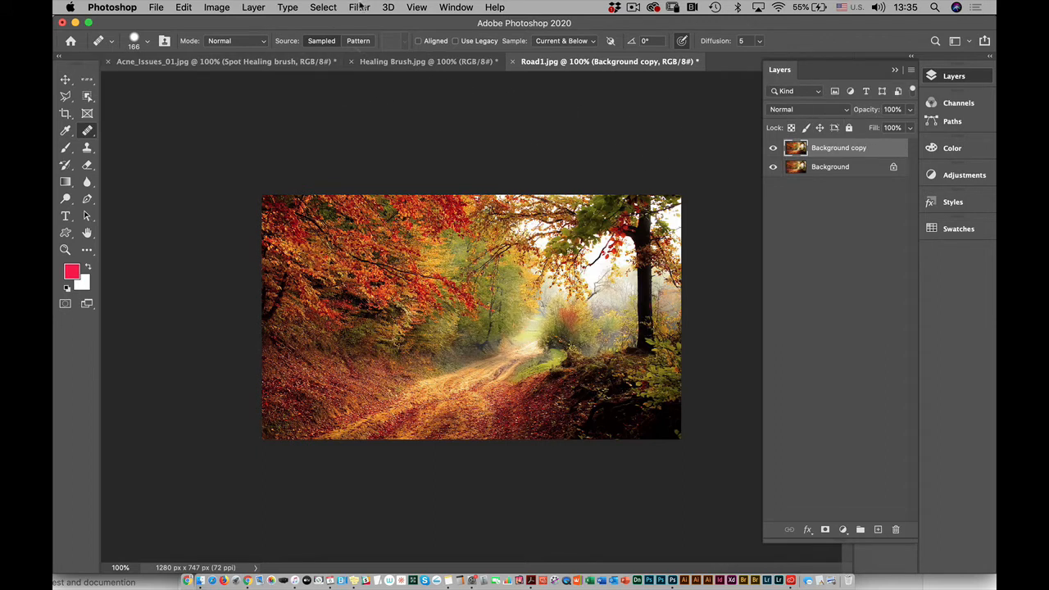
Apply the Film Grain filter from the Filter Gallery to the duplicated layer with Grain 16, Highlight Area 11 and Intensity 7.
{"action": "left_click", "coordinate": [362, 6]}
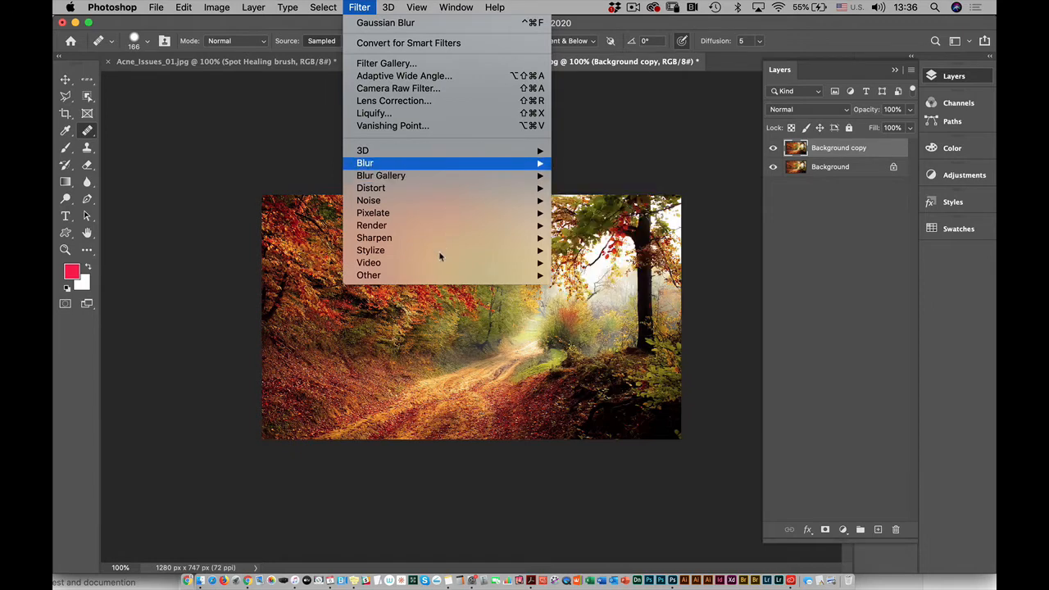
{"action": "left_click", "coordinate": [370, 66]}
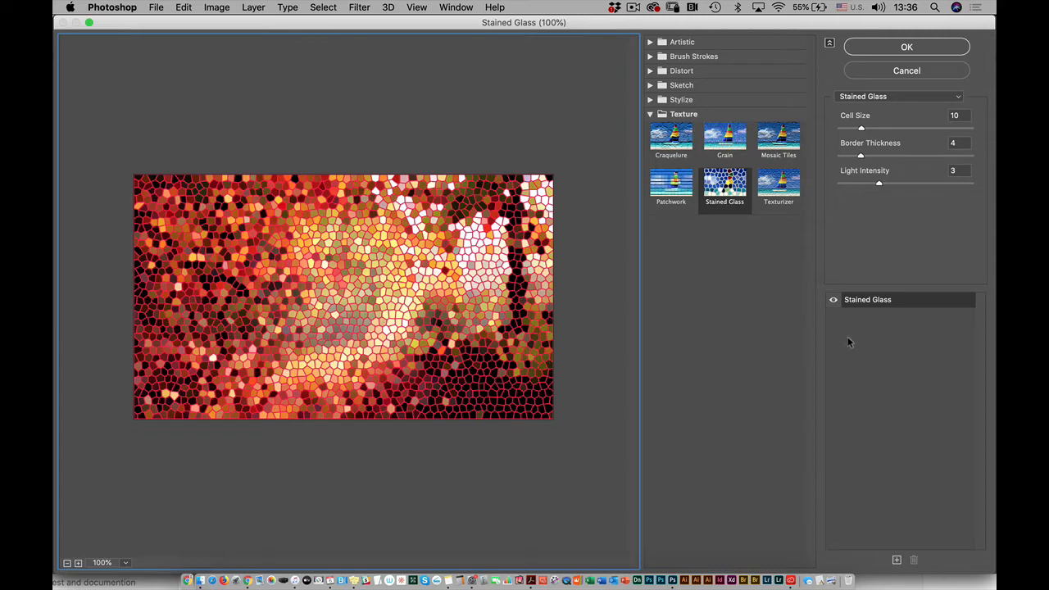
{"action": "left_click", "coordinate": [649, 43]}
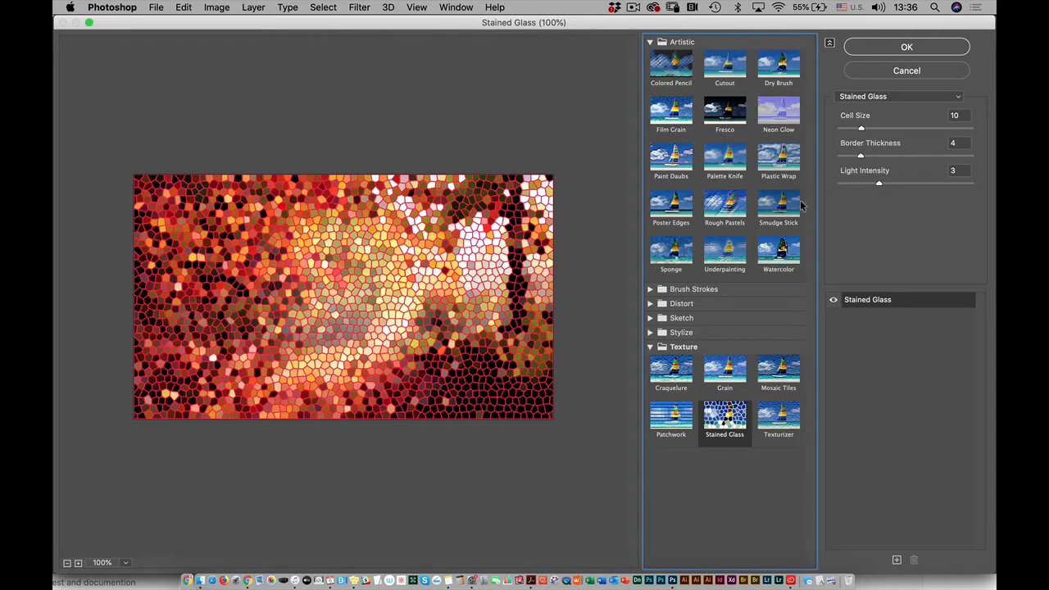
{"action": "left_click", "coordinate": [691, 130]}
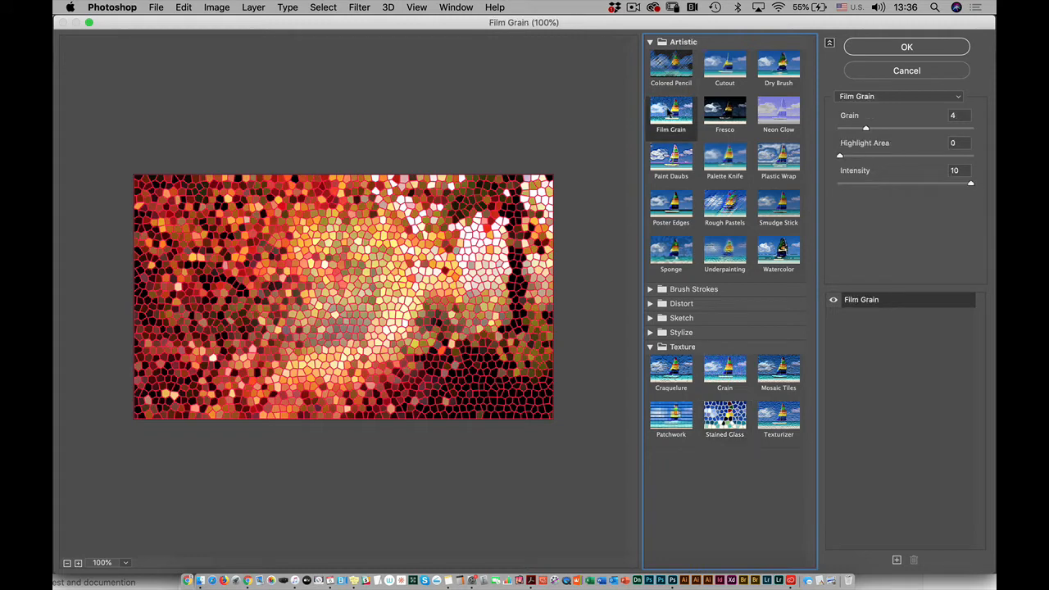
{"action": "left_click_drag", "start_coordinate": [871, 127], "coordinate": [946, 130]}
{"action": "left_click_drag", "start_coordinate": [840, 156], "coordinate": [912, 156]}
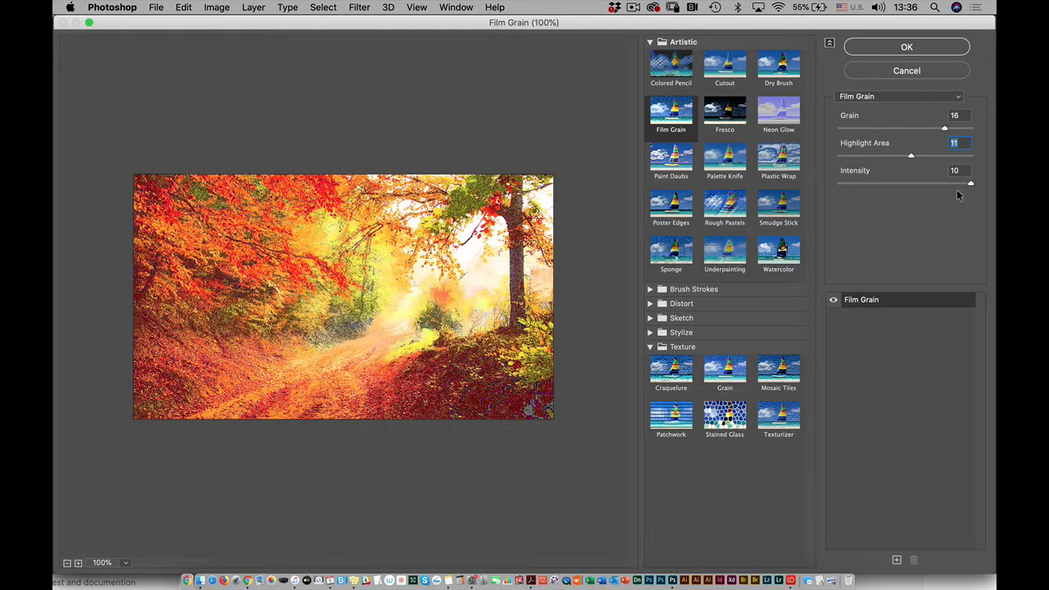
{"action": "left_click_drag", "start_coordinate": [957, 185], "coordinate": [931, 183]}
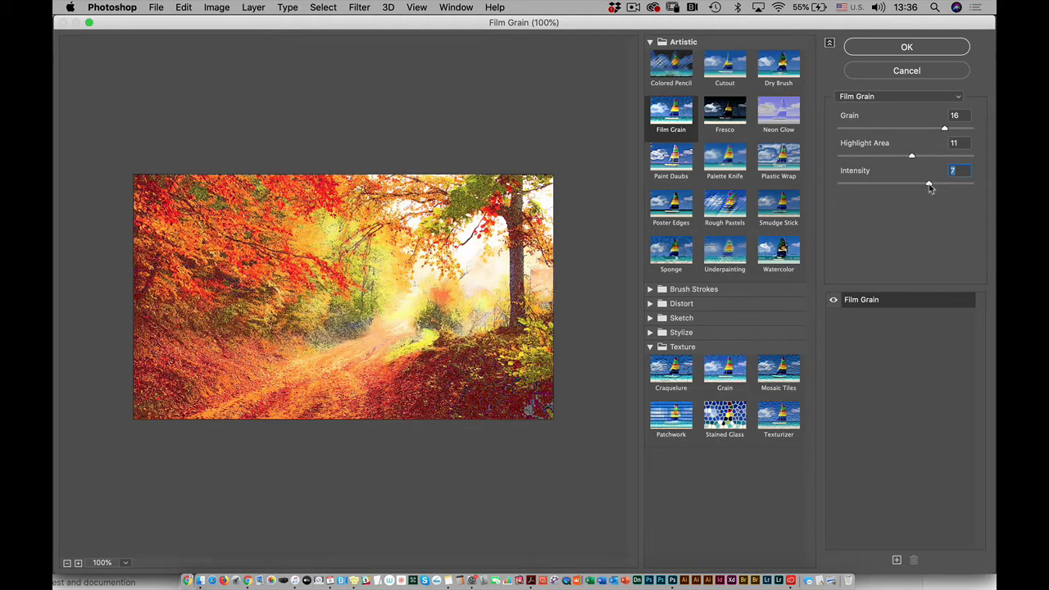
{"action": "left_click", "coordinate": [900, 48]}
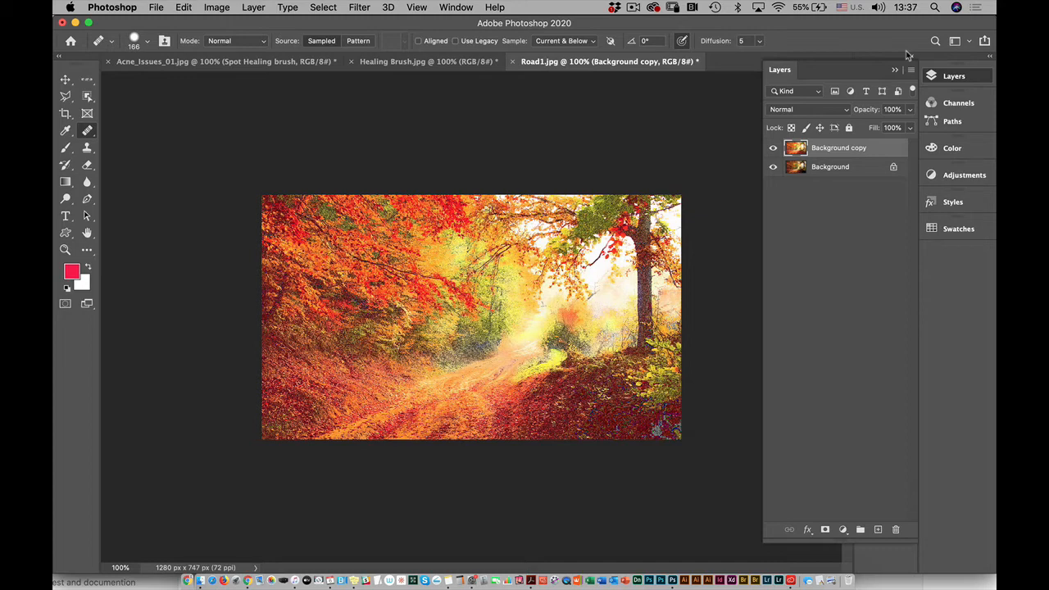
Compare the image with and without the filtered Background copy layer, and delete that layer.
{"action": "left_click", "coordinate": [772, 150]}
{"action": "left_click", "coordinate": [774, 149]}
{"action": "left_click", "coordinate": [773, 149]}
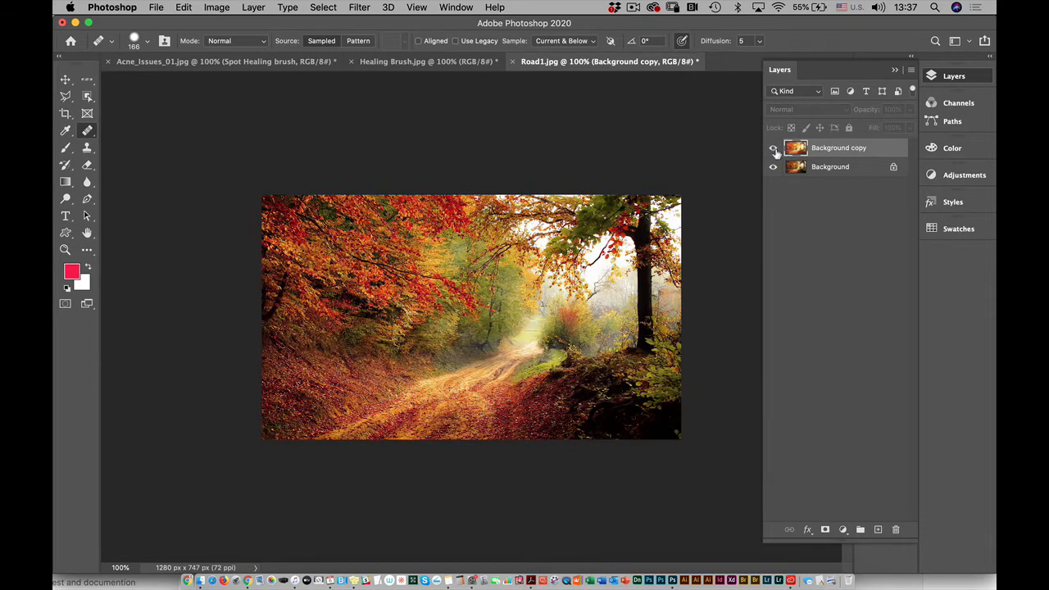
{"action": "left_click", "coordinate": [774, 149]}
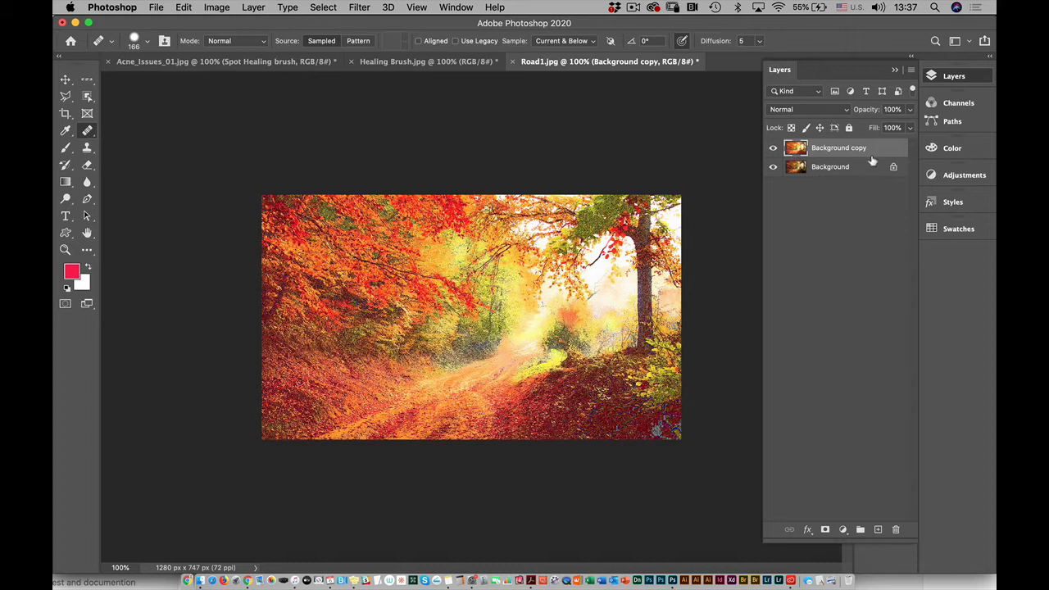
{"action": "left_click_drag", "start_coordinate": [858, 148], "coordinate": [895, 529]}
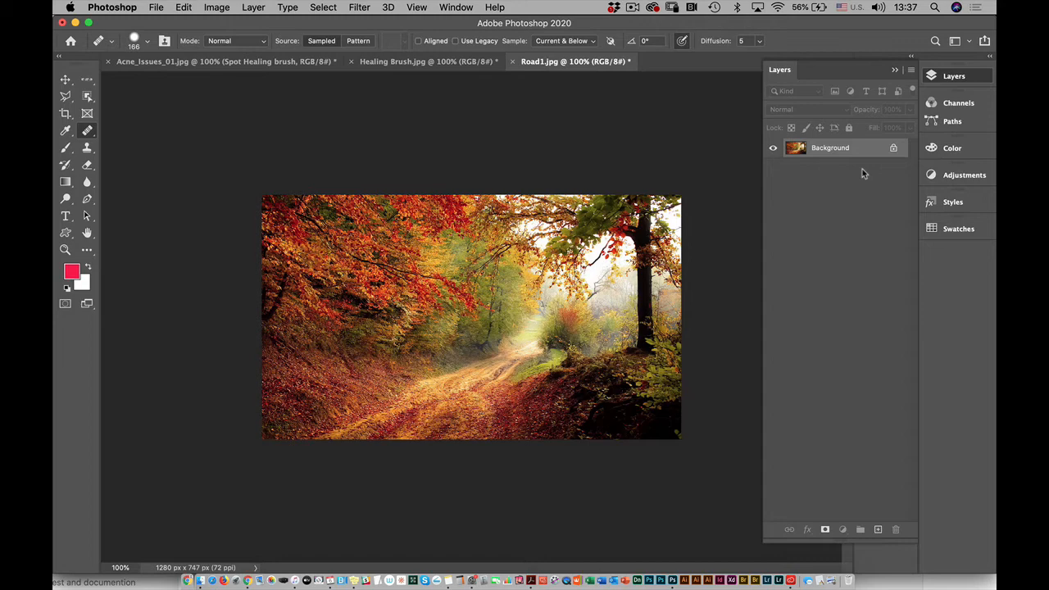
Convert the Background layer for smart filters and turn off further display of the conversion notice.
{"action": "left_click", "coordinate": [360, 6]}
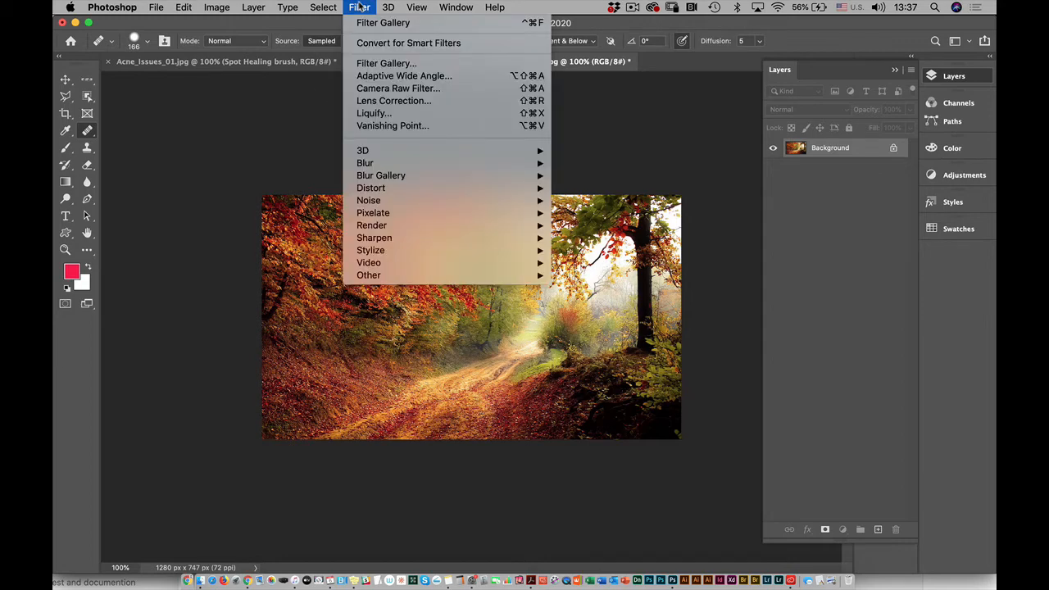
{"action": "left_click", "coordinate": [366, 47]}
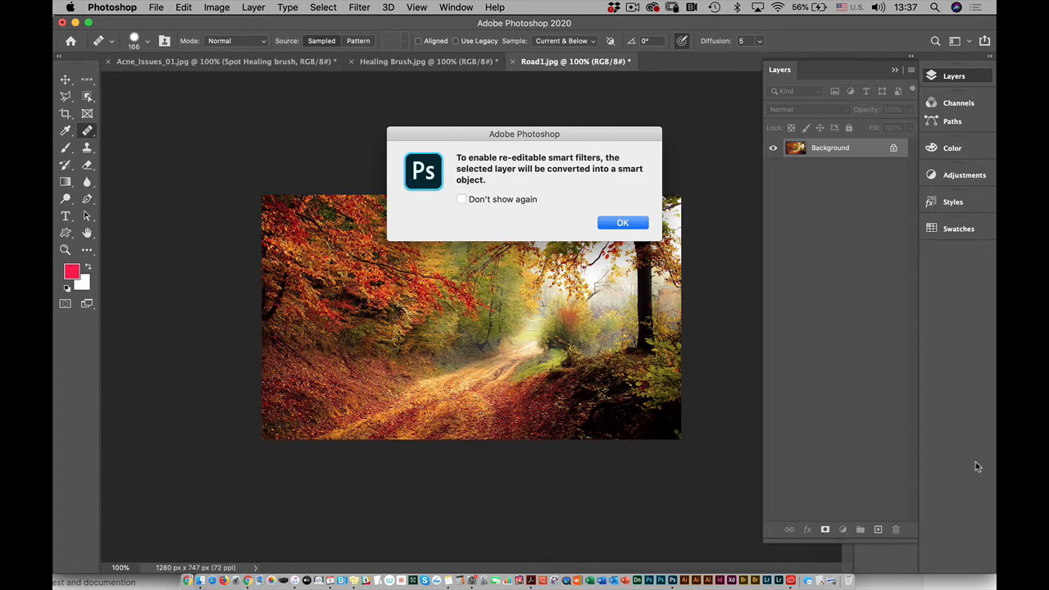
{"action": "left_click", "coordinate": [462, 199]}
{"action": "left_click", "coordinate": [619, 228]}
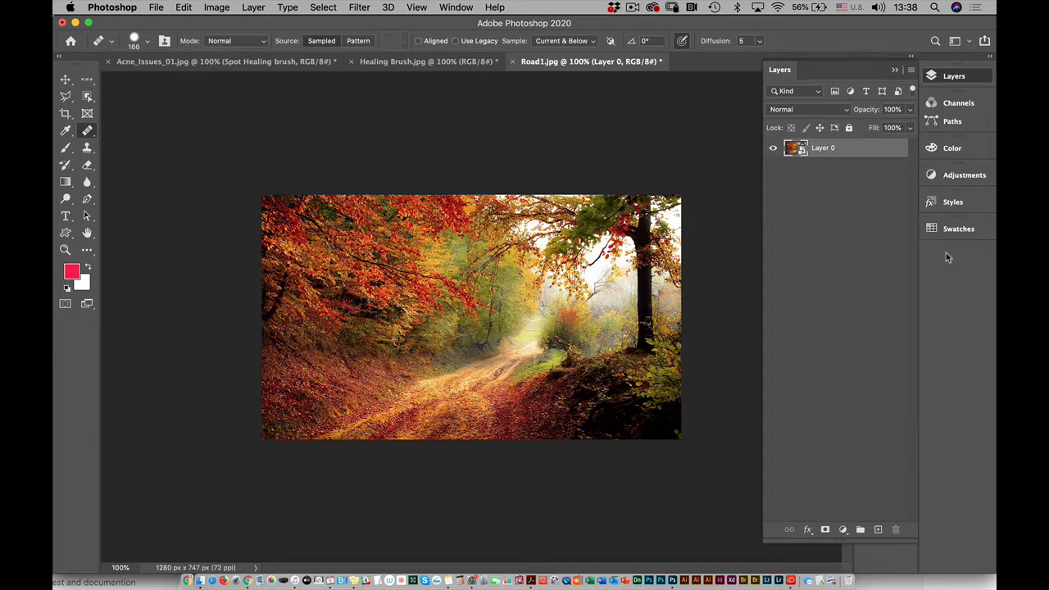
Apply the Crystallize filter to Layer 0 as a smart filter with a cell size of 149.
{"action": "left_click", "coordinate": [359, 7]}
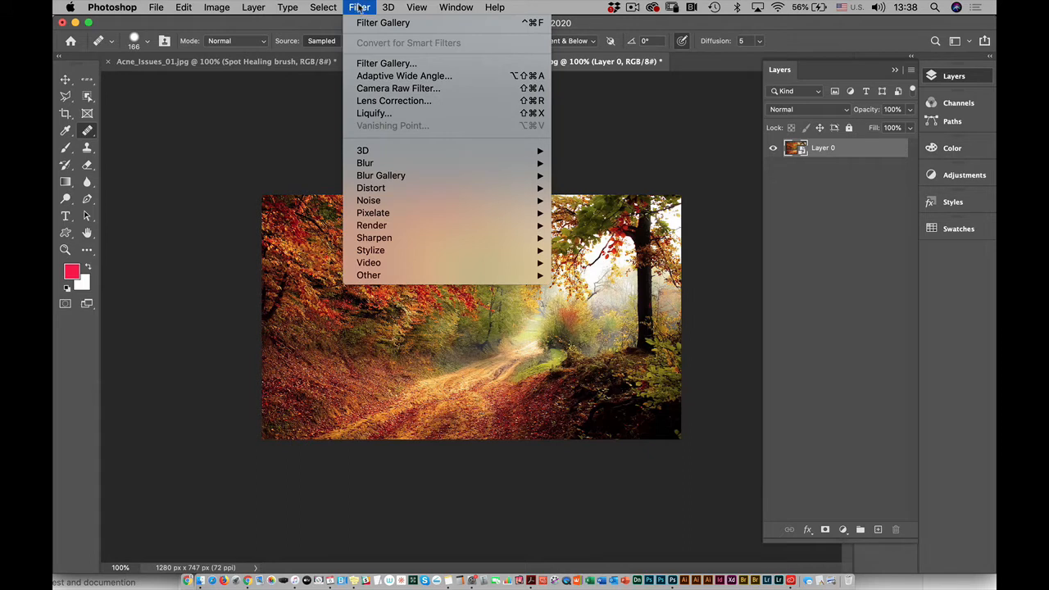
{"action": "mouse_move", "coordinate": [401, 178]}
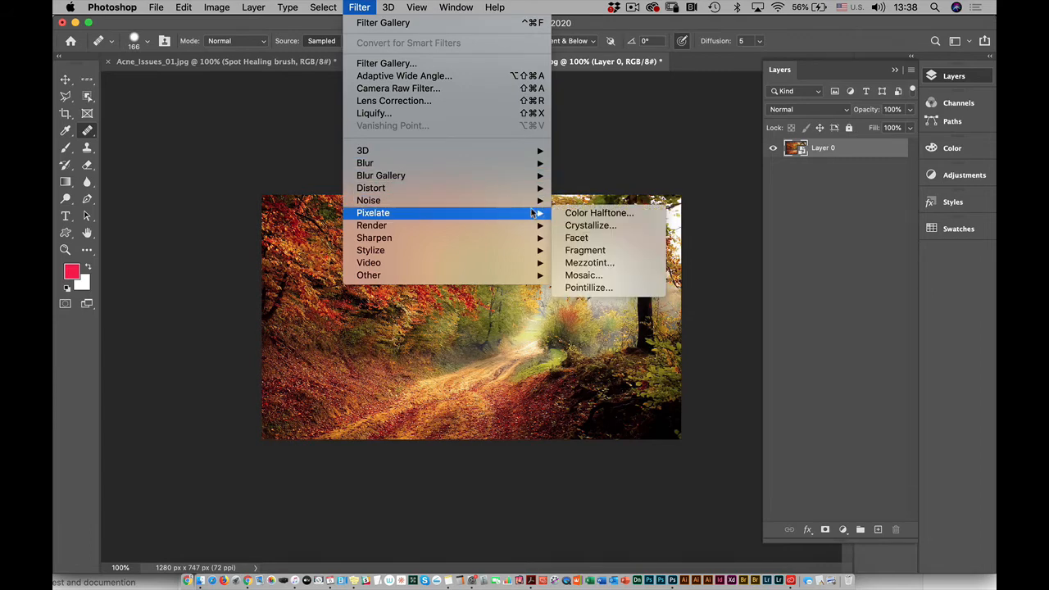
{"action": "mouse_move", "coordinate": [508, 215]}
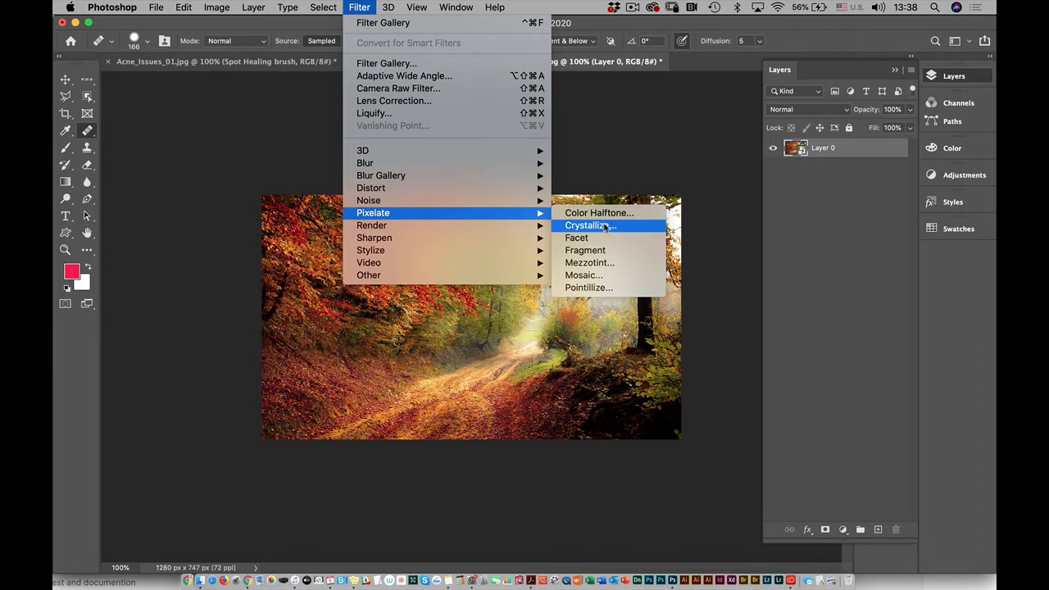
{"action": "left_click", "coordinate": [601, 226]}
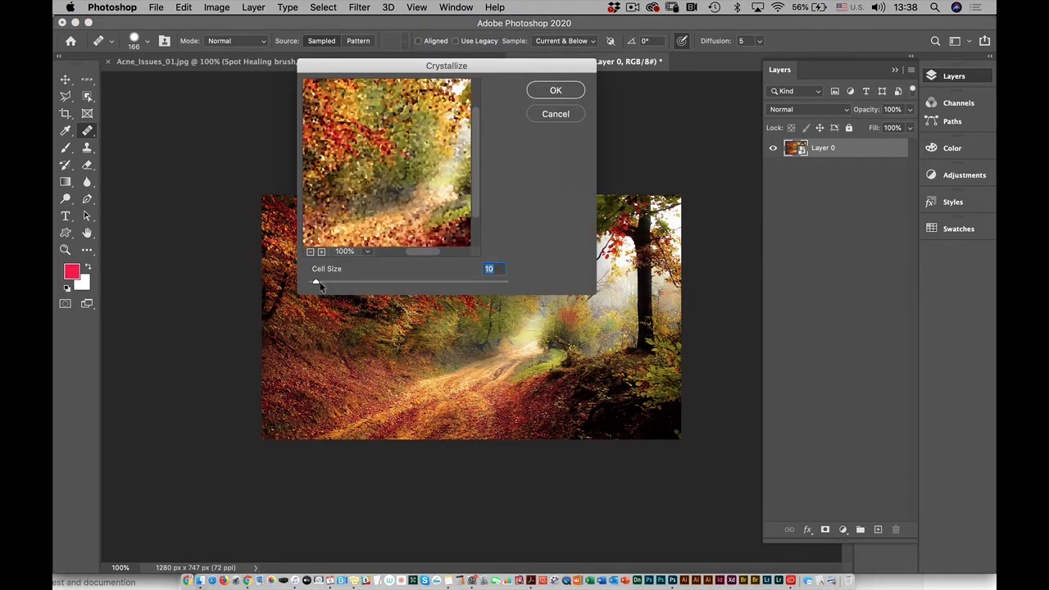
{"action": "left_click_drag", "start_coordinate": [317, 281], "coordinate": [406, 281]}
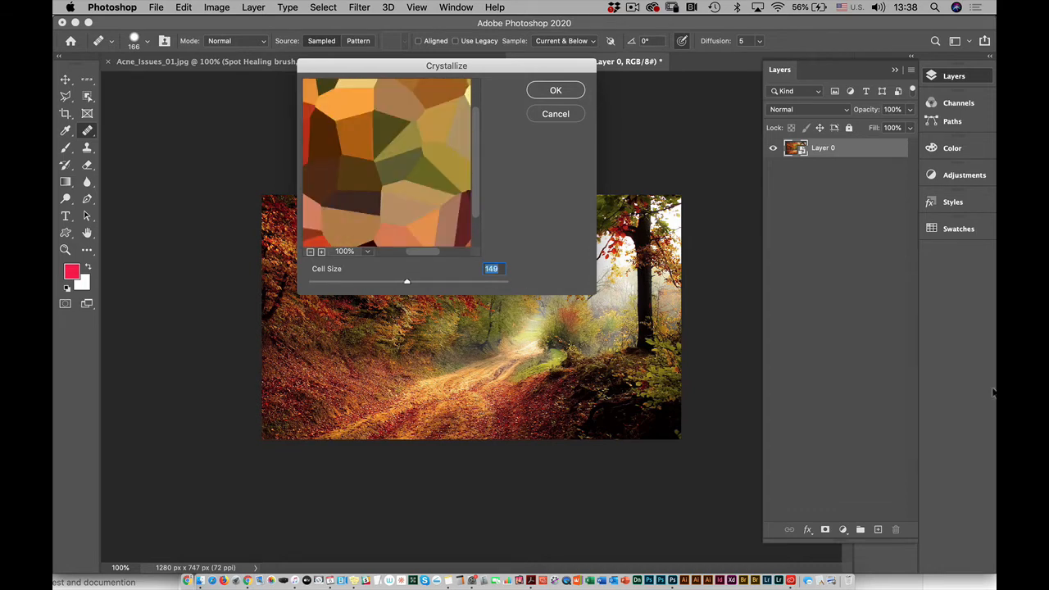
{"action": "left_click", "coordinate": [556, 91]}
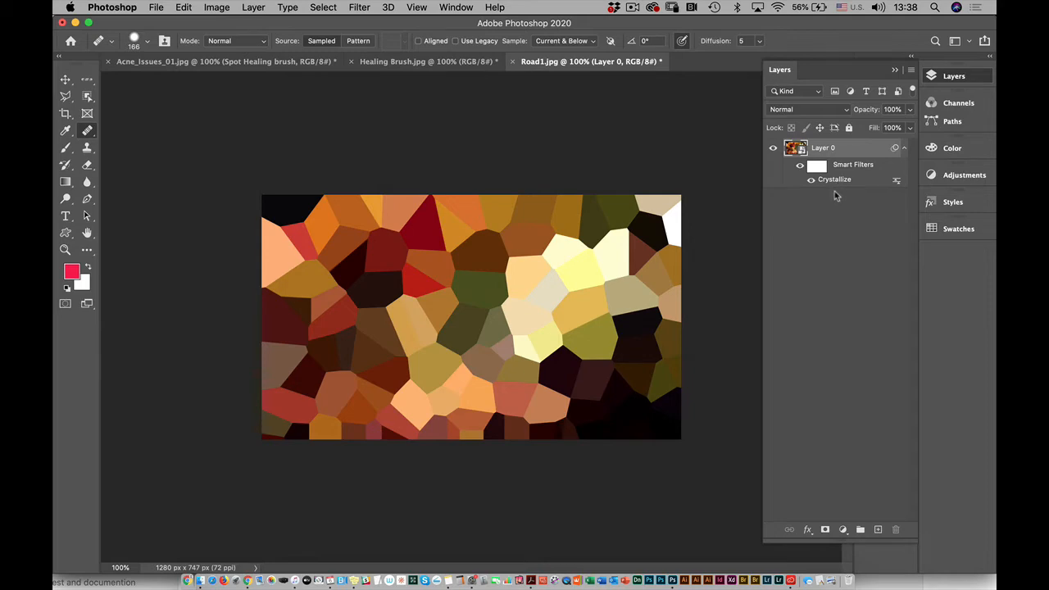
Compare the road image with and without the Crystallize smart filter.
{"action": "left_click", "coordinate": [810, 180]}
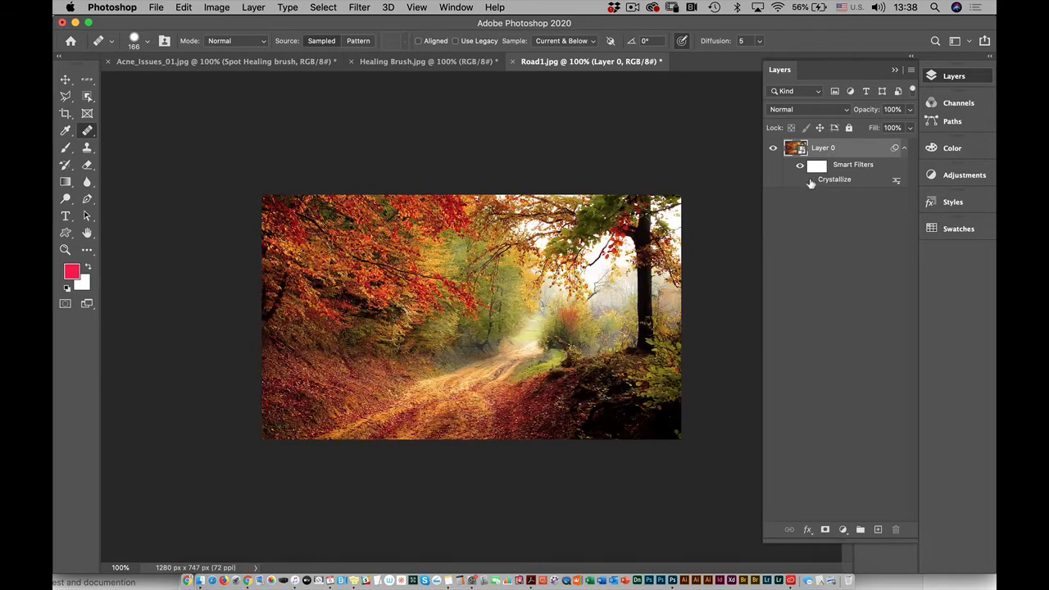
{"action": "left_click", "coordinate": [810, 180]}
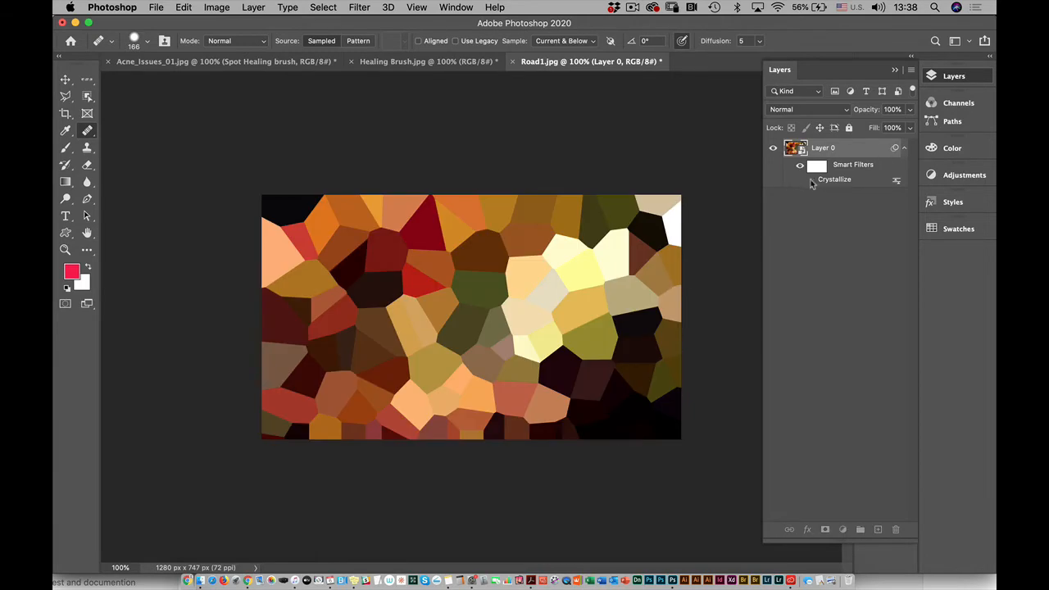
{"action": "left_click", "coordinate": [811, 179]}
{"action": "left_click", "coordinate": [811, 180]}
Edit the Crystallize smart filter and set its cell size to 79.
{"action": "double_click", "coordinate": [833, 182]}
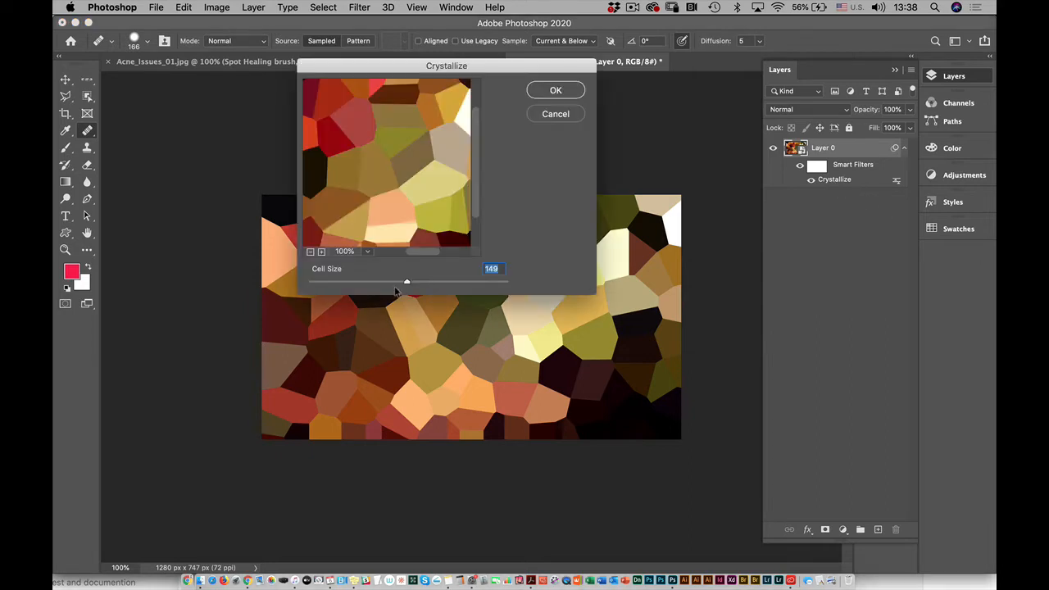
{"action": "left_click_drag", "start_coordinate": [404, 286], "coordinate": [362, 285]}
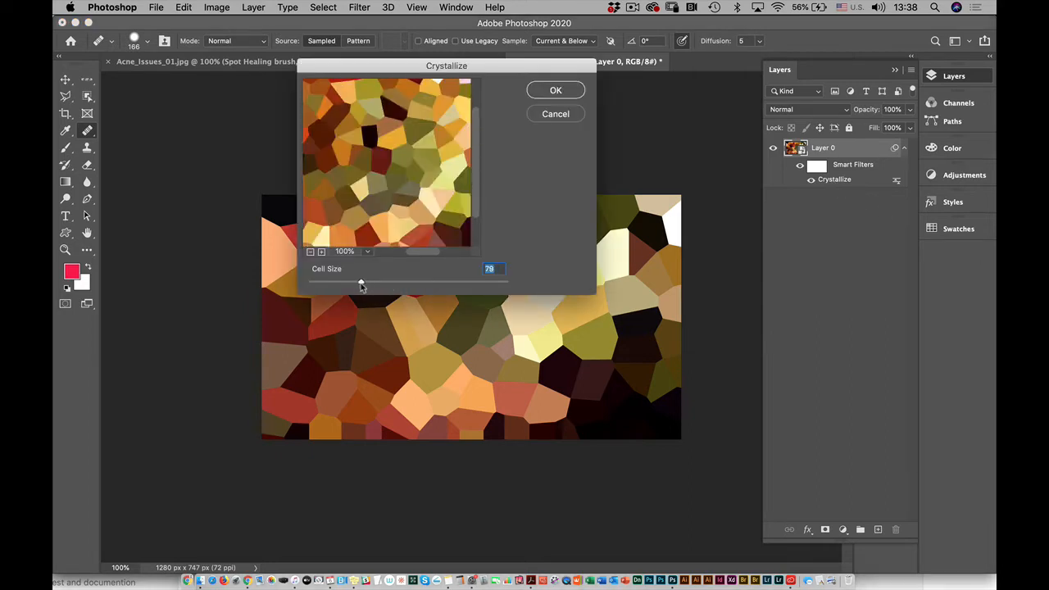
{"action": "left_click", "coordinate": [554, 91]}
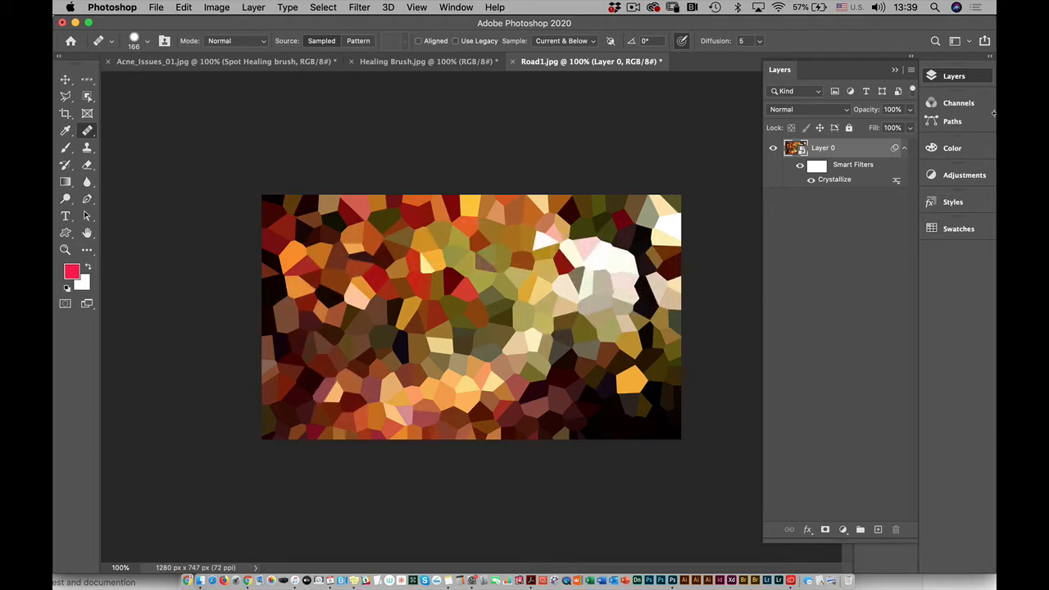
Open the Crystallize smart filter's blending options and try the Lighten and Overlay blend modes.
{"action": "double_click", "coordinate": [896, 185]}
{"action": "left_click_drag", "start_coordinate": [566, 128], "coordinate": [569, 49]}
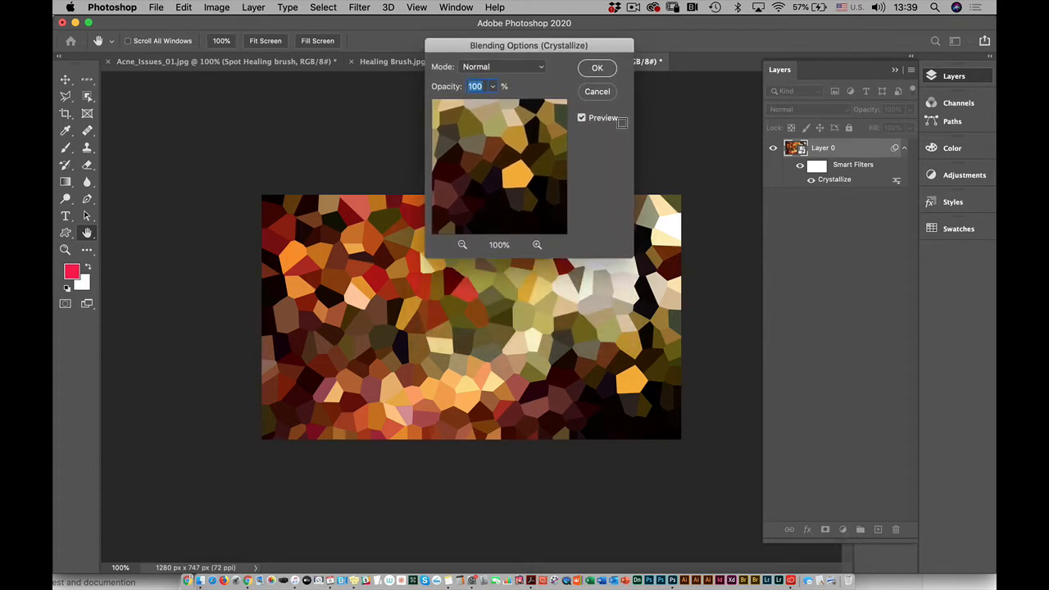
{"action": "left_click", "coordinate": [482, 69]}
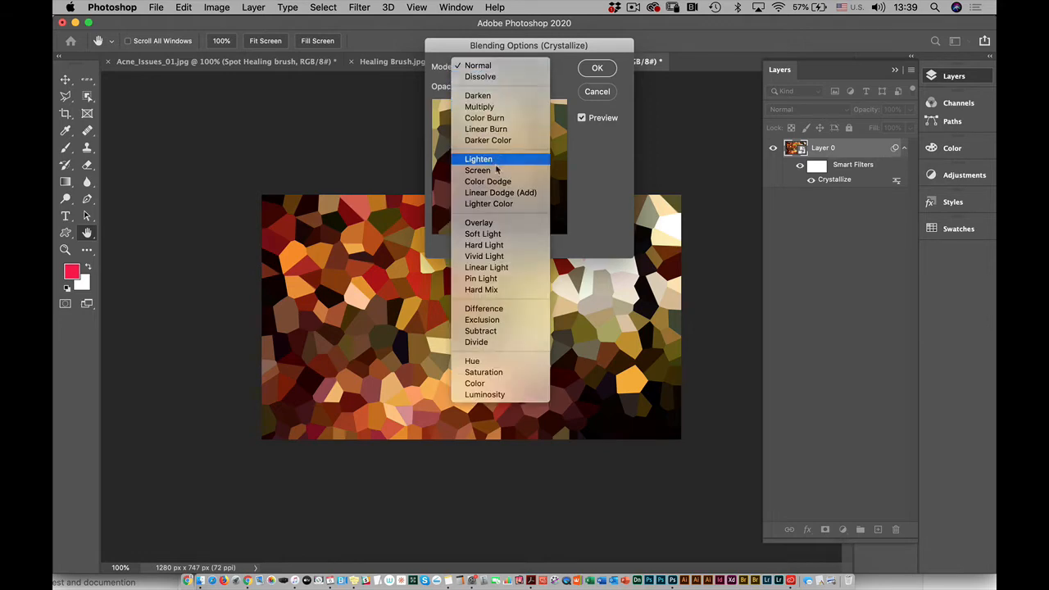
{"action": "left_click", "coordinate": [496, 164]}
{"action": "left_click_drag", "start_coordinate": [513, 45], "coordinate": [699, 22]}
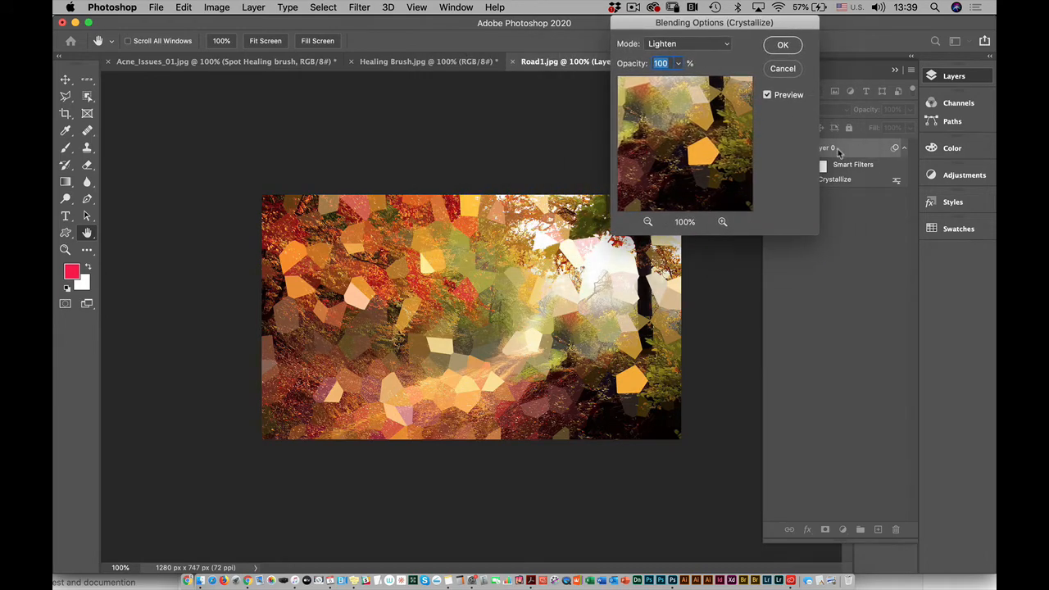
{"action": "left_click", "coordinate": [661, 47]}
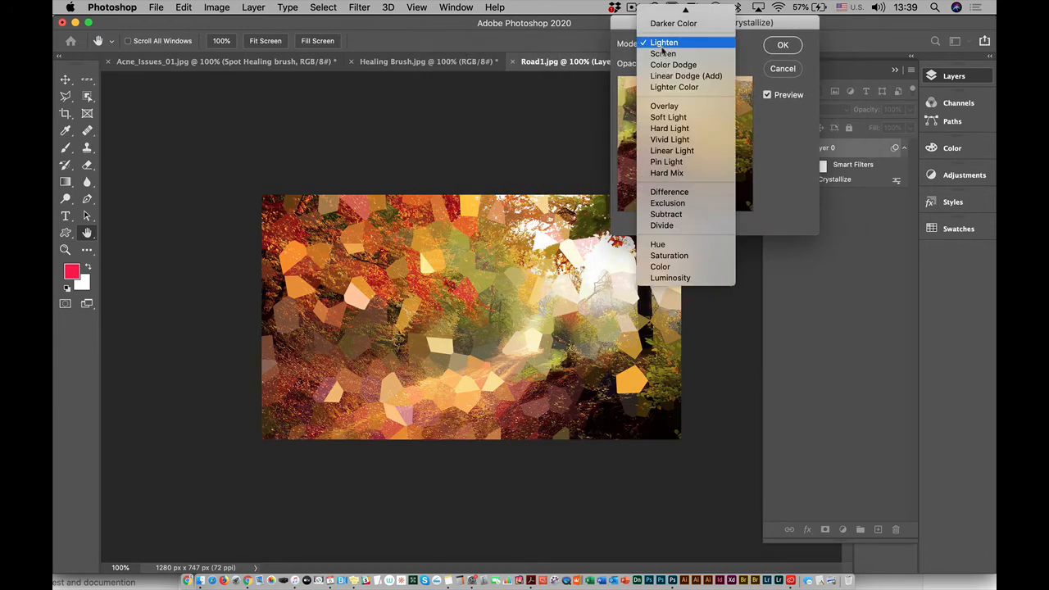
{"action": "left_click", "coordinate": [665, 106]}
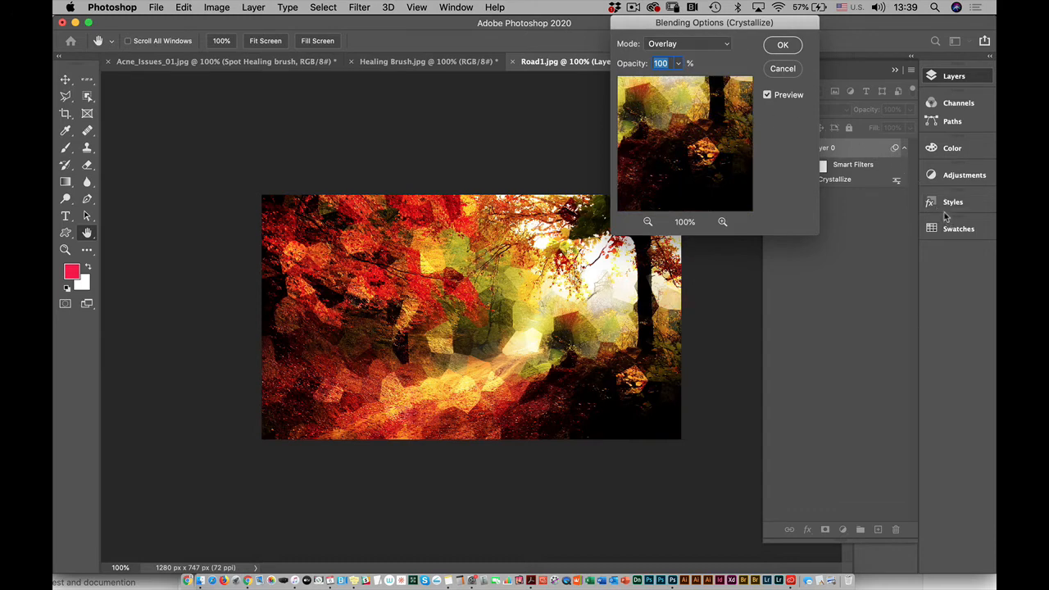
Set the Crystallize filter's blend mode to Normal and its opacity to 33%.
{"action": "left_click", "coordinate": [699, 48]}
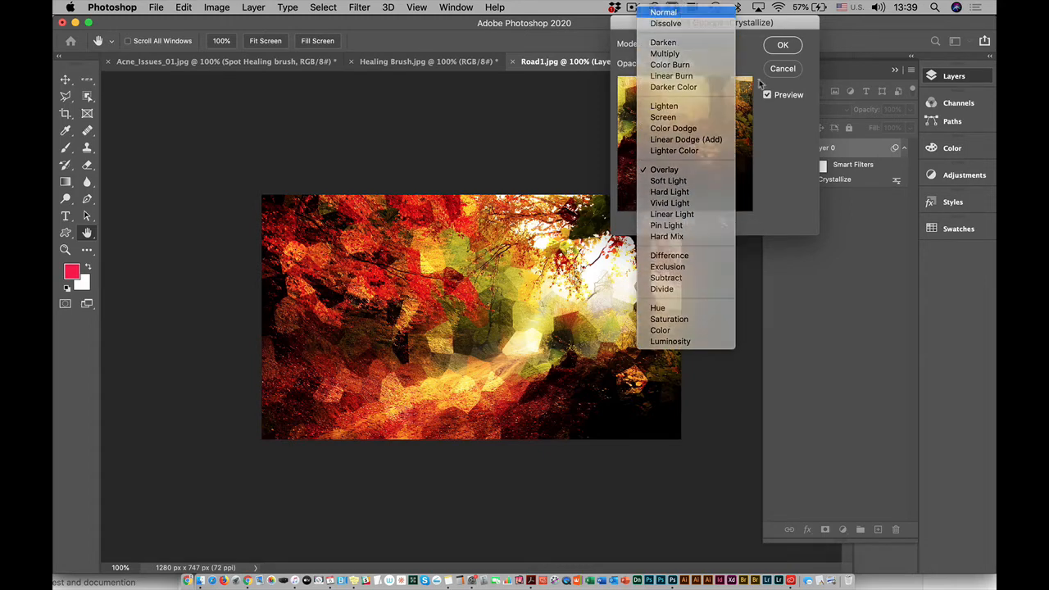
{"action": "left_click", "coordinate": [681, 12]}
{"action": "left_click", "coordinate": [678, 63]}
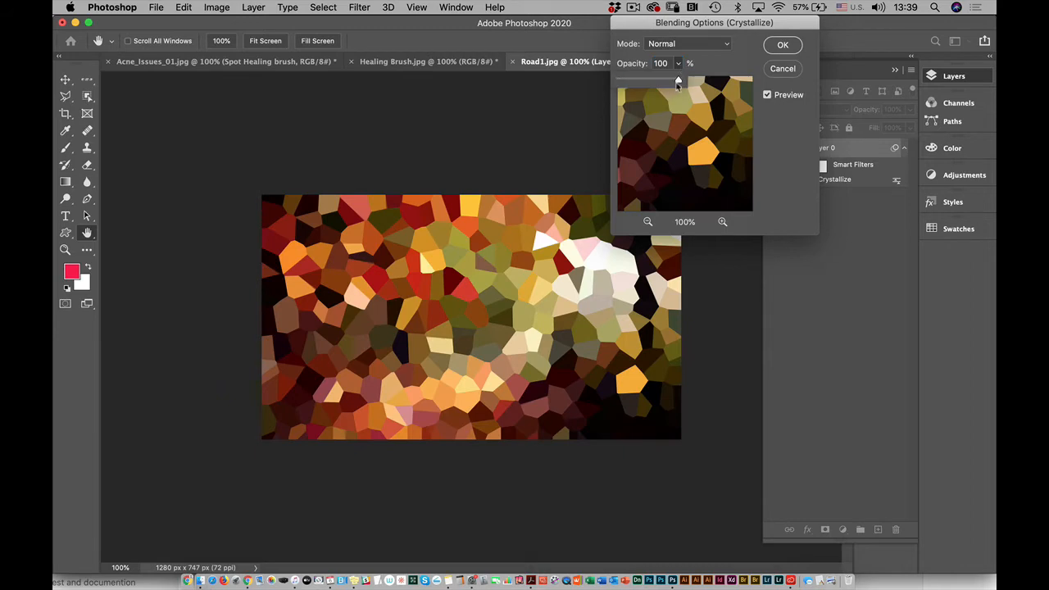
{"action": "left_click_drag", "start_coordinate": [677, 80], "coordinate": [639, 79]}
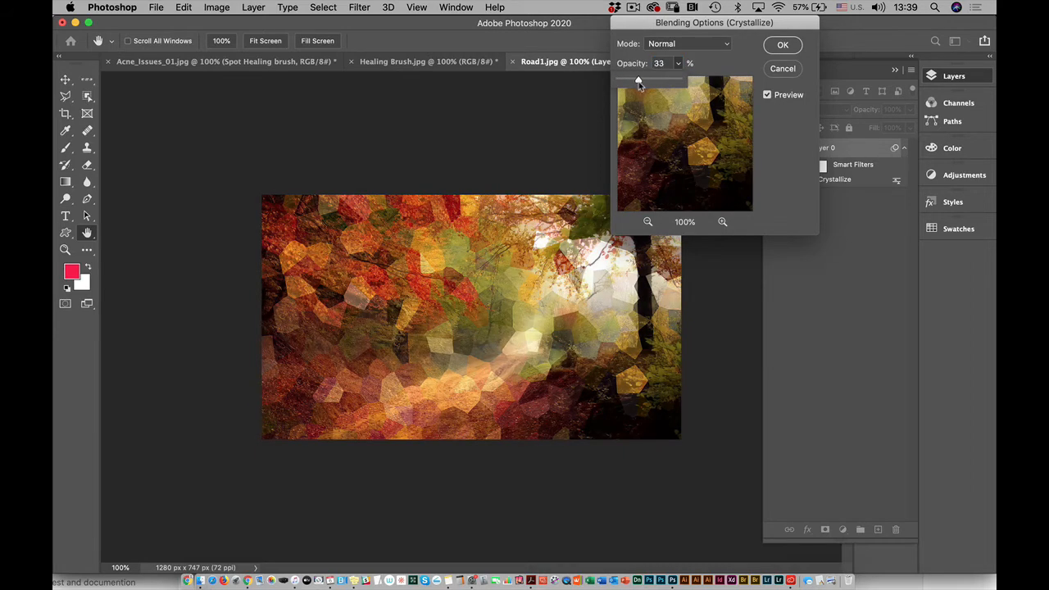
{"action": "left_click", "coordinate": [782, 45]}
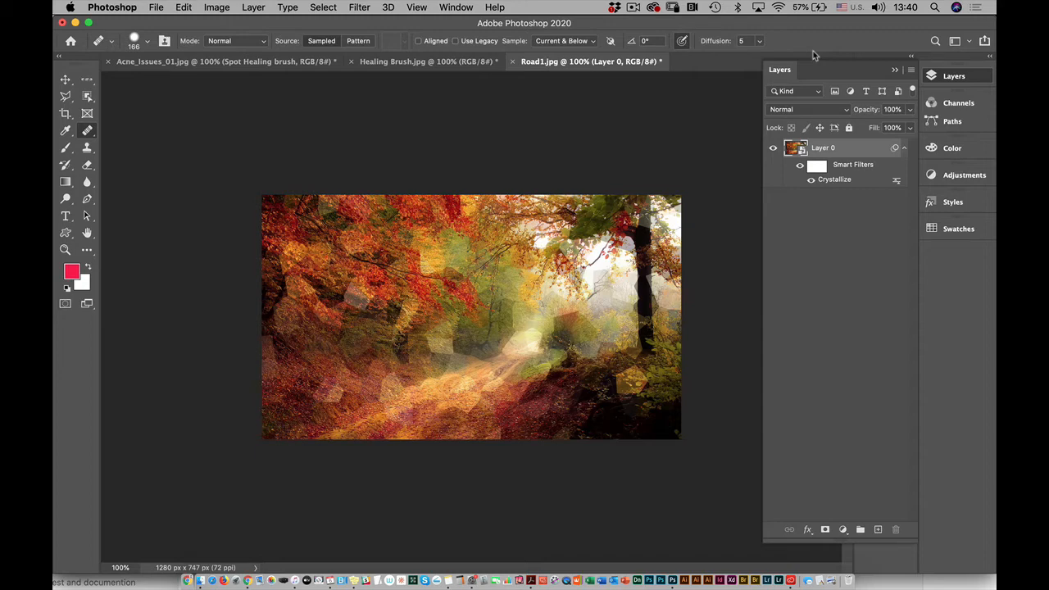
Convert the selected Healing Brush and Retouch layers of Healing Brush.jpg to a single smart object.
{"action": "left_click", "coordinate": [398, 66]}
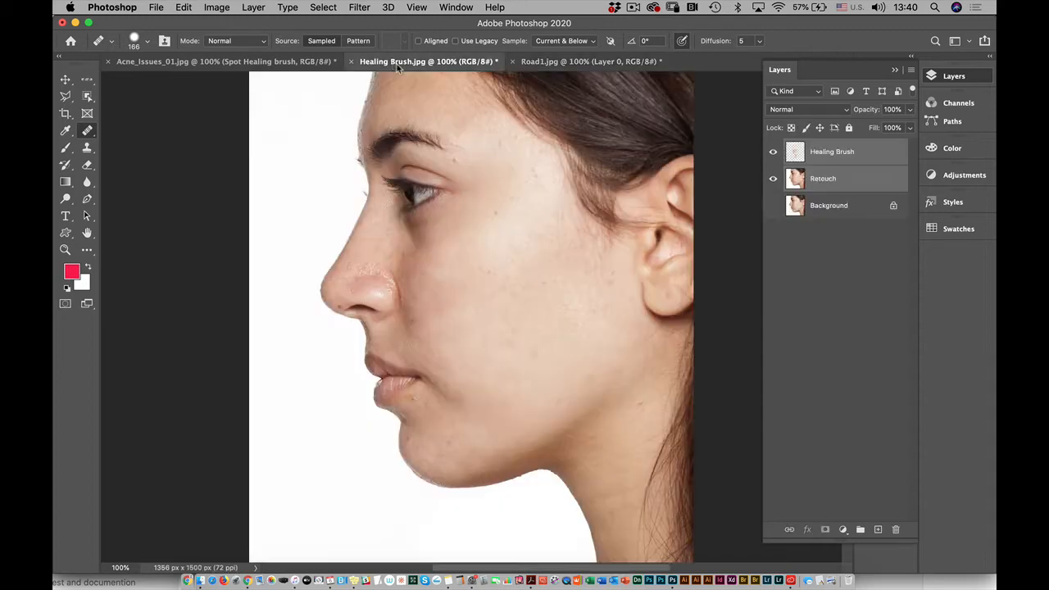
{"action": "left_click", "coordinate": [643, 276]}
{"action": "left_click", "coordinate": [911, 71]}
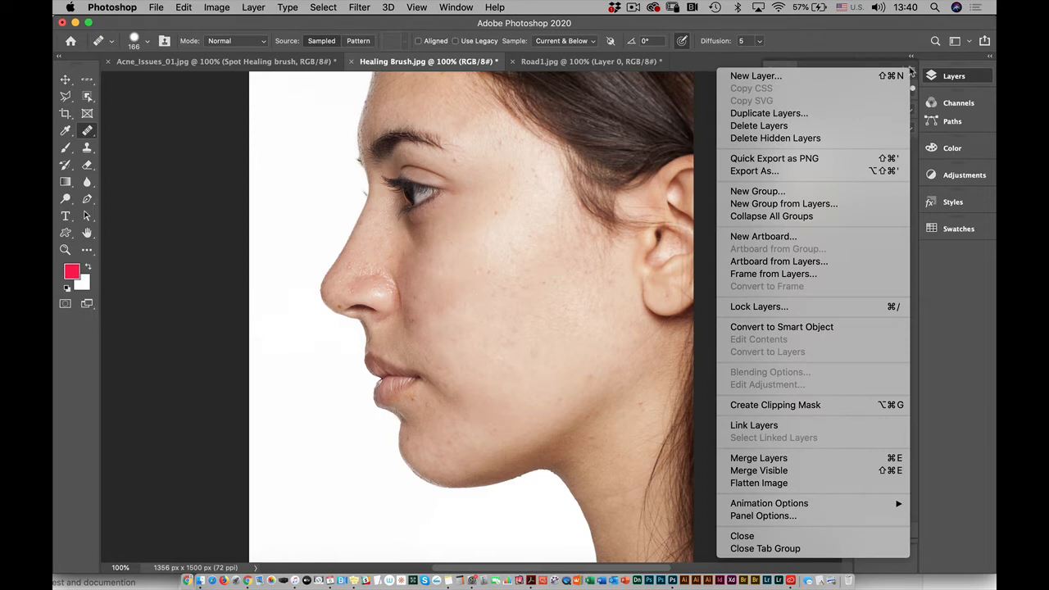
{"action": "left_click", "coordinate": [811, 328]}
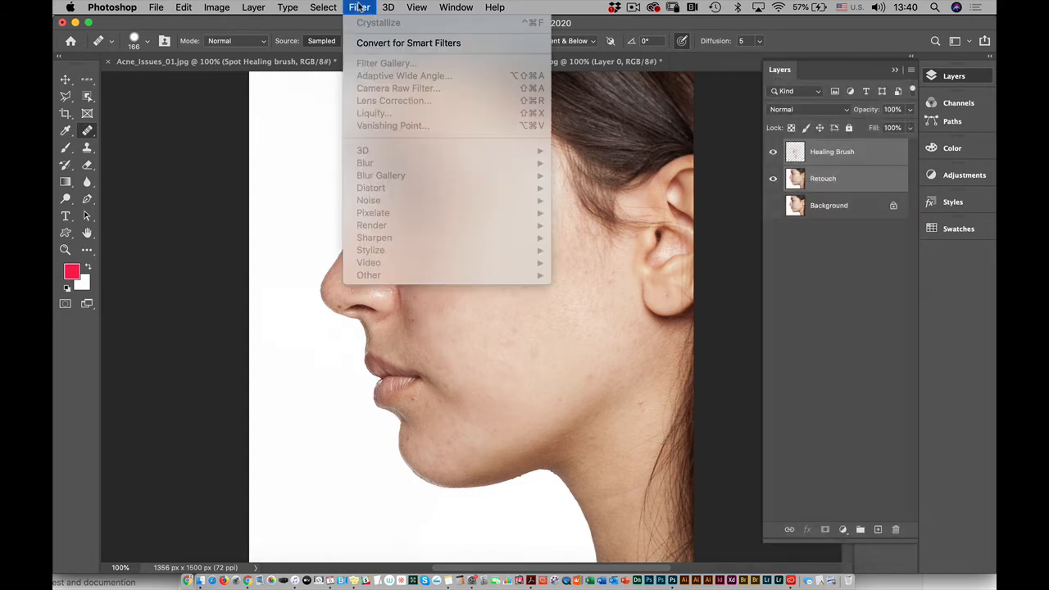
{"action": "left_click", "coordinate": [360, 7]}
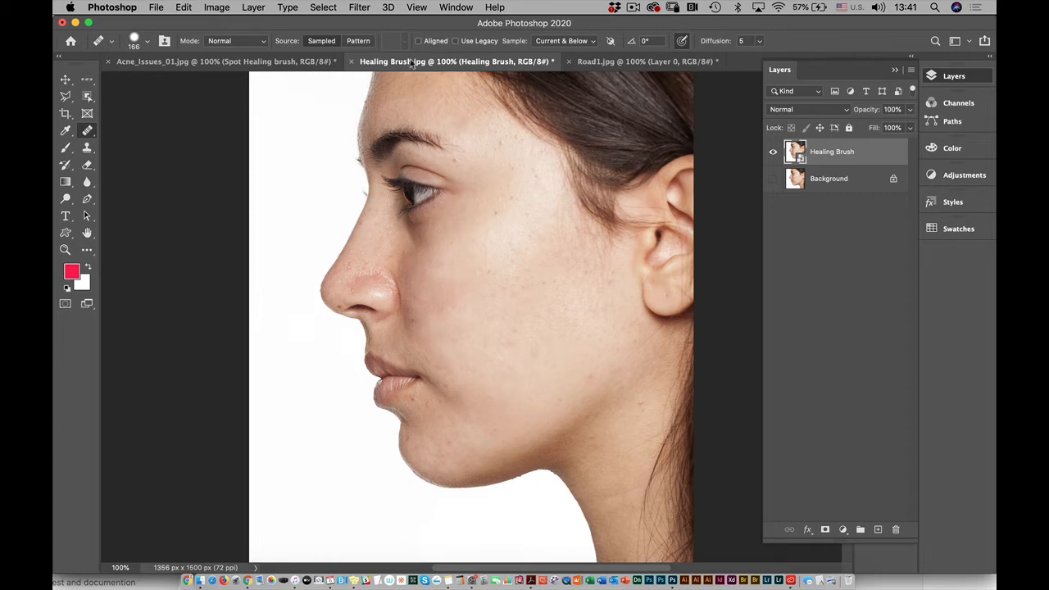
Close Road1.jpg and Acne_Issues_01.jpg without saving their changes.
{"action": "left_click", "coordinate": [598, 62]}
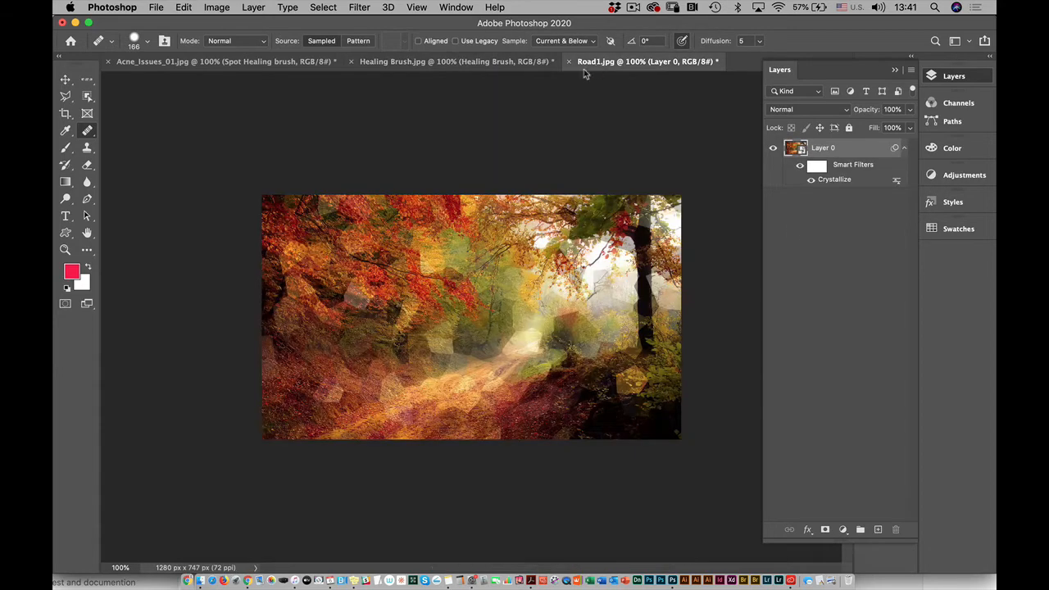
{"action": "left_click", "coordinate": [568, 62]}
{"action": "left_click", "coordinate": [475, 213]}
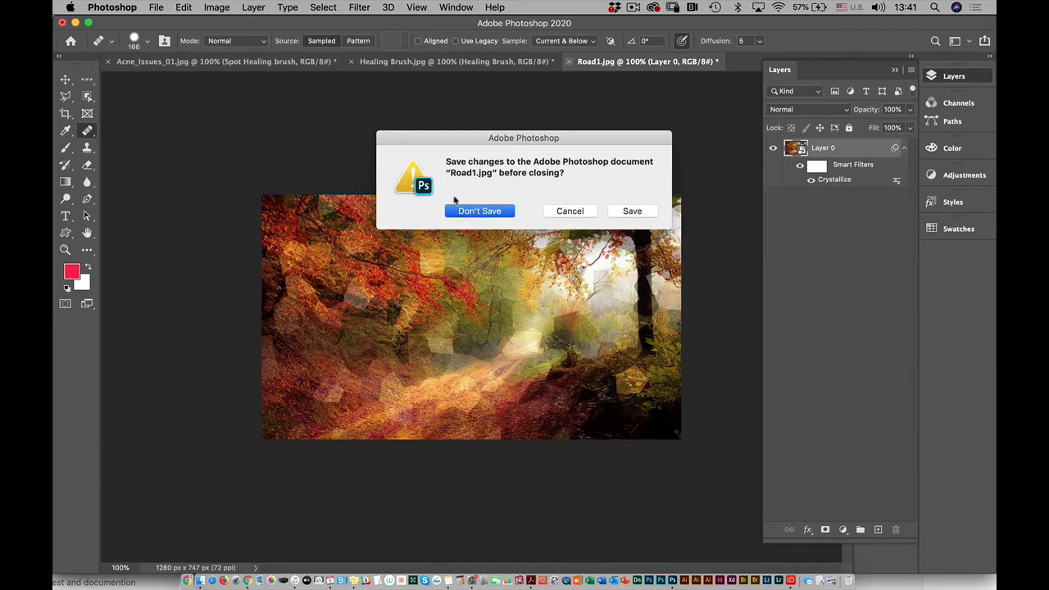
{"action": "left_click", "coordinate": [122, 65]}
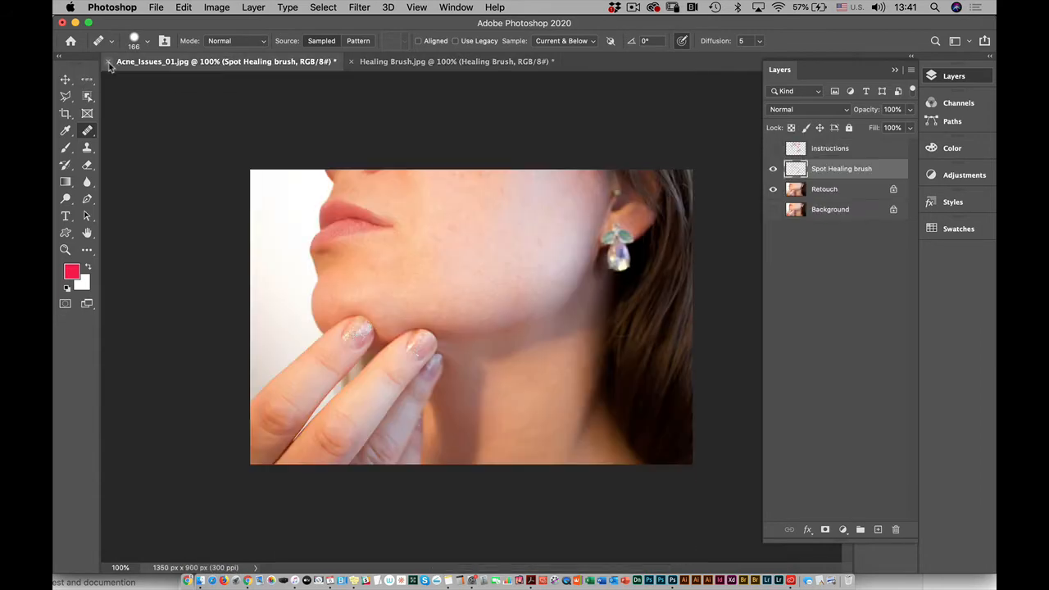
{"action": "left_click", "coordinate": [107, 61]}
{"action": "left_click", "coordinate": [480, 211]}
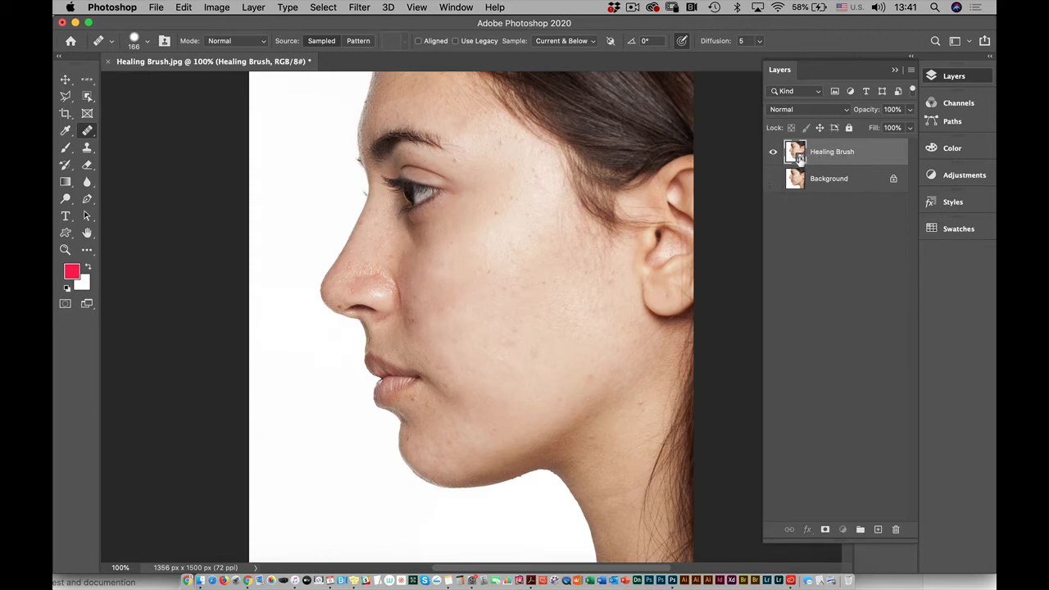
Open the contents of the Healing Brush smart object and compare the face with and without its Healing Brush layer.
{"action": "double_click", "coordinate": [800, 160]}
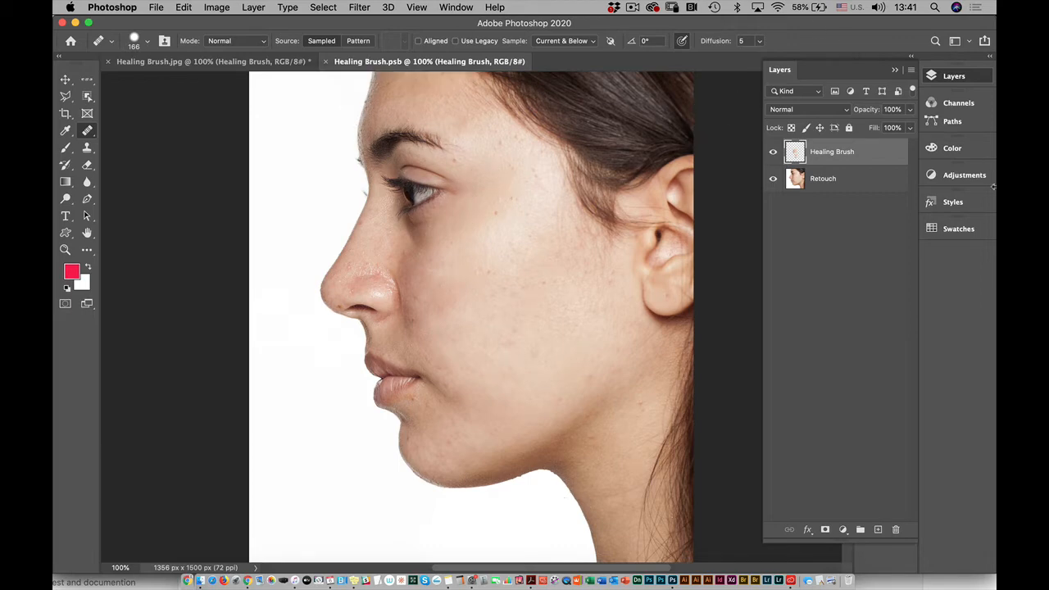
{"action": "left_click", "coordinate": [773, 153]}
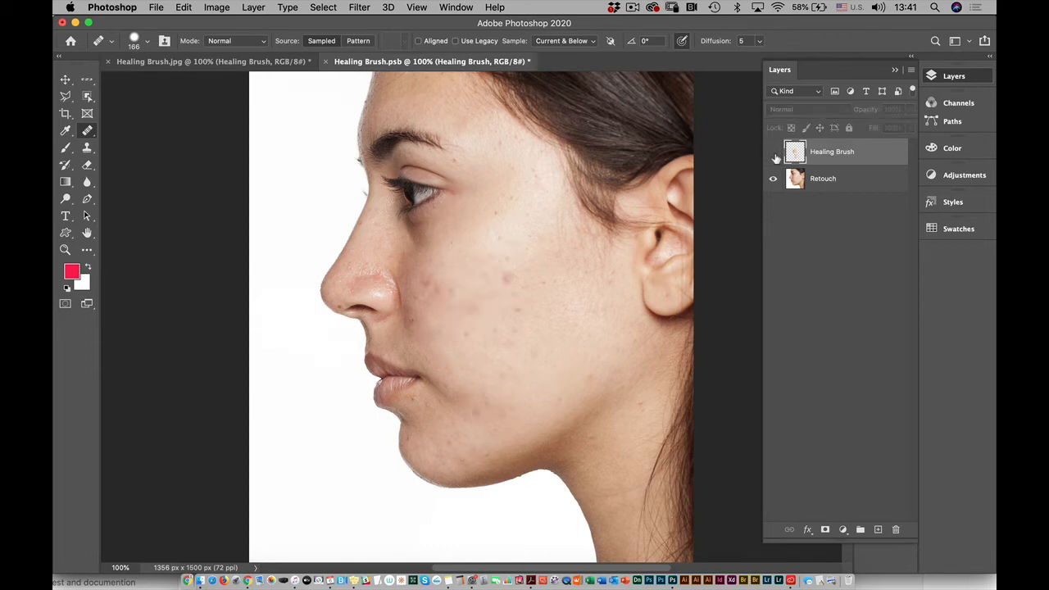
{"action": "left_click", "coordinate": [773, 152]}
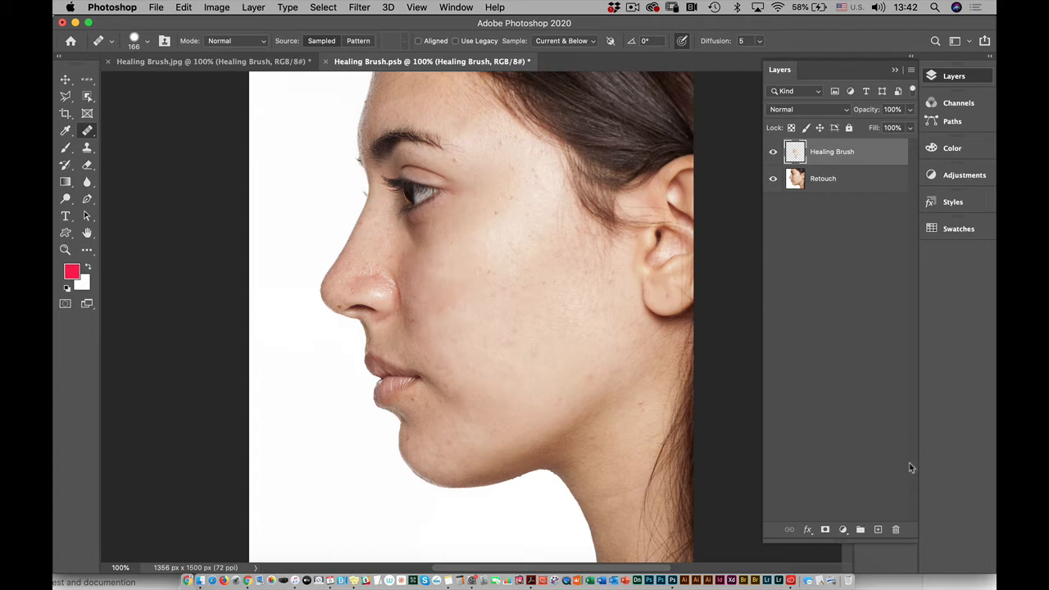
Paint a small red dot on the earlobe on a new top layer with the 15-pixel Brush, and name the layer "earning".
{"action": "left_click", "coordinate": [878, 530]}
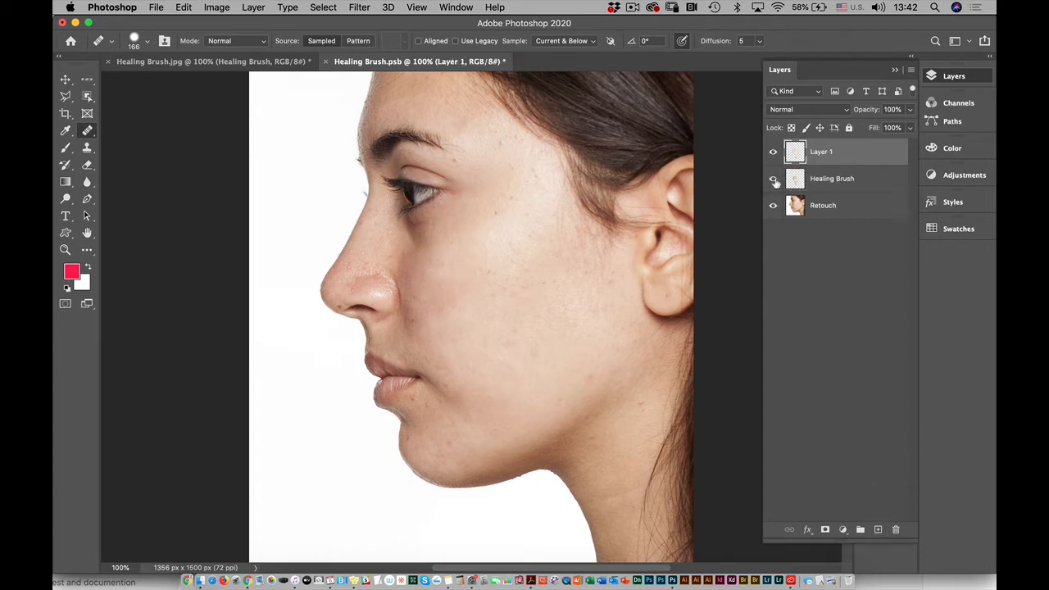
{"action": "left_click", "coordinate": [66, 148]}
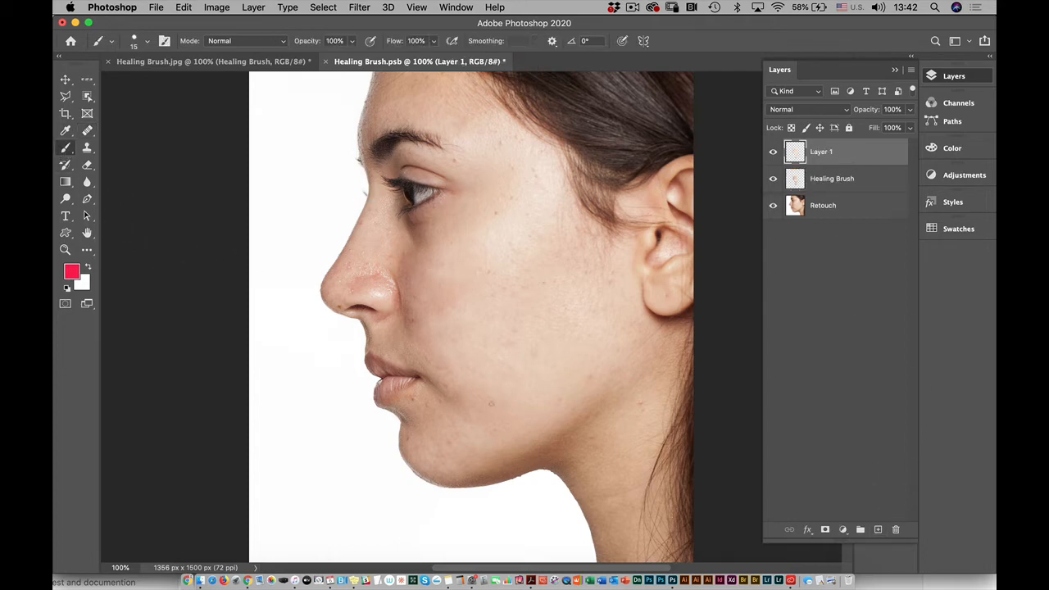
{"action": "left_click_drag", "start_coordinate": [664, 300], "coordinate": [663, 300]}
{"action": "double_click", "coordinate": [822, 151]}
{"action": "type", "text": "earning"}
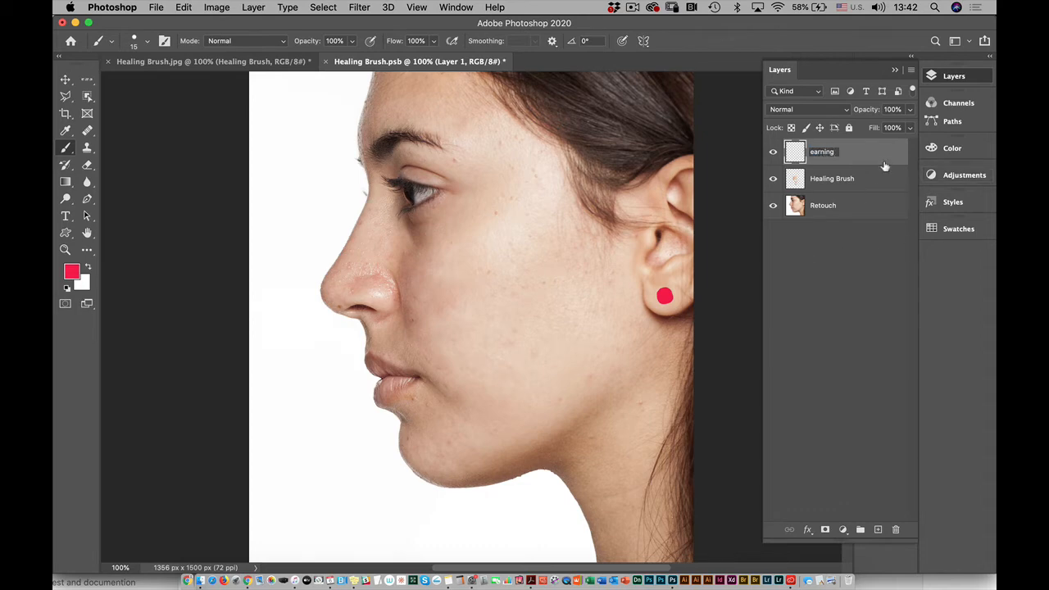
{"action": "key", "text": "Return"}
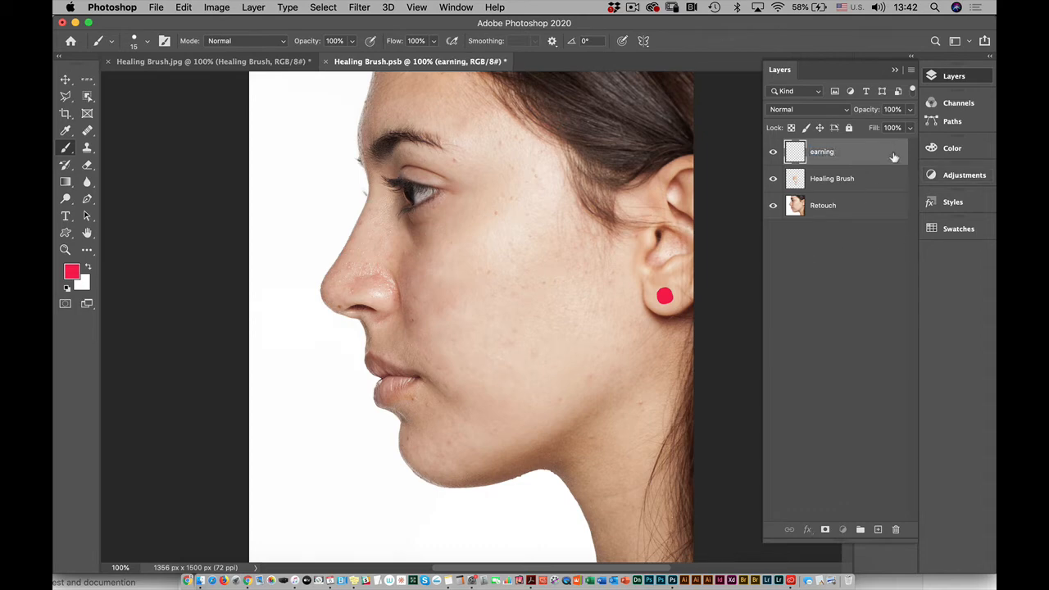
Give the "earning" layer Drop Shadow and Bevel & Emboss effects, and save the smart object contents back to Healing Brush.jpg.
{"action": "double_click", "coordinate": [898, 158]}
{"action": "left_click", "coordinate": [329, 382]}
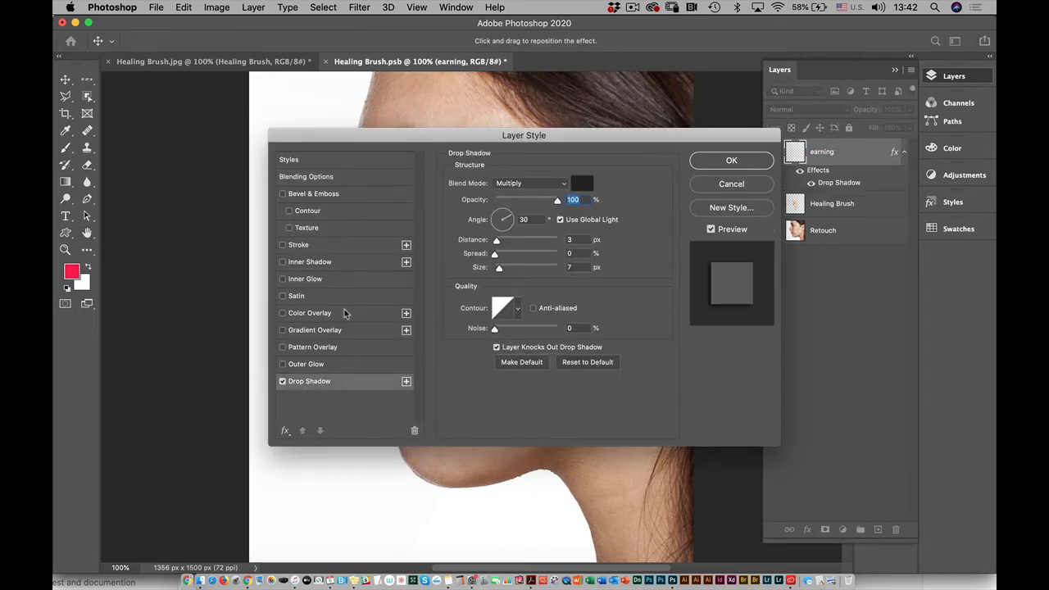
{"action": "left_click", "coordinate": [310, 228]}
{"action": "left_click", "coordinate": [746, 166]}
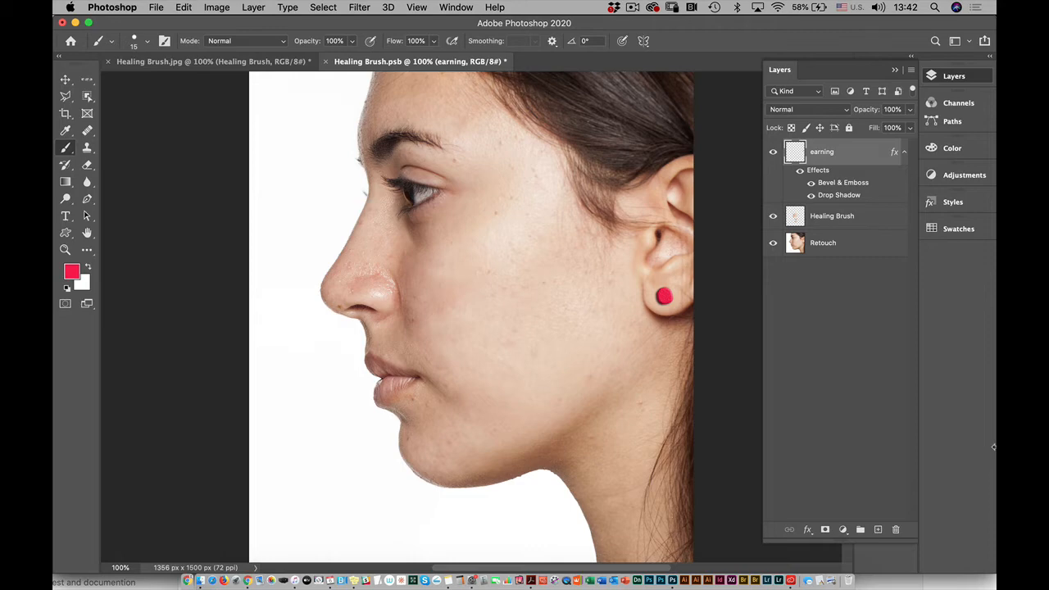
{"action": "key", "text": "cmd+s"}
{"action": "left_click", "coordinate": [145, 65]}
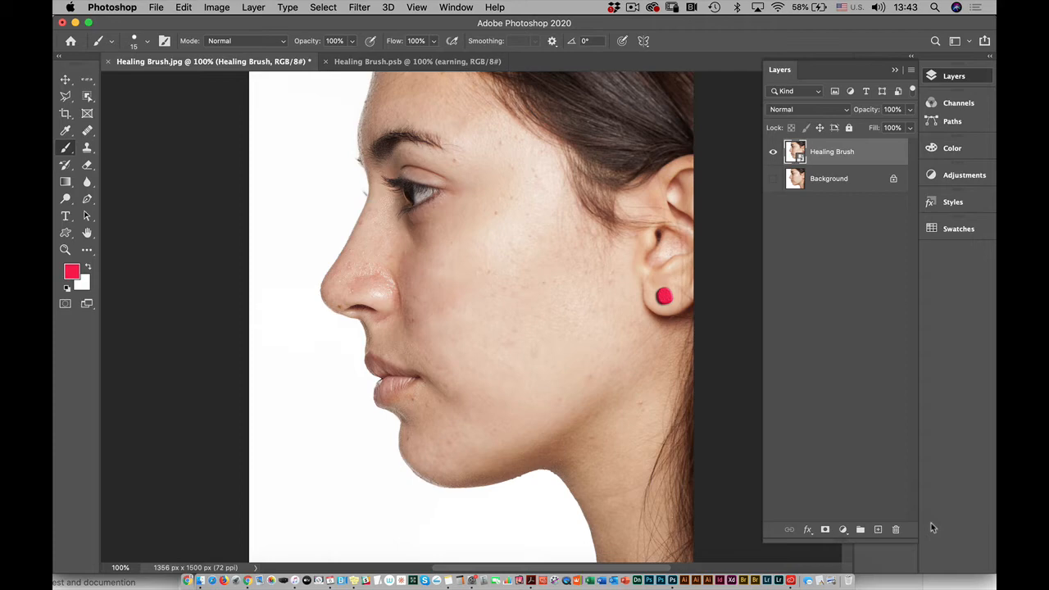
Reset all warning dialogs in the general preferences, and reopen the contents of the Healing Brush smart object.
{"action": "key", "text": "i"}
{"action": "key", "text": "super+k"}
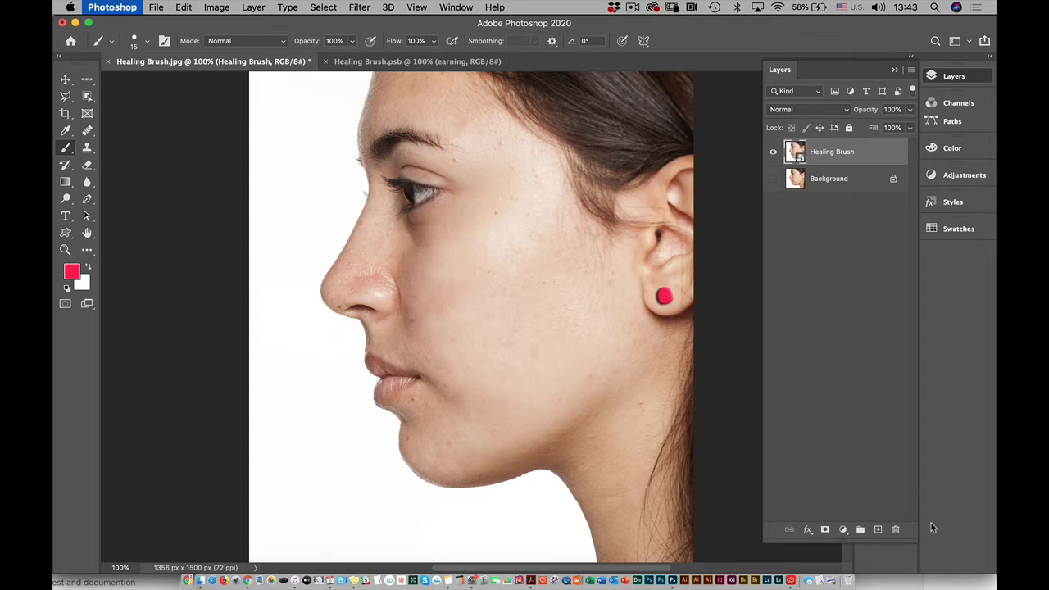
{"action": "left_click", "coordinate": [466, 284]}
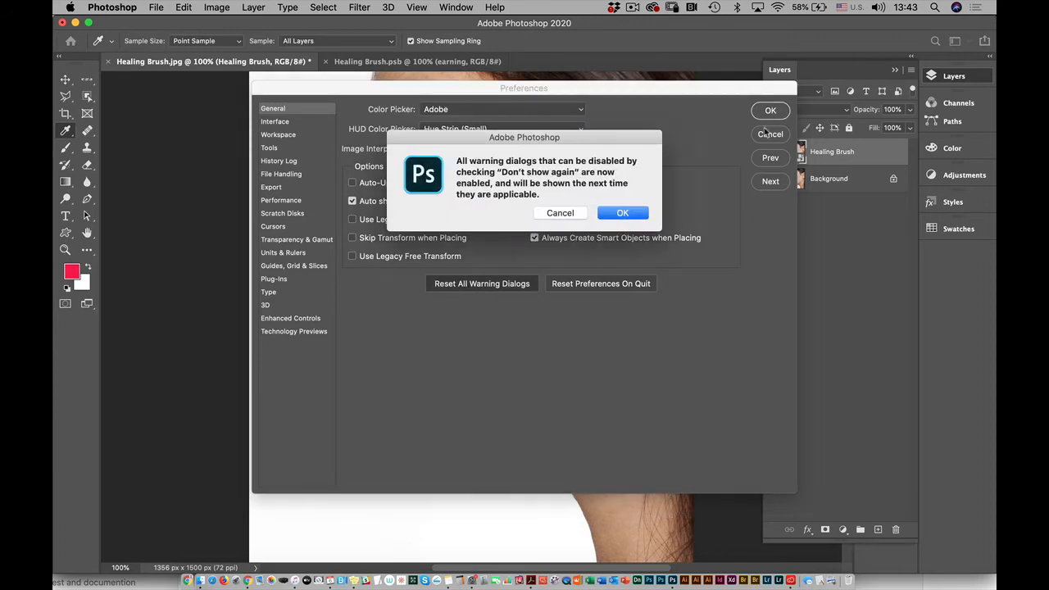
{"action": "left_click", "coordinate": [621, 214]}
{"action": "left_click", "coordinate": [771, 111]}
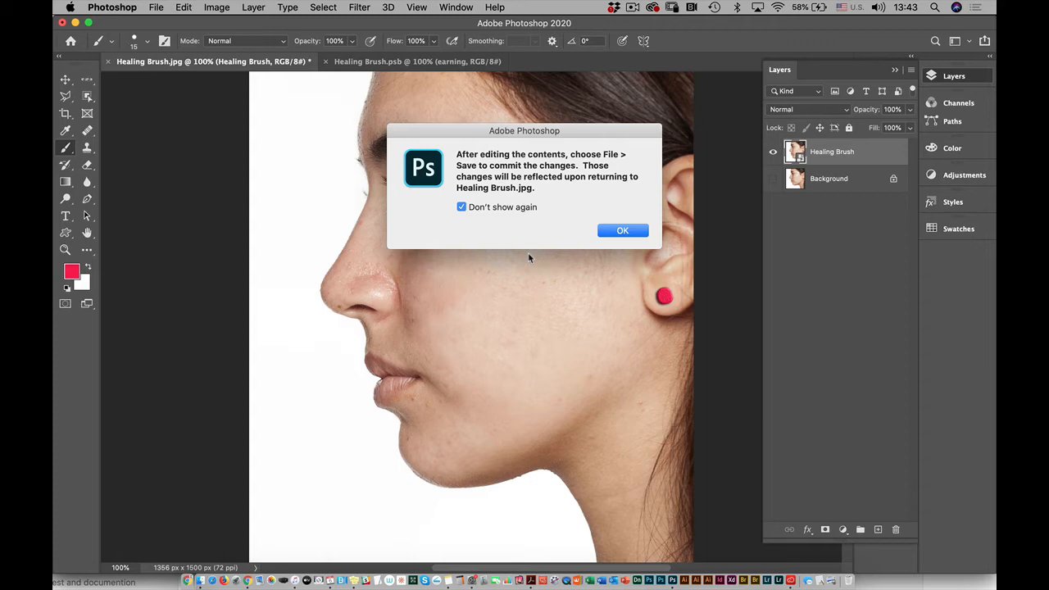
{"action": "left_click", "coordinate": [622, 230]}
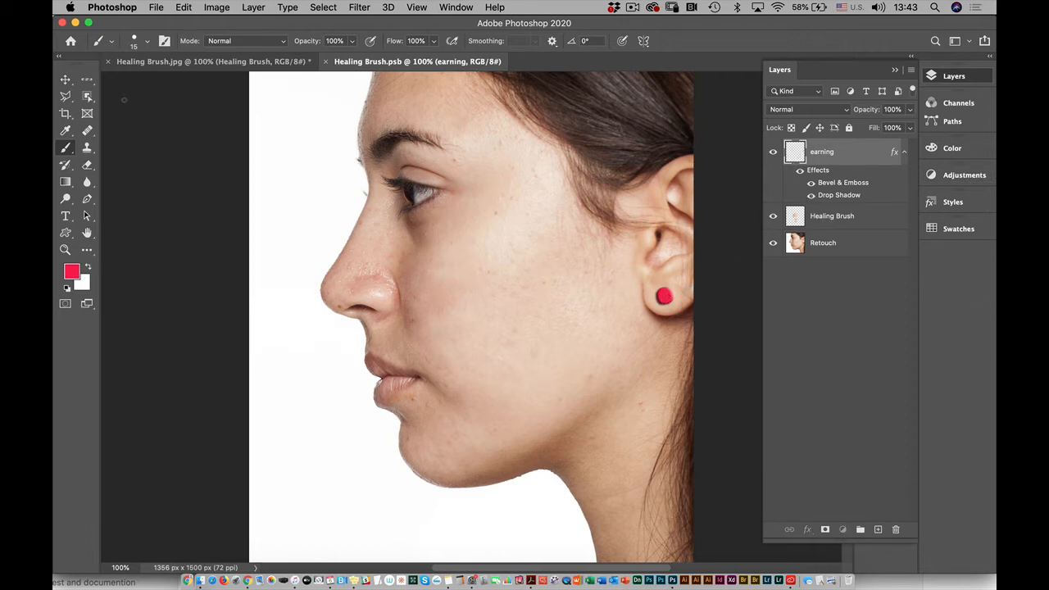
Duplicate the red earlobe dot slightly above and to the right of the original, and save the contents back to Healing Brush.jpg.
{"action": "left_click", "coordinate": [65, 79]}
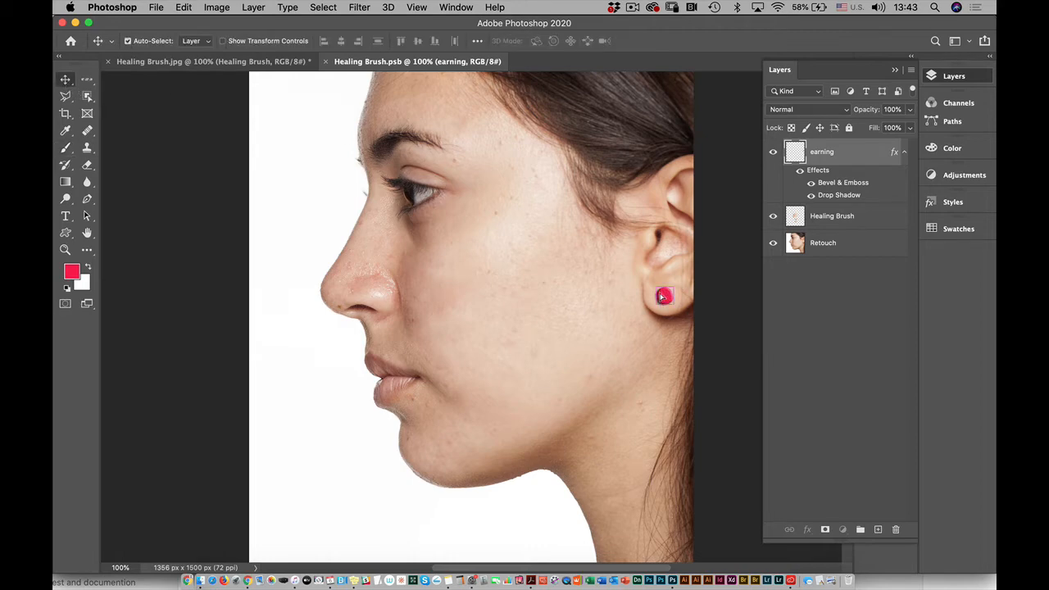
{"action": "left_click_drag", "start_coordinate": [663, 297], "coordinate": [671, 289]}
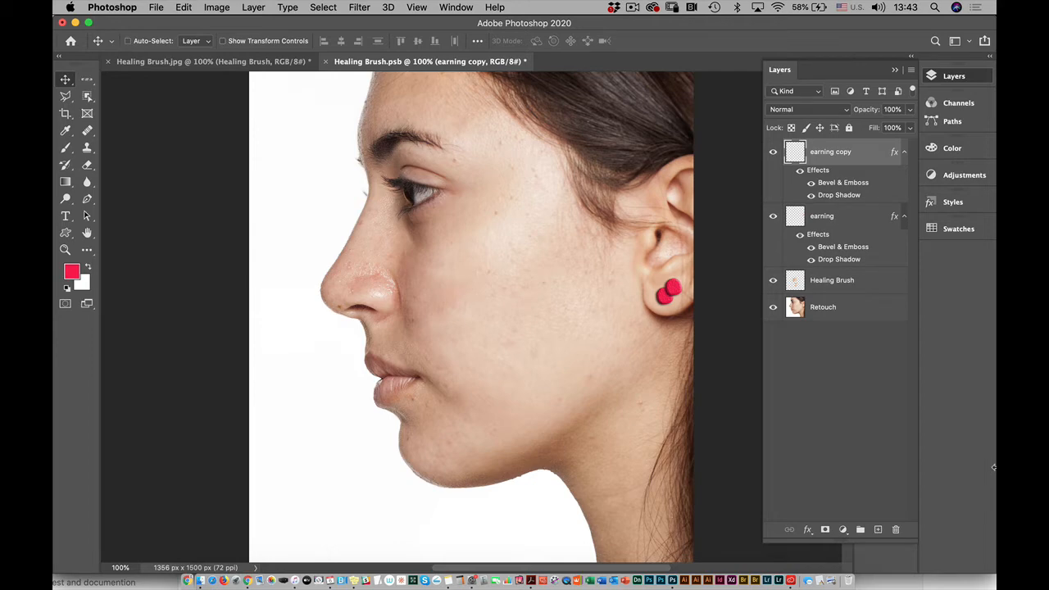
{"action": "key", "text": "super+s"}
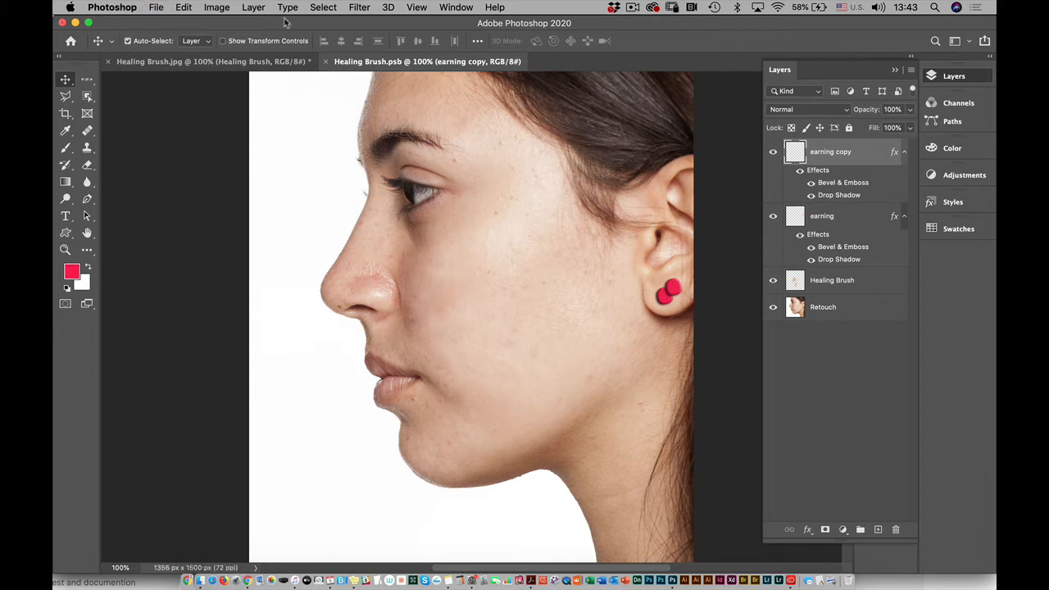
{"action": "left_click", "coordinate": [205, 64]}
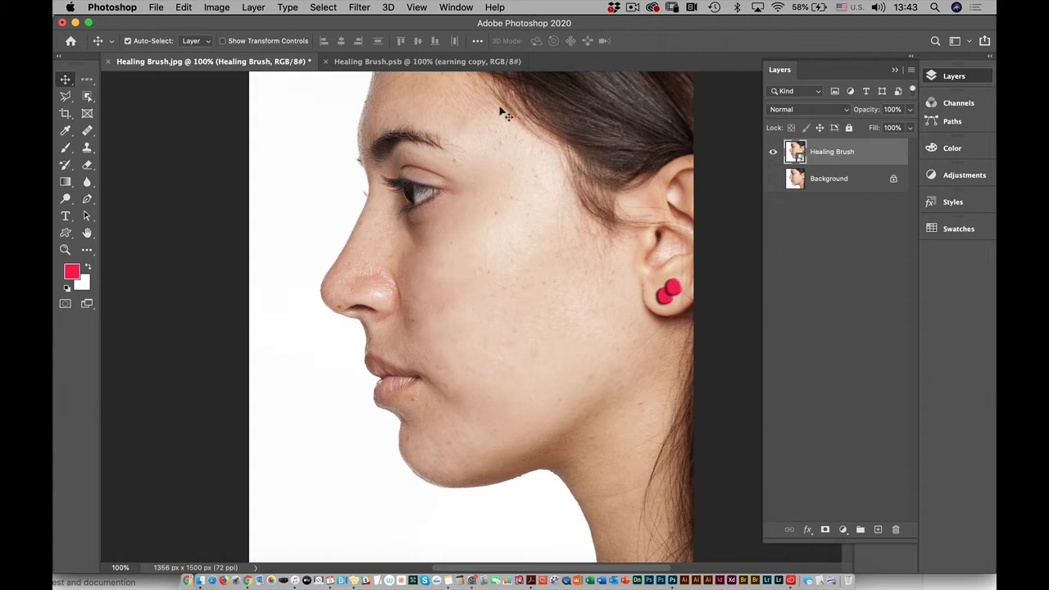
Hide both earring dot layers in the smart object's contents, and save the change back to Healing Brush.jpg.
{"action": "left_click", "coordinate": [393, 62]}
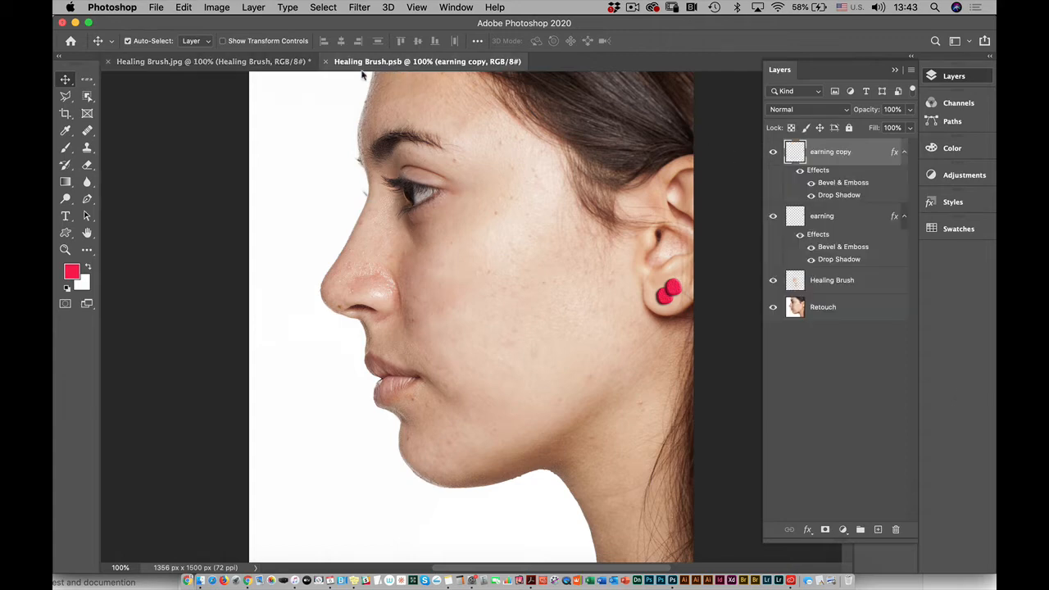
{"action": "left_click", "coordinate": [773, 152]}
{"action": "left_click", "coordinate": [773, 217]}
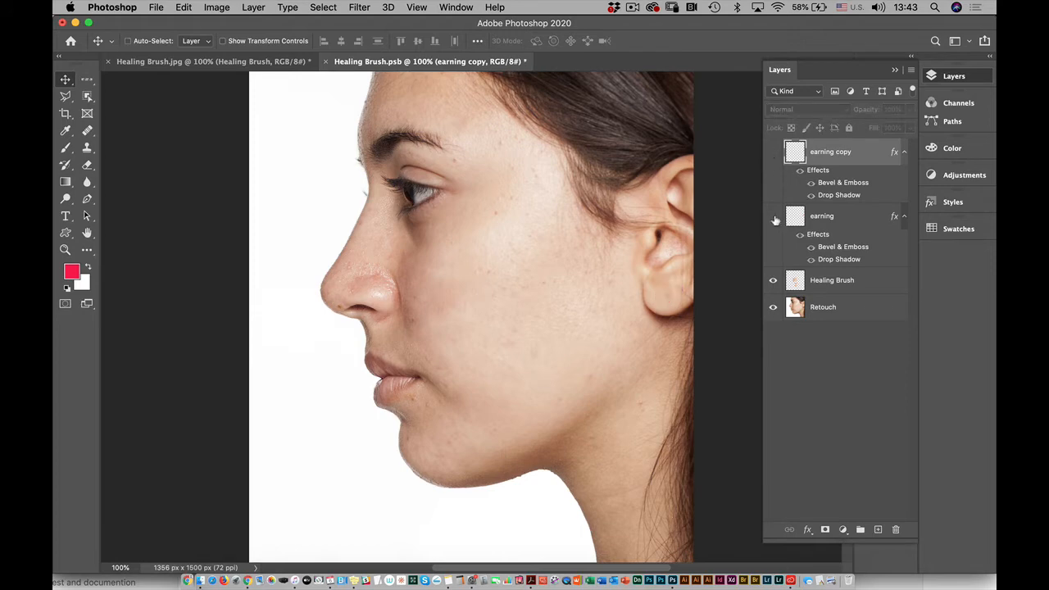
{"action": "key", "text": "super+s"}
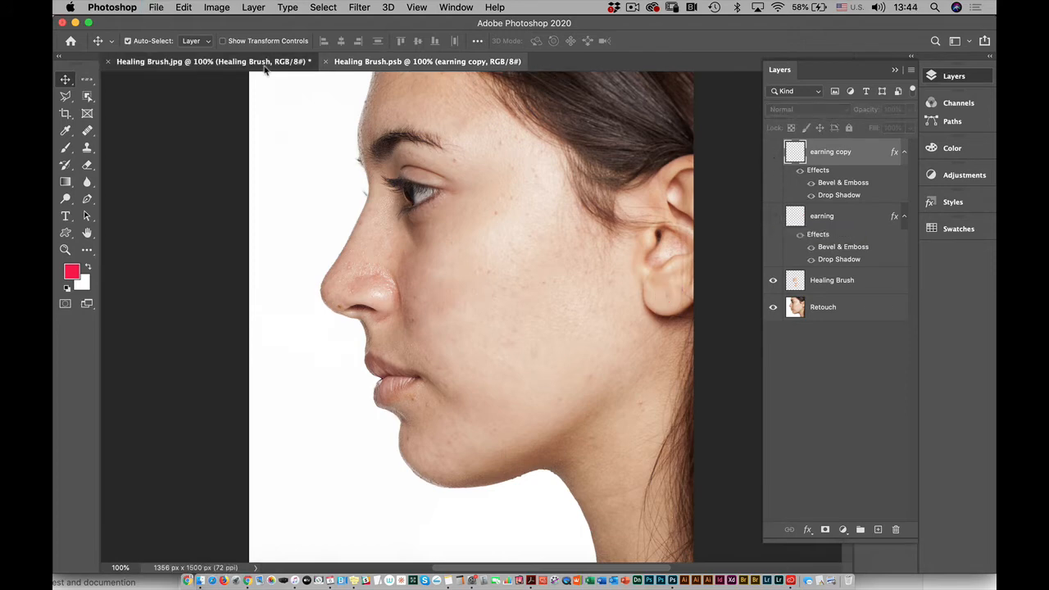
{"action": "left_click", "coordinate": [266, 65]}
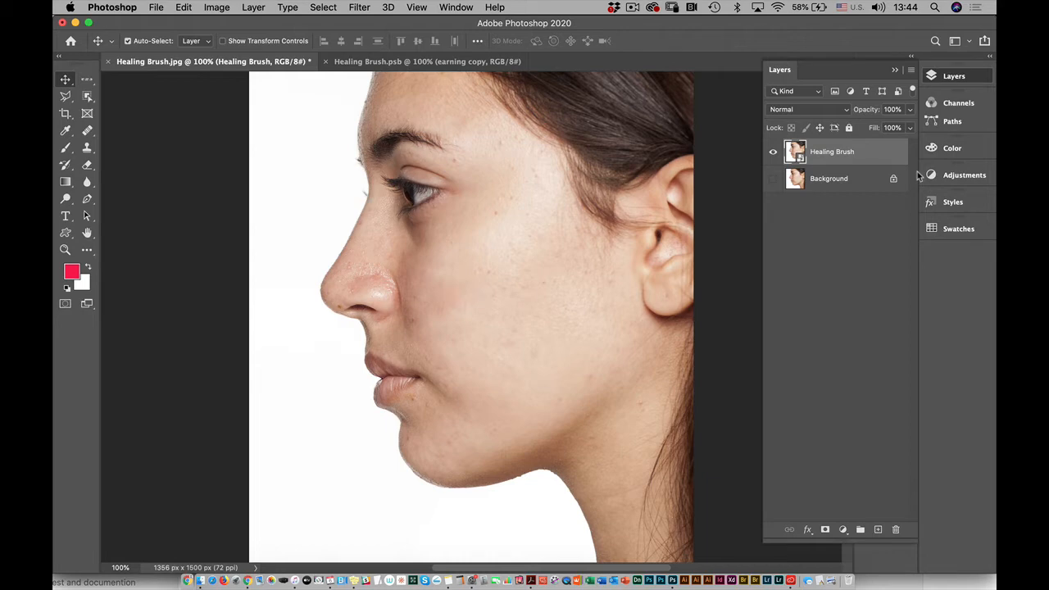
Reopen the Healing Brush smart object's contents to review its layers, and return to Healing Brush.jpg.
{"action": "left_click", "coordinate": [359, 7]}
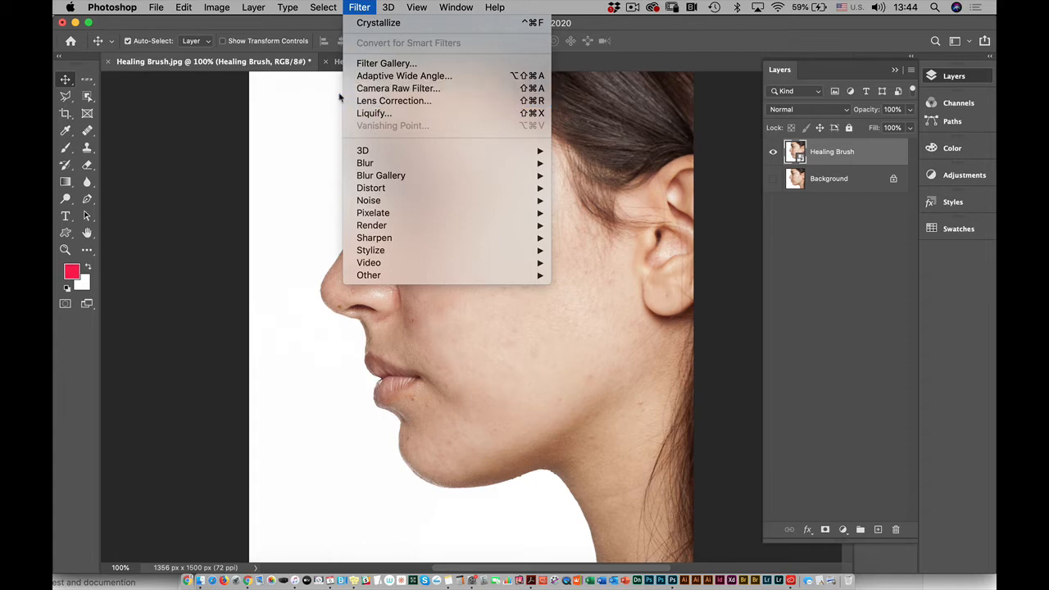
{"action": "left_click", "coordinate": [294, 108]}
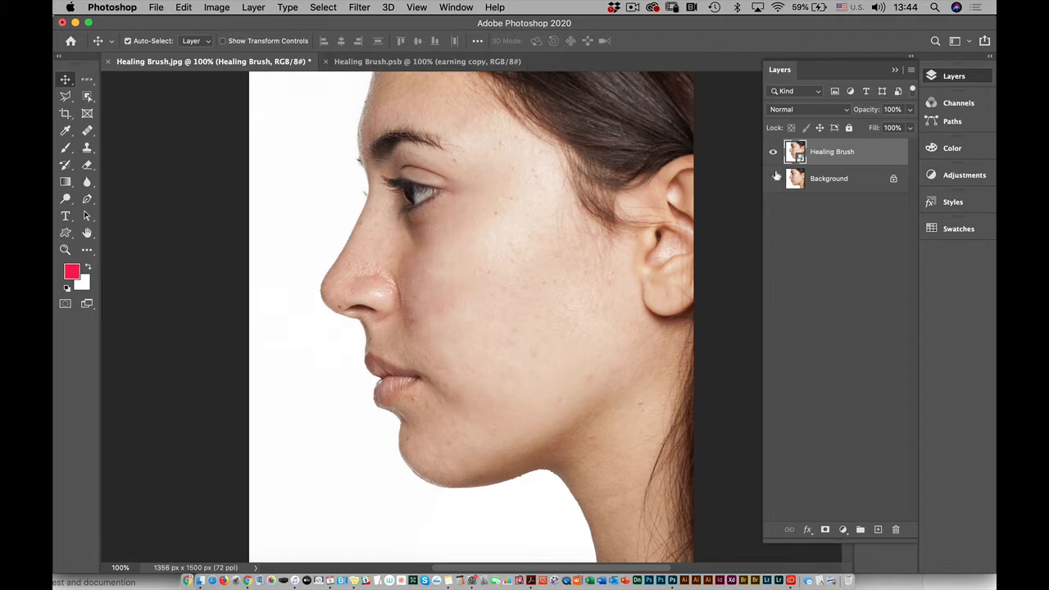
{"action": "double_click", "coordinate": [801, 159]}
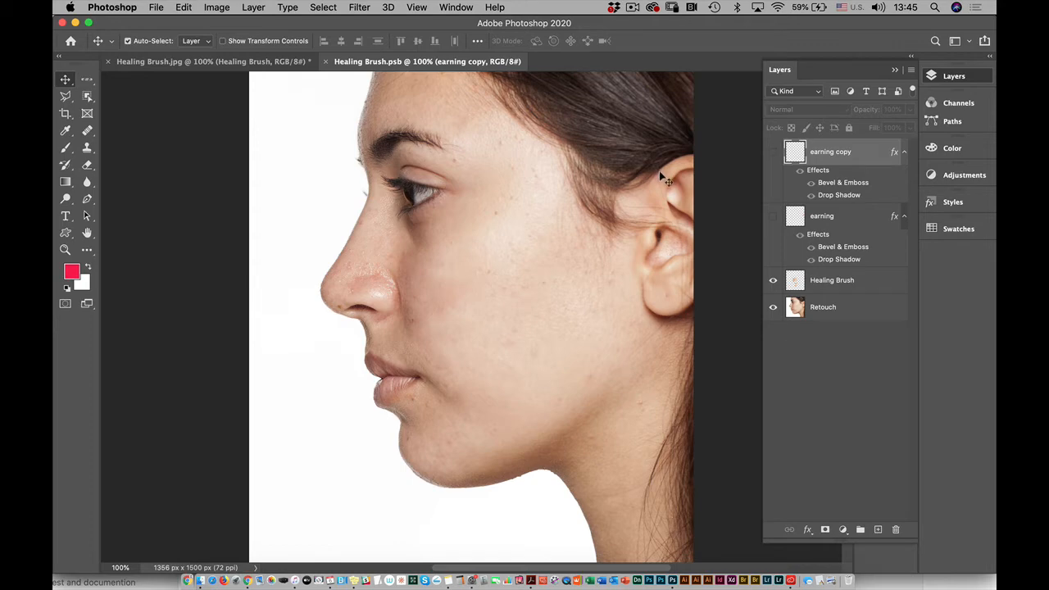
{"action": "key", "text": "super"}
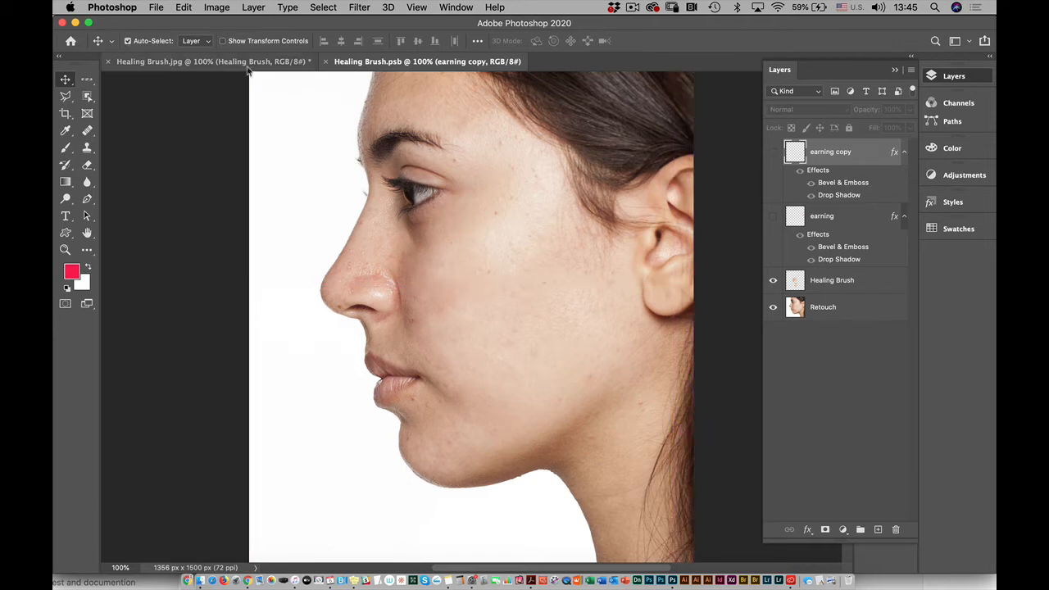
{"action": "left_click", "coordinate": [205, 64]}
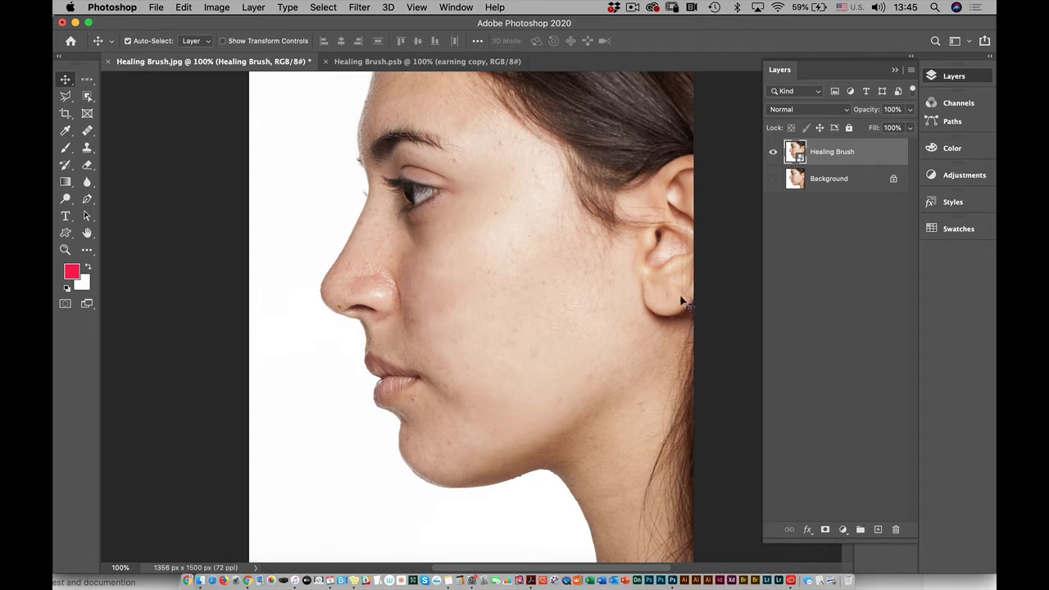
Save the document on the computer as Healing Brush.psd in Photoshop format, with layers and Maximize Compatibility kept on.
{"action": "left_click", "coordinate": [156, 7]}
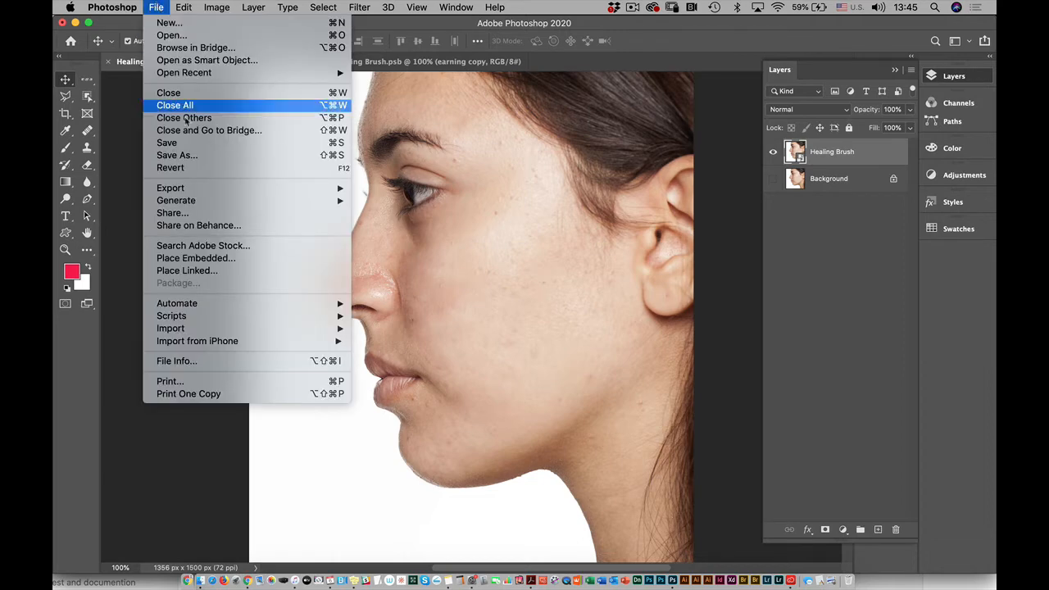
{"action": "left_click", "coordinate": [185, 160]}
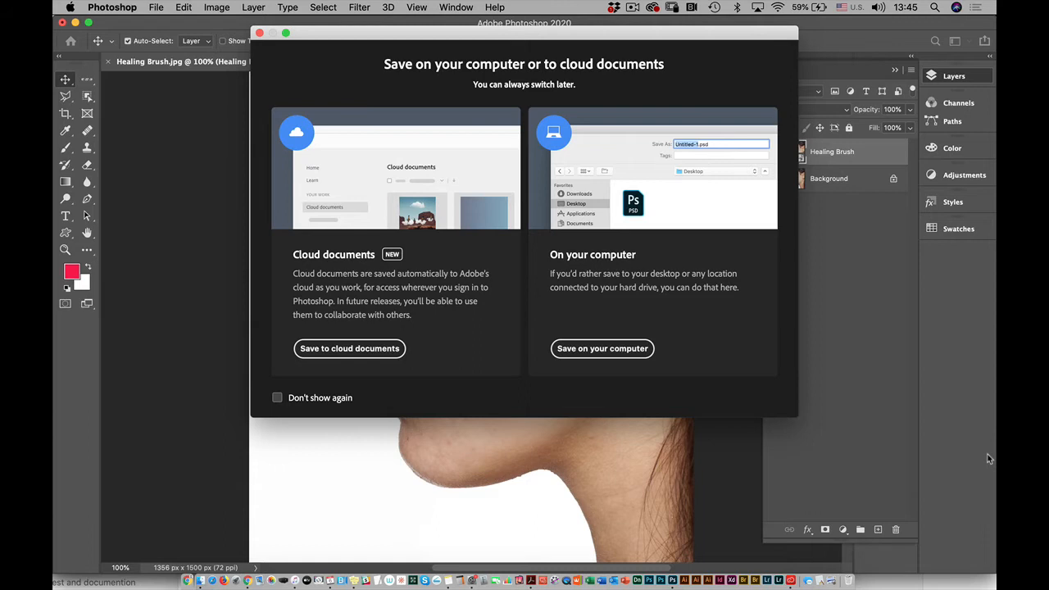
{"action": "left_click", "coordinate": [584, 350]}
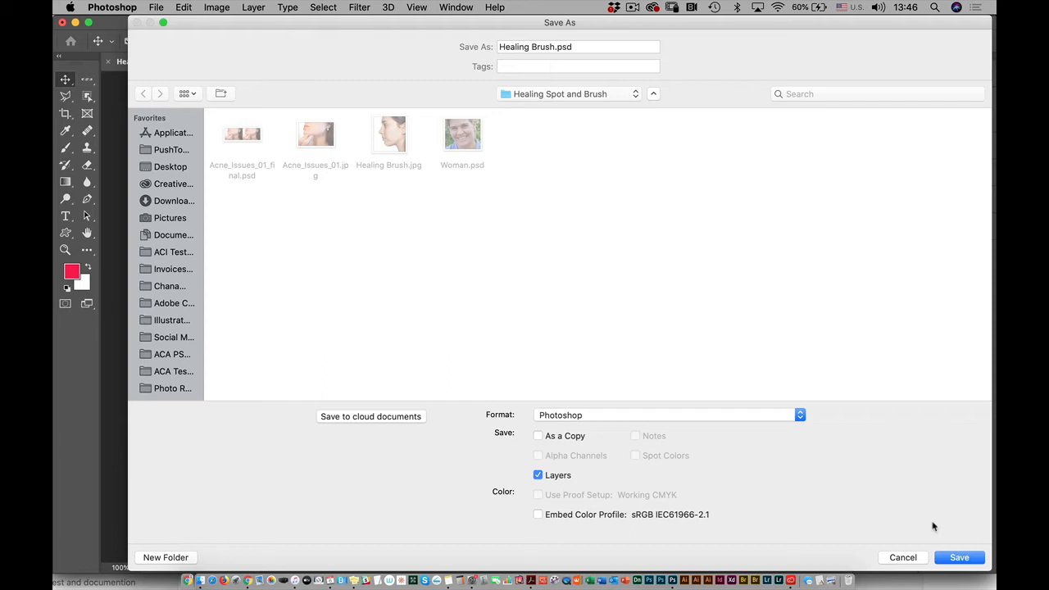
{"action": "left_click", "coordinate": [962, 557]}
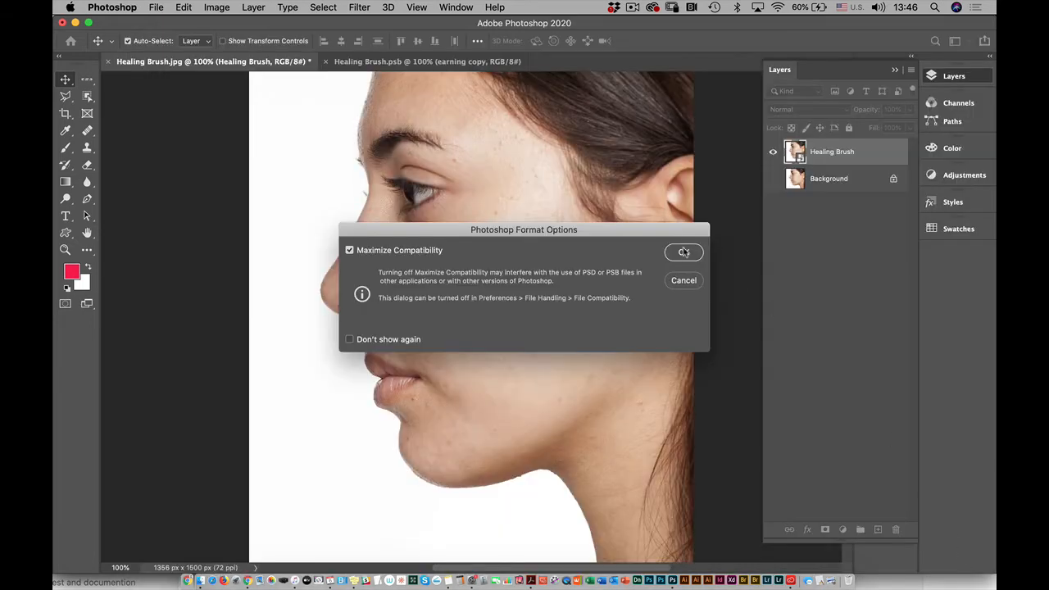
{"action": "left_click", "coordinate": [684, 252]}
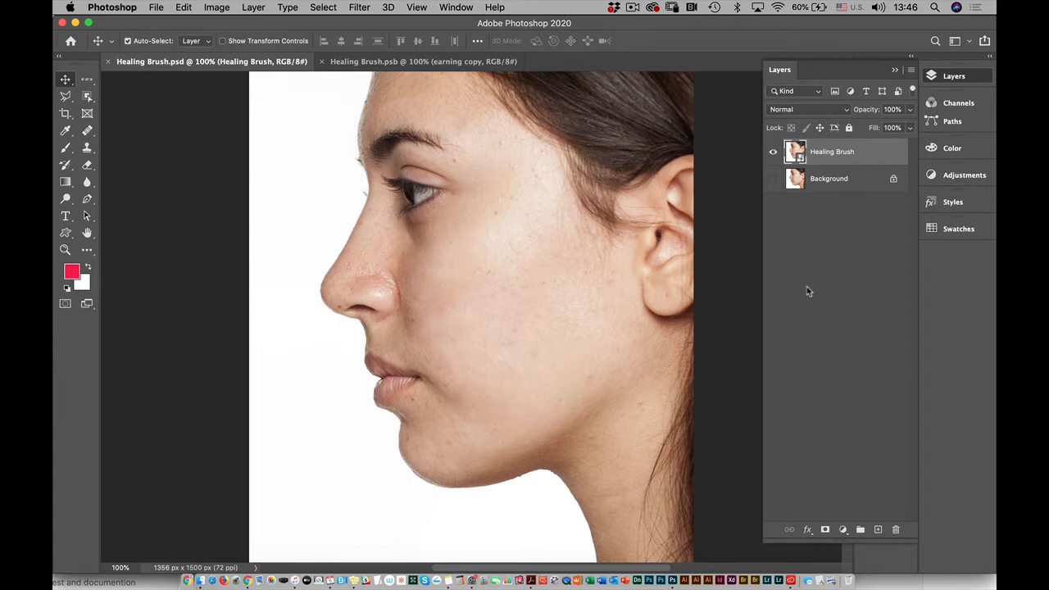
Start the Camera Raw Filter on the Healing Brush smart object and turn off its highlight clipping warning.
{"action": "left_click", "coordinate": [360, 7]}
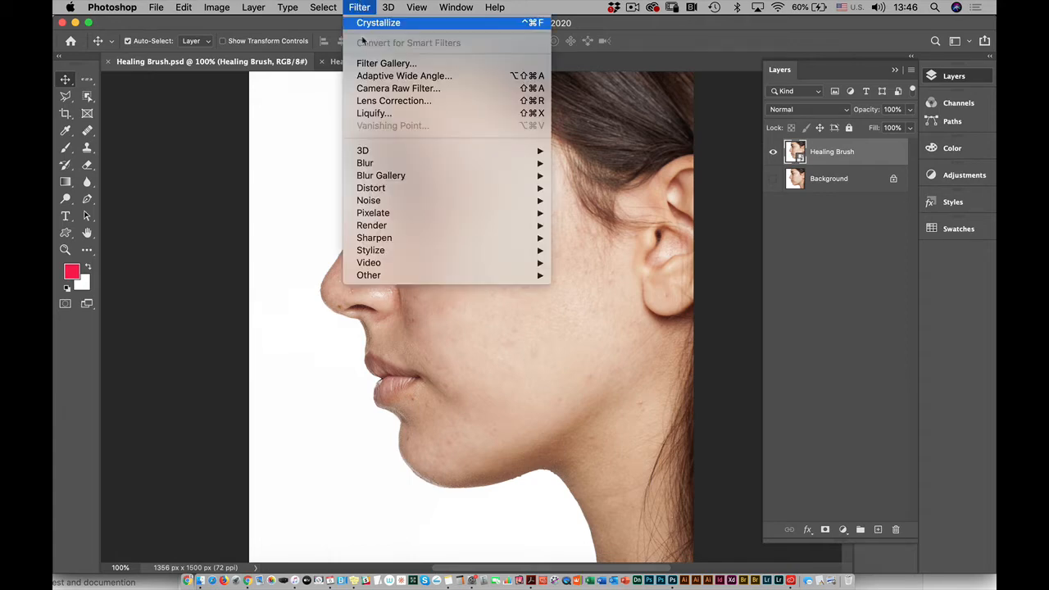
{"action": "left_click", "coordinate": [371, 89]}
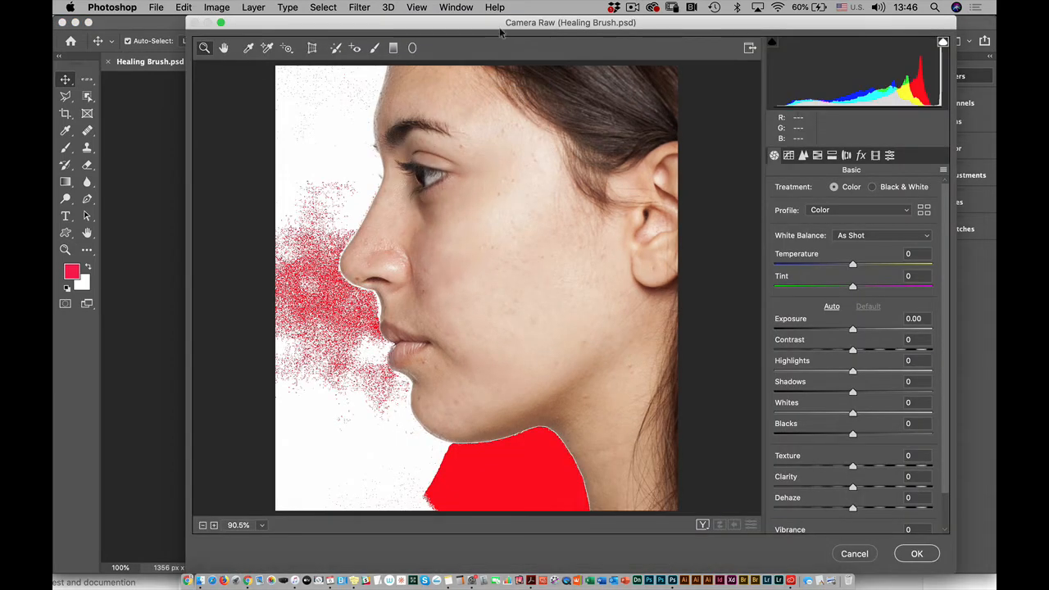
{"action": "left_click_drag", "start_coordinate": [496, 25], "coordinate": [430, 25]}
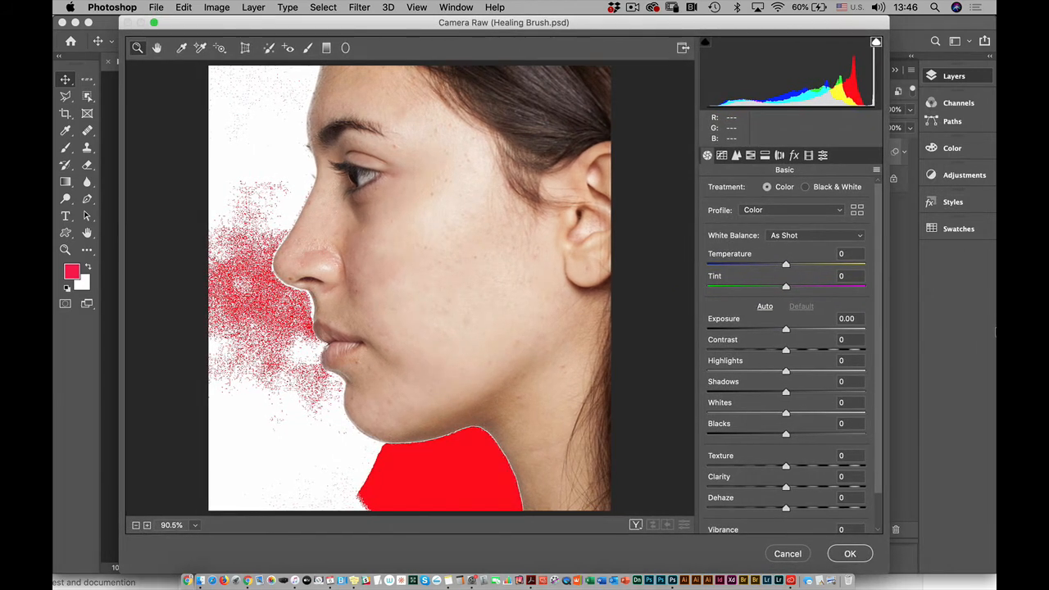
{"action": "left_click", "coordinate": [876, 43]}
{"action": "left_click", "coordinate": [877, 44]}
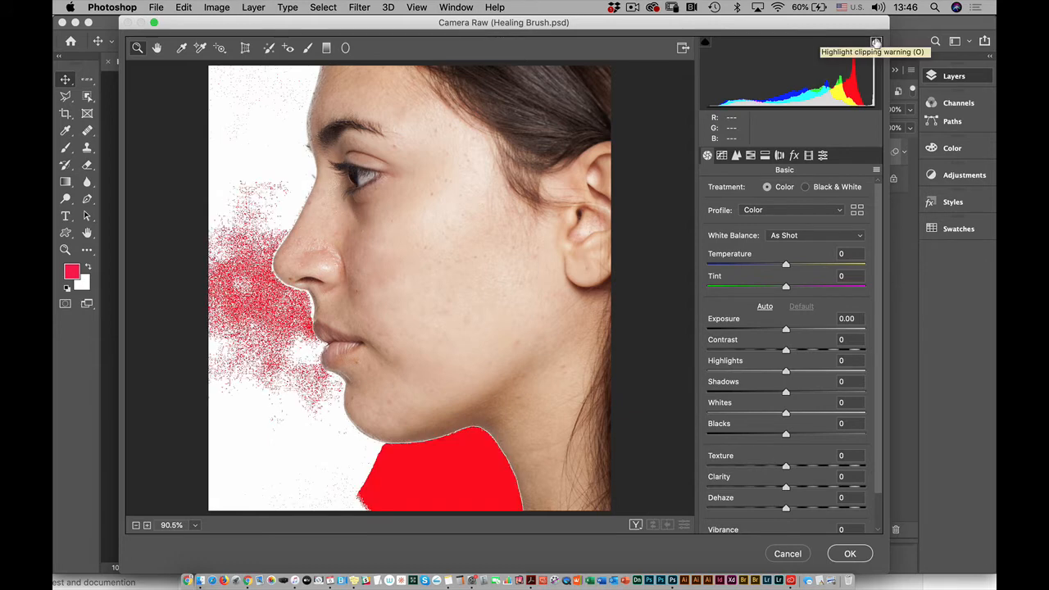
{"action": "left_click", "coordinate": [877, 43]}
{"action": "left_click", "coordinate": [876, 42]}
{"action": "left_click", "coordinate": [876, 42]}
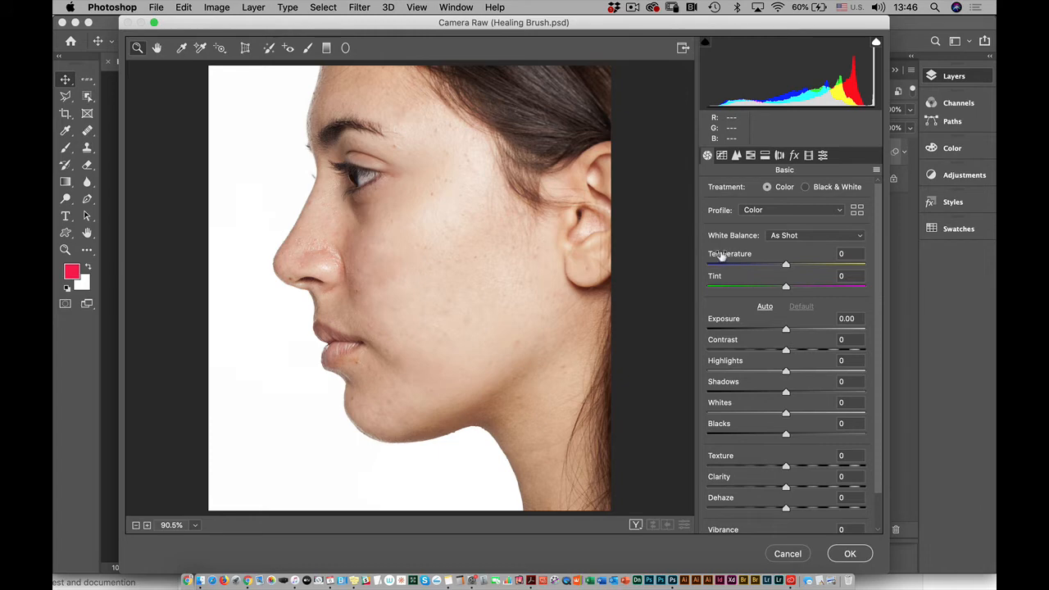
Apply the Camera Raw Filter with Temperature +12, Exposure -0.08, Texture -49 and Clarity -38.
{"action": "left_click_drag", "start_coordinate": [731, 257], "coordinate": [755, 265]}
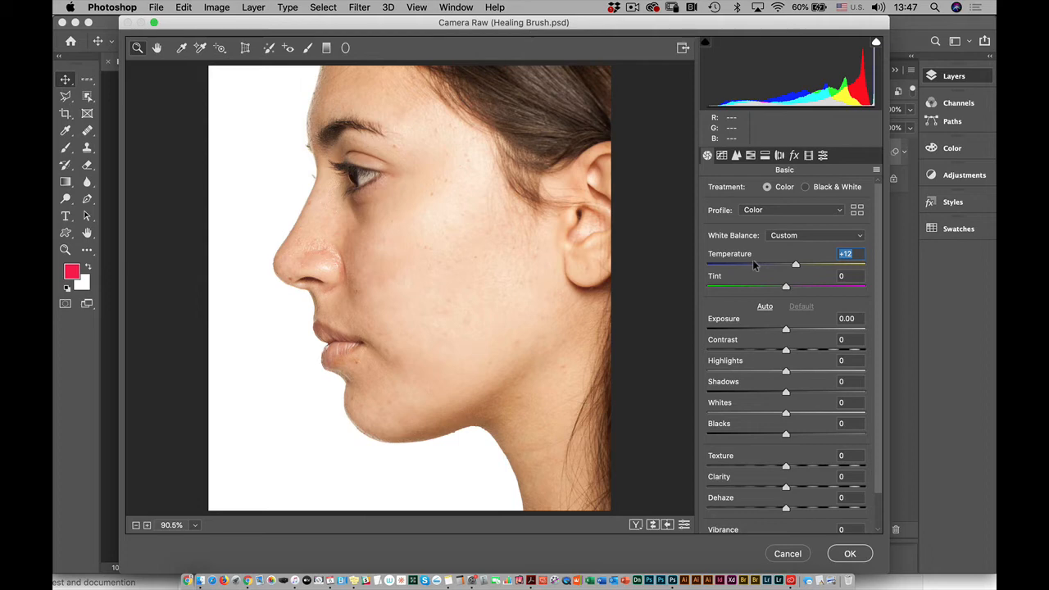
{"action": "left_click", "coordinate": [721, 324]}
{"action": "left_click_drag", "start_coordinate": [721, 324], "coordinate": [725, 325]}
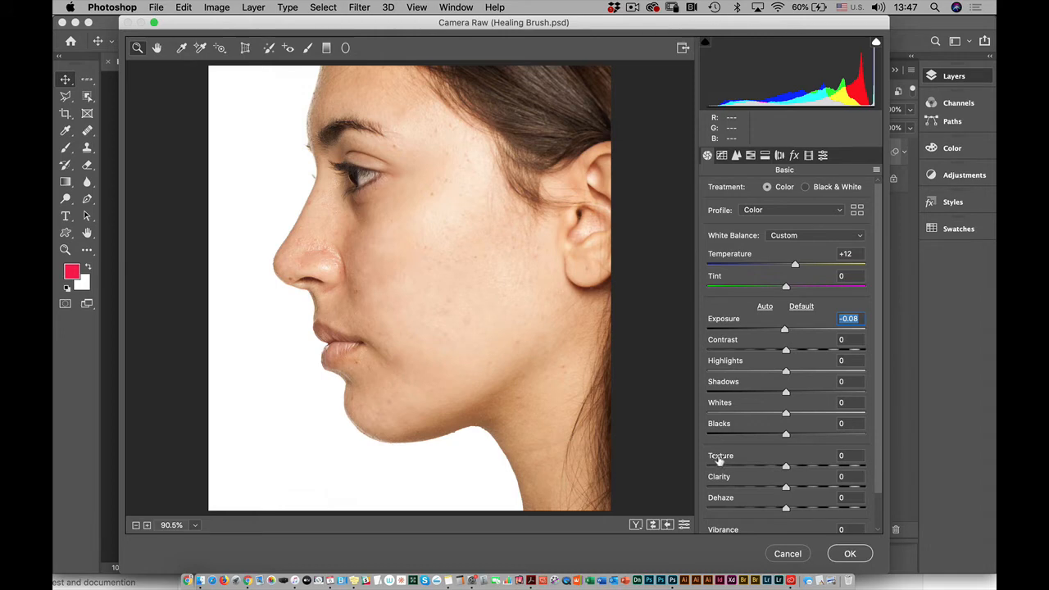
{"action": "mouse_move", "coordinate": [721, 461]}
{"action": "left_mouse_down"}
{"action": "mouse_move", "coordinate": [785, 451]}
{"action": "mouse_move", "coordinate": [699, 456]}
{"action": "mouse_move", "coordinate": [844, 466]}
{"action": "mouse_move", "coordinate": [687, 467]}
{"action": "mouse_move", "coordinate": [742, 457]}
{"action": "mouse_move", "coordinate": [717, 457]}
{"action": "mouse_move", "coordinate": [741, 456]}
{"action": "mouse_move", "coordinate": [727, 459]}
{"action": "left_mouse_up"}
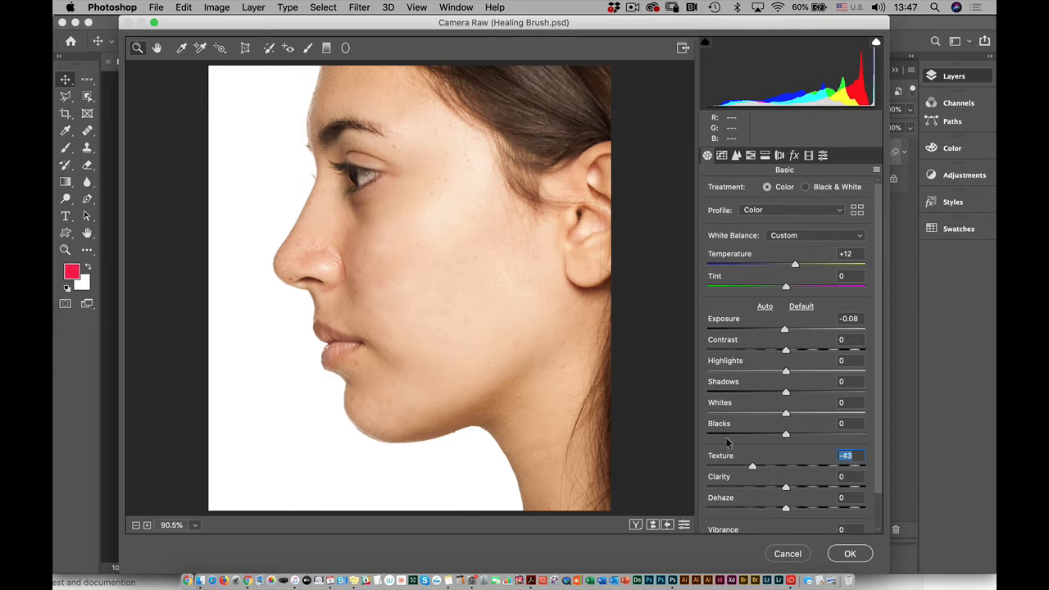
{"action": "left_click_drag", "start_coordinate": [718, 459], "coordinate": [721, 481]}
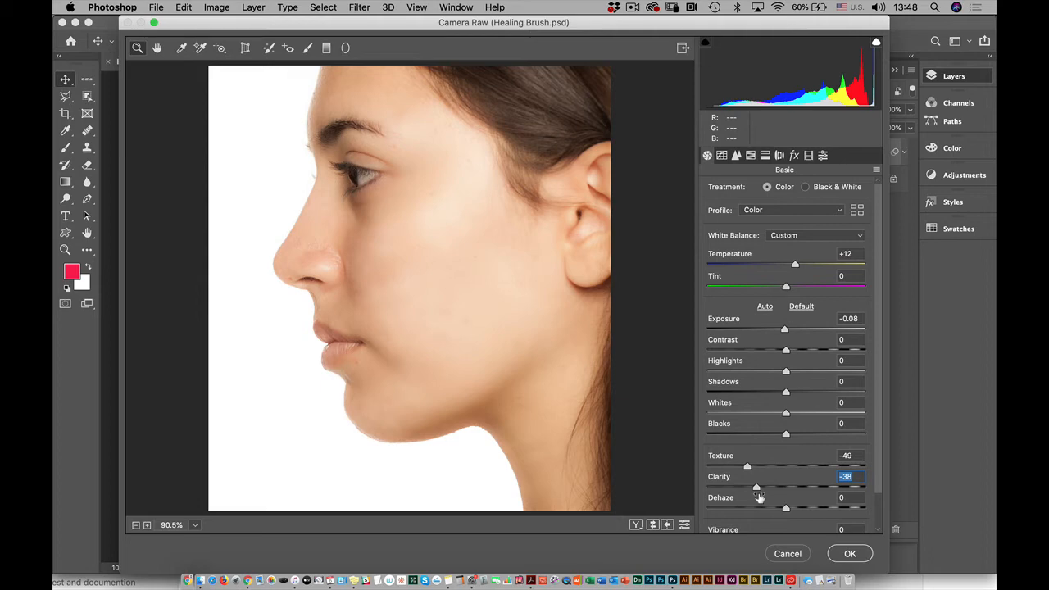
{"action": "left_click", "coordinate": [850, 553]}
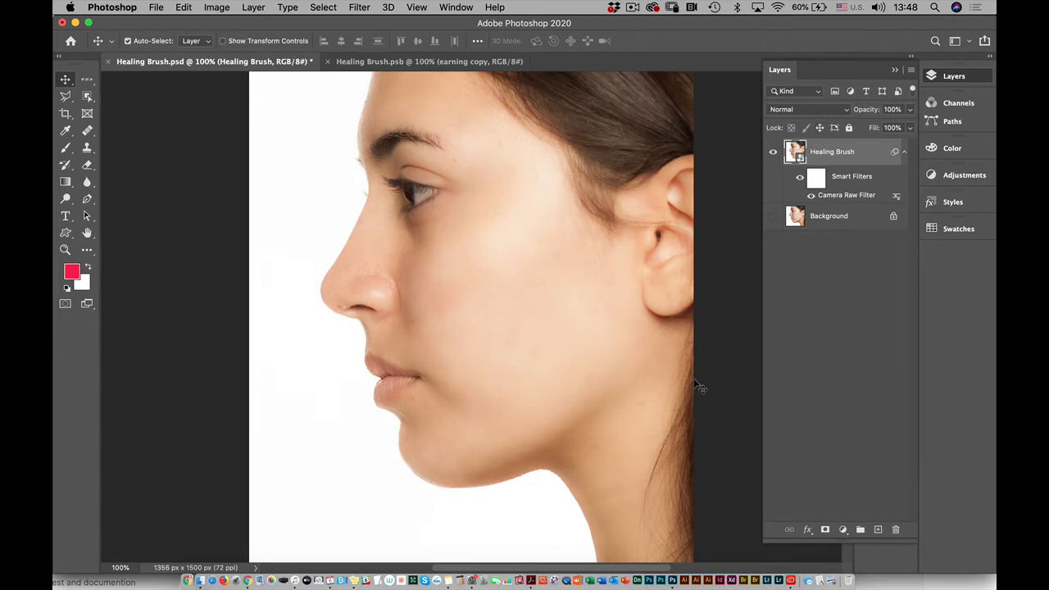
Toggle the Camera Raw Filter's visibility off and on to compare the portrait before and after softening.
{"action": "left_click", "coordinate": [811, 197]}
{"action": "left_click", "coordinate": [811, 197]}
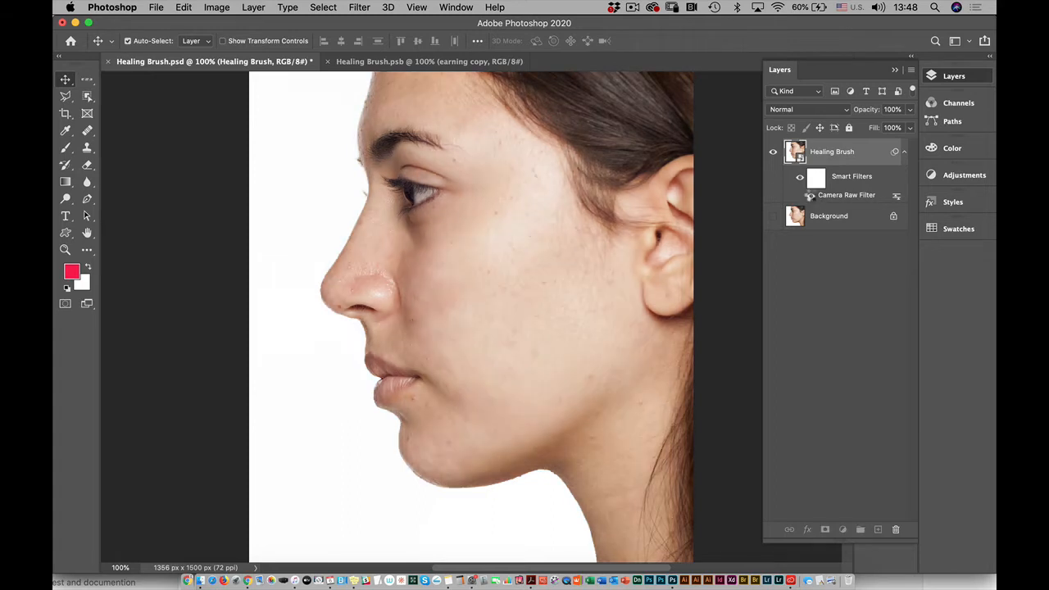
{"action": "left_click", "coordinate": [811, 197]}
{"action": "left_click", "coordinate": [811, 196]}
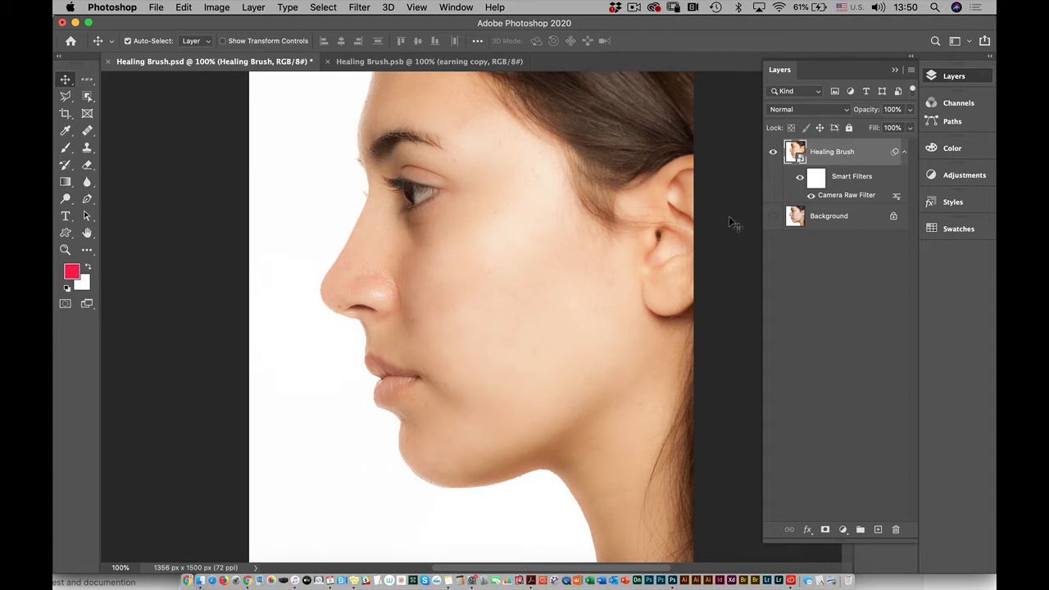
Select the smart filter mask and examine the softened skin from the eye to the chin at 200%.
{"action": "left_click", "coordinate": [818, 177]}
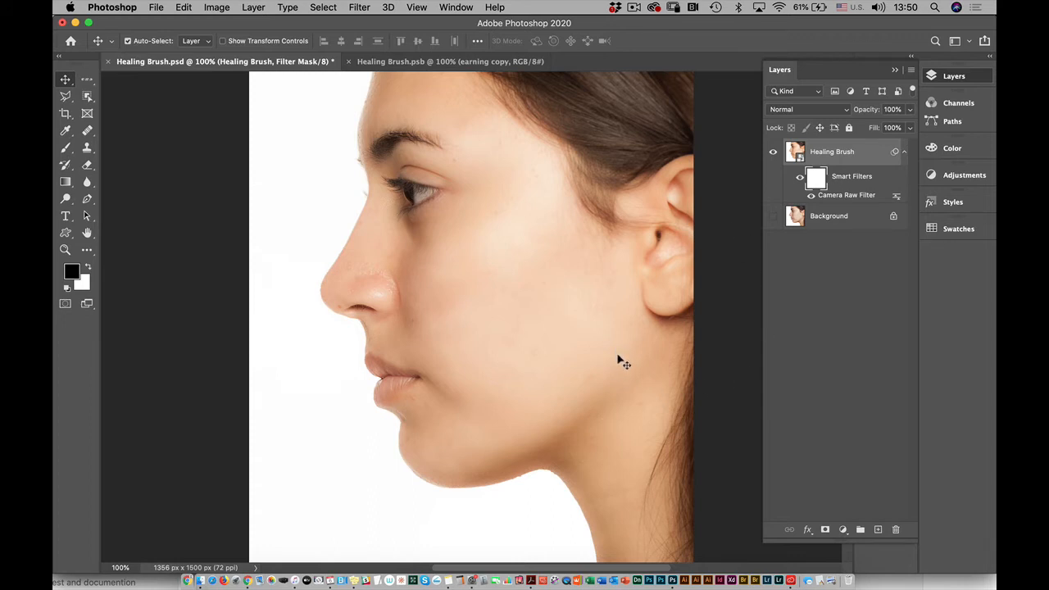
{"action": "key", "text": "super"}
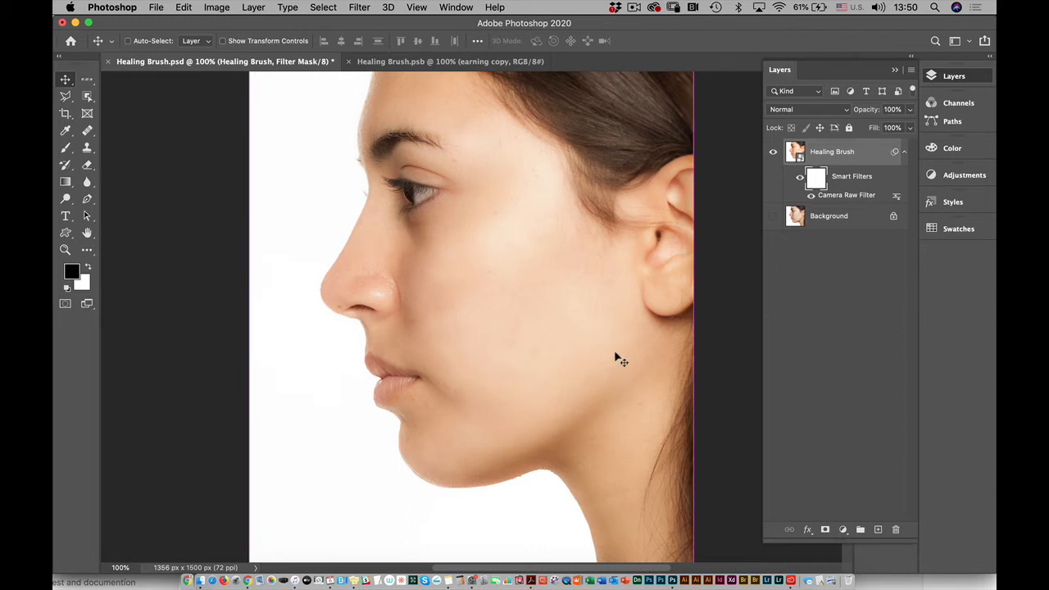
{"action": "key", "text": "super+plus"}
{"action": "key", "text": "space"}
{"action": "left_click_drag", "start_coordinate": [522, 298], "coordinate": [523, 463]}
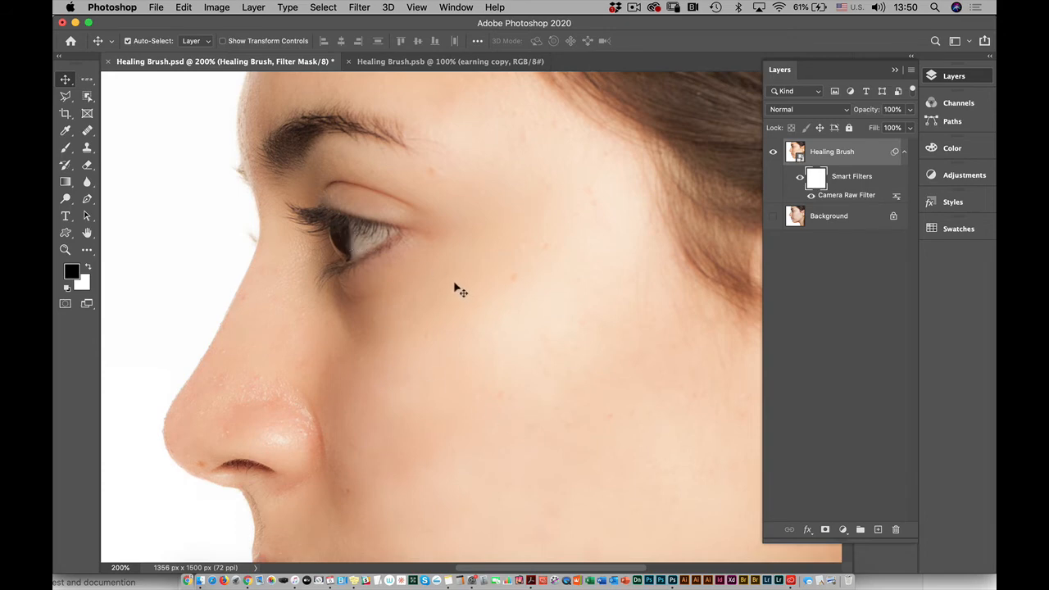
{"action": "left_click_drag", "start_coordinate": [504, 336], "coordinate": [500, 73]}
{"action": "left_click_drag", "start_coordinate": [511, 311], "coordinate": [514, 296]}
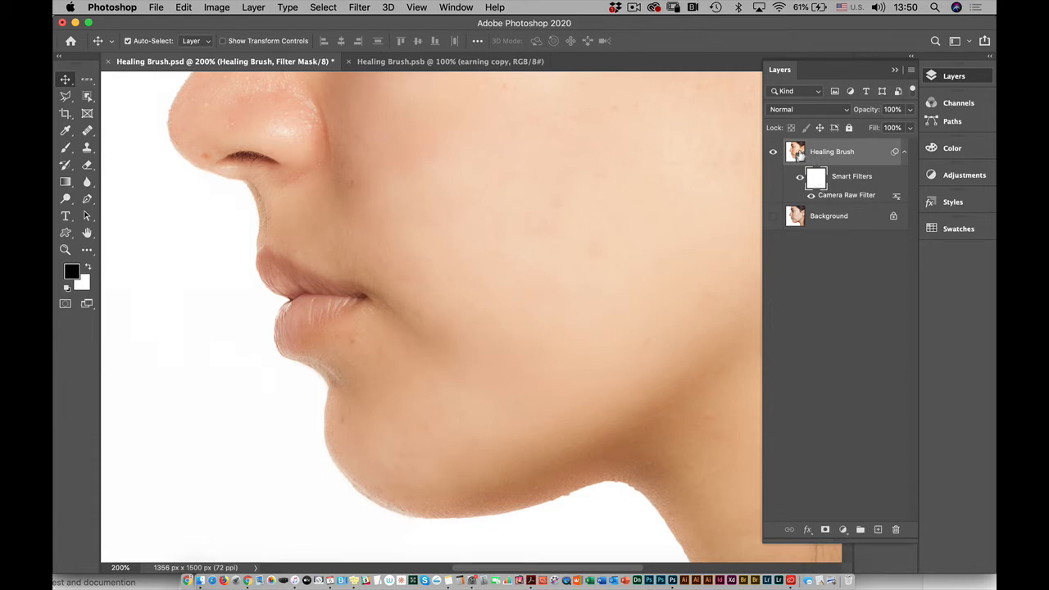
Target the smart filter mask and set up a Soft Round brush with 0% hardness and a size of 79 px.
{"action": "left_click", "coordinate": [796, 154]}
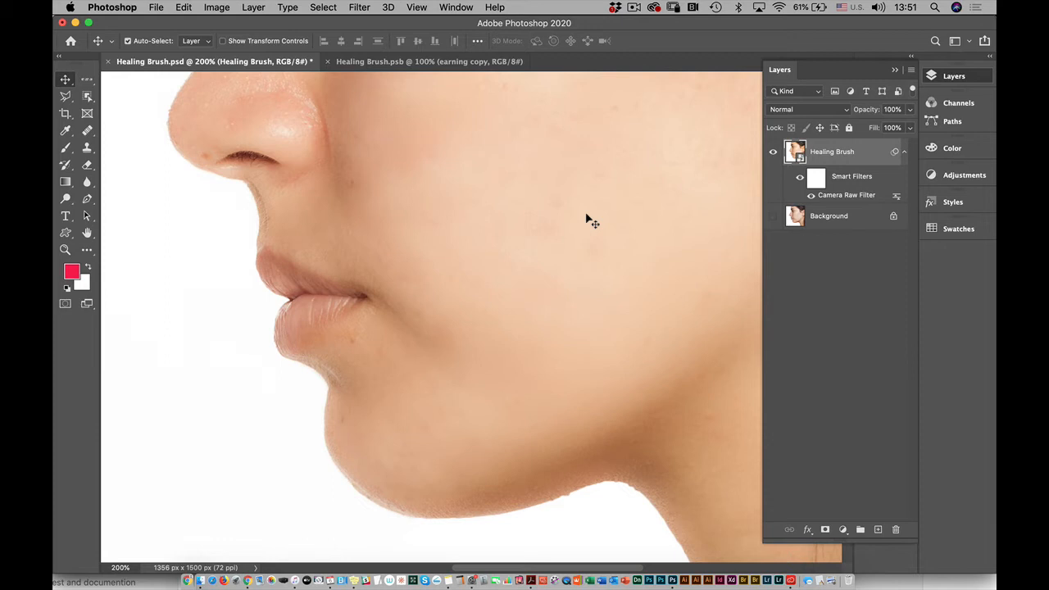
{"action": "left_click", "coordinate": [816, 179]}
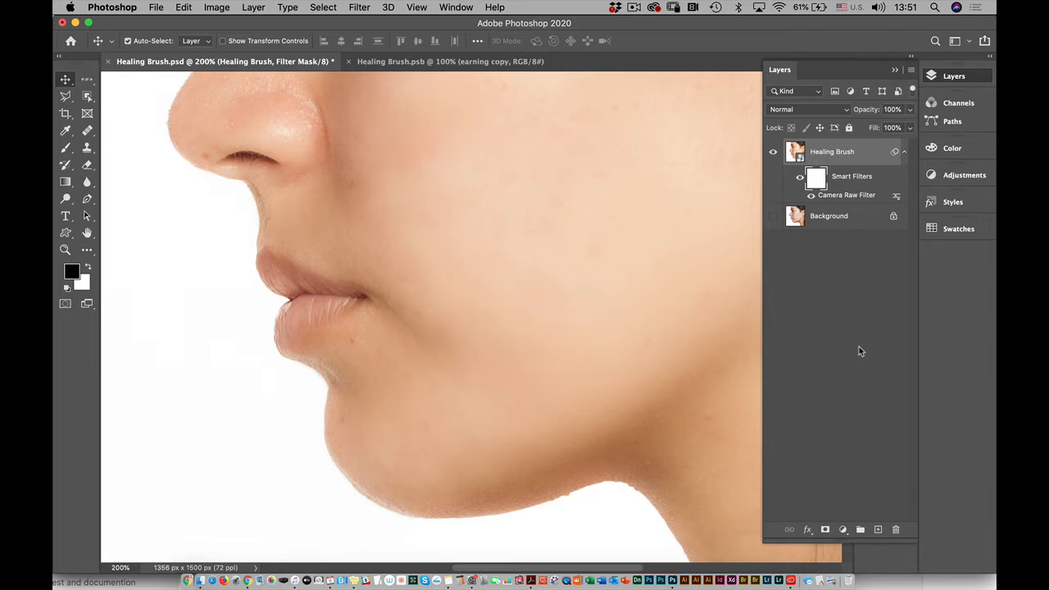
{"action": "left_click", "coordinate": [67, 149]}
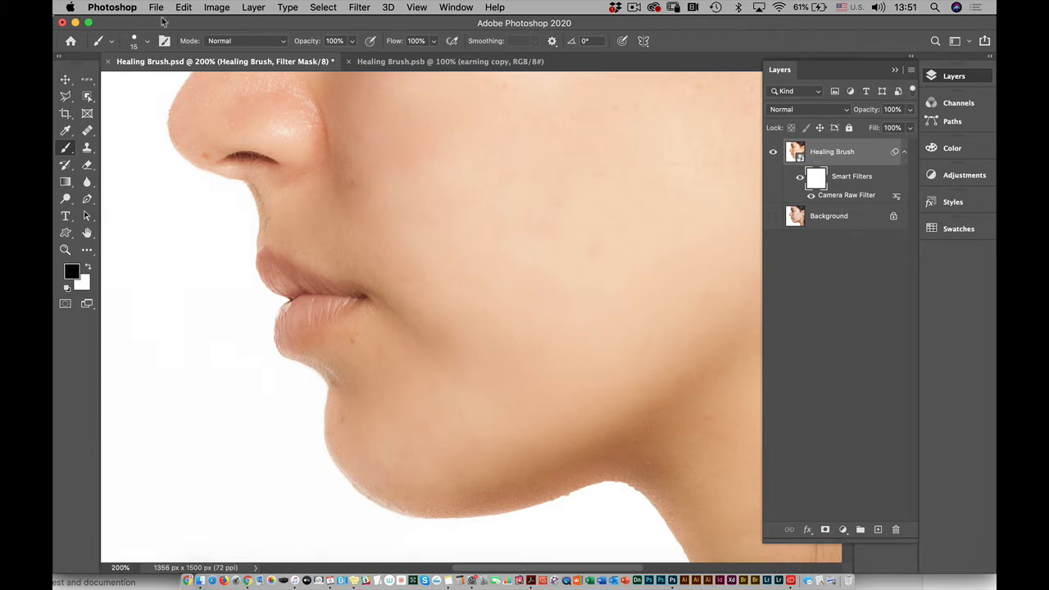
{"action": "left_click", "coordinate": [147, 42]}
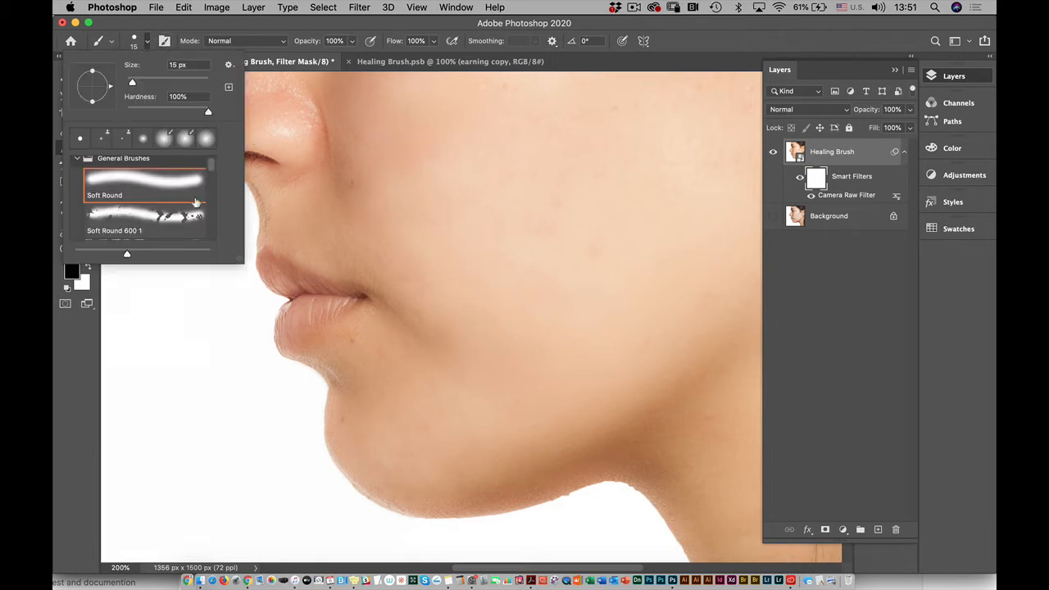
{"action": "left_click", "coordinate": [163, 191]}
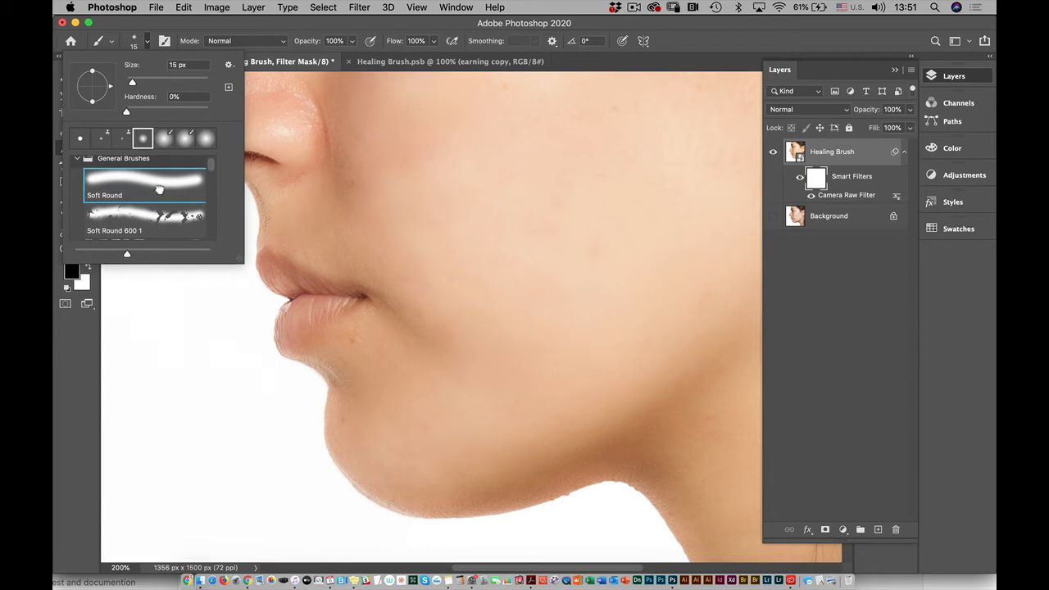
{"action": "left_click_drag", "start_coordinate": [133, 82], "coordinate": [159, 83]}
{"action": "left_click", "coordinate": [189, 25]}
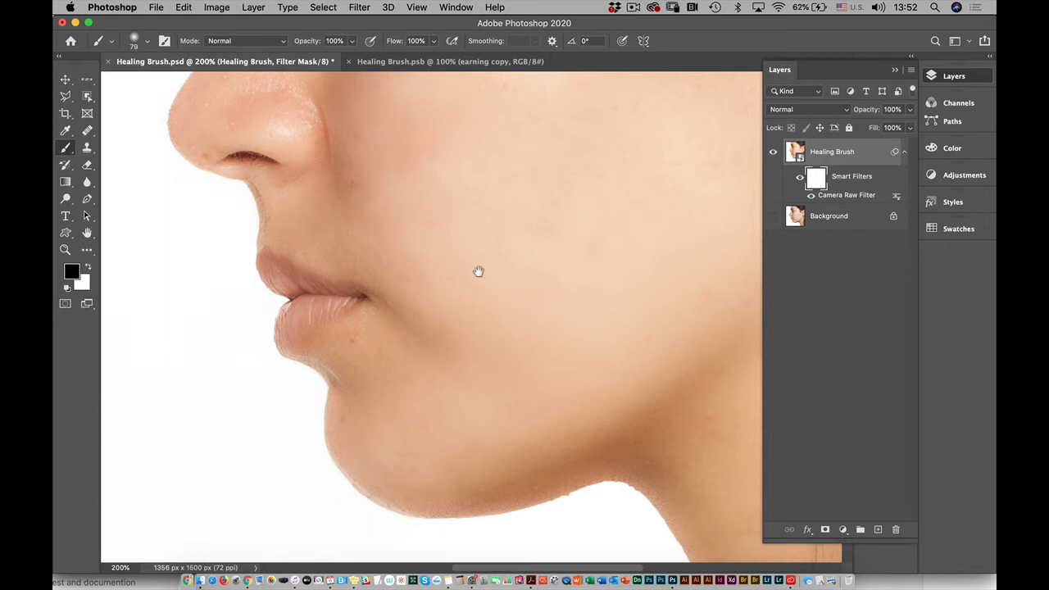
Paint black on the filter mask over the eye, lashes and eyebrow with a 50 px brush to remove the softening there.
{"action": "scroll", "coordinate": [478, 271], "scroll_direction": "up", "scroll_amount": 10}
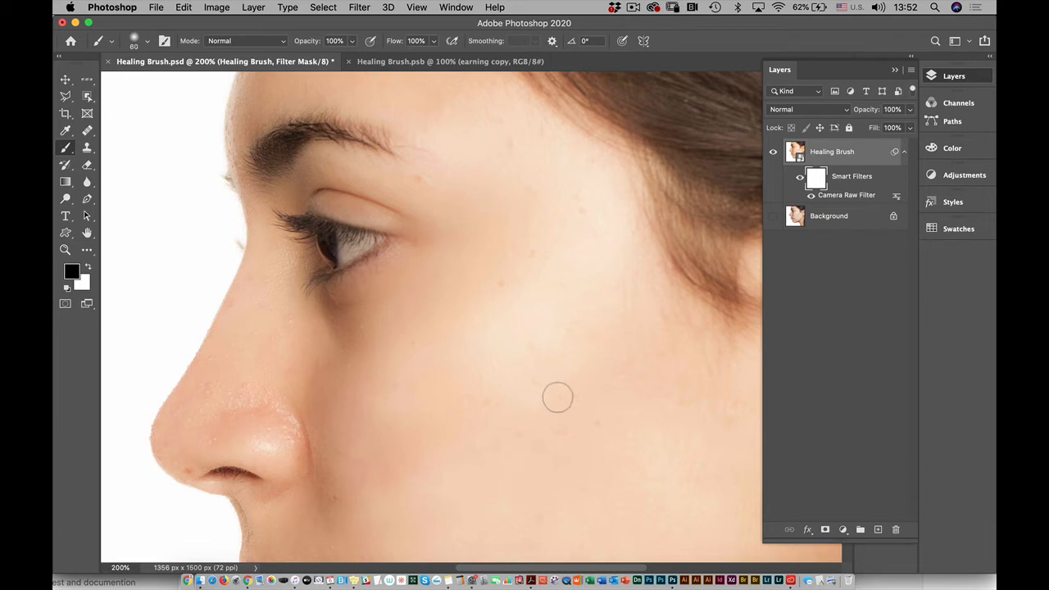
{"action": "key", "text": "bracketleft"}
{"action": "key", "text": "bracketleft"}
{"action": "key", "text": "bracketleft"}
{"action": "mouse_move", "coordinate": [328, 250]}
{"action": "left_mouse_down"}
{"action": "mouse_move", "coordinate": [371, 238]}
{"action": "mouse_move", "coordinate": [291, 223]}
{"action": "left_mouse_up"}
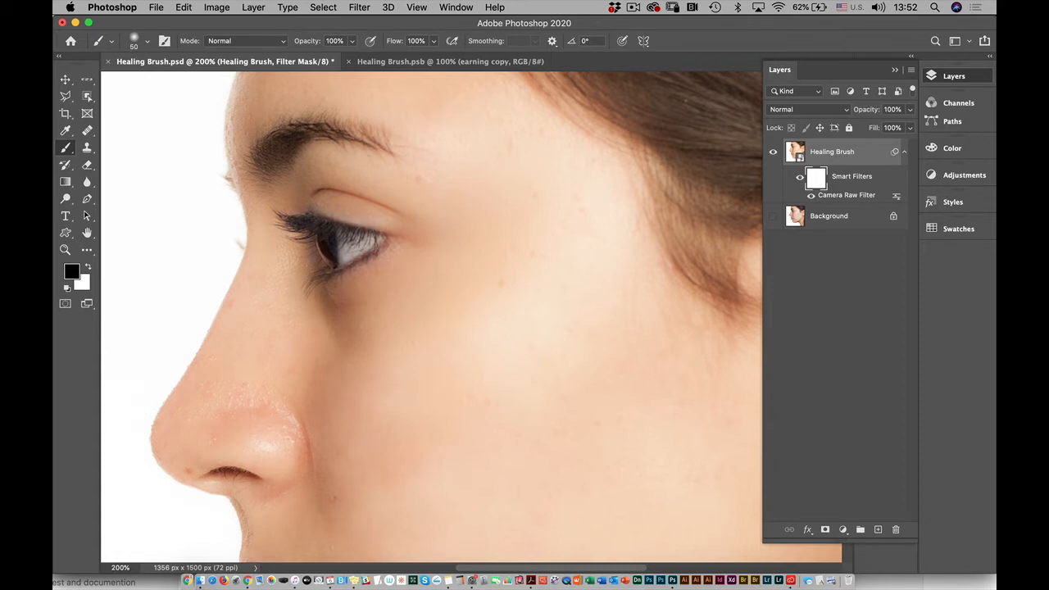
{"action": "left_click_drag", "start_coordinate": [313, 272], "coordinate": [302, 289]}
{"action": "mouse_move", "coordinate": [264, 168]}
{"action": "left_mouse_down"}
{"action": "mouse_move", "coordinate": [283, 141]}
{"action": "mouse_move", "coordinate": [336, 125]}
{"action": "mouse_move", "coordinate": [384, 149]}
{"action": "left_mouse_up"}
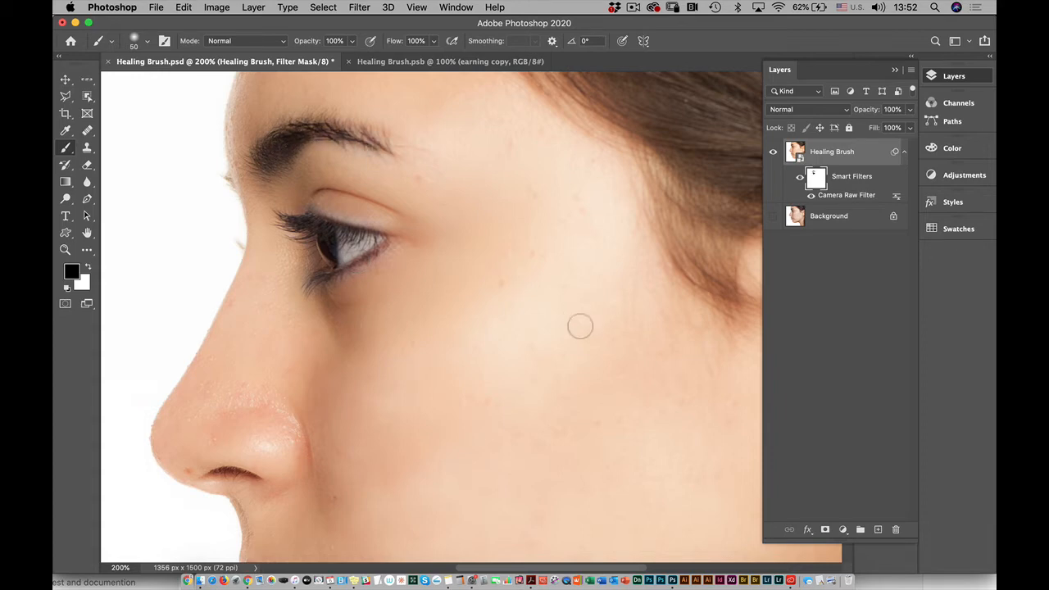
Paint black on the filter mask over the lips with a 50 px Soft Round brush to restore their detail.
{"action": "left_click_drag", "start_coordinate": [583, 404], "coordinate": [655, 131]}
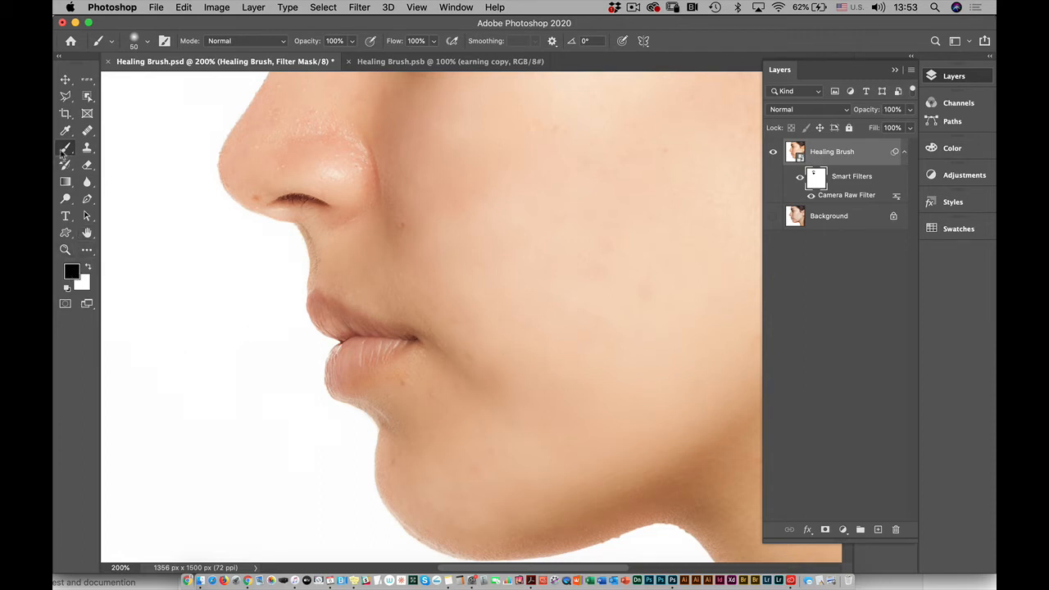
{"action": "left_click", "coordinate": [147, 41]}
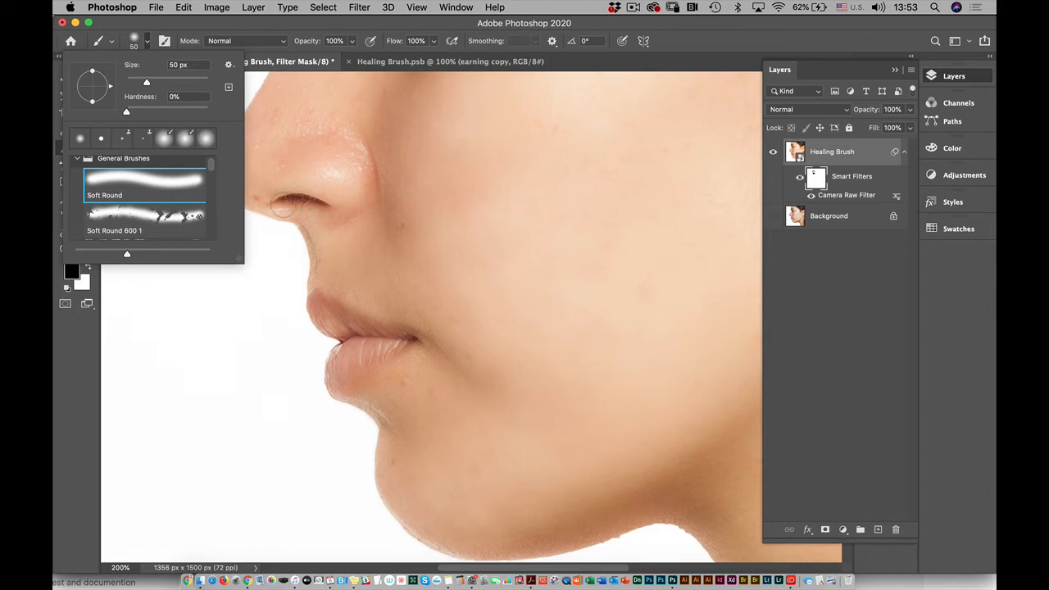
{"action": "left_click", "coordinate": [121, 187]}
{"action": "left_click", "coordinate": [204, 36]}
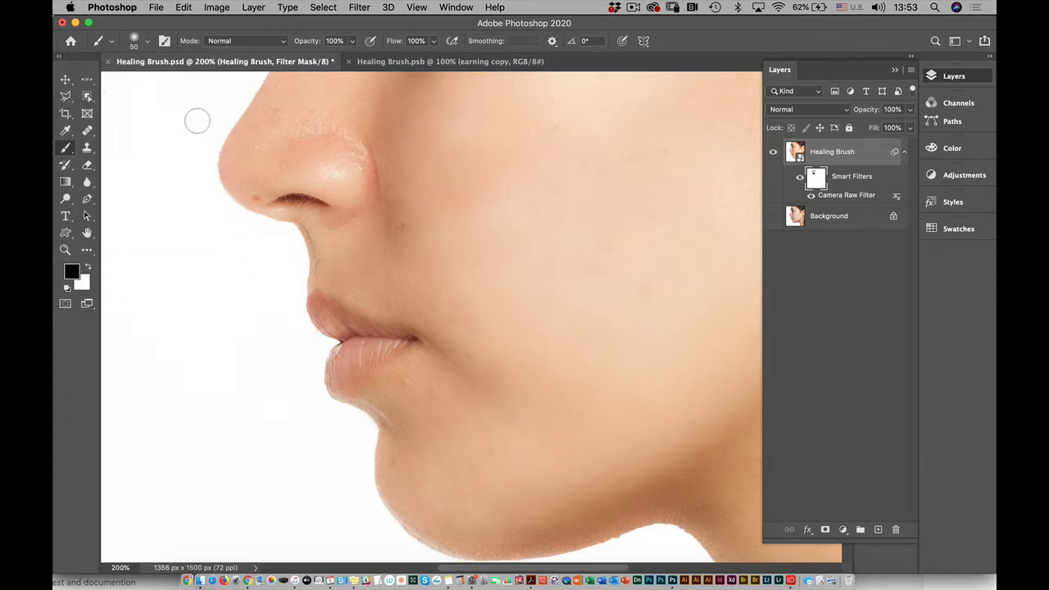
{"action": "mouse_move", "coordinate": [354, 354]}
{"action": "left_mouse_down"}
{"action": "mouse_move", "coordinate": [378, 352]}
{"action": "mouse_move", "coordinate": [336, 378]}
{"action": "mouse_move", "coordinate": [385, 326]}
{"action": "mouse_move", "coordinate": [345, 323]}
{"action": "mouse_move", "coordinate": [316, 301]}
{"action": "mouse_move", "coordinate": [337, 339]}
{"action": "mouse_move", "coordinate": [363, 348]}
{"action": "left_mouse_up"}
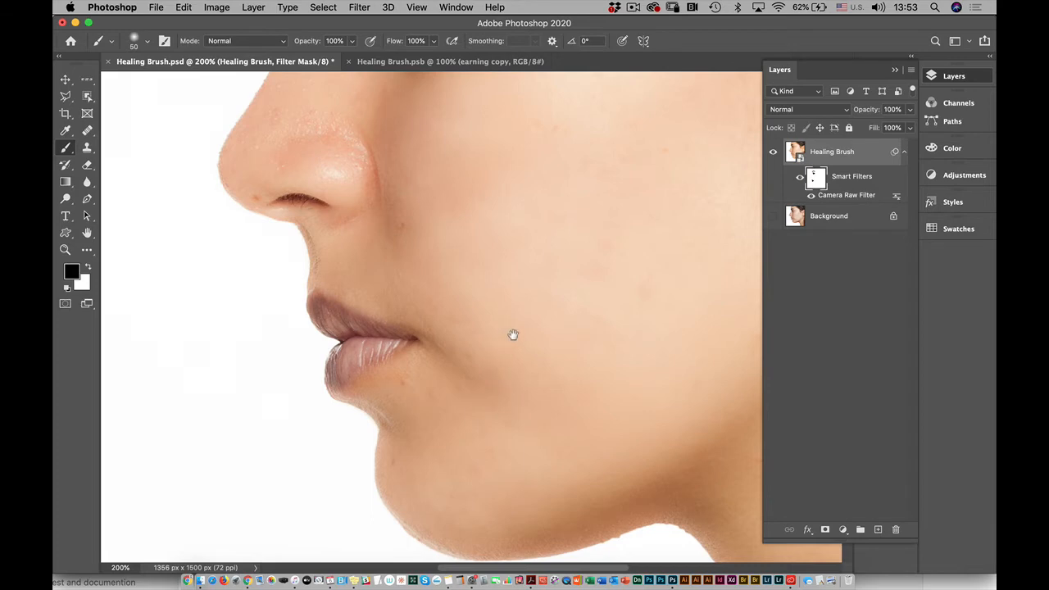
Paint black on the filter mask over the hair above the ear, enlarging the brush to 60 and 70 px.
{"action": "left_click_drag", "start_coordinate": [513, 334], "coordinate": [439, 492]}
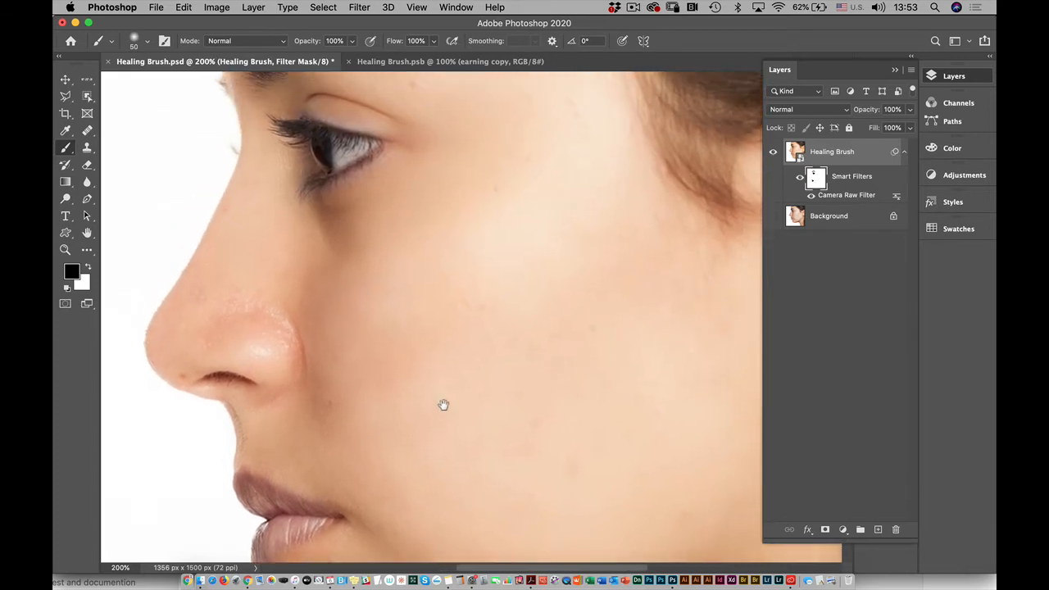
{"action": "mouse_move", "coordinate": [443, 405]}
{"action": "left_mouse_down"}
{"action": "mouse_move", "coordinate": [323, 546]}
{"action": "mouse_move", "coordinate": [331, 552]}
{"action": "mouse_move", "coordinate": [530, 468]}
{"action": "mouse_move", "coordinate": [442, 545]}
{"action": "mouse_move", "coordinate": [401, 555]}
{"action": "left_mouse_up"}
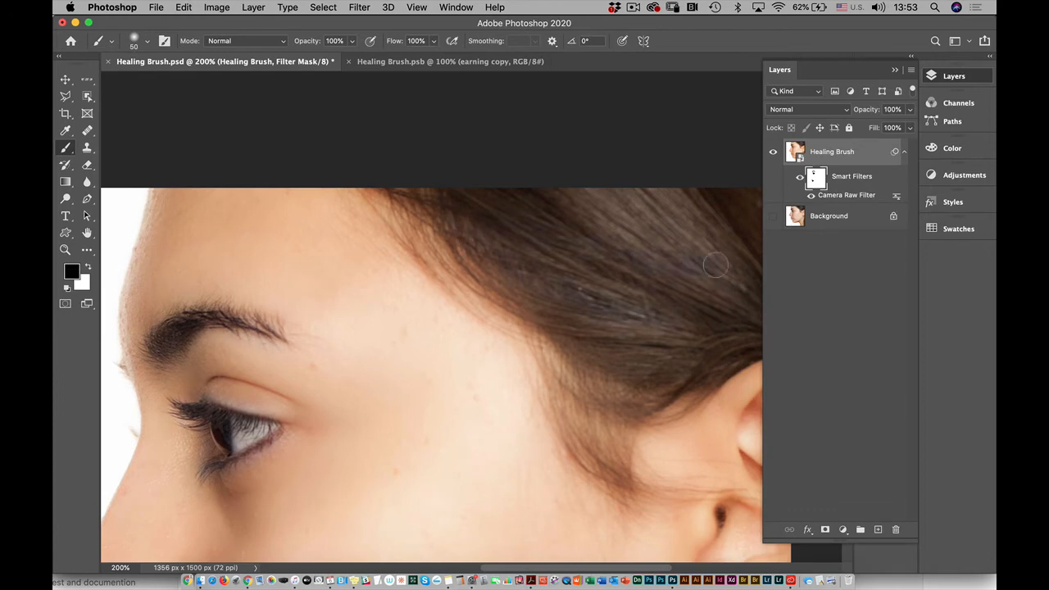
{"action": "key", "text": "bracketright"}
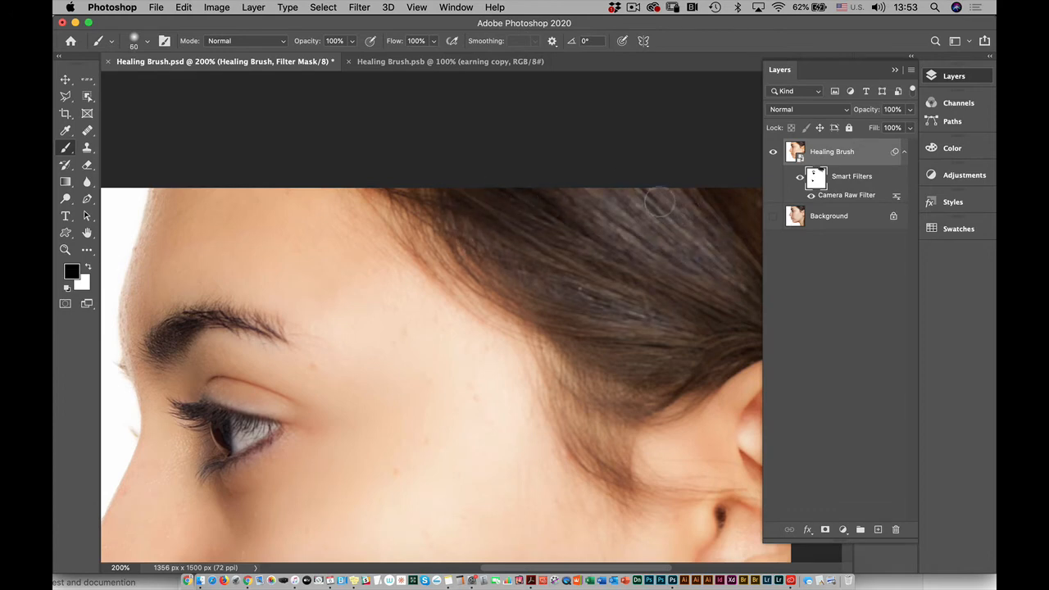
{"action": "key", "text": "bracketright"}
Display the filter mask on its own to review the painted areas, and return to the image.
{"action": "left_click", "coordinate": [814, 180], "text": "alt"}
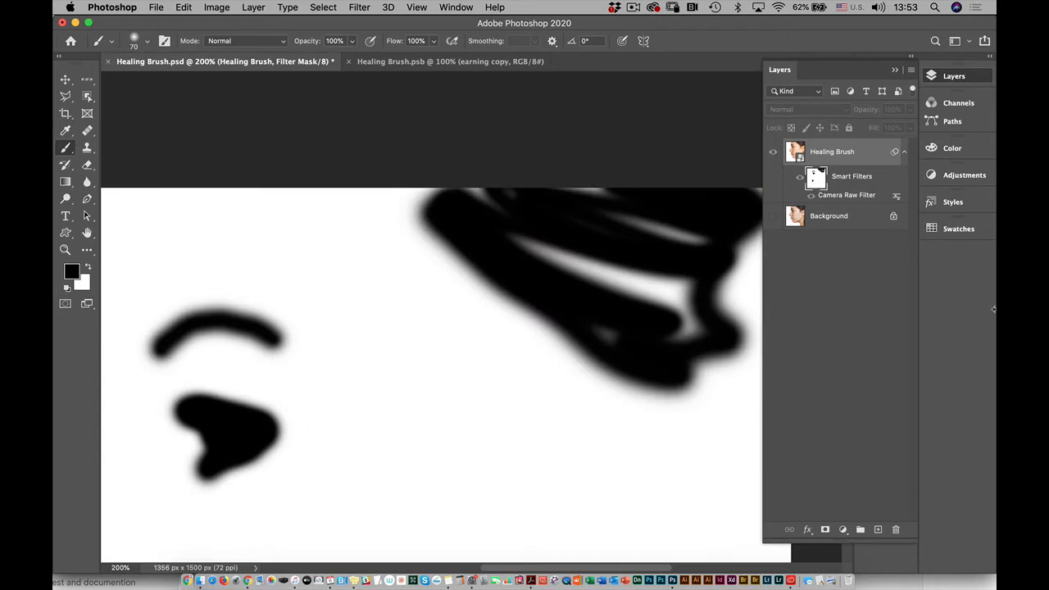
{"action": "key", "text": "super+minus"}
{"action": "key", "text": "super+minus"}
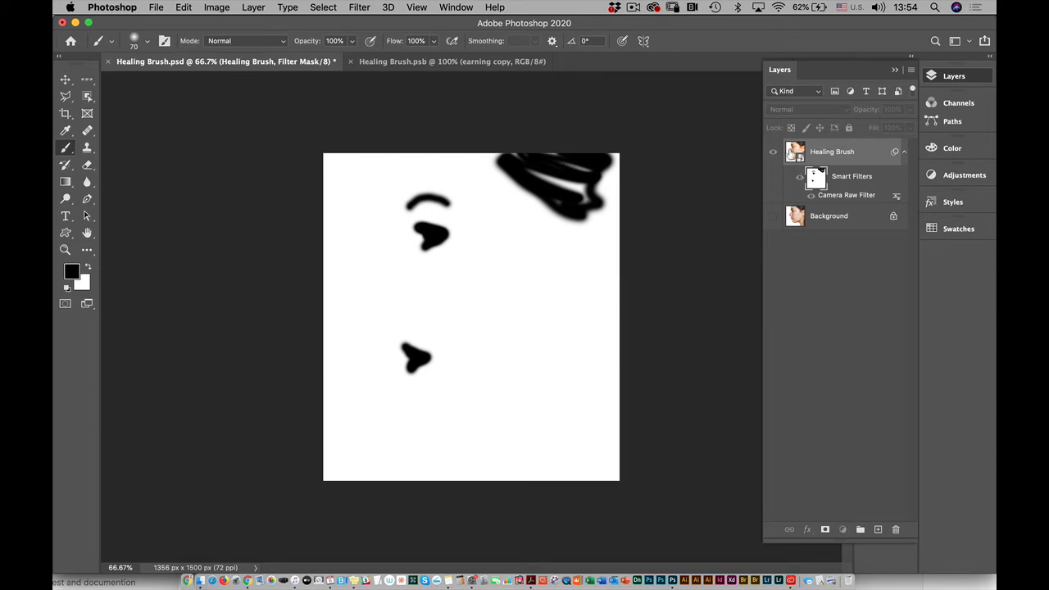
{"action": "left_click", "coordinate": [792, 153]}
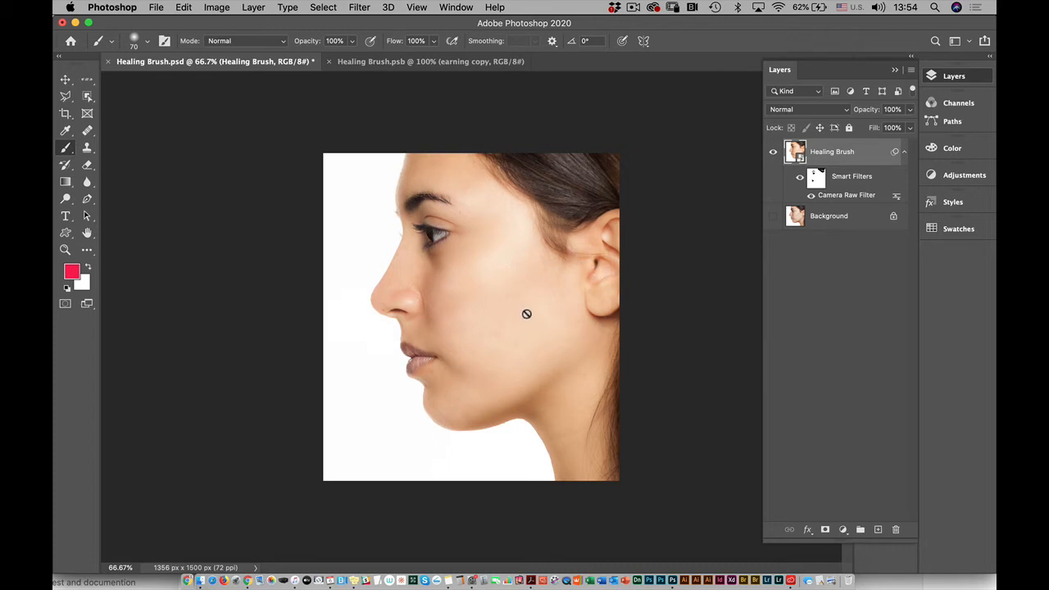
Fill the smart filter mask with Black in Normal mode at 100% opacity to hide the filter everywhere.
{"action": "left_click", "coordinate": [817, 179]}
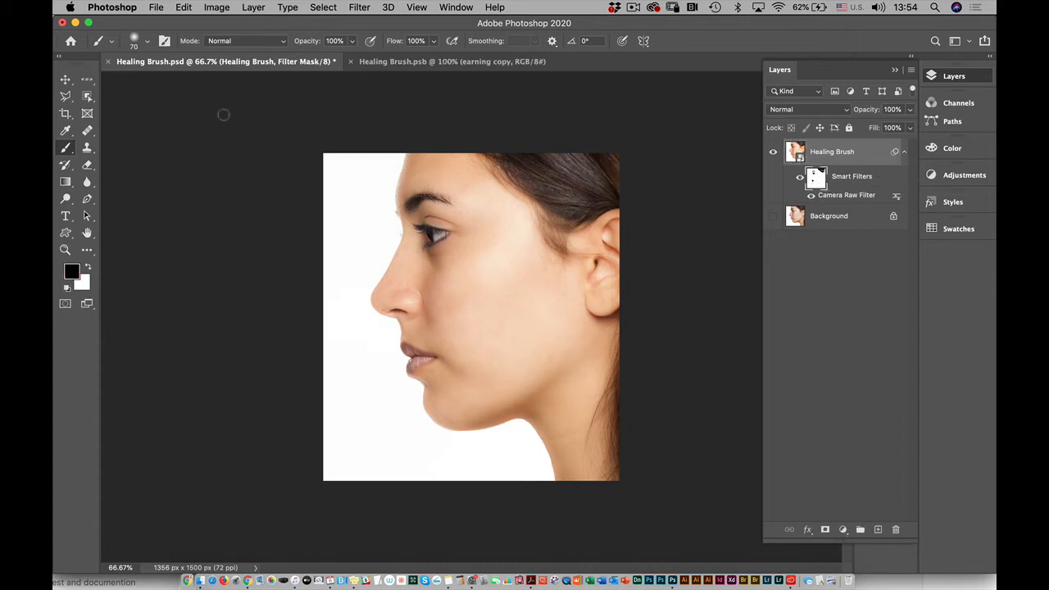
{"action": "left_click", "coordinate": [184, 7]}
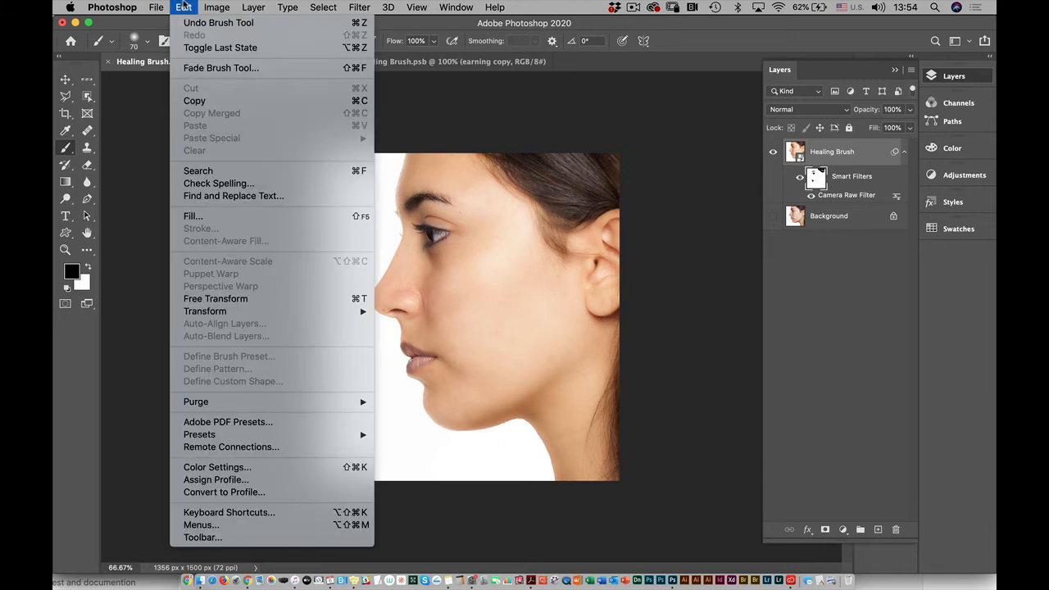
{"action": "left_click", "coordinate": [205, 216]}
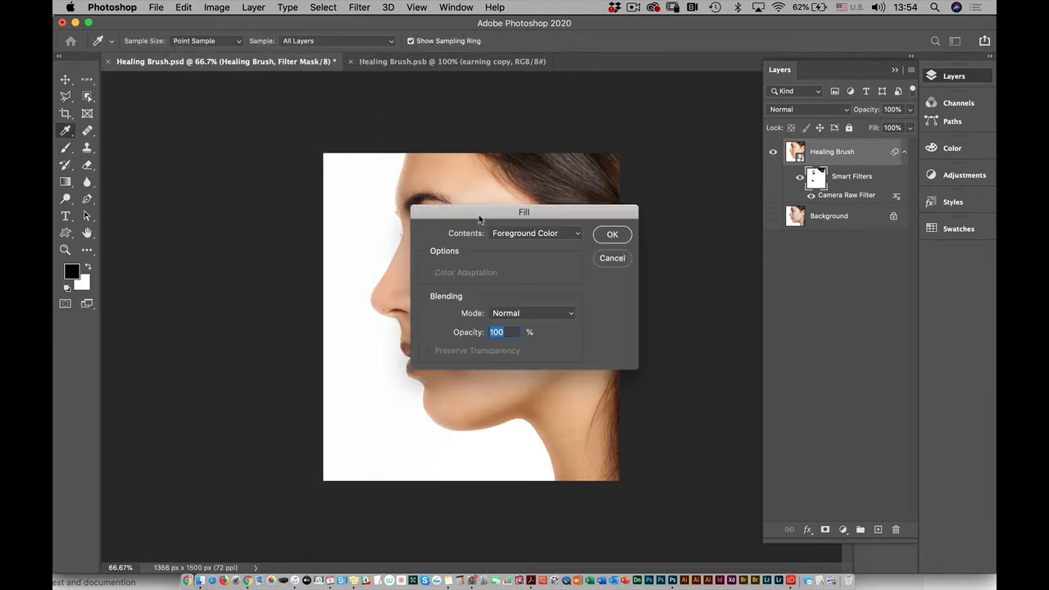
{"action": "left_click_drag", "start_coordinate": [479, 219], "coordinate": [306, 40]}
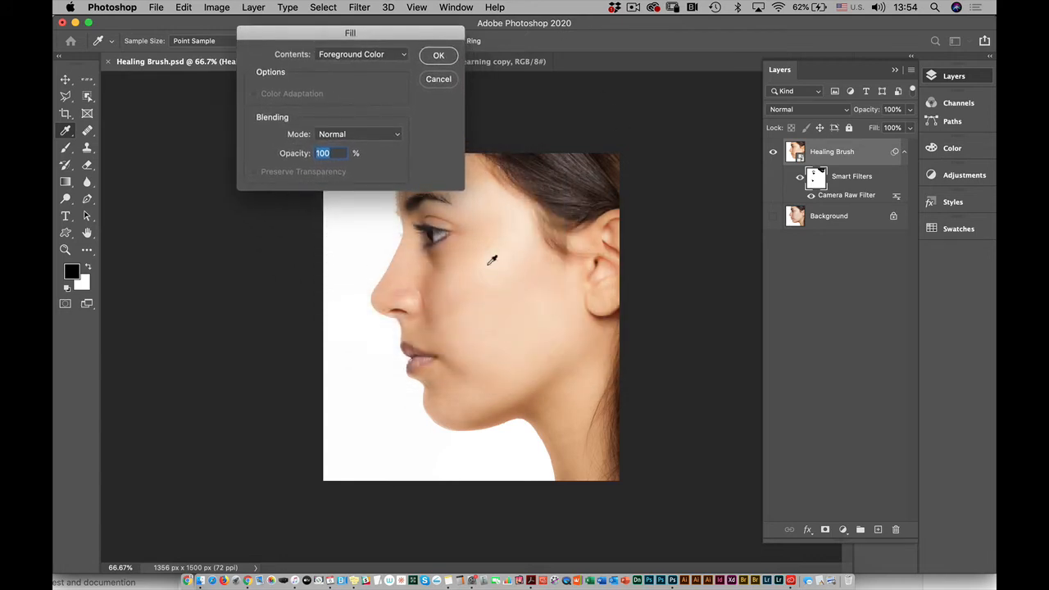
{"action": "left_click", "coordinate": [401, 55]}
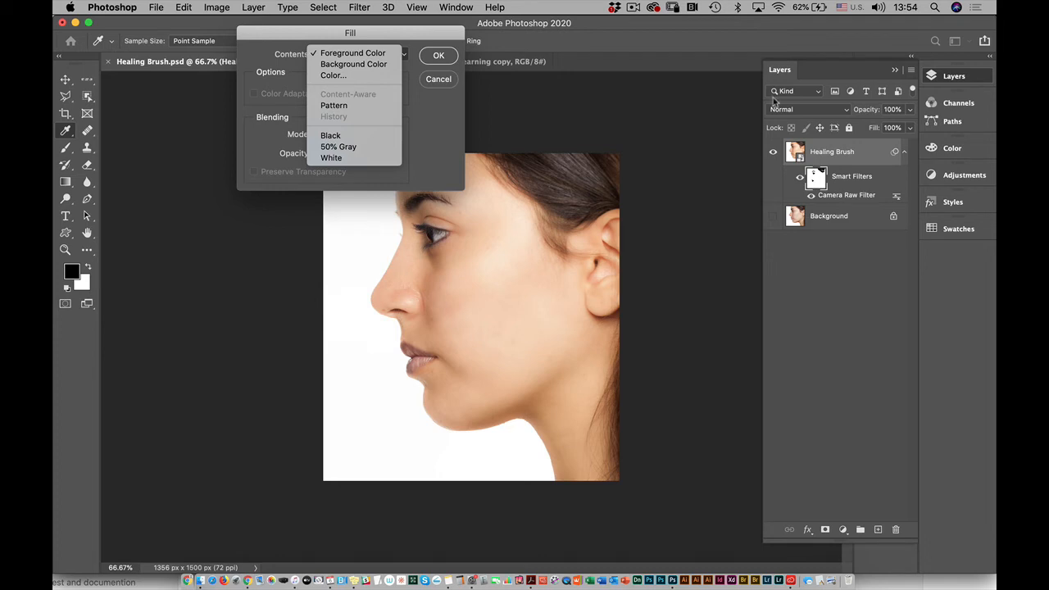
{"action": "left_click", "coordinate": [332, 136]}
{"action": "left_click", "coordinate": [437, 53]}
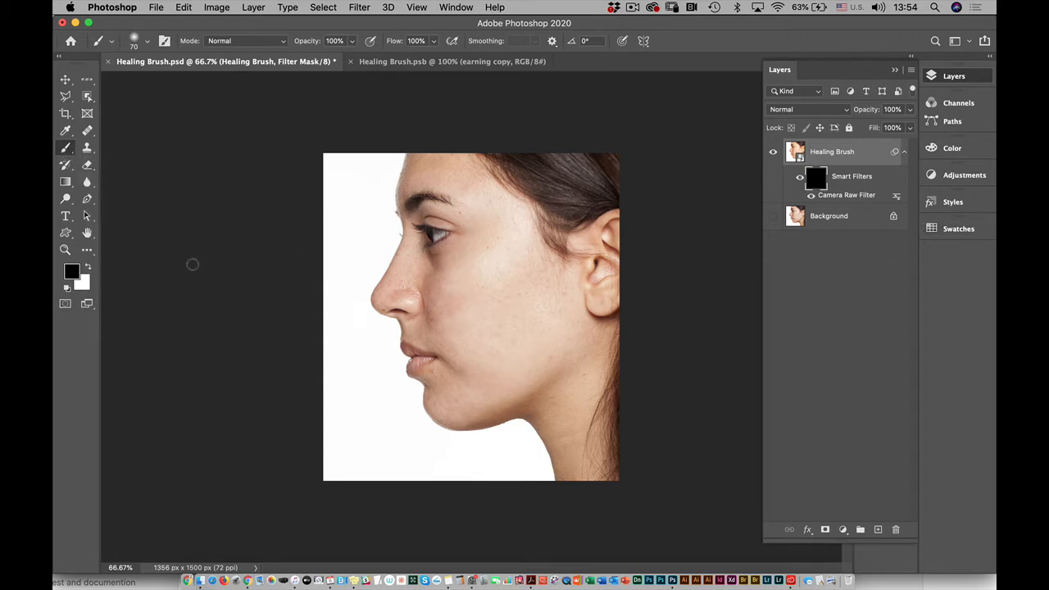
Paint white on the filter mask over the face with a 250 px brush to bring back the skin softening.
{"action": "left_click", "coordinate": [88, 269]}
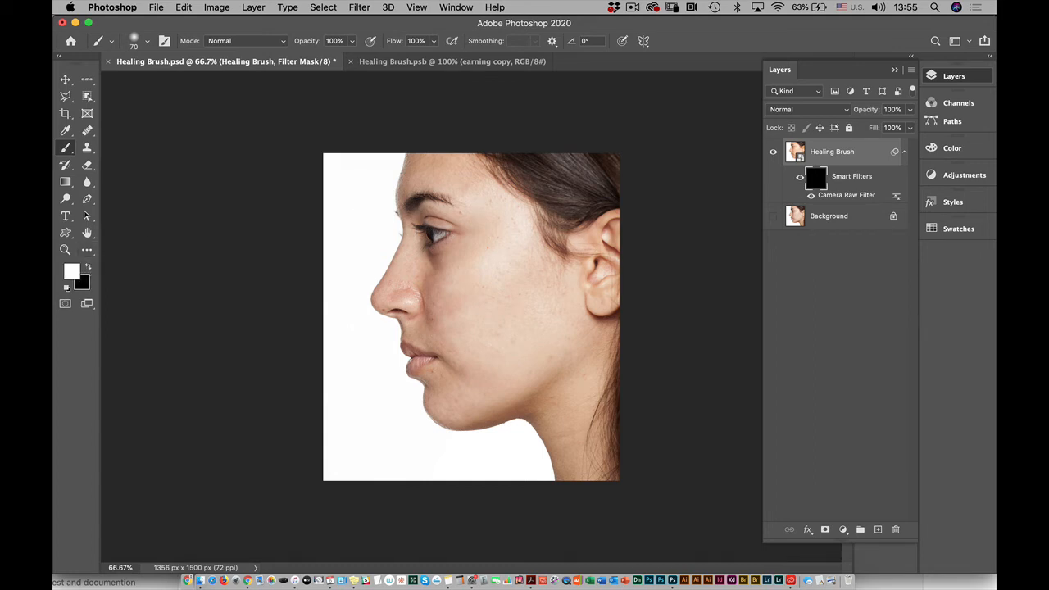
{"action": "key", "text": "bracketright"}
{"action": "key", "text": "bracketright"}
{"action": "key", "text": "bracketright"}
{"action": "key", "text": "bracketright"}
{"action": "key", "text": "bracketright"}
{"action": "key", "text": "bracketright"}
{"action": "key", "text": "bracketright"}
{"action": "key", "text": "bracketright"}
{"action": "mouse_move", "coordinate": [467, 276]}
{"action": "left_mouse_down"}
{"action": "mouse_move", "coordinate": [497, 281]}
{"action": "mouse_move", "coordinate": [464, 301]}
{"action": "mouse_move", "coordinate": [494, 231]}
{"action": "mouse_move", "coordinate": [512, 304]}
{"action": "mouse_move", "coordinate": [491, 215]}
{"action": "mouse_move", "coordinate": [495, 252]}
{"action": "mouse_move", "coordinate": [516, 251]}
{"action": "mouse_move", "coordinate": [436, 176]}
{"action": "mouse_move", "coordinate": [435, 248]}
{"action": "mouse_move", "coordinate": [447, 205]}
{"action": "mouse_move", "coordinate": [430, 287]}
{"action": "mouse_move", "coordinate": [432, 251]}
{"action": "mouse_move", "coordinate": [415, 289]}
{"action": "mouse_move", "coordinate": [474, 378]}
{"action": "mouse_move", "coordinate": [560, 332]}
{"action": "mouse_move", "coordinate": [551, 355]}
{"action": "mouse_move", "coordinate": [457, 404]}
{"action": "mouse_move", "coordinate": [441, 361]}
{"action": "mouse_move", "coordinate": [525, 332]}
{"action": "left_mouse_up"}
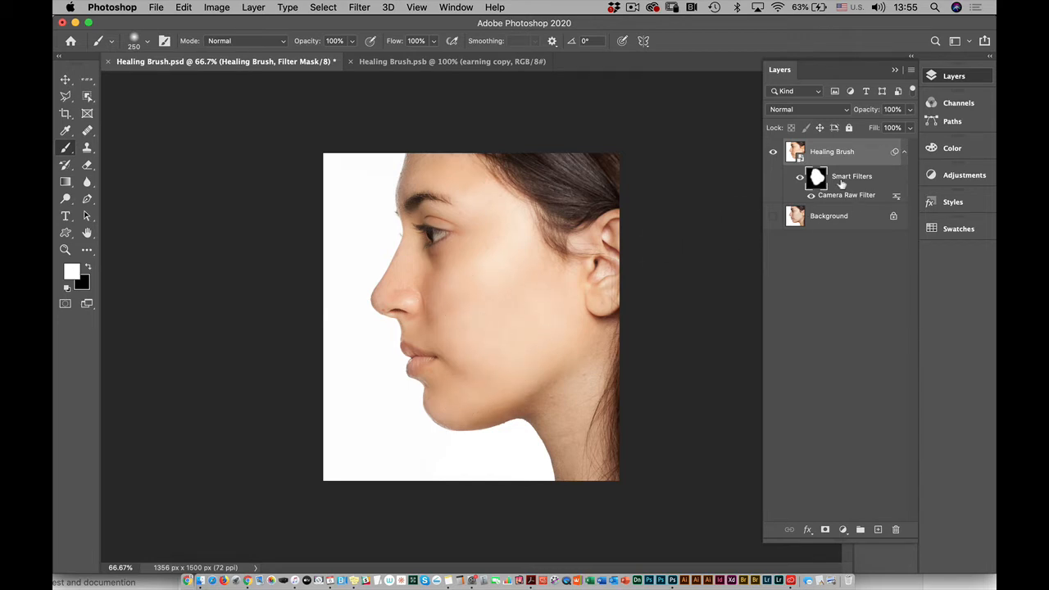
Switch between the filter mask alone and the image to check the white painted face area.
{"action": "left_click", "coordinate": [816, 178], "text": "alt"}
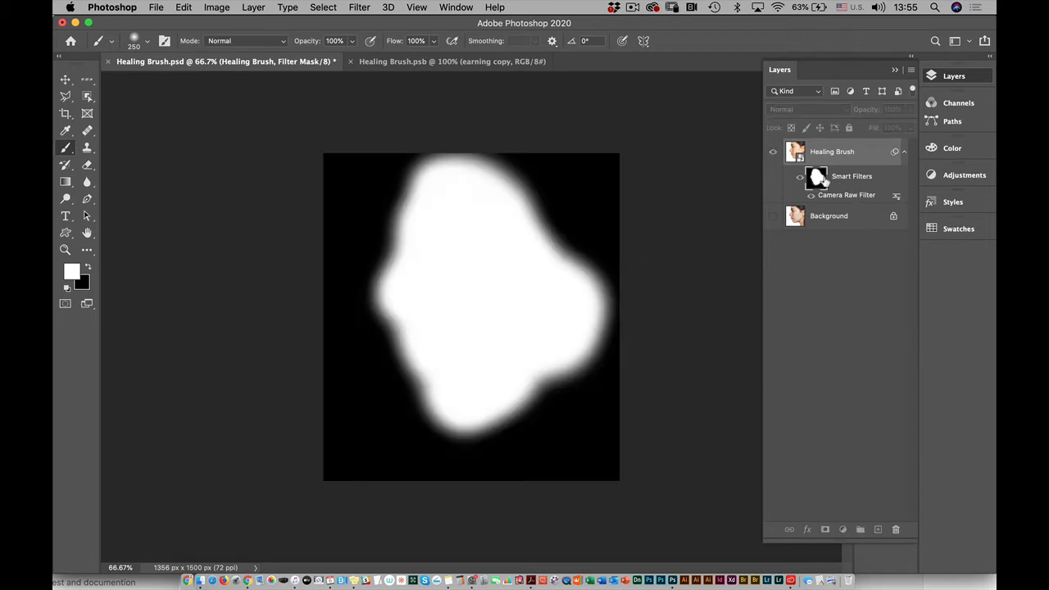
{"action": "left_click", "coordinate": [823, 180], "text": "alt"}
{"action": "left_click", "coordinate": [819, 179], "text": "alt"}
{"action": "left_click", "coordinate": [820, 178], "text": "alt"}
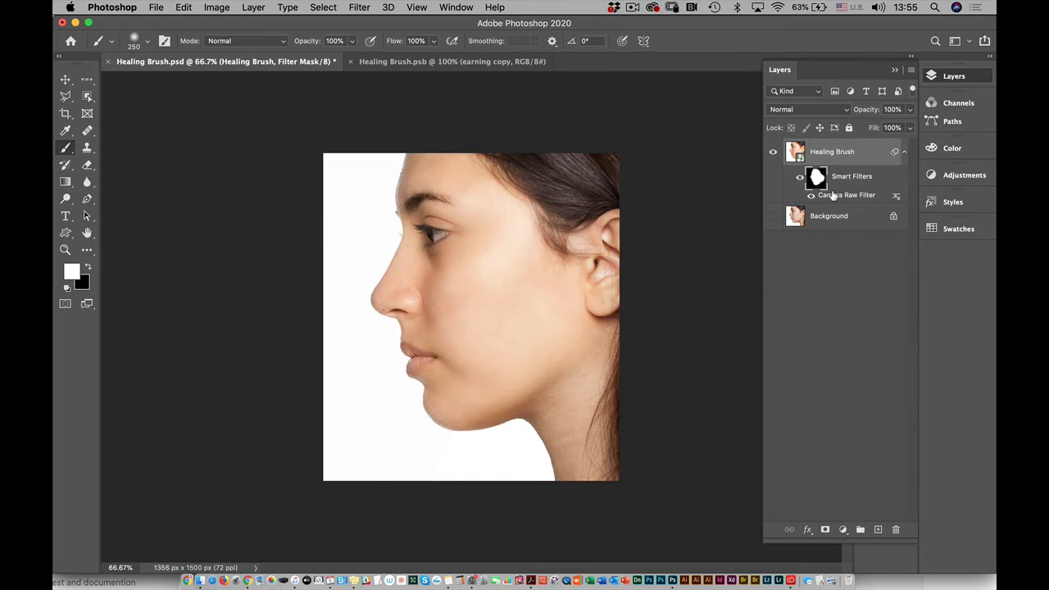
Paint black over the eye and lips on the filter mask with a 100 px brush, and check the mask on its own.
{"action": "key", "text": "x"}
{"action": "key", "text": "bracketleft"}
{"action": "key", "text": "bracketleft"}
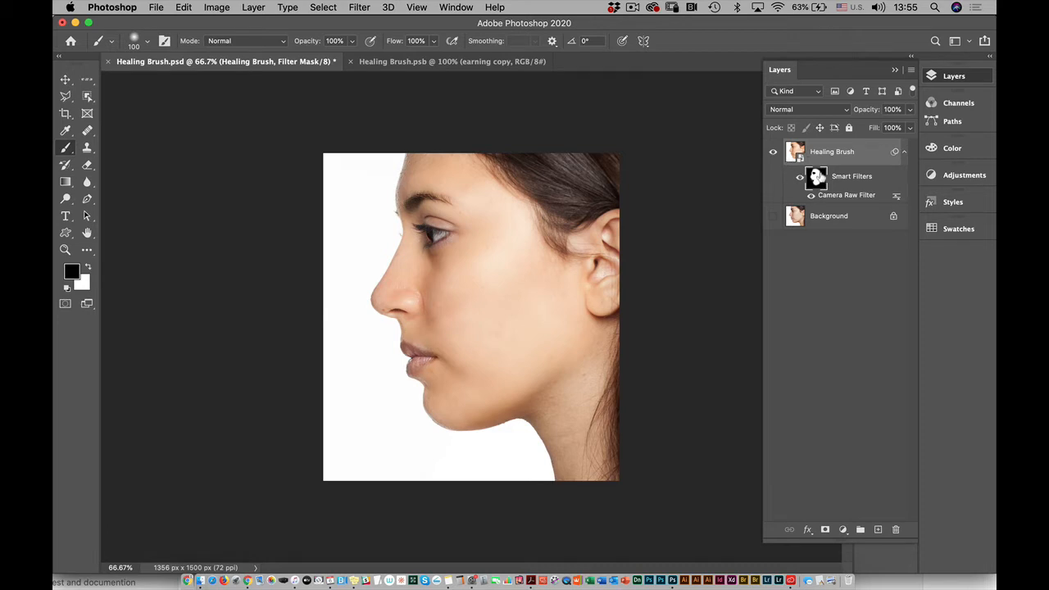
{"action": "left_click", "coordinate": [817, 177], "text": "alt"}
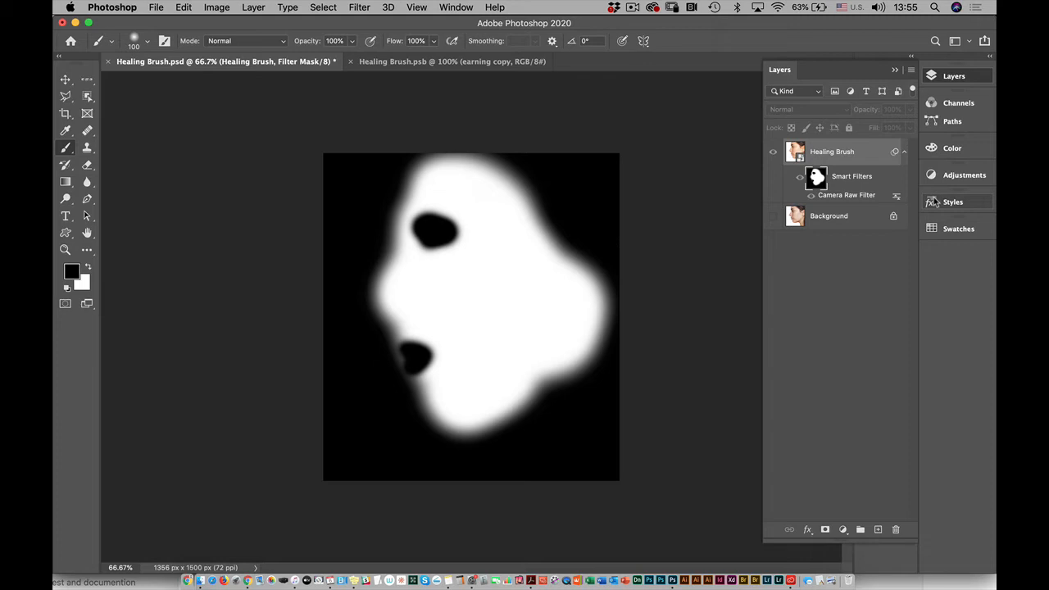
{"action": "left_click", "coordinate": [796, 151]}
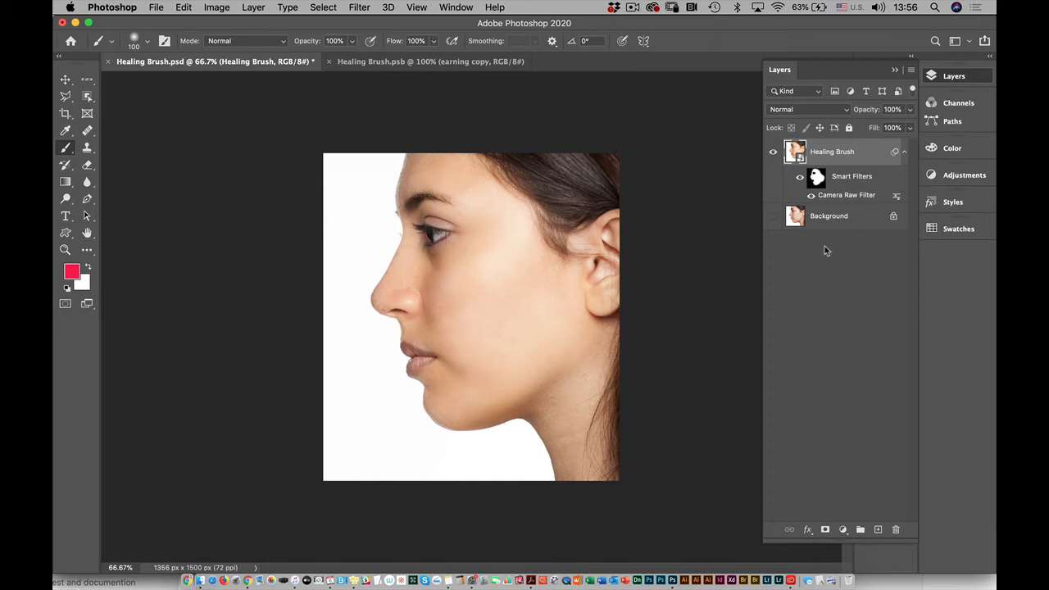
Edit the Camera Raw smart filter to Exposure +0.88, Temperature +88, Whites -56 and Texture +11.
{"action": "double_click", "coordinate": [859, 200]}
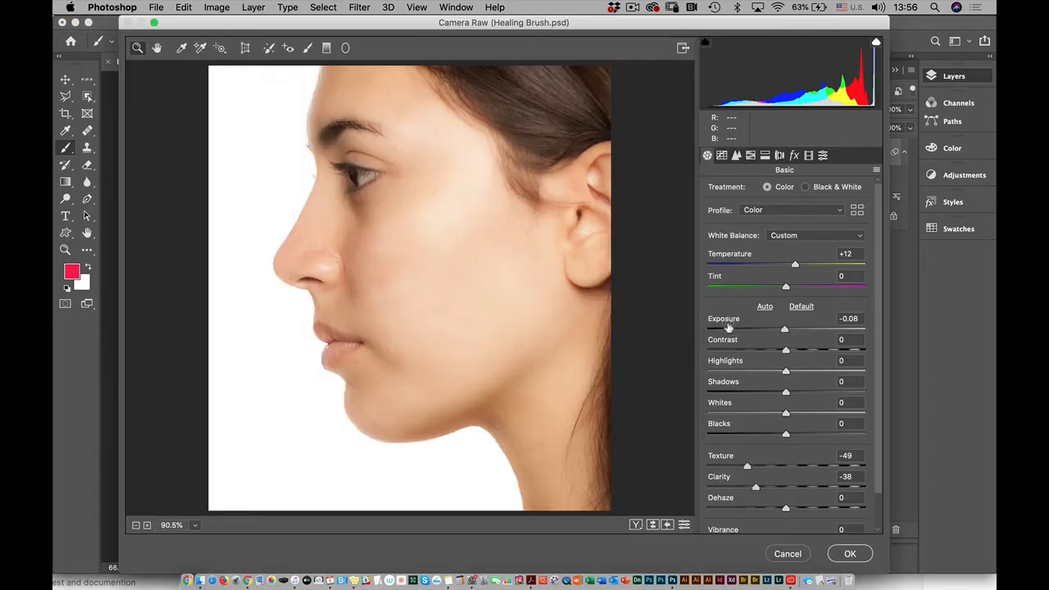
{"action": "mouse_move", "coordinate": [727, 323]}
{"action": "left_mouse_down"}
{"action": "mouse_move", "coordinate": [756, 322]}
{"action": "mouse_move", "coordinate": [734, 323]}
{"action": "left_mouse_up"}
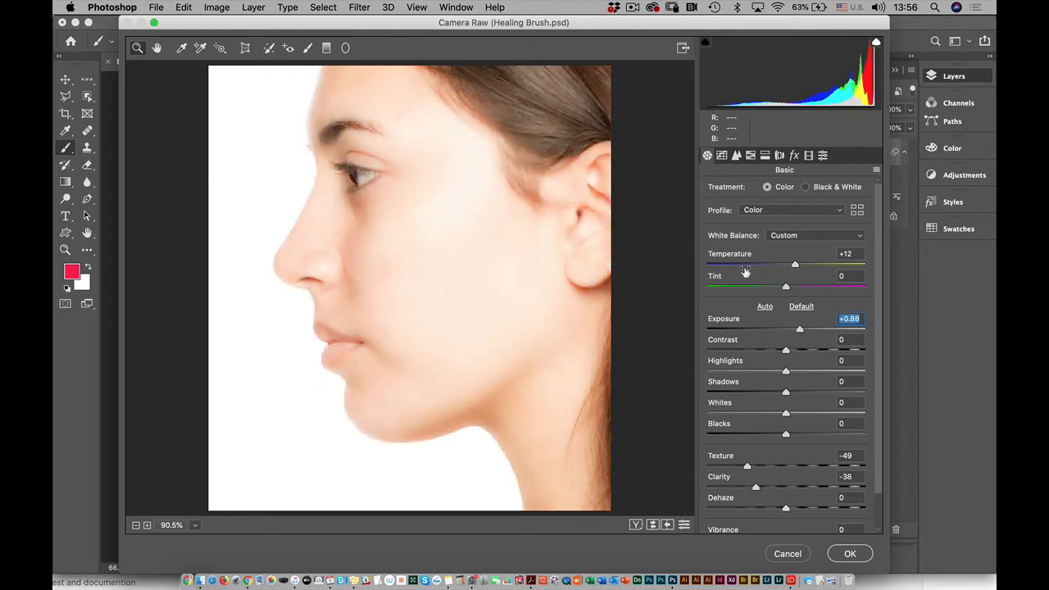
{"action": "left_click_drag", "start_coordinate": [732, 257], "coordinate": [785, 260]}
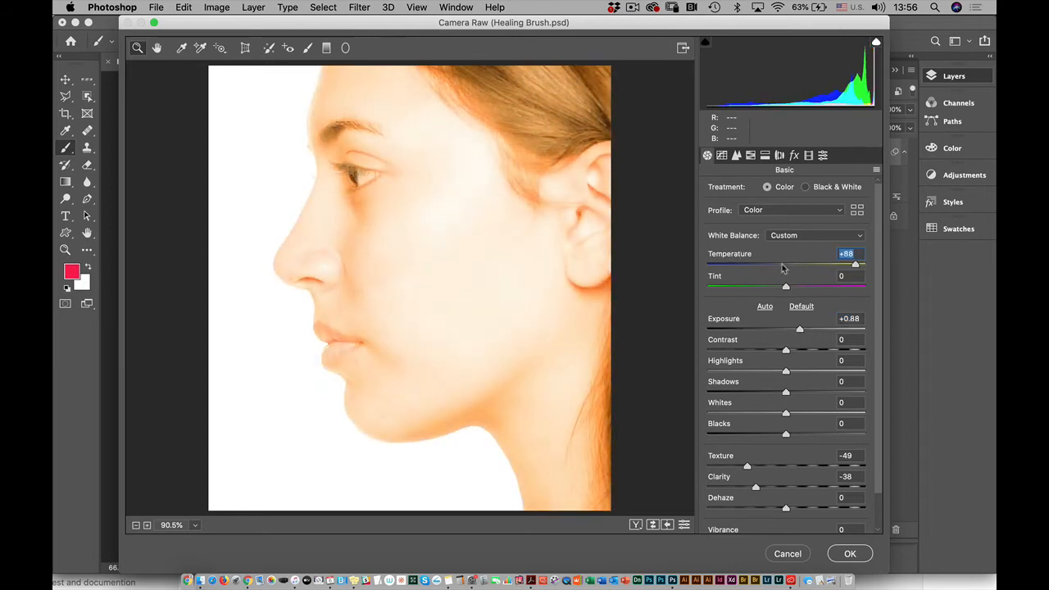
{"action": "mouse_move", "coordinate": [727, 405]}
{"action": "left_mouse_down"}
{"action": "mouse_move", "coordinate": [756, 405]}
{"action": "mouse_move", "coordinate": [707, 405]}
{"action": "left_mouse_up"}
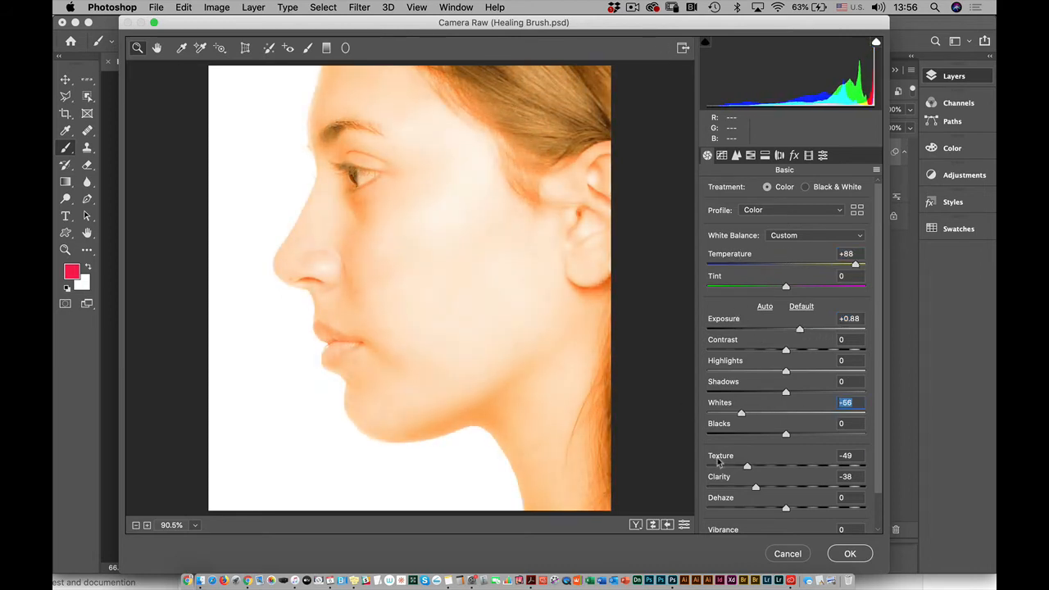
{"action": "left_click_drag", "start_coordinate": [721, 457], "coordinate": [760, 456]}
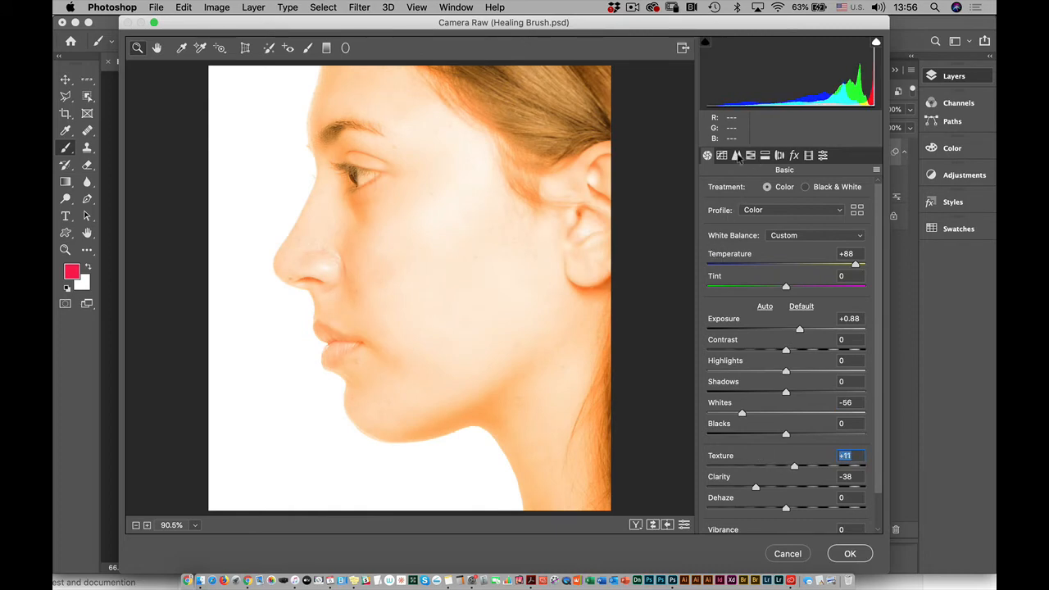
Set the Camera Raw sharpening Amount to 12 and Masking to 100, and apply the filter changes.
{"action": "left_click", "coordinate": [764, 157]}
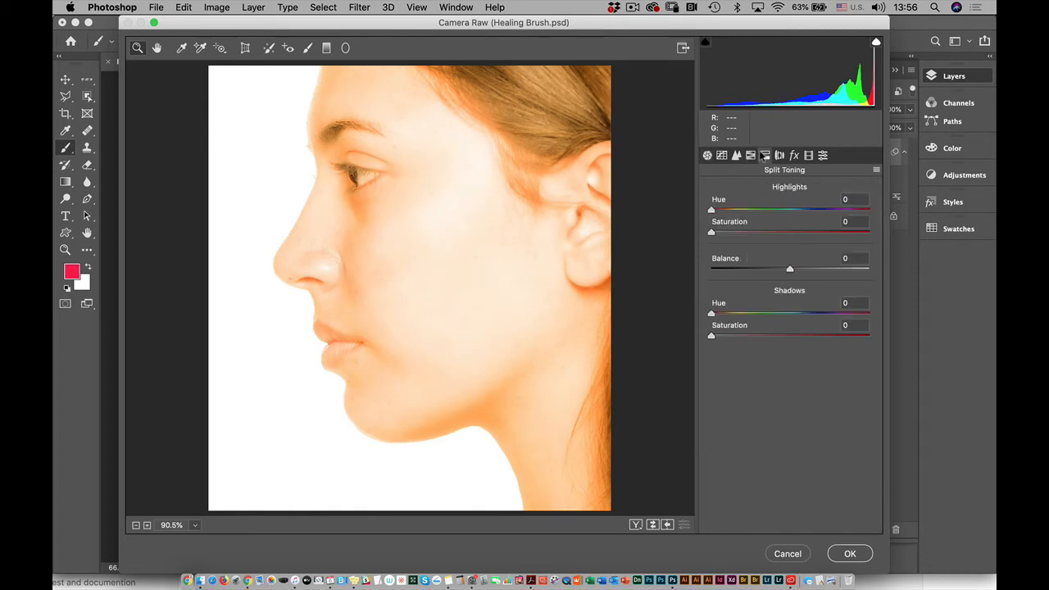
{"action": "left_click", "coordinate": [780, 157]}
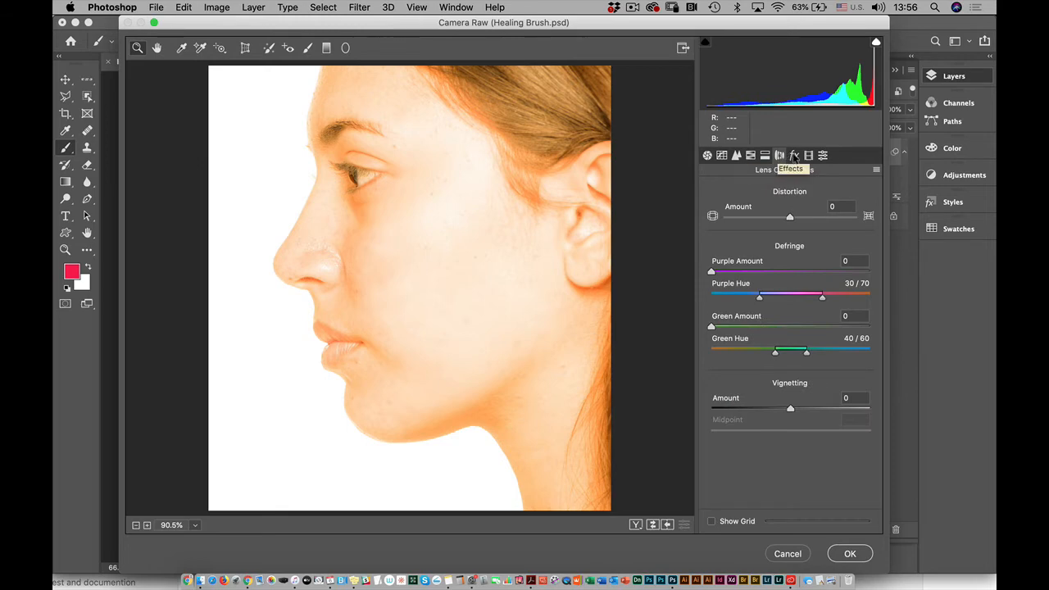
{"action": "left_click", "coordinate": [794, 156]}
{"action": "left_click", "coordinate": [764, 156]}
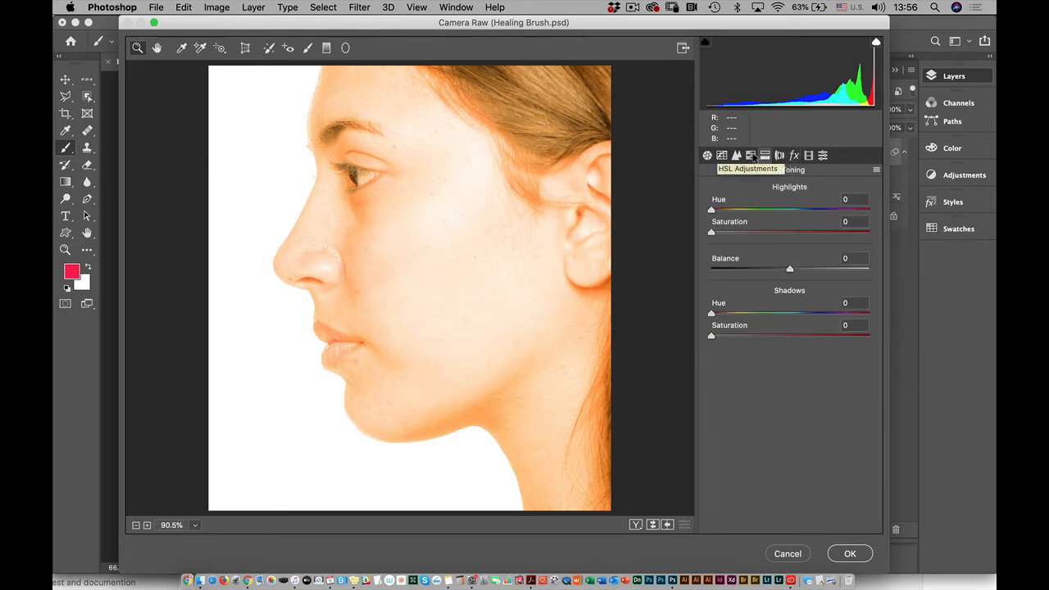
{"action": "left_click", "coordinate": [751, 156]}
{"action": "left_click", "coordinate": [736, 156]}
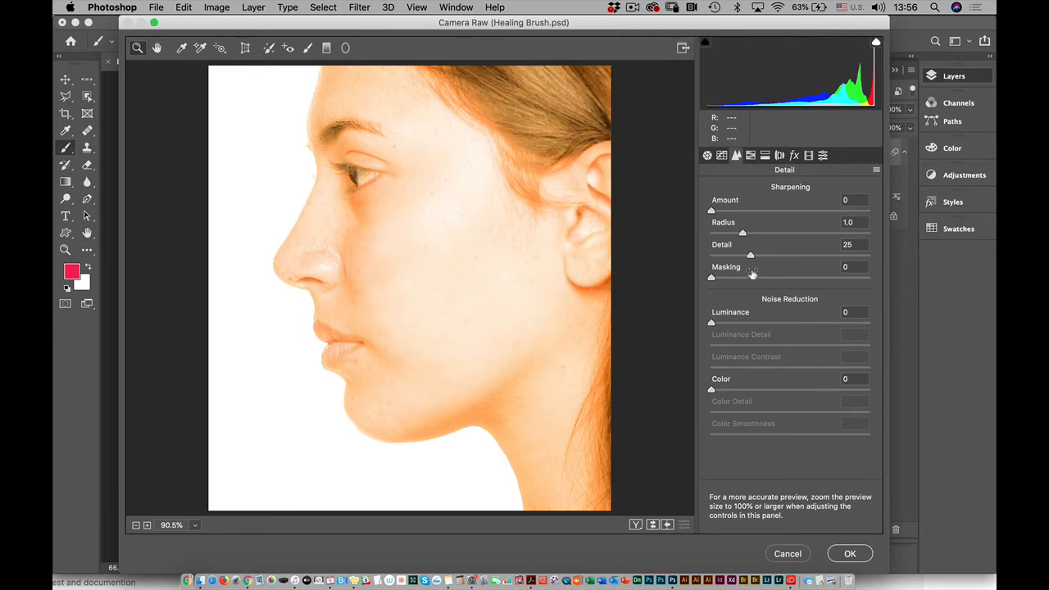
{"action": "mouse_move", "coordinate": [721, 203]}
{"action": "left_mouse_down"}
{"action": "mouse_move", "coordinate": [763, 205]}
{"action": "mouse_move", "coordinate": [734, 204]}
{"action": "left_mouse_up"}
{"action": "left_click_drag", "start_coordinate": [727, 268], "coordinate": [809, 268]}
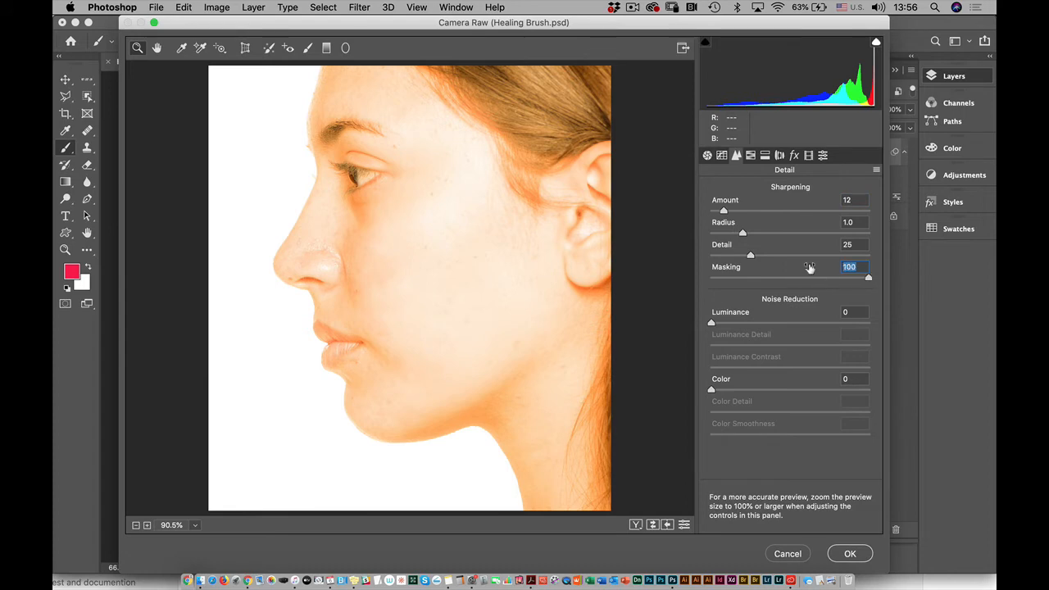
{"action": "left_click", "coordinate": [850, 554]}
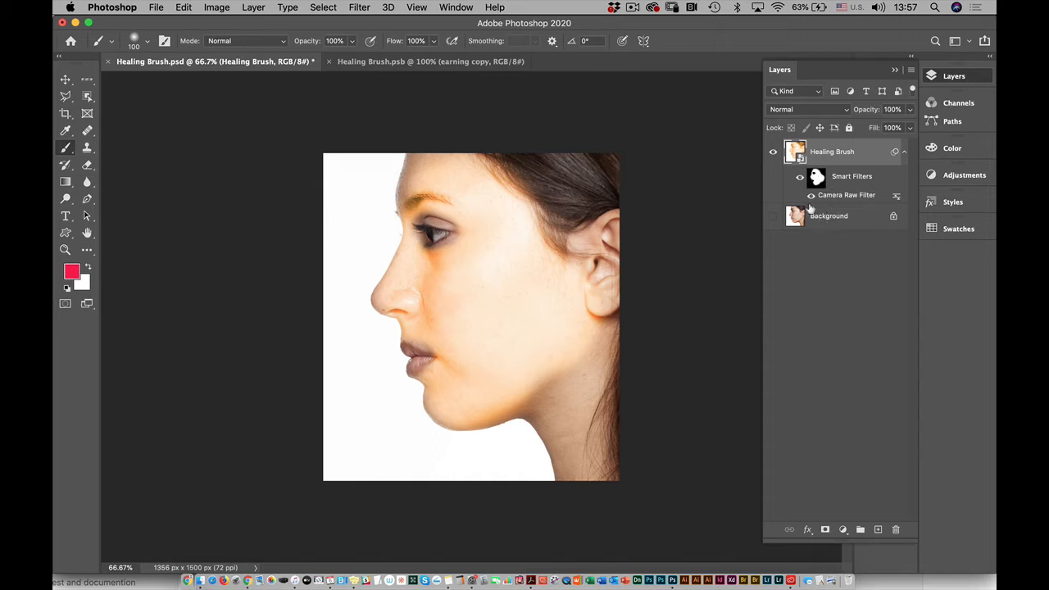
Disable and re-enable the filter mask to compare the masked and unmasked Camera Raw effect, leaving the mask enabled and selected.
{"action": "left_click", "coordinate": [817, 177], "text": "shift"}
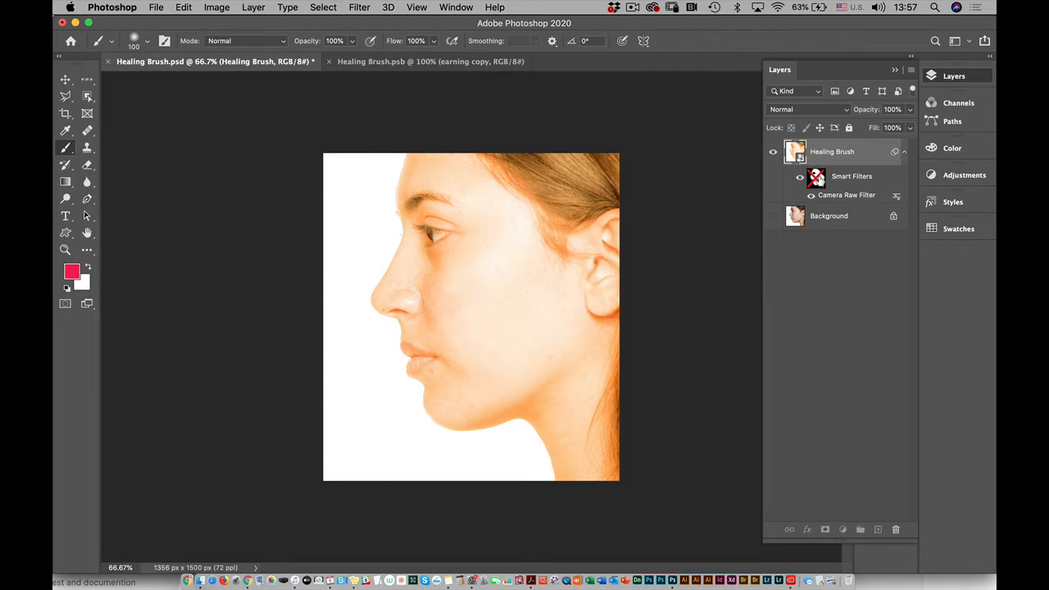
{"action": "left_click", "coordinate": [817, 178], "text": "shift"}
{"action": "left_click", "coordinate": [817, 177], "text": "shift"}
{"action": "left_click", "coordinate": [818, 177], "text": "shift"}
{"action": "left_click", "coordinate": [816, 177]}
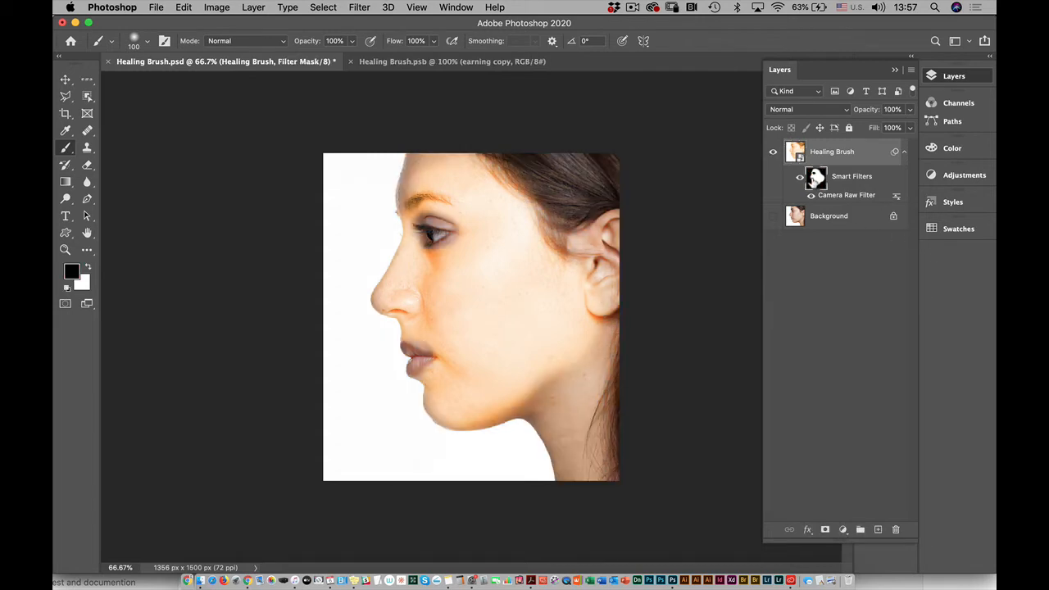
Reopen the Camera Raw smart filter, reset its White Balance to As Shot, and apply the change.
{"action": "double_click", "coordinate": [847, 199]}
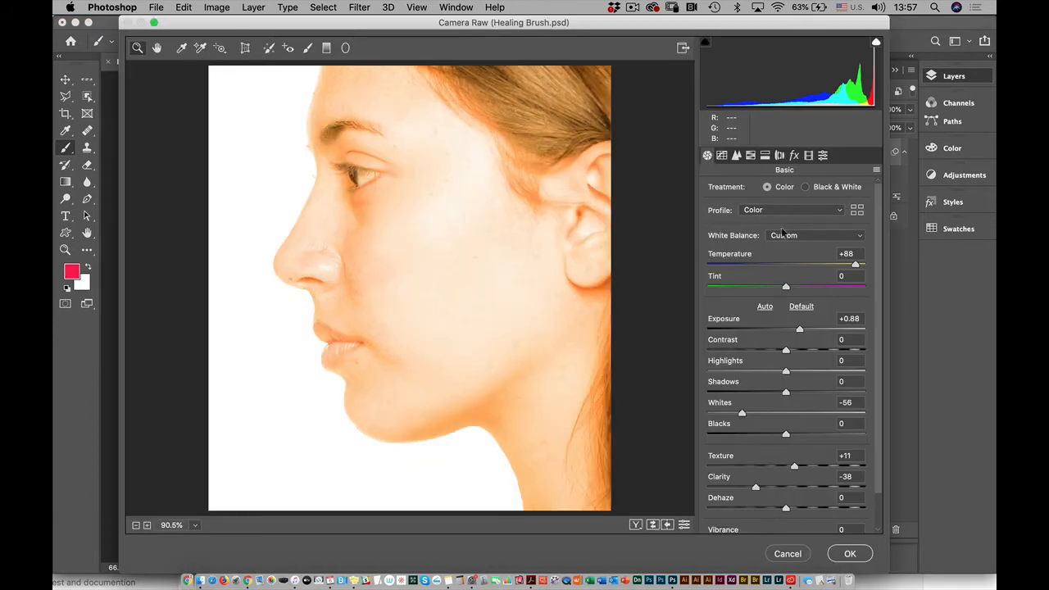
{"action": "left_click", "coordinate": [722, 155]}
{"action": "left_click", "coordinate": [707, 155]}
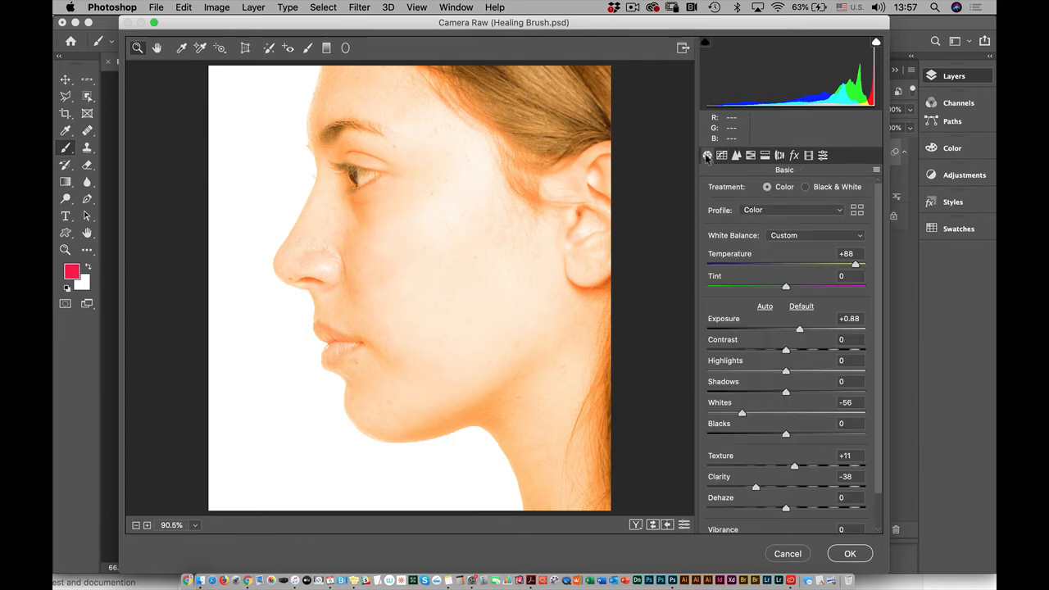
{"action": "left_click", "coordinate": [789, 235]}
{"action": "left_click", "coordinate": [786, 214]}
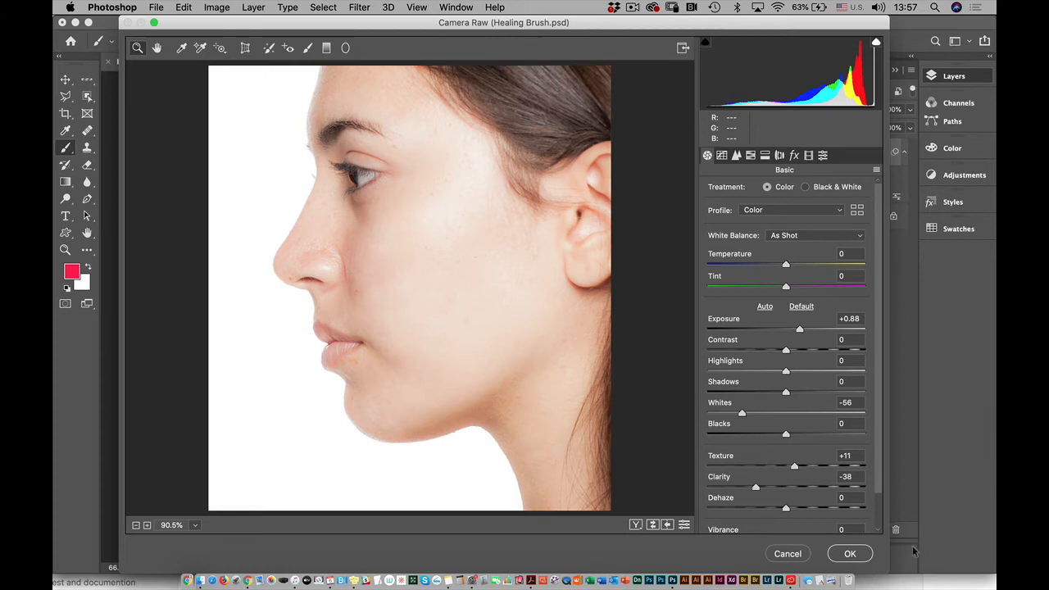
{"action": "left_click", "coordinate": [850, 554]}
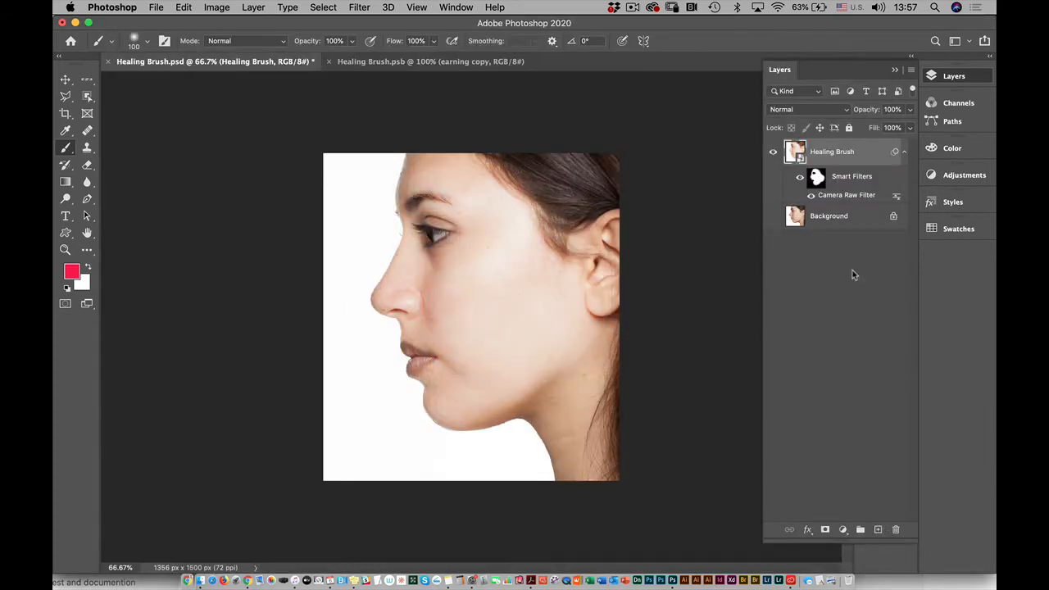
Hide the Camera Raw filter effect and fill the smart filter mask with white.
{"action": "left_click", "coordinate": [816, 178]}
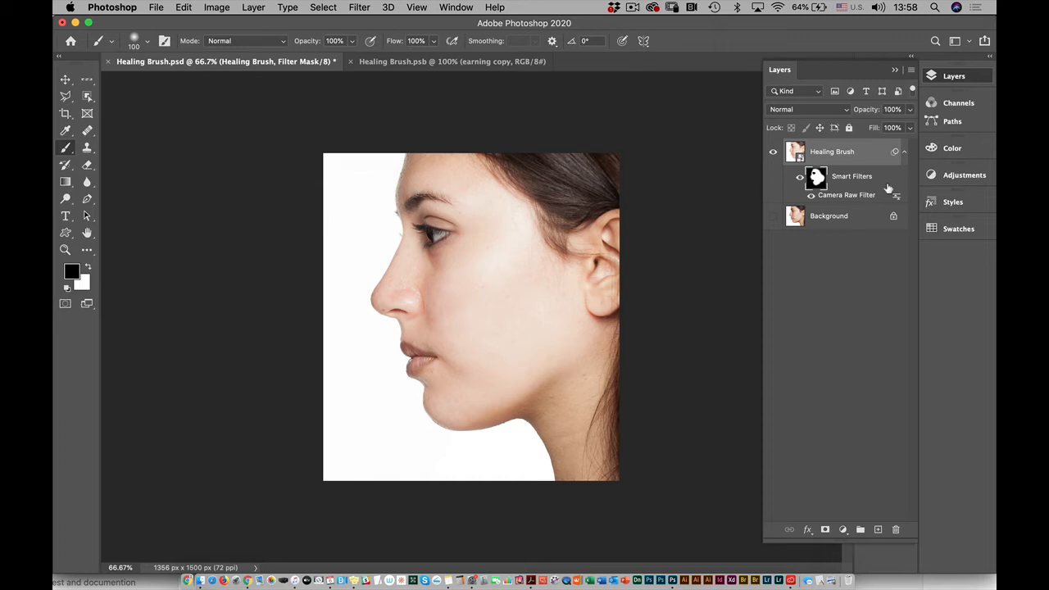
{"action": "left_click", "coordinate": [808, 195]}
{"action": "left_click", "coordinate": [817, 179]}
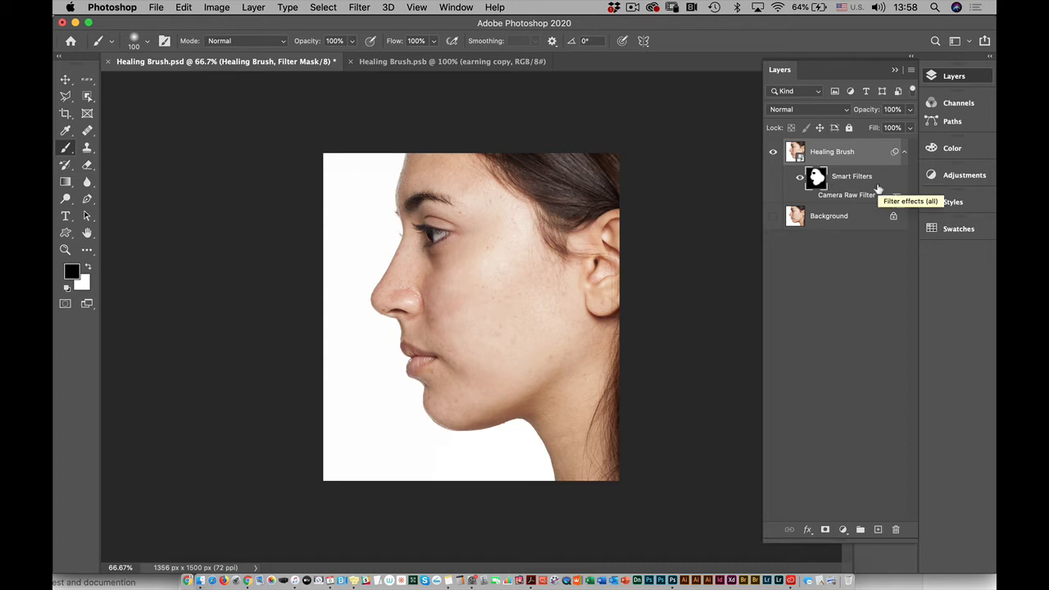
{"action": "key", "text": "super+BackSpace"}
Reopen the Camera Raw smart filter, lower its Texture to soften the skin, and apply the change.
{"action": "left_click", "coordinate": [848, 199]}
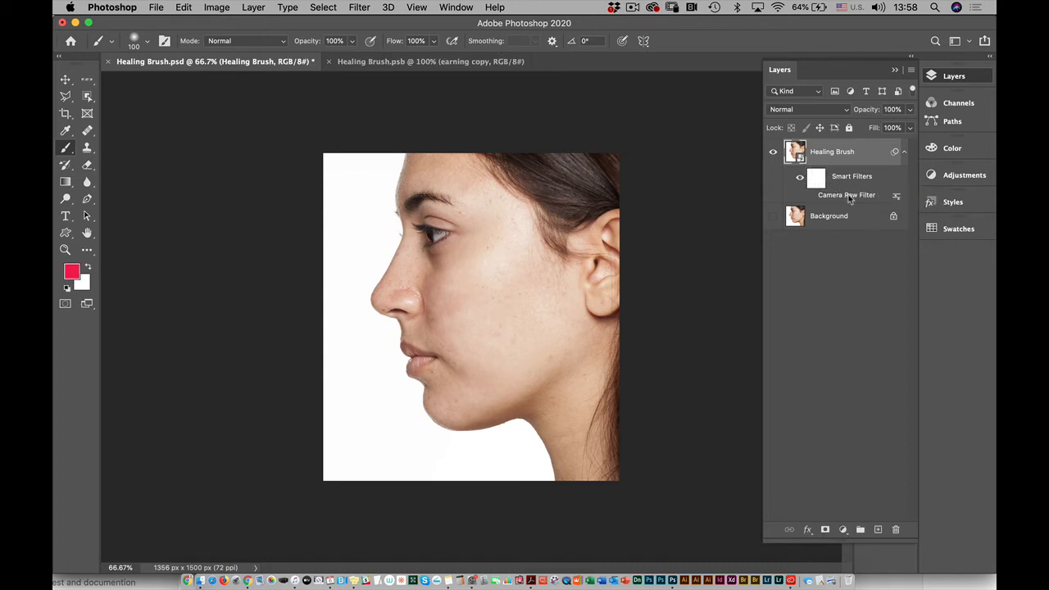
{"action": "double_click", "coordinate": [850, 197]}
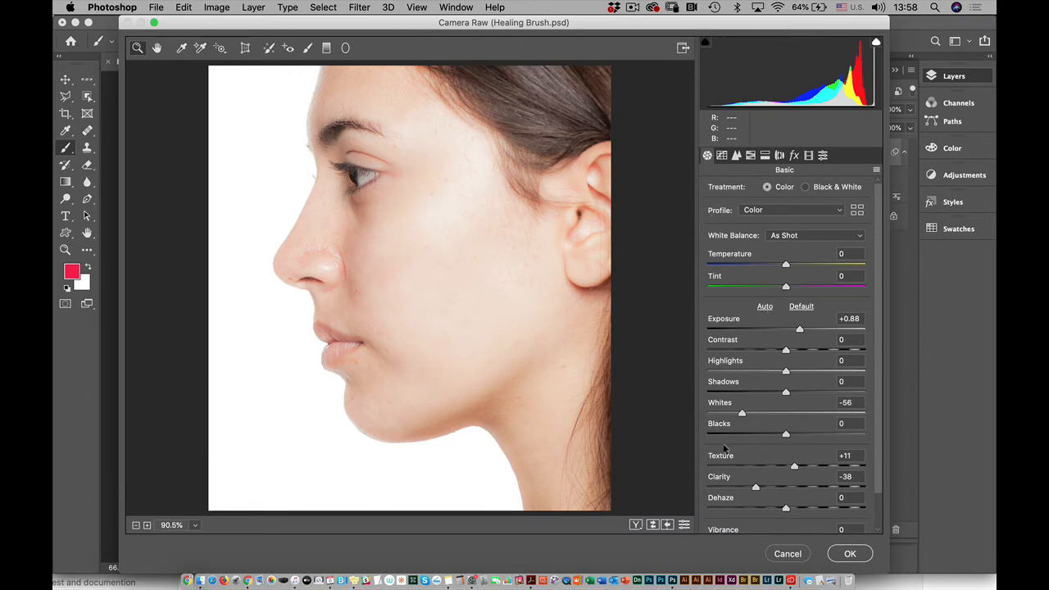
{"action": "left_click_drag", "start_coordinate": [725, 456], "coordinate": [679, 457]}
{"action": "left_click", "coordinate": [851, 555]}
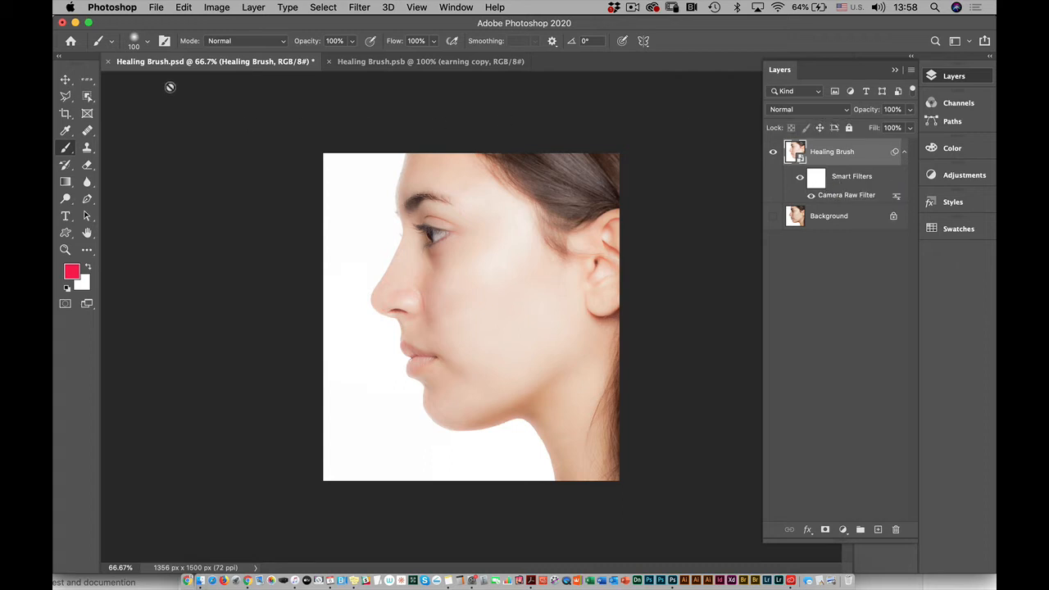
Add a Brightness/Contrast adjustment to the Healing Brush smart object with Brightness -25 and Contrast -14.
{"action": "left_click", "coordinate": [218, 7]}
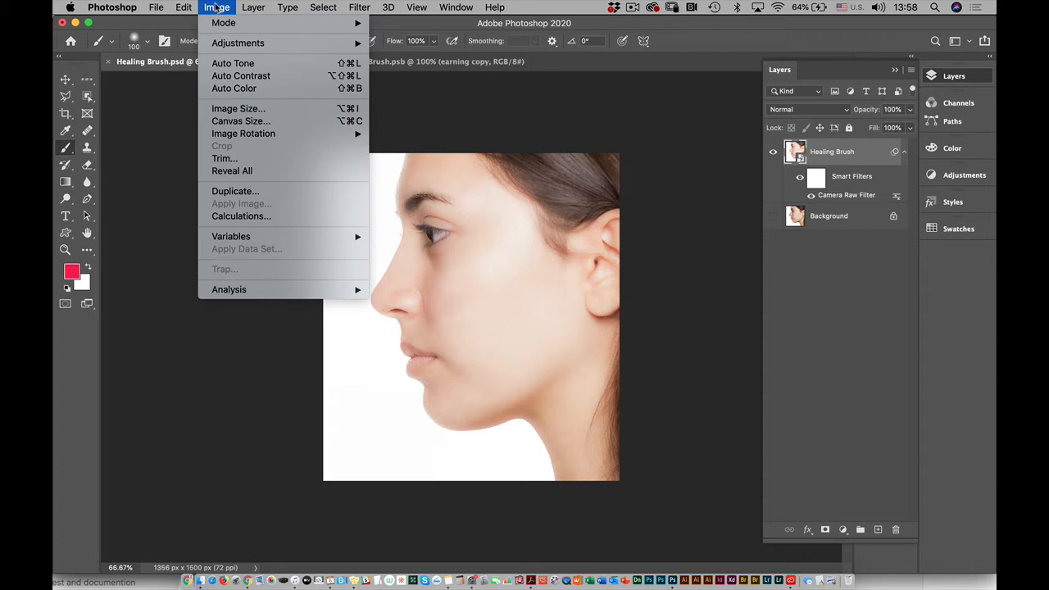
{"action": "mouse_move", "coordinate": [233, 45]}
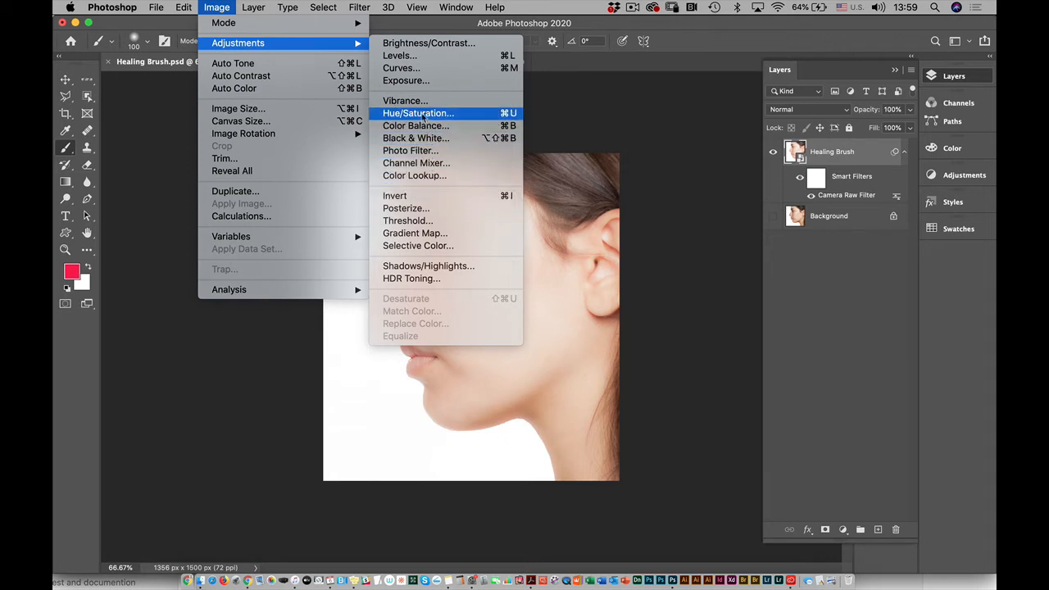
{"action": "left_click", "coordinate": [411, 44]}
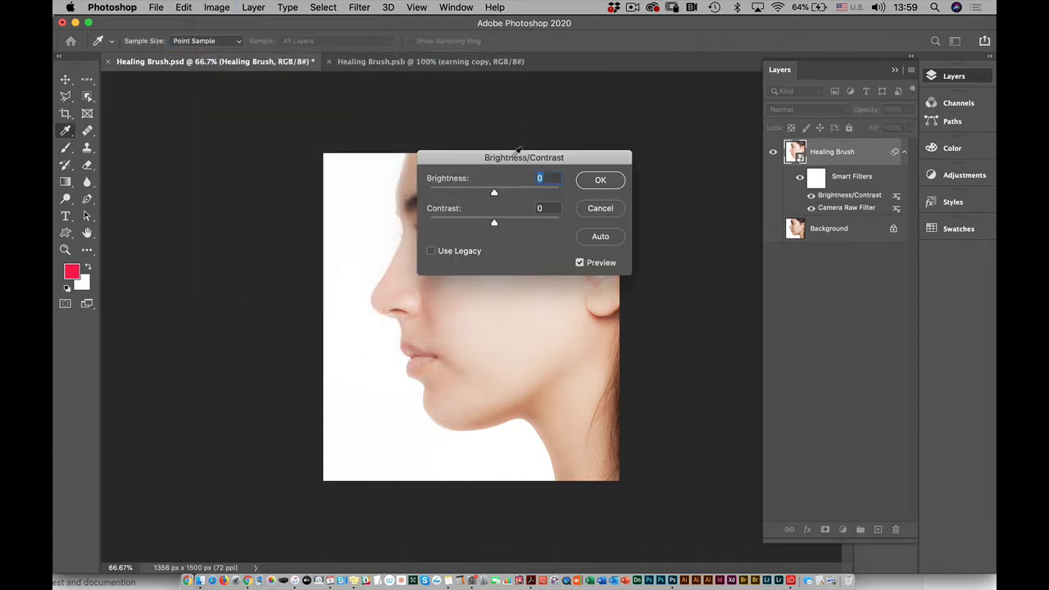
{"action": "left_click_drag", "start_coordinate": [515, 156], "coordinate": [599, 29]}
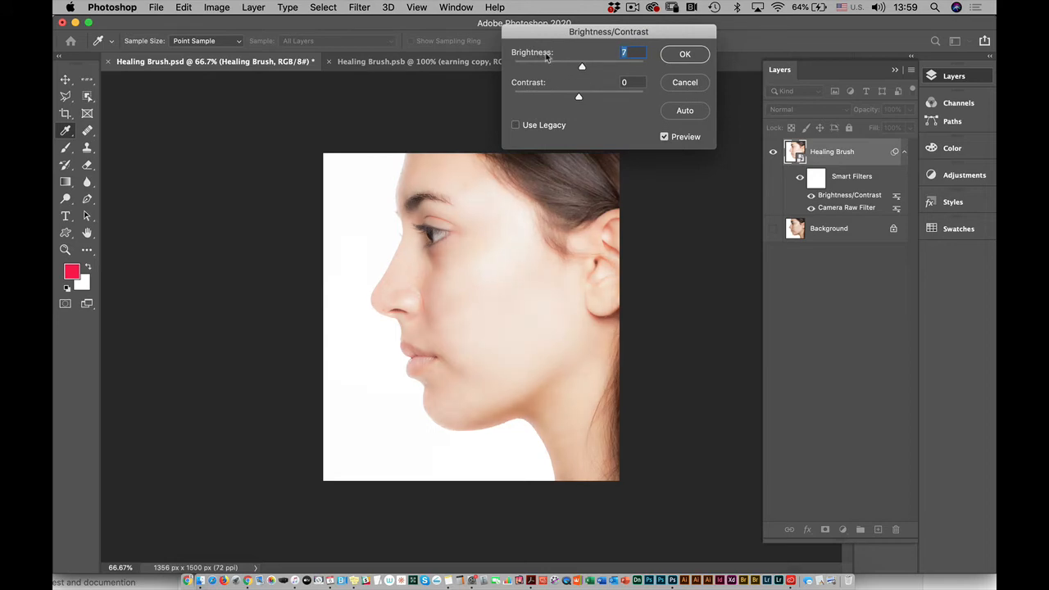
{"action": "left_click_drag", "start_coordinate": [542, 56], "coordinate": [517, 89]}
{"action": "key", "text": "Tab"}
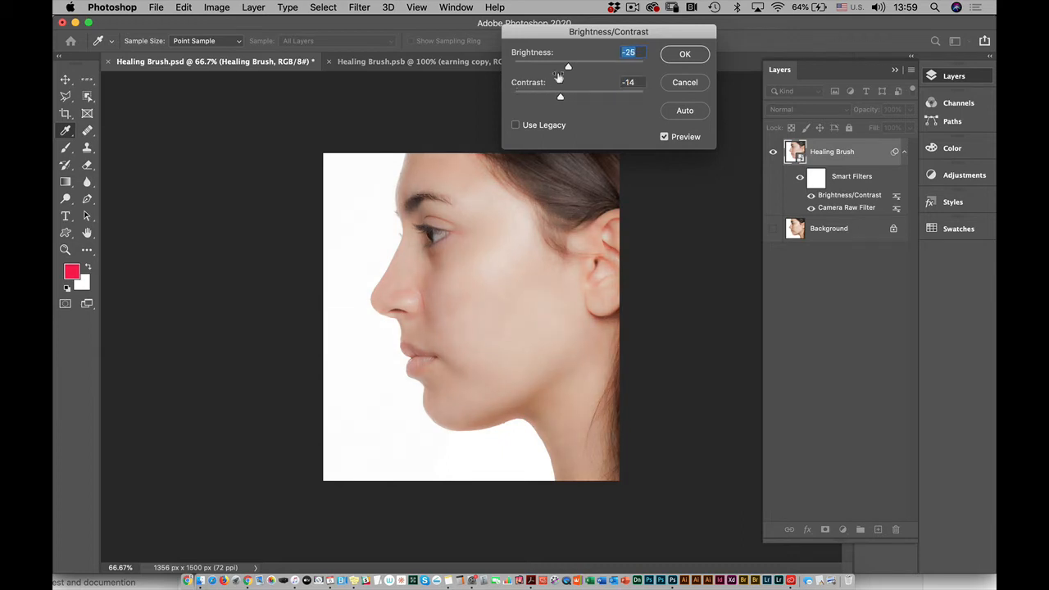
{"action": "left_click", "coordinate": [669, 62]}
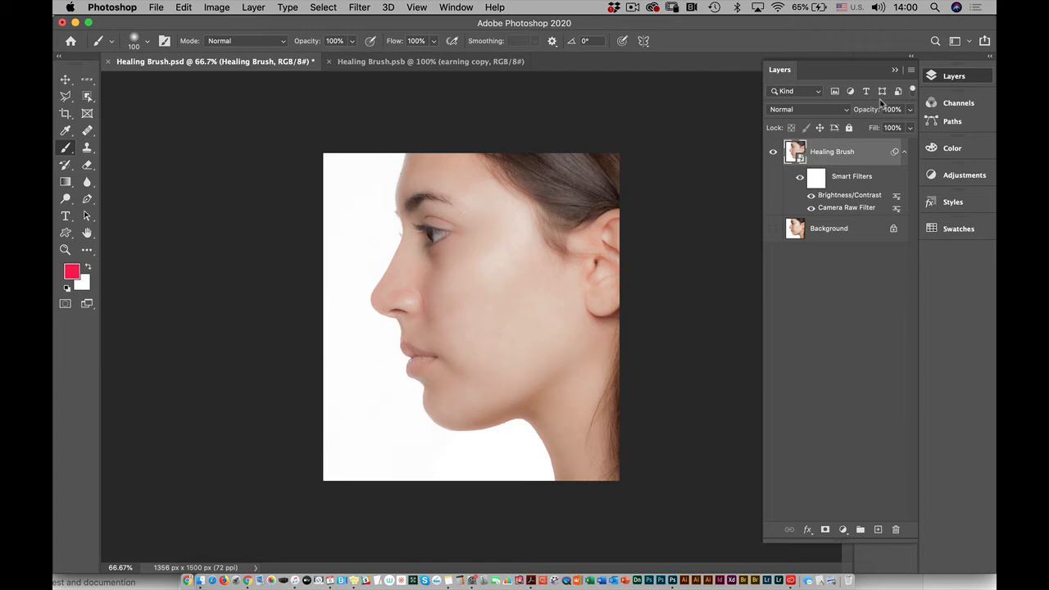
Edit the Brightness/Contrast smart filter to maximum Brightness, apply it, and select the filter mask.
{"action": "double_click", "coordinate": [844, 200]}
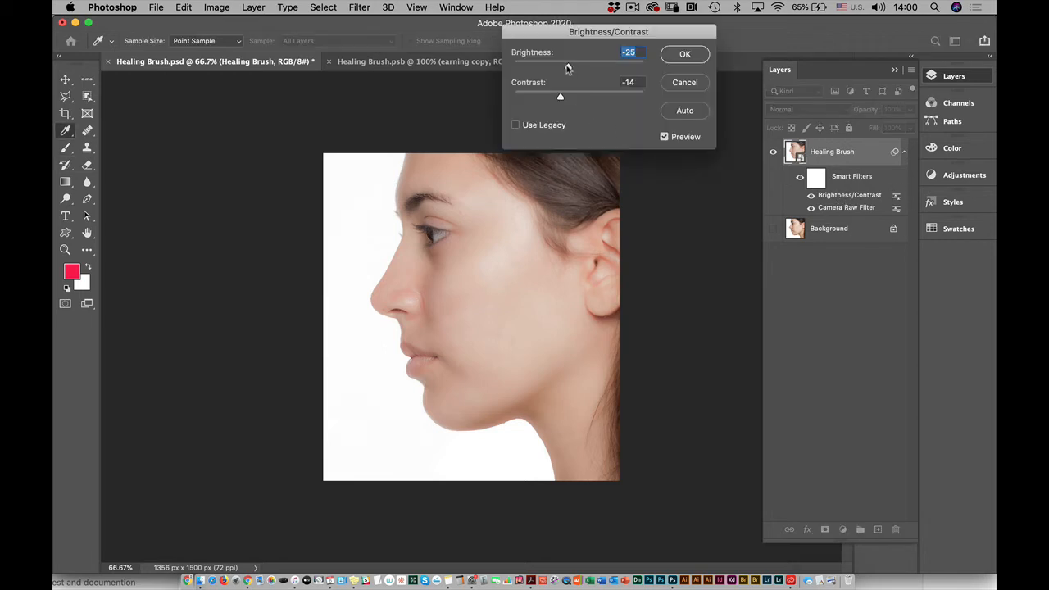
{"action": "left_click_drag", "start_coordinate": [567, 68], "coordinate": [646, 68]}
{"action": "left_click", "coordinate": [684, 53]}
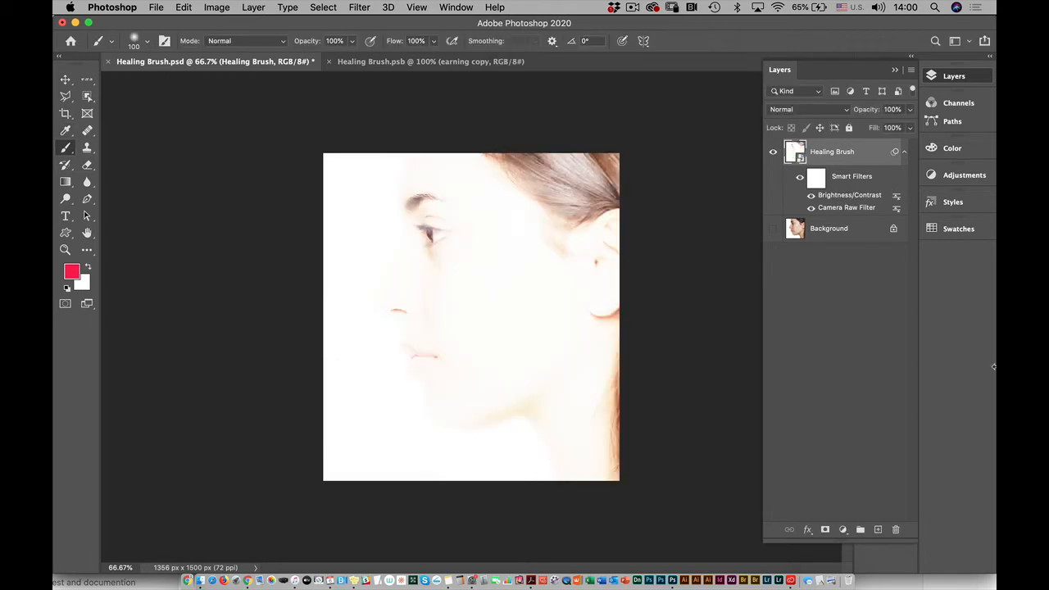
{"action": "left_click", "coordinate": [817, 180]}
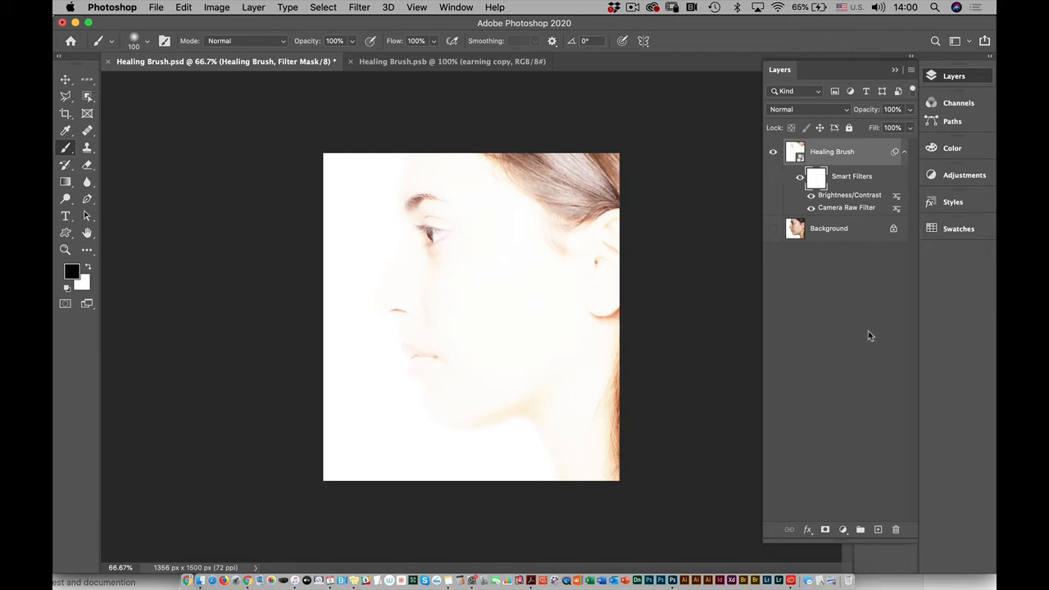
Reopen the Brightness/Contrast smart filter, lower its Brightness back to slightly below zero, and apply the change.
{"action": "double_click", "coordinate": [844, 197]}
{"action": "left_click_drag", "start_coordinate": [643, 66], "coordinate": [568, 67]}
{"action": "left_click", "coordinate": [686, 54]}
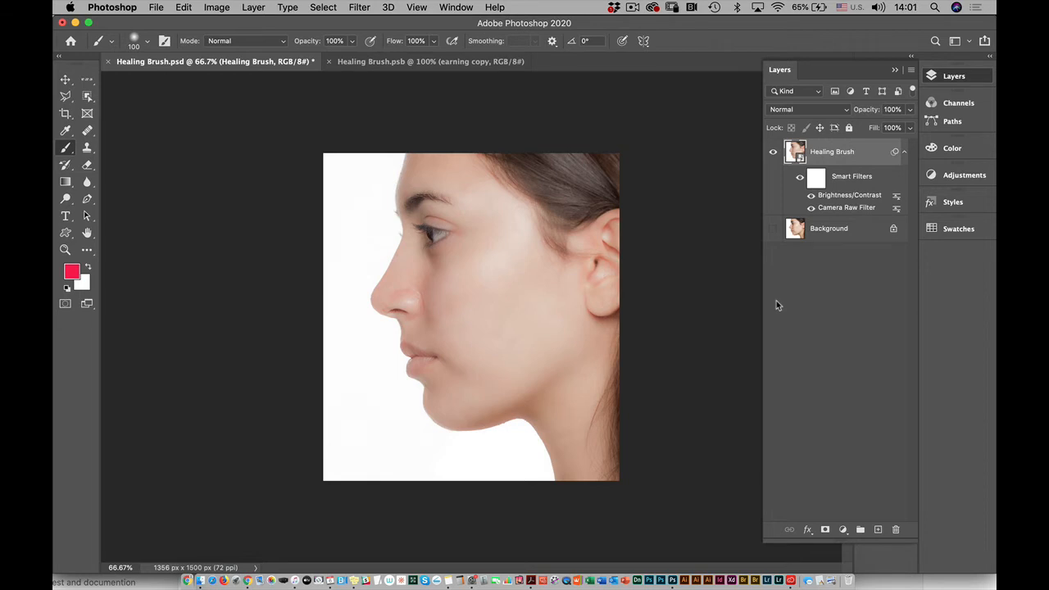
Try selecting the iris with the Object Selection tool in Rectangle mode, and clear the selection.
{"action": "key", "text": "super+equal"}
{"action": "key", "text": "super+equal"}
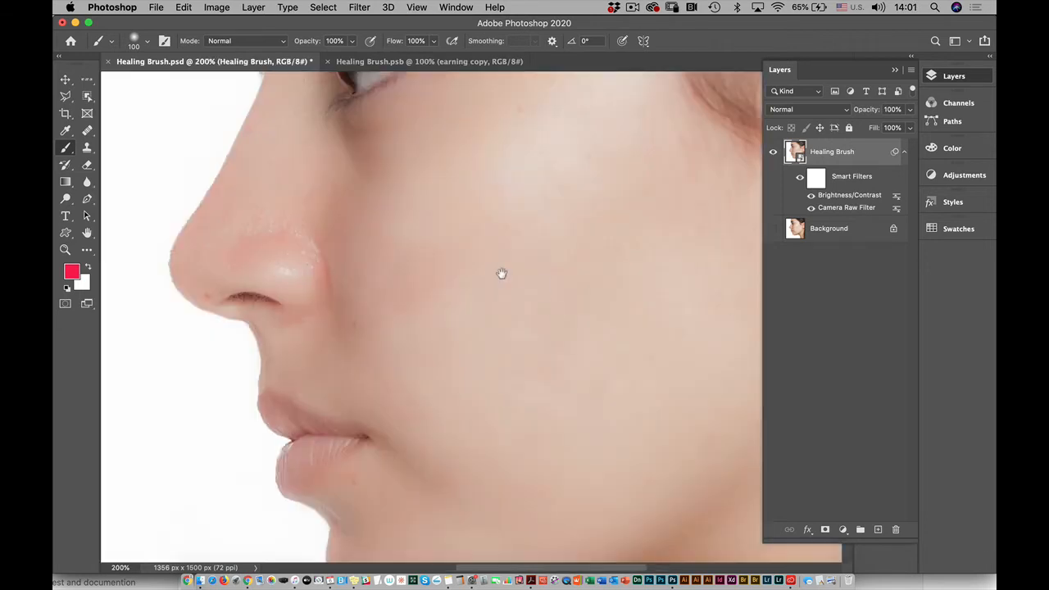
{"action": "left_click_drag", "start_coordinate": [450, 344], "coordinate": [478, 483]}
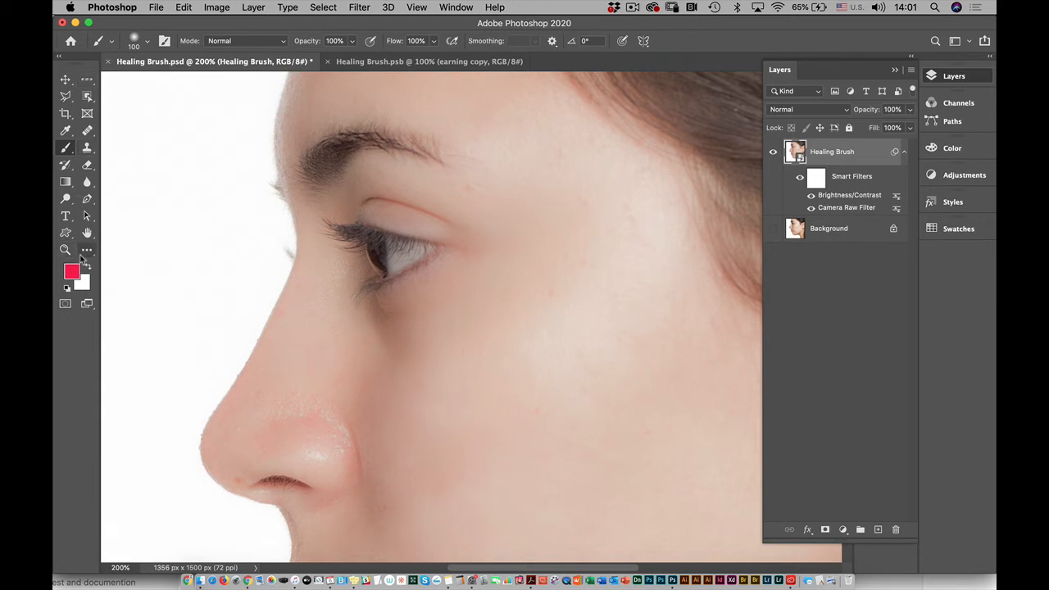
{"action": "left_click", "coordinate": [88, 96]}
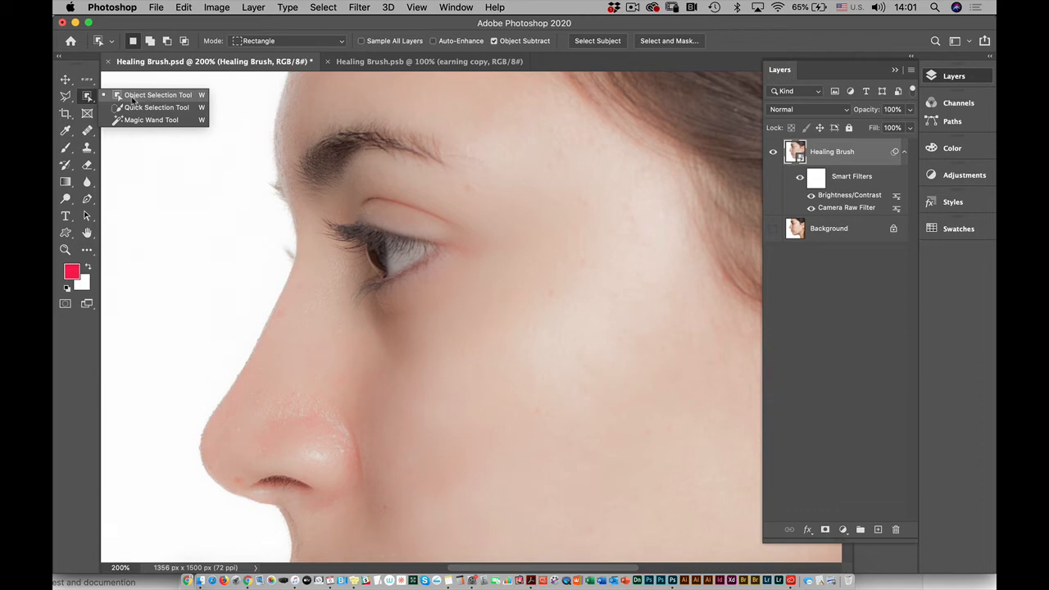
{"action": "left_click", "coordinate": [91, 98]}
{"action": "left_click", "coordinate": [131, 96]}
{"action": "left_click", "coordinate": [261, 41]}
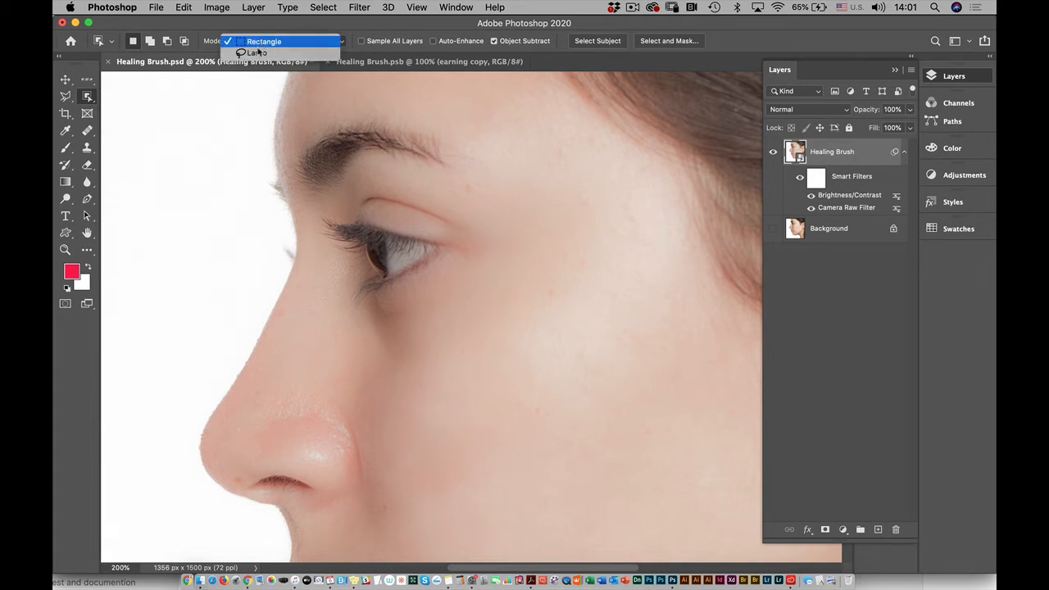
{"action": "left_click", "coordinate": [262, 41]}
{"action": "left_click", "coordinate": [260, 41]}
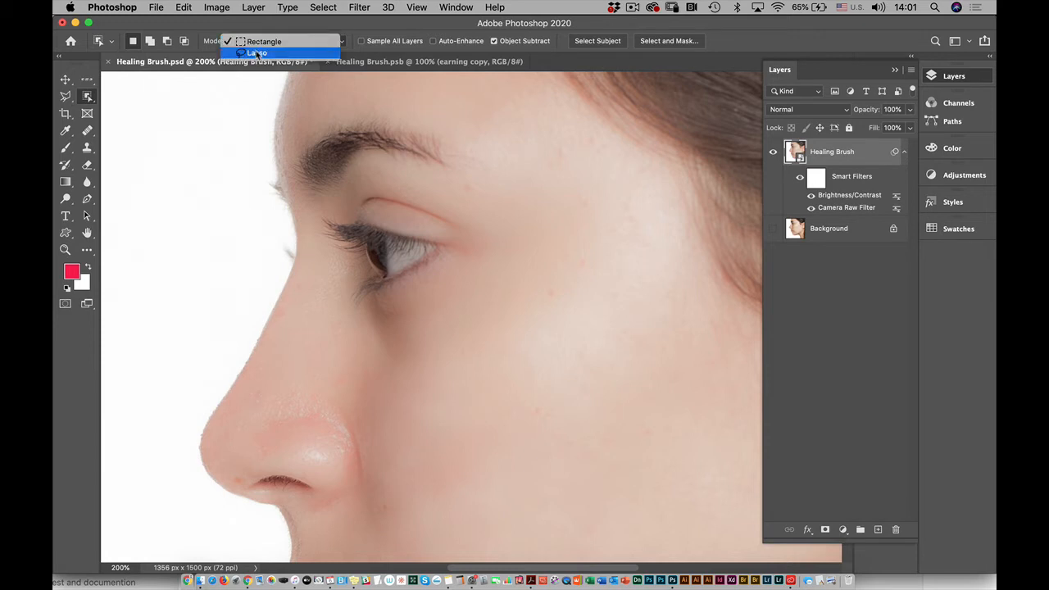
{"action": "left_click", "coordinate": [253, 42]}
{"action": "left_click_drag", "start_coordinate": [362, 237], "coordinate": [399, 277]}
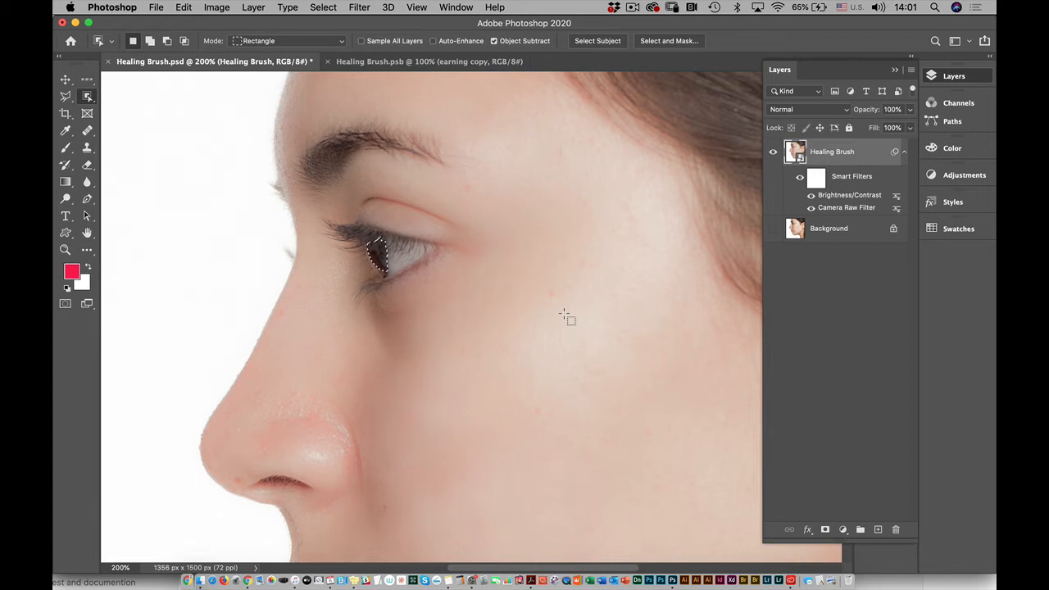
{"action": "key", "text": "super+d"}
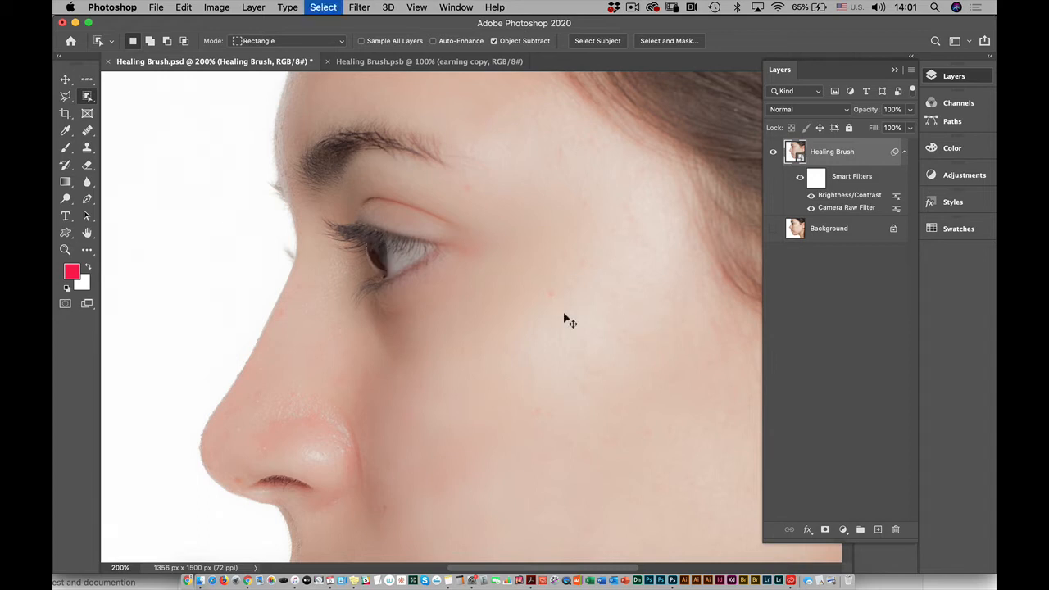
Outline the iris freehand with the Lasso tool at 0 px feather.
{"action": "left_click", "coordinate": [88, 98]}
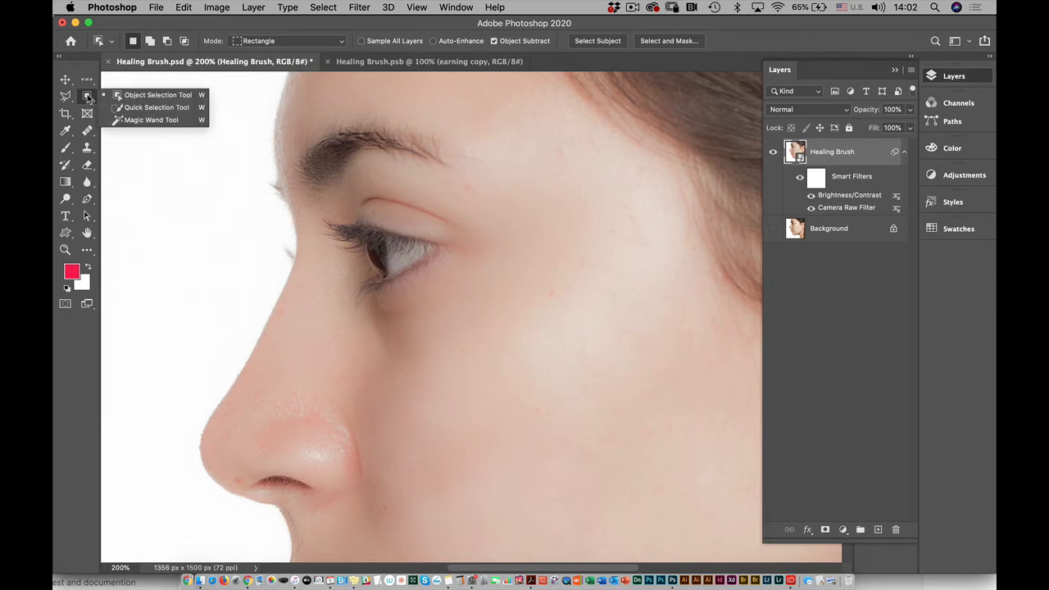
{"action": "left_click", "coordinate": [65, 98]}
{"action": "left_click", "coordinate": [66, 97]}
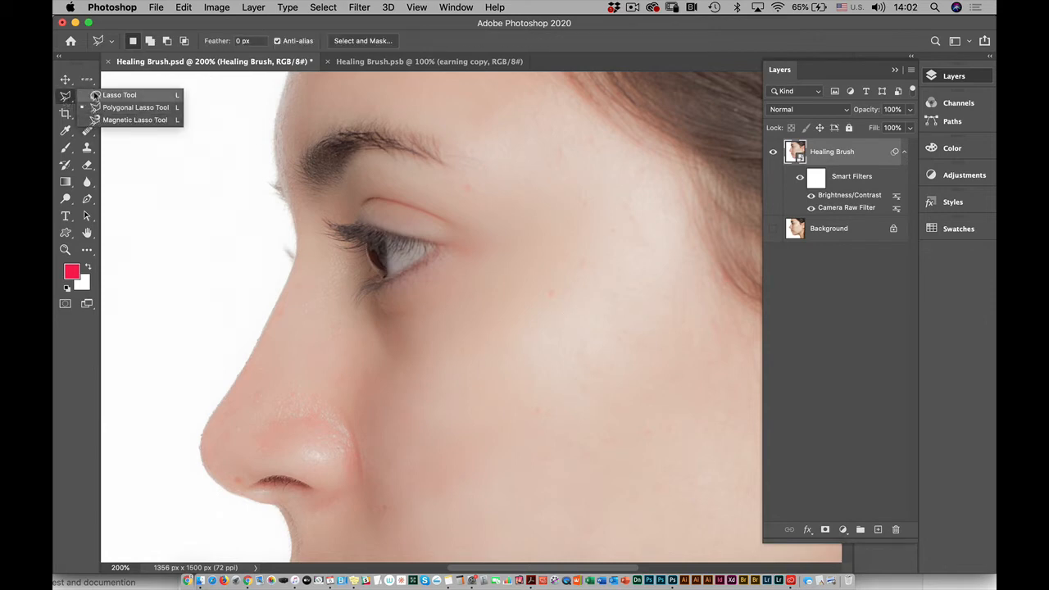
{"action": "left_click", "coordinate": [115, 96]}
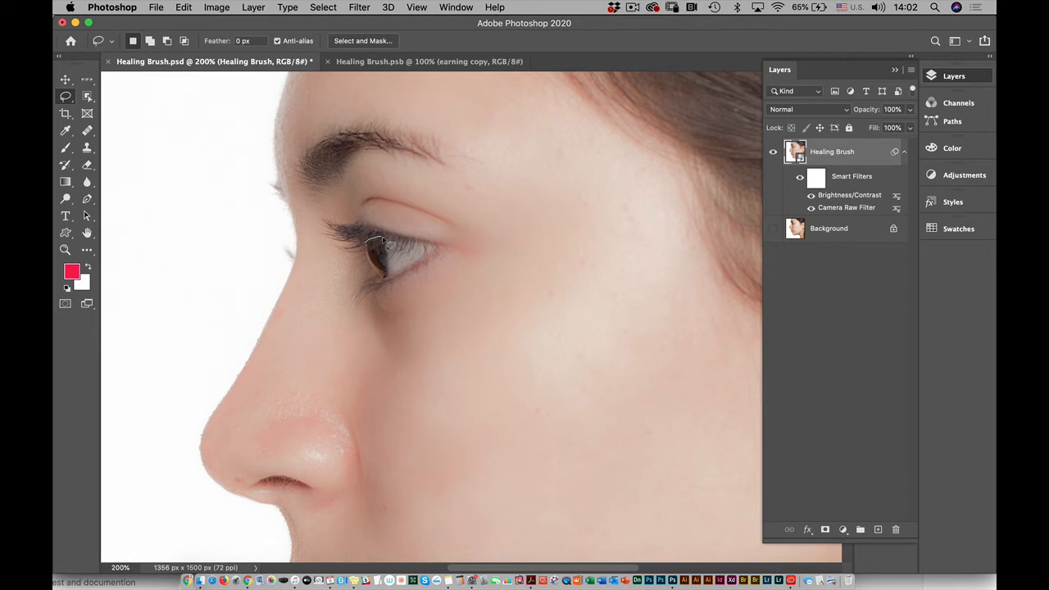
{"action": "mouse_move", "coordinate": [391, 244]}
{"action": "left_mouse_down"}
{"action": "mouse_move", "coordinate": [397, 280]}
{"action": "mouse_move", "coordinate": [379, 272]}
{"action": "mouse_move", "coordinate": [369, 243]}
{"action": "left_mouse_up"}
Add a Hue/Saturation adjustment layer limited to the iris and colorize it green with Hue 136 and Saturation 32.
{"action": "left_click_drag", "start_coordinate": [839, 542], "coordinate": [840, 326]}
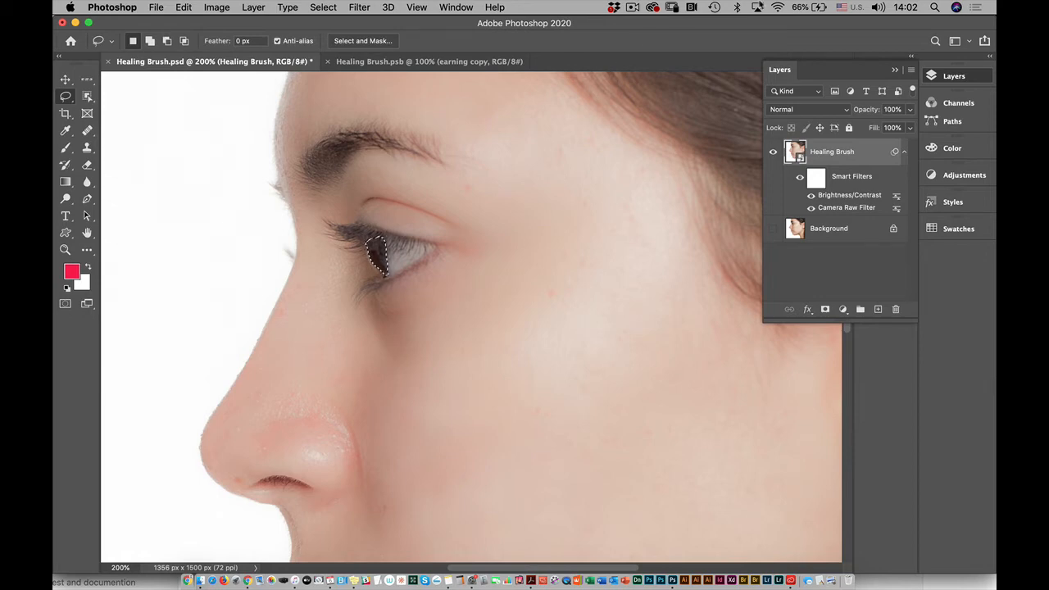
{"action": "left_click", "coordinate": [842, 312]}
{"action": "left_click", "coordinate": [843, 312]}
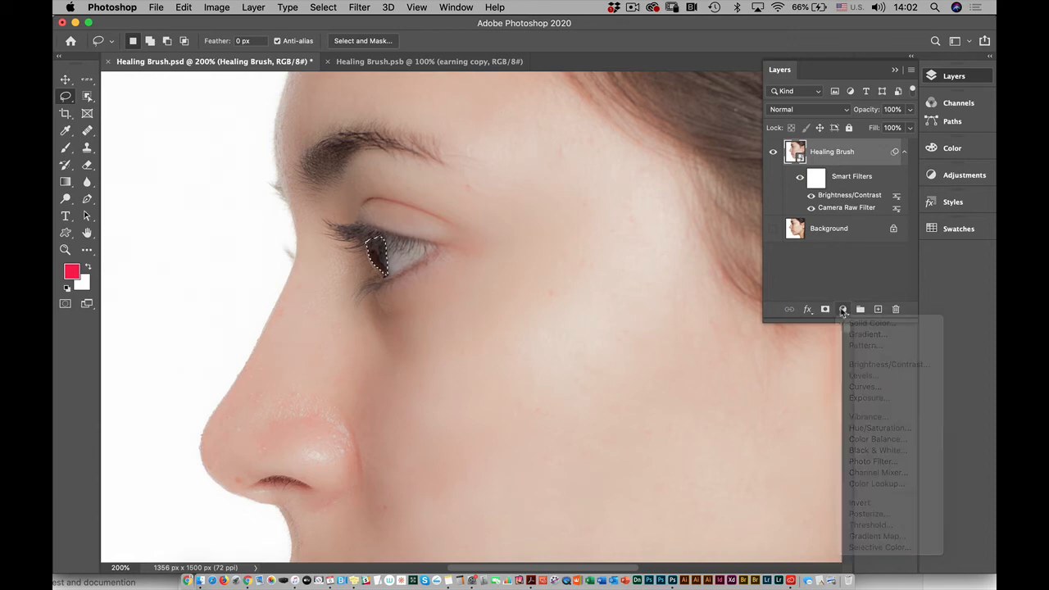
{"action": "left_click", "coordinate": [844, 312]}
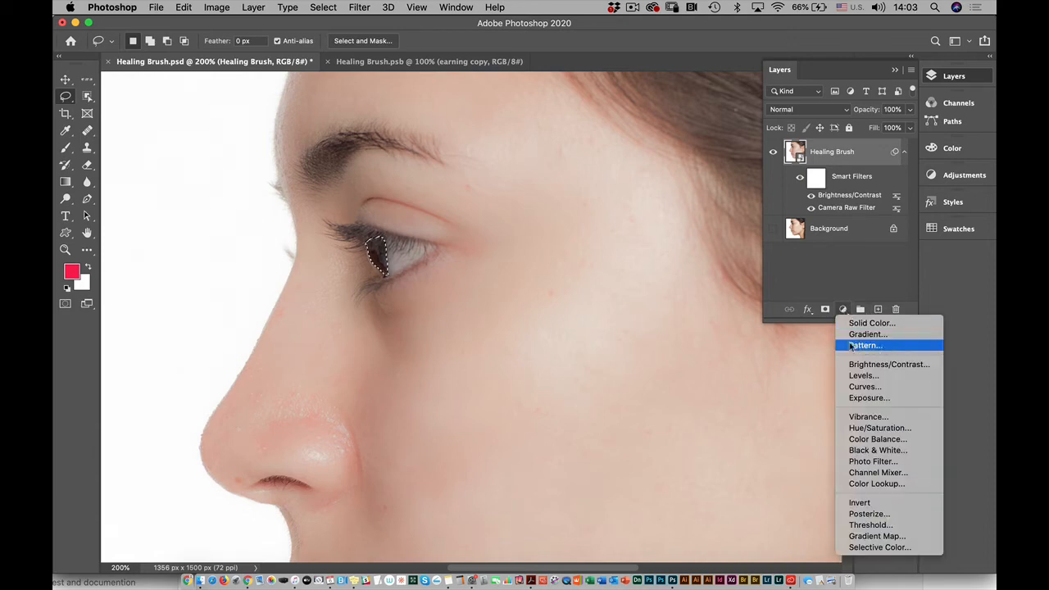
{"action": "left_click", "coordinate": [866, 433]}
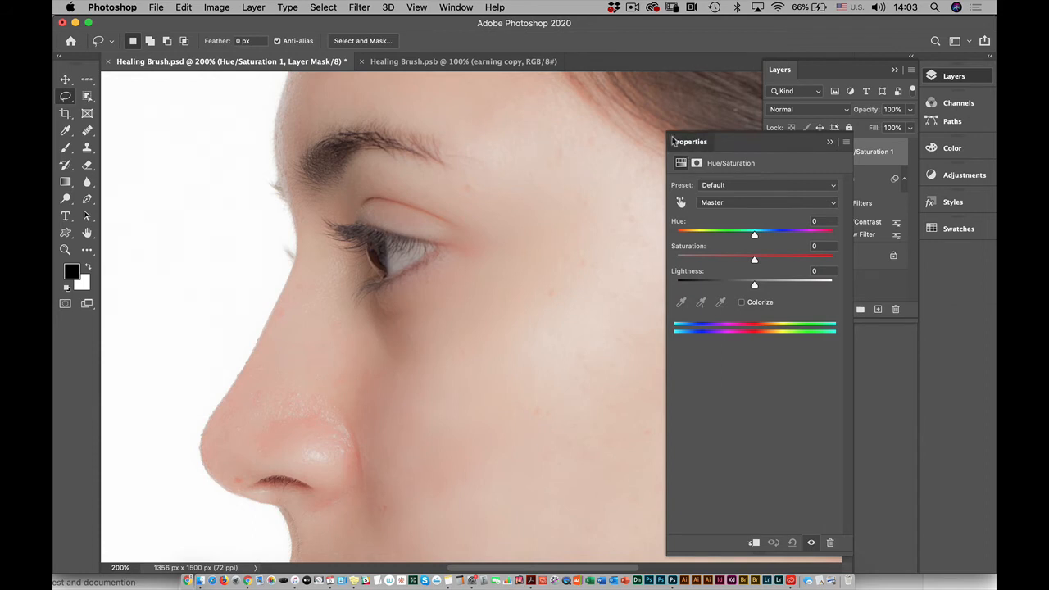
{"action": "left_click_drag", "start_coordinate": [700, 143], "coordinate": [607, 61]}
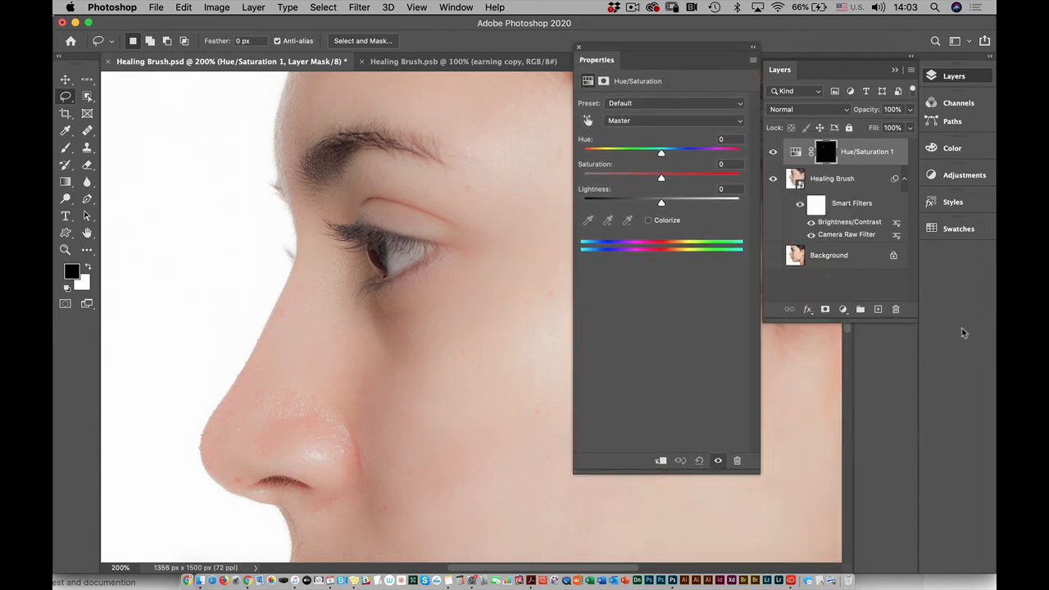
{"action": "left_click_drag", "start_coordinate": [661, 152], "coordinate": [636, 178]}
{"action": "left_click", "coordinate": [649, 221]}
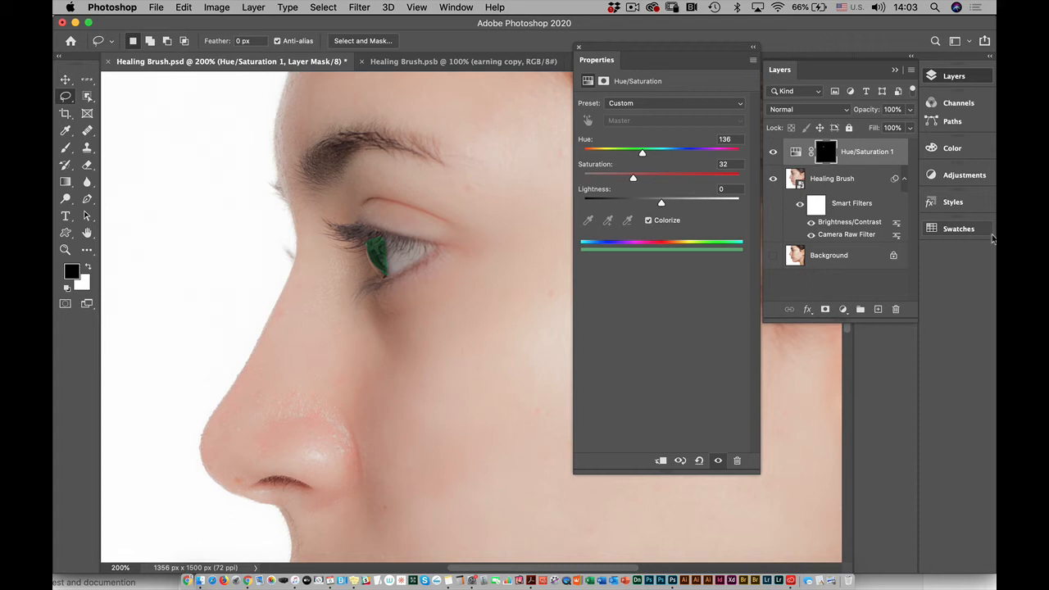
Compare the portrait with and without the green eye adjustment by toggling the Hue/Saturation 1 layer's visibility.
{"action": "left_click_drag", "start_coordinate": [603, 57], "coordinate": [883, 380]}
{"action": "left_click", "coordinate": [773, 154]}
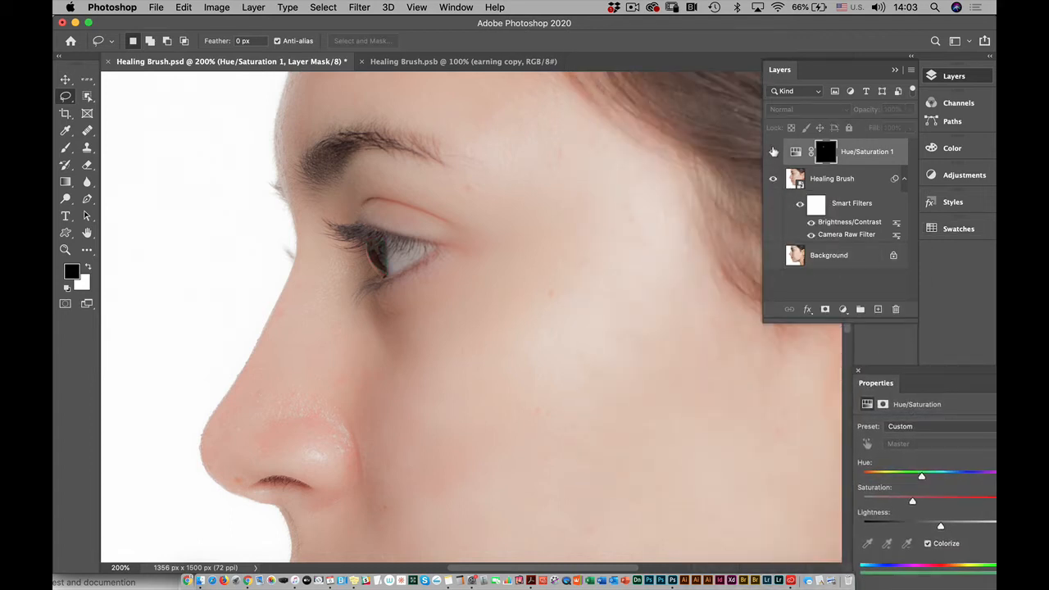
{"action": "left_click", "coordinate": [773, 154]}
{"action": "key", "text": "super+minus"}
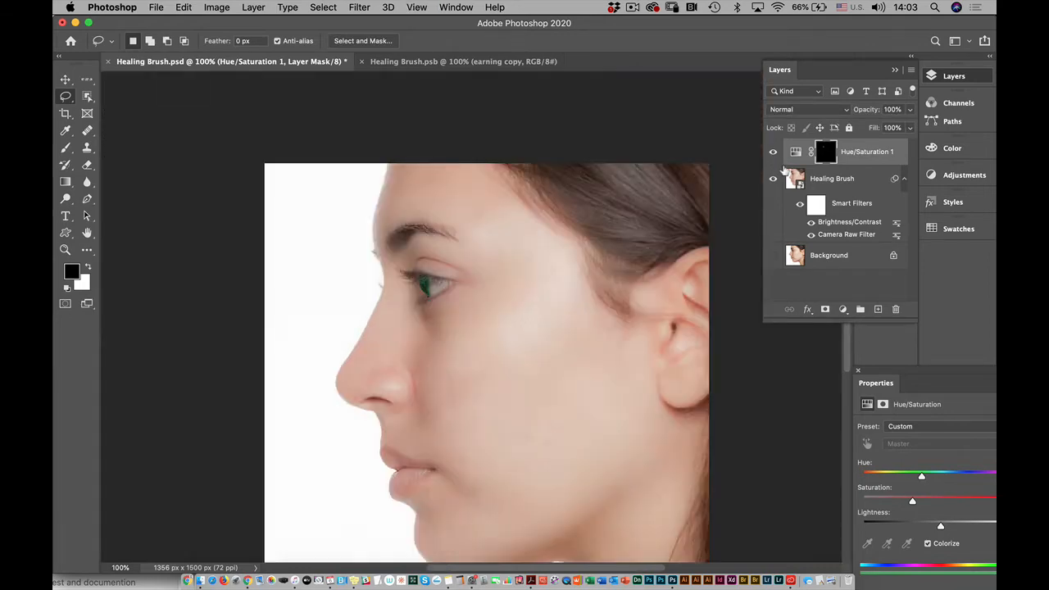
{"action": "left_click", "coordinate": [775, 154]}
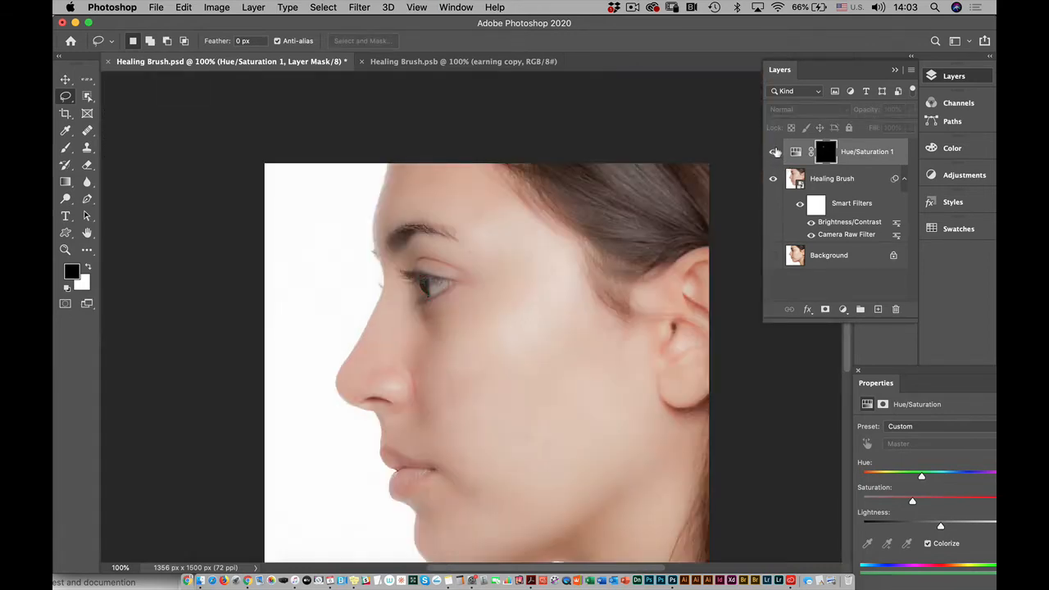
{"action": "left_click", "coordinate": [774, 153]}
{"action": "left_click", "coordinate": [775, 154]}
{"action": "left_click", "coordinate": [774, 153]}
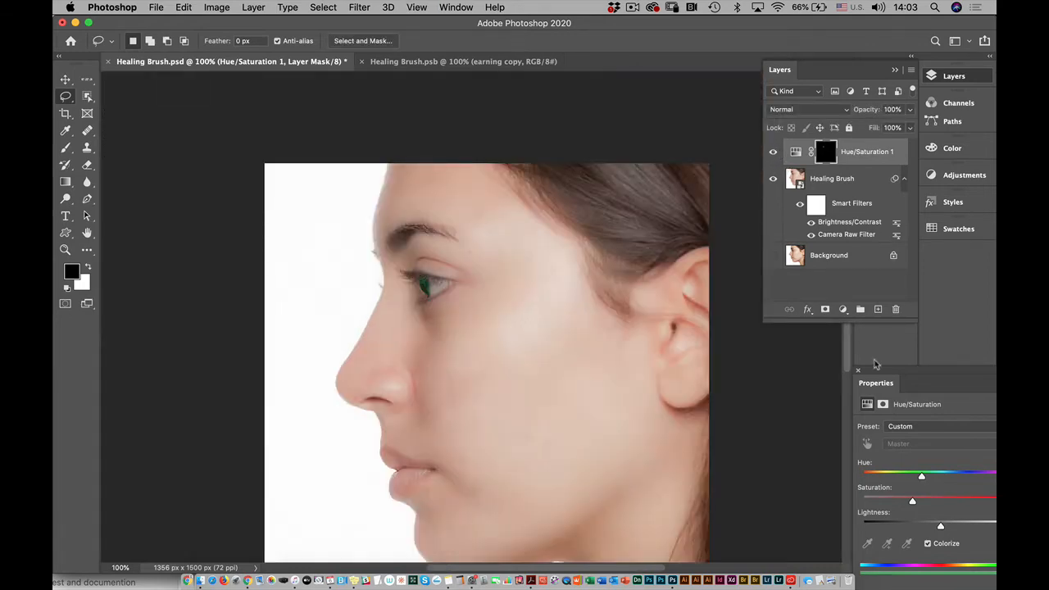
Select both lips on the Healing Brush layer with the Quick Selection tool.
{"action": "left_click_drag", "start_coordinate": [883, 376], "coordinate": [126, 112]}
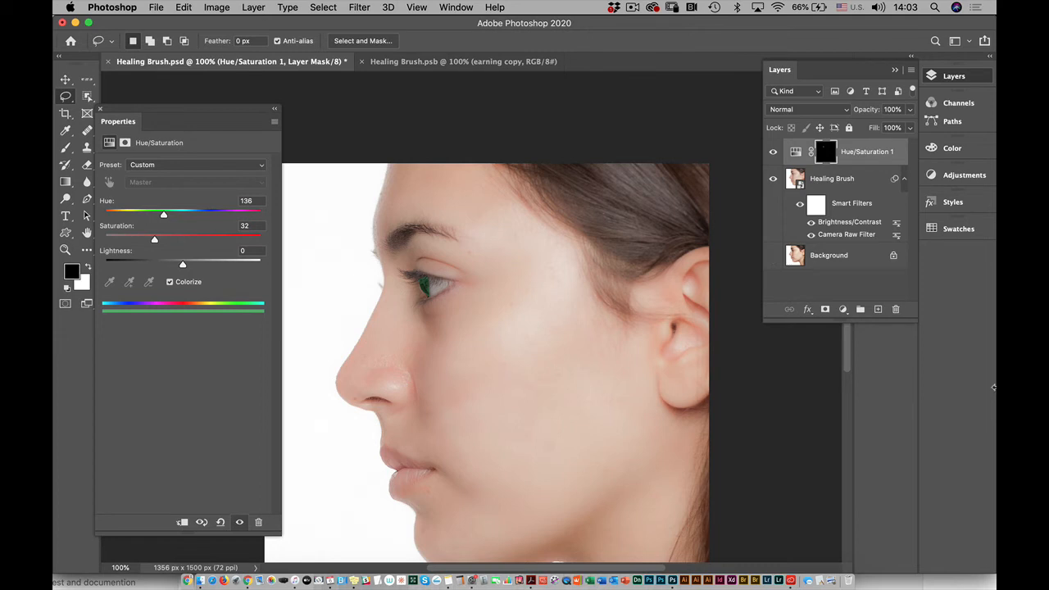
{"action": "left_click", "coordinate": [87, 97]}
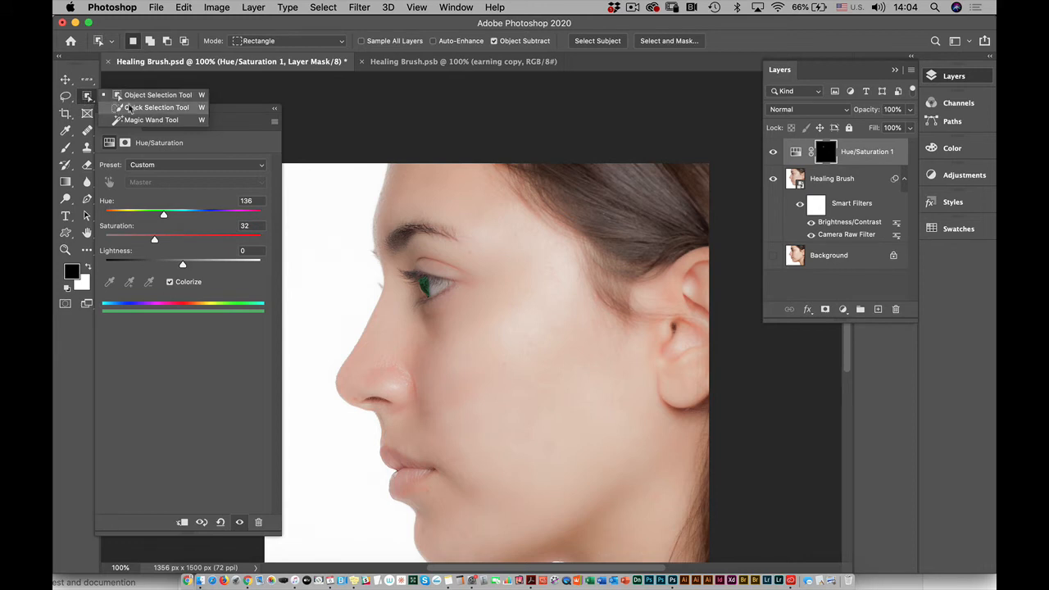
{"action": "left_click", "coordinate": [131, 108]}
{"action": "left_click", "coordinate": [826, 180]}
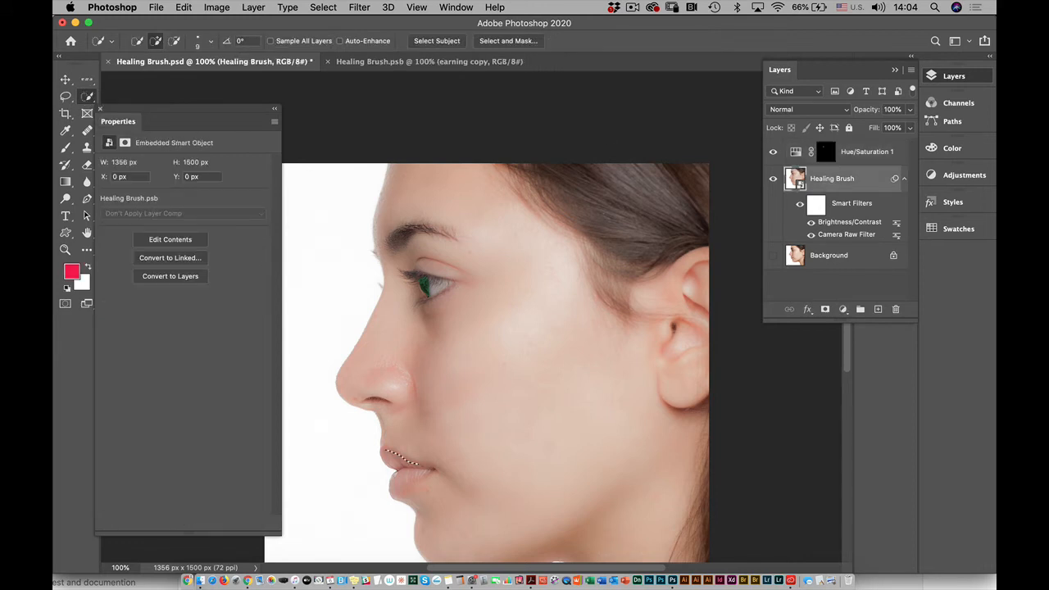
{"action": "mouse_move", "coordinate": [421, 476]}
{"action": "left_mouse_down"}
{"action": "mouse_move", "coordinate": [408, 488]}
{"action": "mouse_move", "coordinate": [389, 452]}
{"action": "left_mouse_up"}
{"action": "left_click_drag", "start_coordinate": [131, 124], "coordinate": [144, 98]}
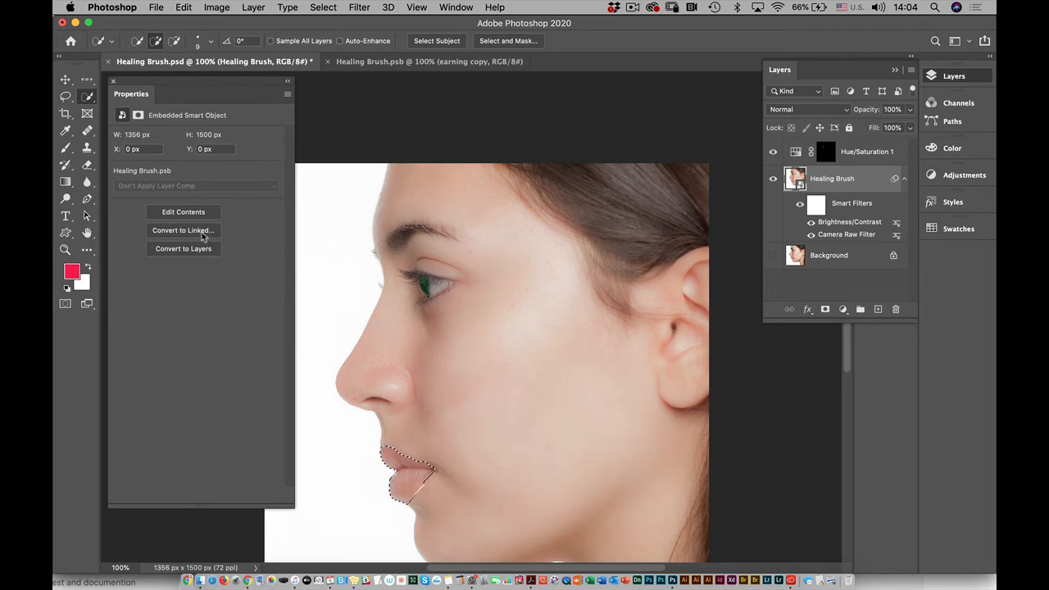
Refine the lip selection in Select and Mask with Smooth 20, Feather 4.2 px and Contrast 15%, and apply it.
{"action": "left_click", "coordinate": [503, 46]}
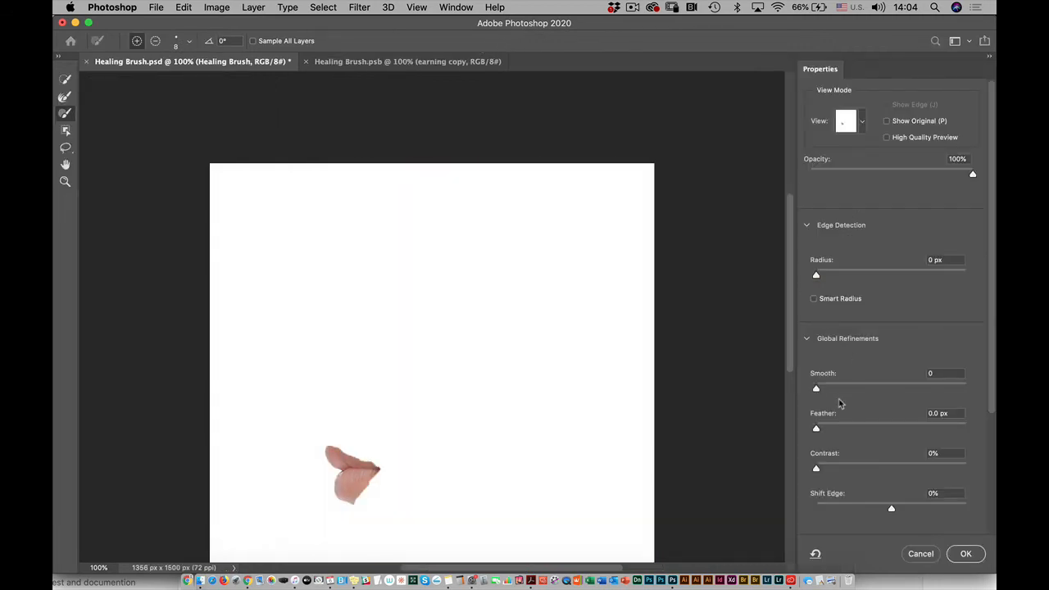
{"action": "left_click_drag", "start_coordinate": [816, 388], "coordinate": [844, 390]}
{"action": "left_click_drag", "start_coordinate": [817, 428], "coordinate": [832, 428]}
{"action": "mouse_move", "coordinate": [846, 391]}
{"action": "left_mouse_down"}
{"action": "mouse_move", "coordinate": [857, 392]}
{"action": "mouse_move", "coordinate": [831, 392]}
{"action": "mouse_move", "coordinate": [846, 390]}
{"action": "left_mouse_up"}
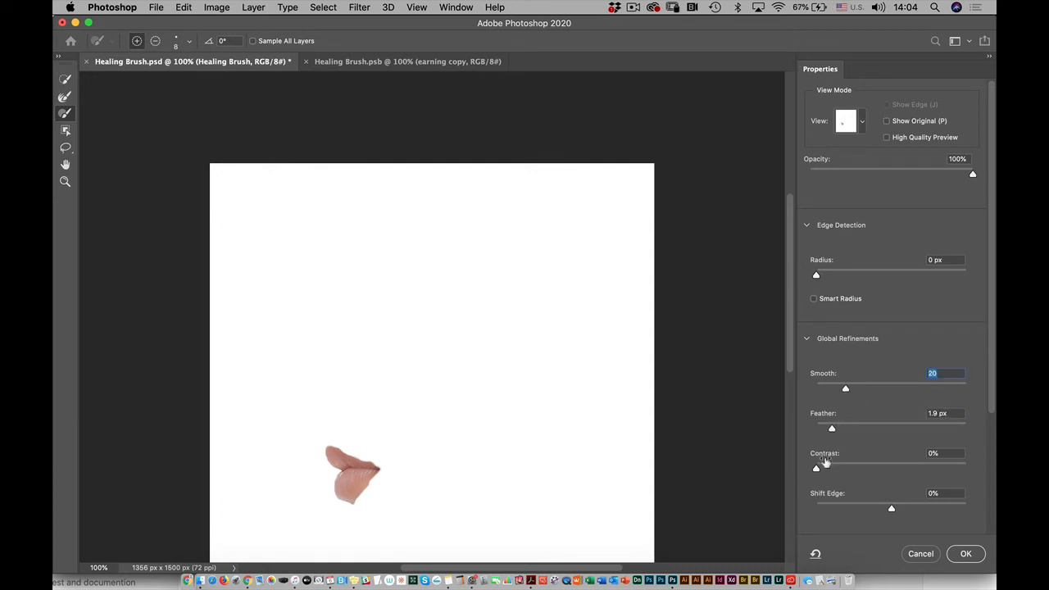
{"action": "left_click_drag", "start_coordinate": [816, 468], "coordinate": [840, 470]}
{"action": "left_click_drag", "start_coordinate": [833, 431], "coordinate": [850, 429]}
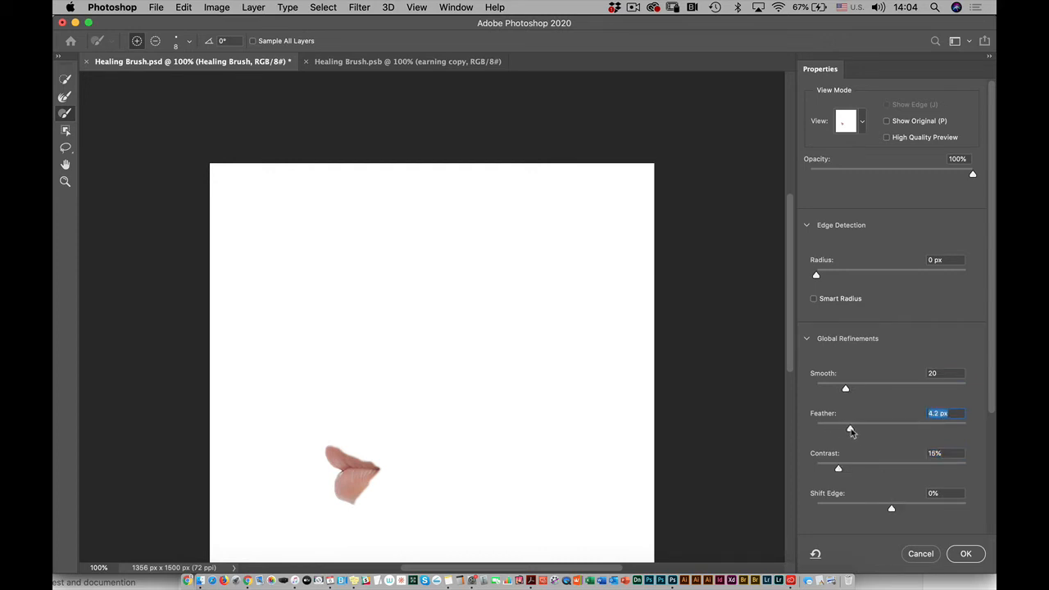
{"action": "left_click", "coordinate": [965, 553]}
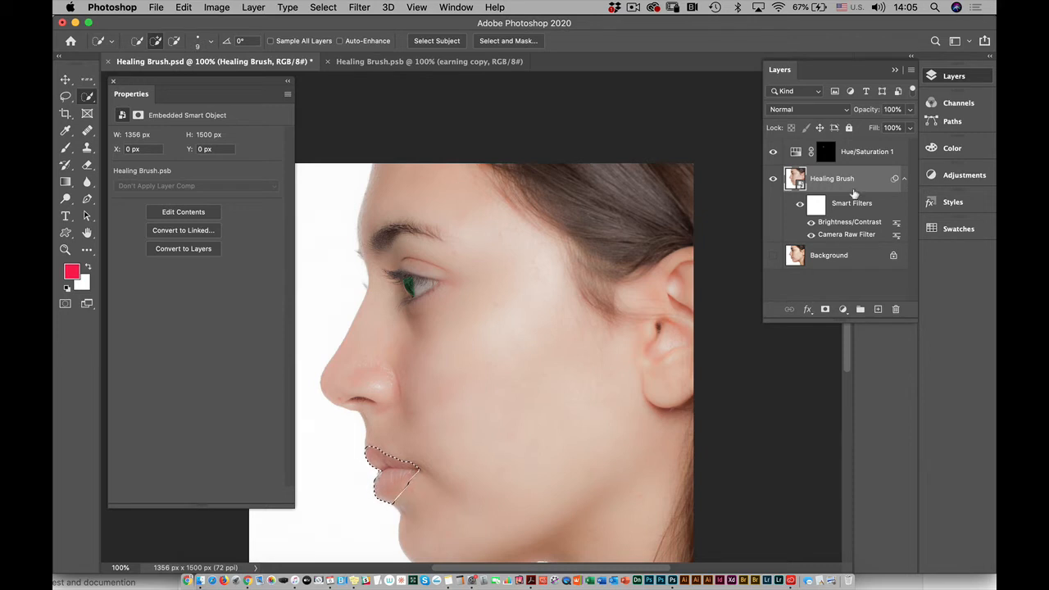
Add a Hue/Saturation adjustment layer for the lips, colorized red with Hue 11, Saturation 79 and Lightness -33, and uncover the portrait.
{"action": "left_click", "coordinate": [843, 309]}
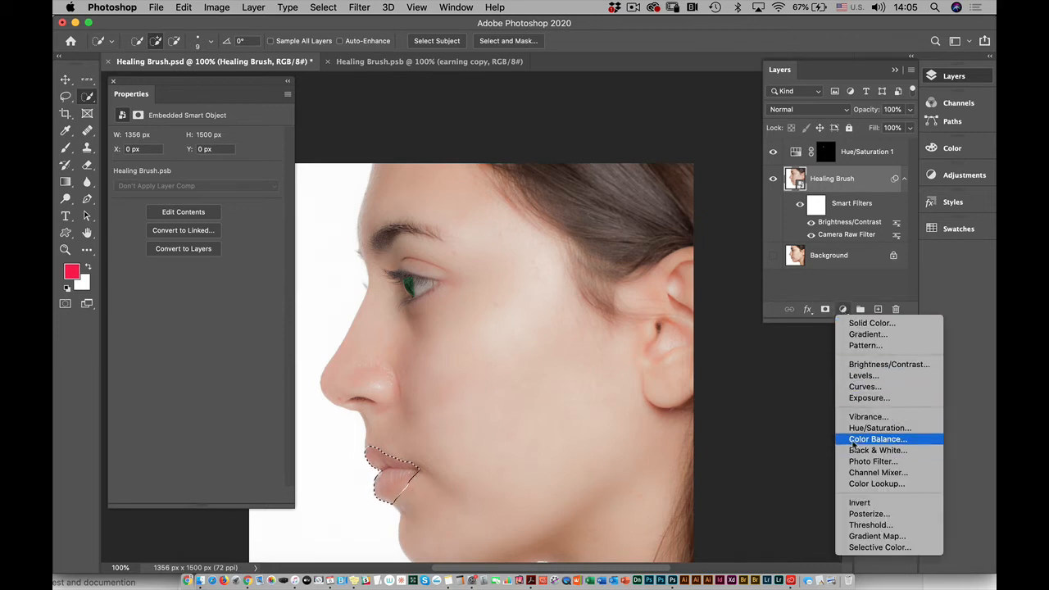
{"action": "left_click", "coordinate": [853, 428]}
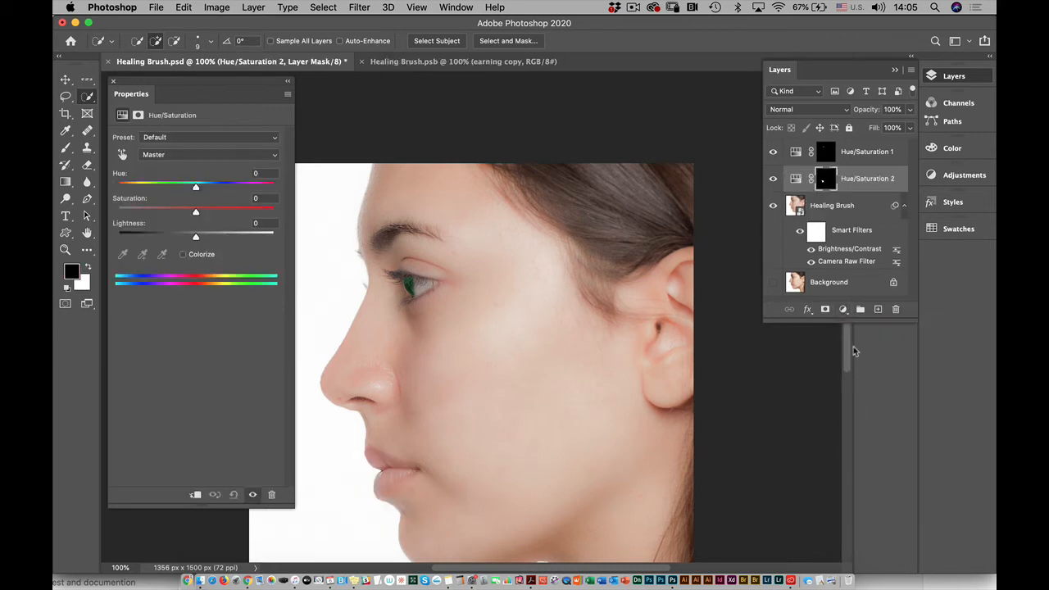
{"action": "left_click", "coordinate": [183, 254]}
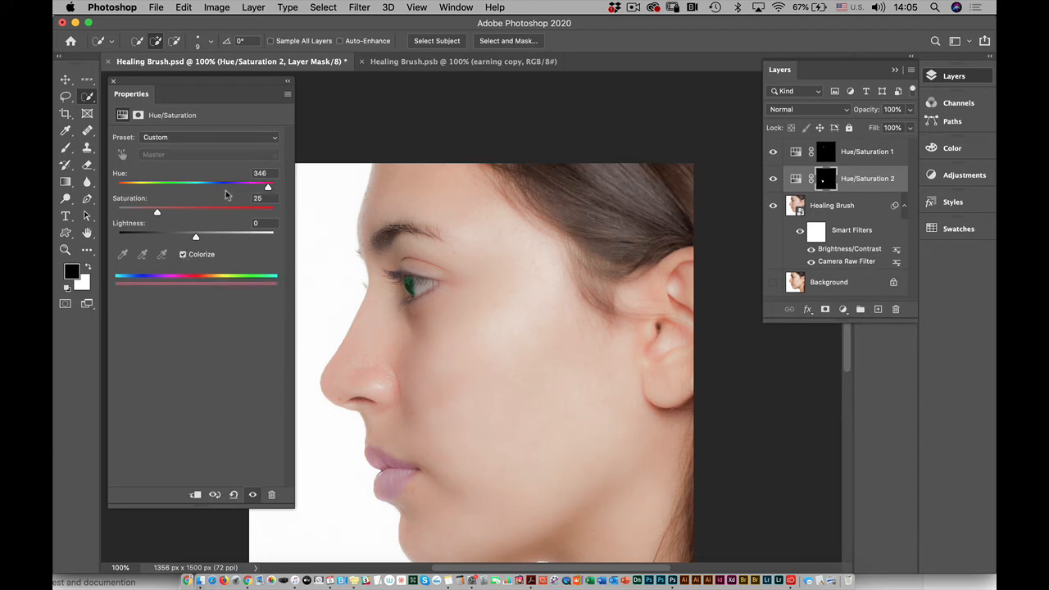
{"action": "left_click_drag", "start_coordinate": [267, 188], "coordinate": [244, 216]}
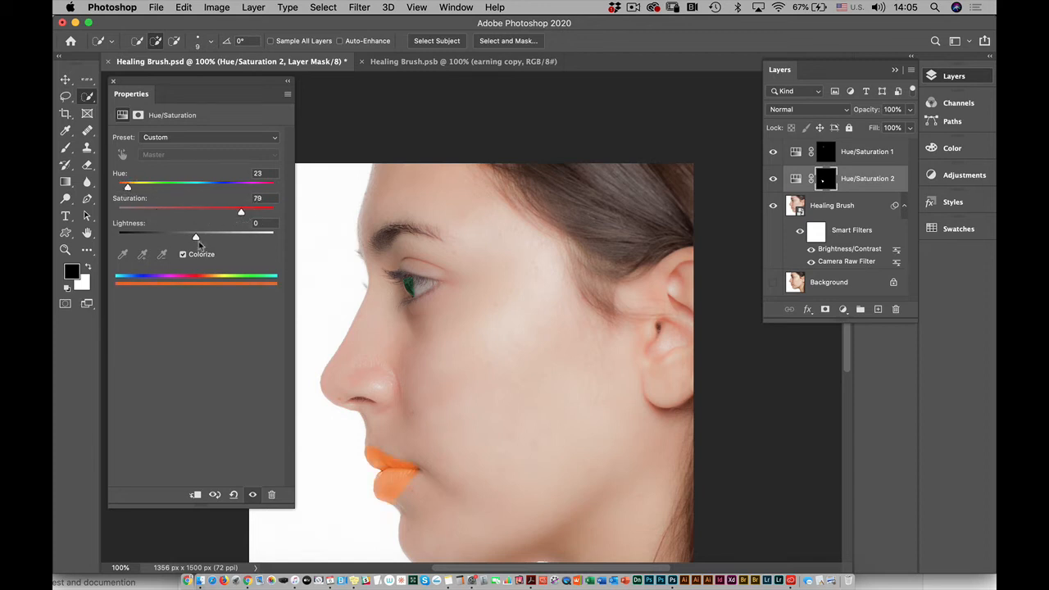
{"action": "left_click_drag", "start_coordinate": [199, 241], "coordinate": [170, 240]}
{"action": "left_click_drag", "start_coordinate": [128, 187], "coordinate": [123, 188]}
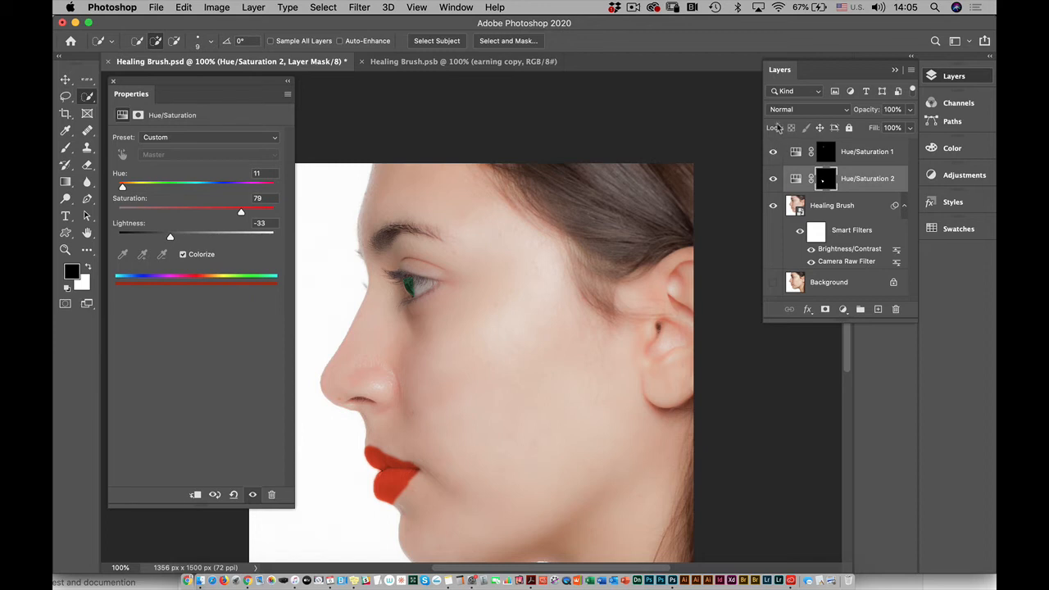
{"action": "left_click", "coordinate": [65, 79]}
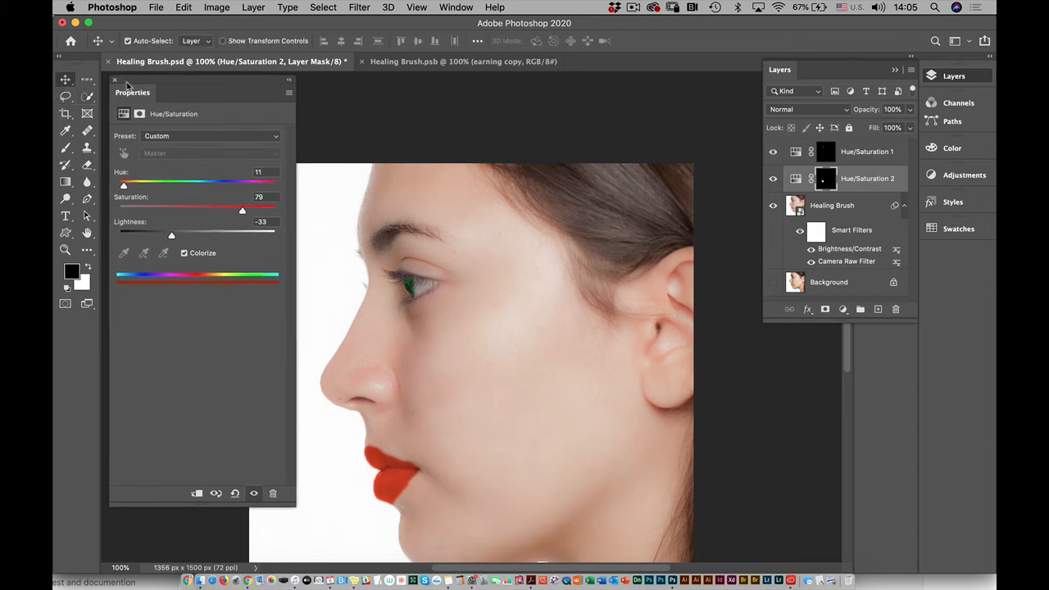
{"action": "left_click_drag", "start_coordinate": [184, 92], "coordinate": [885, 424]}
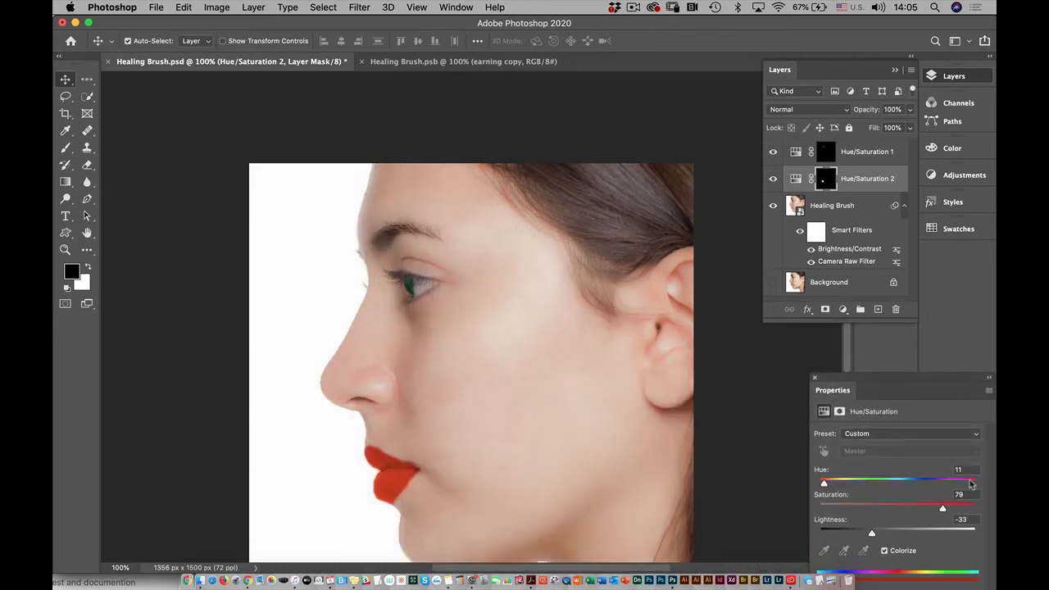
Compare the portrait with and without the eye and lip color by toggling each Hue/Saturation layer's visibility.
{"action": "key", "text": "super+minus"}
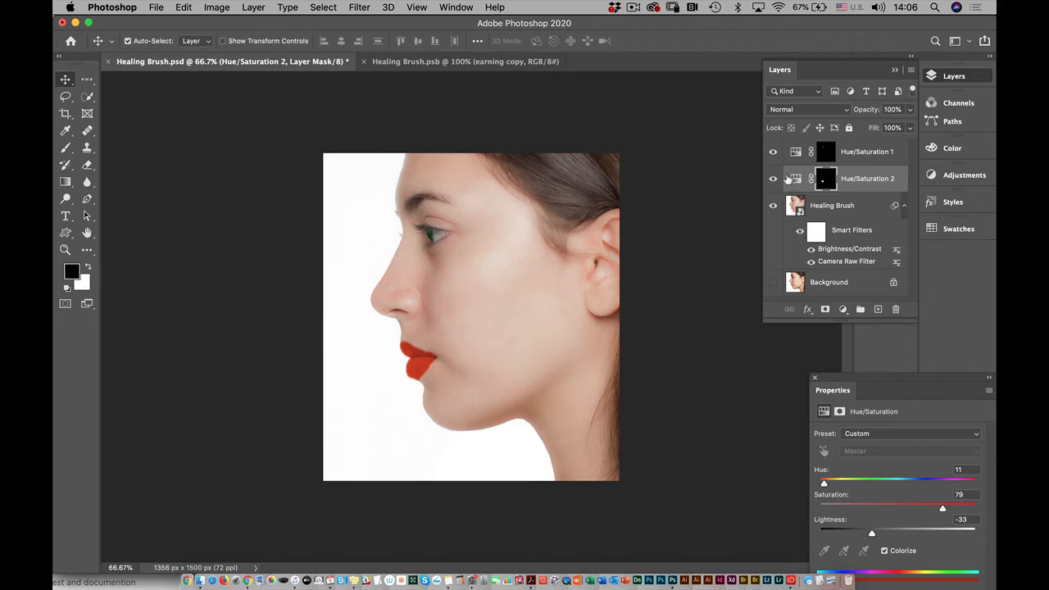
{"action": "left_click", "coordinate": [774, 153]}
{"action": "left_click", "coordinate": [774, 152]}
{"action": "left_click", "coordinate": [773, 178]}
{"action": "left_click", "coordinate": [773, 179]}
Compare the portrait with and without the Brightness/Contrast and Camera Raw smart filters by toggling each filter's visibility.
{"action": "left_click", "coordinate": [811, 254]}
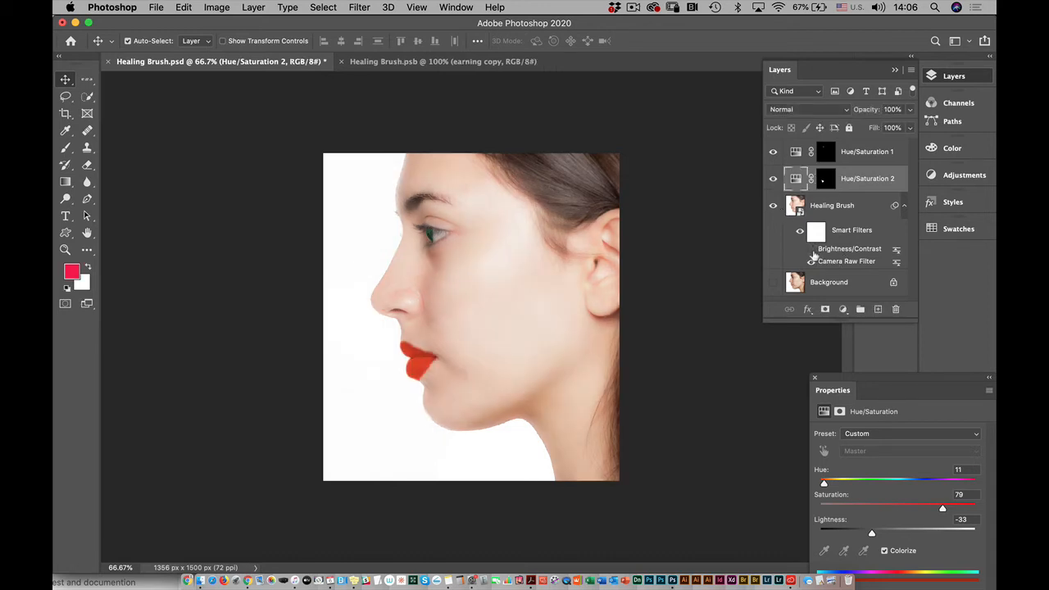
{"action": "left_click", "coordinate": [812, 254]}
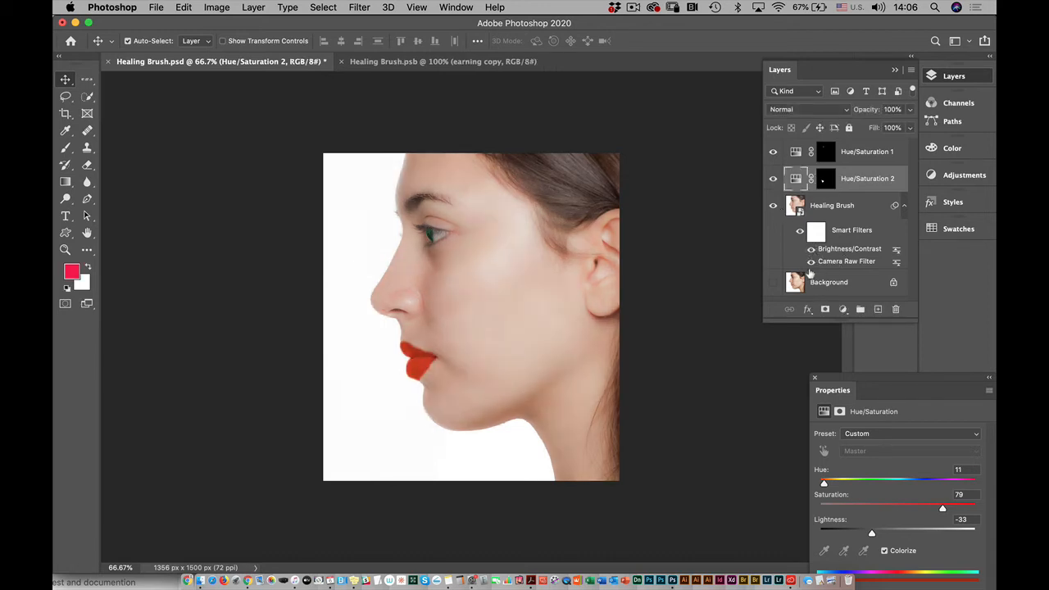
{"action": "left_click", "coordinate": [812, 262]}
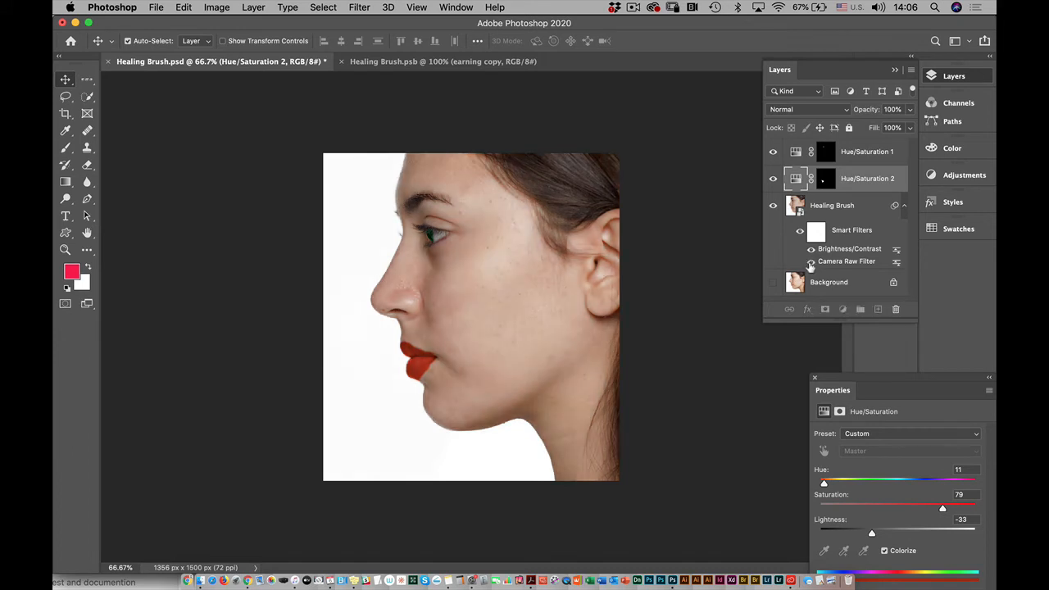
{"action": "left_click", "coordinate": [812, 262]}
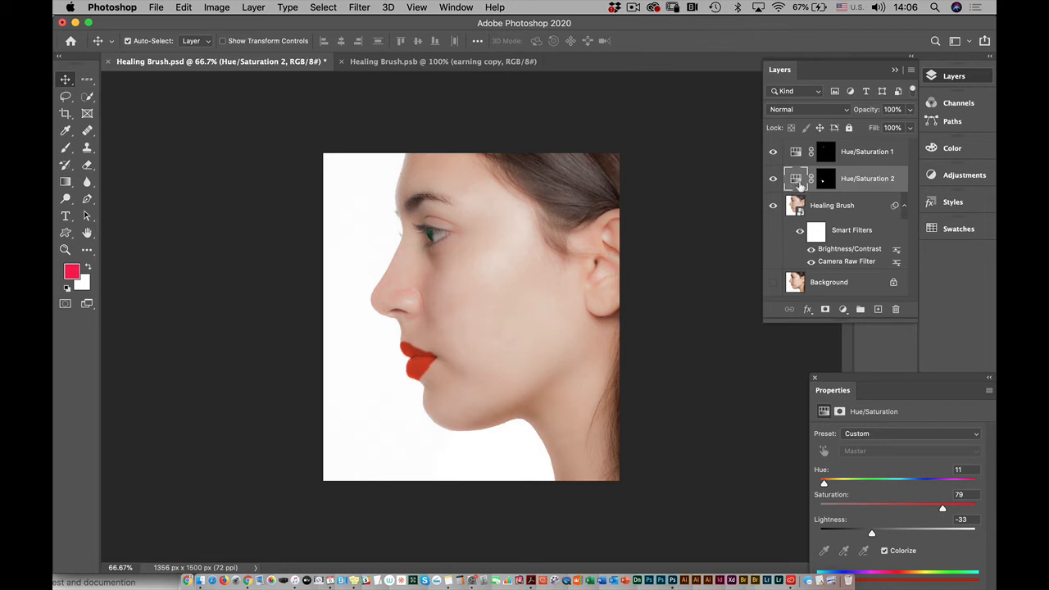
Move the adjustment's properties clear of the portrait and recolor the lips purple with Hue 281 on Hue/Saturation 2.
{"action": "left_click_drag", "start_coordinate": [867, 387], "coordinate": [647, 61]}
{"action": "mouse_move", "coordinate": [715, 151]}
{"action": "left_mouse_down"}
{"action": "mouse_move", "coordinate": [730, 152]}
{"action": "mouse_move", "coordinate": [720, 152]}
{"action": "left_mouse_up"}
{"action": "left_click_drag", "start_coordinate": [648, 62], "coordinate": [182, 100]}
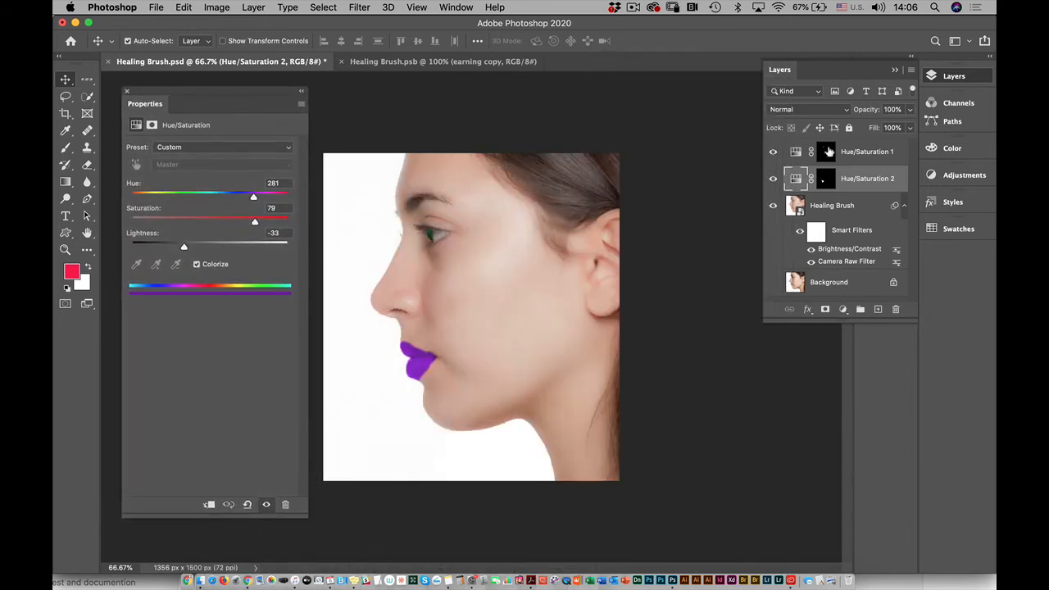
Preview blending modes for the lips' Hue/Saturation 2 layer and set it to Soft Light.
{"action": "left_click", "coordinate": [811, 114]}
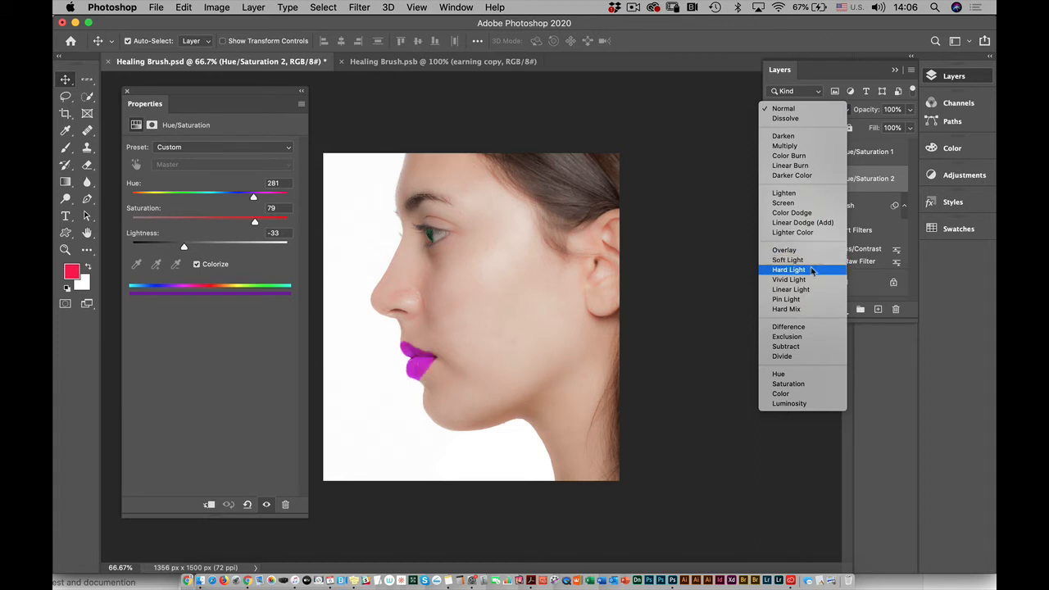
{"action": "left_click", "coordinate": [689, 152]}
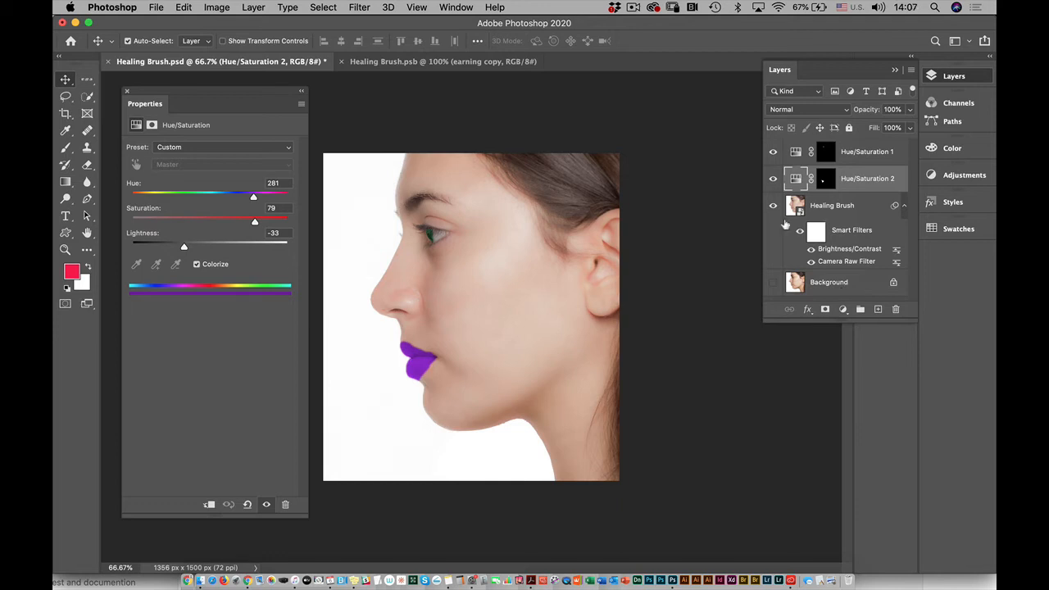
{"action": "left_click", "coordinate": [802, 110]}
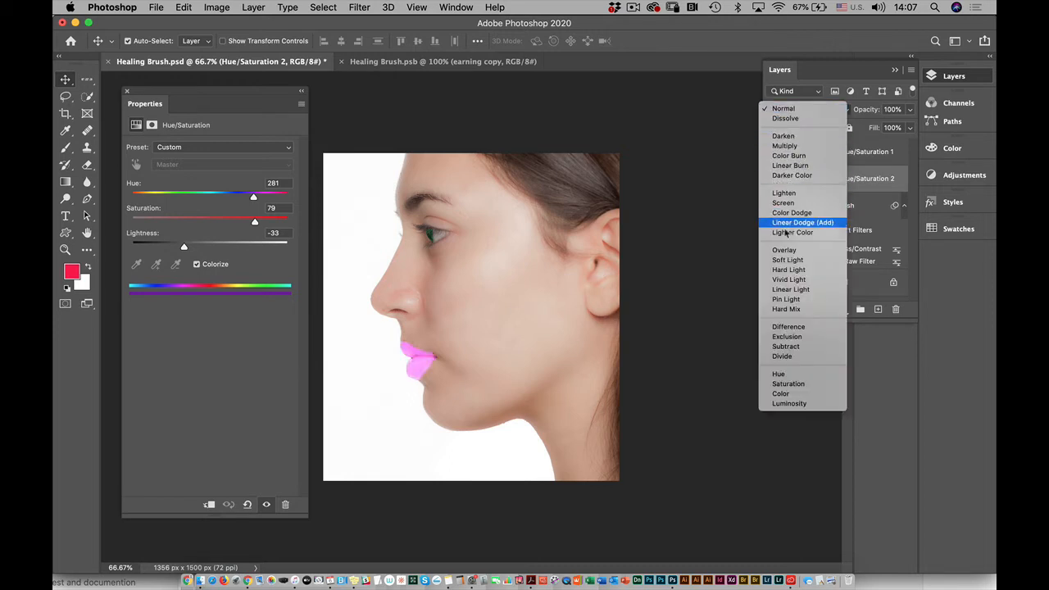
{"action": "left_click", "coordinate": [787, 260]}
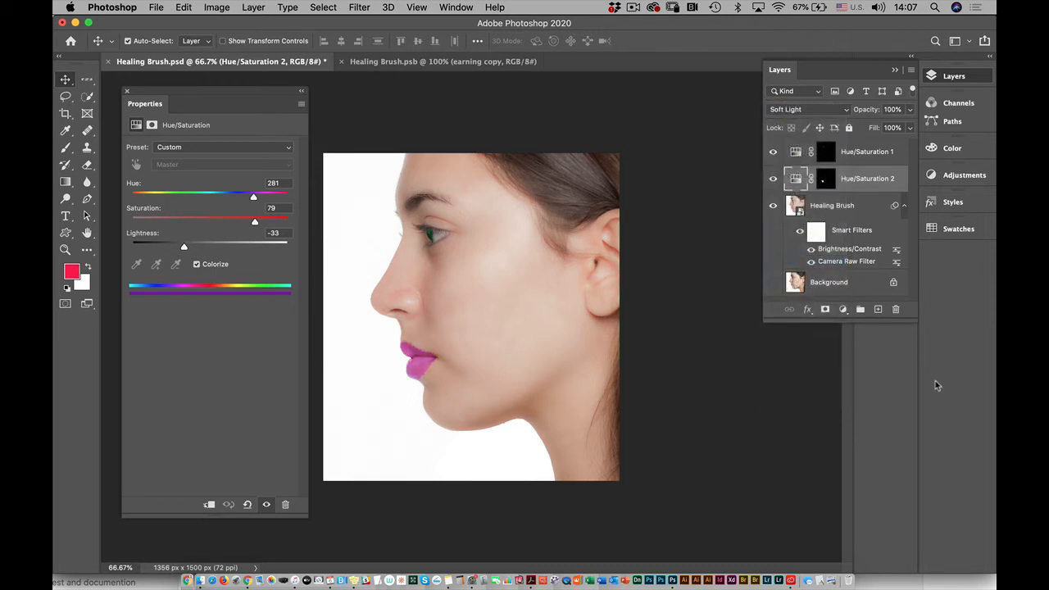
Recolor the eye blue on the Hue/Saturation 1 layer with Hue 247, Saturation 25 and Lightness +8.
{"action": "left_click", "coordinate": [796, 154]}
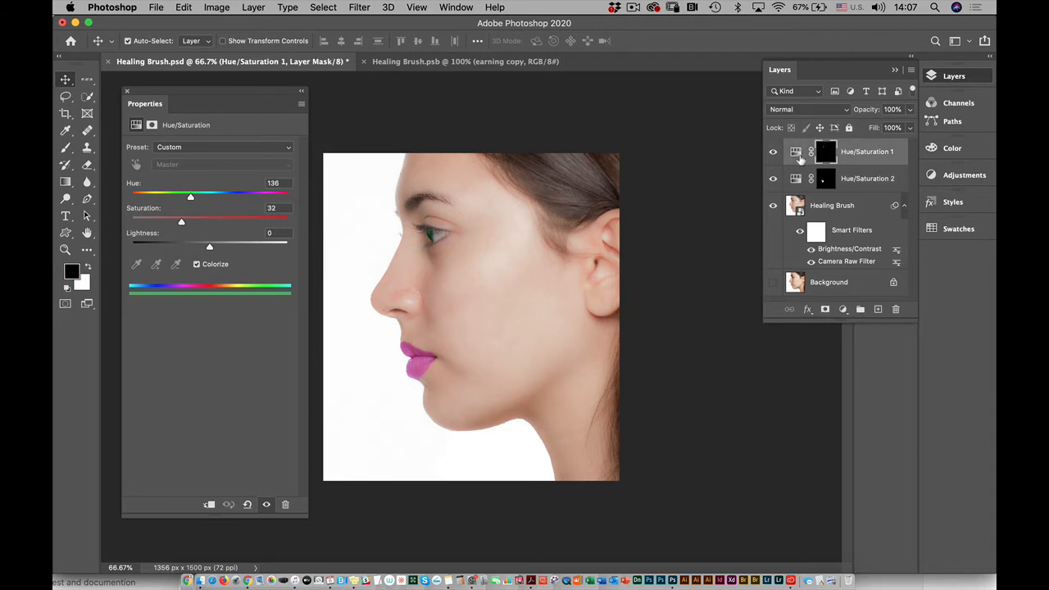
{"action": "left_click_drag", "start_coordinate": [220, 201], "coordinate": [238, 199]}
{"action": "left_click_drag", "start_coordinate": [182, 223], "coordinate": [217, 247]}
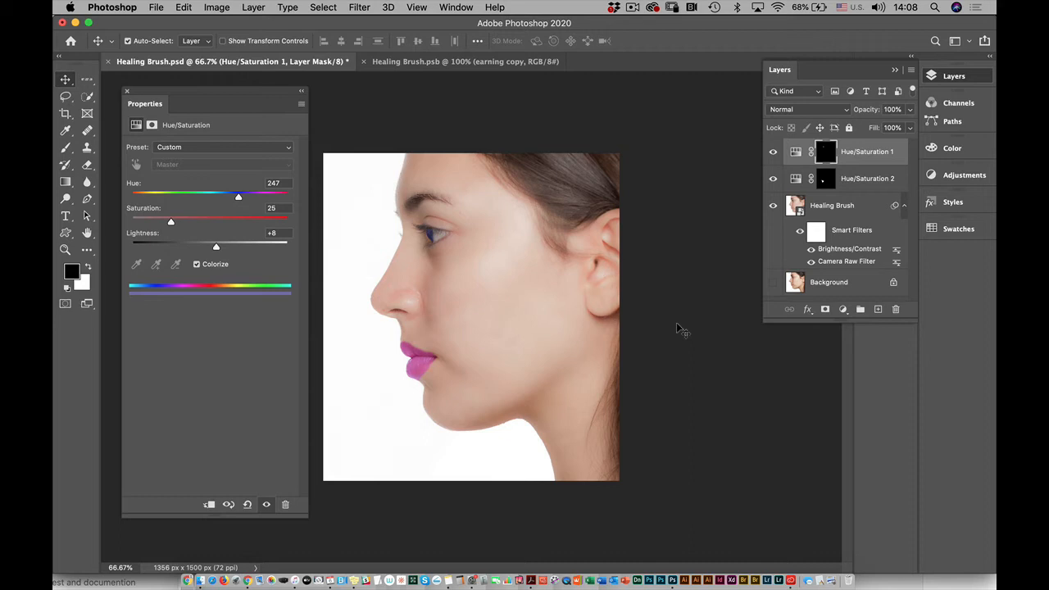
Close the smart object's Healing Brush.psb, then close Healing Brush.psd and save its changes.
{"action": "left_click", "coordinate": [404, 64]}
{"action": "left_click", "coordinate": [365, 63]}
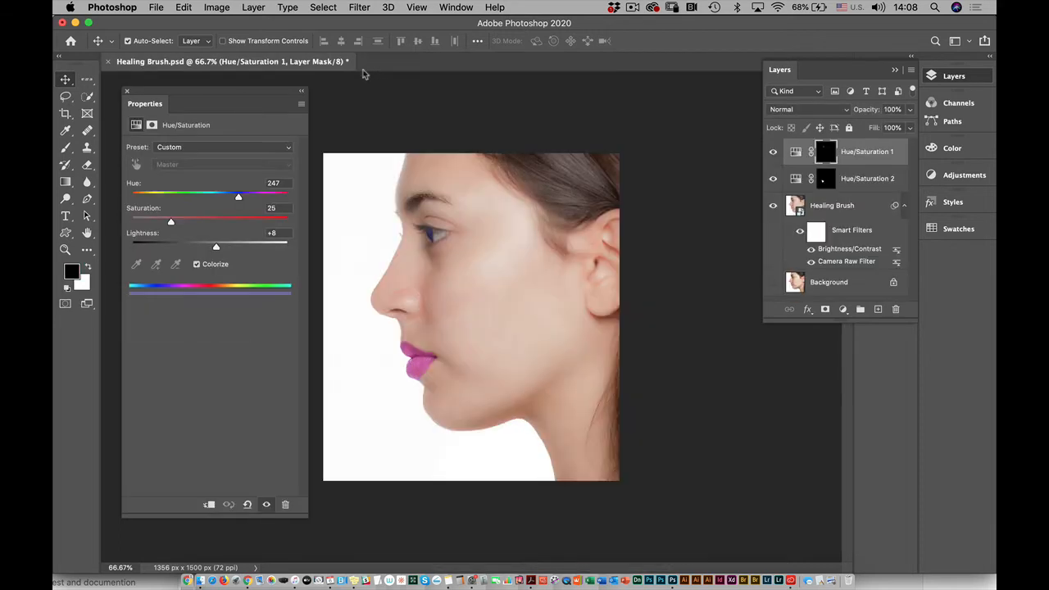
{"action": "left_click", "coordinate": [107, 61]}
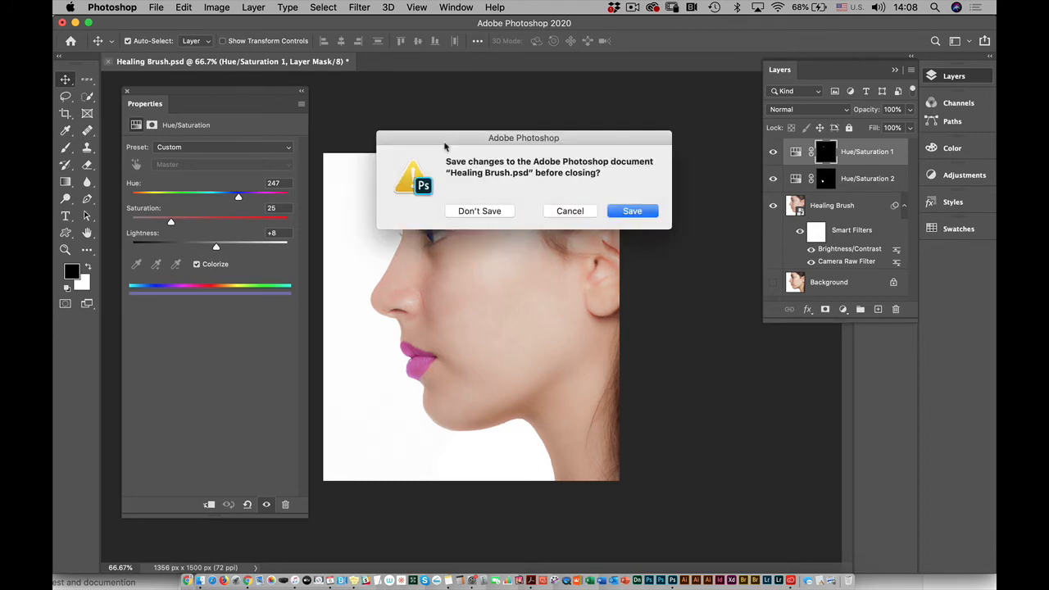
{"action": "left_click", "coordinate": [633, 211]}
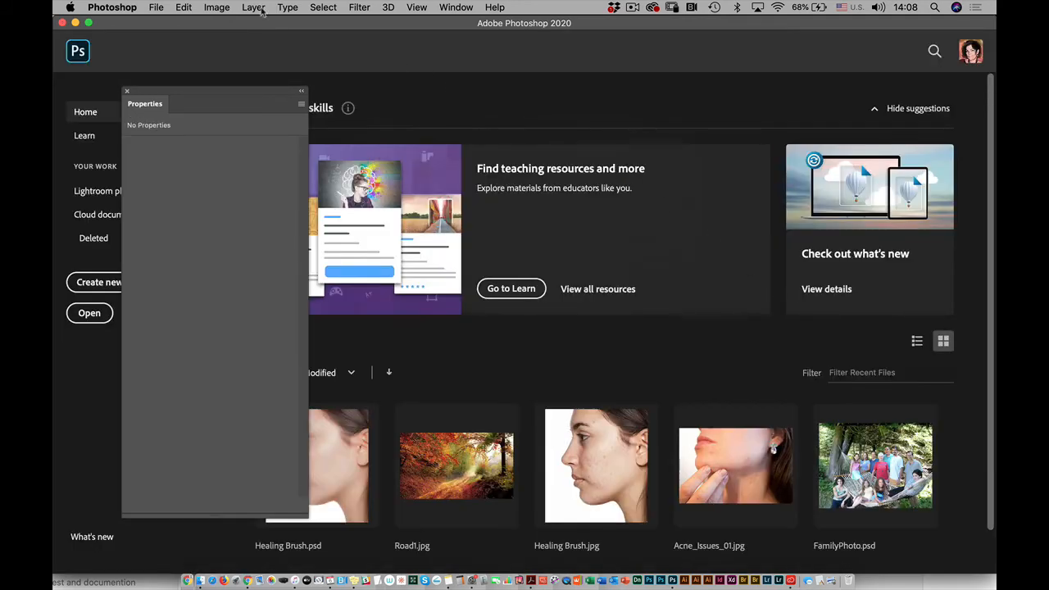
Open Models.jpg from the Content Aware folder inside the Photo Retouching folder.
{"action": "left_click", "coordinate": [162, 8]}
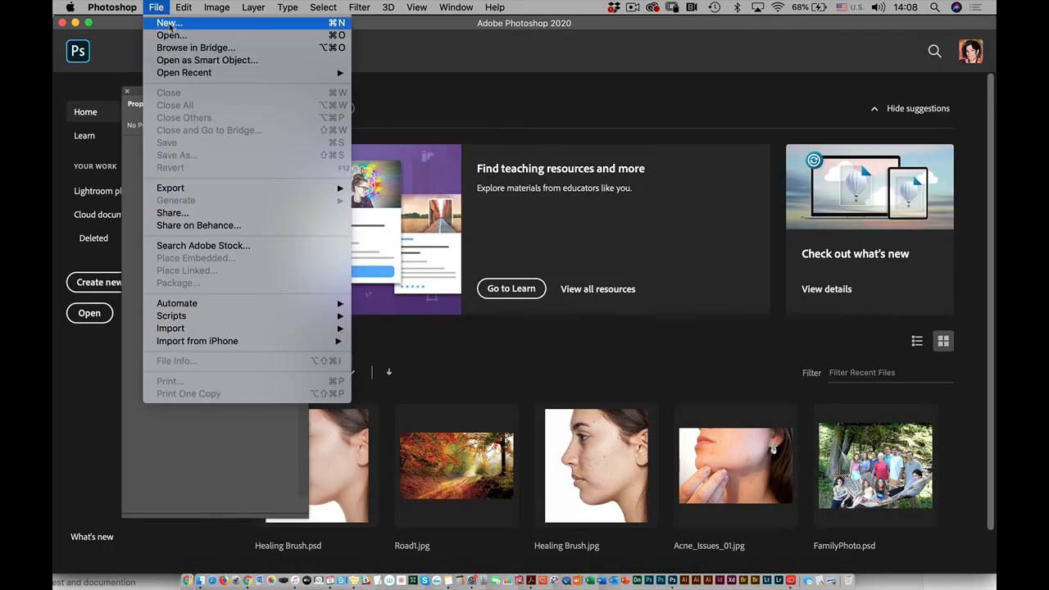
{"action": "left_click", "coordinate": [177, 35]}
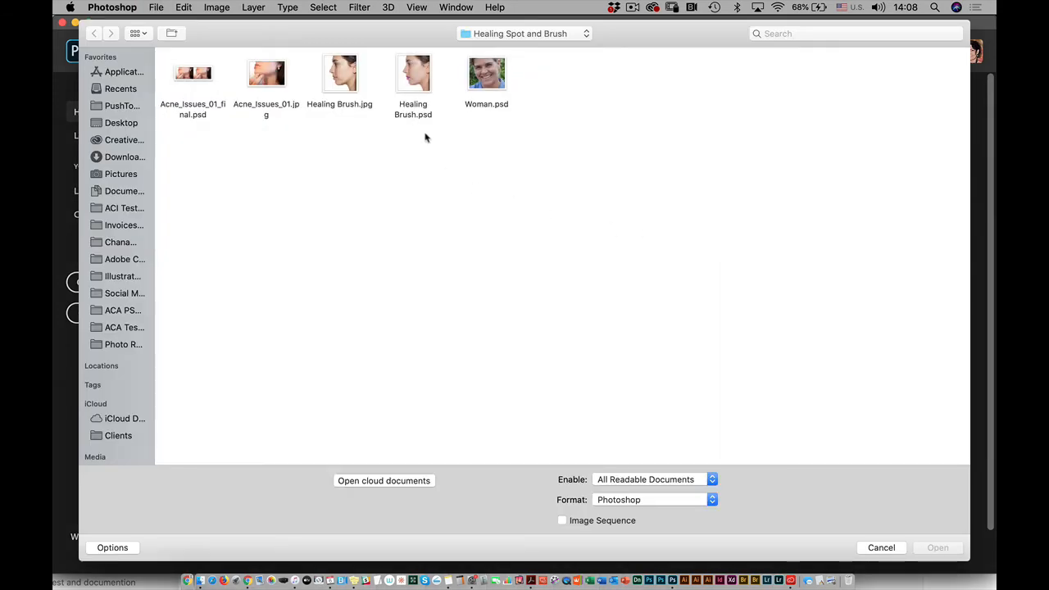
{"action": "left_click", "coordinate": [490, 35]}
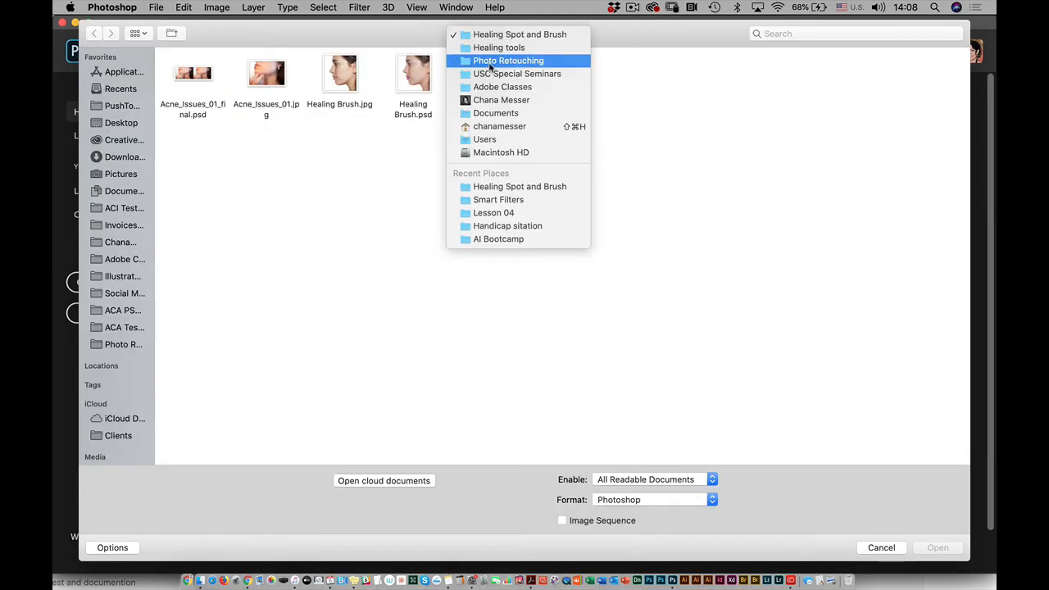
{"action": "left_click", "coordinate": [492, 62]}
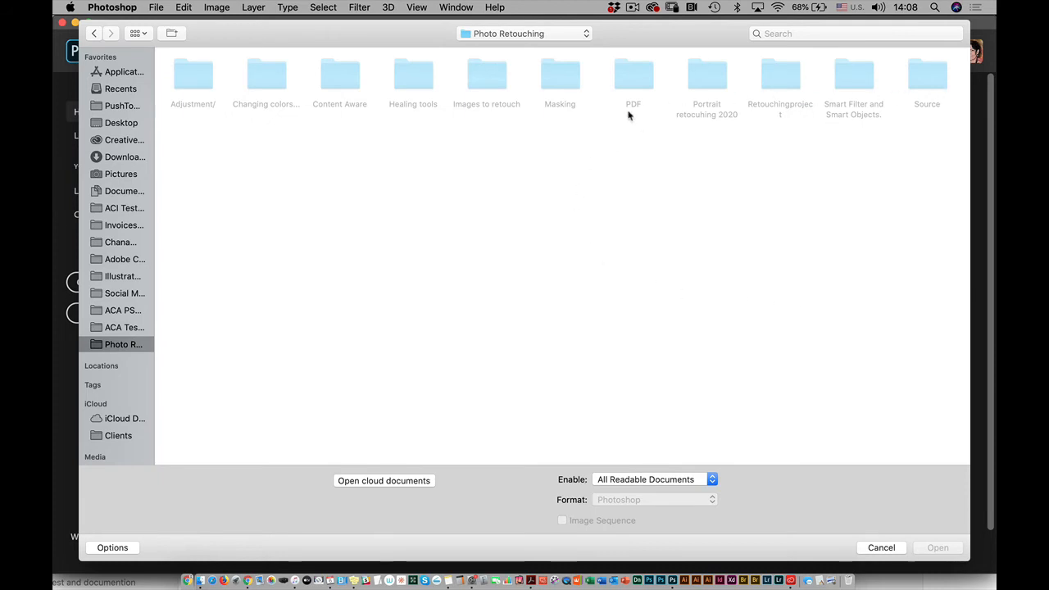
{"action": "left_click", "coordinate": [779, 82]}
{"action": "double_click", "coordinate": [780, 81]}
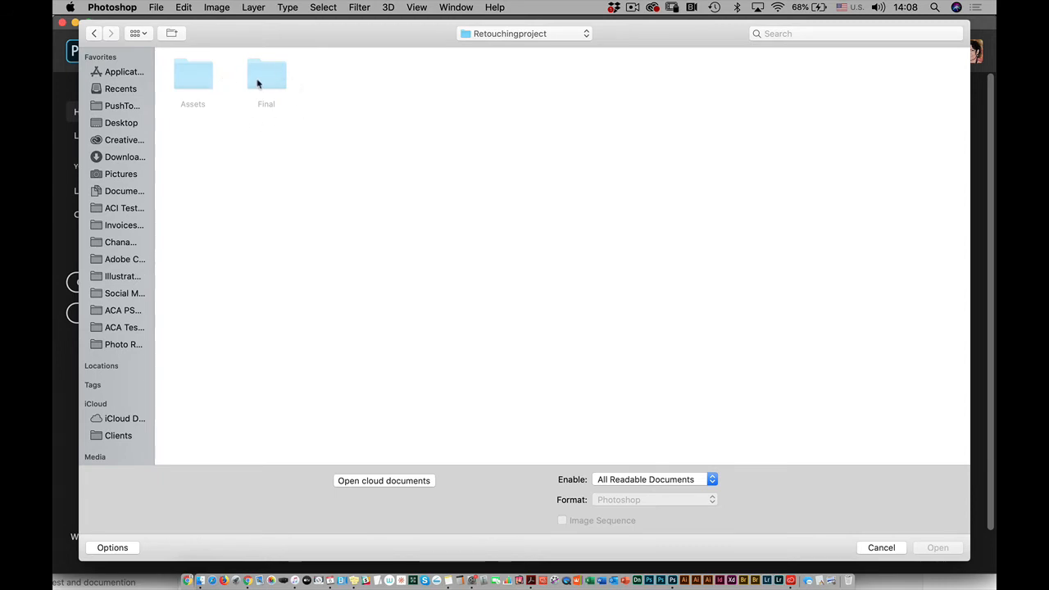
{"action": "left_click", "coordinate": [94, 33]}
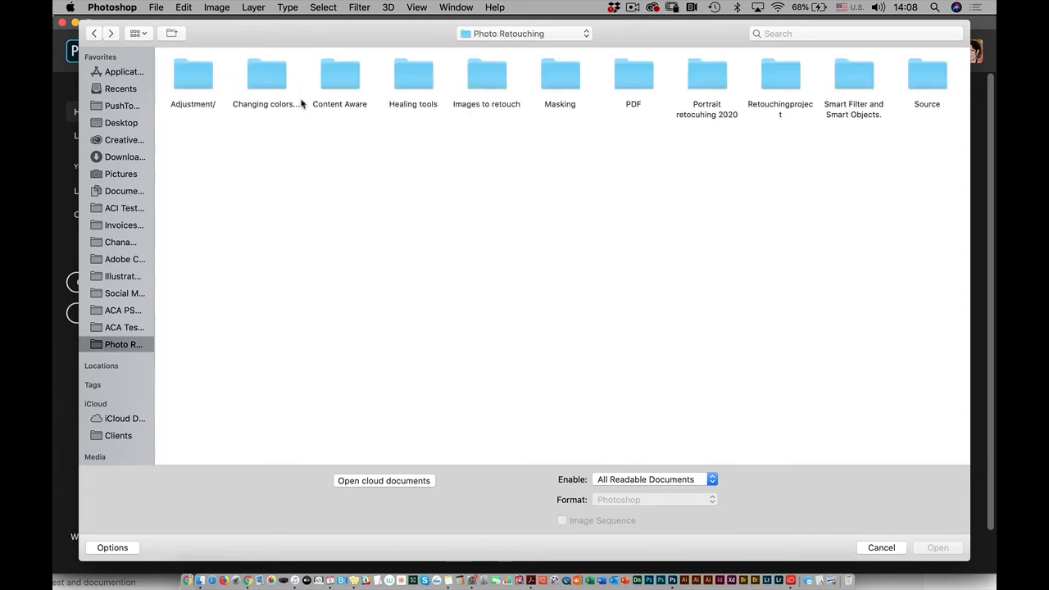
{"action": "left_click", "coordinate": [338, 72]}
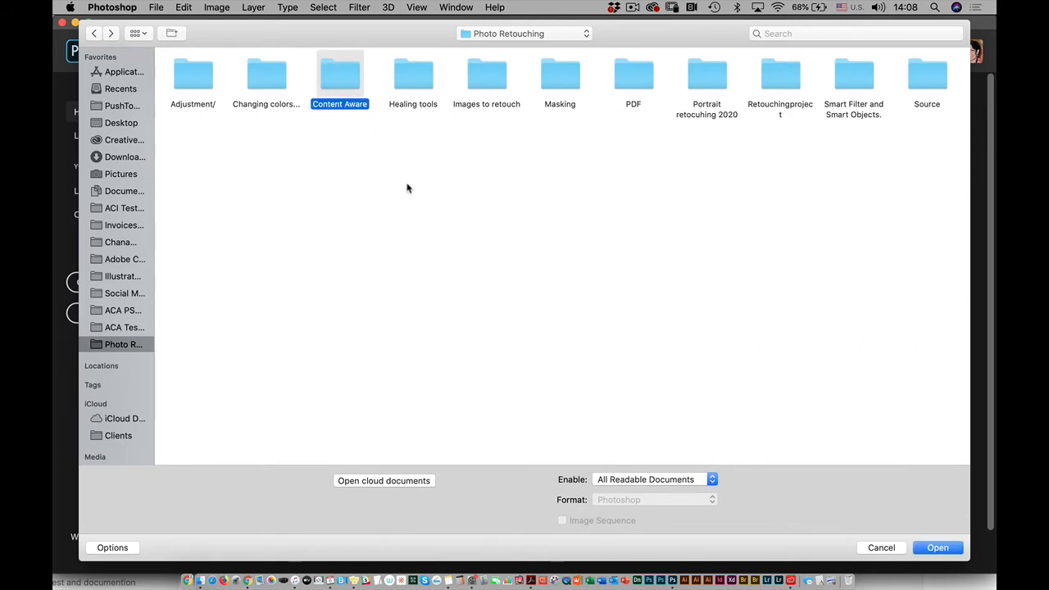
{"action": "double_click", "coordinate": [343, 82]}
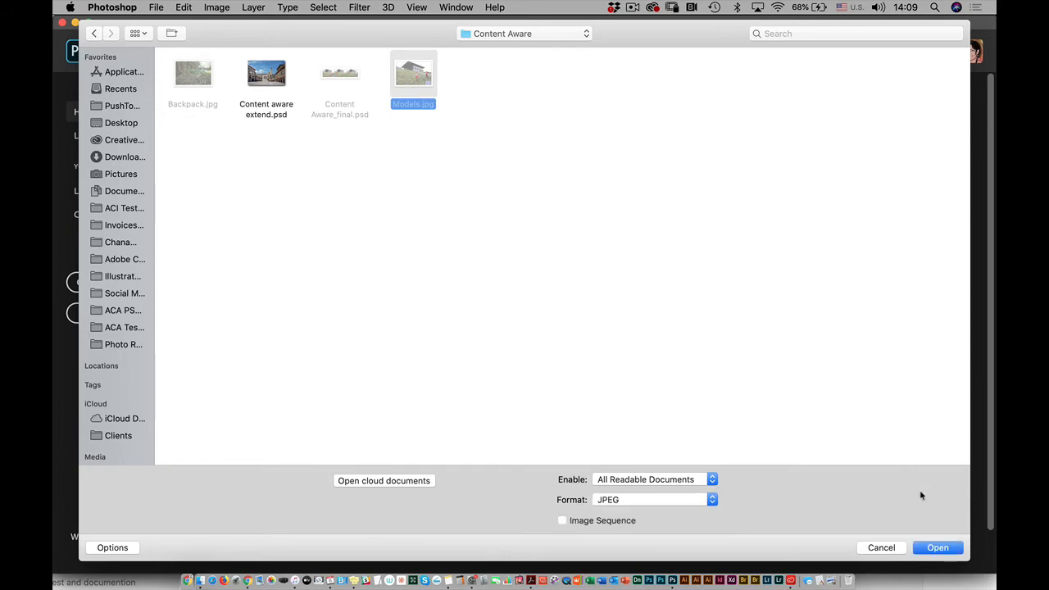
{"action": "left_click", "coordinate": [937, 548]}
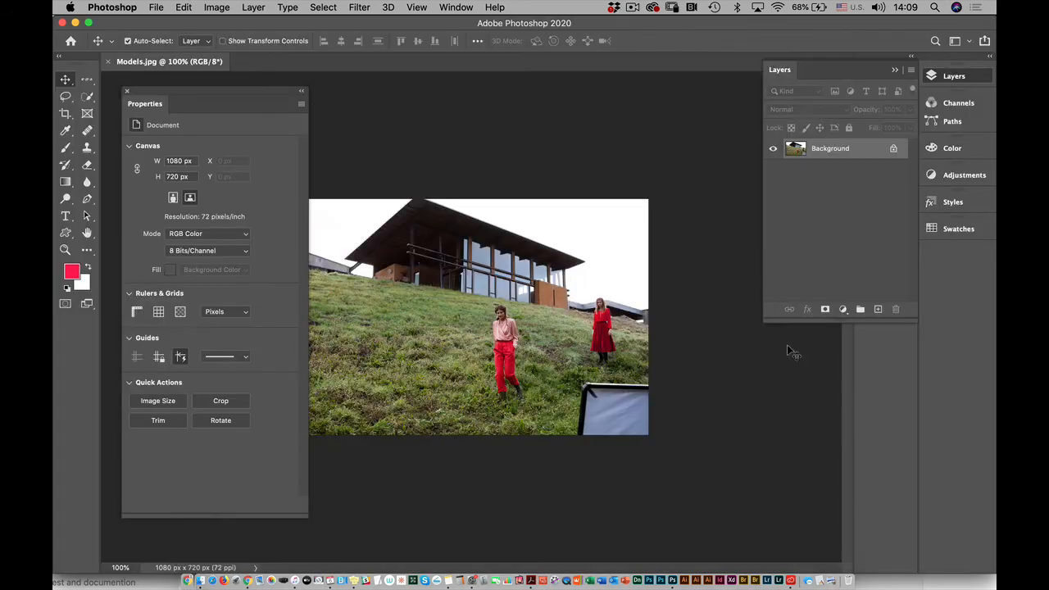
Collapse the Layers panel and dock the floating Properties panel to uncover the whole Models.jpg photo.
{"action": "left_click", "coordinate": [780, 70]}
{"action": "left_click_drag", "start_coordinate": [146, 103], "coordinate": [946, 187]}
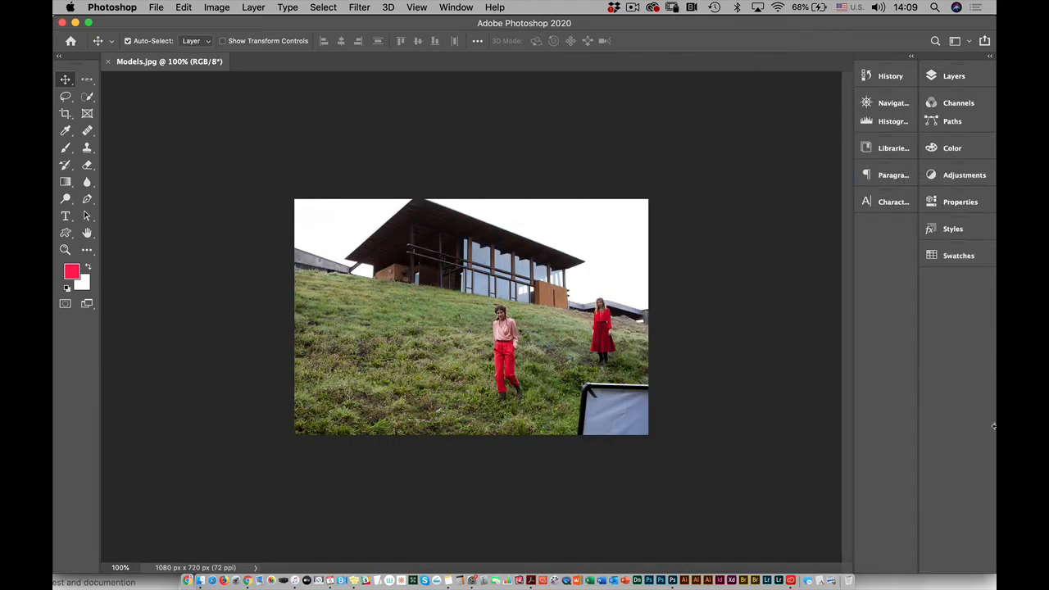
{"action": "key", "text": "super+plus"}
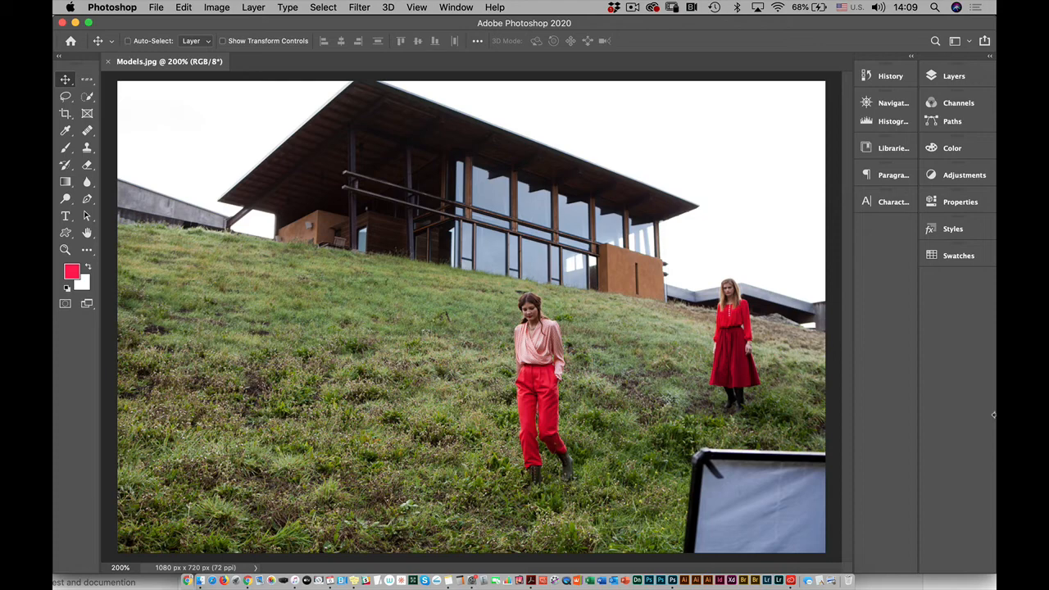
{"action": "key", "text": "super+minus"}
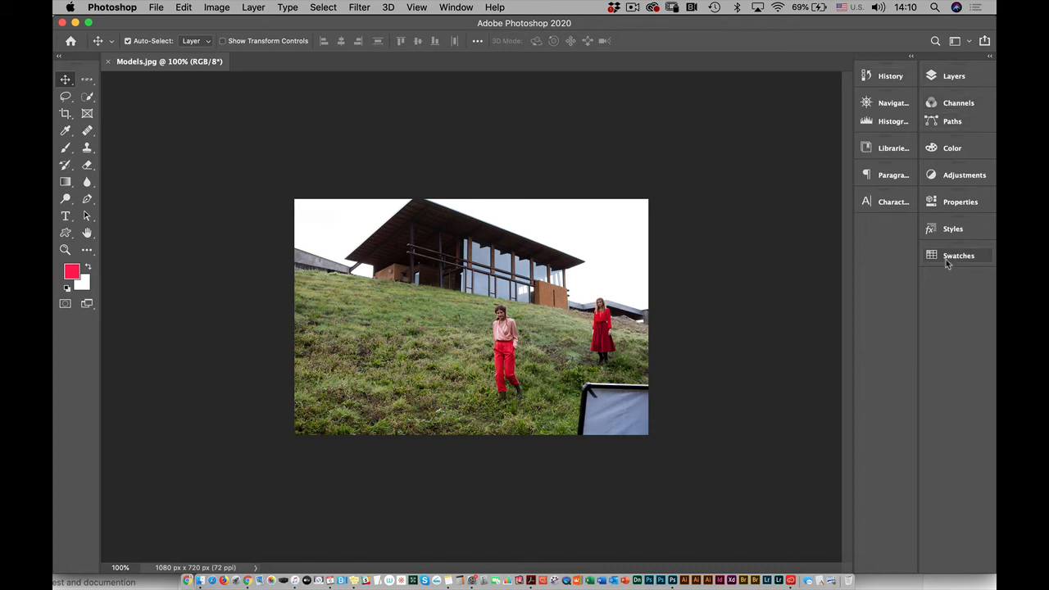
Duplicate the Background layer of Models.jpg as Background copy.
{"action": "left_click", "coordinate": [954, 75]}
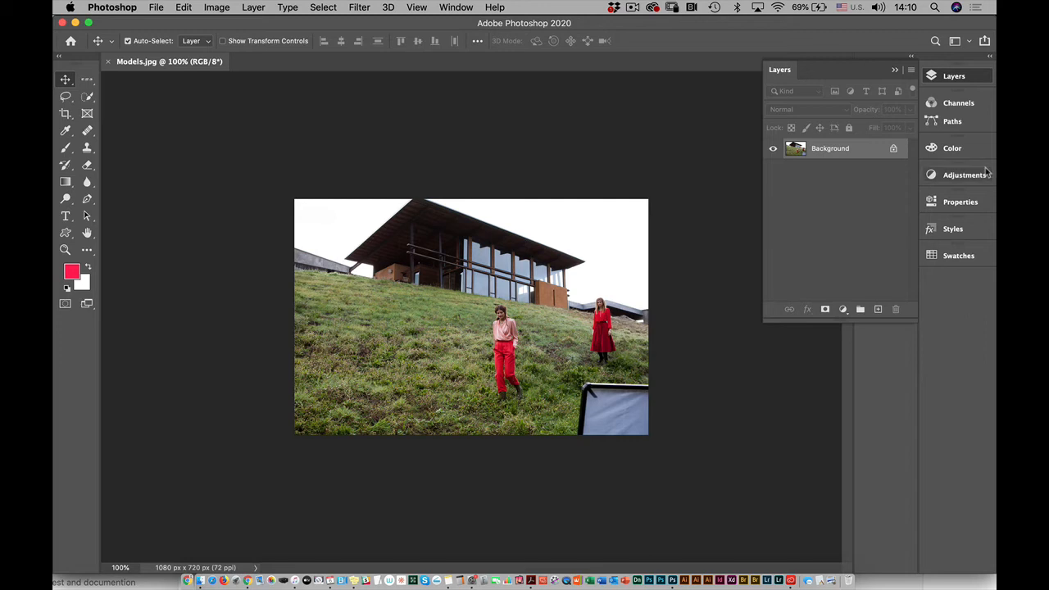
{"action": "left_click", "coordinate": [911, 71]}
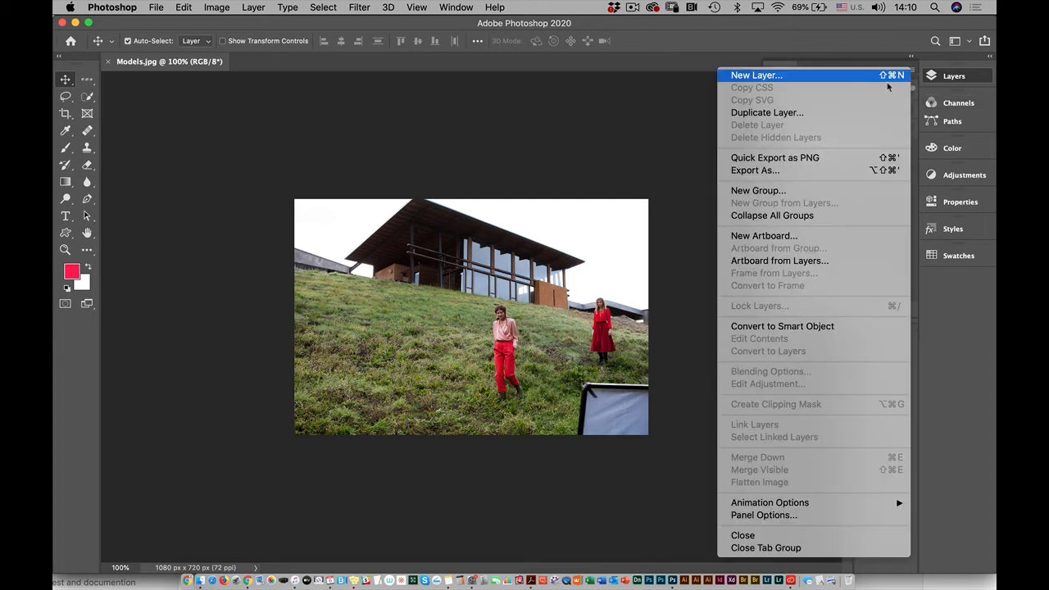
{"action": "left_click", "coordinate": [768, 113]}
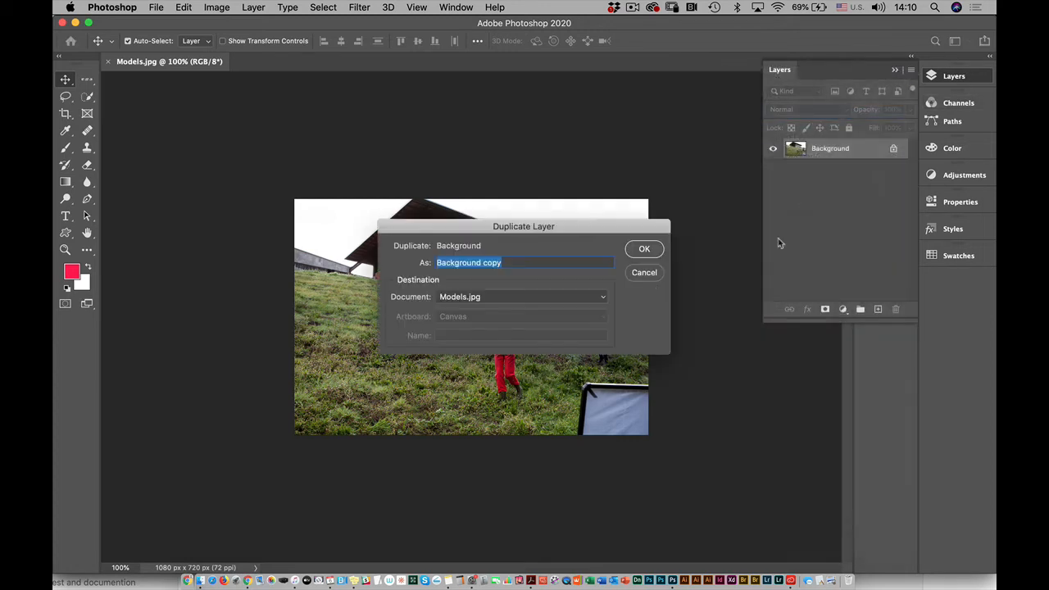
{"action": "left_click", "coordinate": [643, 251]}
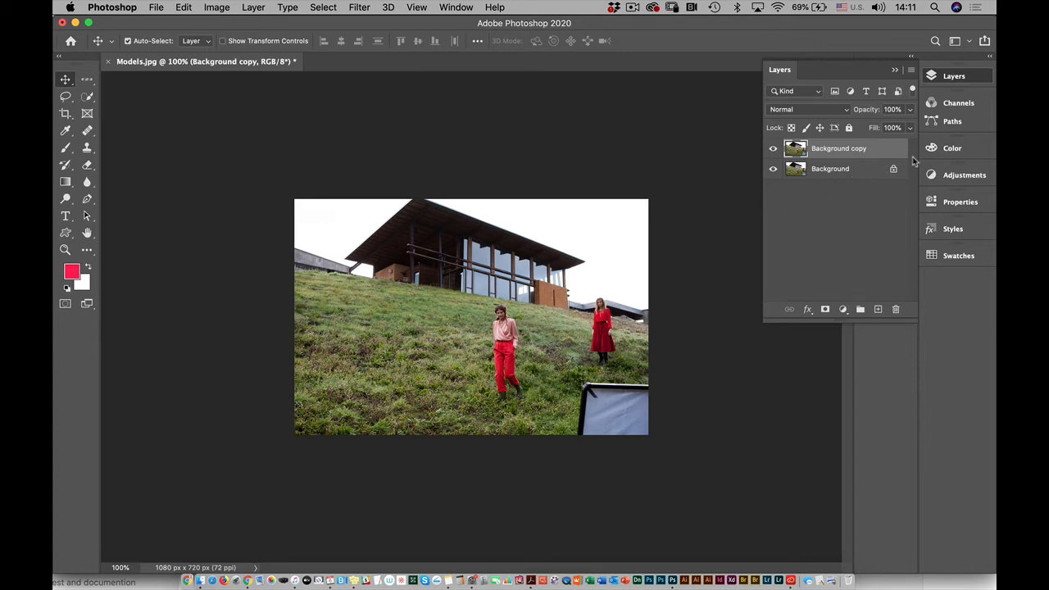
Create a new empty layer named Clone above Background copy.
{"action": "left_click", "coordinate": [911, 70]}
{"action": "left_click", "coordinate": [848, 75]}
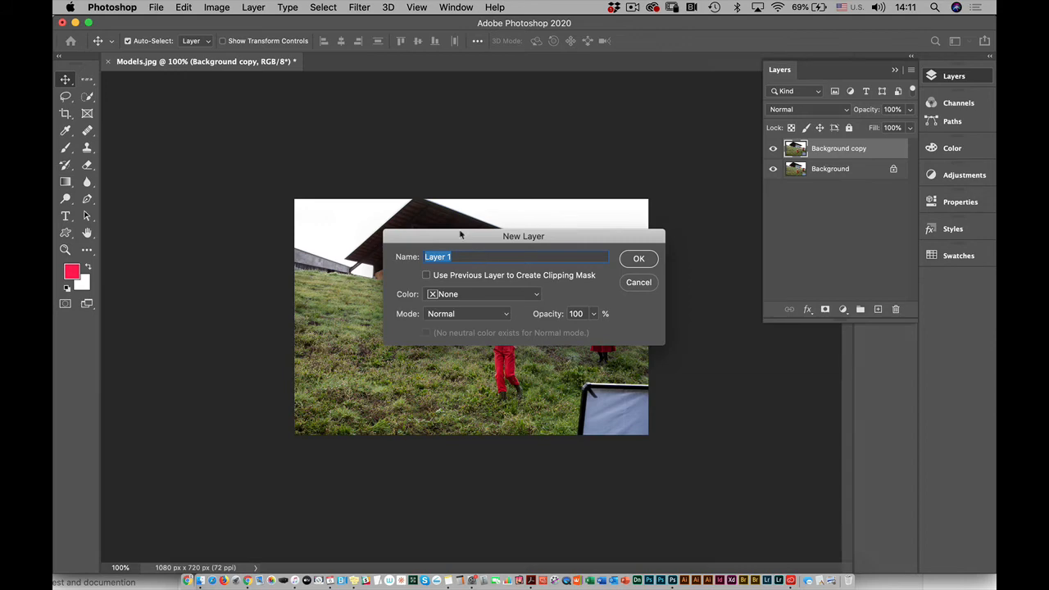
{"action": "type", "text": "Clone"}
{"action": "key", "text": "Return"}
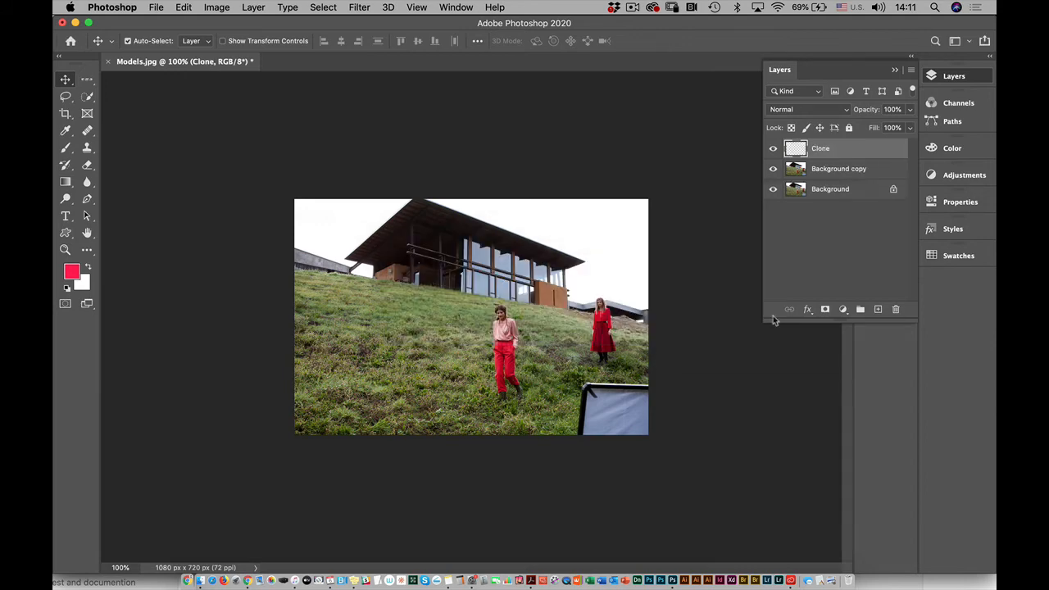
Set up the Clone Stamp tool with a soft 111 px brush for painting on the Clone layer.
{"action": "key", "text": "super+equal"}
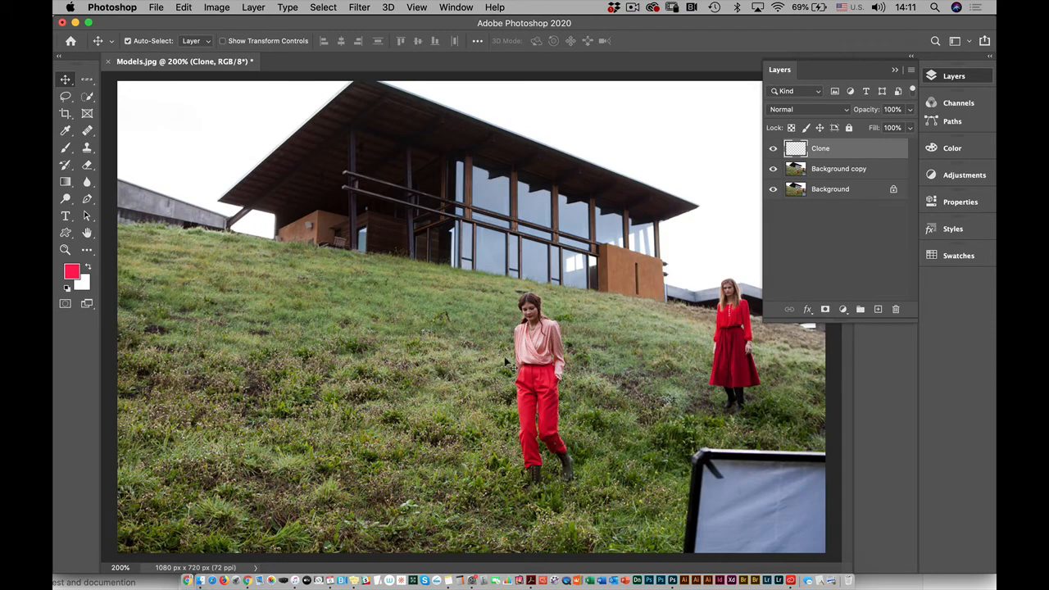
{"action": "left_click", "coordinate": [87, 148]}
{"action": "left_click_drag", "start_coordinate": [87, 148], "coordinate": [119, 148]}
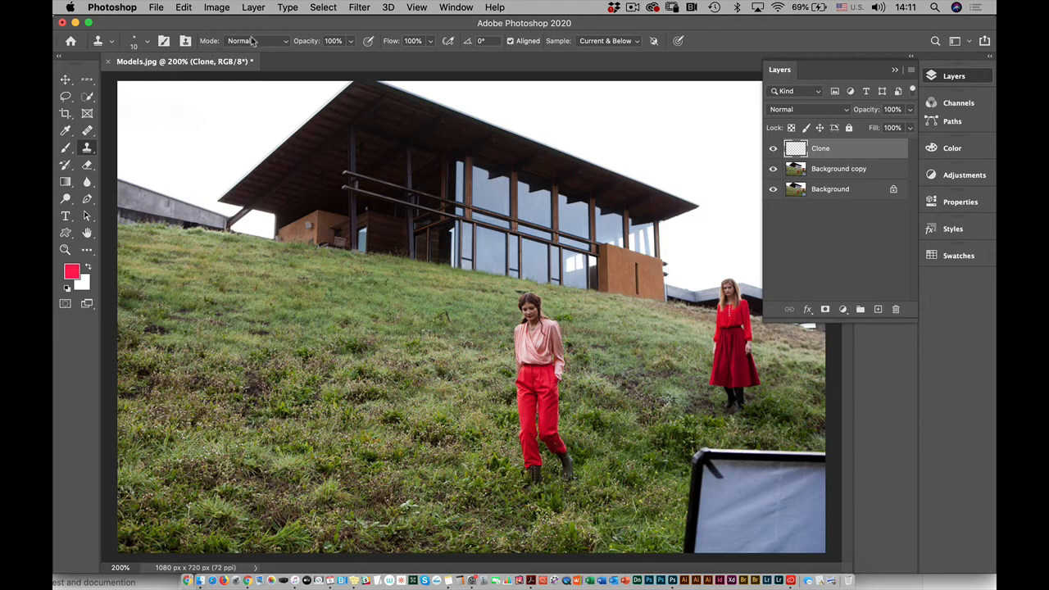
{"action": "left_click", "coordinate": [147, 41]}
{"action": "left_click_drag", "start_coordinate": [137, 81], "coordinate": [170, 82]}
{"action": "left_click", "coordinate": [229, 31]}
Try to cover the reflector with grass cloned from several nearby spots on the hillside.
{"action": "left_click", "coordinate": [650, 404], "text": "alt"}
{"action": "mouse_move", "coordinate": [685, 435]}
{"action": "left_mouse_down"}
{"action": "mouse_move", "coordinate": [715, 464]}
{"action": "mouse_move", "coordinate": [685, 556]}
{"action": "mouse_move", "coordinate": [787, 554]}
{"action": "mouse_move", "coordinate": [791, 487]}
{"action": "mouse_move", "coordinate": [779, 459]}
{"action": "mouse_move", "coordinate": [700, 482]}
{"action": "mouse_move", "coordinate": [752, 481]}
{"action": "mouse_move", "coordinate": [731, 480]}
{"action": "mouse_move", "coordinate": [690, 537]}
{"action": "mouse_move", "coordinate": [697, 483]}
{"action": "mouse_move", "coordinate": [720, 492]}
{"action": "left_mouse_up"}
{"action": "left_click", "coordinate": [668, 460], "text": "alt"}
{"action": "left_click", "coordinate": [662, 495], "text": "alt"}
{"action": "left_click", "coordinate": [653, 519], "text": "alt"}
{"action": "left_click", "coordinate": [648, 502], "text": "alt"}
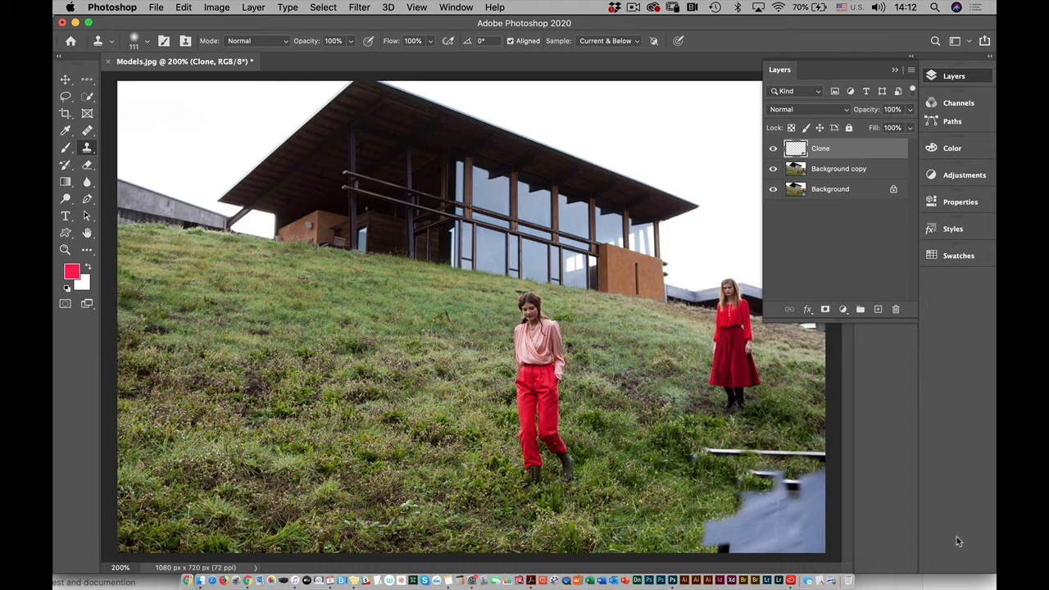
Delete the Clone layer with the cloned grass.
{"action": "left_click_drag", "start_coordinate": [850, 149], "coordinate": [896, 309]}
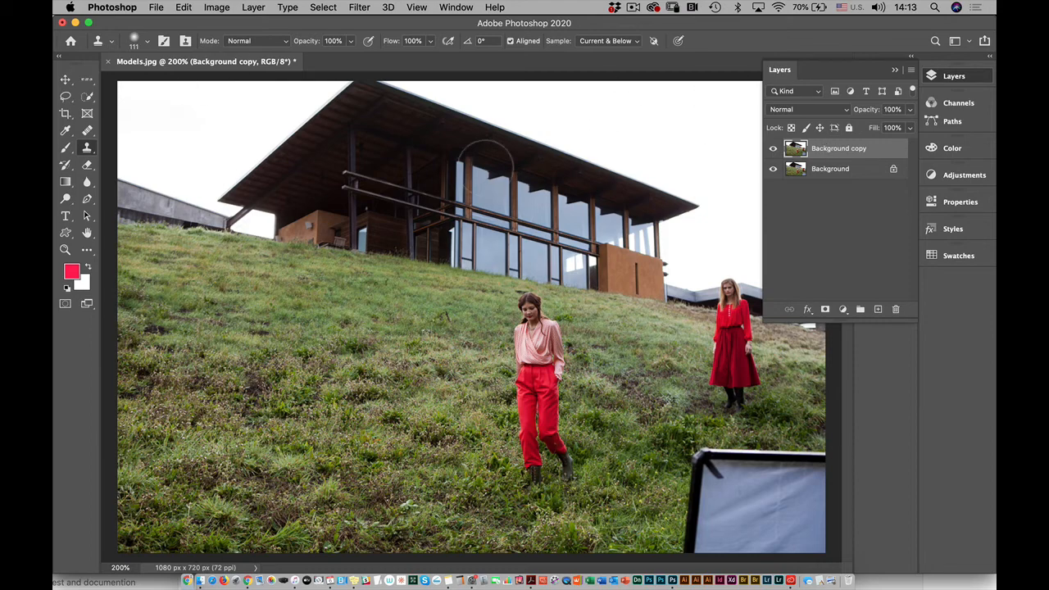
{"action": "left_click", "coordinate": [185, 7]}
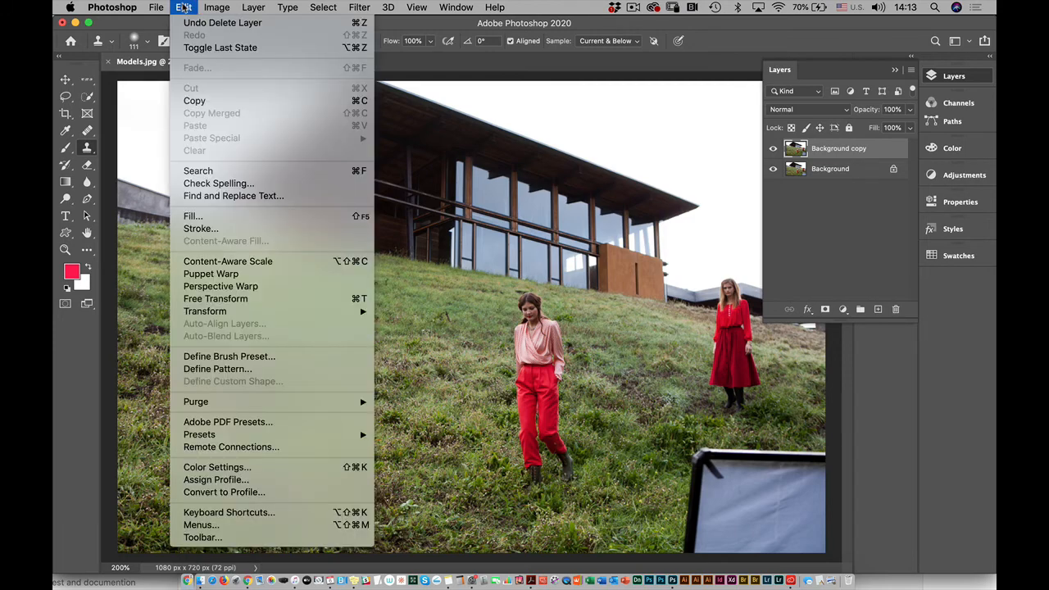
{"action": "left_click", "coordinate": [185, 7]}
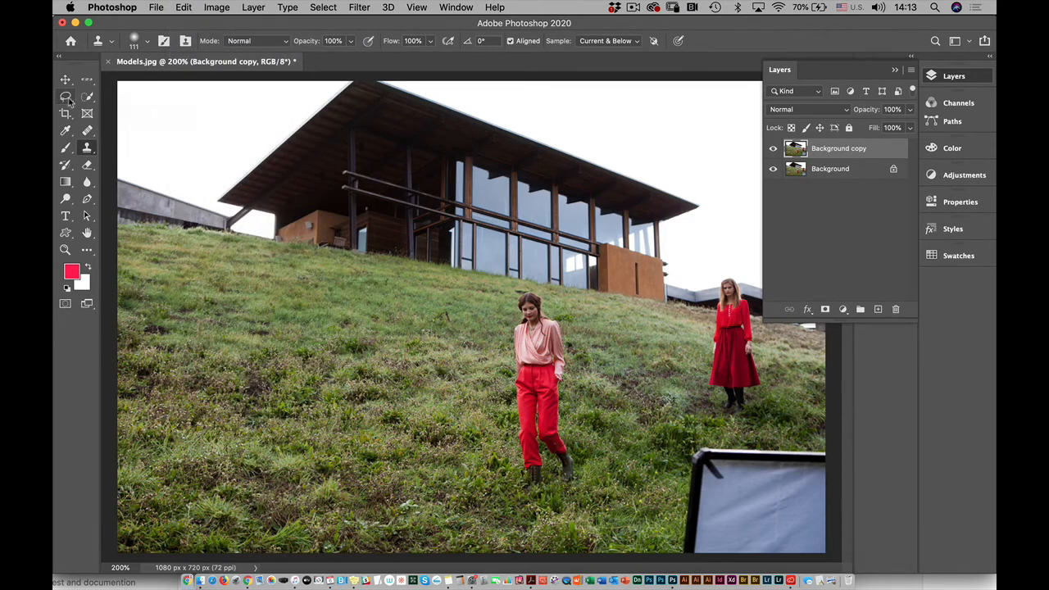
Lasso the reflector in the lower-right corner of the photo, replace it with a Content-Aware fill, and deselect.
{"action": "left_click", "coordinate": [67, 98]}
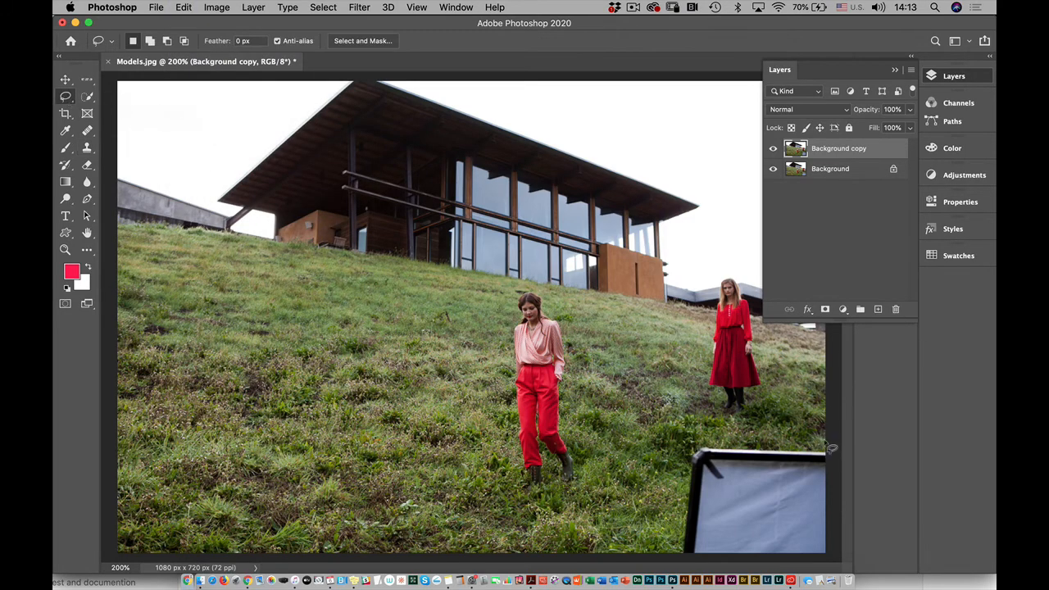
{"action": "mouse_move", "coordinate": [827, 441]}
{"action": "left_mouse_down"}
{"action": "mouse_move", "coordinate": [742, 436]}
{"action": "mouse_move", "coordinate": [676, 454]}
{"action": "mouse_move", "coordinate": [666, 463]}
{"action": "mouse_move", "coordinate": [668, 551]}
{"action": "mouse_move", "coordinate": [822, 569]}
{"action": "mouse_move", "coordinate": [850, 538]}
{"action": "mouse_move", "coordinate": [836, 441]}
{"action": "left_mouse_up"}
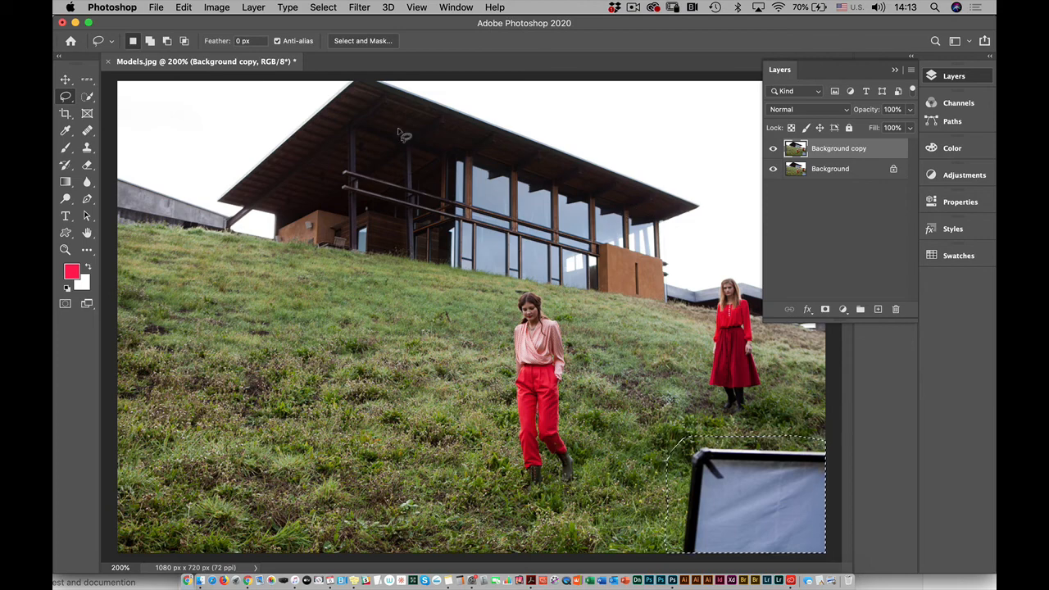
{"action": "left_click", "coordinate": [183, 7]}
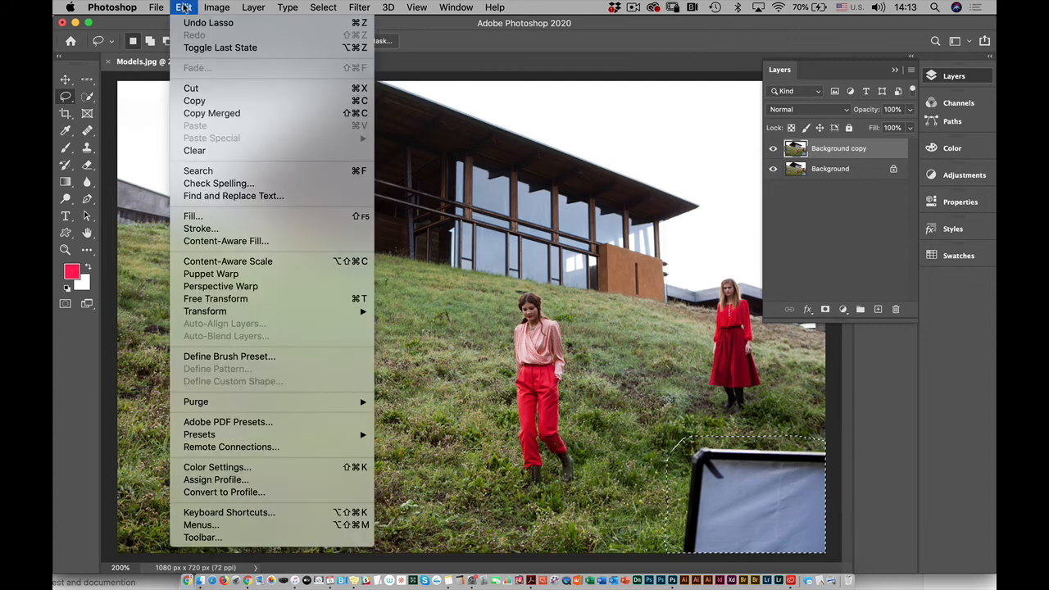
{"action": "left_click", "coordinate": [223, 217]}
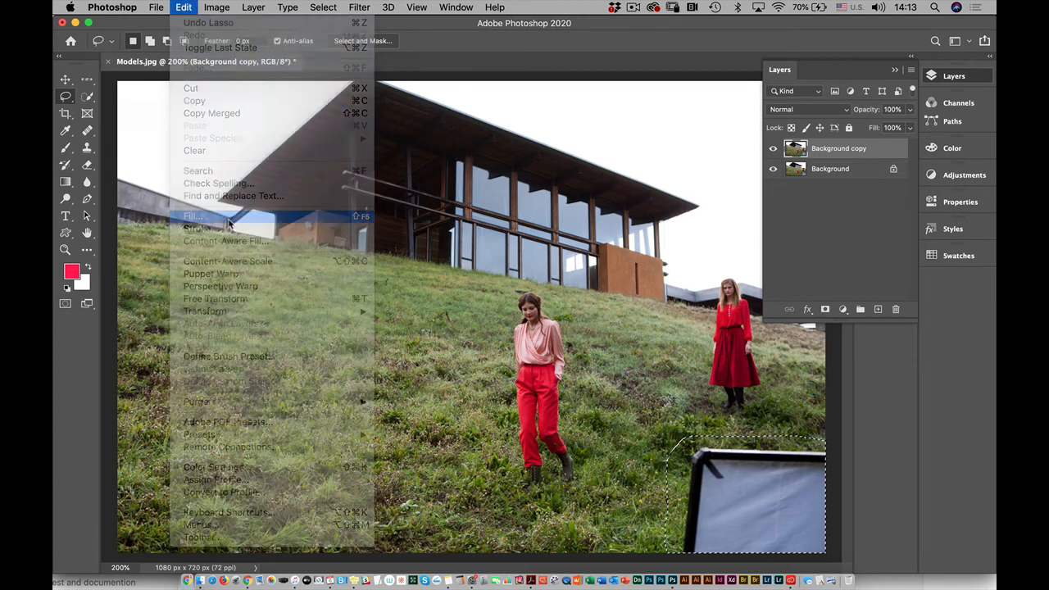
{"action": "left_click_drag", "start_coordinate": [389, 39], "coordinate": [348, 59]}
{"action": "left_click", "coordinate": [320, 74]}
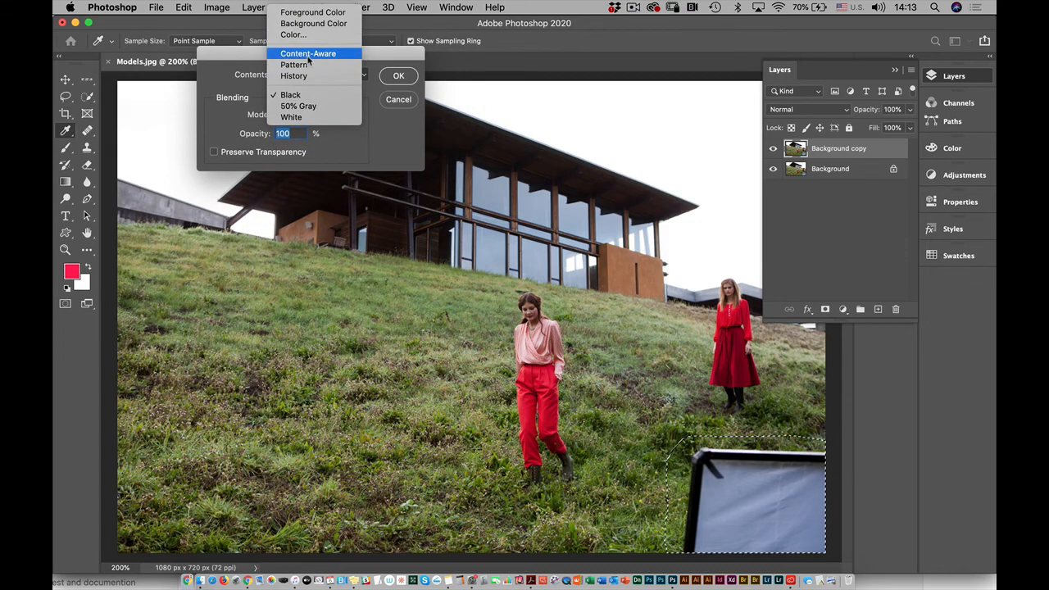
{"action": "left_click", "coordinate": [309, 55]}
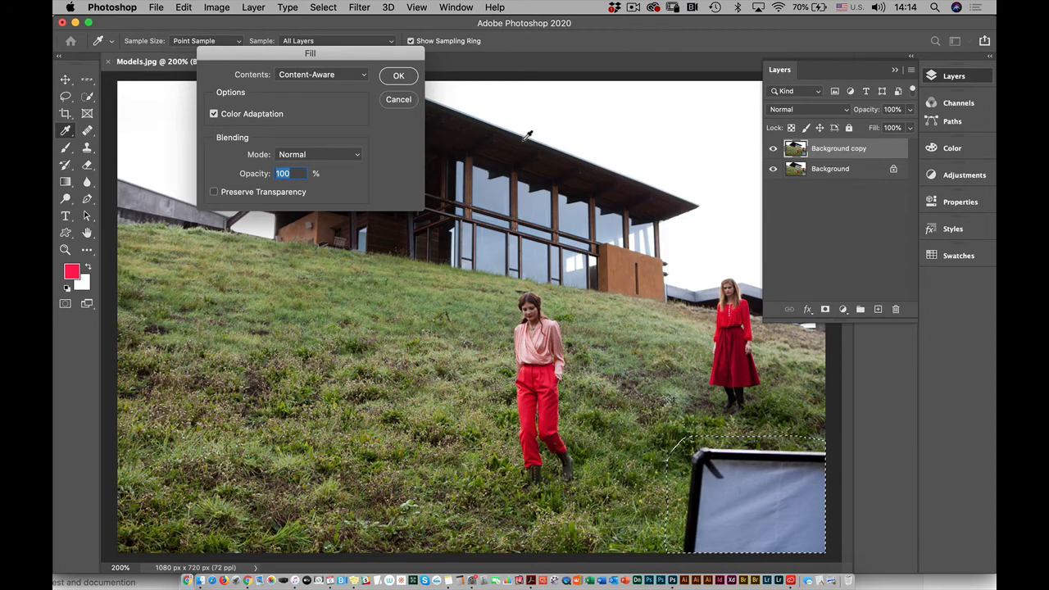
{"action": "left_click", "coordinate": [398, 76]}
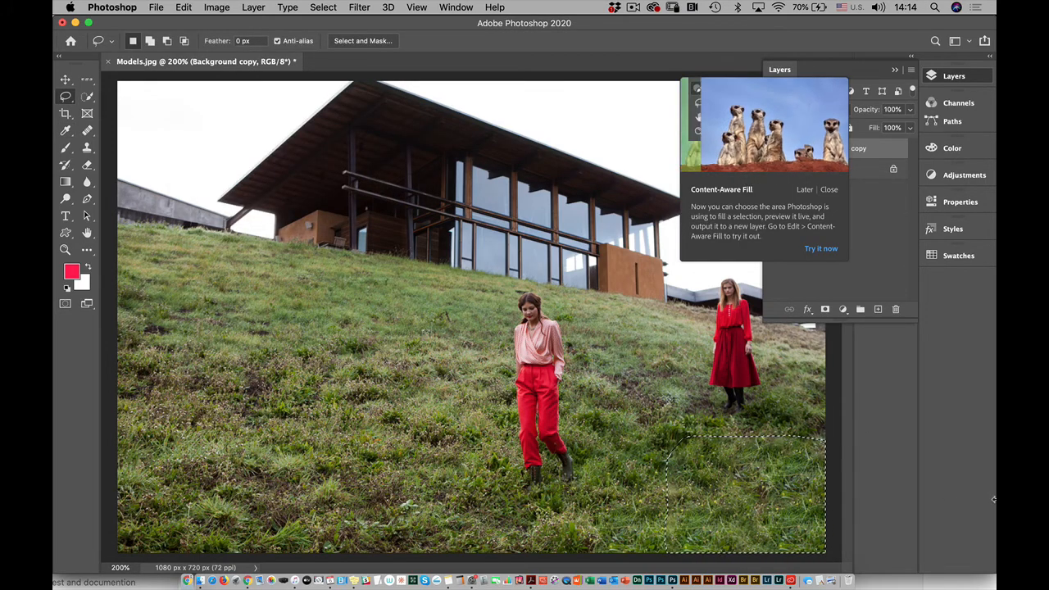
{"action": "key", "text": "super+d"}
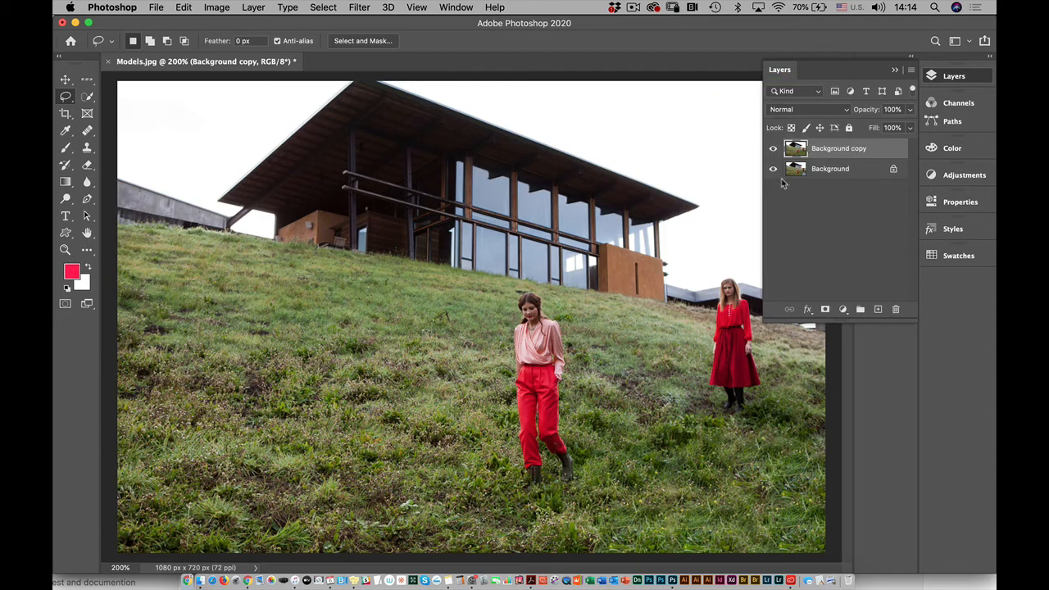
Compare the retouched Background copy layer with the original by toggling its visibility, and collapse the layer list.
{"action": "left_click", "coordinate": [774, 150]}
{"action": "left_click", "coordinate": [774, 150]}
{"action": "left_click", "coordinate": [774, 150]}
{"action": "left_click", "coordinate": [774, 151]}
{"action": "left_click", "coordinate": [781, 71]}
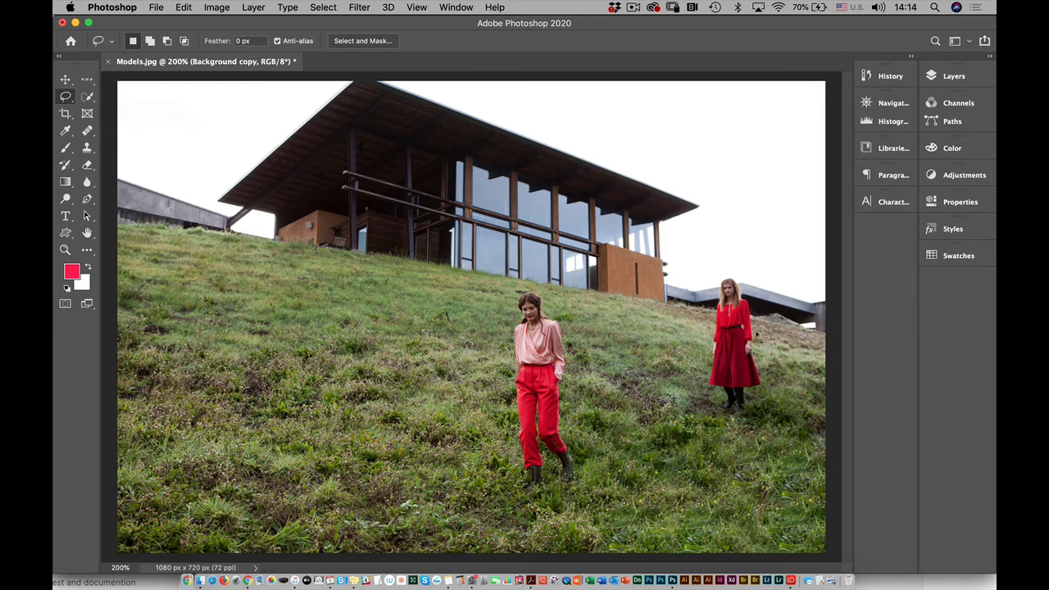
Lasso the woman in the red dress and open the selection in the Content-Aware Fill workspace.
{"action": "mouse_move", "coordinate": [744, 274]}
{"action": "left_mouse_down"}
{"action": "mouse_move", "coordinate": [769, 372]}
{"action": "mouse_move", "coordinate": [765, 398]}
{"action": "mouse_move", "coordinate": [734, 423]}
{"action": "mouse_move", "coordinate": [698, 378]}
{"action": "mouse_move", "coordinate": [712, 318]}
{"action": "left_mouse_up"}
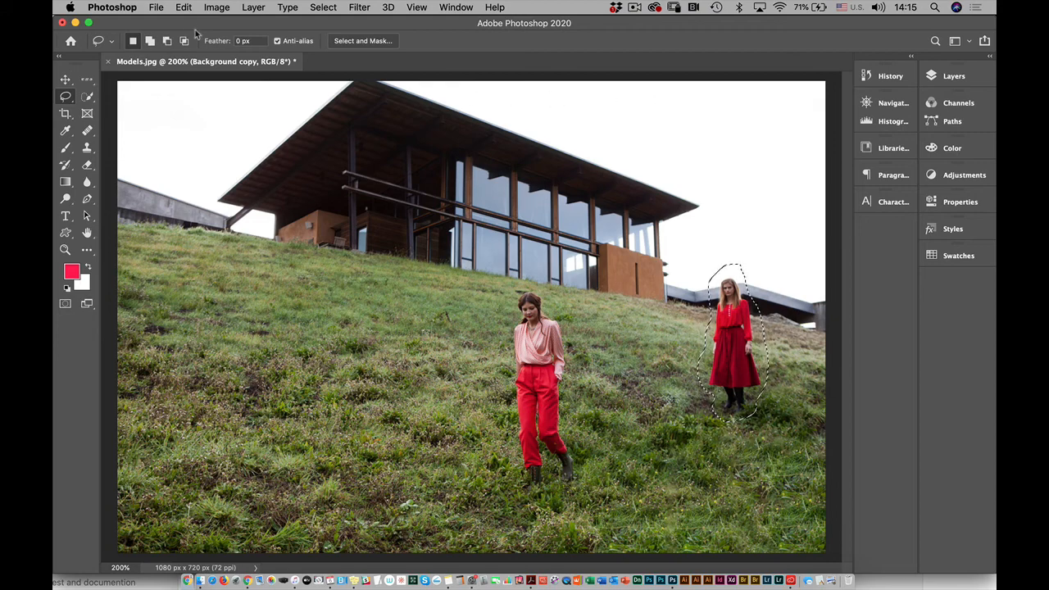
{"action": "left_click", "coordinate": [183, 8]}
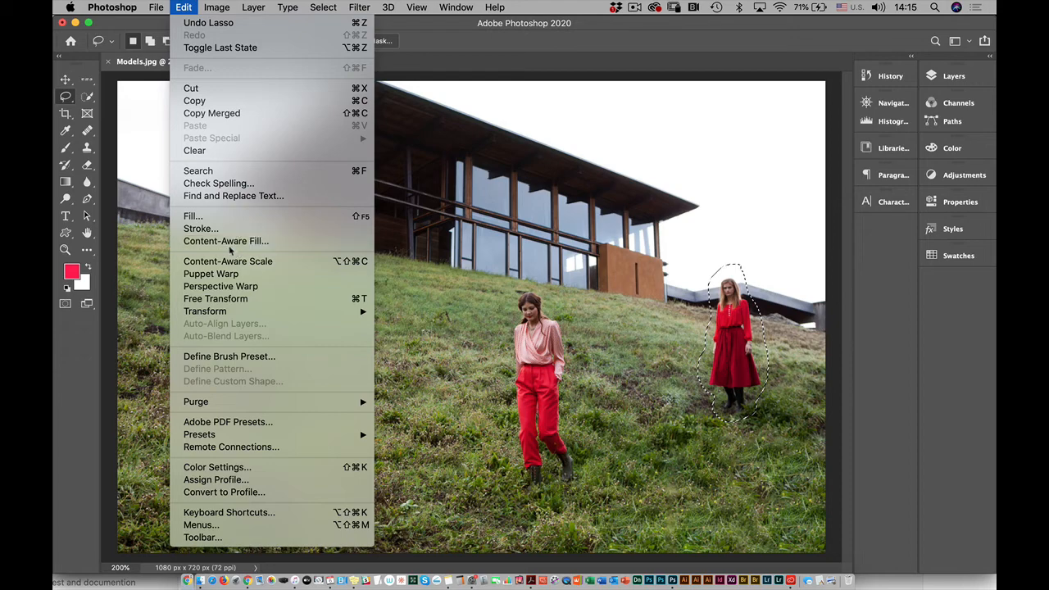
{"action": "left_click", "coordinate": [230, 243]}
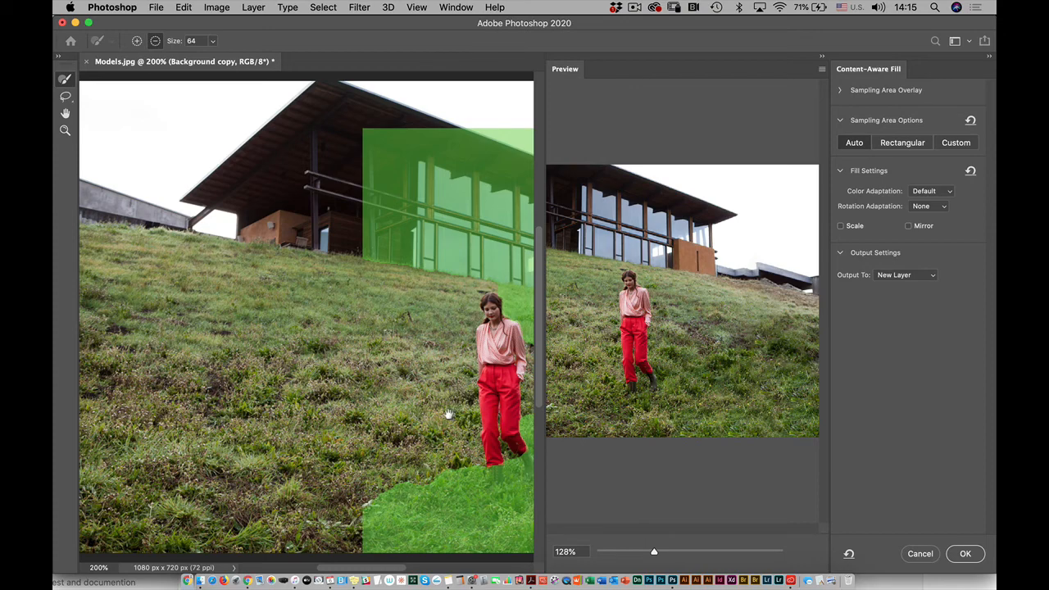
{"action": "mouse_move", "coordinate": [449, 415]}
{"action": "left_mouse_down"}
{"action": "mouse_move", "coordinate": [198, 397]}
{"action": "mouse_move", "coordinate": [208, 391]}
{"action": "left_mouse_up"}
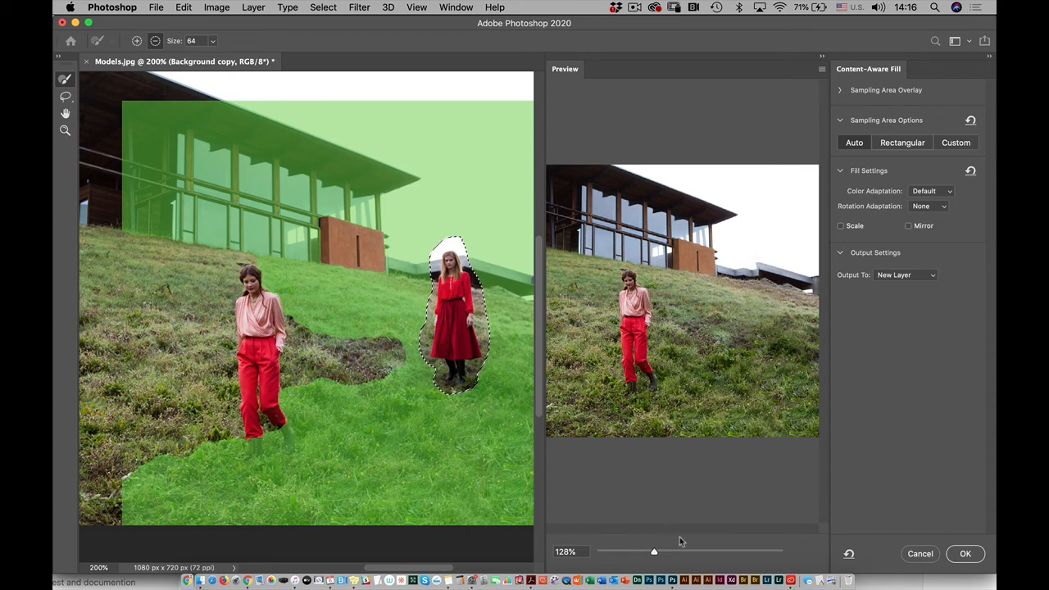
{"action": "mouse_move", "coordinate": [655, 555]}
{"action": "left_mouse_down"}
{"action": "mouse_move", "coordinate": [672, 555]}
{"action": "mouse_move", "coordinate": [663, 555]}
{"action": "left_mouse_up"}
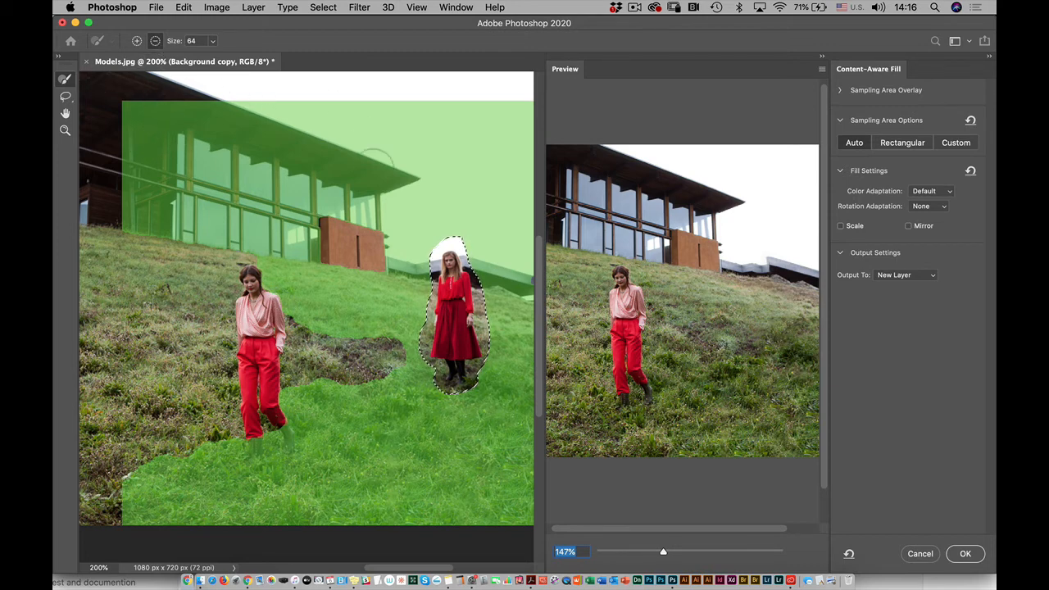
Subtract the building, its roof edge and the grass around the front woman from the automatic sampling area.
{"action": "mouse_move", "coordinate": [378, 179]}
{"action": "left_mouse_down"}
{"action": "mouse_move", "coordinate": [318, 168]}
{"action": "mouse_move", "coordinate": [147, 102]}
{"action": "mouse_move", "coordinate": [148, 221]}
{"action": "mouse_move", "coordinate": [303, 247]}
{"action": "mouse_move", "coordinate": [365, 215]}
{"action": "mouse_move", "coordinate": [182, 164]}
{"action": "mouse_move", "coordinate": [190, 135]}
{"action": "left_mouse_up"}
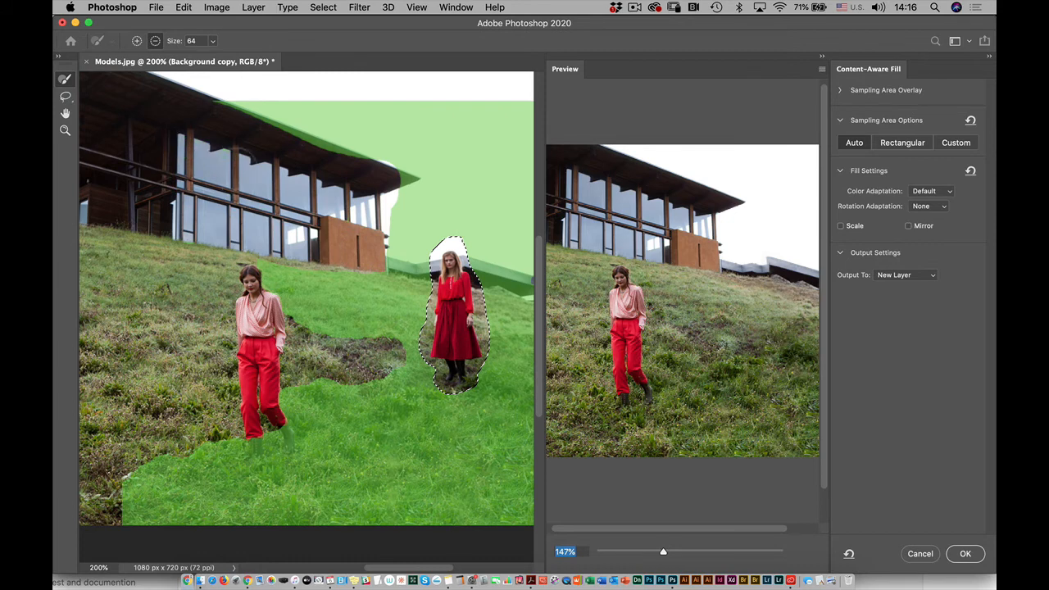
{"action": "mouse_move", "coordinate": [242, 169]}
{"action": "left_mouse_down"}
{"action": "mouse_move", "coordinate": [369, 192]}
{"action": "mouse_move", "coordinate": [215, 125]}
{"action": "left_mouse_up"}
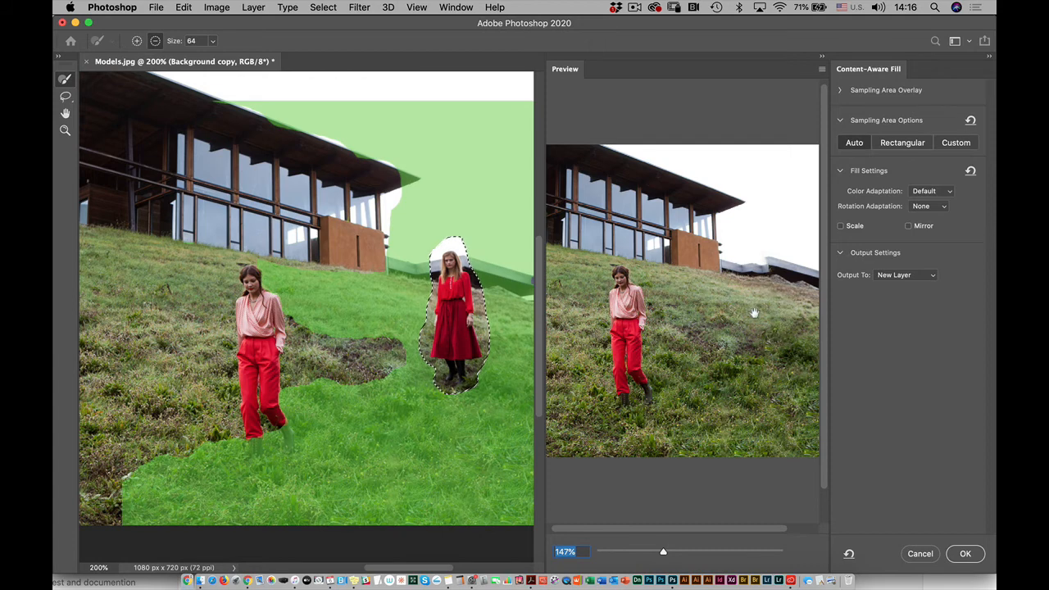
{"action": "mouse_move", "coordinate": [417, 199]}
{"action": "left_mouse_down"}
{"action": "mouse_move", "coordinate": [389, 160]}
{"action": "mouse_move", "coordinate": [304, 149]}
{"action": "mouse_move", "coordinate": [217, 107]}
{"action": "mouse_move", "coordinate": [291, 130]}
{"action": "mouse_move", "coordinate": [258, 134]}
{"action": "mouse_move", "coordinate": [371, 168]}
{"action": "mouse_move", "coordinate": [347, 150]}
{"action": "mouse_move", "coordinate": [381, 199]}
{"action": "mouse_move", "coordinate": [387, 246]}
{"action": "left_mouse_up"}
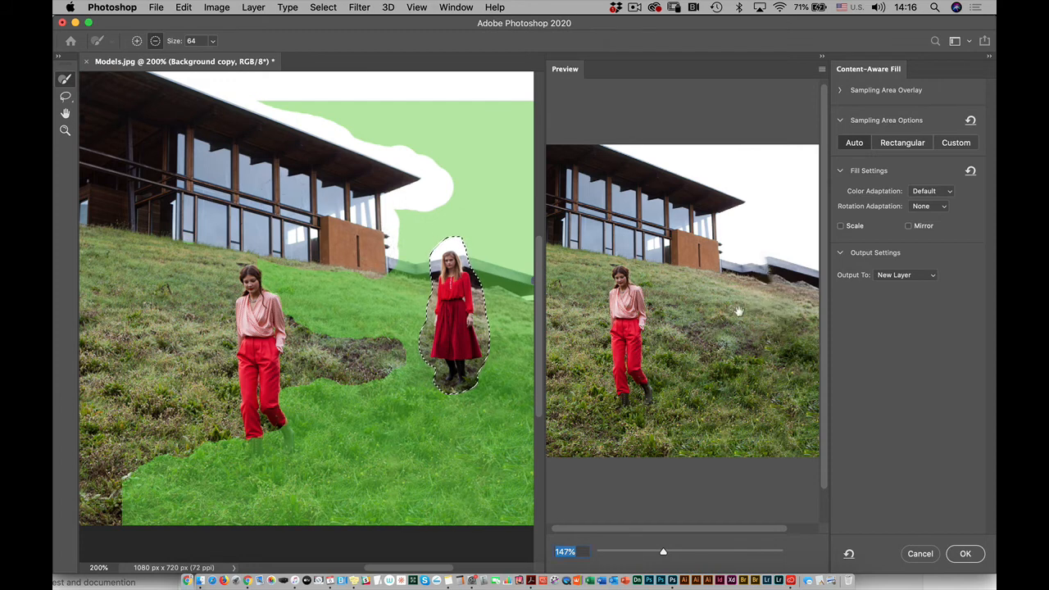
{"action": "left_click", "coordinate": [439, 199]}
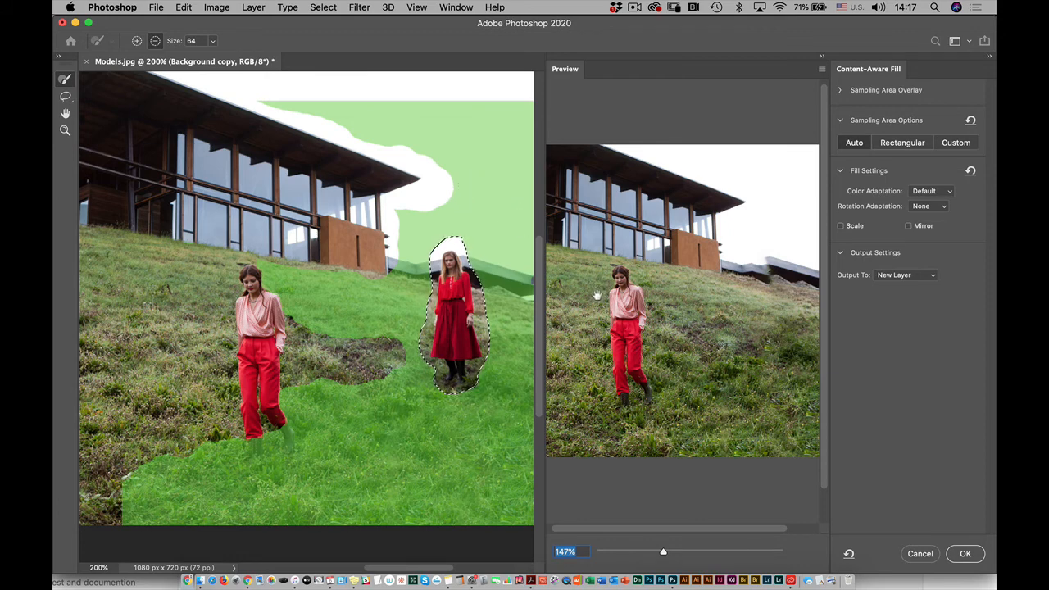
{"action": "mouse_move", "coordinate": [361, 351]}
{"action": "left_mouse_down"}
{"action": "mouse_move", "coordinate": [266, 442]}
{"action": "mouse_move", "coordinate": [127, 533]}
{"action": "mouse_move", "coordinate": [270, 479]}
{"action": "mouse_move", "coordinate": [382, 464]}
{"action": "mouse_move", "coordinate": [264, 543]}
{"action": "left_mouse_up"}
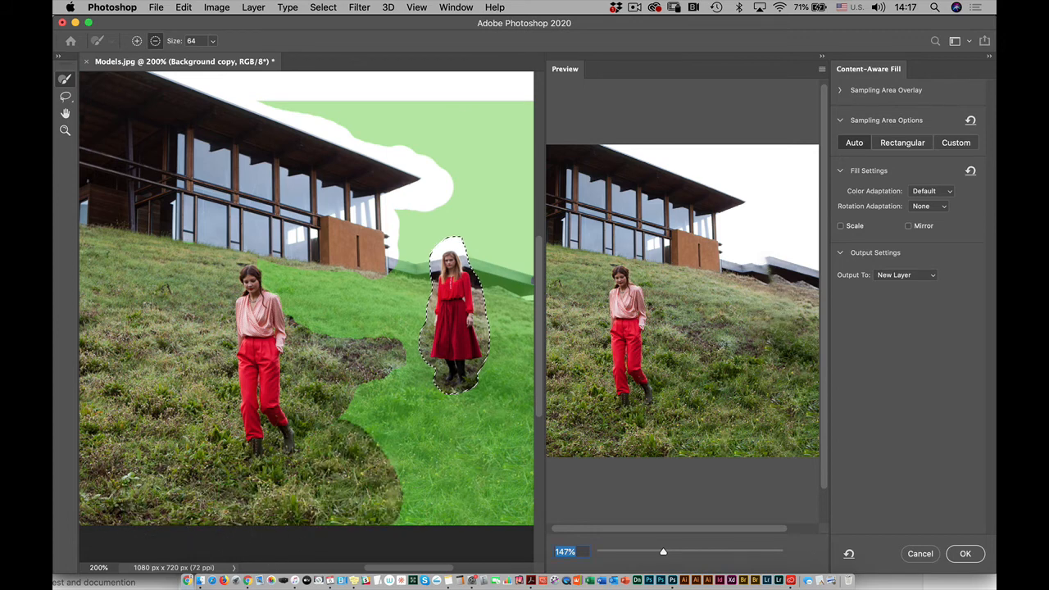
{"action": "mouse_move", "coordinate": [410, 492]}
{"action": "left_mouse_down"}
{"action": "mouse_move", "coordinate": [446, 434]}
{"action": "mouse_move", "coordinate": [443, 512]}
{"action": "mouse_move", "coordinate": [360, 443]}
{"action": "mouse_move", "coordinate": [352, 410]}
{"action": "left_mouse_up"}
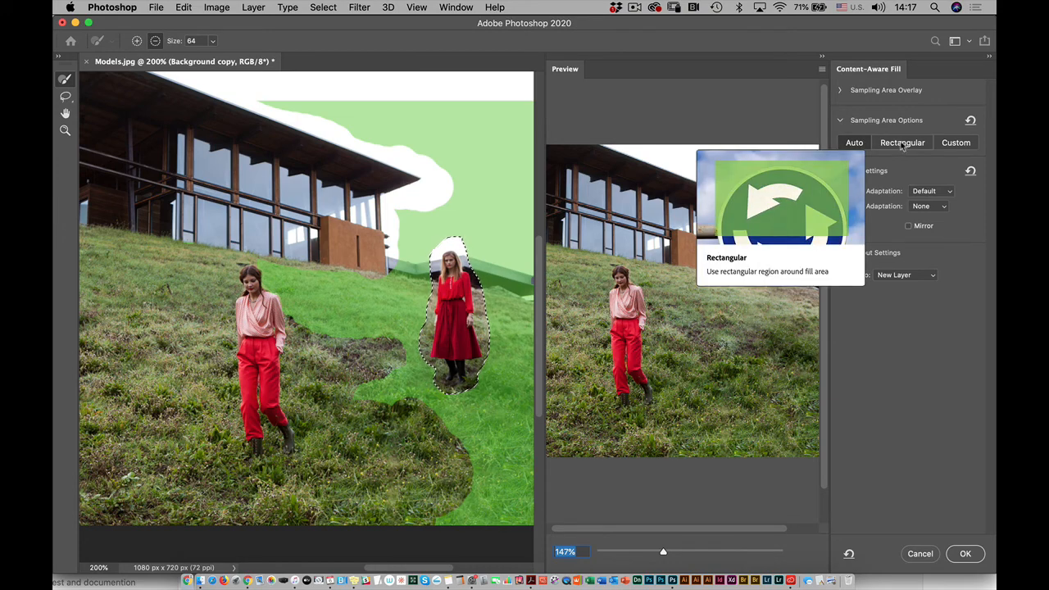
Switch to a Custom sampling area and paint the grass beside and below the selected woman as the fill source.
{"action": "left_click", "coordinate": [957, 144]}
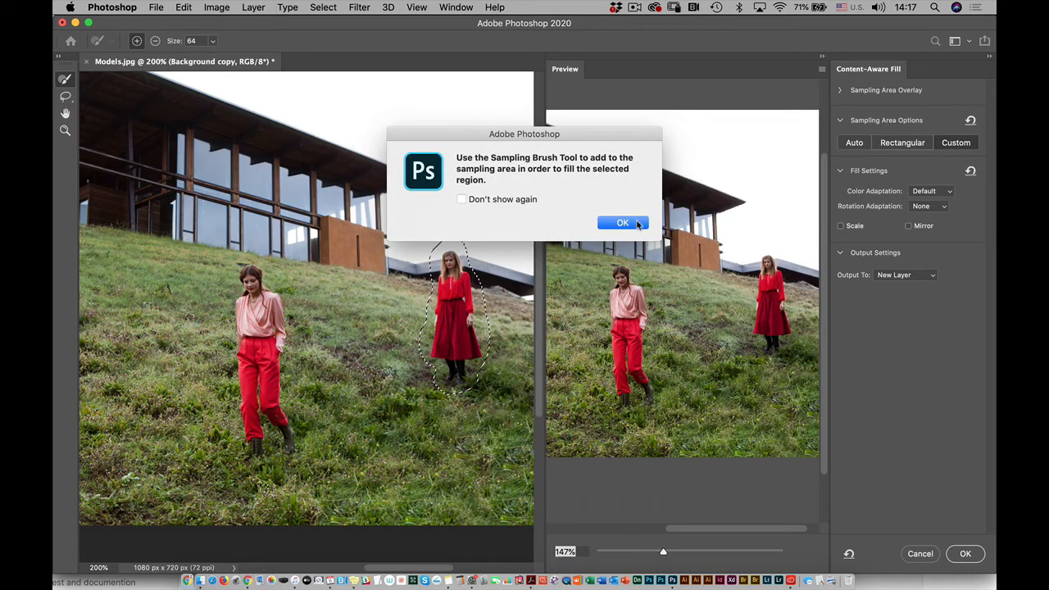
{"action": "left_click", "coordinate": [625, 223]}
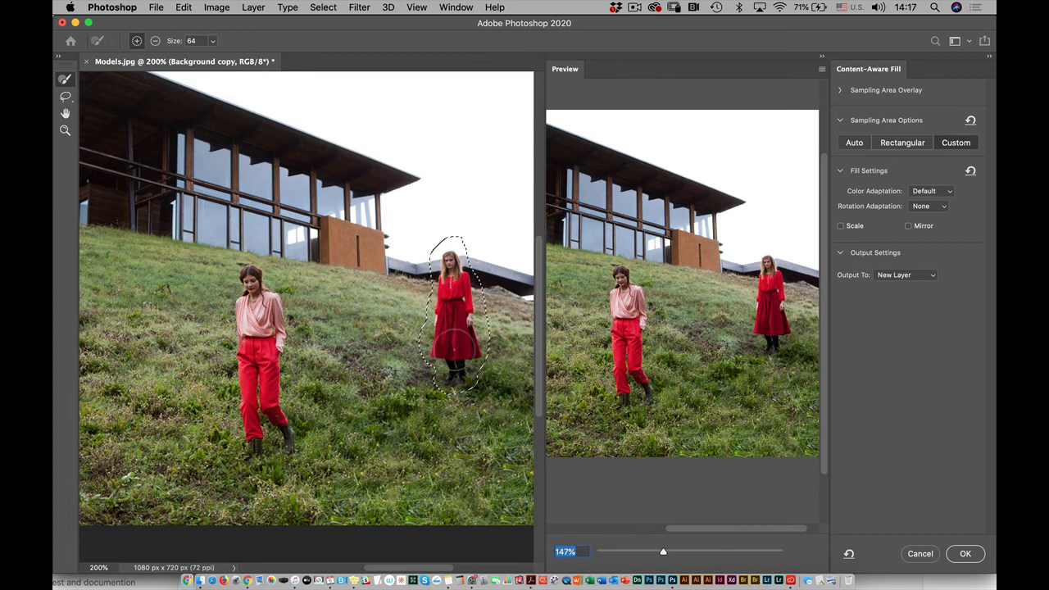
{"action": "left_click", "coordinate": [155, 41]}
{"action": "left_click", "coordinate": [137, 42]}
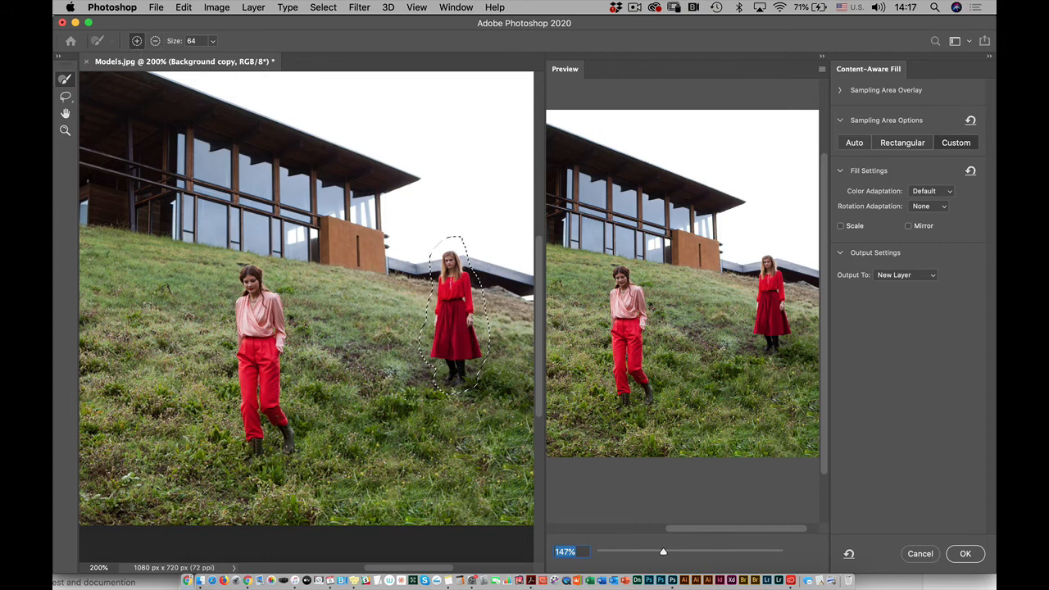
{"action": "mouse_move", "coordinate": [394, 369]}
{"action": "left_mouse_down"}
{"action": "mouse_move", "coordinate": [356, 299]}
{"action": "mouse_move", "coordinate": [384, 284]}
{"action": "left_mouse_up"}
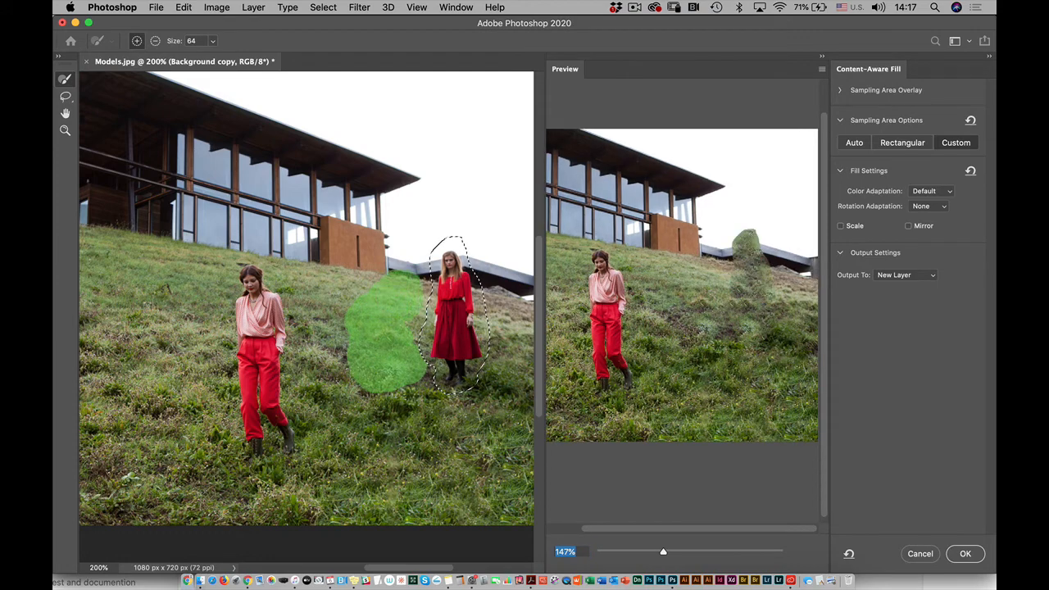
{"action": "mouse_move", "coordinate": [405, 393]}
{"action": "left_mouse_down"}
{"action": "mouse_move", "coordinate": [453, 430]}
{"action": "mouse_move", "coordinate": [465, 424]}
{"action": "mouse_move", "coordinate": [455, 447]}
{"action": "mouse_move", "coordinate": [435, 479]}
{"action": "mouse_move", "coordinate": [381, 475]}
{"action": "mouse_move", "coordinate": [386, 455]}
{"action": "mouse_move", "coordinate": [352, 385]}
{"action": "mouse_move", "coordinate": [324, 299]}
{"action": "left_mouse_up"}
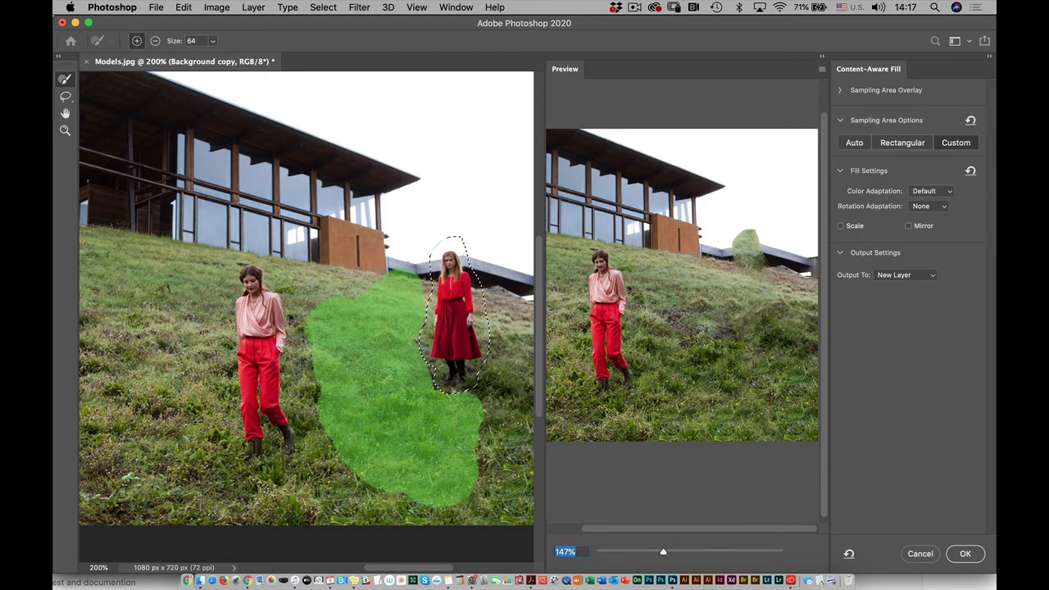
Add the sky, the roof's end and the orange wall down to the hill edge to the custom sampling area.
{"action": "left_click", "coordinate": [155, 41]}
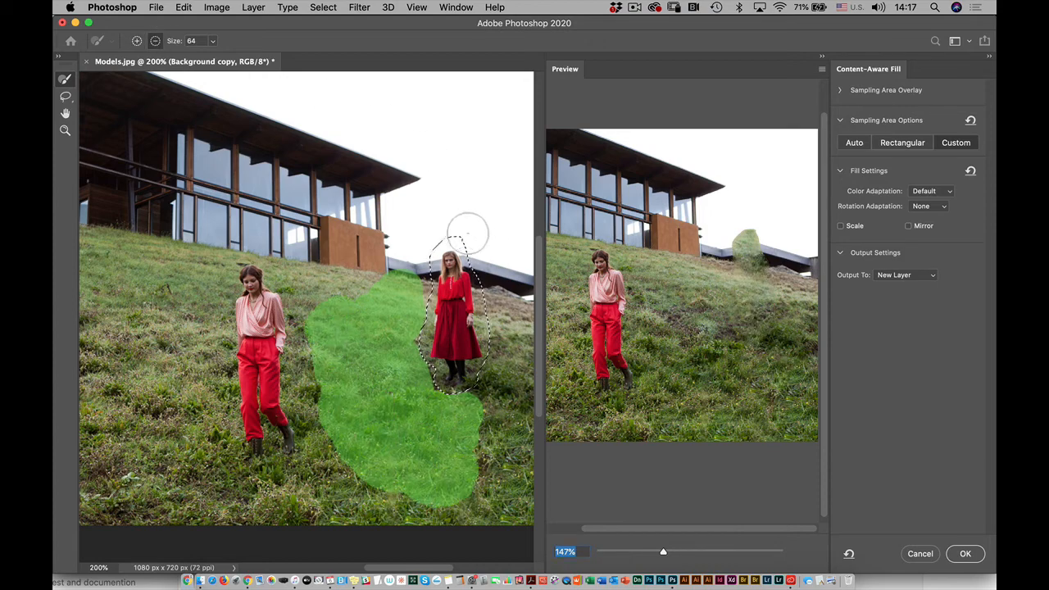
{"action": "left_click", "coordinate": [136, 41]}
{"action": "mouse_move", "coordinate": [426, 197]}
{"action": "left_mouse_down"}
{"action": "mouse_move", "coordinate": [427, 226]}
{"action": "mouse_move", "coordinate": [377, 246]}
{"action": "mouse_move", "coordinate": [434, 221]}
{"action": "mouse_move", "coordinate": [451, 195]}
{"action": "mouse_move", "coordinate": [443, 192]}
{"action": "mouse_move", "coordinate": [491, 209]}
{"action": "left_mouse_up"}
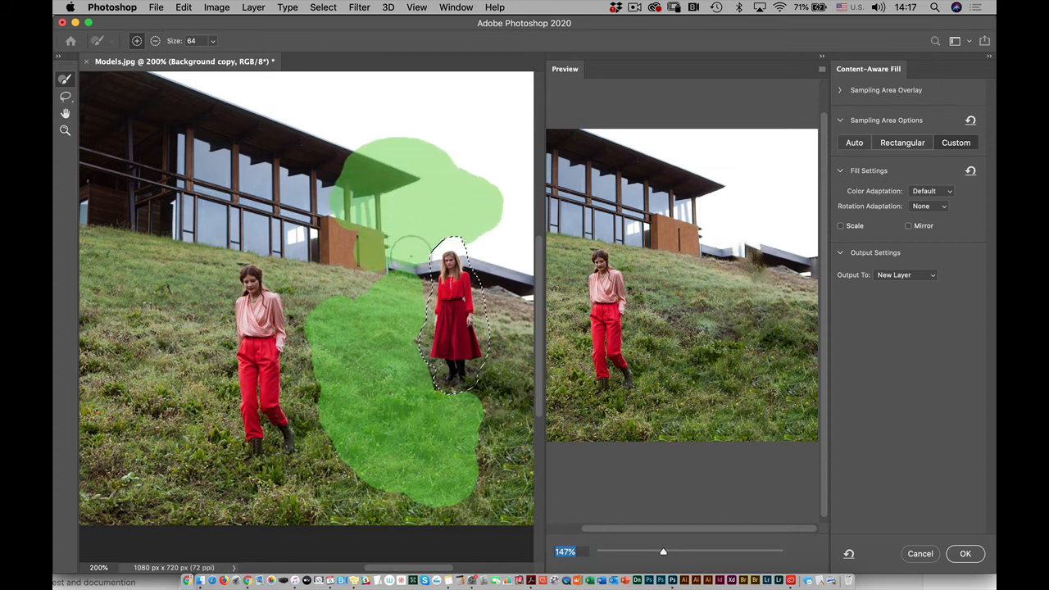
{"action": "left_click_drag", "start_coordinate": [410, 254], "coordinate": [305, 250]}
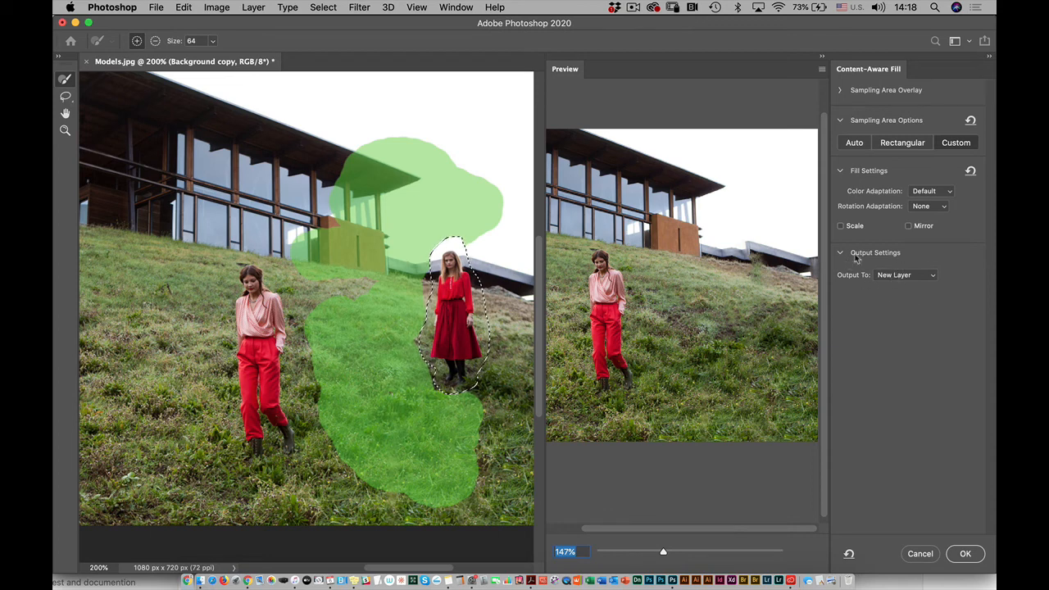
Set the content-aware fill to output to a New Layer and apply it to remove the woman.
{"action": "left_click", "coordinate": [891, 276]}
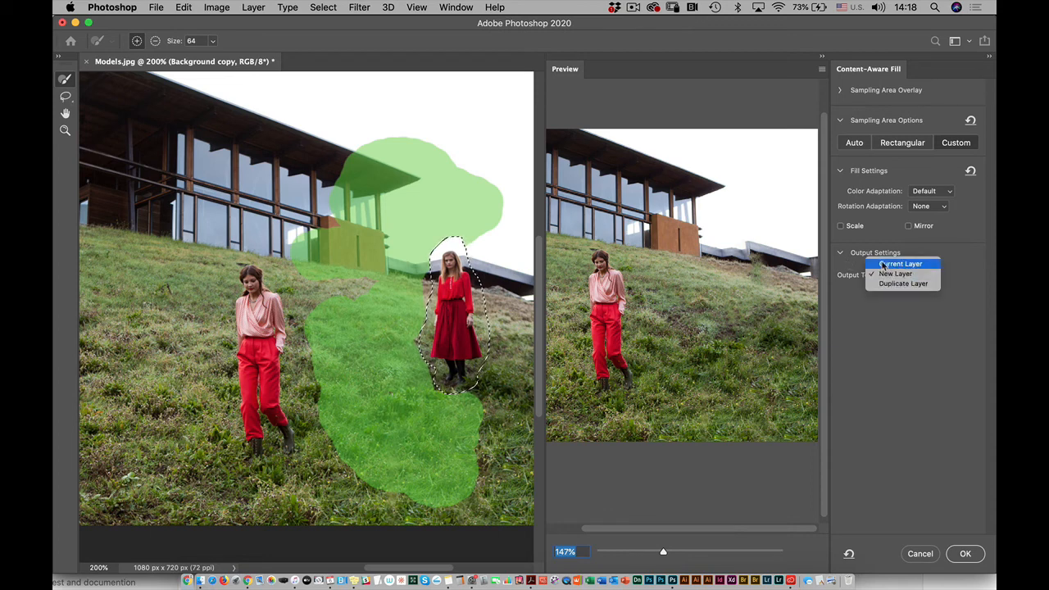
{"action": "left_click", "coordinate": [883, 266]}
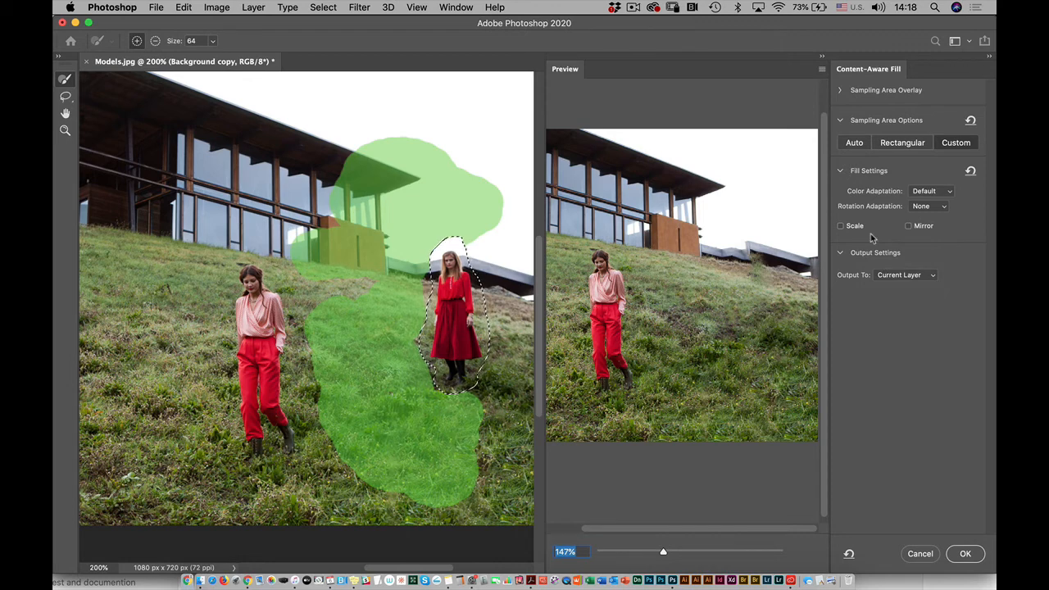
{"action": "left_click", "coordinate": [894, 276]}
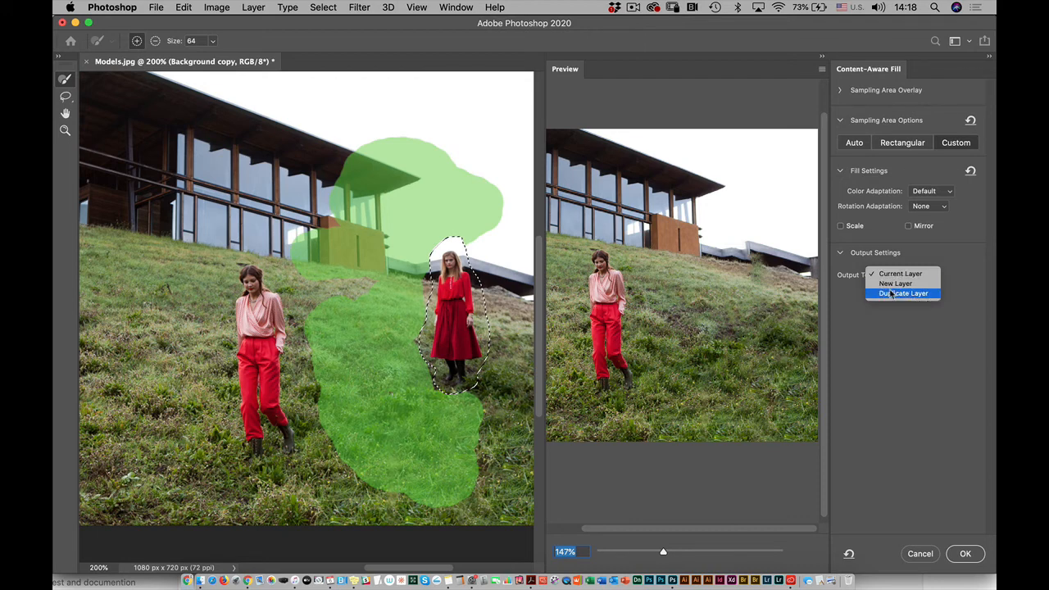
{"action": "left_click", "coordinate": [895, 283]}
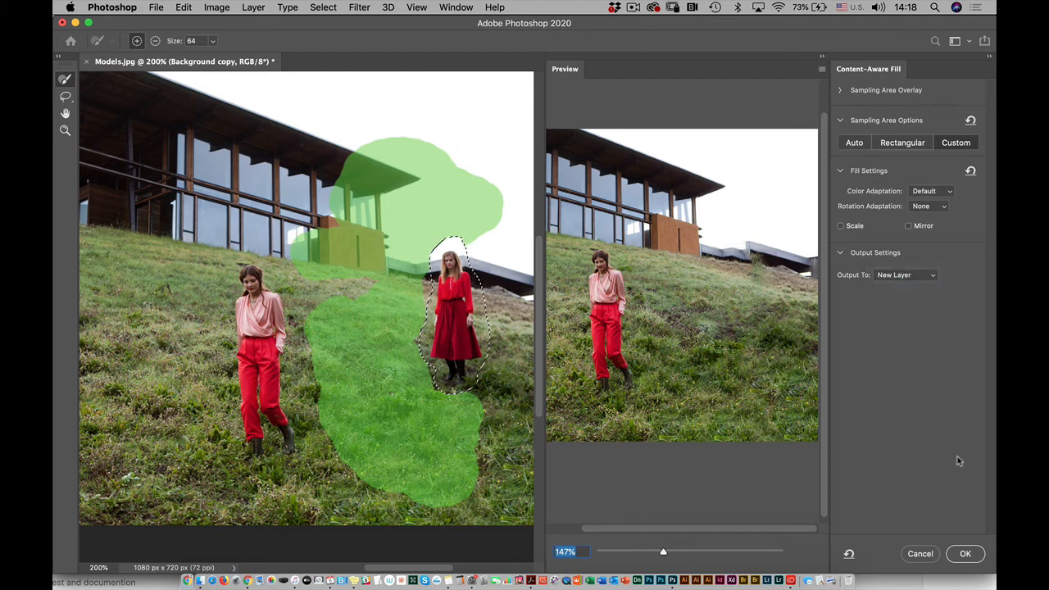
{"action": "left_click", "coordinate": [964, 548]}
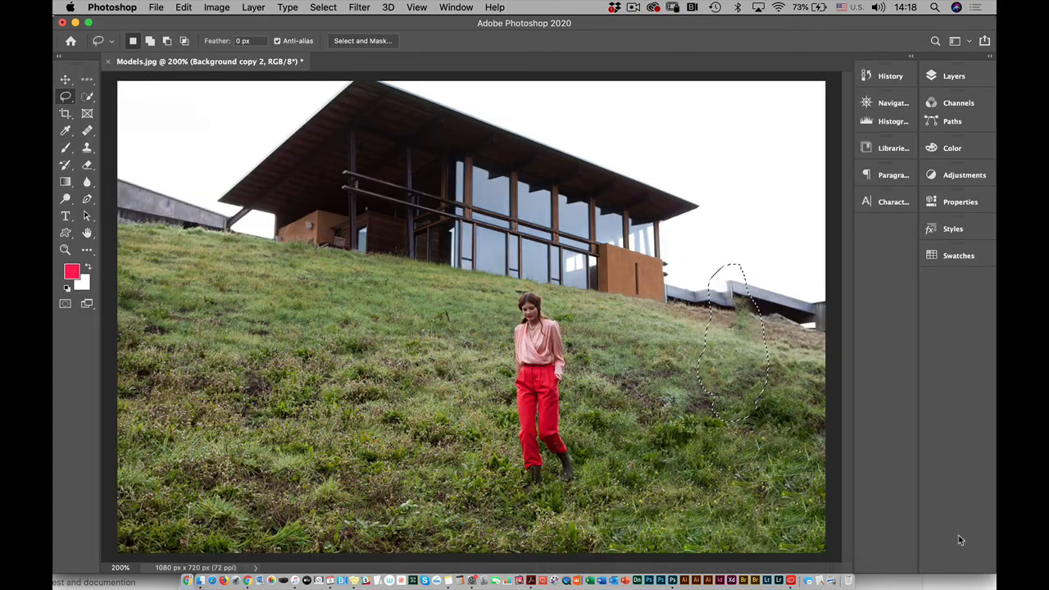
Deselect the filled area and display the layer list at a reduced height.
{"action": "key", "text": "super+d"}
{"action": "left_click", "coordinate": [943, 75]}
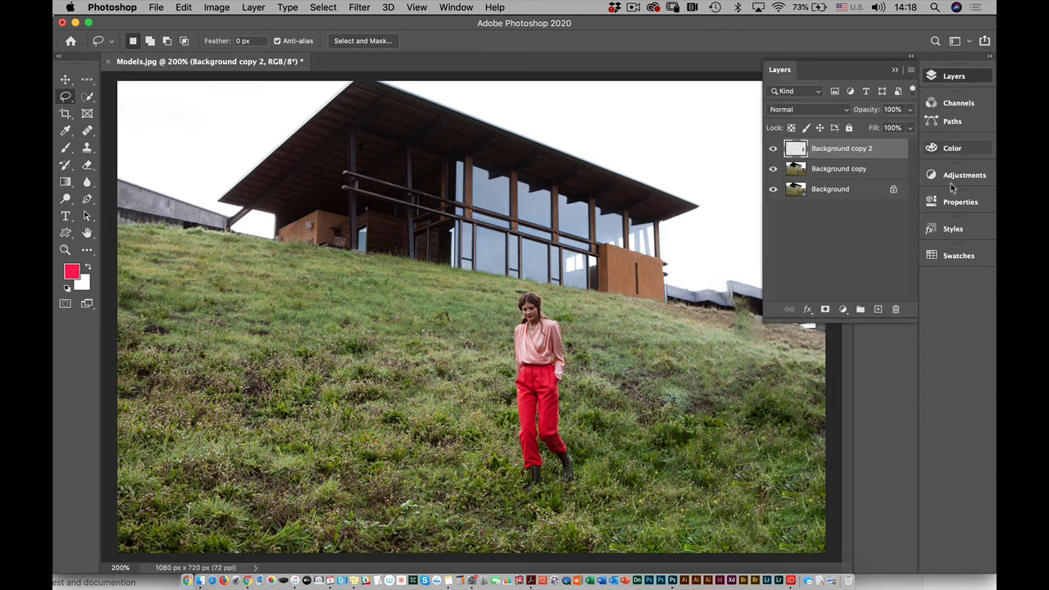
{"action": "left_click_drag", "start_coordinate": [851, 331], "coordinate": [851, 279]}
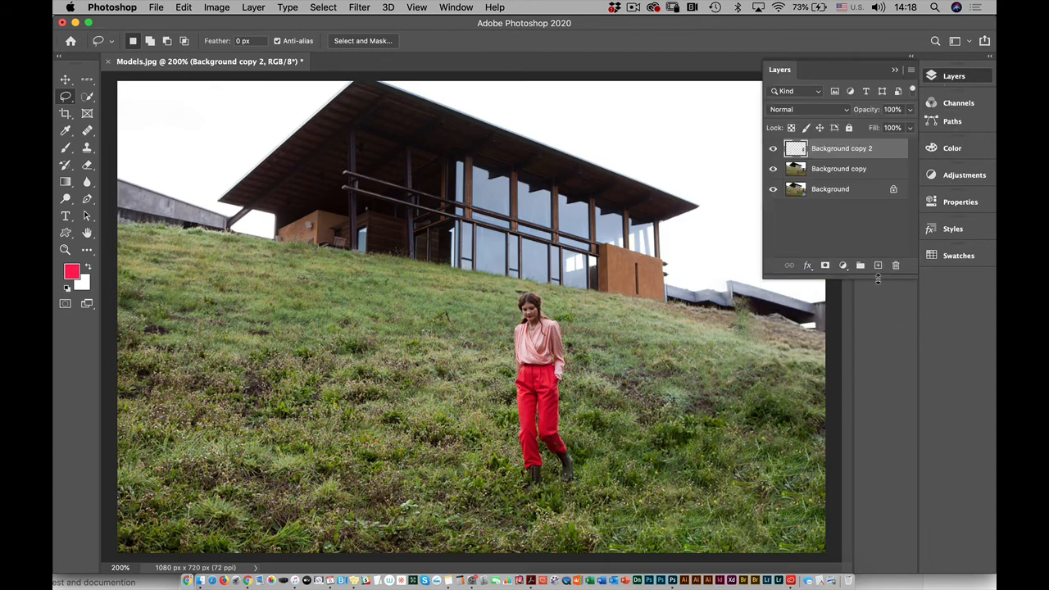
Hide and show the Background and Background copy layers to examine the fill patch on its own.
{"action": "left_click", "coordinate": [772, 171]}
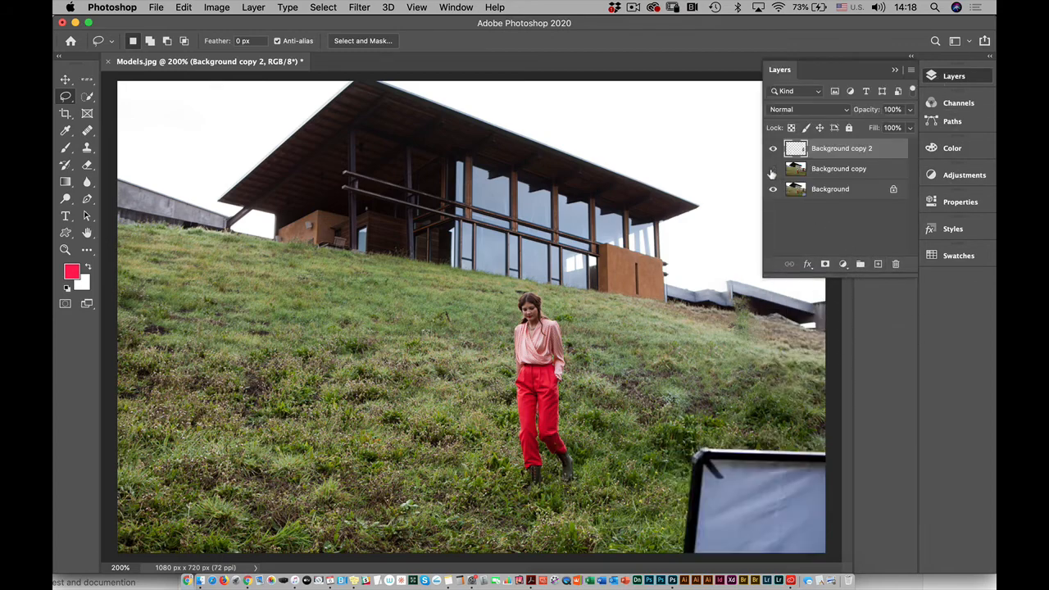
{"action": "left_click", "coordinate": [773, 170]}
{"action": "left_click", "coordinate": [772, 191]}
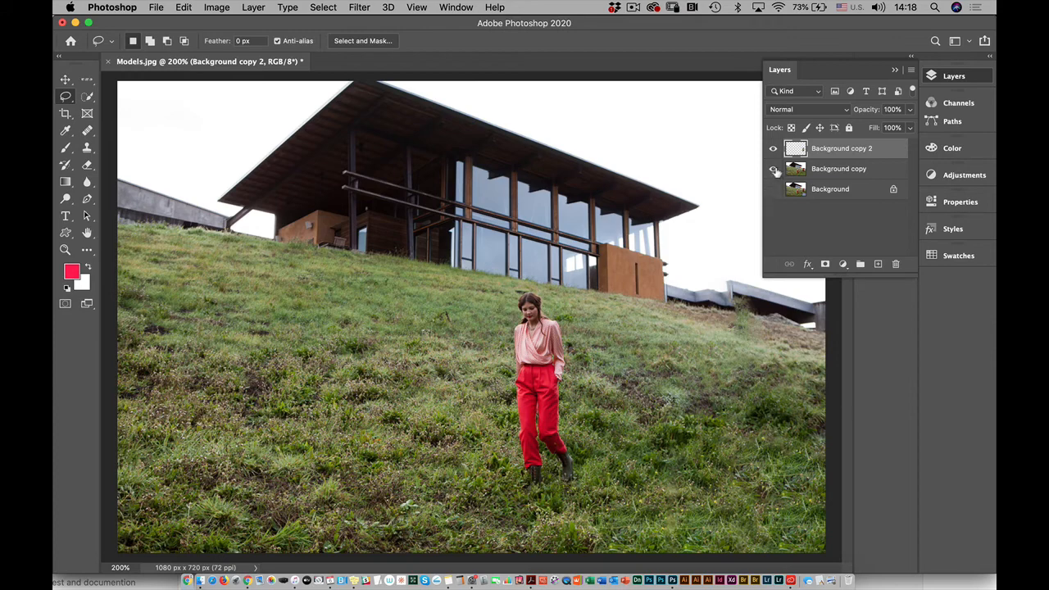
{"action": "left_click", "coordinate": [772, 169]}
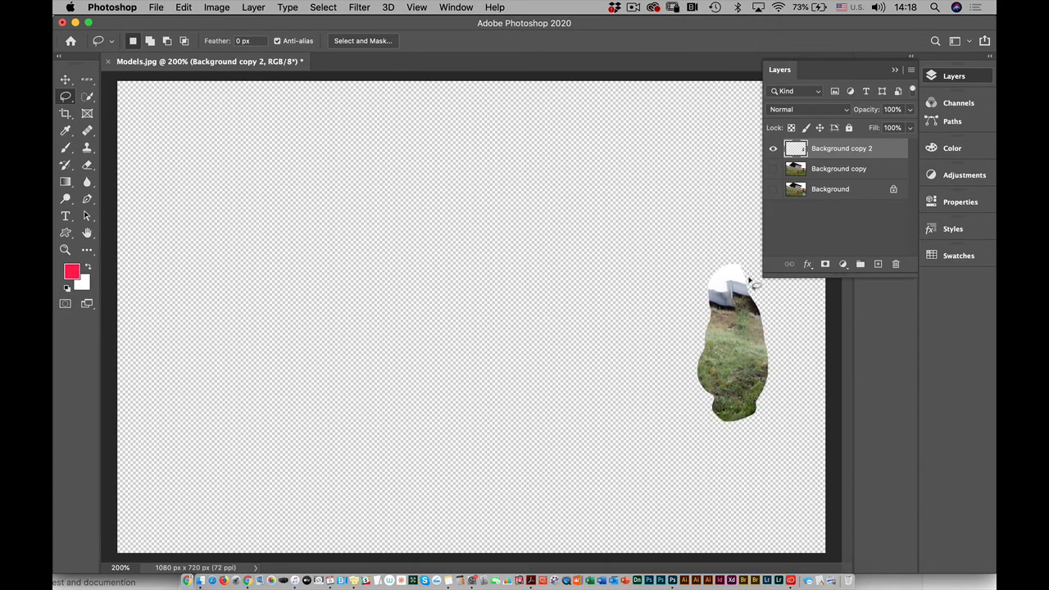
{"action": "left_click", "coordinate": [773, 169]}
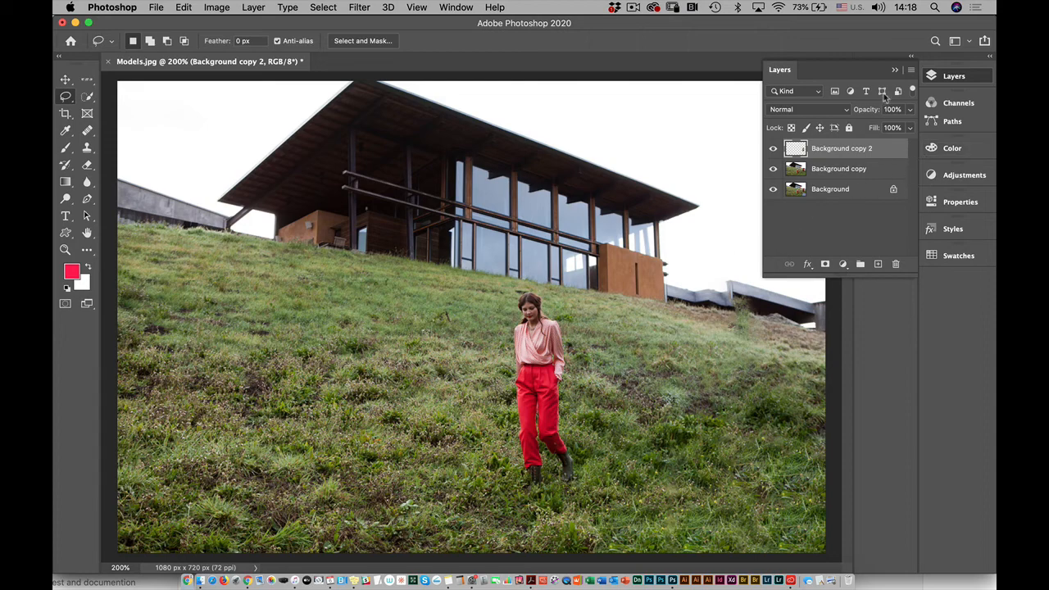
Try the top fill layer at 79% opacity, restore it to 100% and keep its blend mode at Normal.
{"action": "left_click_drag", "start_coordinate": [864, 117], "coordinate": [855, 118]}
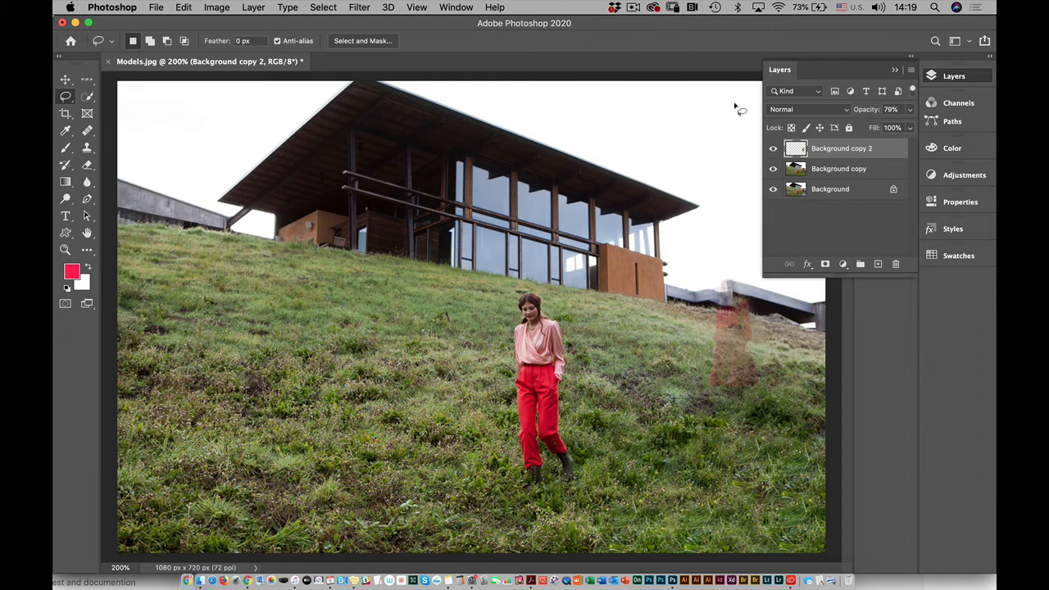
{"action": "left_click_drag", "start_coordinate": [867, 113], "coordinate": [932, 117]}
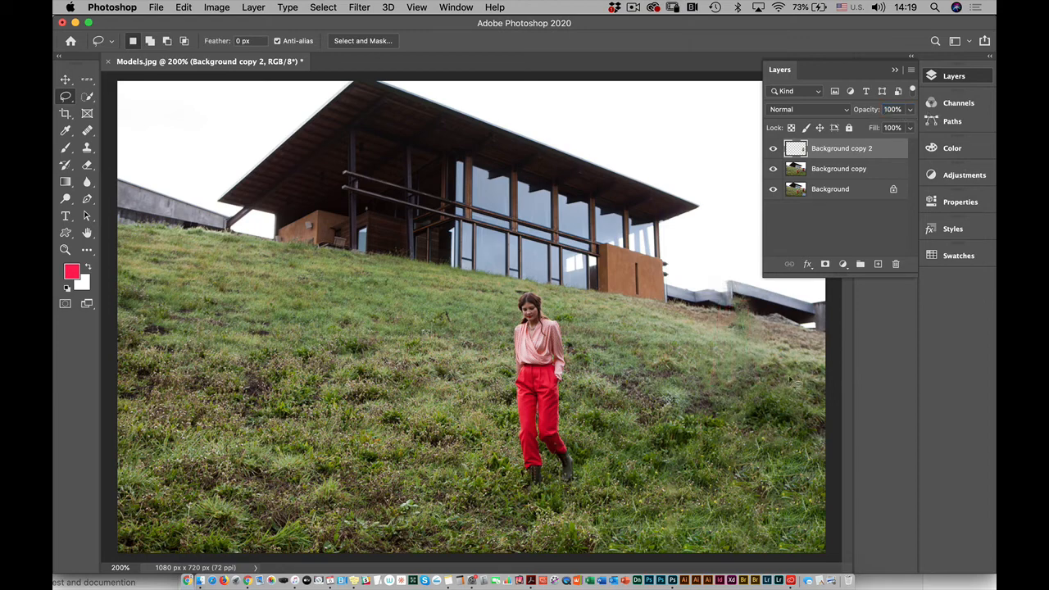
{"action": "left_click", "coordinate": [788, 111]}
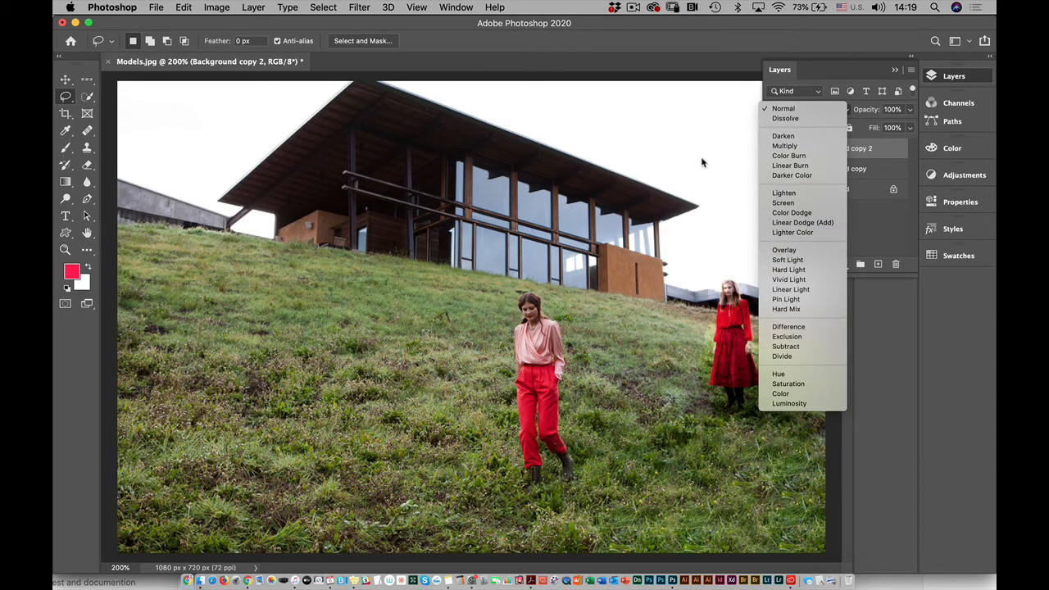
{"action": "left_click", "coordinate": [772, 112]}
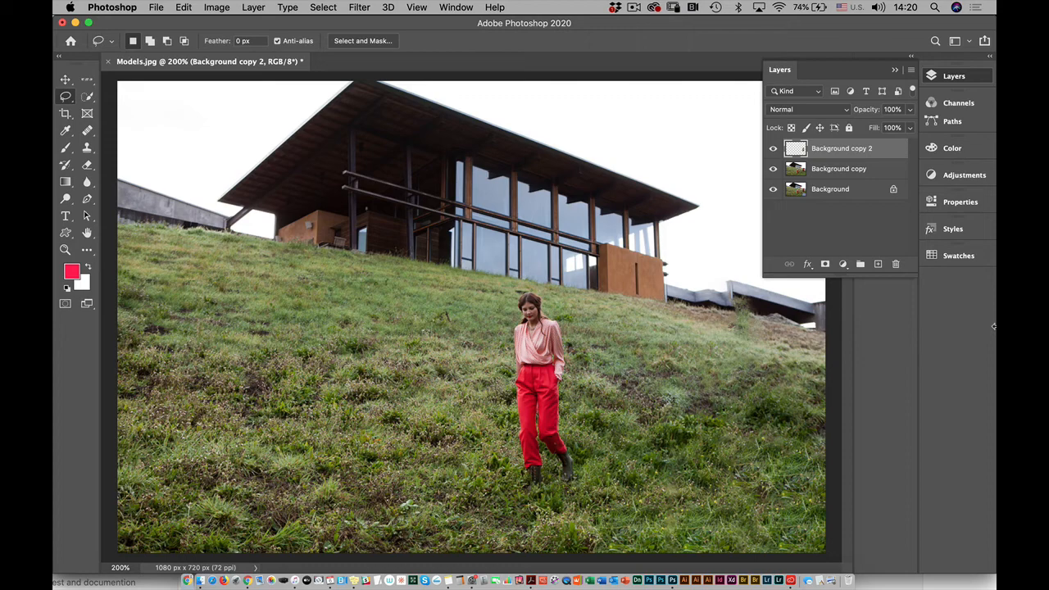
Lasso closely around the woman in the red trousers on the Background copy layer.
{"action": "left_click", "coordinate": [823, 171]}
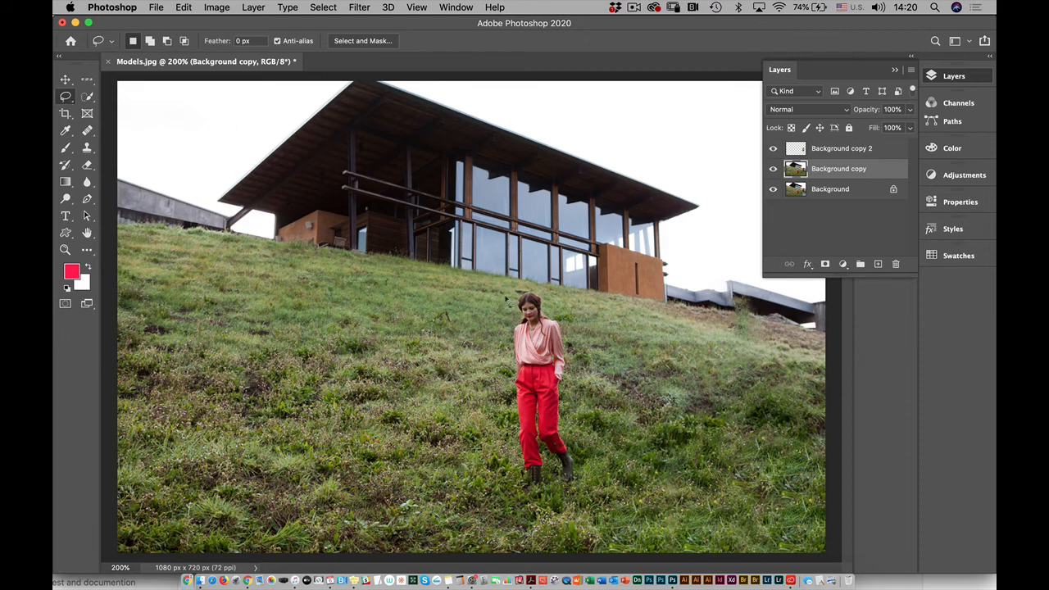
{"action": "mouse_move", "coordinate": [508, 303]}
{"action": "left_mouse_down"}
{"action": "mouse_move", "coordinate": [580, 311]}
{"action": "mouse_move", "coordinate": [598, 464]}
{"action": "mouse_move", "coordinate": [560, 510]}
{"action": "mouse_move", "coordinate": [496, 486]}
{"action": "mouse_move", "coordinate": [481, 361]}
{"action": "mouse_move", "coordinate": [504, 293]}
{"action": "left_mouse_up"}
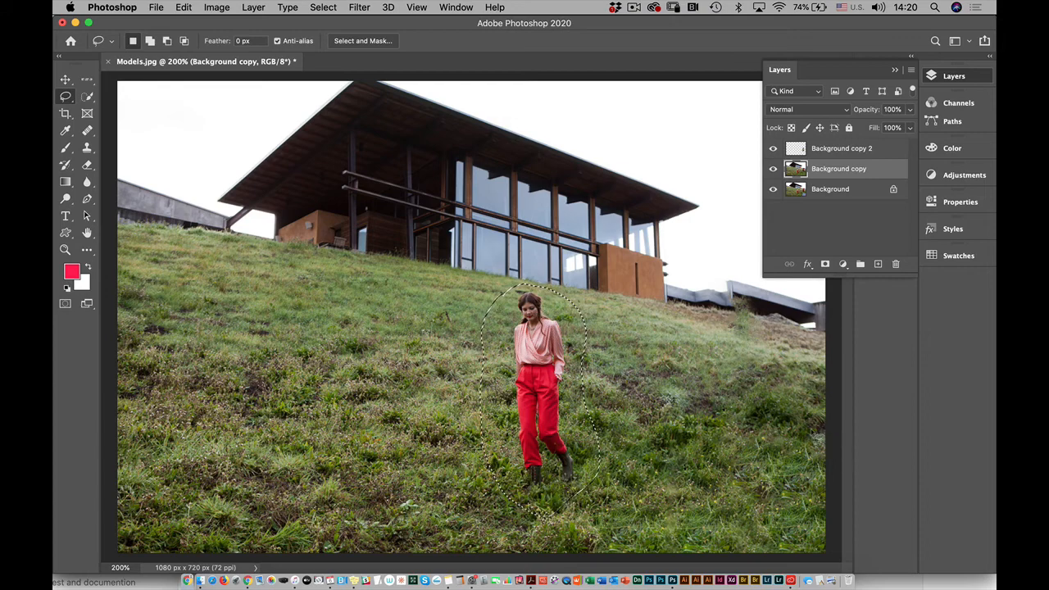
{"action": "key", "text": "super+d"}
{"action": "mouse_move", "coordinate": [549, 307]}
{"action": "left_mouse_down"}
{"action": "mouse_move", "coordinate": [521, 305]}
{"action": "mouse_move", "coordinate": [515, 367]}
{"action": "mouse_move", "coordinate": [527, 496]}
{"action": "mouse_move", "coordinate": [563, 312]}
{"action": "mouse_move", "coordinate": [531, 298]}
{"action": "left_mouse_up"}
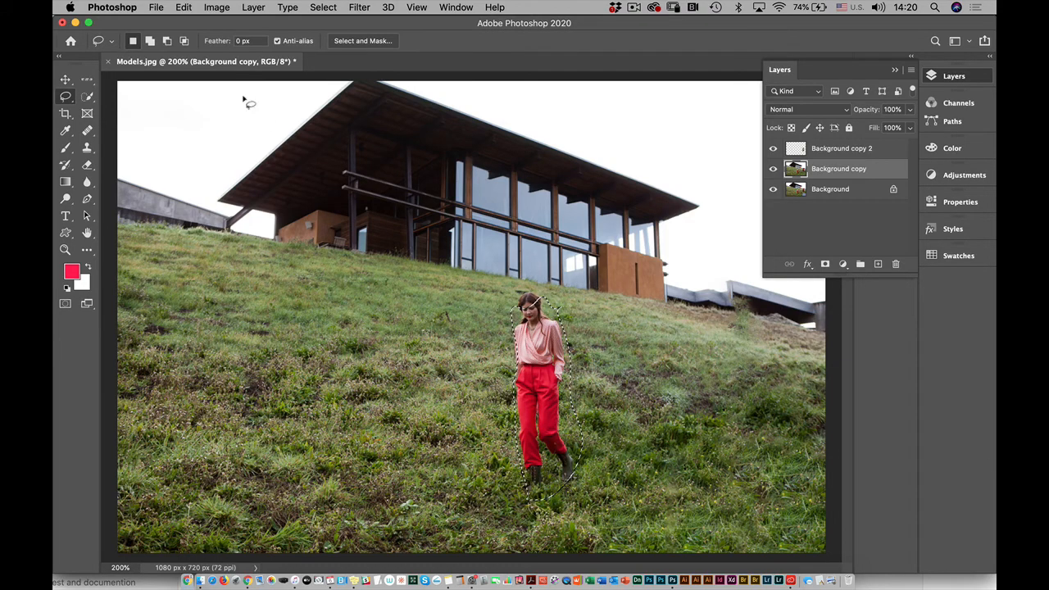
Start Content-Aware Fill on the woman in the red trousers with the Auto sampling area.
{"action": "left_click", "coordinate": [184, 8]}
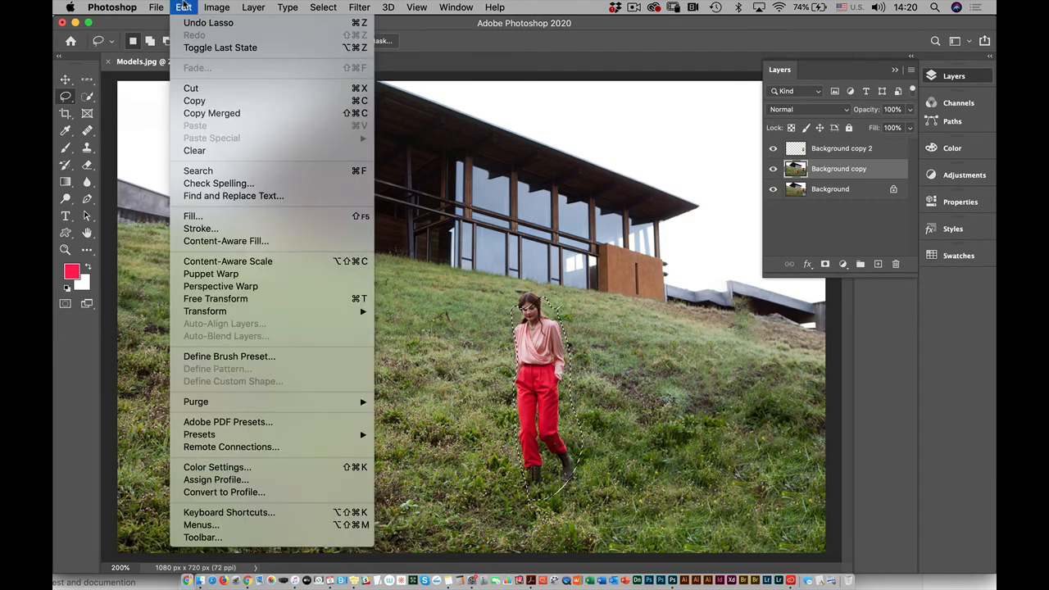
{"action": "left_click", "coordinate": [244, 241]}
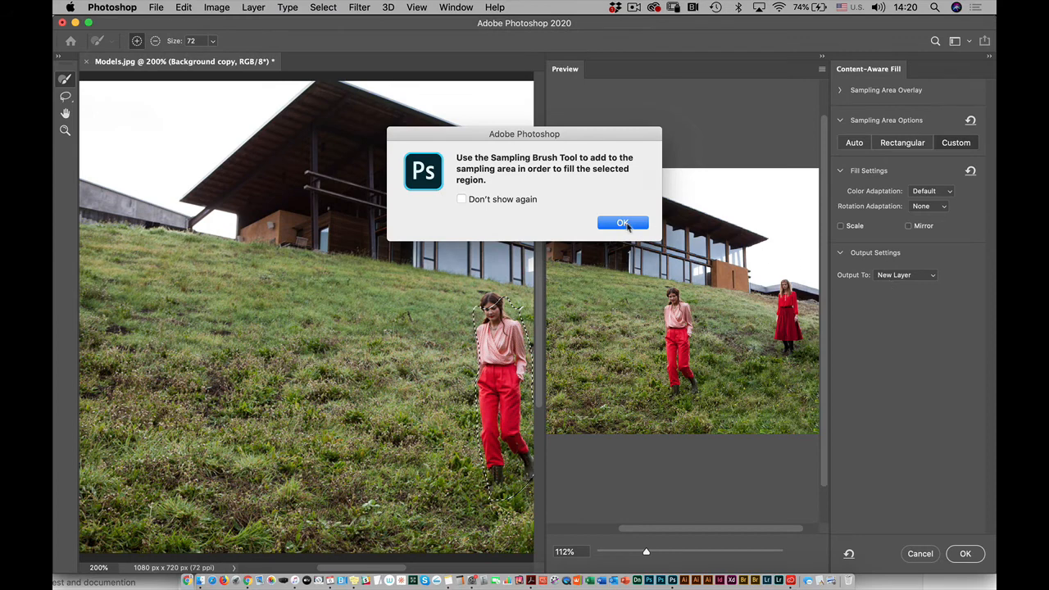
{"action": "left_click", "coordinate": [623, 223]}
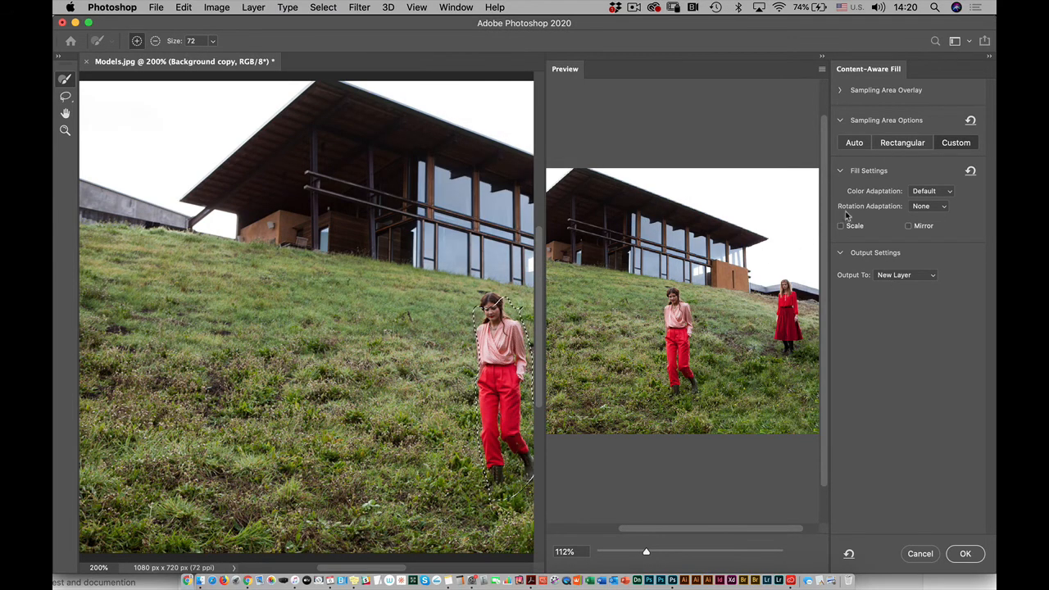
{"action": "left_click", "coordinate": [859, 144]}
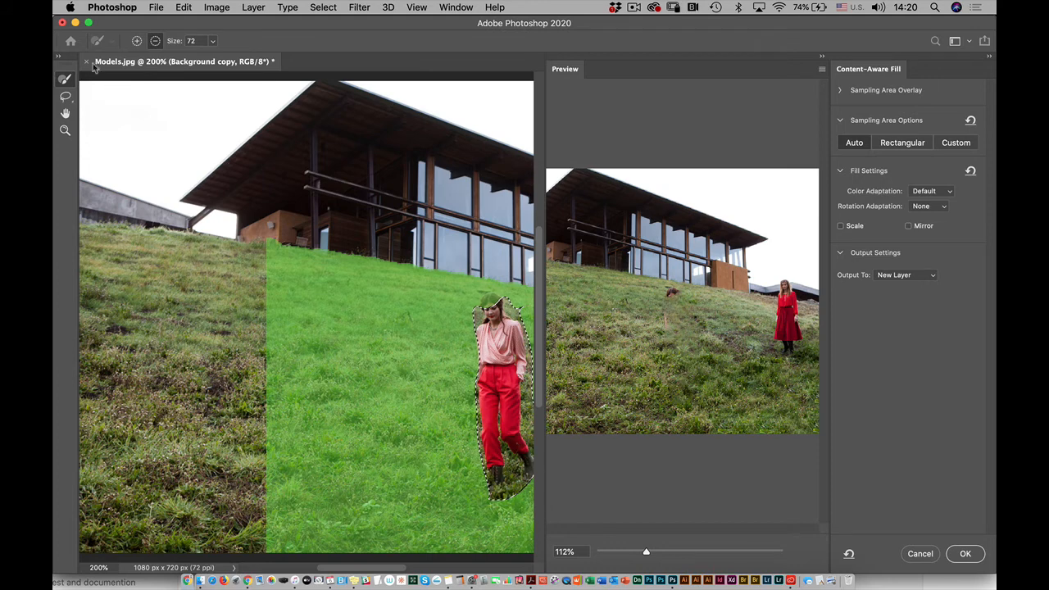
Extend the selection around the woman's head and upper body, apply the fill to a new layer and deselect.
{"action": "left_click", "coordinate": [65, 96]}
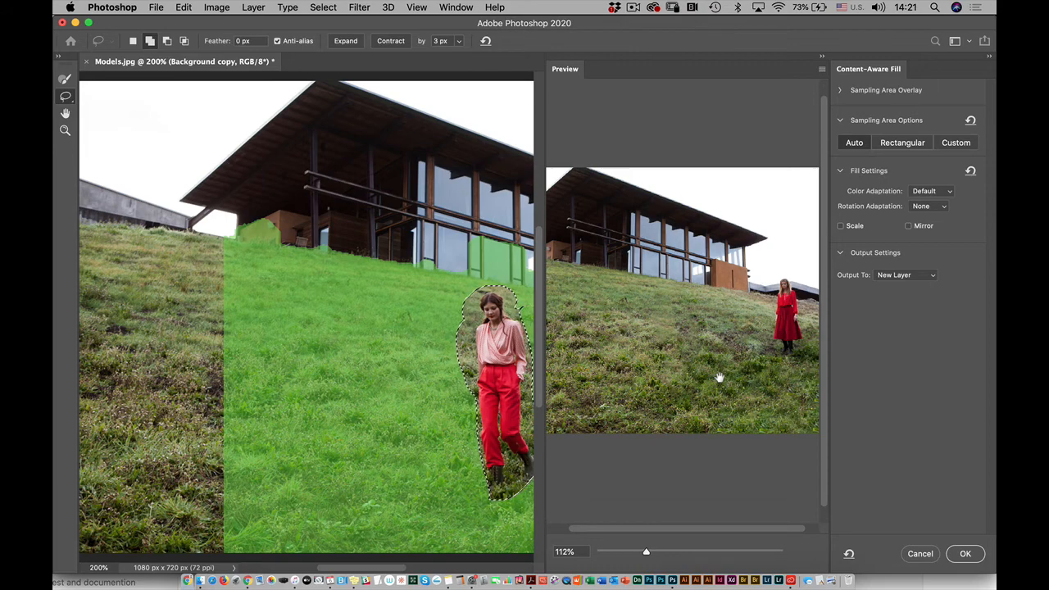
{"action": "left_click", "coordinate": [967, 556]}
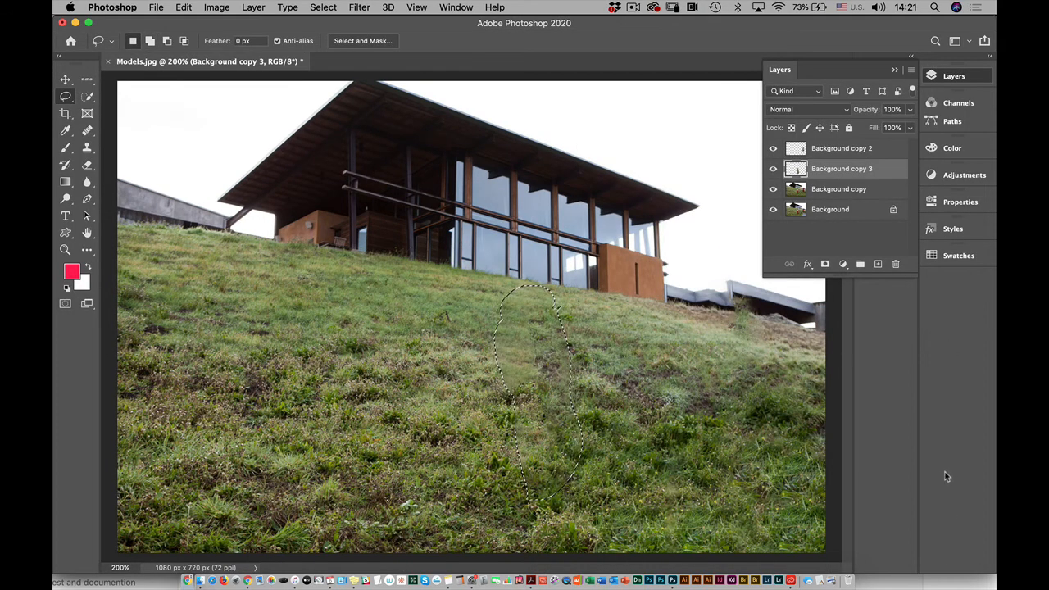
{"action": "key", "text": "super+d"}
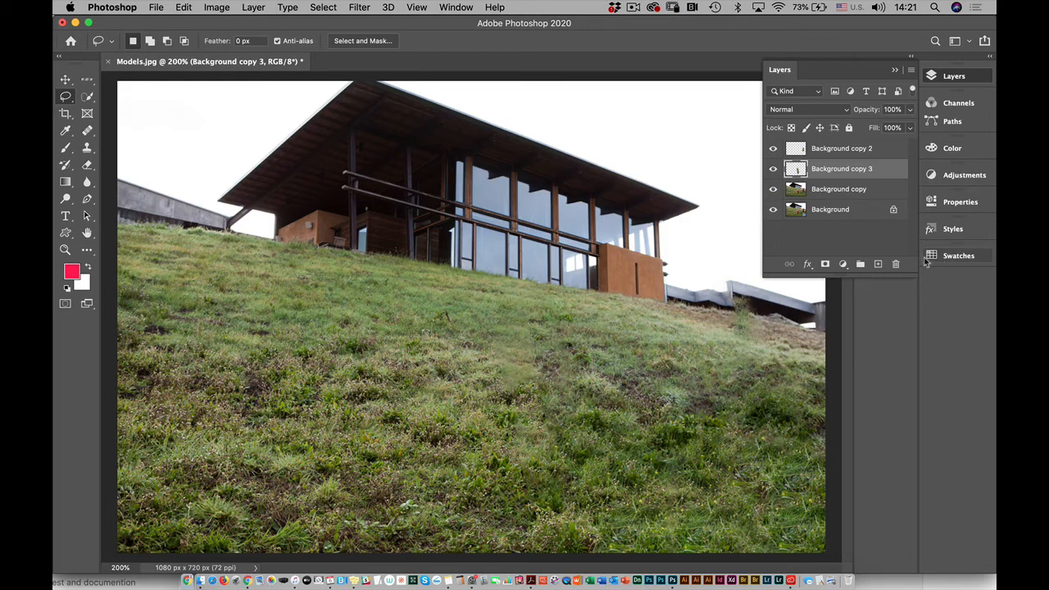
{"action": "left_click", "coordinate": [773, 169]}
{"action": "left_click", "coordinate": [774, 169]}
Convert the new grass fill layer for smart filters.
{"action": "left_click", "coordinate": [364, 8]}
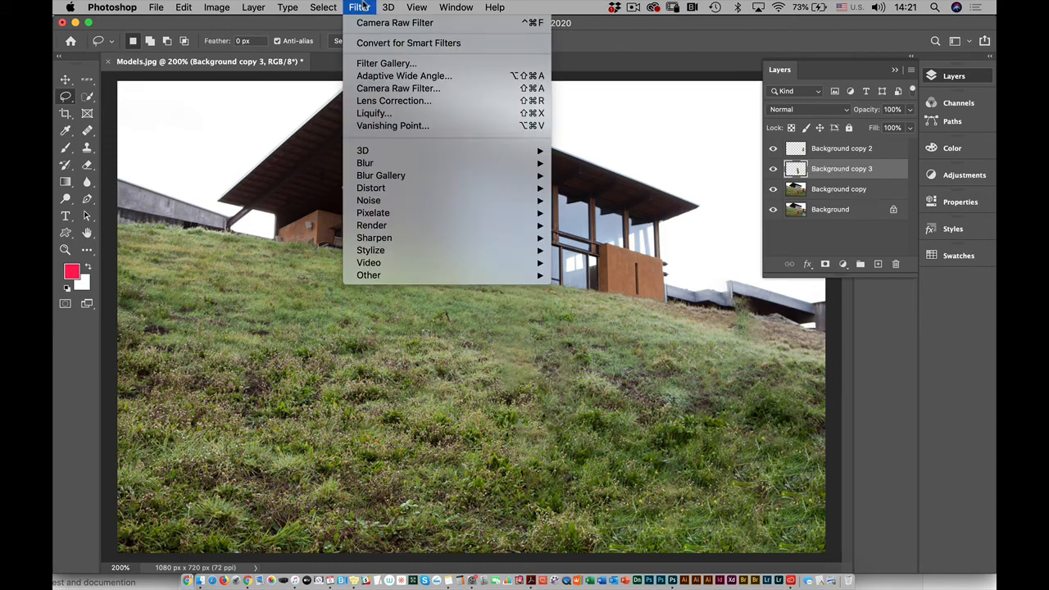
{"action": "left_click", "coordinate": [386, 42]}
{"action": "left_click", "coordinate": [633, 226]}
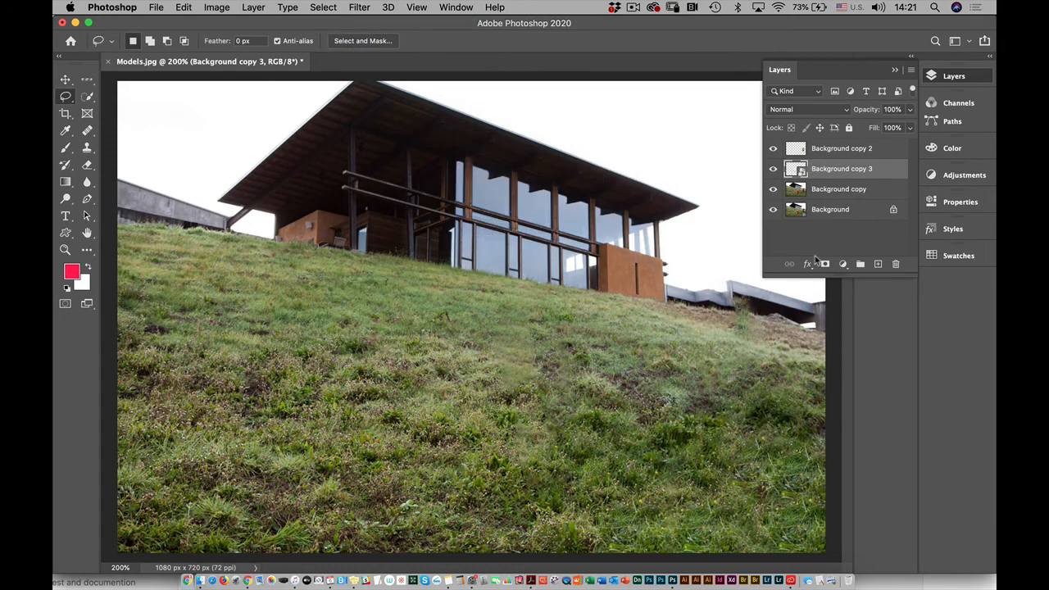
Sharpen the grass fill layer with Unsharp Mask at amount 57%, radius 4.2 pixels and threshold 29 levels.
{"action": "left_click", "coordinate": [360, 7]}
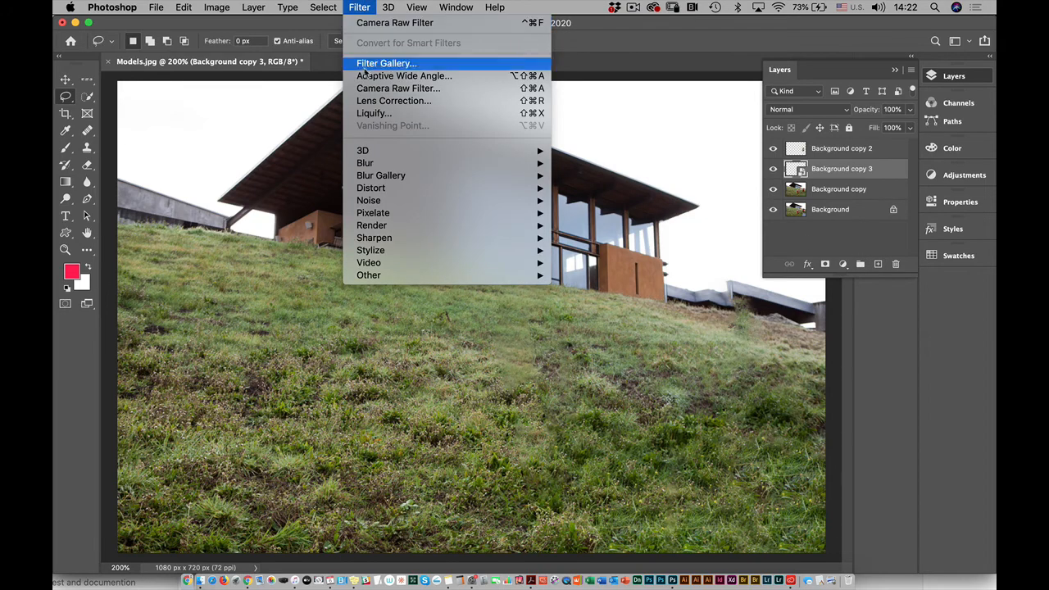
{"action": "mouse_move", "coordinate": [432, 234]}
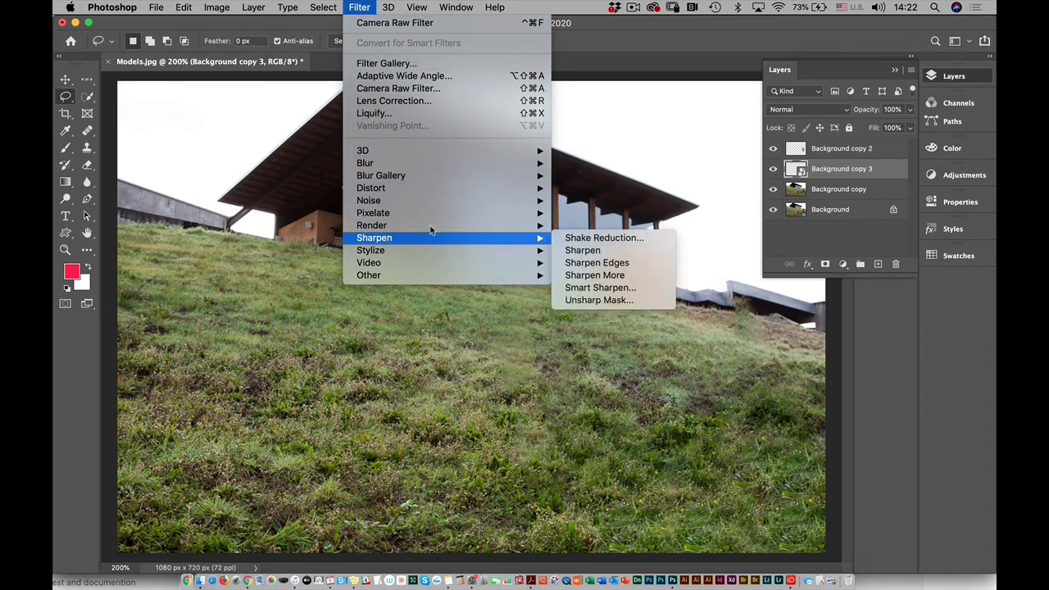
{"action": "mouse_move", "coordinate": [478, 228]}
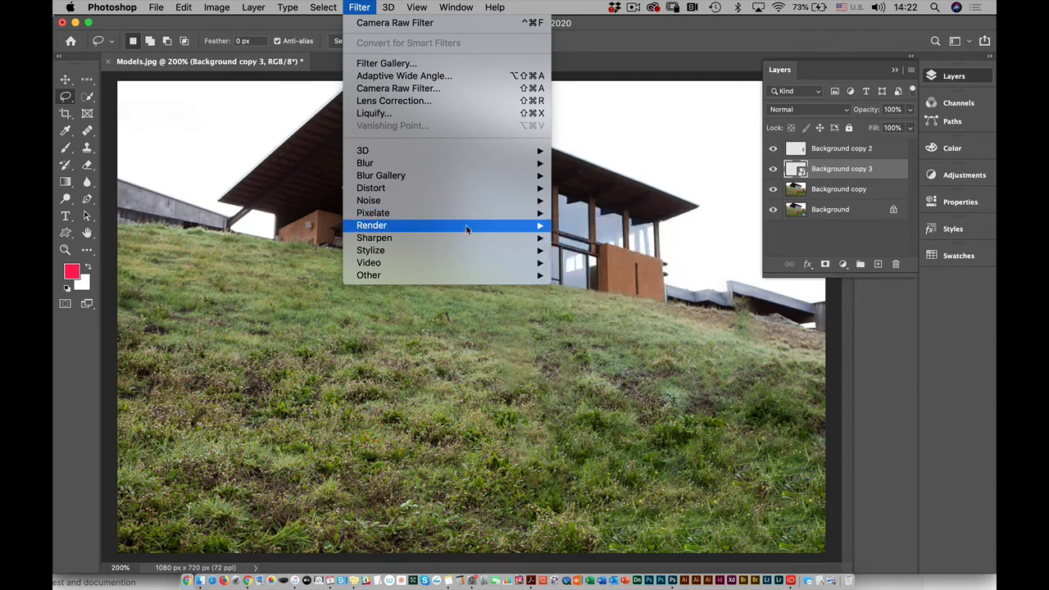
{"action": "left_click", "coordinate": [599, 300]}
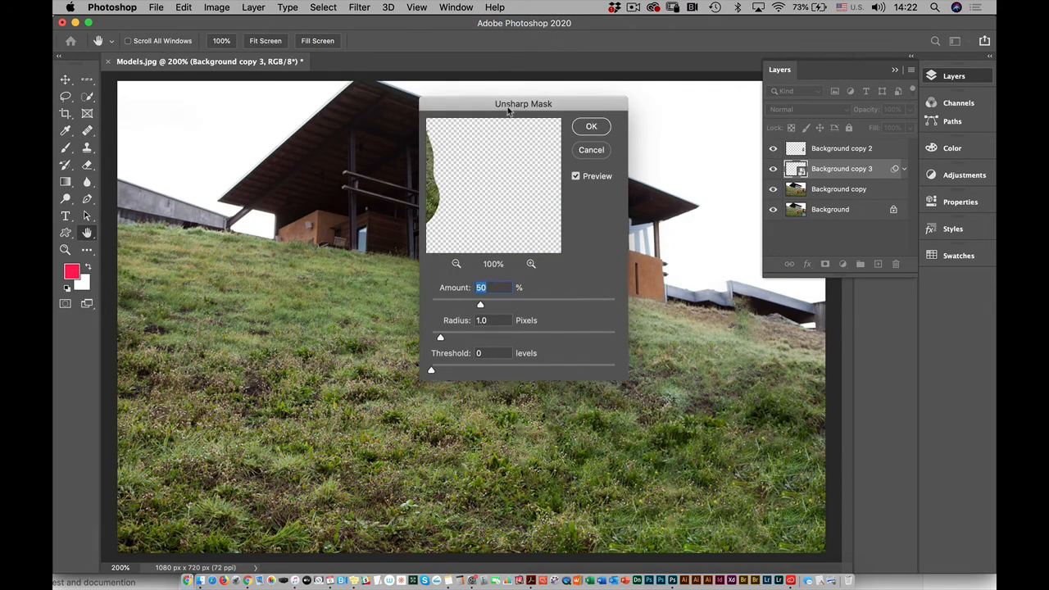
{"action": "left_click_drag", "start_coordinate": [502, 105], "coordinate": [757, 34]}
{"action": "mouse_move", "coordinate": [737, 237]}
{"action": "left_mouse_down"}
{"action": "mouse_move", "coordinate": [752, 237]}
{"action": "mouse_move", "coordinate": [718, 237]}
{"action": "left_mouse_up"}
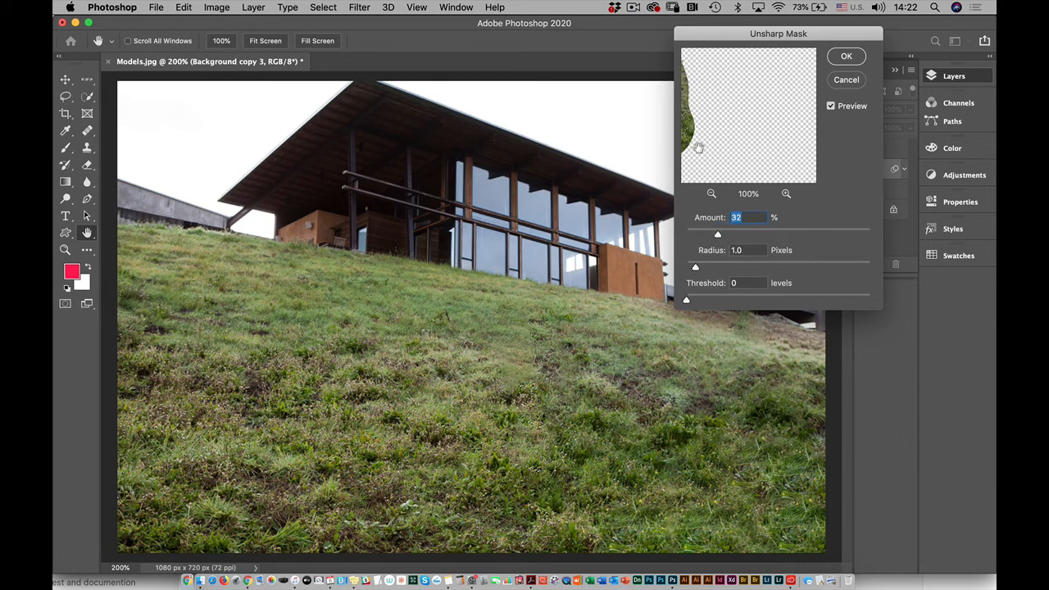
{"action": "left_click_drag", "start_coordinate": [696, 145], "coordinate": [757, 153]}
{"action": "left_click_drag", "start_coordinate": [704, 270], "coordinate": [728, 265]}
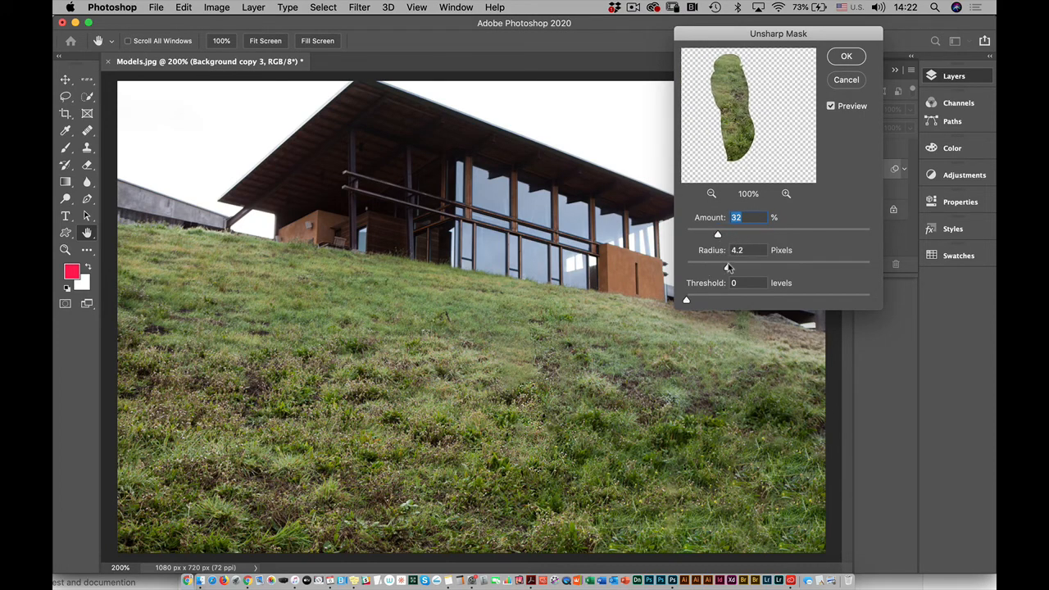
{"action": "left_click_drag", "start_coordinate": [687, 300], "coordinate": [716, 302]}
{"action": "left_click_drag", "start_coordinate": [738, 141], "coordinate": [727, 158]}
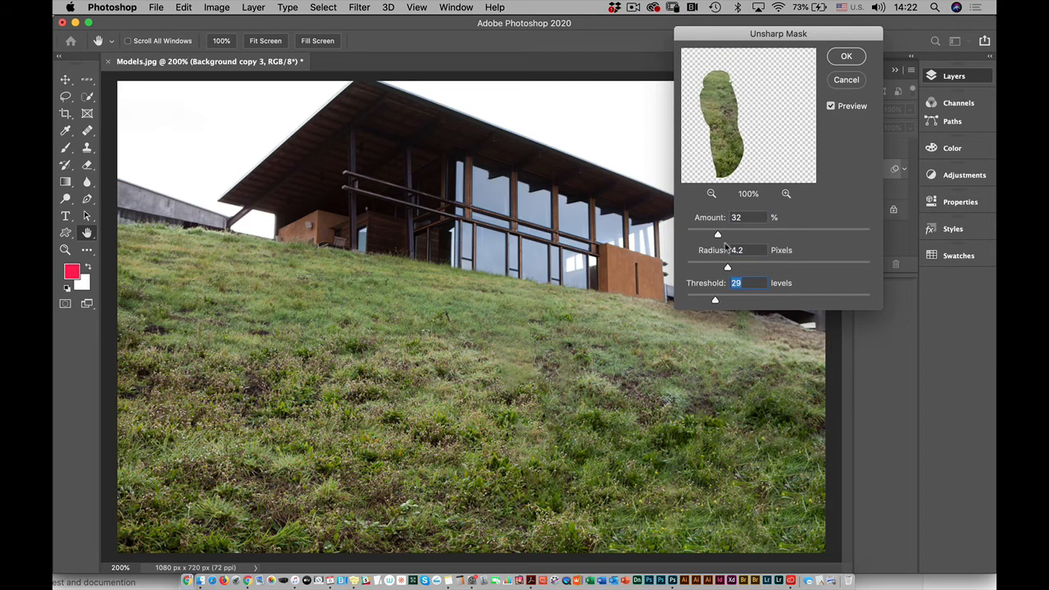
{"action": "left_click_drag", "start_coordinate": [718, 236], "coordinate": [743, 235]}
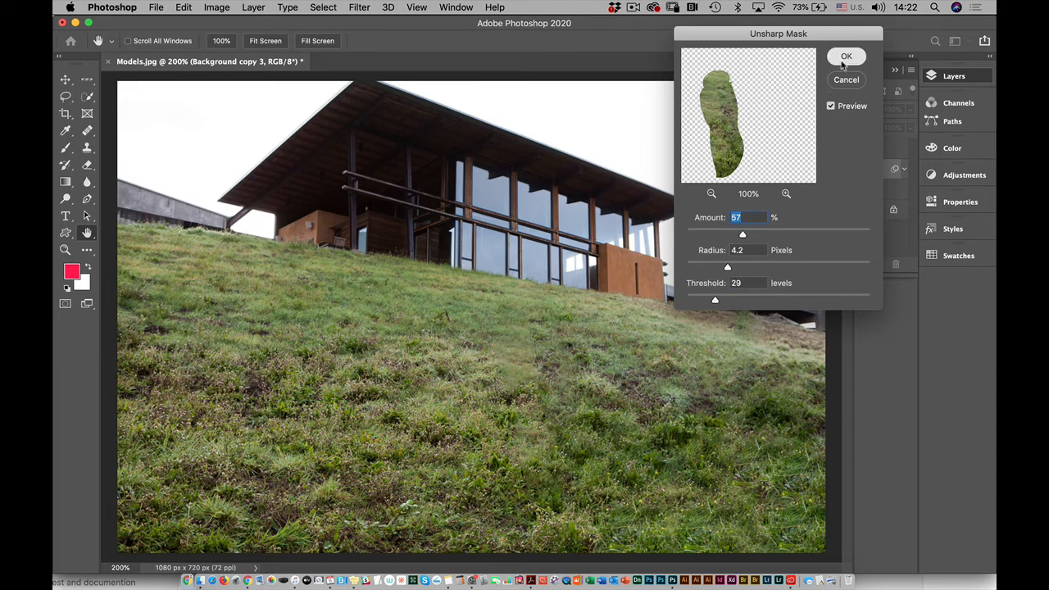
{"action": "left_click", "coordinate": [844, 63]}
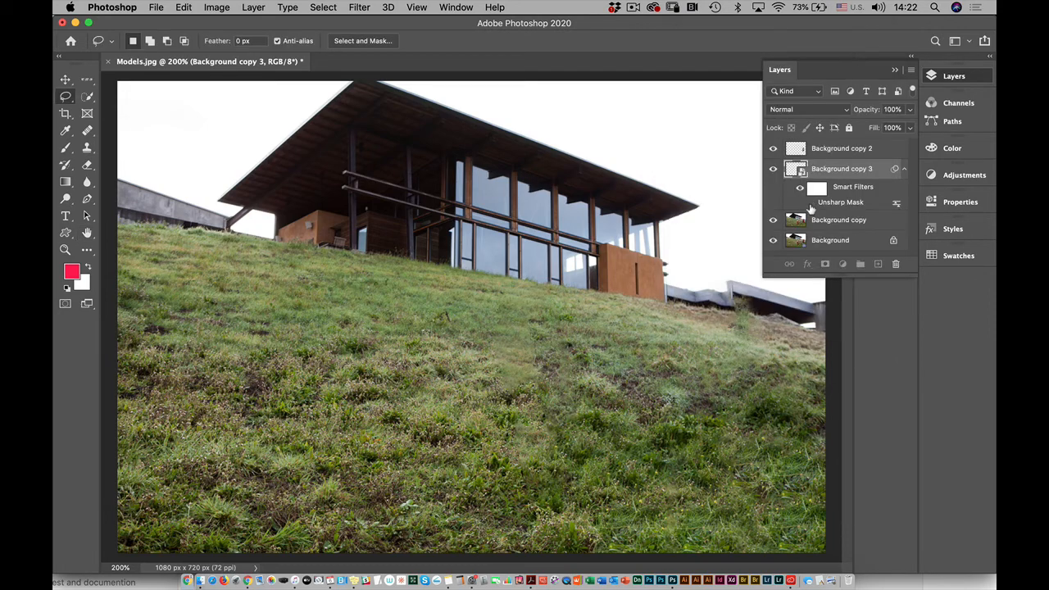
Compare the image with the sharpened fill layer hidden and shown, and view it at 100%.
{"action": "left_click", "coordinate": [772, 168]}
{"action": "left_click", "coordinate": [772, 169]}
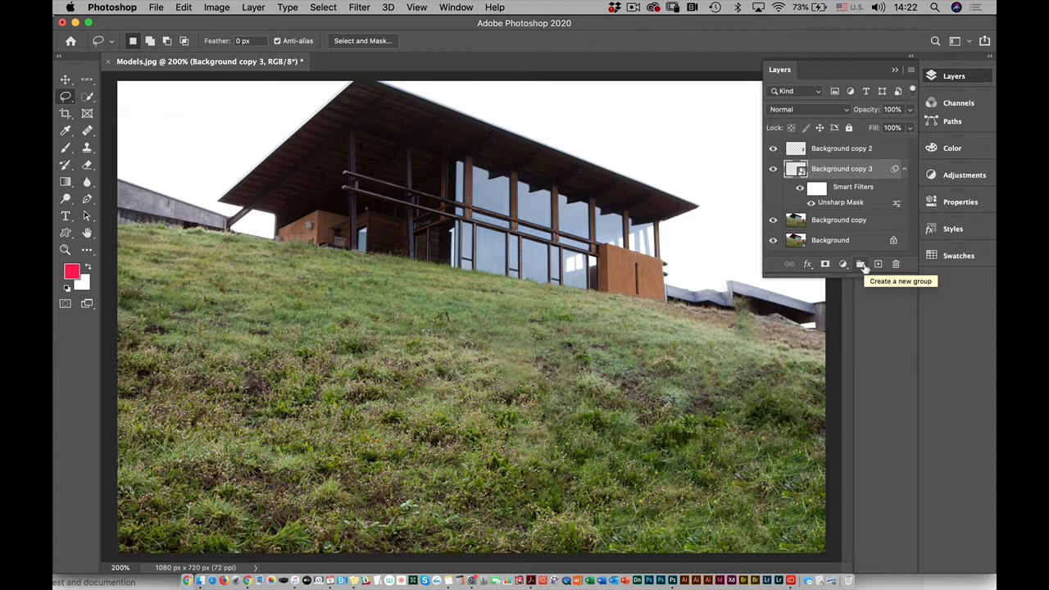
{"action": "key", "text": "super+1"}
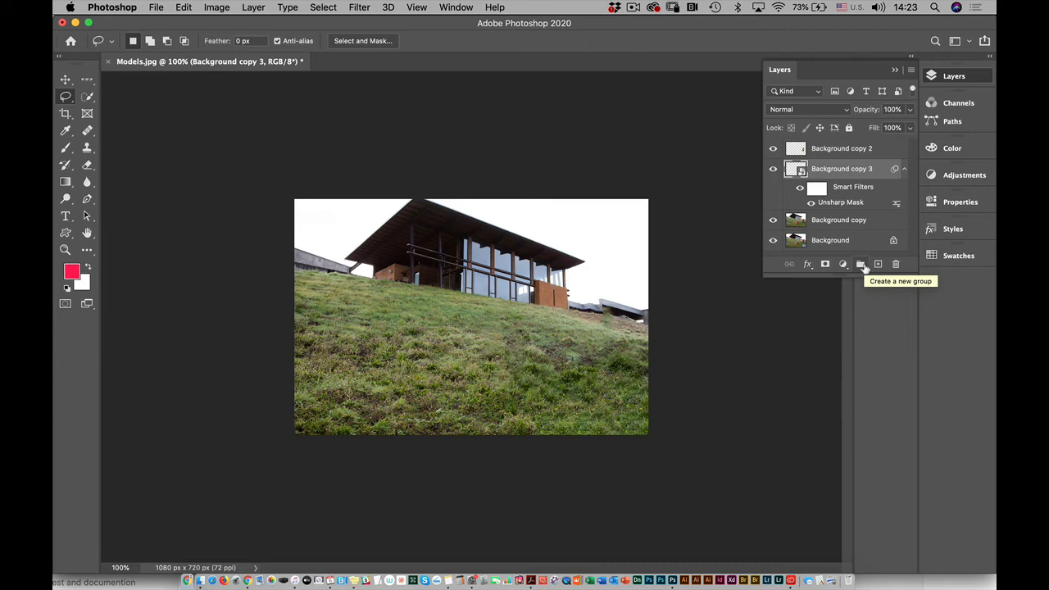
Open Backpack.jpg from the Content Aware folder.
{"action": "left_click", "coordinate": [157, 7]}
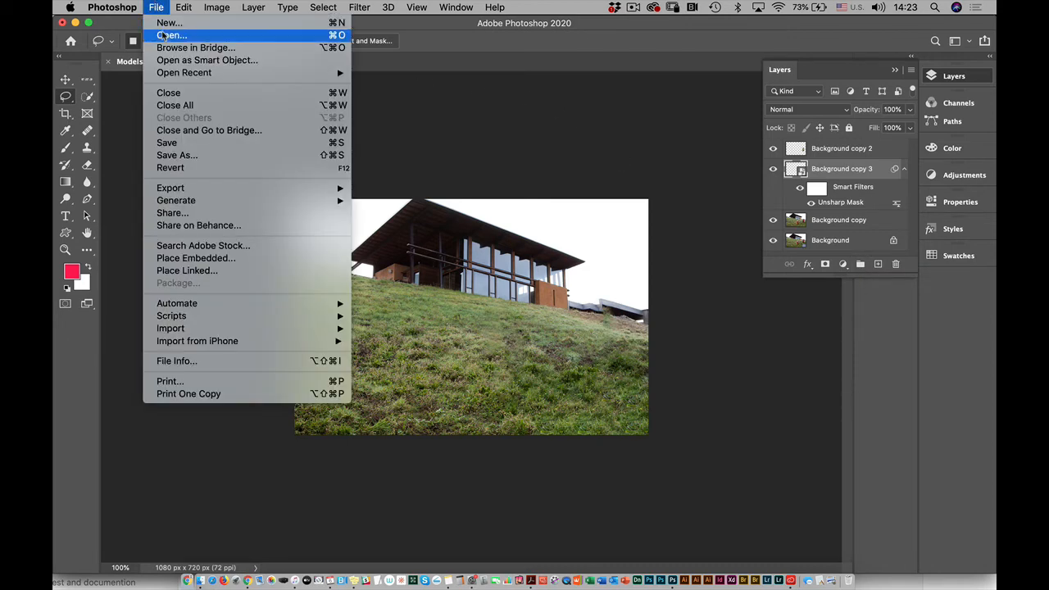
{"action": "left_click", "coordinate": [163, 36]}
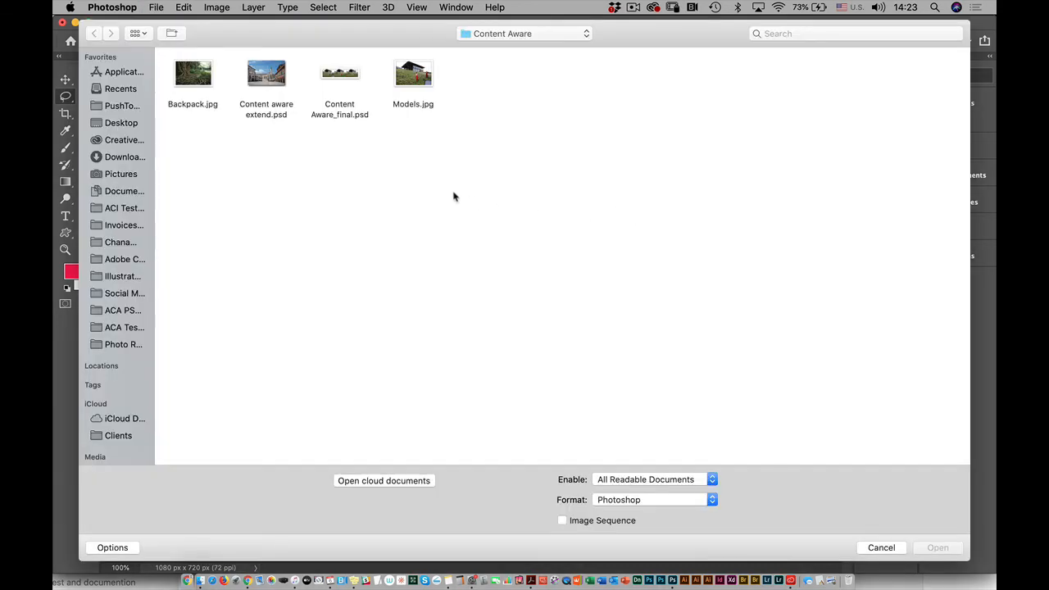
{"action": "left_click", "coordinate": [188, 82]}
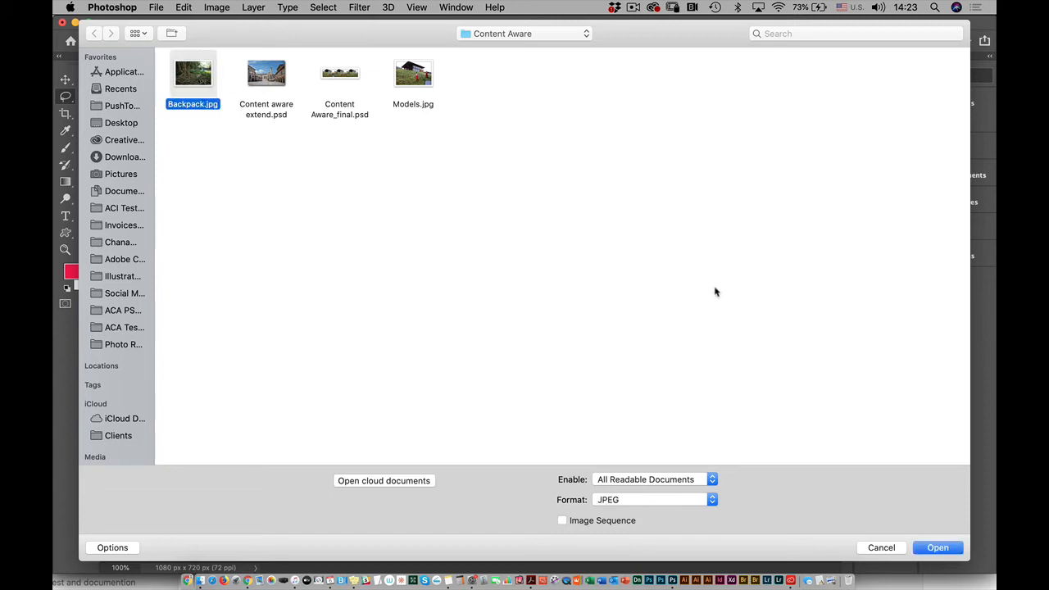
{"action": "left_click", "coordinate": [935, 549]}
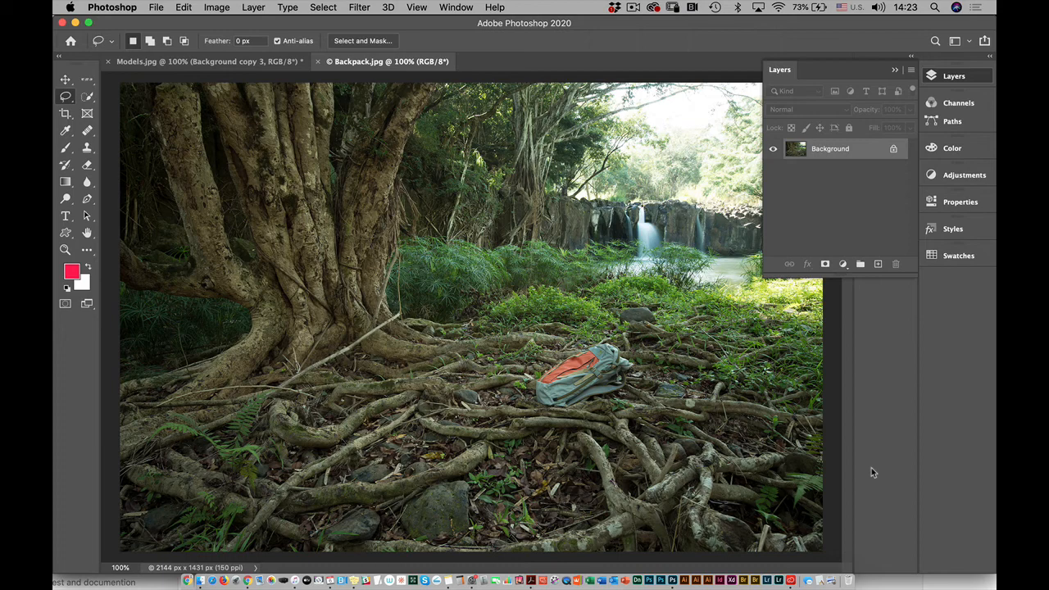
Duplicate the Background layer of Backpack.jpg and draw a loose lasso selection around the backpack.
{"action": "left_click", "coordinate": [911, 69]}
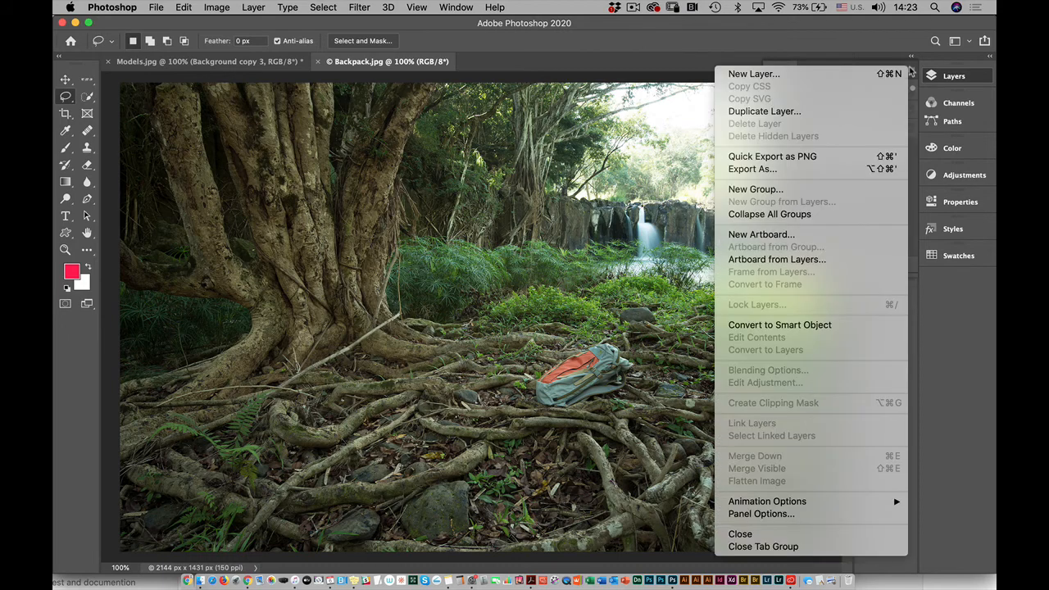
{"action": "left_click", "coordinate": [866, 113]}
{"action": "left_click", "coordinate": [642, 248]}
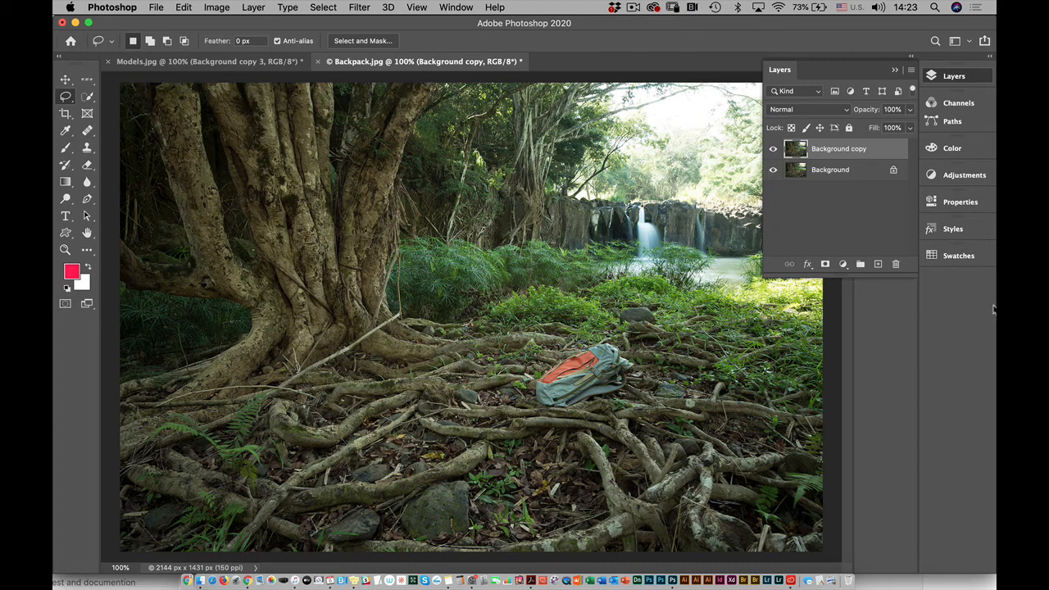
{"action": "left_click", "coordinate": [65, 95]}
{"action": "mouse_move", "coordinate": [568, 342]}
{"action": "left_mouse_down"}
{"action": "mouse_move", "coordinate": [633, 345]}
{"action": "mouse_move", "coordinate": [641, 404]}
{"action": "mouse_move", "coordinate": [580, 437]}
{"action": "mouse_move", "coordinate": [537, 430]}
{"action": "mouse_move", "coordinate": [509, 367]}
{"action": "left_mouse_up"}
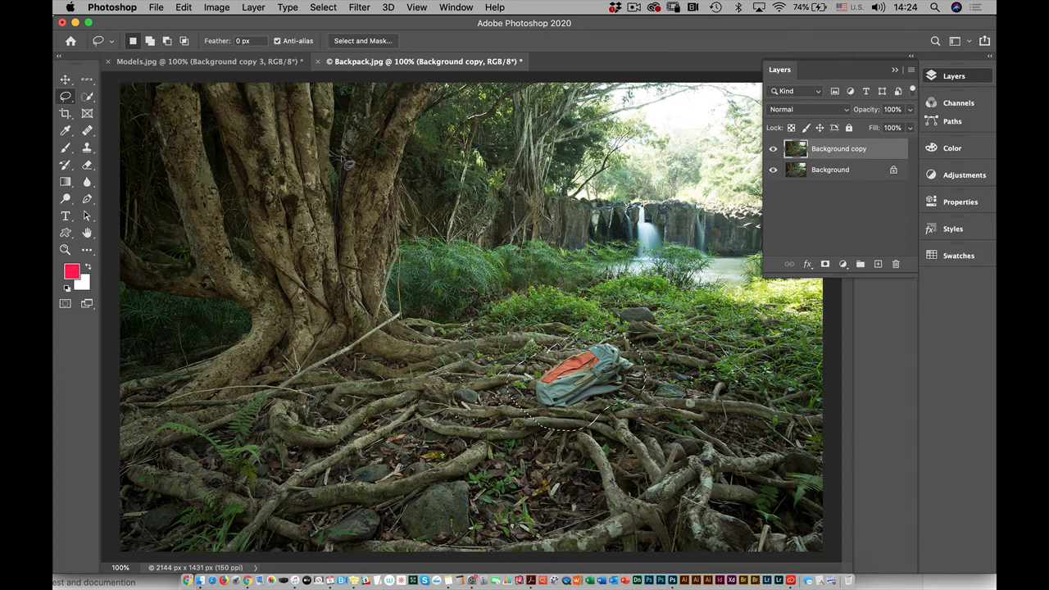
Replace the selected backpack with the green ferns beside the tree trunk, using the Patch tool in Content-Aware mode.
{"action": "key", "text": "j"}
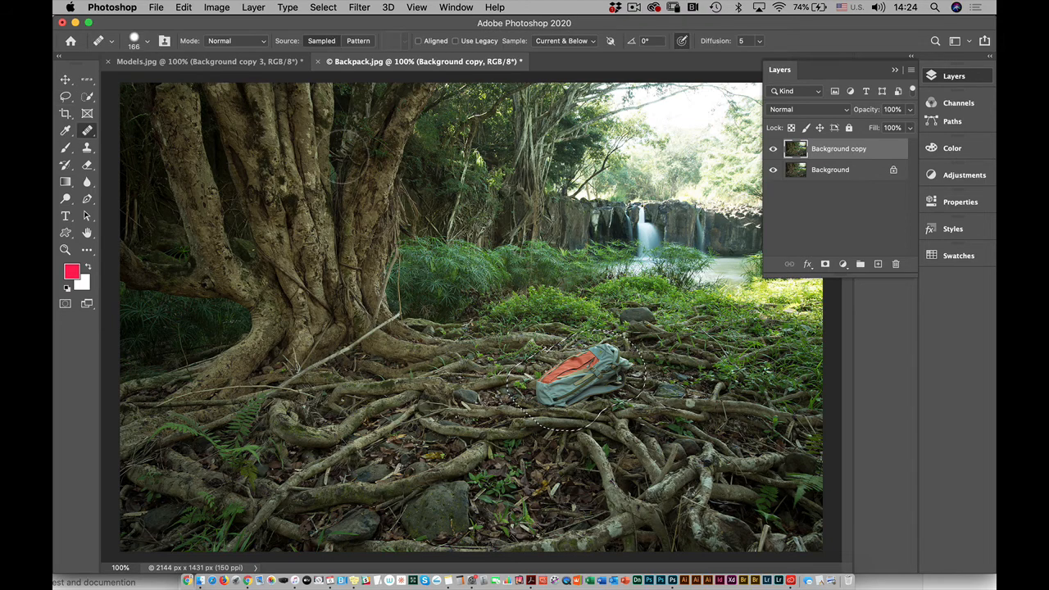
{"action": "left_click", "coordinate": [87, 132]}
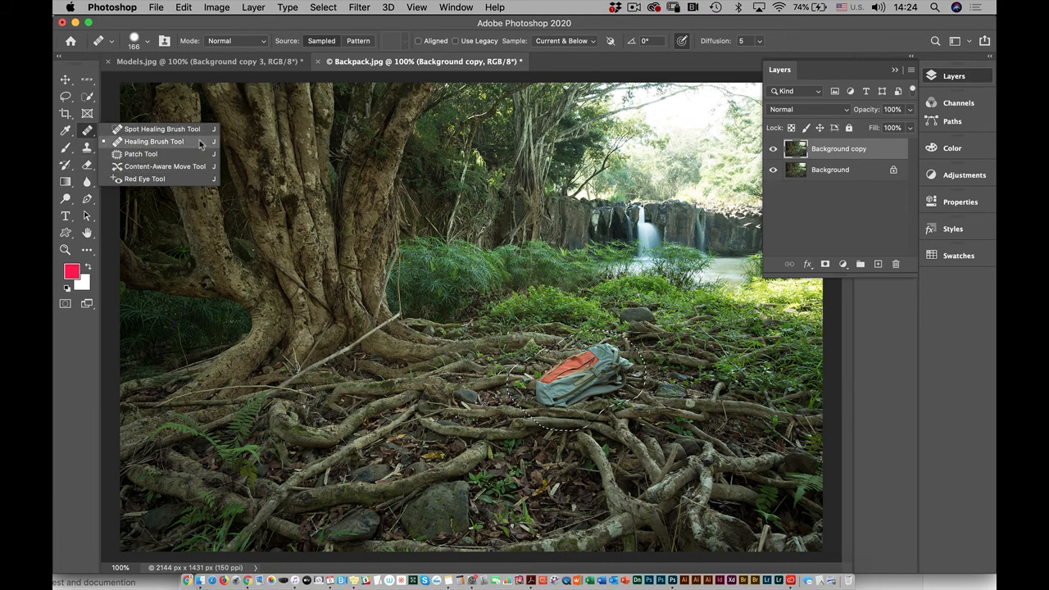
{"action": "left_click", "coordinate": [141, 154]}
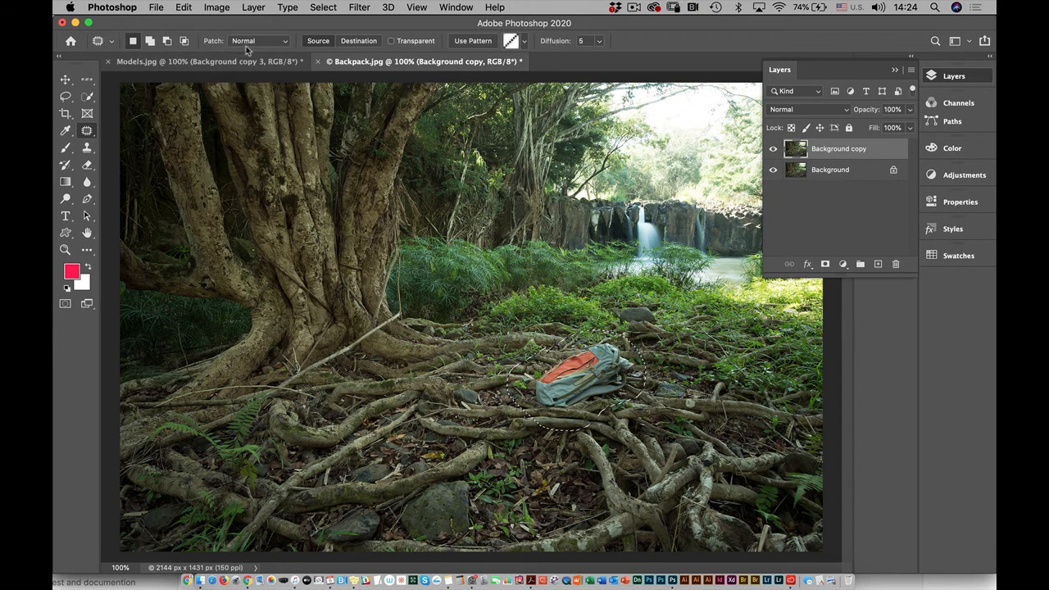
{"action": "left_click", "coordinate": [287, 43]}
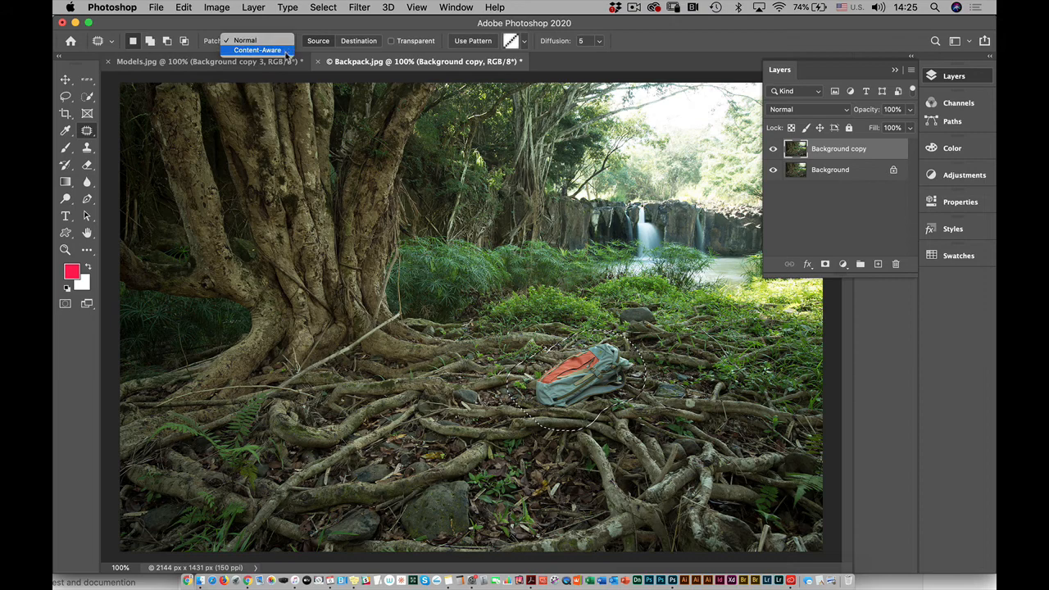
{"action": "left_click", "coordinate": [286, 51]}
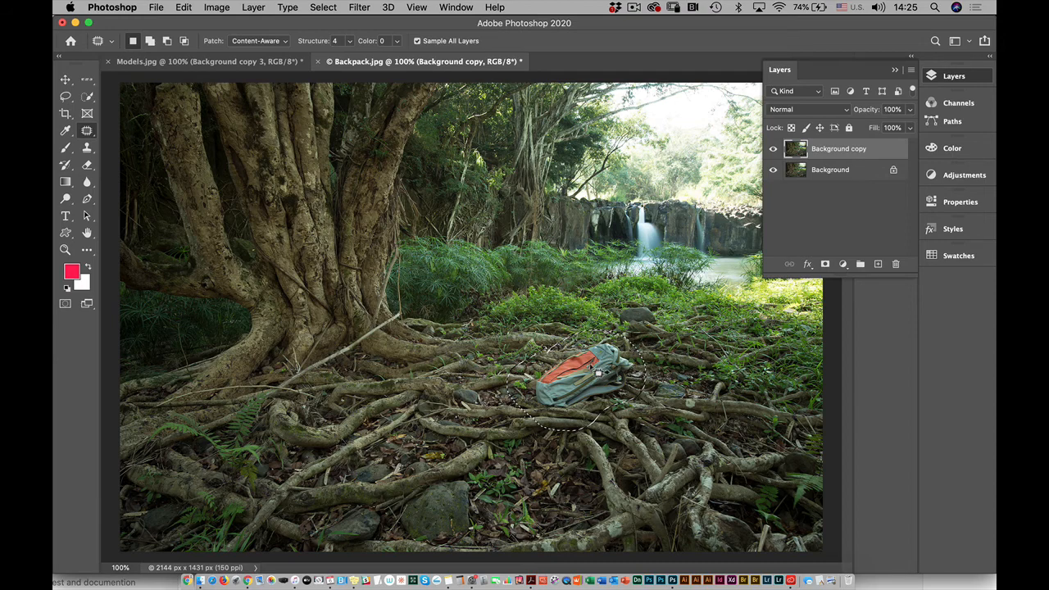
{"action": "left_click_drag", "start_coordinate": [597, 379], "coordinate": [478, 267]}
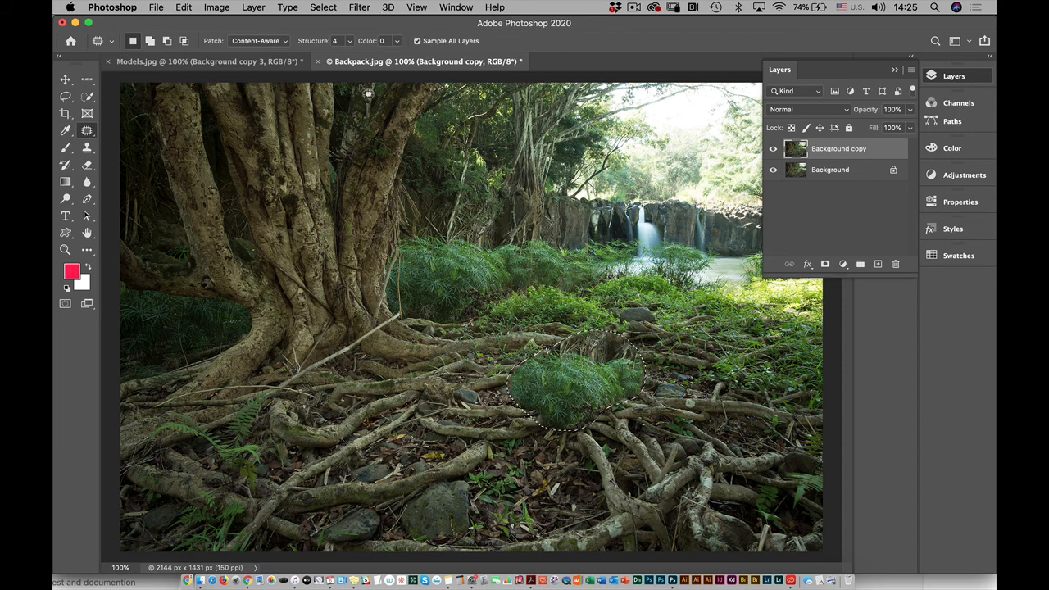
Set the backpack patch's structure to 7 and color to 5, and deselect it.
{"action": "left_click_drag", "start_coordinate": [312, 46], "coordinate": [312, 45]}
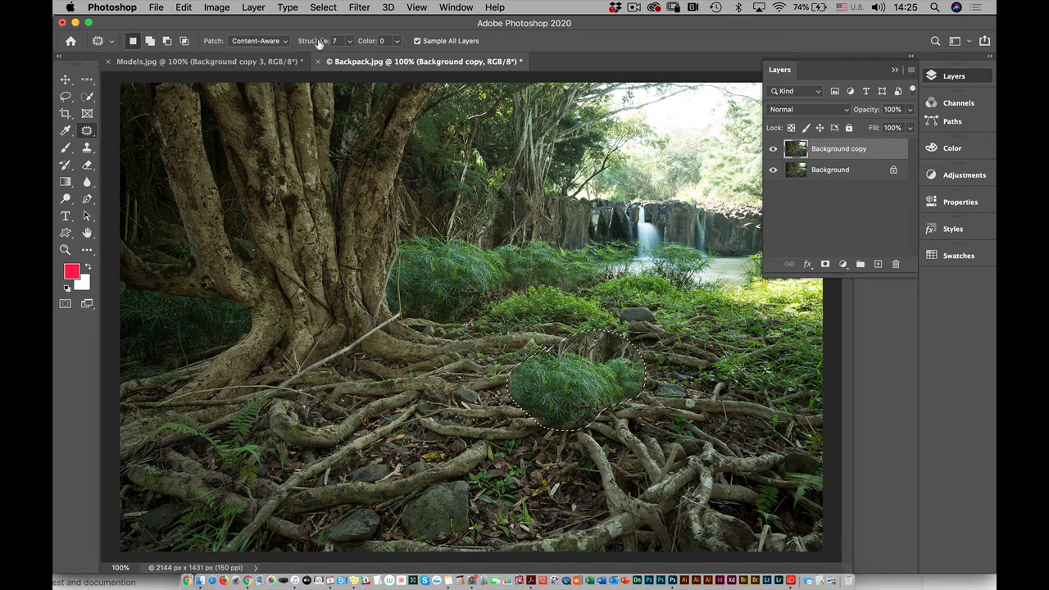
{"action": "mouse_move", "coordinate": [320, 43]}
{"action": "left_mouse_down"}
{"action": "mouse_move", "coordinate": [291, 43]}
{"action": "mouse_move", "coordinate": [307, 35]}
{"action": "mouse_move", "coordinate": [325, 43]}
{"action": "left_mouse_up"}
{"action": "left_click_drag", "start_coordinate": [363, 41], "coordinate": [376, 45]}
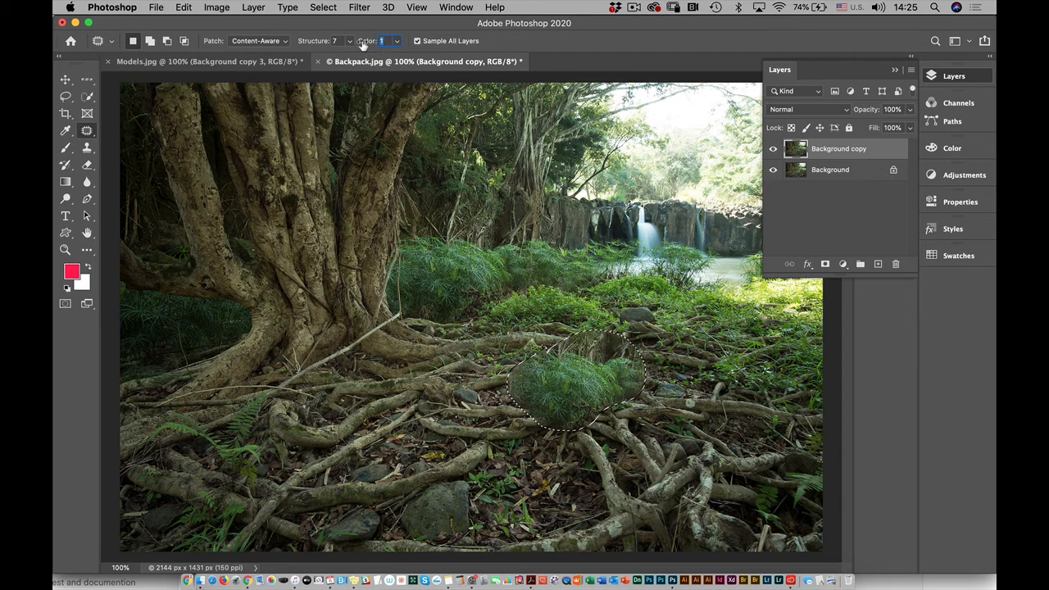
{"action": "left_click_drag", "start_coordinate": [363, 45], "coordinate": [364, 46]}
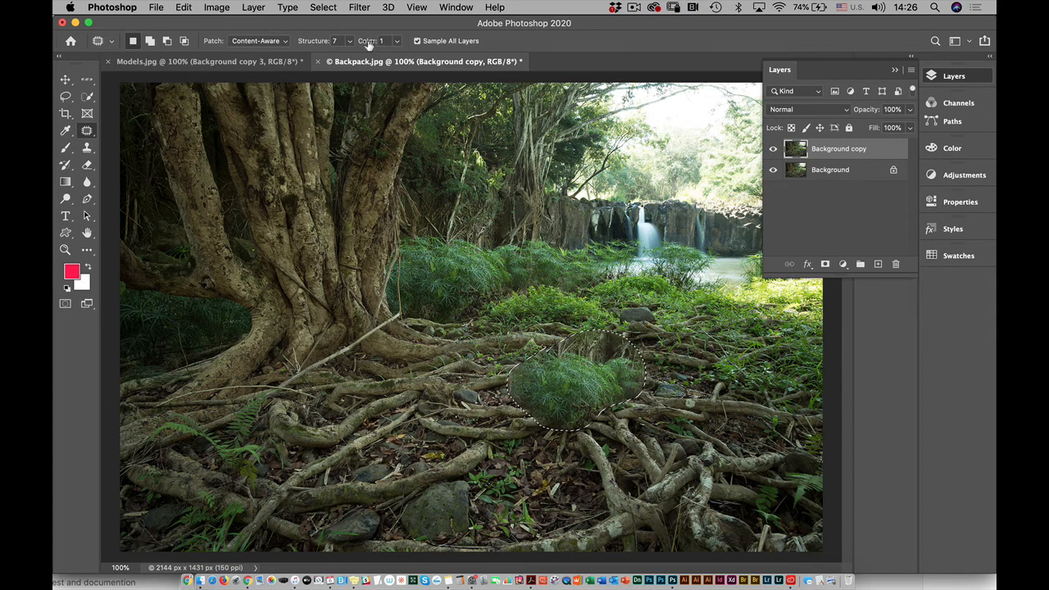
{"action": "left_click_drag", "start_coordinate": [368, 44], "coordinate": [370, 42]}
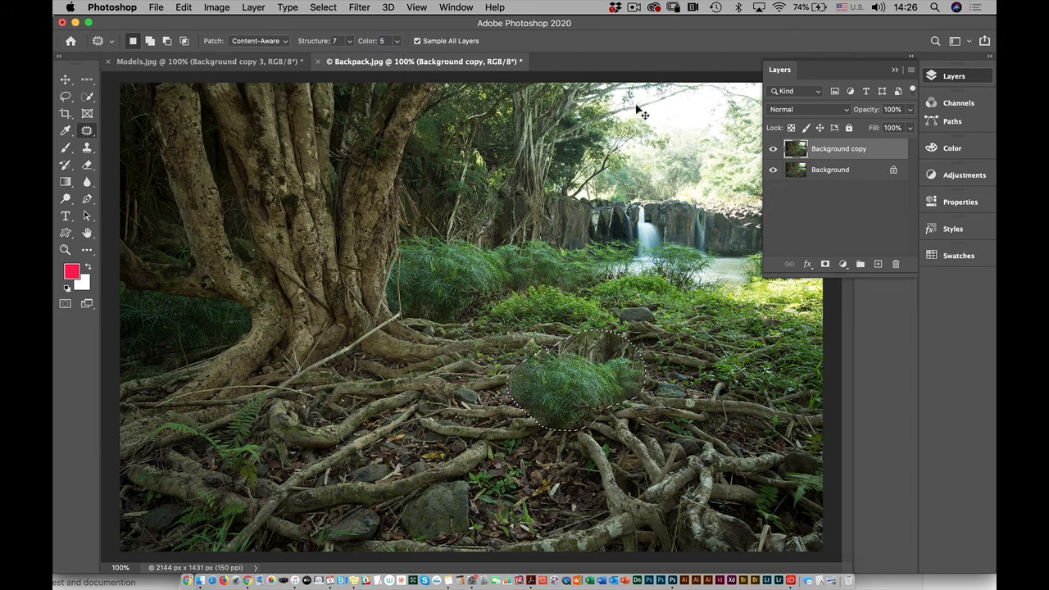
{"action": "key", "text": "super+d"}
Compare the image with the patched Background copy layer hidden and shown.
{"action": "left_click", "coordinate": [772, 150]}
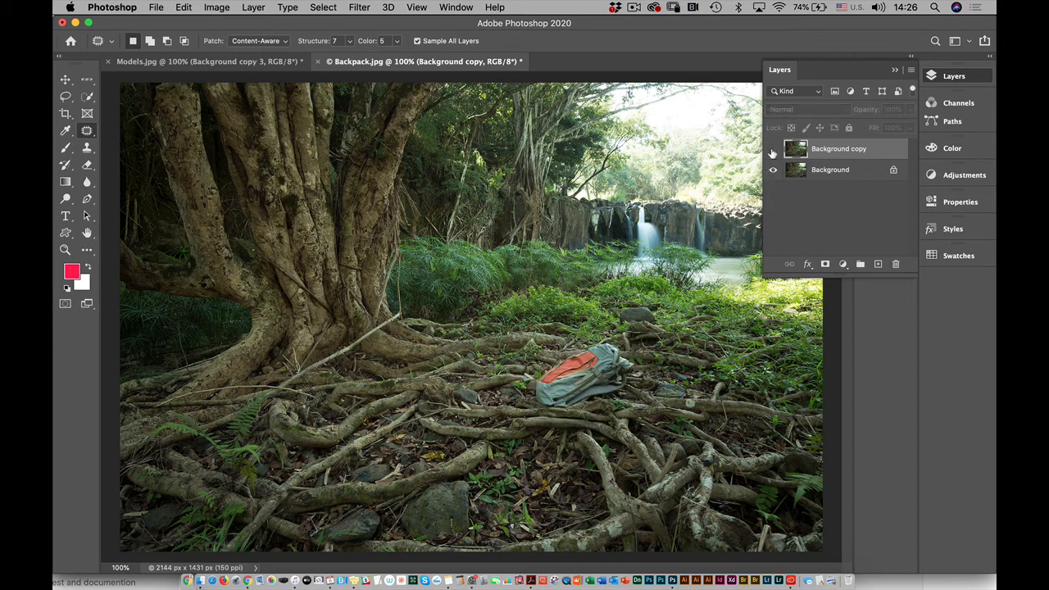
{"action": "left_click", "coordinate": [772, 150]}
{"action": "left_click", "coordinate": [773, 150]}
{"action": "left_click", "coordinate": [773, 150]}
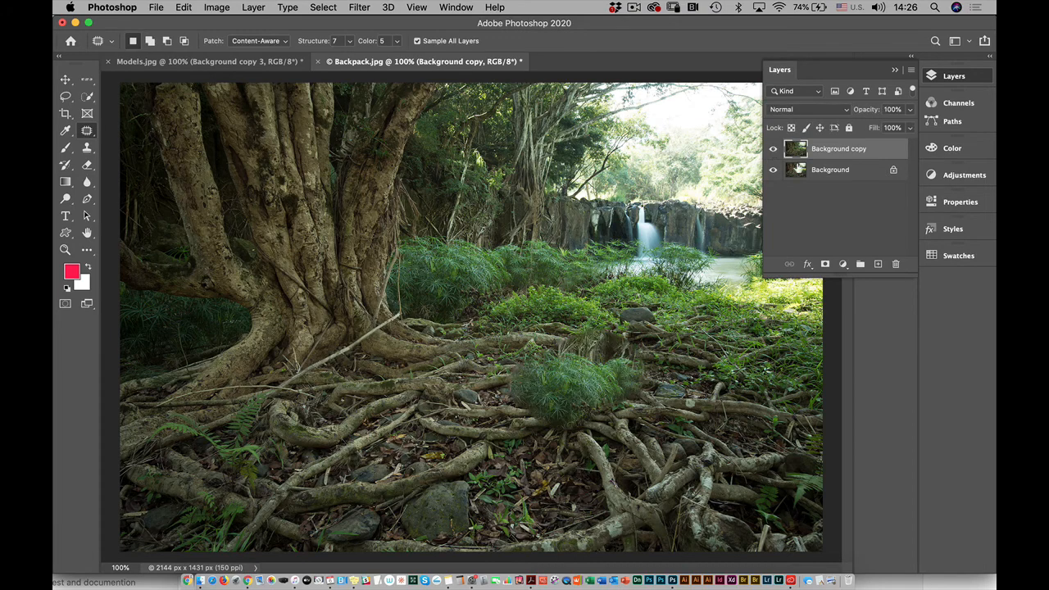
{"action": "left_click", "coordinate": [773, 150]}
{"action": "left_click", "coordinate": [773, 150]}
Patch a selection of the roots to the right of the new fern, feathered 5 pixels, with foliage beside the tree trunk, and deselect.
{"action": "left_click", "coordinate": [87, 131]}
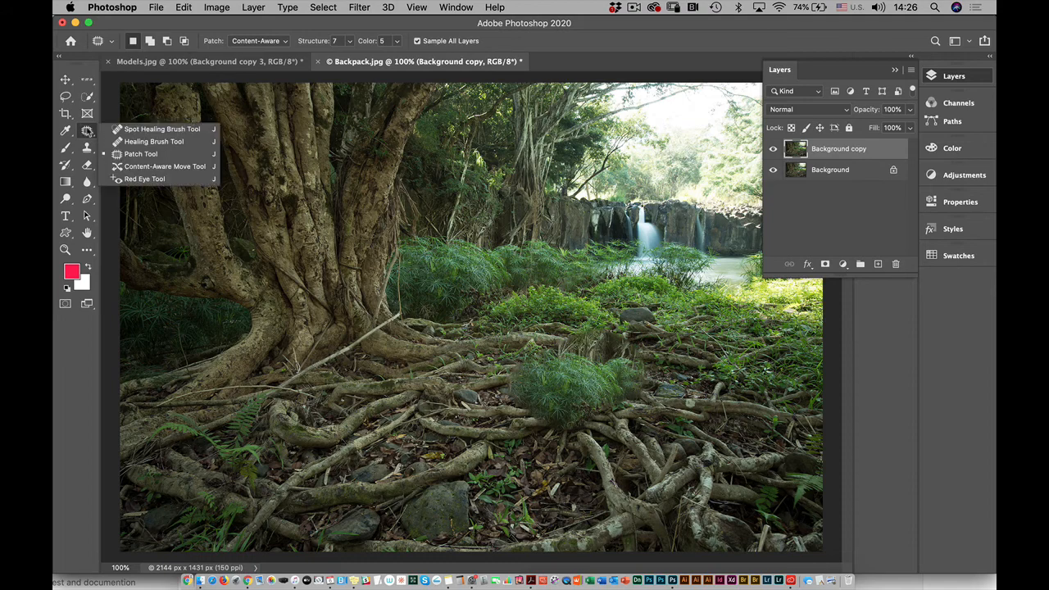
{"action": "left_click", "coordinate": [138, 154]}
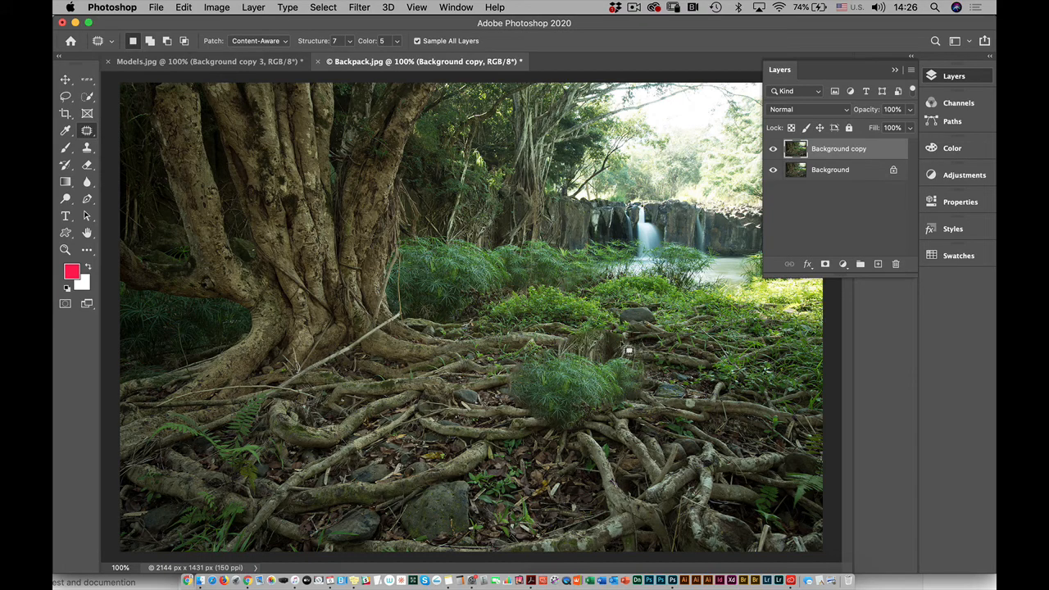
{"action": "mouse_move", "coordinate": [766, 396]}
{"action": "left_mouse_down"}
{"action": "mouse_move", "coordinate": [741, 477]}
{"action": "mouse_move", "coordinate": [685, 449]}
{"action": "mouse_move", "coordinate": [677, 403]}
{"action": "mouse_move", "coordinate": [621, 344]}
{"action": "left_mouse_up"}
{"action": "left_click", "coordinate": [324, 7]}
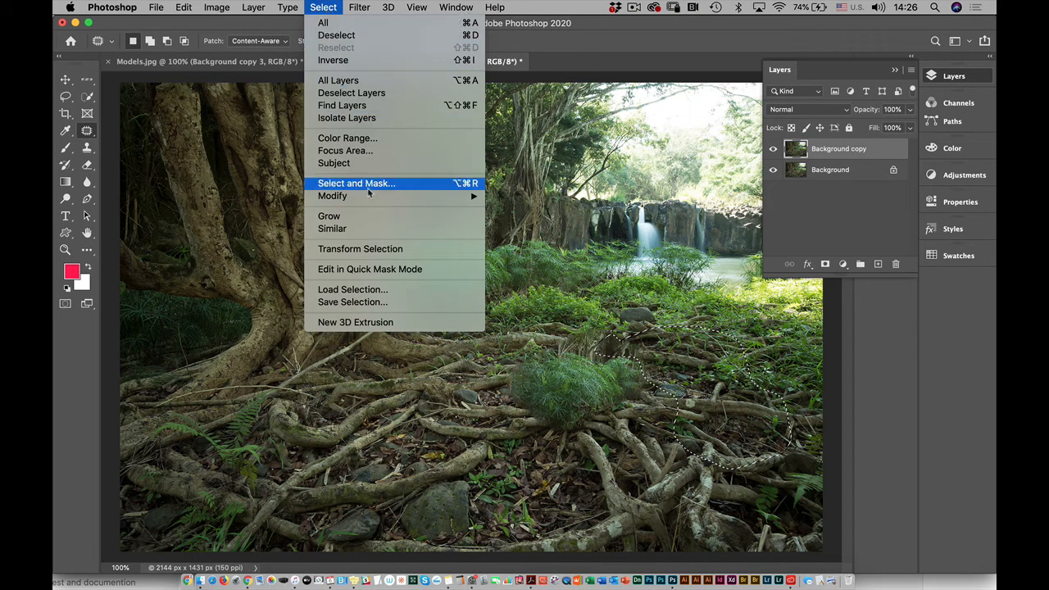
{"action": "mouse_move", "coordinate": [368, 197]}
{"action": "left_click", "coordinate": [524, 246]}
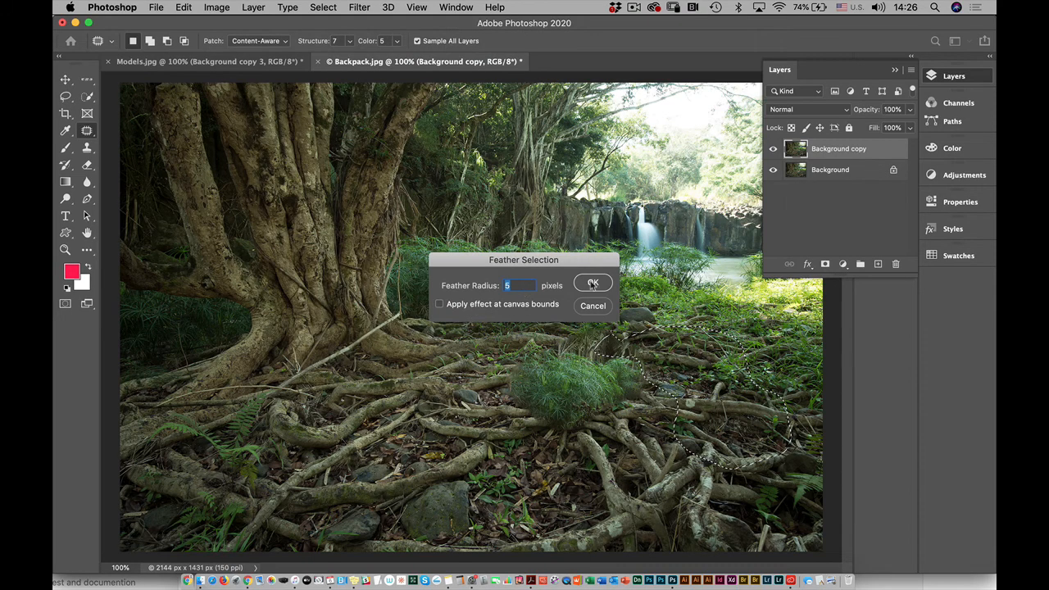
{"action": "left_click", "coordinate": [593, 282]}
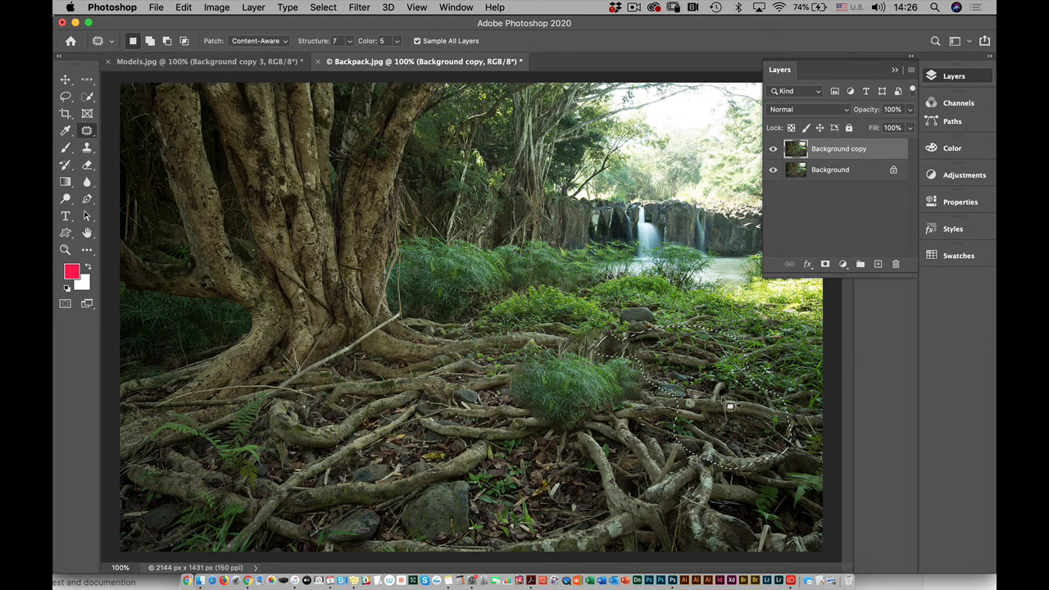
{"action": "left_click_drag", "start_coordinate": [785, 421], "coordinate": [530, 267]}
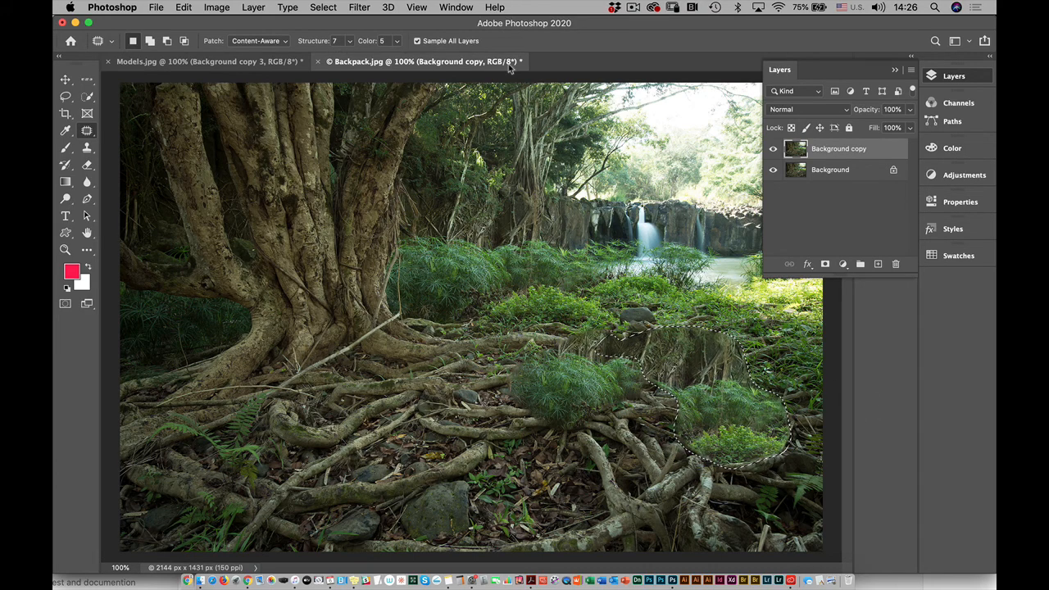
{"action": "key", "text": "super+d"}
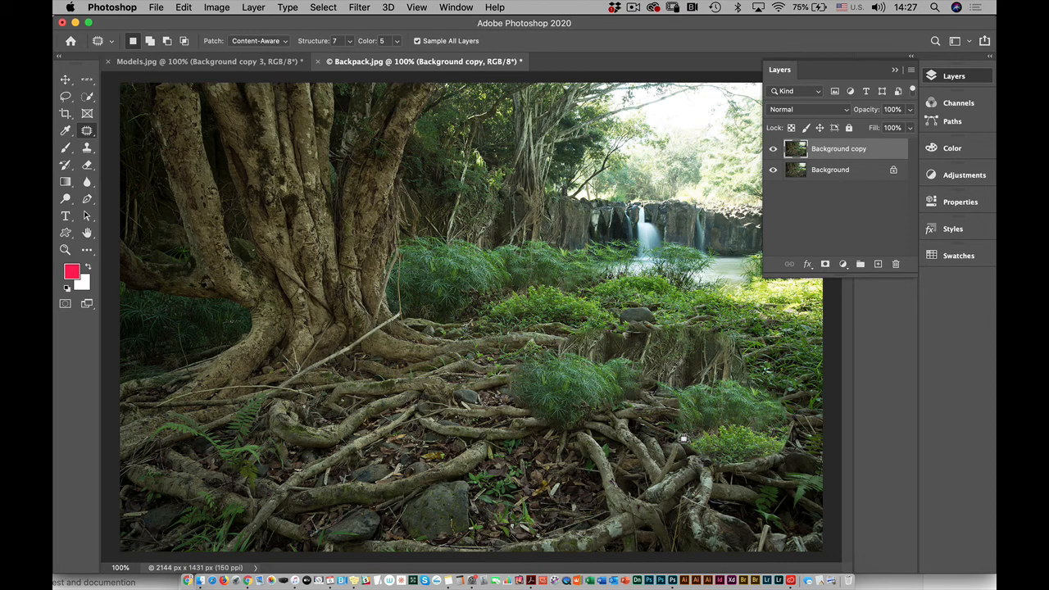
Patch the roots below the new ferns with the waterfall area, using structure 2 and color 1, and deselect.
{"action": "mouse_move", "coordinate": [686, 410]}
{"action": "left_mouse_down"}
{"action": "mouse_move", "coordinate": [567, 502]}
{"action": "mouse_move", "coordinate": [669, 392]}
{"action": "left_mouse_up"}
{"action": "left_click_drag", "start_coordinate": [633, 450], "coordinate": [644, 213]}
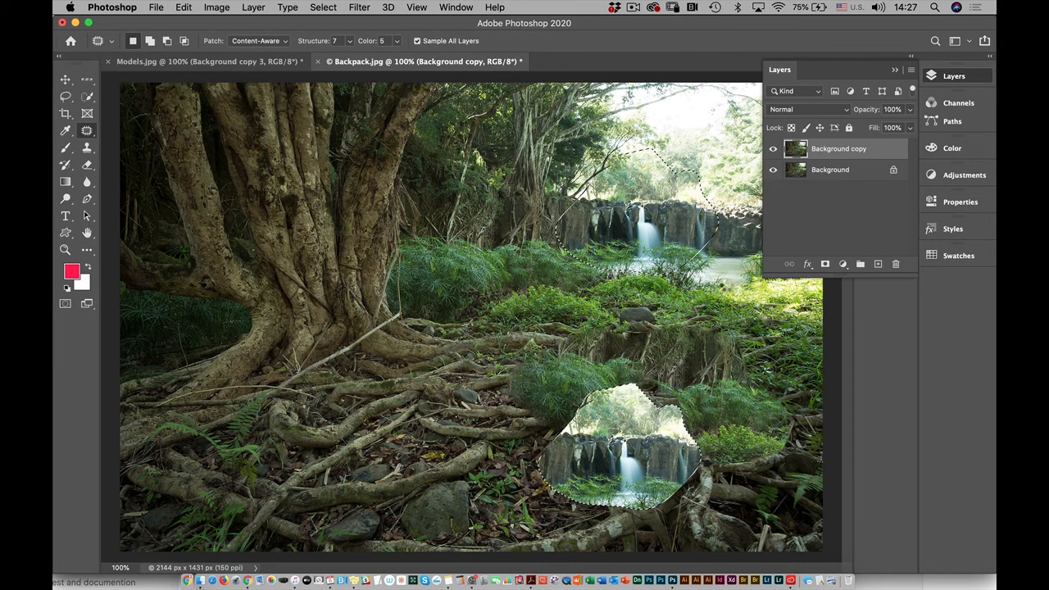
{"action": "left_click_drag", "start_coordinate": [727, 285], "coordinate": [728, 286]}
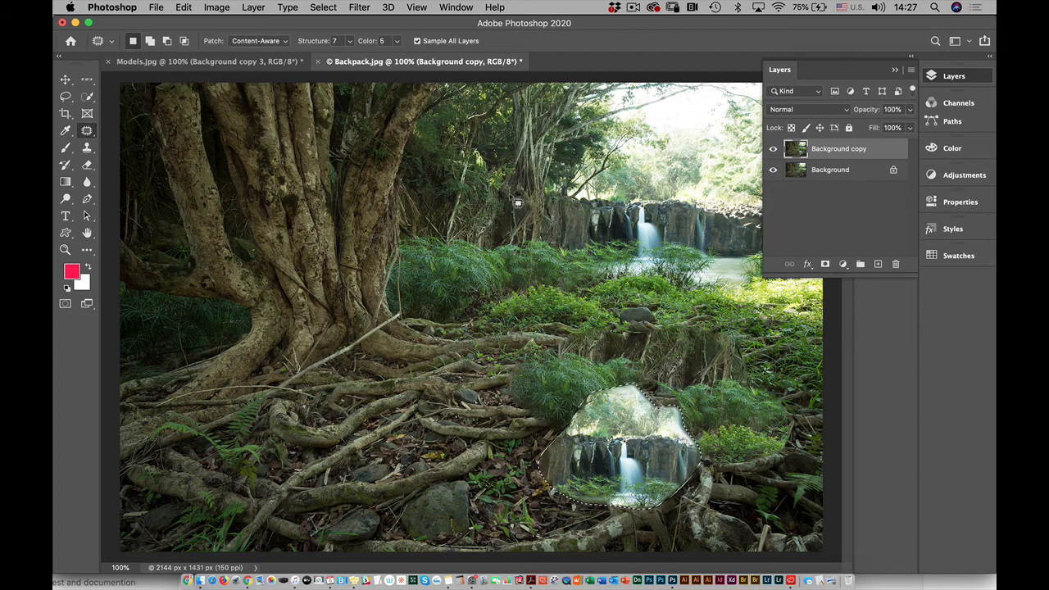
{"action": "left_click_drag", "start_coordinate": [367, 47], "coordinate": [351, 47]}
{"action": "left_click_drag", "start_coordinate": [313, 48], "coordinate": [297, 47]}
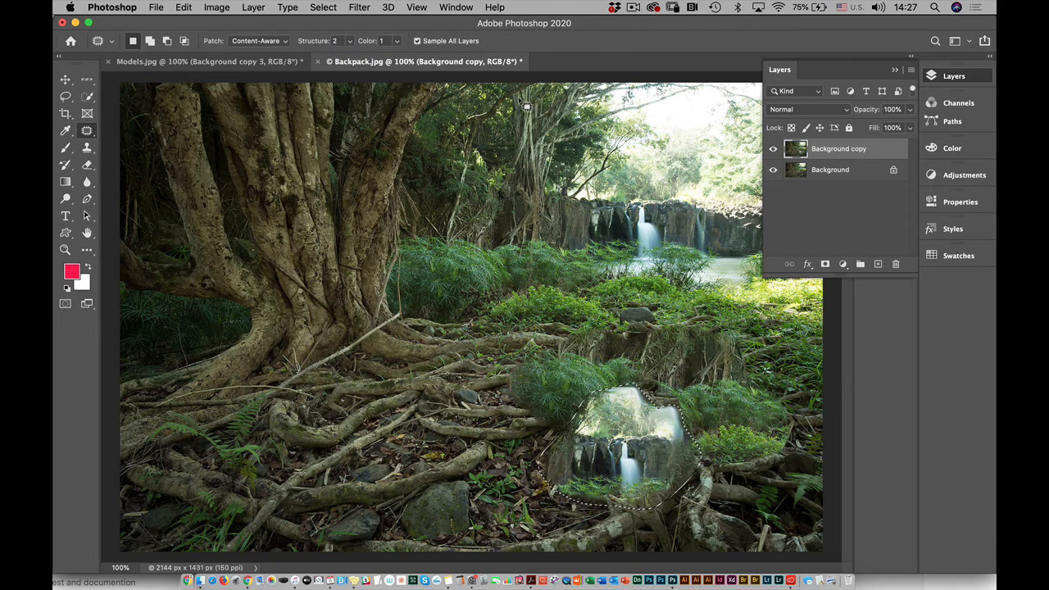
{"action": "key", "text": "super+d"}
Check all the patches against the original photo by hiding and showing the Background copy layer.
{"action": "left_click", "coordinate": [774, 151]}
{"action": "left_click", "coordinate": [774, 151]}
{"action": "left_click", "coordinate": [773, 151]}
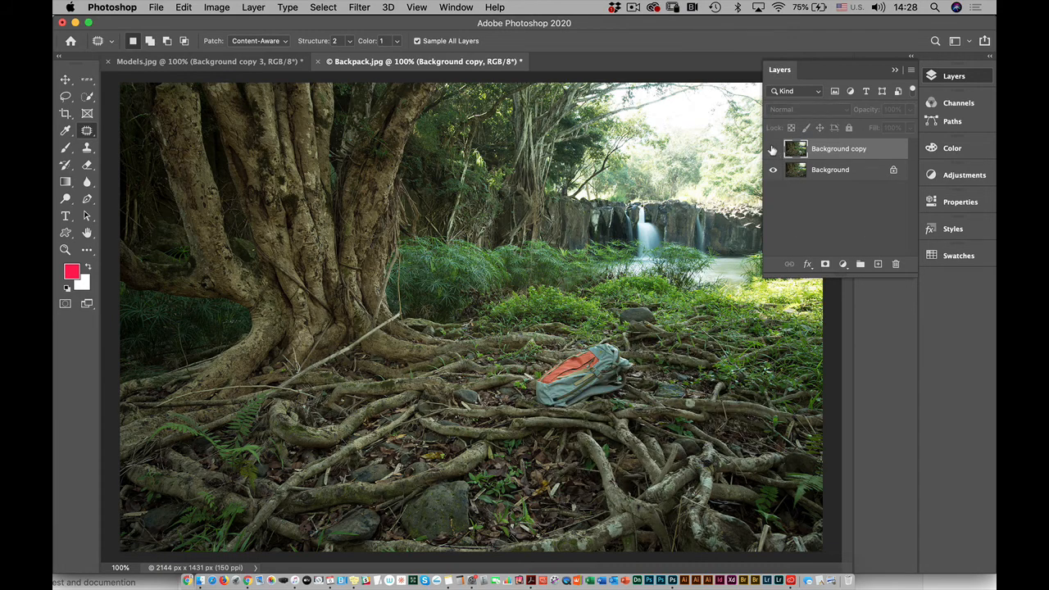
{"action": "left_click", "coordinate": [774, 151]}
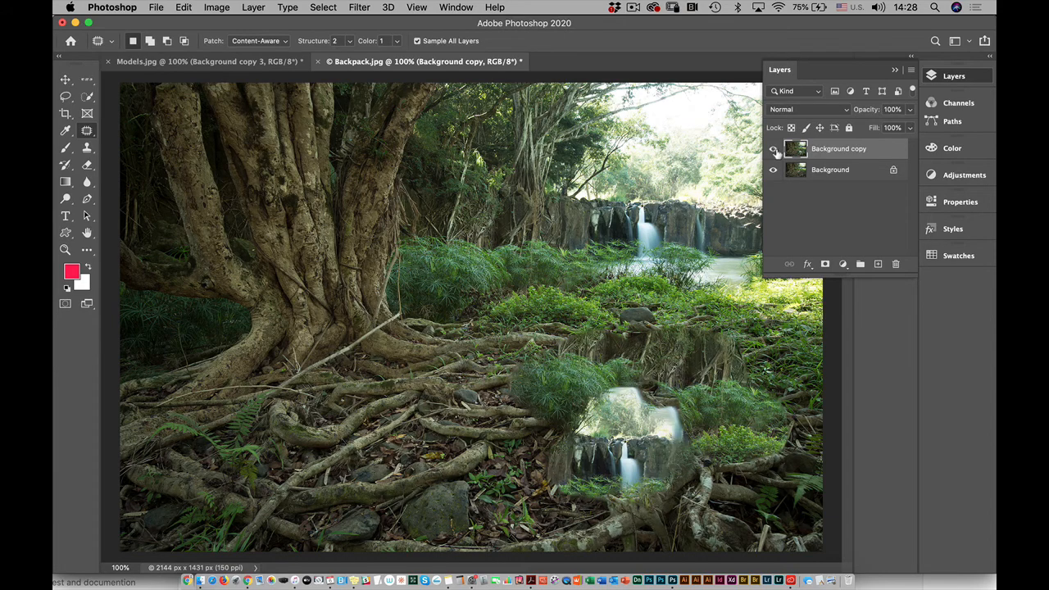
{"action": "left_click", "coordinate": [774, 151]}
{"action": "left_click", "coordinate": [773, 151]}
{"action": "left_click", "coordinate": [774, 151]}
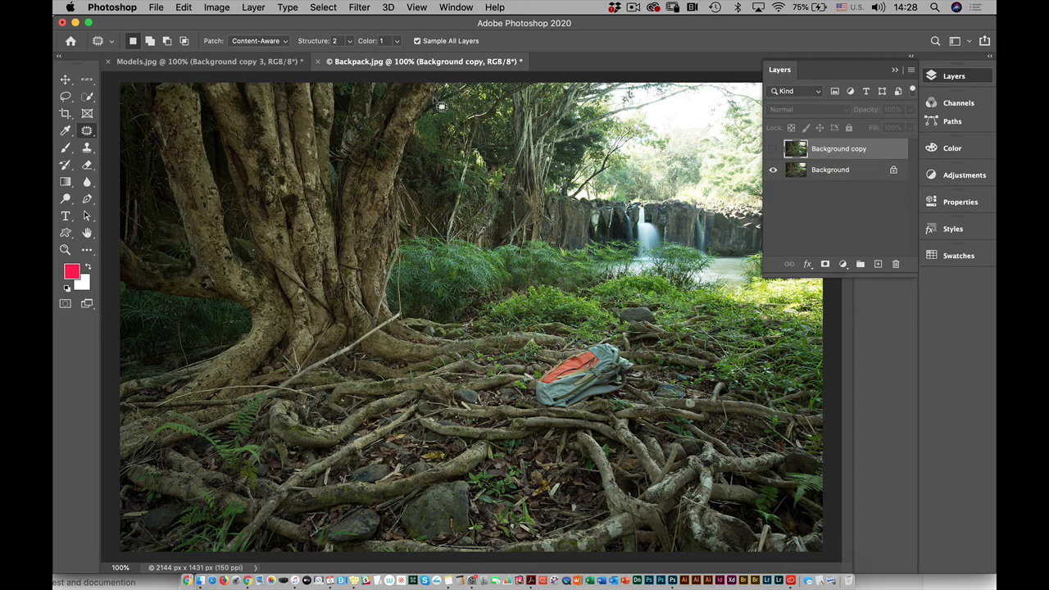
Open venice1.jpg from the Healing tools folder inside Photo Retouching.
{"action": "left_click", "coordinate": [155, 8]}
{"action": "left_click", "coordinate": [157, 36]}
{"action": "left_click", "coordinate": [487, 34]}
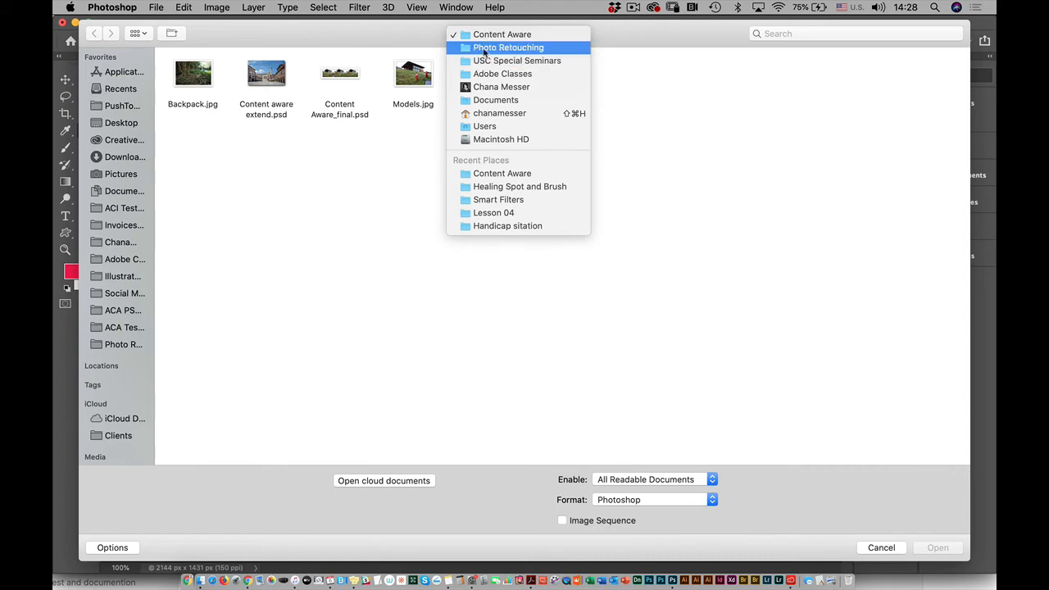
{"action": "key", "text": "Return"}
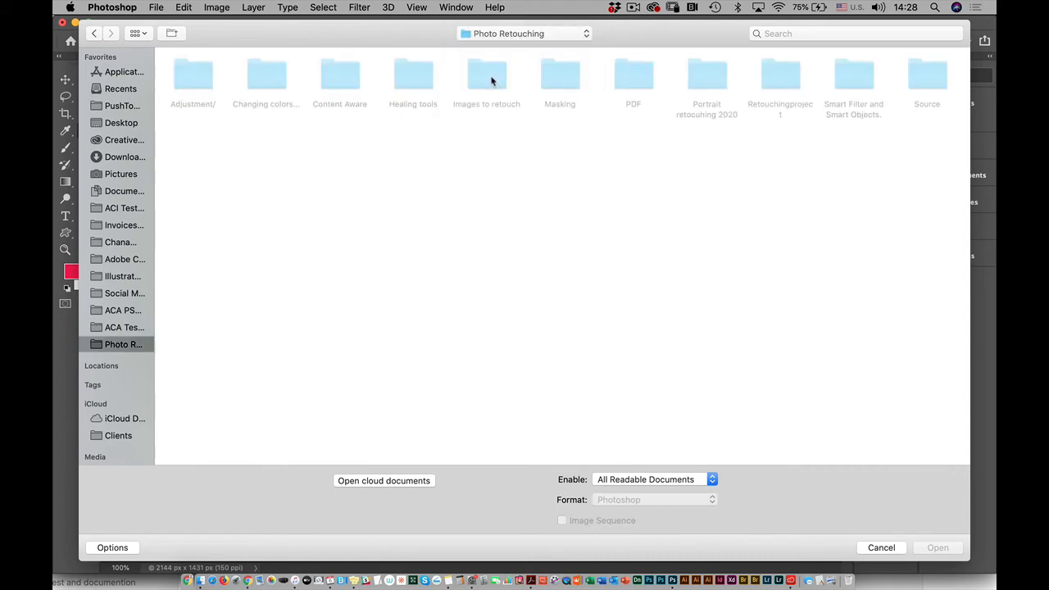
{"action": "double_click", "coordinate": [429, 82]}
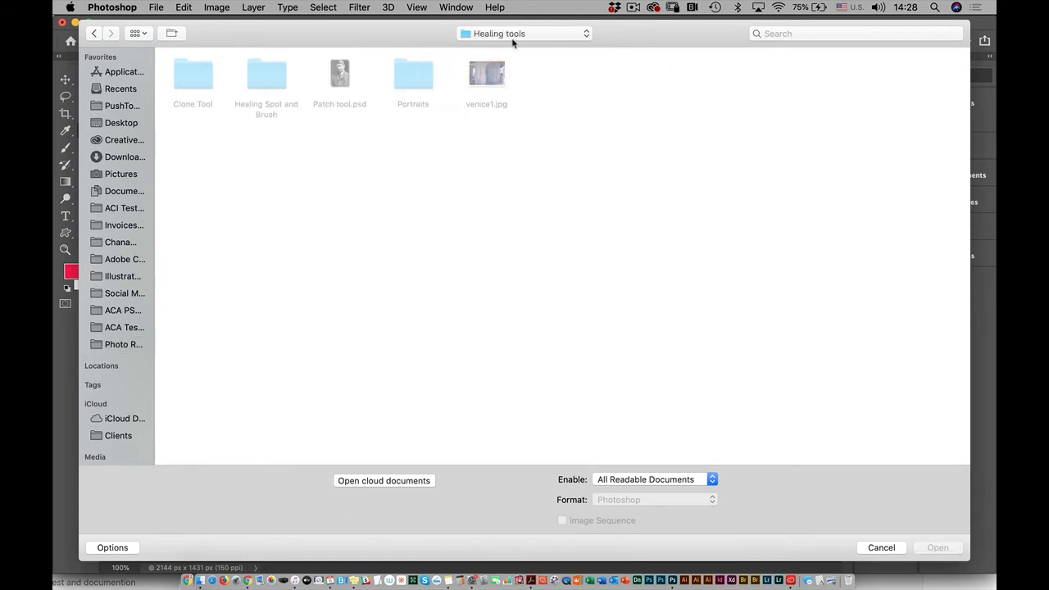
{"action": "left_click", "coordinate": [485, 85]}
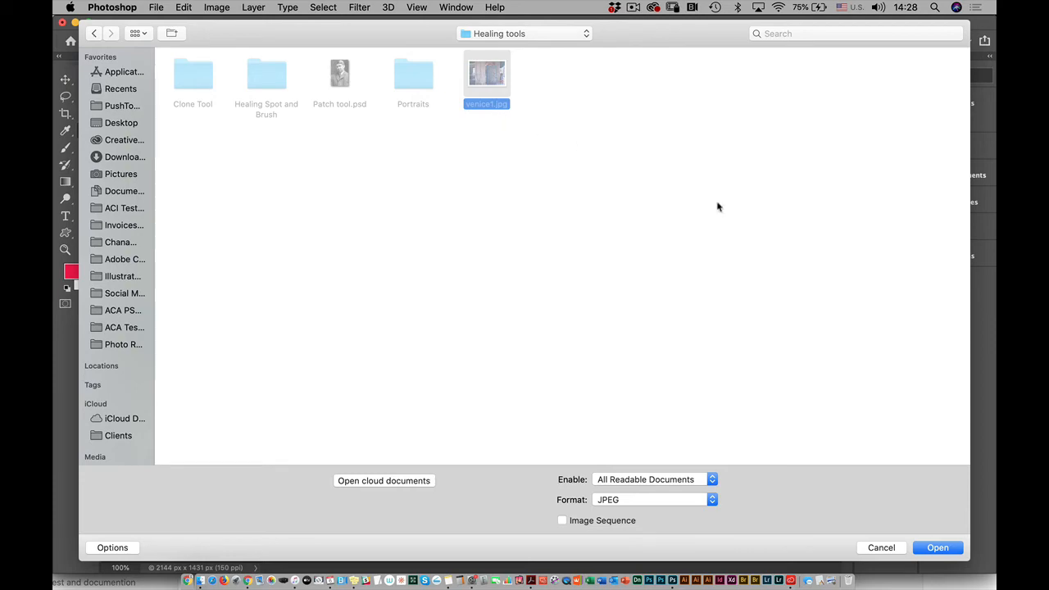
{"action": "left_click", "coordinate": [933, 555]}
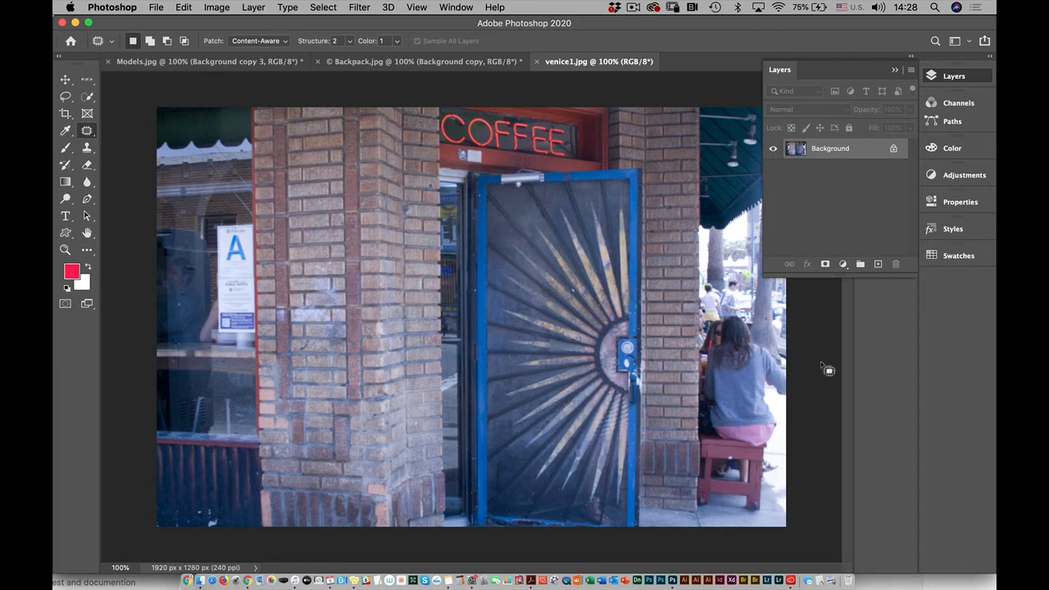
Duplicate the Background layer of venice1.jpg as Background copy and move the Layers panel off the photo.
{"action": "left_click", "coordinate": [910, 70]}
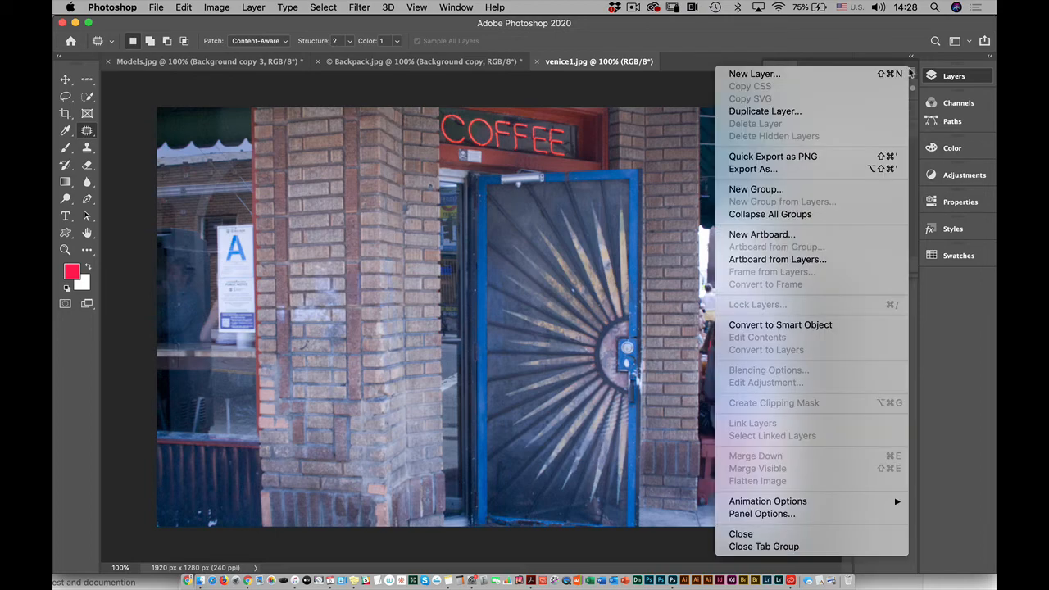
{"action": "left_click", "coordinate": [858, 111]}
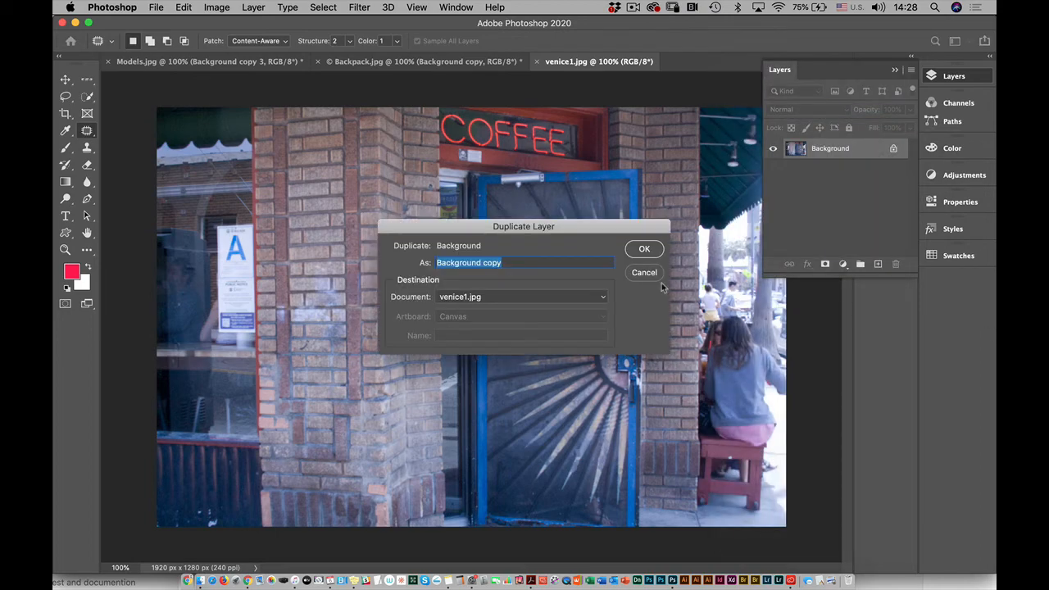
{"action": "left_click", "coordinate": [638, 245]}
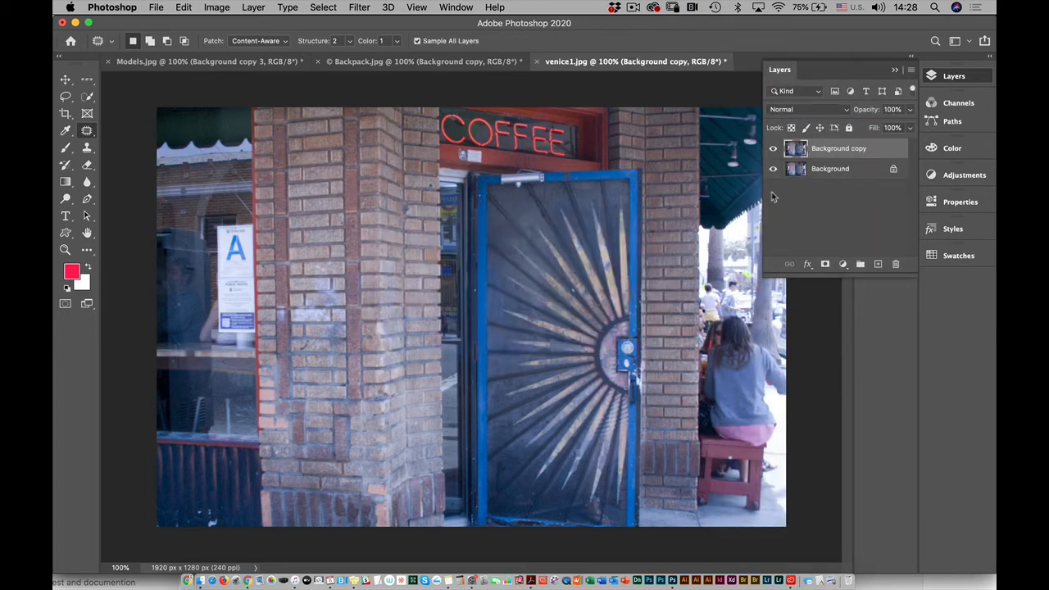
{"action": "left_click_drag", "start_coordinate": [808, 75], "coordinate": [865, 92]}
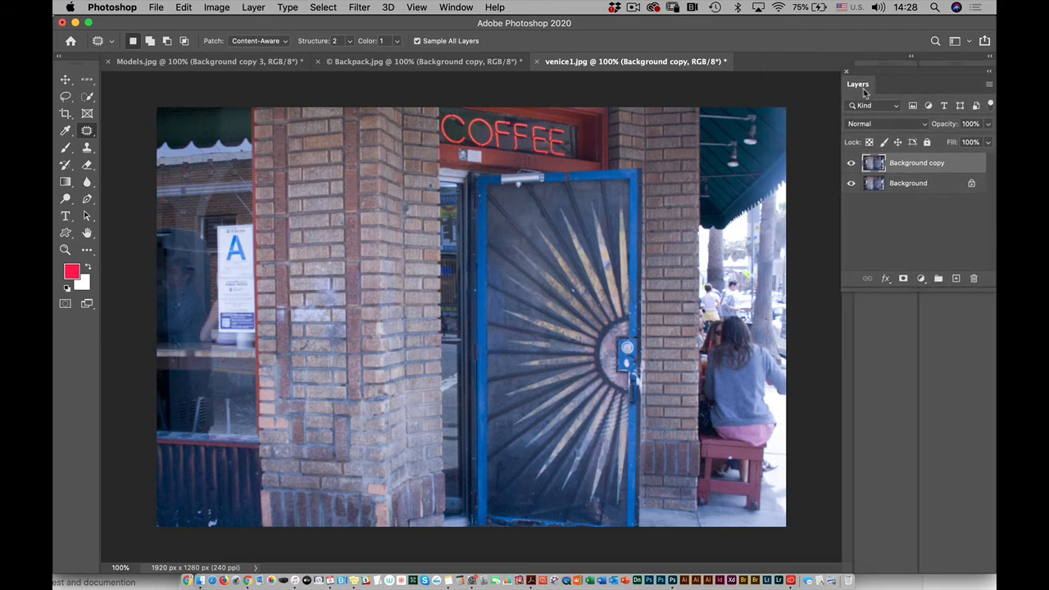
Select the full-height street strip beyond the brick column with a rectangular marquee and open it in Content-Aware Fill.
{"action": "left_click", "coordinate": [66, 97]}
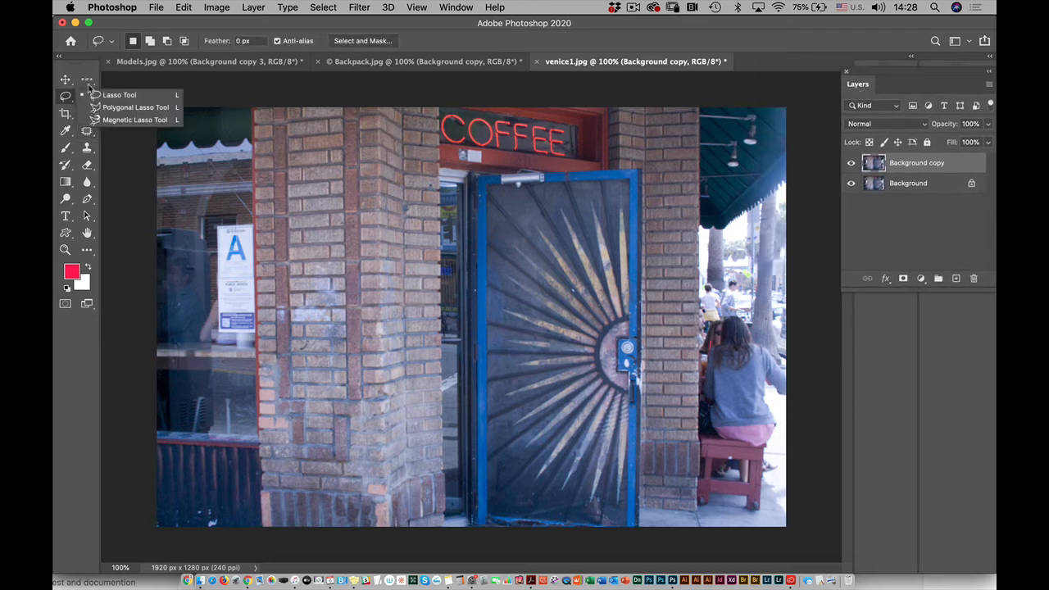
{"action": "left_click", "coordinate": [87, 80]}
{"action": "left_click", "coordinate": [115, 80]}
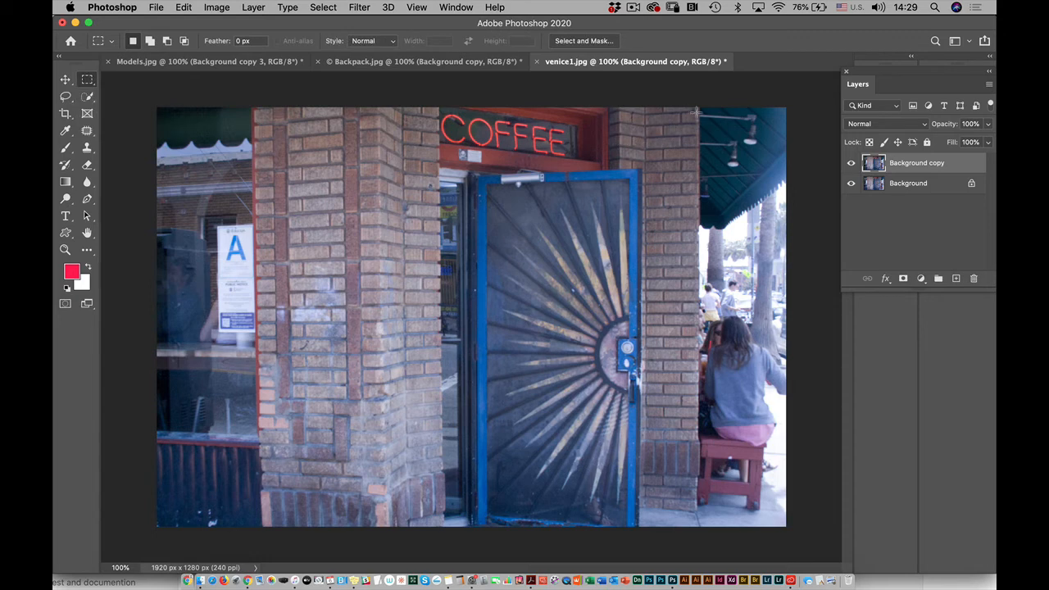
{"action": "left_click_drag", "start_coordinate": [697, 106], "coordinate": [787, 531]}
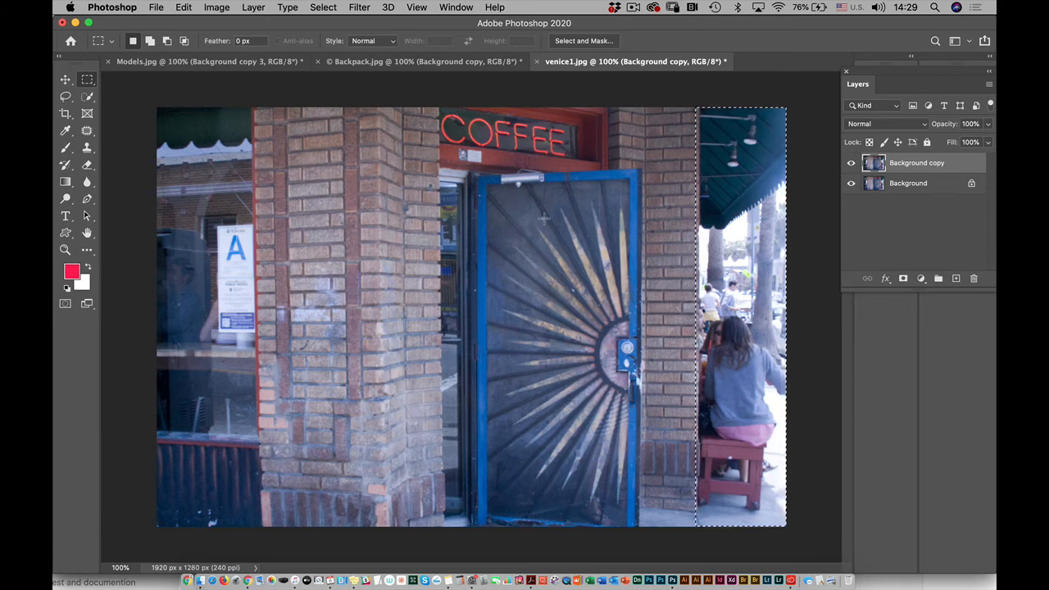
{"action": "left_click", "coordinate": [184, 7]}
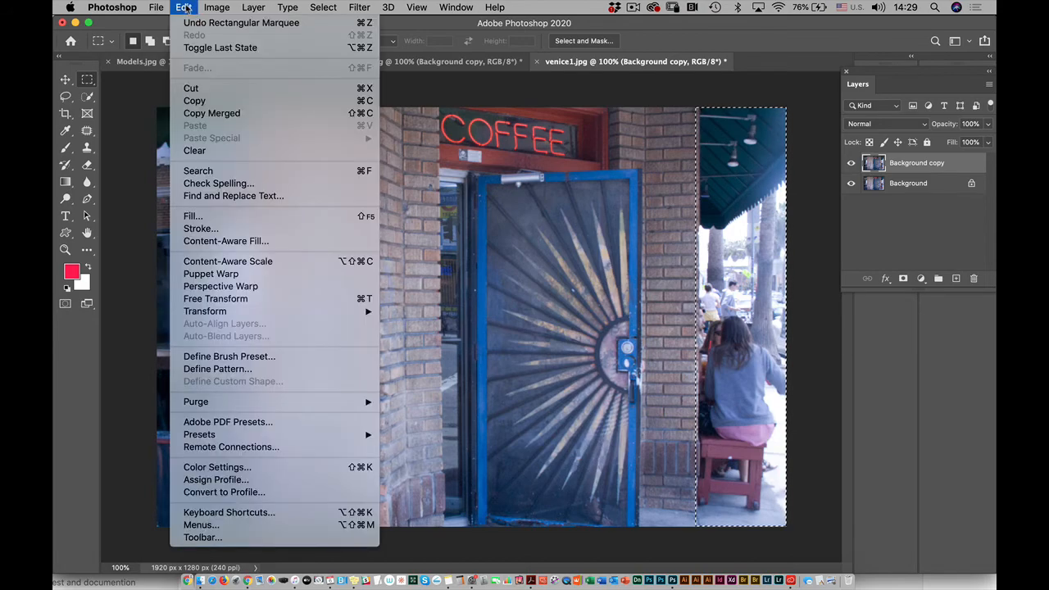
{"action": "left_click", "coordinate": [270, 241]}
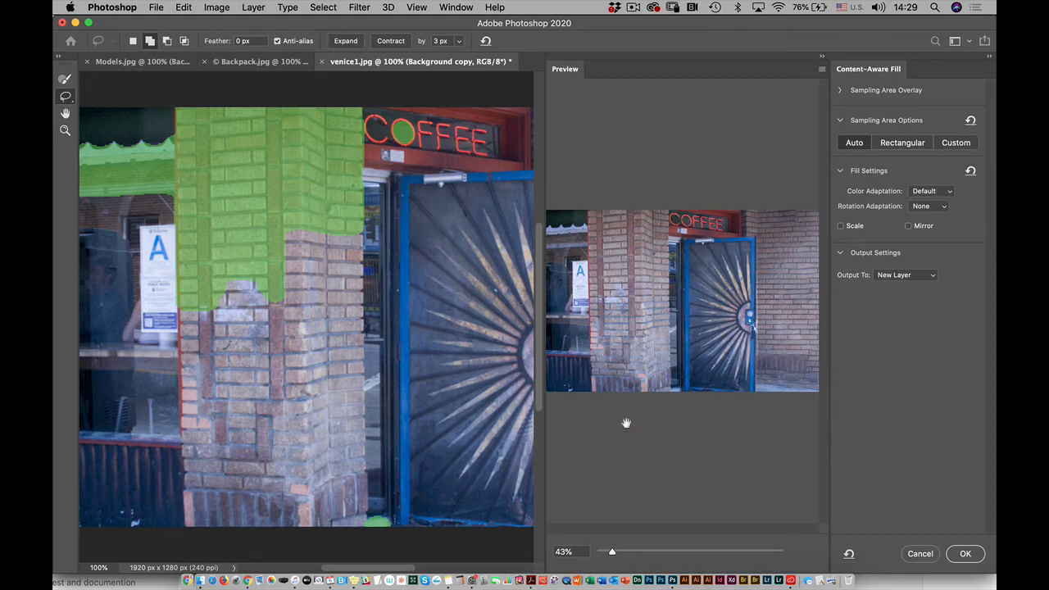
Exclude the spot at the foot of the doorway from sampling, and set color adaptation to Very High and rotation adaptation to High.
{"action": "left_click", "coordinate": [65, 79]}
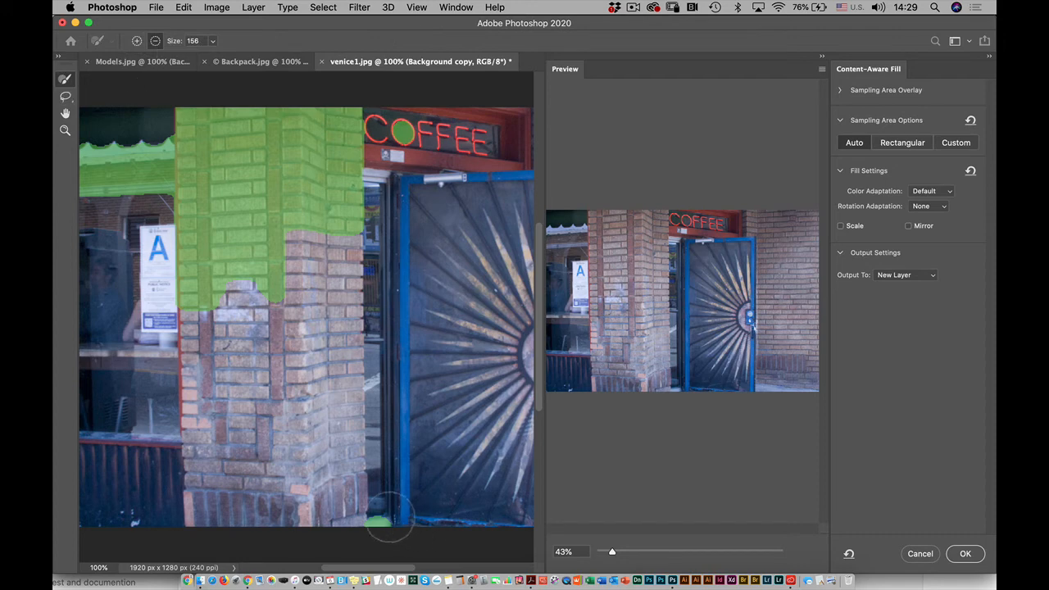
{"action": "left_click", "coordinate": [387, 525]}
{"action": "left_click", "coordinate": [939, 192]}
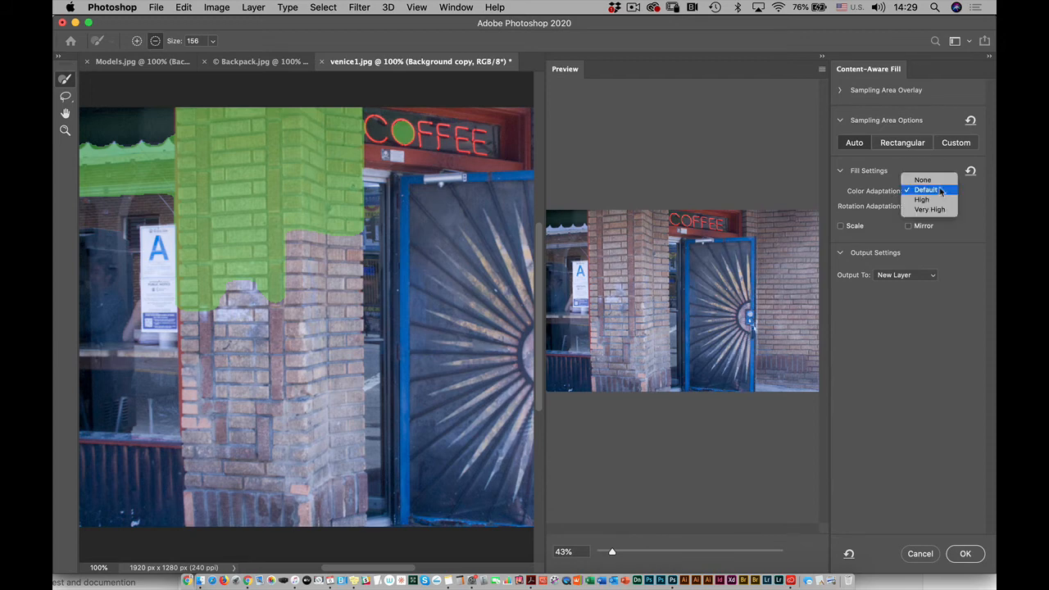
{"action": "left_click", "coordinate": [939, 210]}
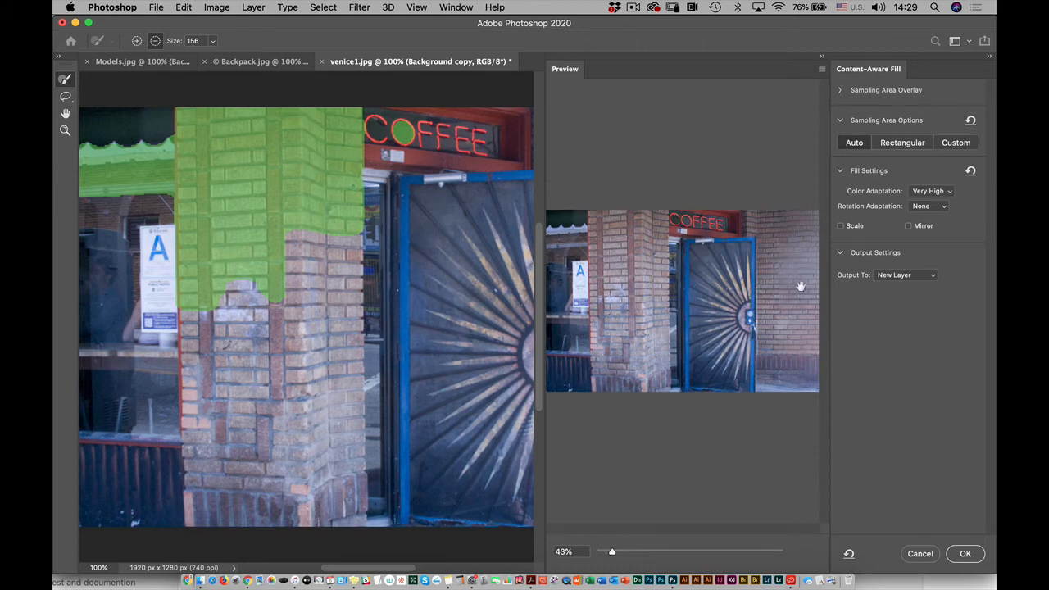
{"action": "left_click", "coordinate": [930, 208]}
{"action": "left_click", "coordinate": [923, 235]}
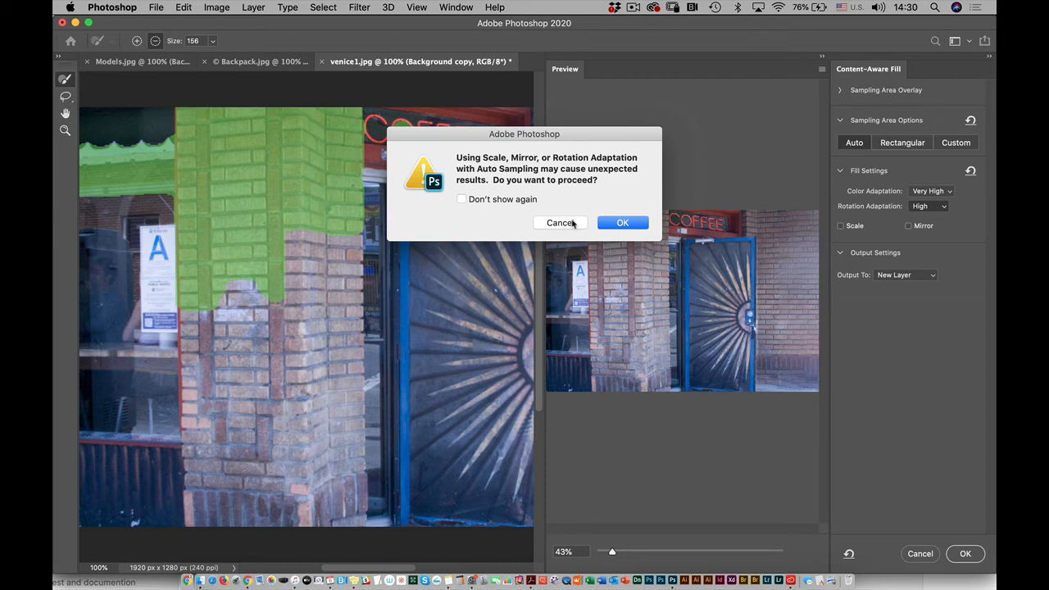
{"action": "left_click", "coordinate": [617, 223]}
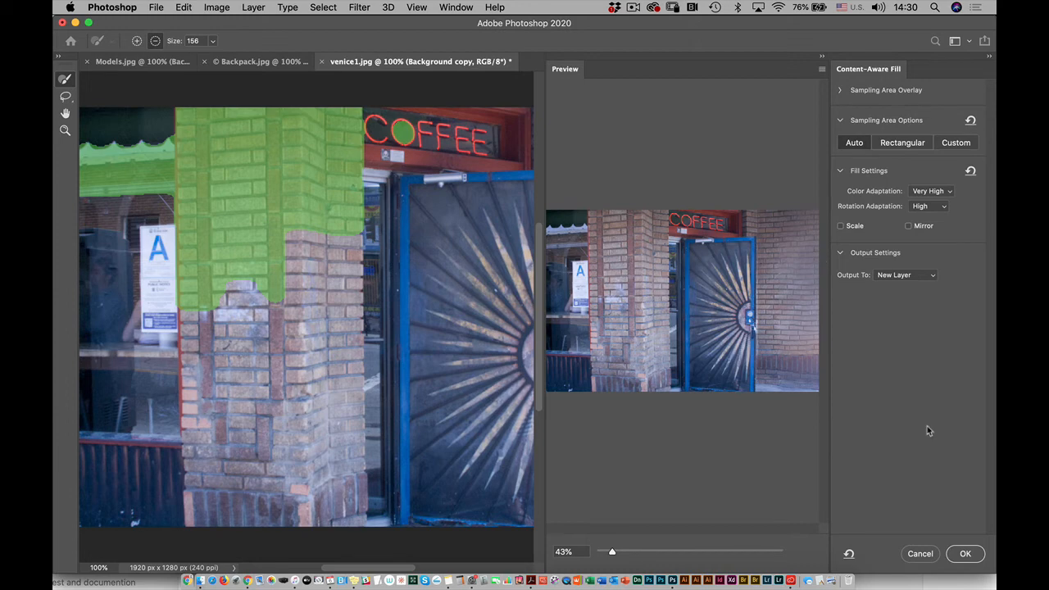
Try the Scale option, turn it back off, and output the content-aware fill to a new layer.
{"action": "left_click", "coordinate": [842, 226]}
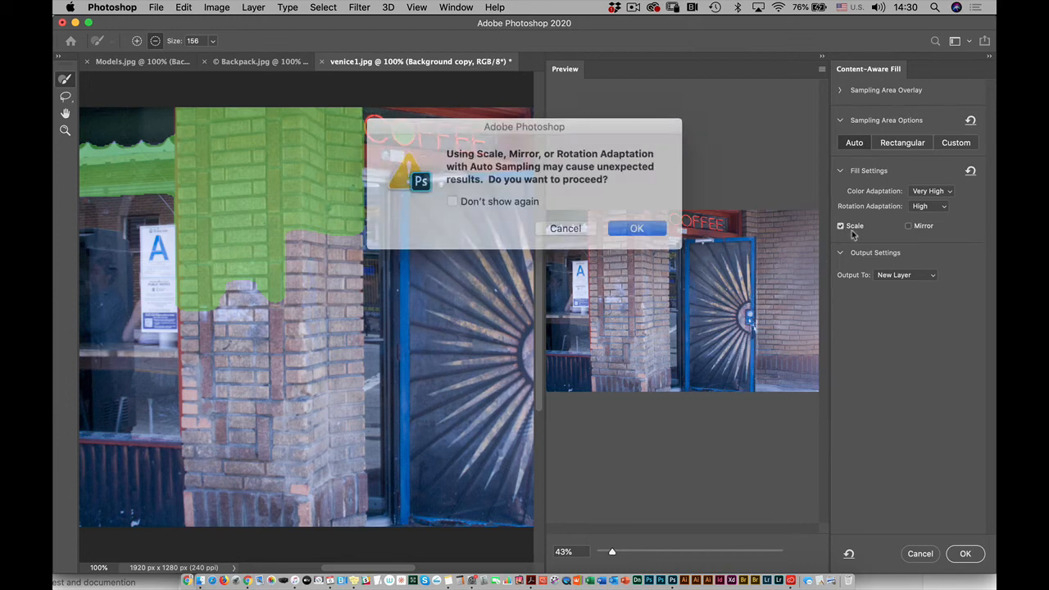
{"action": "left_click", "coordinate": [630, 226]}
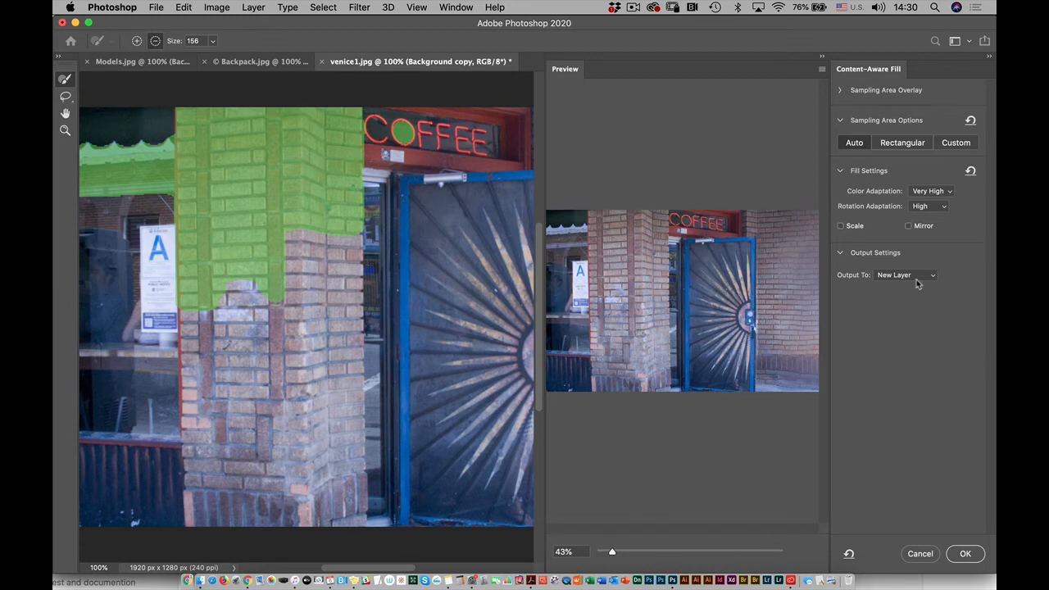
{"action": "left_click", "coordinate": [966, 554]}
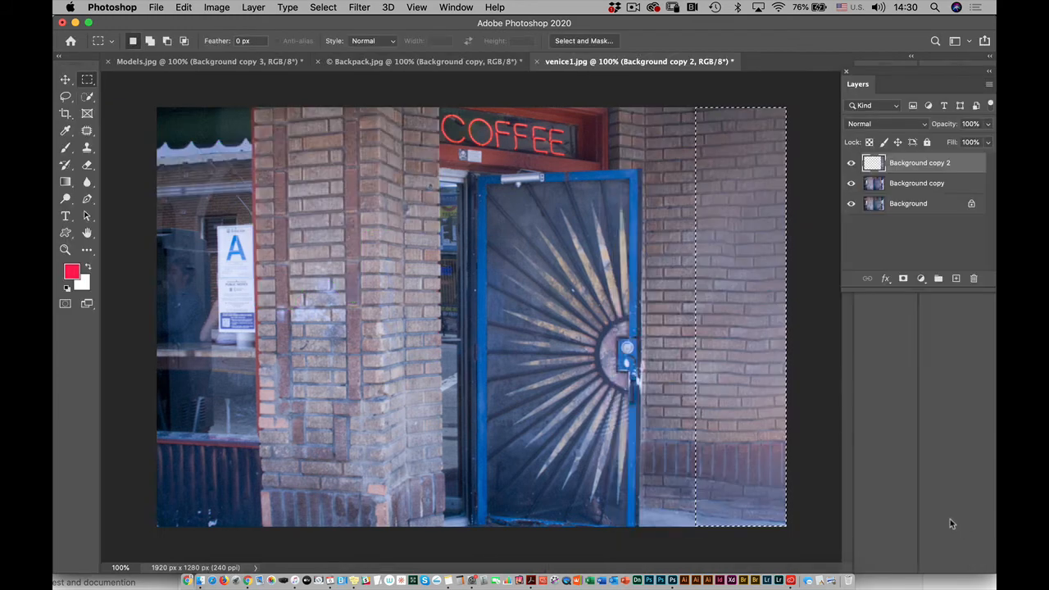
Compare the filled strip with the original by hiding and showing the fill layer, and deselect.
{"action": "left_click", "coordinate": [851, 163]}
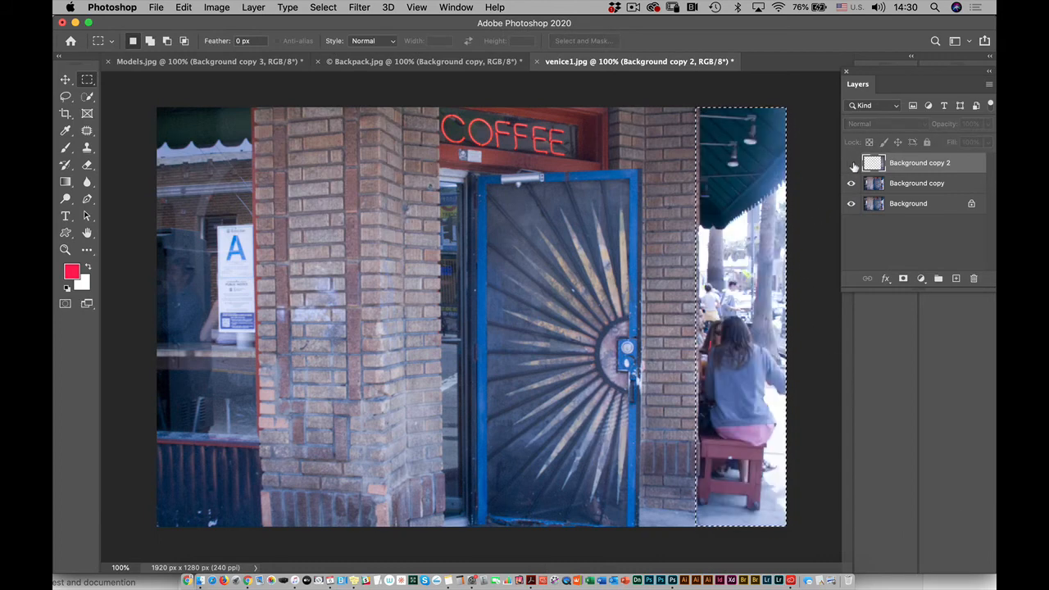
{"action": "left_click", "coordinate": [851, 163]}
{"action": "key", "text": "super+d"}
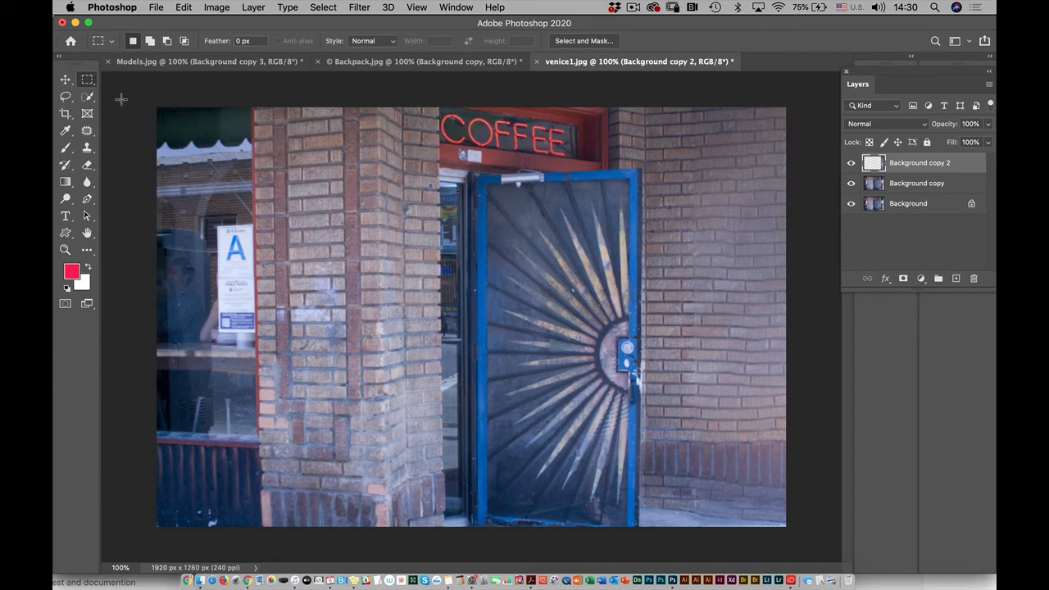
Select the COFFEE sign above the door with a rectangular marquee and open Content-Aware Fill on the Background copy layer.
{"action": "left_click_drag", "start_coordinate": [438, 107], "coordinate": [612, 175]}
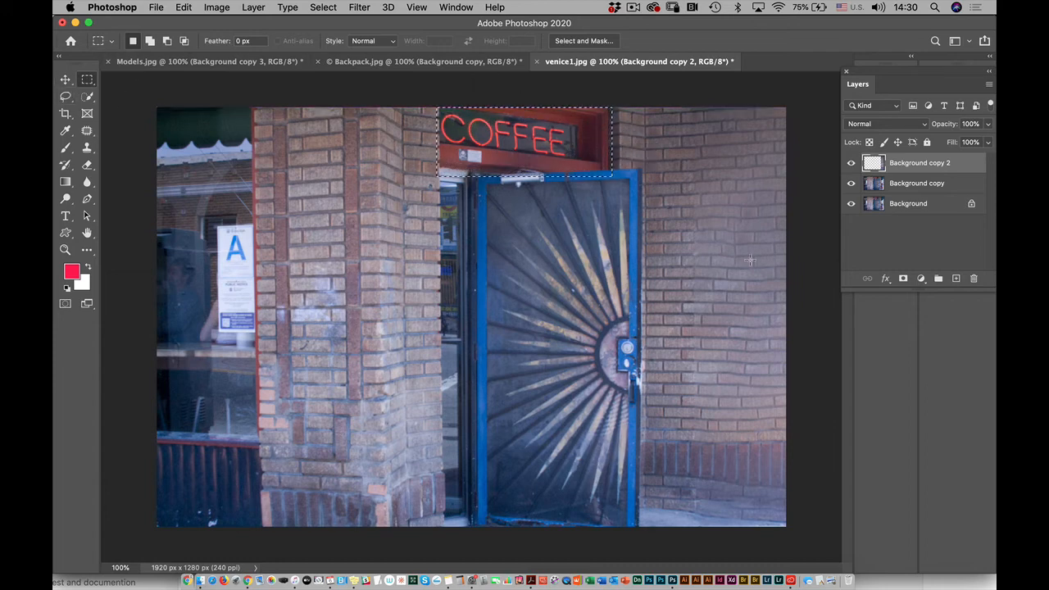
{"action": "left_click", "coordinate": [901, 184]}
{"action": "left_click", "coordinate": [183, 7]}
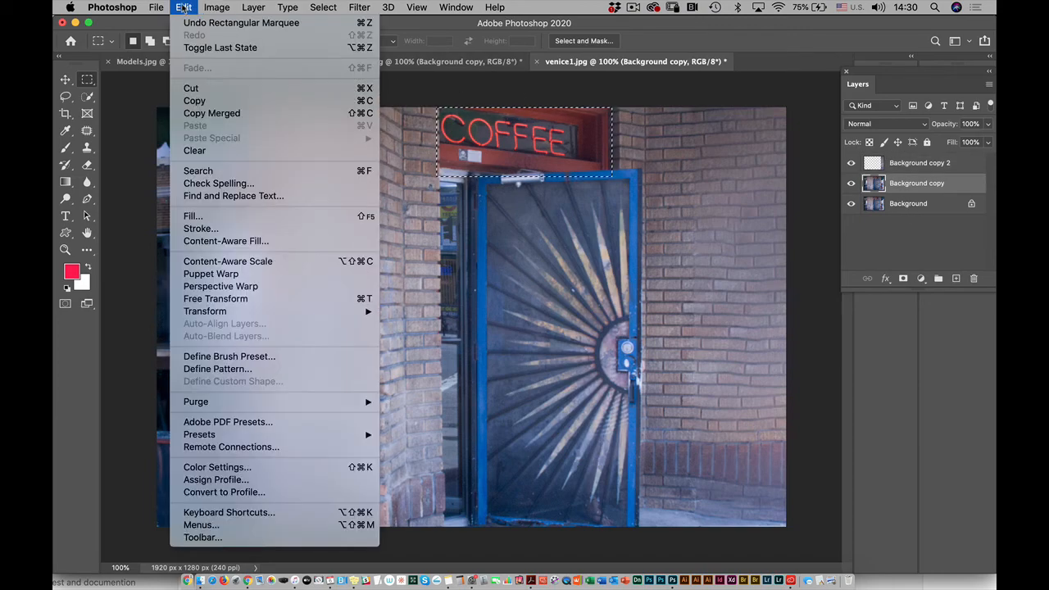
{"action": "left_click", "coordinate": [252, 242]}
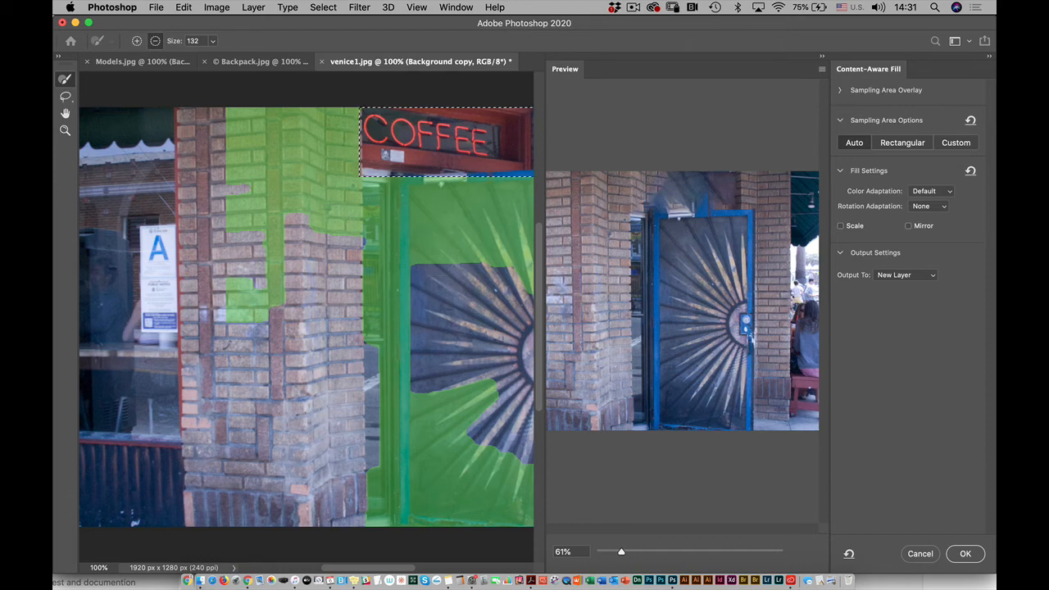
Brush the brick column, door frame and lower door out of the sampling area and output the sign's fill to a new layer.
{"action": "mouse_move", "coordinate": [328, 221]}
{"action": "left_mouse_down"}
{"action": "mouse_move", "coordinate": [313, 164]}
{"action": "mouse_move", "coordinate": [315, 115]}
{"action": "mouse_move", "coordinate": [339, 122]}
{"action": "mouse_move", "coordinate": [332, 110]}
{"action": "mouse_move", "coordinate": [286, 164]}
{"action": "mouse_move", "coordinate": [245, 163]}
{"action": "mouse_move", "coordinate": [257, 213]}
{"action": "mouse_move", "coordinate": [257, 123]}
{"action": "mouse_move", "coordinate": [283, 136]}
{"action": "left_mouse_up"}
{"action": "left_click_drag", "start_coordinate": [270, 279], "coordinate": [238, 310]}
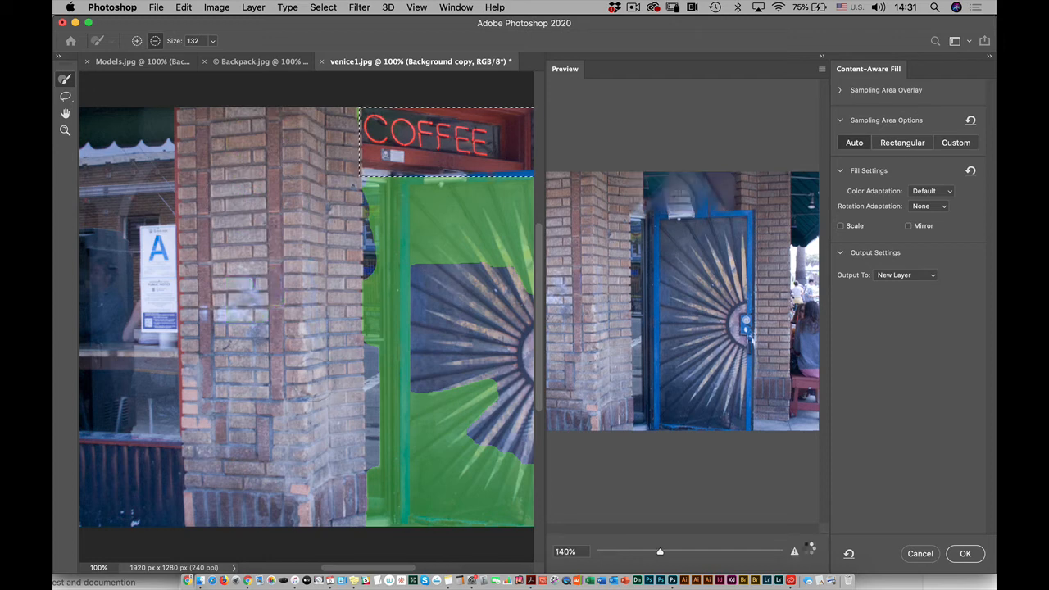
{"action": "mouse_move", "coordinate": [377, 212]}
{"action": "left_mouse_down"}
{"action": "mouse_move", "coordinate": [389, 512]}
{"action": "mouse_move", "coordinate": [393, 372]}
{"action": "mouse_move", "coordinate": [384, 516]}
{"action": "left_mouse_up"}
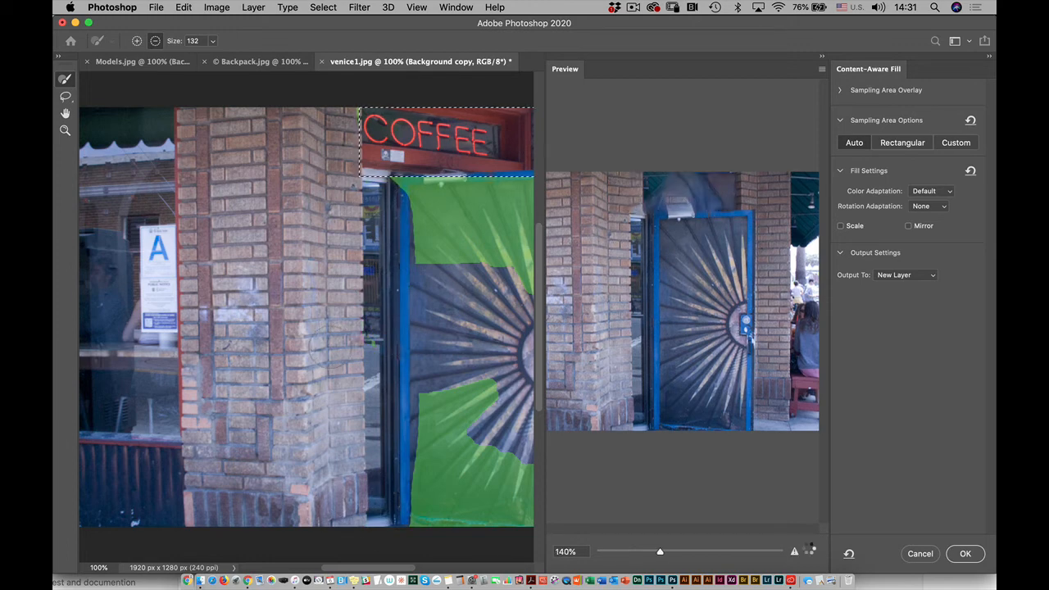
{"action": "mouse_move", "coordinate": [467, 385]}
{"action": "left_mouse_down"}
{"action": "mouse_move", "coordinate": [471, 475]}
{"action": "mouse_move", "coordinate": [406, 500]}
{"action": "mouse_move", "coordinate": [524, 492]}
{"action": "mouse_move", "coordinate": [465, 532]}
{"action": "left_mouse_up"}
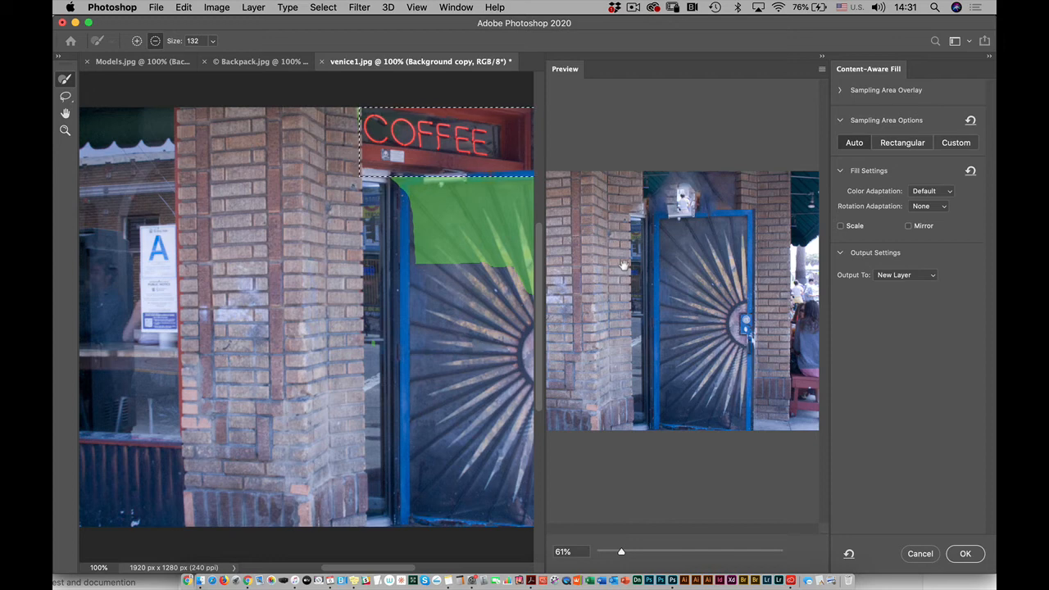
{"action": "left_click", "coordinate": [966, 554]}
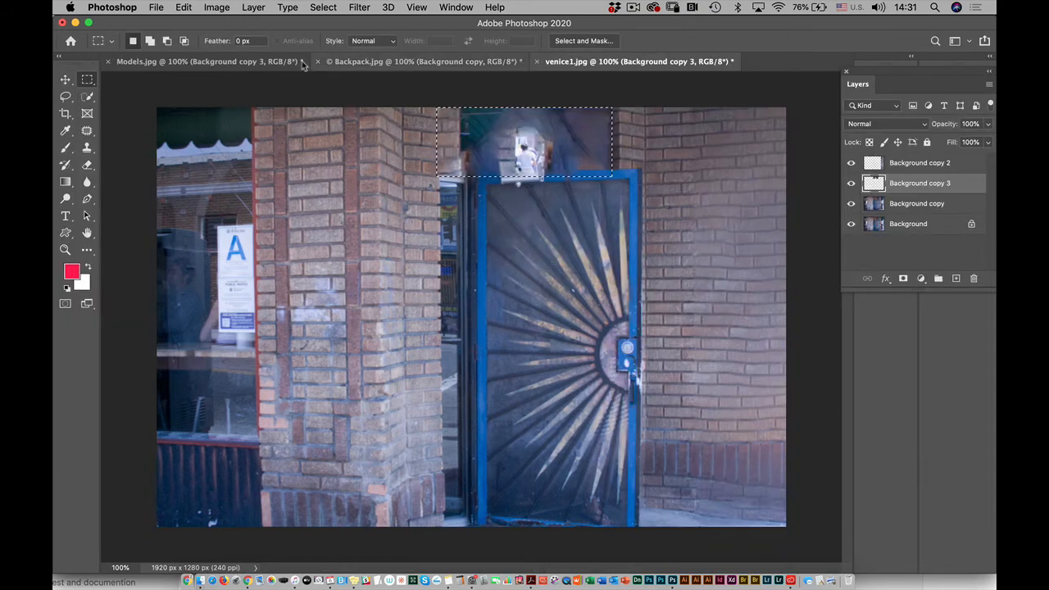
Close venice1.jpg, Backpack.jpg and Models.jpg without saving the changes.
{"action": "left_click", "coordinate": [538, 63]}
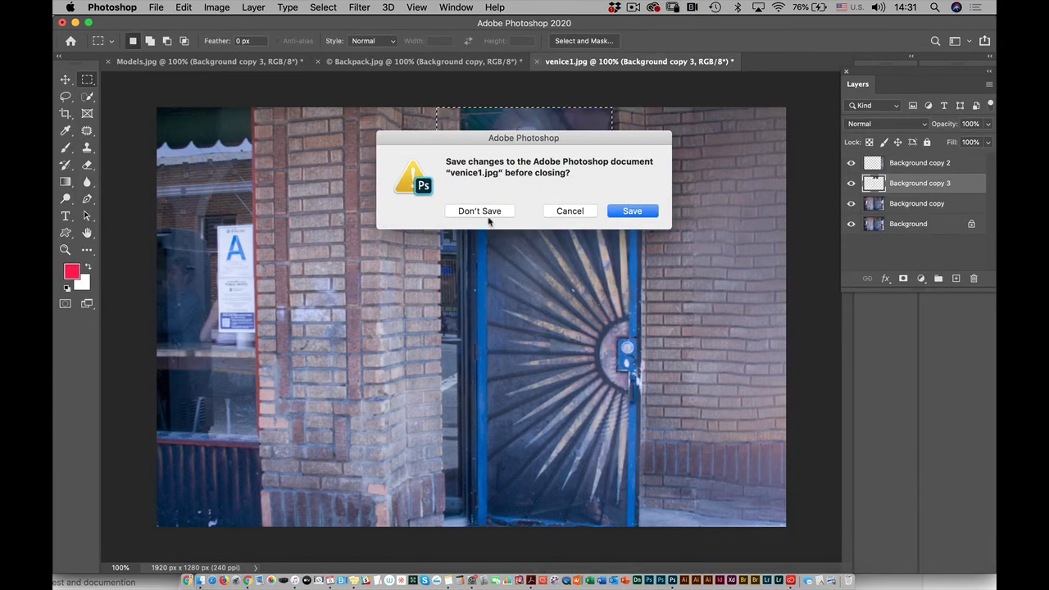
{"action": "left_click", "coordinate": [480, 215]}
{"action": "left_click", "coordinate": [319, 62]}
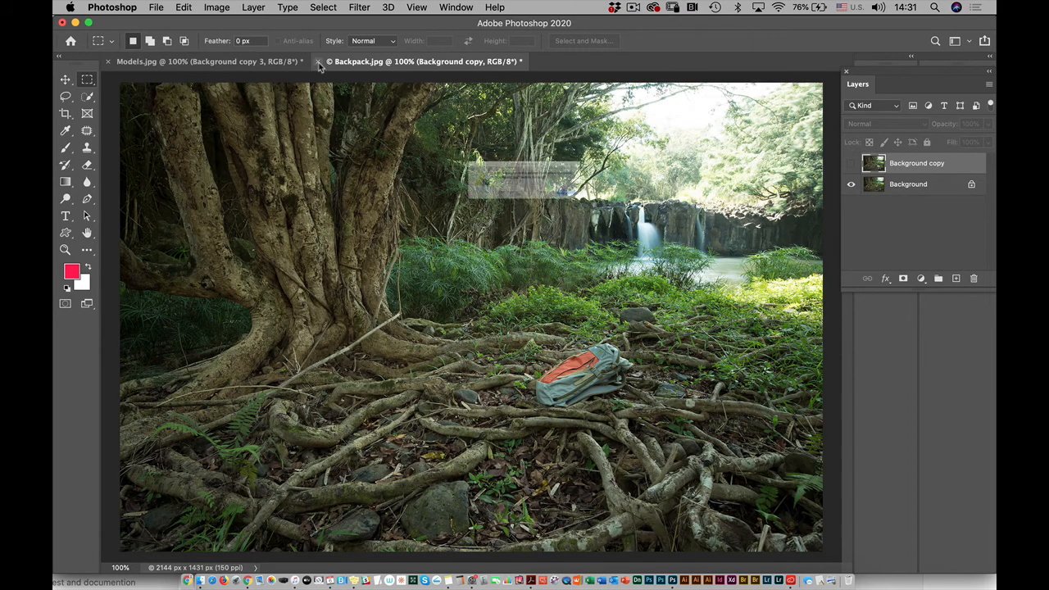
{"action": "left_click", "coordinate": [480, 211]}
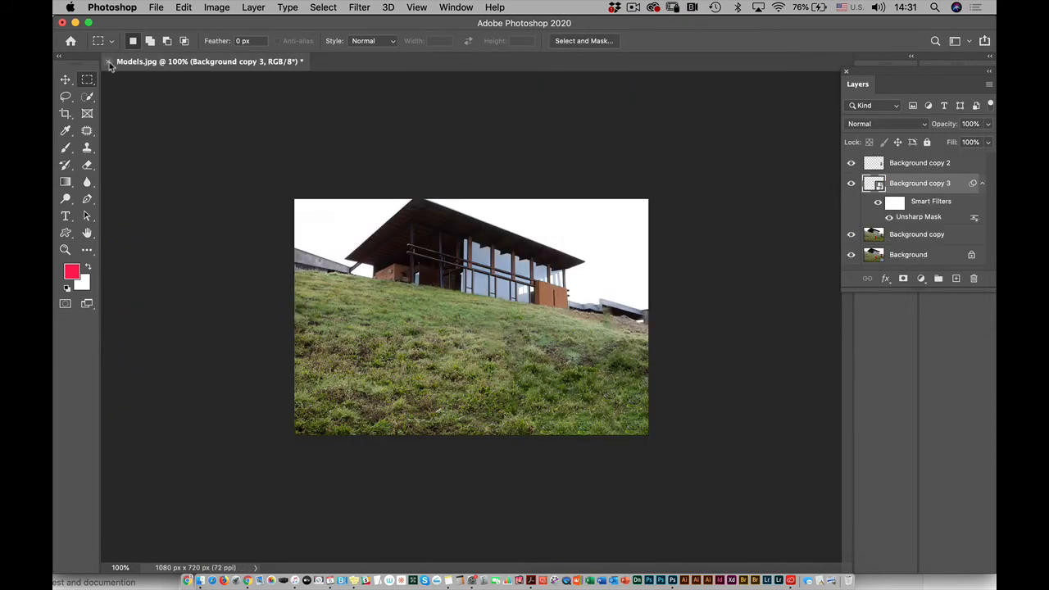
{"action": "left_click", "coordinate": [107, 61]}
{"action": "left_click", "coordinate": [463, 215]}
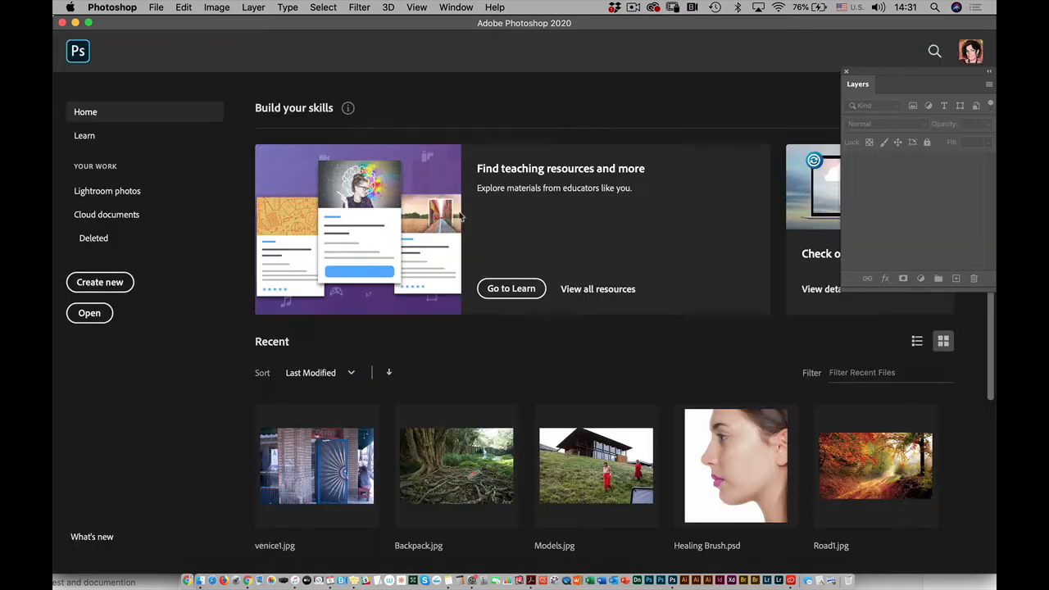
Browse for a file to open, going to the Images to retouch folder inside Photo Retouching's Portrait retocuhing 2020 folder.
{"action": "left_click", "coordinate": [156, 8]}
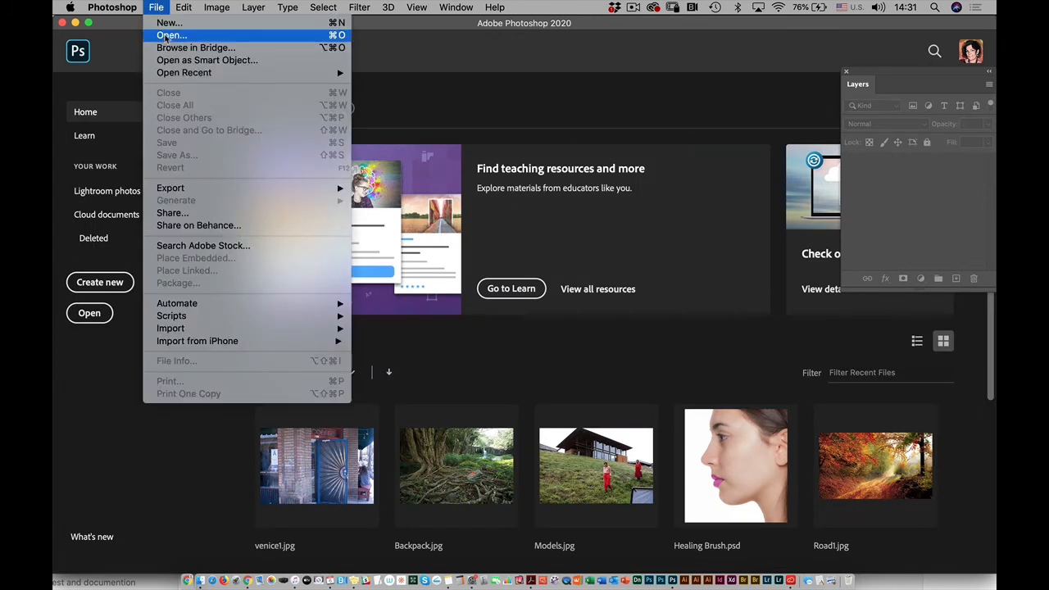
{"action": "left_click", "coordinate": [168, 35]}
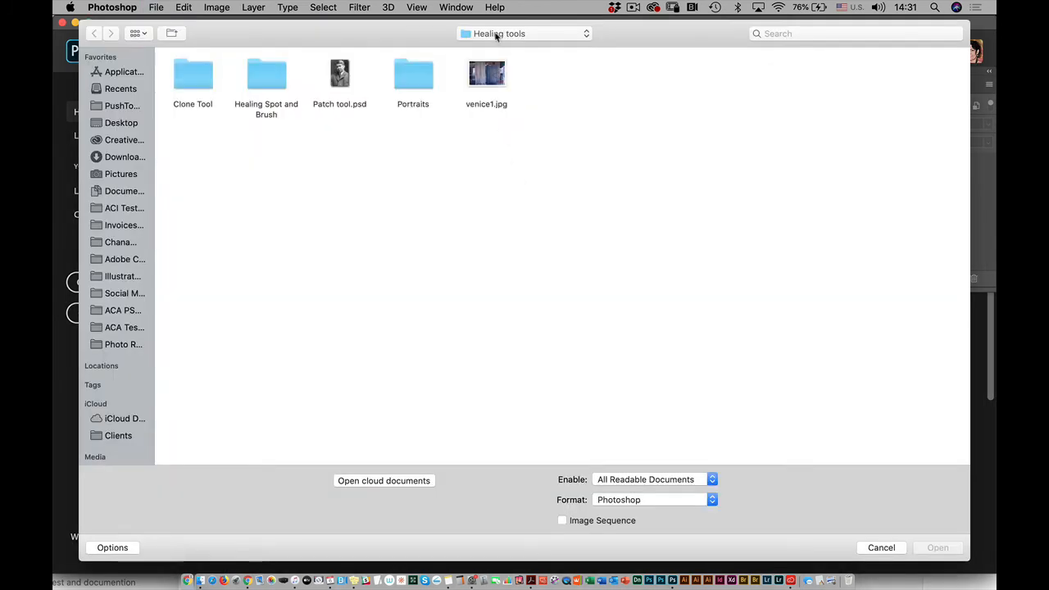
{"action": "left_click", "coordinate": [496, 34]}
{"action": "left_click", "coordinate": [497, 48]}
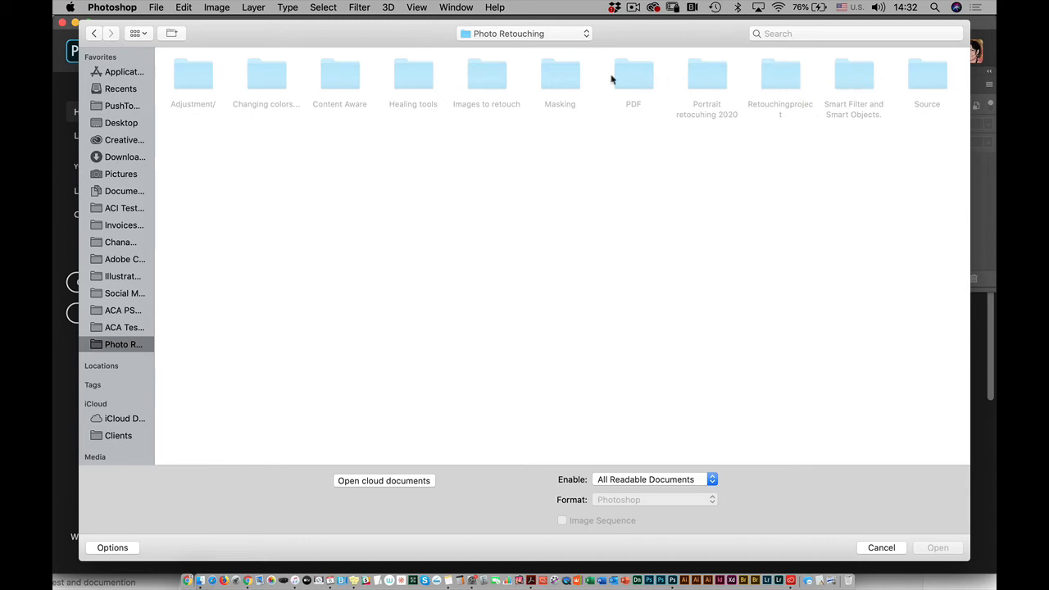
{"action": "double_click", "coordinate": [709, 82]}
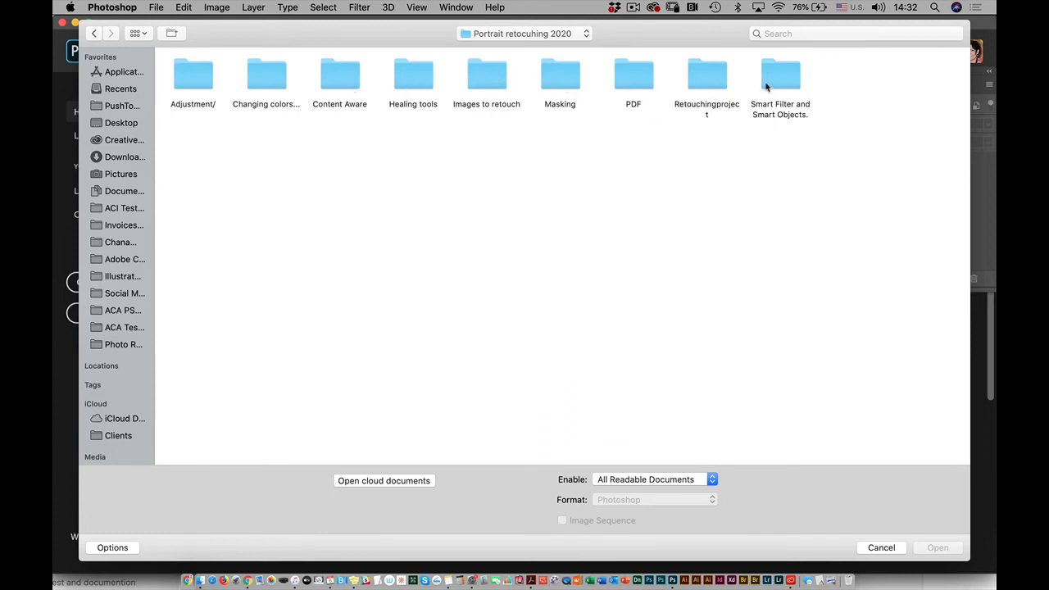
{"action": "double_click", "coordinate": [486, 81]}
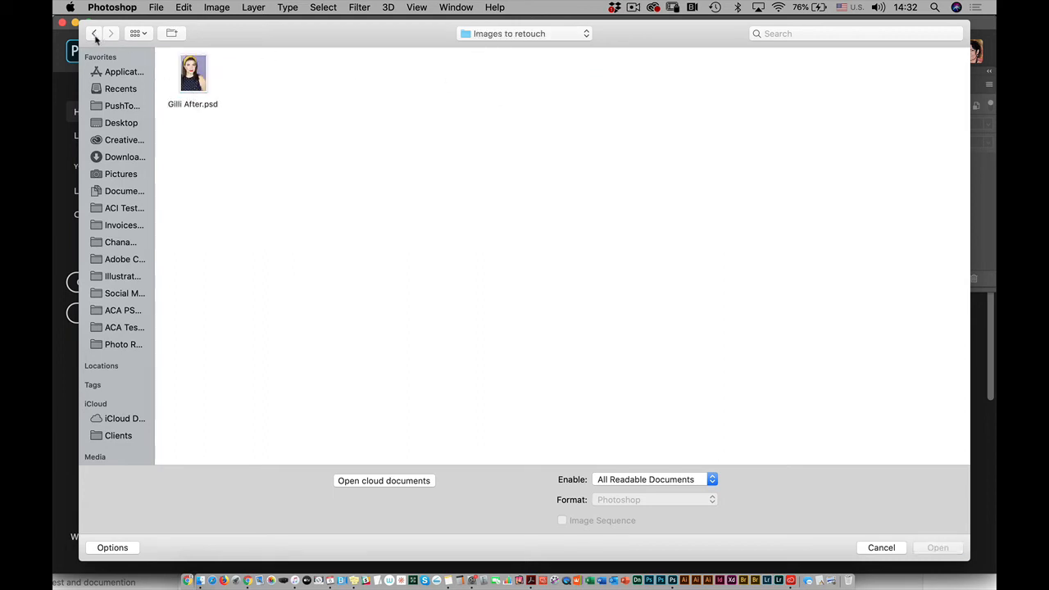
Look through the Masking and Smart Filter and Smart Objects folders for another portrait image, ending in Portrait retocuhing 2020.
{"action": "left_click", "coordinate": [190, 78]}
{"action": "left_click", "coordinate": [96, 33]}
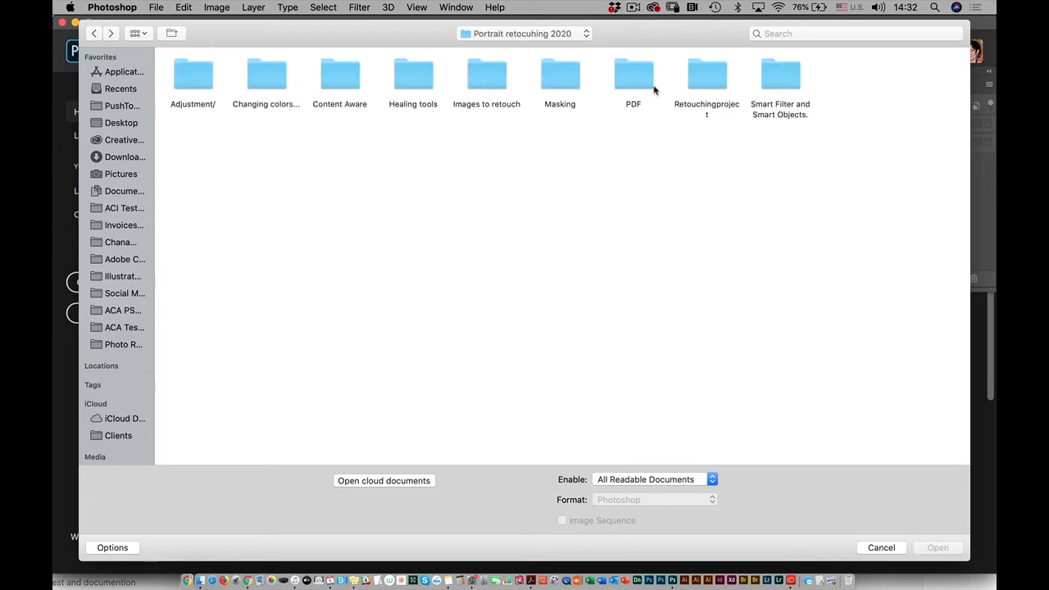
{"action": "double_click", "coordinate": [561, 82]}
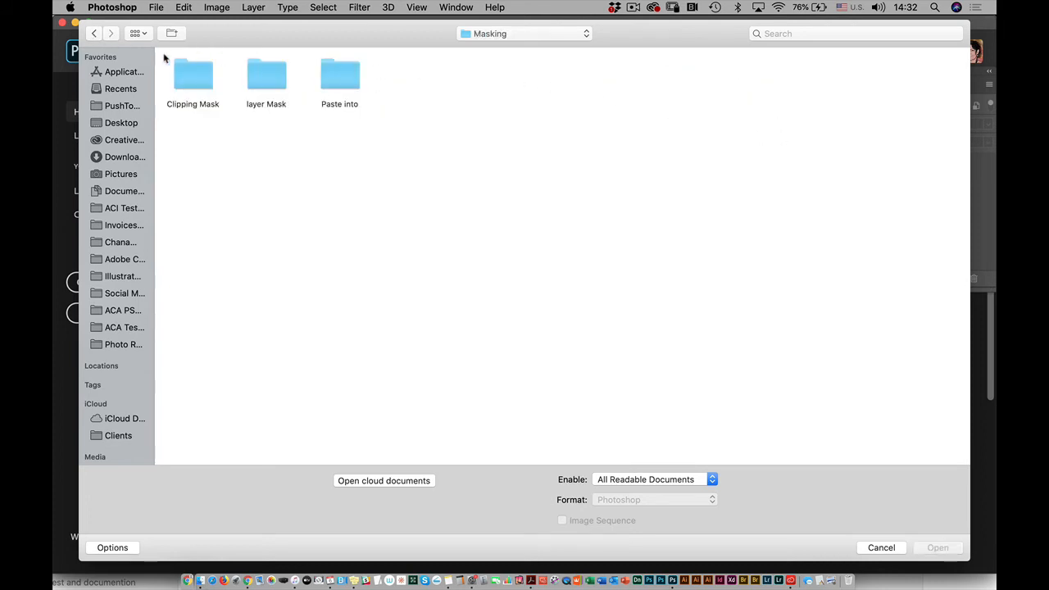
{"action": "left_click", "coordinate": [94, 34]}
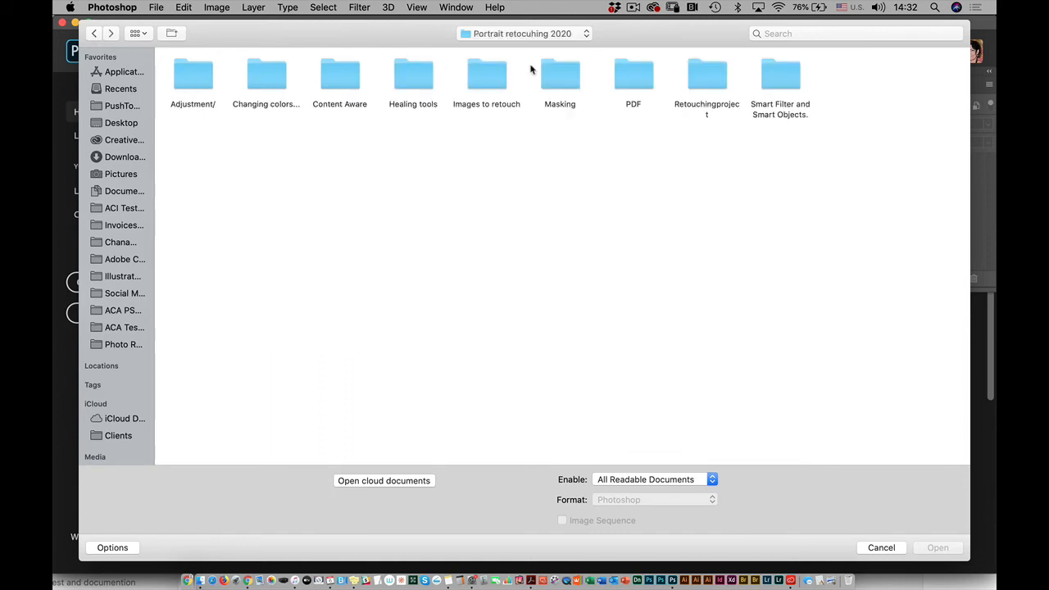
{"action": "double_click", "coordinate": [497, 82]}
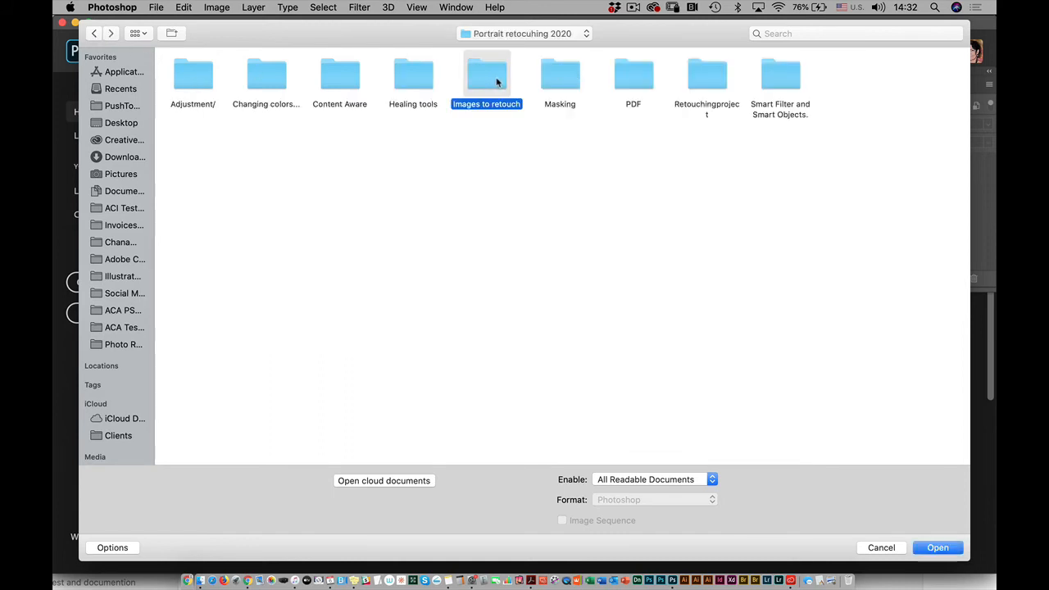
{"action": "left_click", "coordinate": [92, 34]}
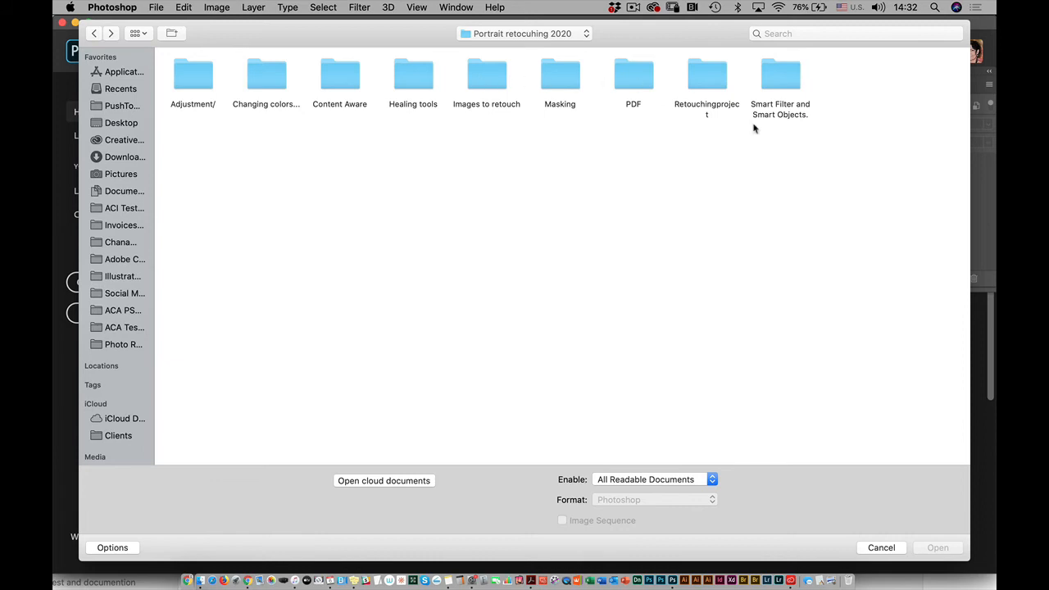
{"action": "double_click", "coordinate": [788, 83]}
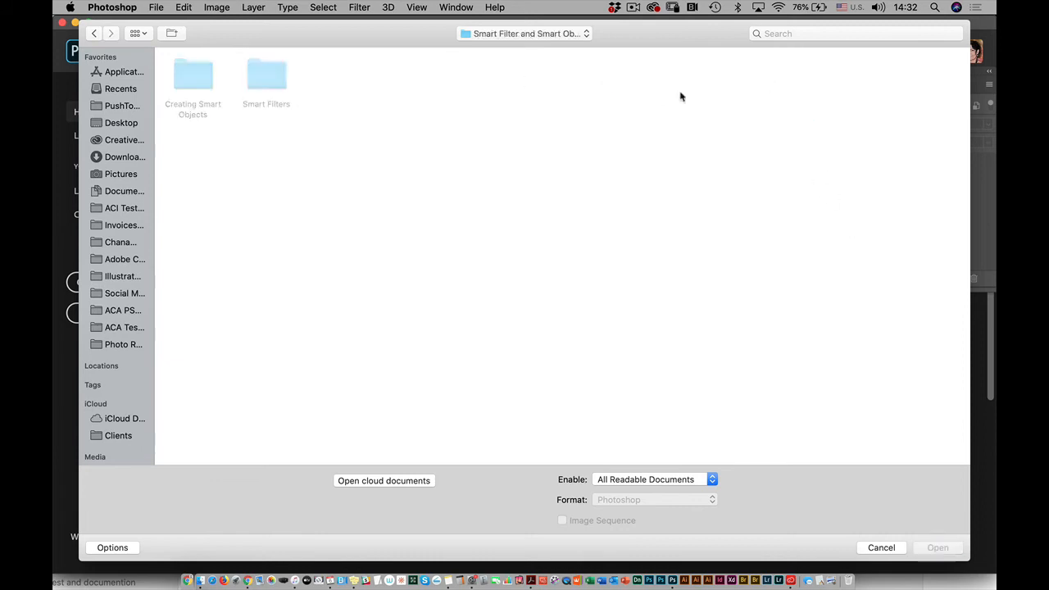
{"action": "left_click", "coordinate": [94, 34]}
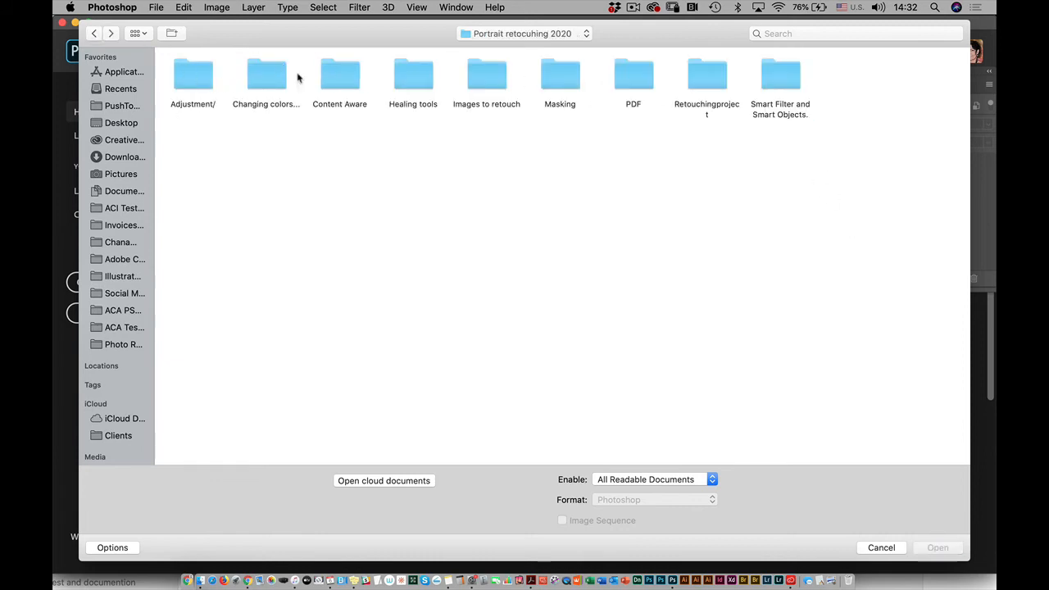
Open the portrait PSD from the Images to retouch folder and lengthen the repositioned Layers panel to show the full layer list.
{"action": "double_click", "coordinate": [494, 83]}
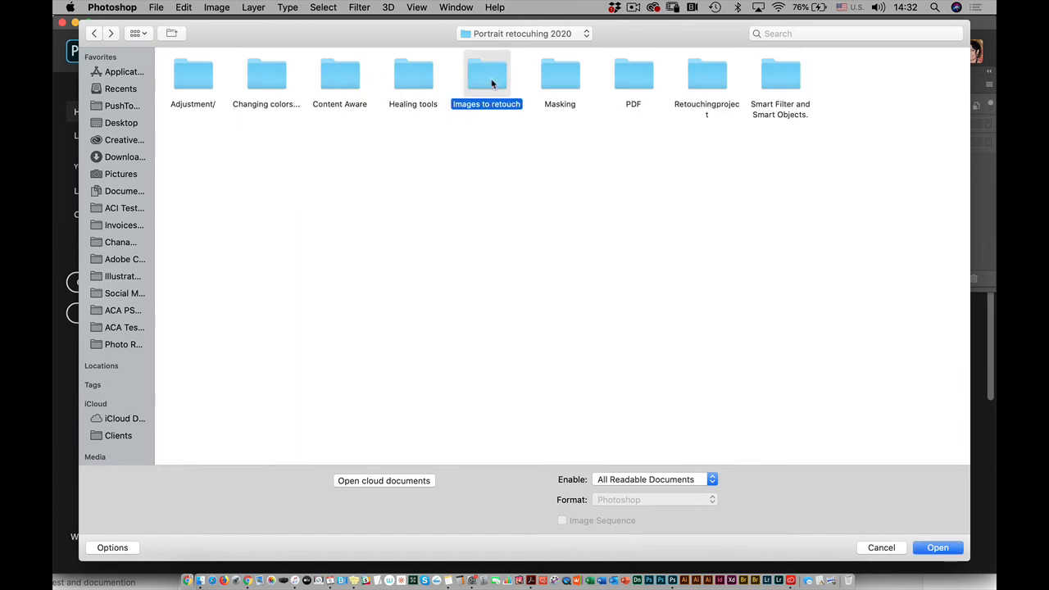
{"action": "left_click", "coordinate": [188, 80]}
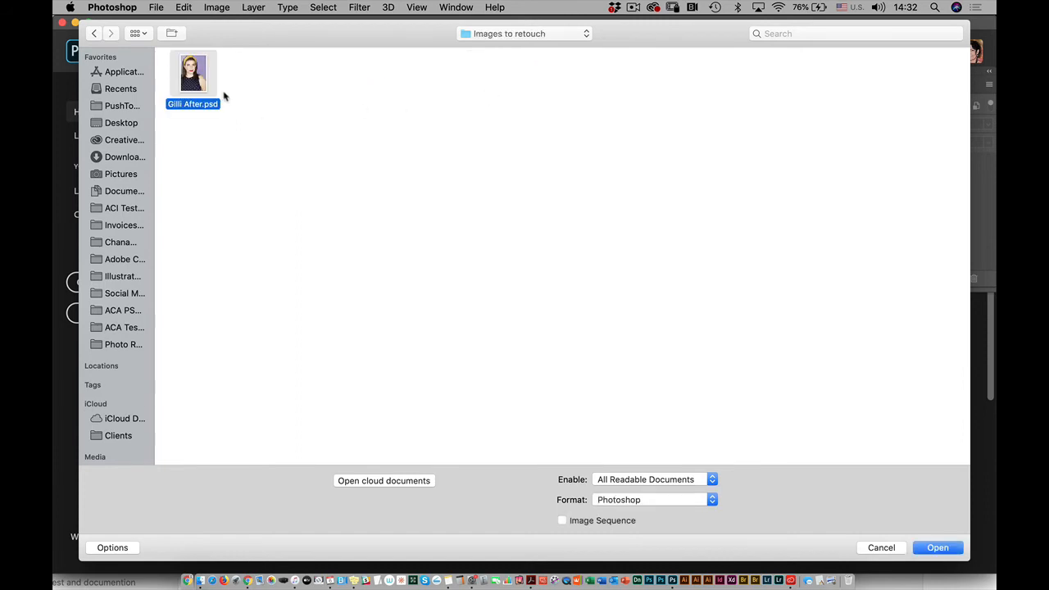
{"action": "left_click", "coordinate": [939, 549]}
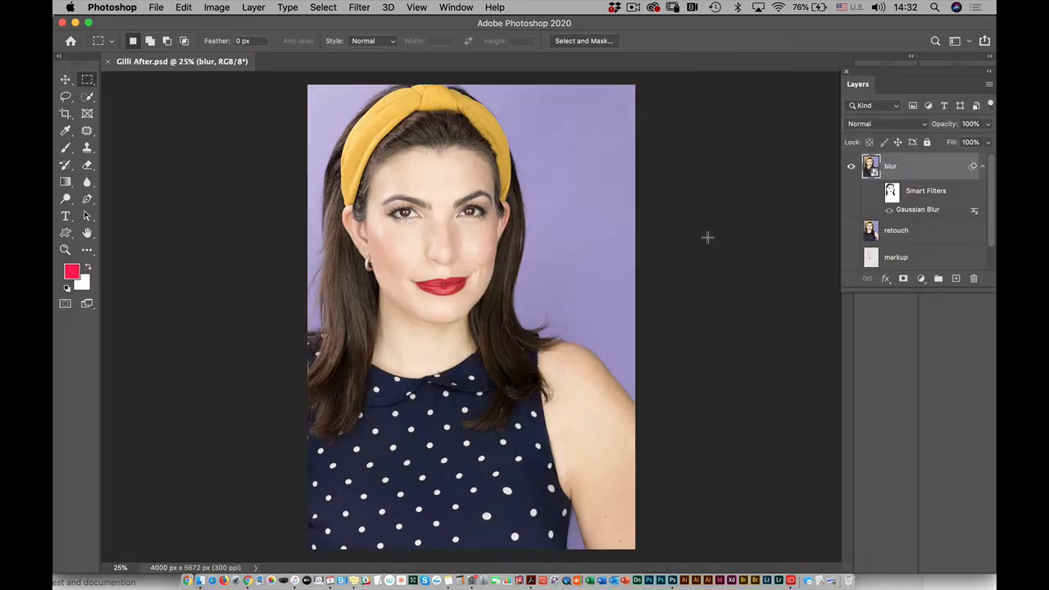
{"action": "mouse_move", "coordinate": [857, 84]}
{"action": "left_mouse_down"}
{"action": "mouse_move", "coordinate": [833, 90]}
{"action": "mouse_move", "coordinate": [710, 41]}
{"action": "mouse_move", "coordinate": [722, 31]}
{"action": "left_mouse_up"}
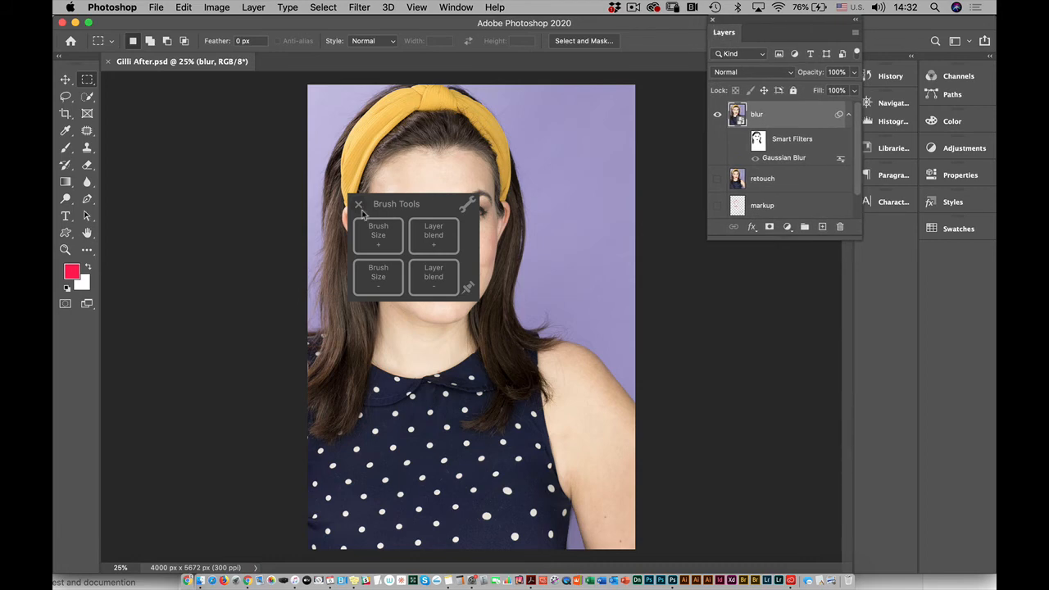
{"action": "left_click_drag", "start_coordinate": [785, 237], "coordinate": [812, 457]}
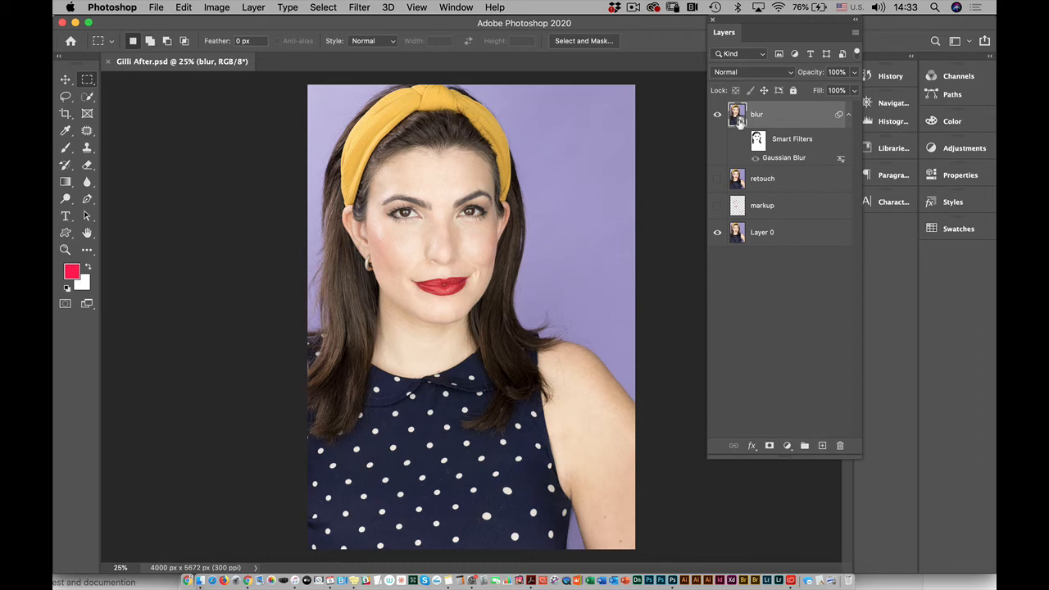
Compare the blur layer with and without its Gaussian Blur and view the smart filter mask on its own.
{"action": "left_click", "coordinate": [756, 159]}
{"action": "left_click", "coordinate": [756, 161]}
{"action": "left_click", "coordinate": [756, 161]}
{"action": "left_click", "coordinate": [758, 141], "text": "alt"}
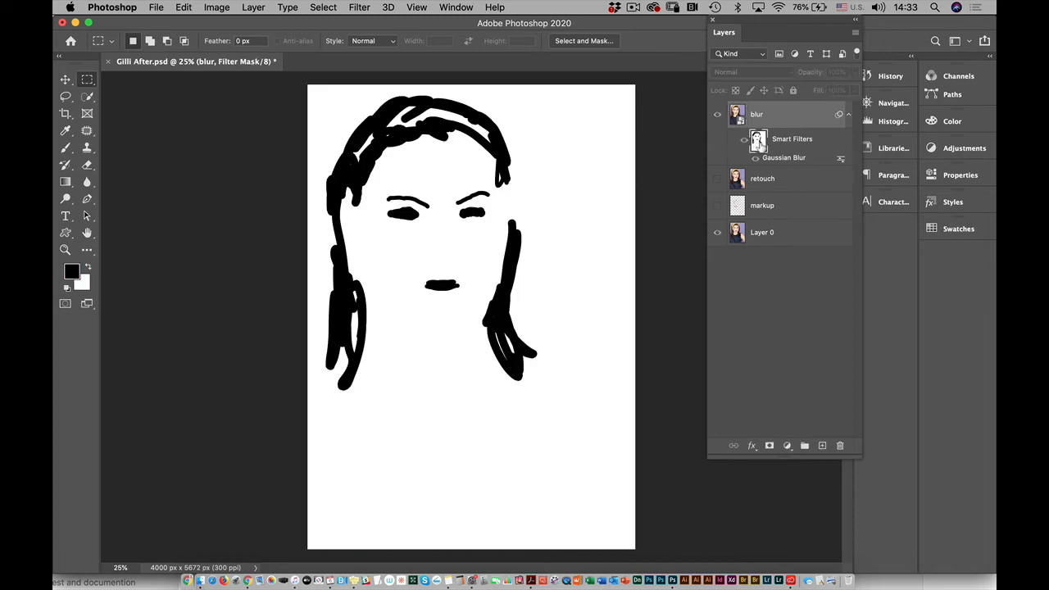
{"action": "left_click", "coordinate": [761, 146], "text": "alt"}
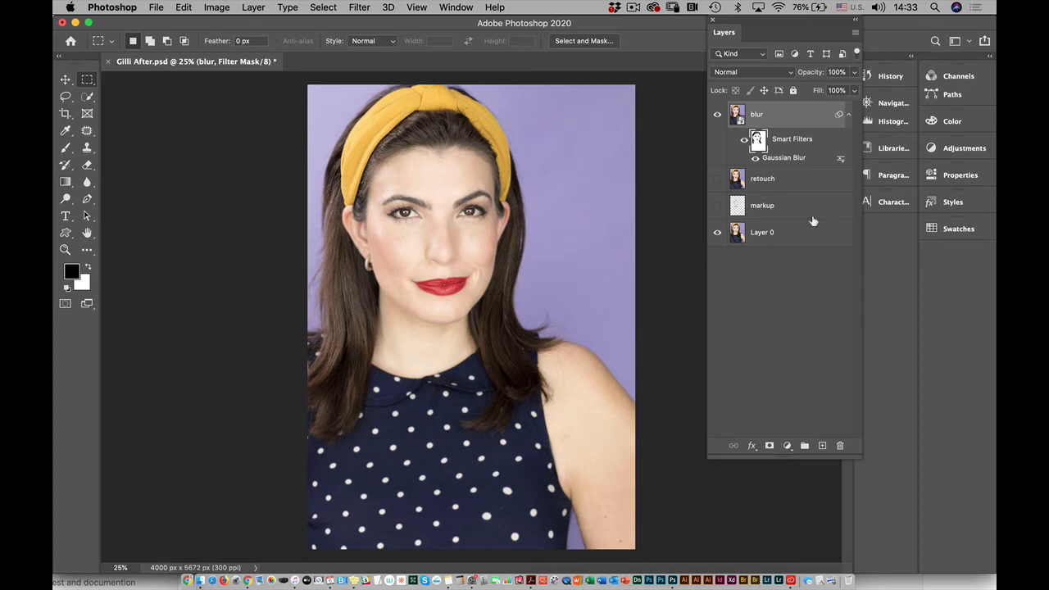
Compare the blur layer with the original portrait by toggling visibility, and display the markup notes over Layer 0.
{"action": "left_click", "coordinate": [717, 114]}
{"action": "left_click", "coordinate": [718, 180]}
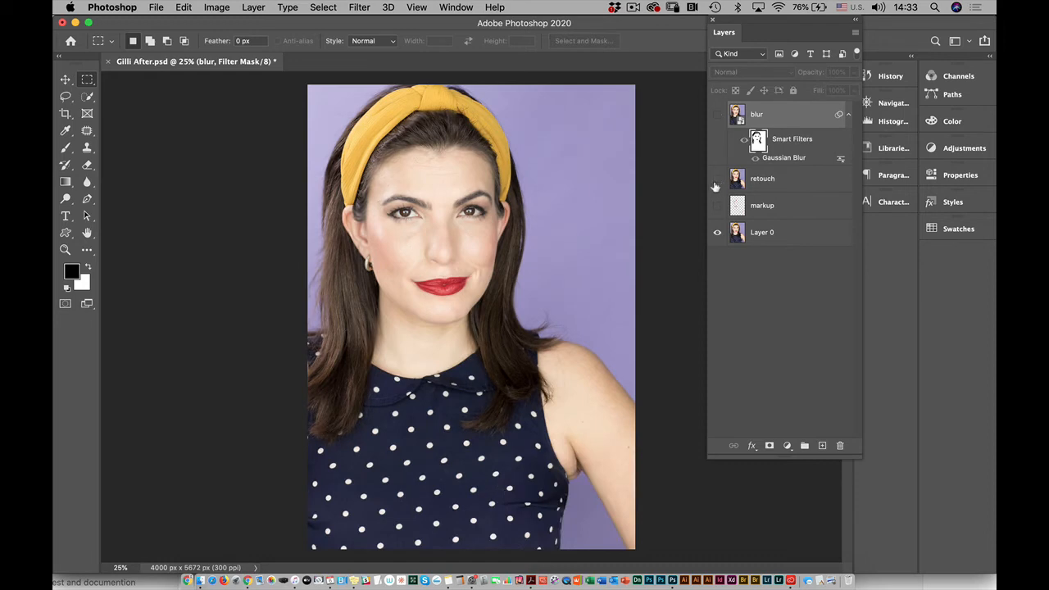
{"action": "left_click", "coordinate": [717, 114]}
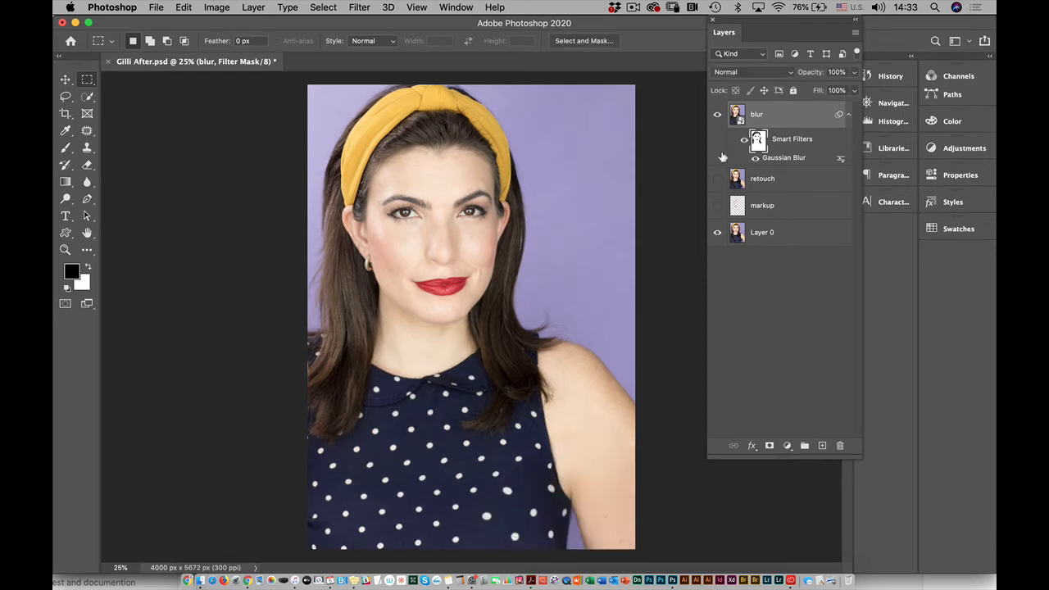
{"action": "left_click", "coordinate": [719, 207]}
{"action": "left_click", "coordinate": [719, 209]}
{"action": "left_click", "coordinate": [719, 208]}
{"action": "left_click", "coordinate": [718, 115]}
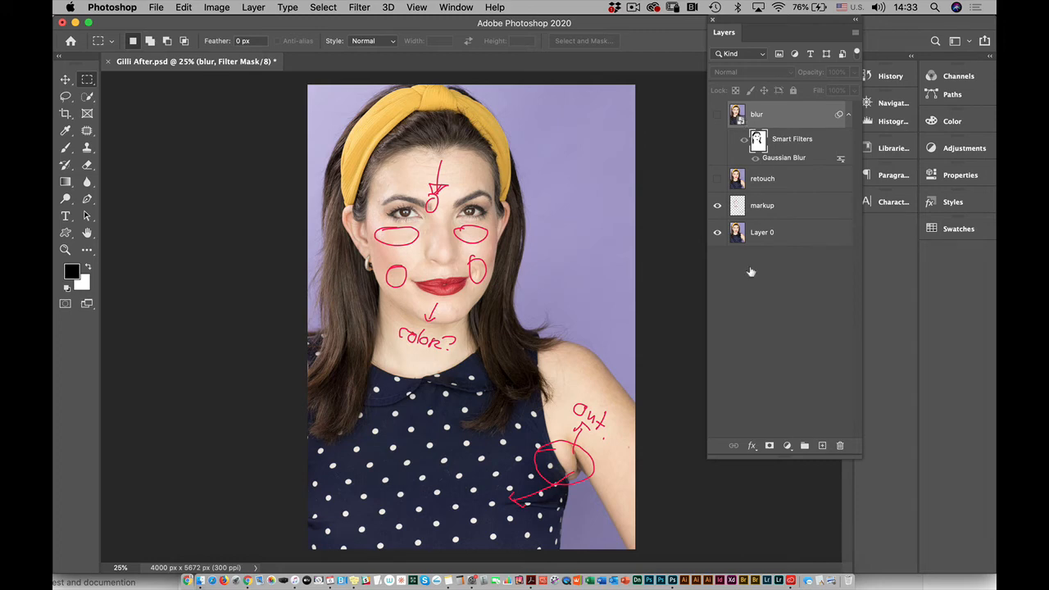
Open the blur layer's smart object and compare the visibility of Layer 2, Layer 3 and Layer 1 copy.
{"action": "left_click", "coordinate": [741, 118]}
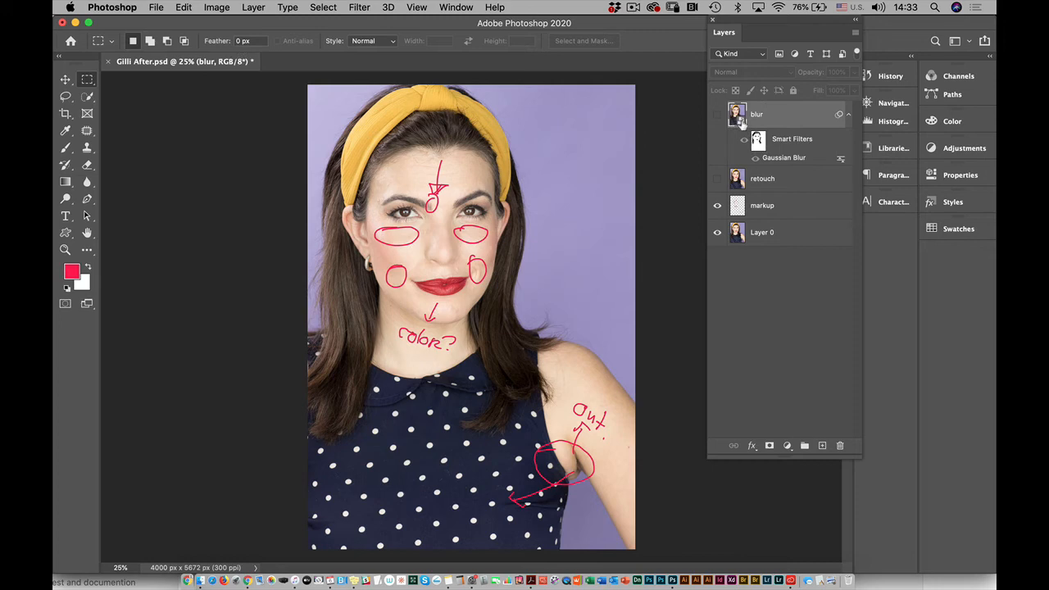
{"action": "double_click", "coordinate": [739, 117]}
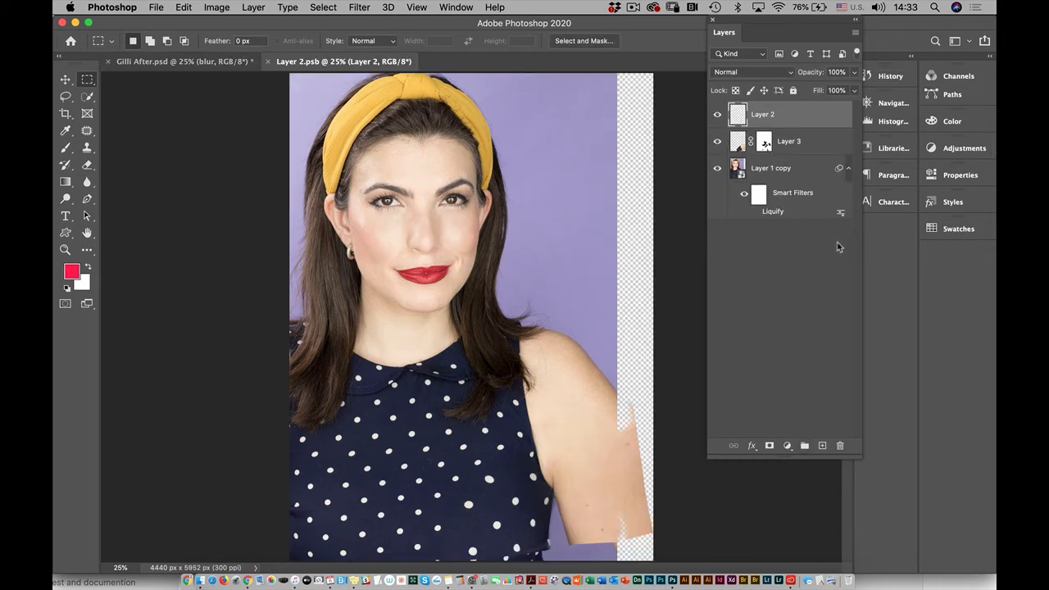
{"action": "left_click", "coordinate": [717, 119]}
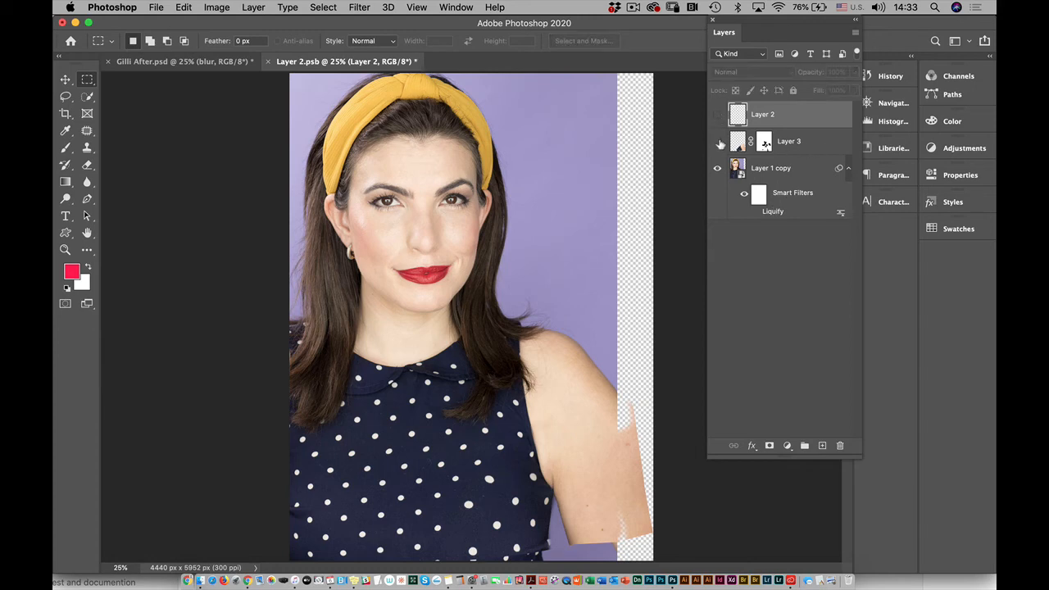
{"action": "left_click", "coordinate": [719, 145]}
{"action": "left_click", "coordinate": [720, 144]}
{"action": "left_click", "coordinate": [719, 145]}
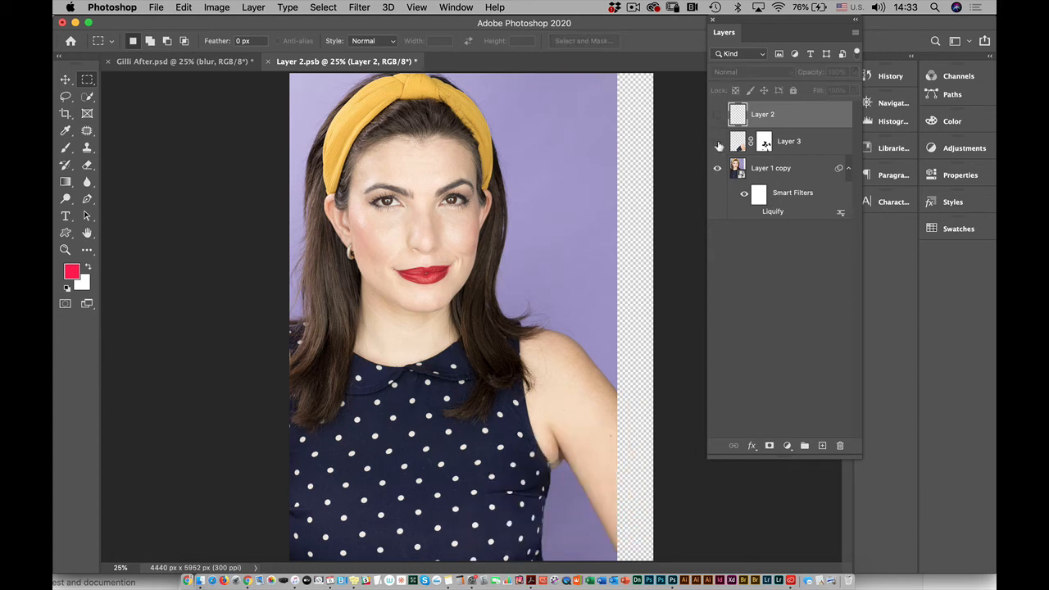
{"action": "left_click", "coordinate": [718, 144]}
{"action": "left_click", "coordinate": [717, 145]}
{"action": "left_click", "coordinate": [718, 169]}
{"action": "left_click", "coordinate": [718, 169]}
Open the nested Layer 1 copy smart object and check its content by toggling the layer's visibility.
{"action": "double_click", "coordinate": [738, 169]}
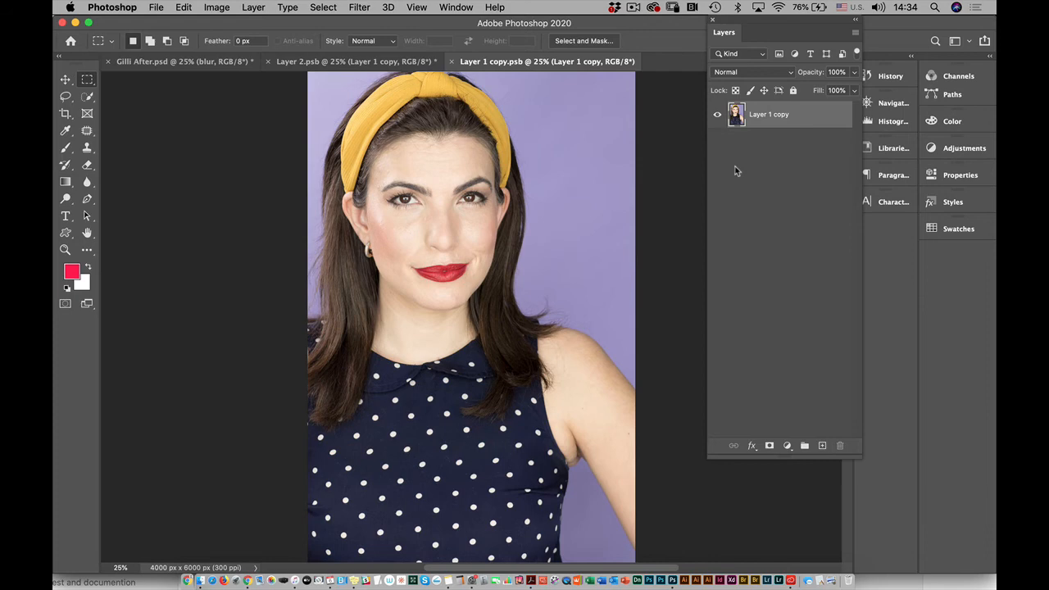
{"action": "left_click", "coordinate": [718, 115]}
{"action": "left_click", "coordinate": [718, 114]}
Return to the original portrait document and delete the blur, retouch and markup layers, keeping only Layer 0.
{"action": "left_click", "coordinate": [205, 62]}
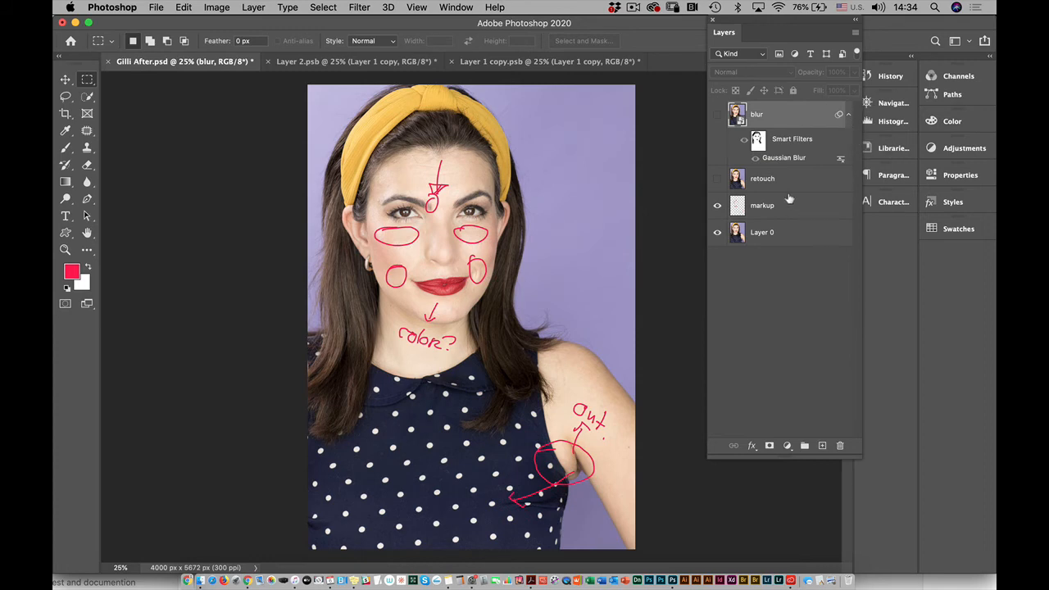
{"action": "mouse_move", "coordinate": [800, 115]}
{"action": "left_mouse_down"}
{"action": "mouse_move", "coordinate": [840, 446]}
{"action": "mouse_move", "coordinate": [849, 379]}
{"action": "mouse_move", "coordinate": [841, 447]}
{"action": "mouse_move", "coordinate": [824, 263]}
{"action": "mouse_move", "coordinate": [839, 446]}
{"action": "left_mouse_up"}
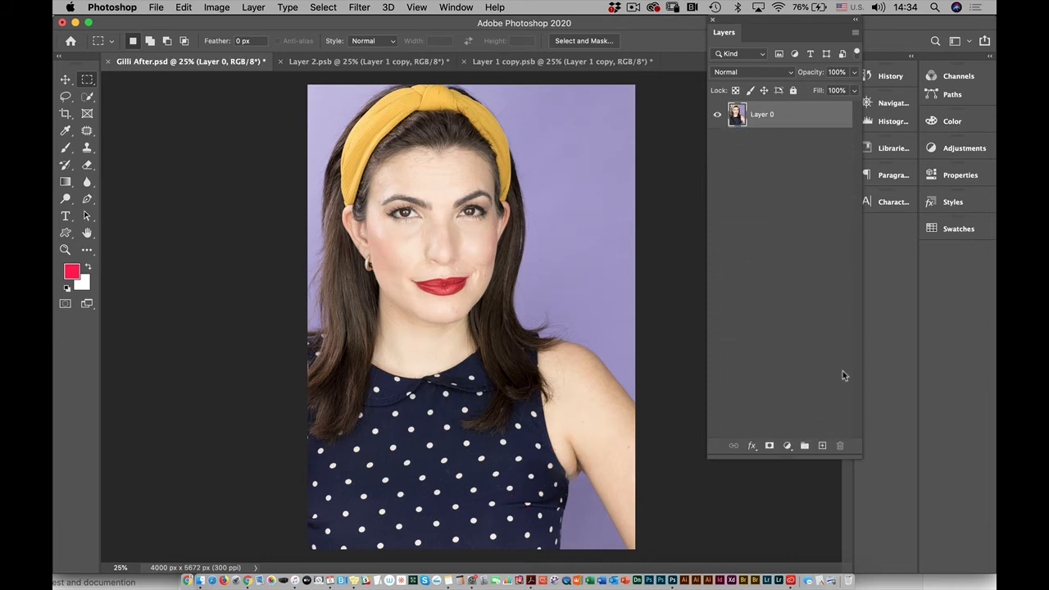
Duplicate Layer 0 in the portrait document and name the copy "Retocuh".
{"action": "key", "text": "super+plus"}
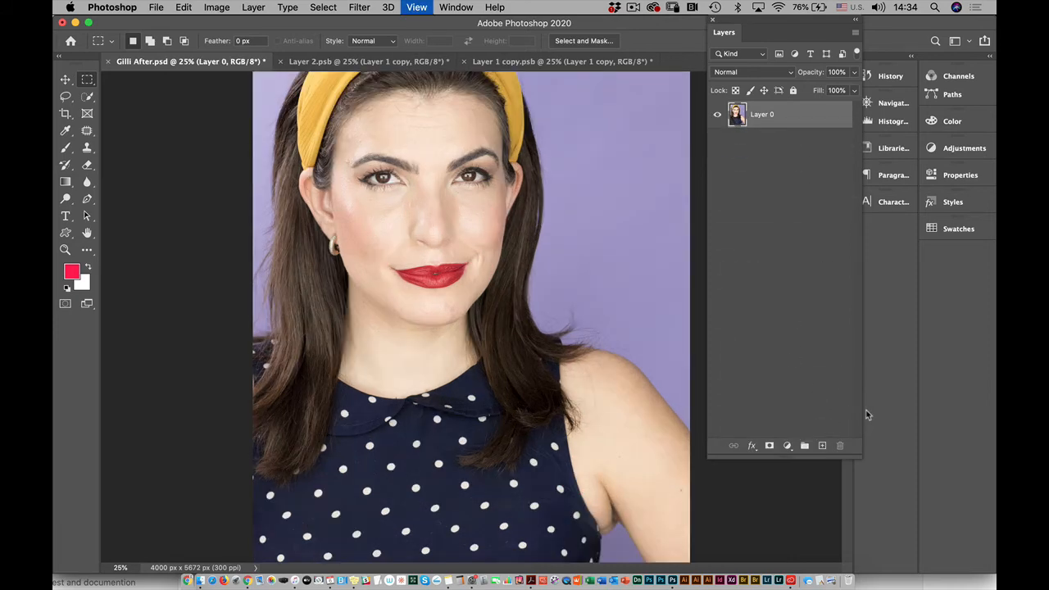
{"action": "left_click_drag", "start_coordinate": [451, 454], "coordinate": [450, 232]}
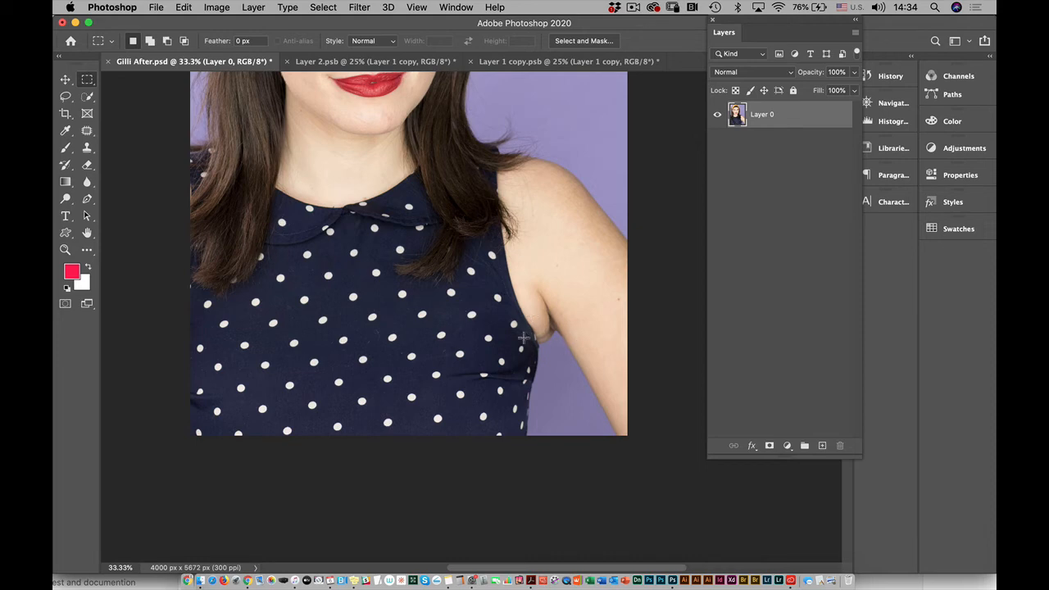
{"action": "left_click_drag", "start_coordinate": [496, 344], "coordinate": [579, 581]}
{"action": "scroll", "coordinate": [509, 339], "scroll_direction": "up", "scroll_amount": 4}
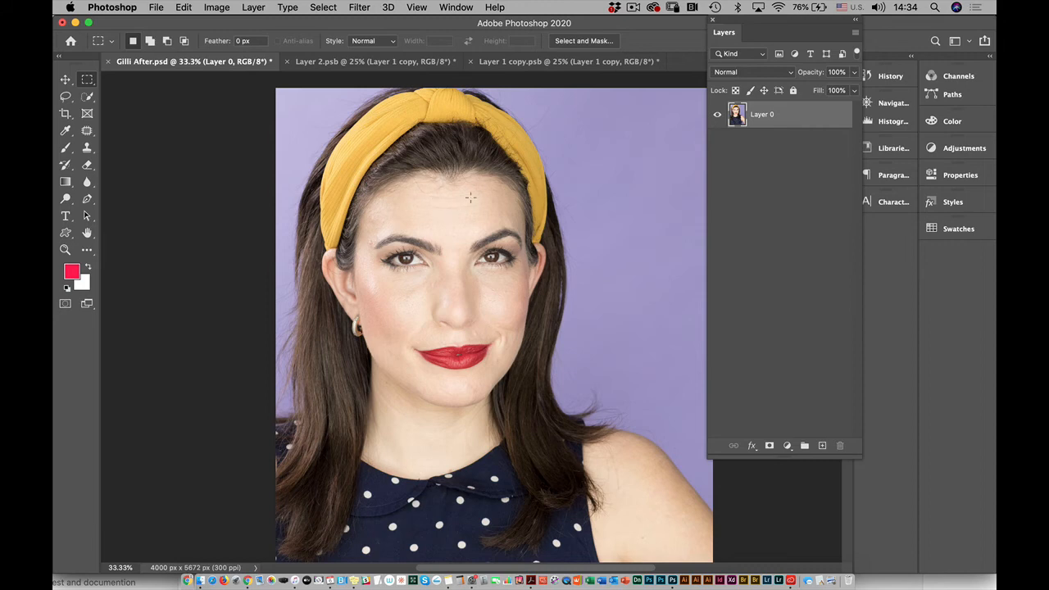
{"action": "key", "text": "super+equal"}
{"action": "key", "text": "super+equal"}
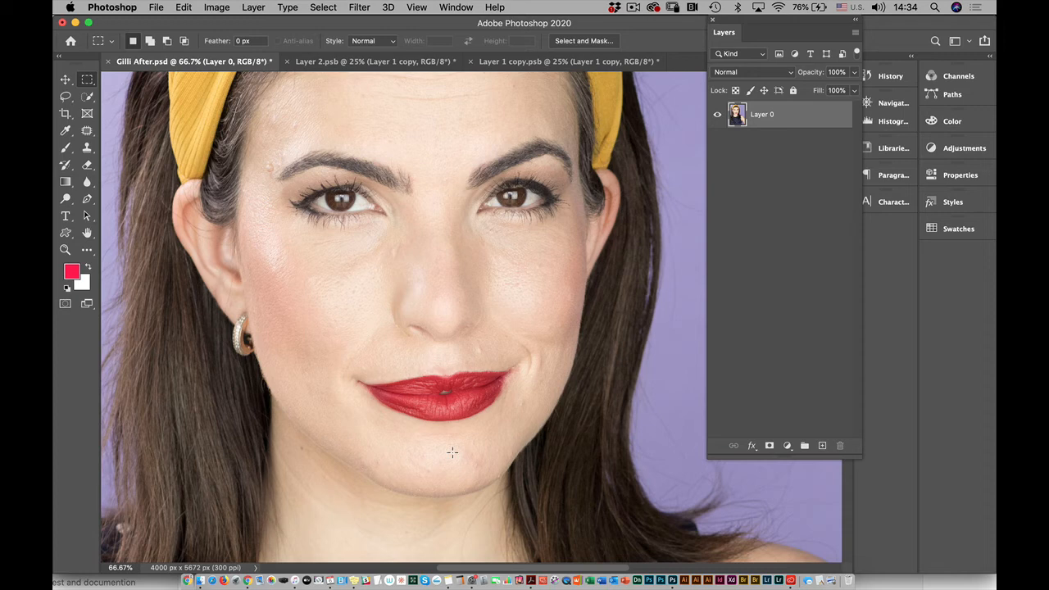
{"action": "left_click", "coordinate": [856, 33]}
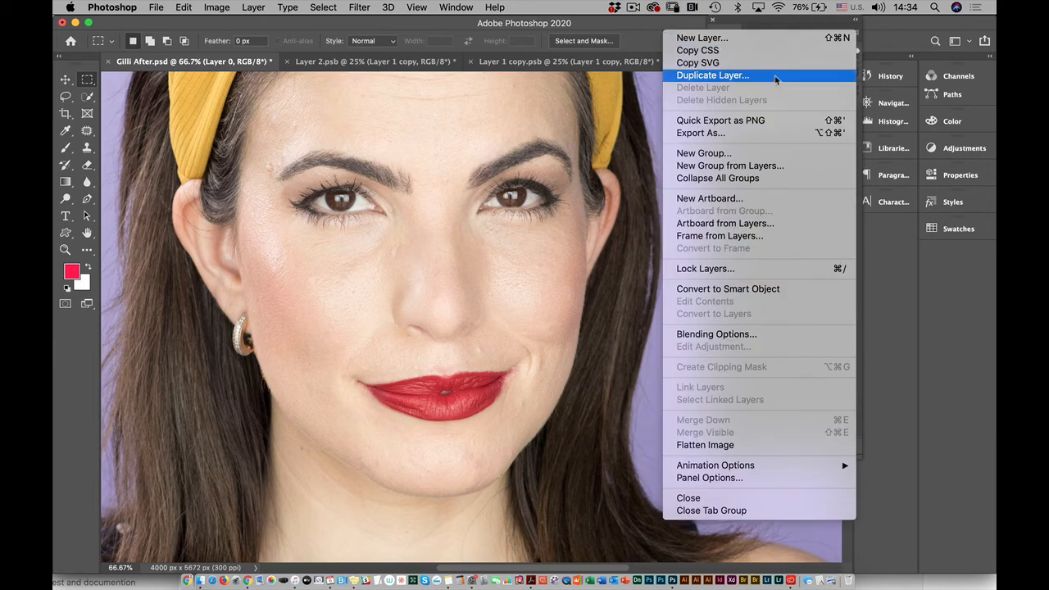
{"action": "left_click", "coordinate": [777, 78]}
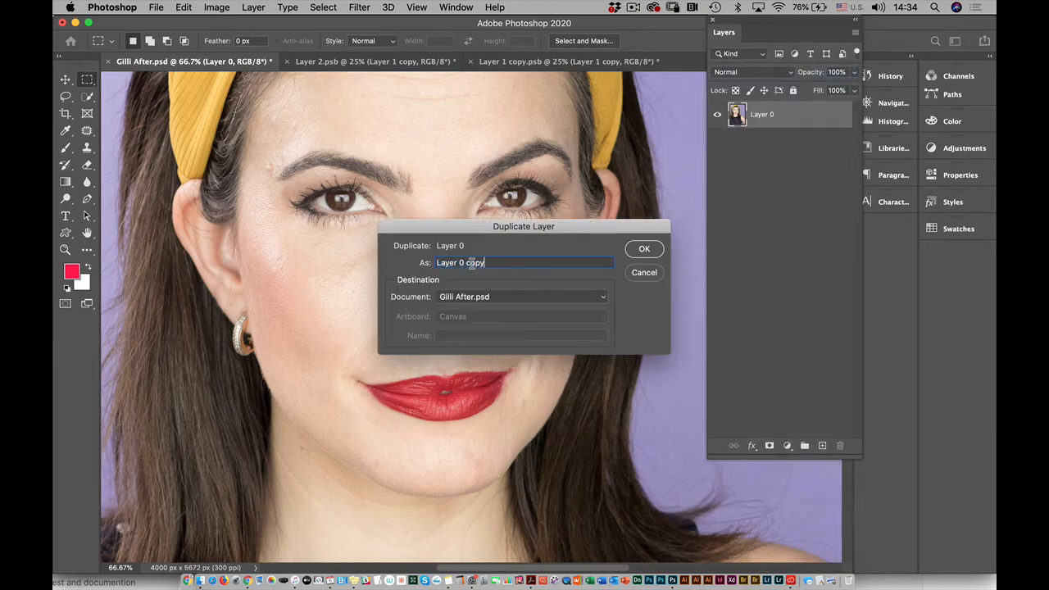
{"action": "type", "text": "Retocuh"}
{"action": "key", "text": "Return"}
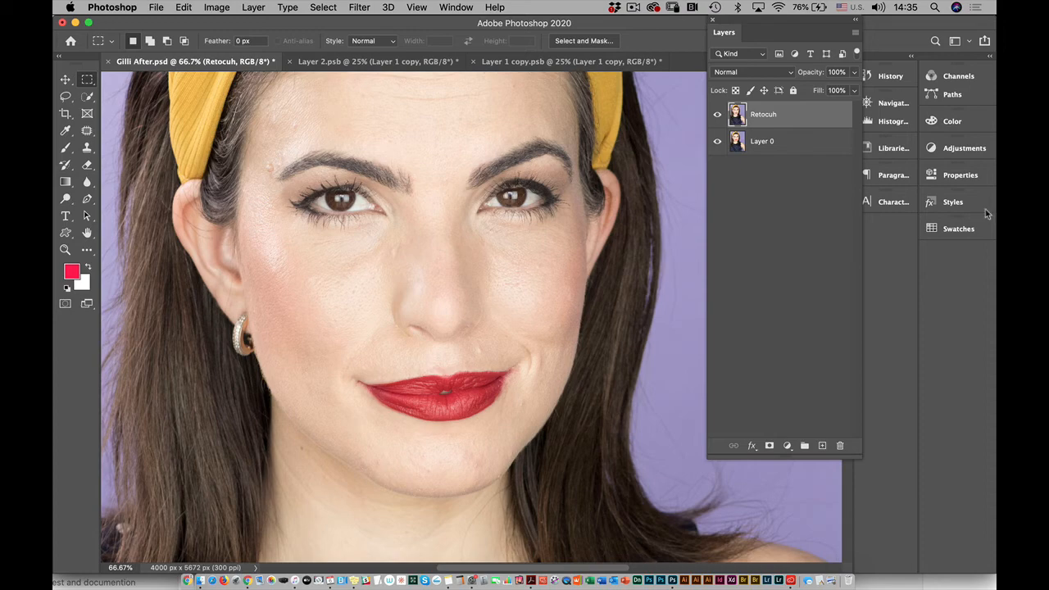
Add an empty layer named "Healing Spot and brush" above the duplicate and move the layer list clear of the portrait.
{"action": "left_click", "coordinate": [855, 32]}
{"action": "left_click", "coordinate": [808, 36]}
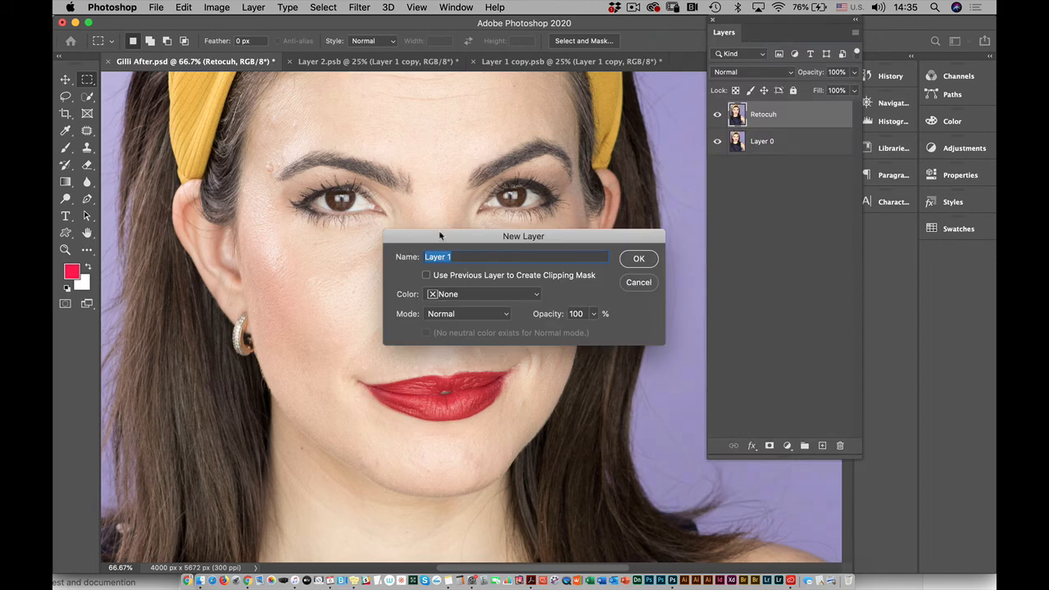
{"action": "type", "text": "Healing Spot and brush"}
{"action": "key", "text": "Return"}
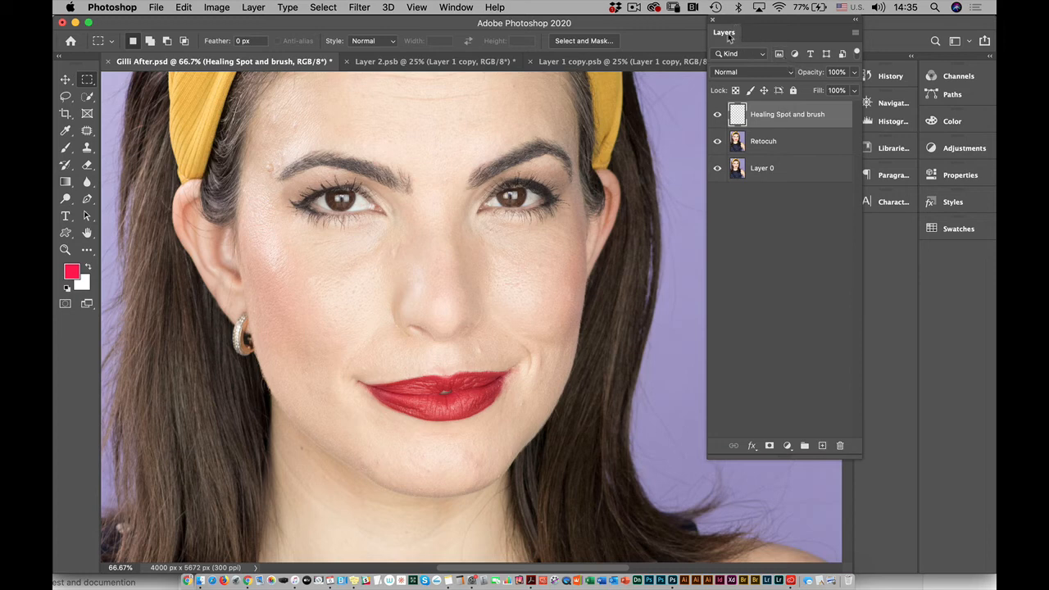
{"action": "left_click_drag", "start_coordinate": [731, 37], "coordinate": [788, 53]}
Spot-heal blemishes above the lip, at the temple and on the earring-side cheek with the Spot Healing Brush in Lighten mode.
{"action": "left_click", "coordinate": [87, 130]}
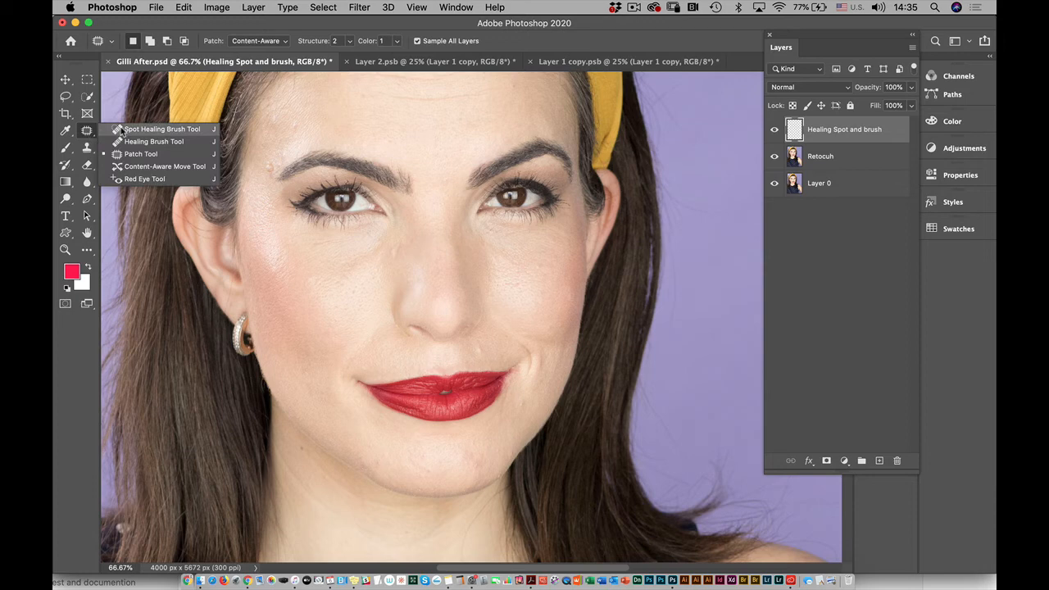
{"action": "left_click", "coordinate": [120, 131]}
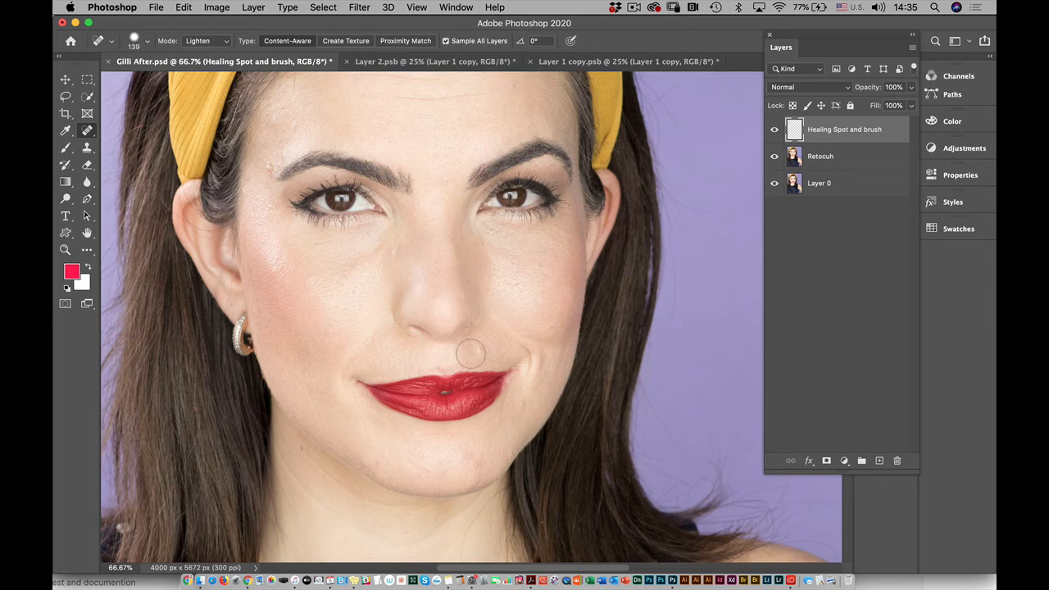
{"action": "left_click_drag", "start_coordinate": [478, 352], "coordinate": [482, 361]}
{"action": "left_click", "coordinate": [482, 343]}
{"action": "left_click", "coordinate": [459, 352]}
{"action": "left_click", "coordinate": [267, 168]}
{"action": "left_click", "coordinate": [267, 169]}
{"action": "left_click", "coordinate": [296, 236]}
{"action": "left_click", "coordinate": [295, 237]}
{"action": "left_click", "coordinate": [285, 235]}
{"action": "left_click", "coordinate": [347, 268]}
{"action": "left_click", "coordinate": [351, 292]}
Set the Spot Healing Brush mode to Normal and heal spots on the earring-side cheekbone and beside the nose bridge.
{"action": "left_click", "coordinate": [209, 43]}
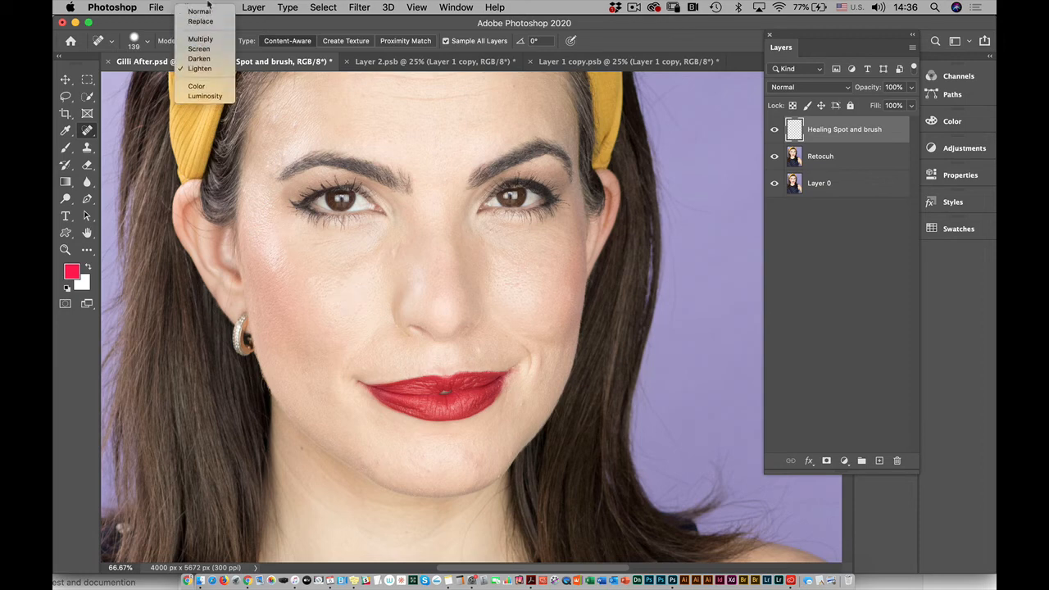
{"action": "left_click", "coordinate": [209, 11]}
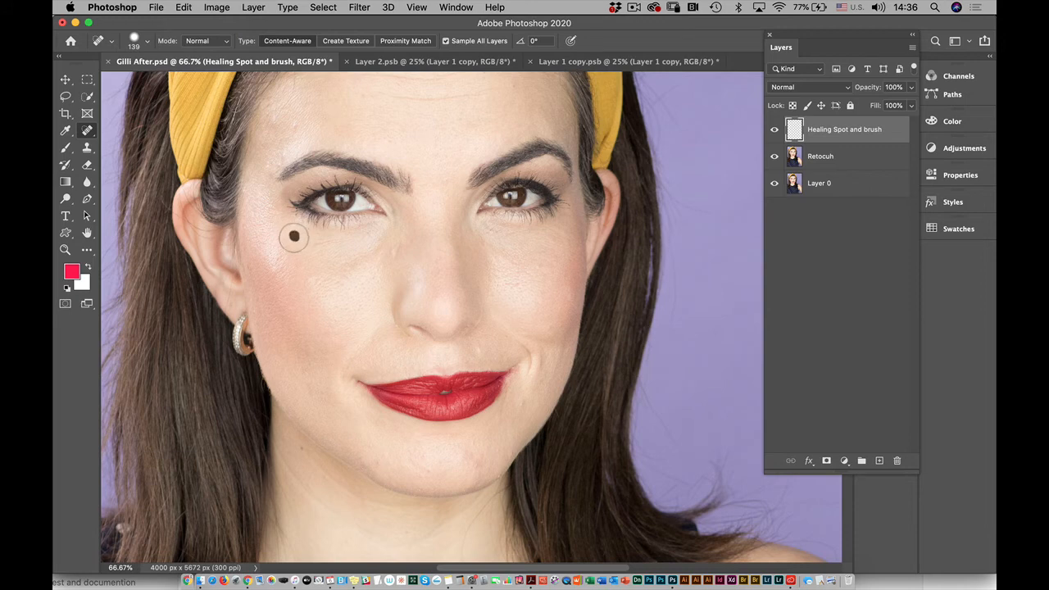
{"action": "left_click", "coordinate": [298, 237]}
{"action": "left_click", "coordinate": [278, 262]}
{"action": "left_click", "coordinate": [395, 253]}
{"action": "left_click", "coordinate": [395, 246]}
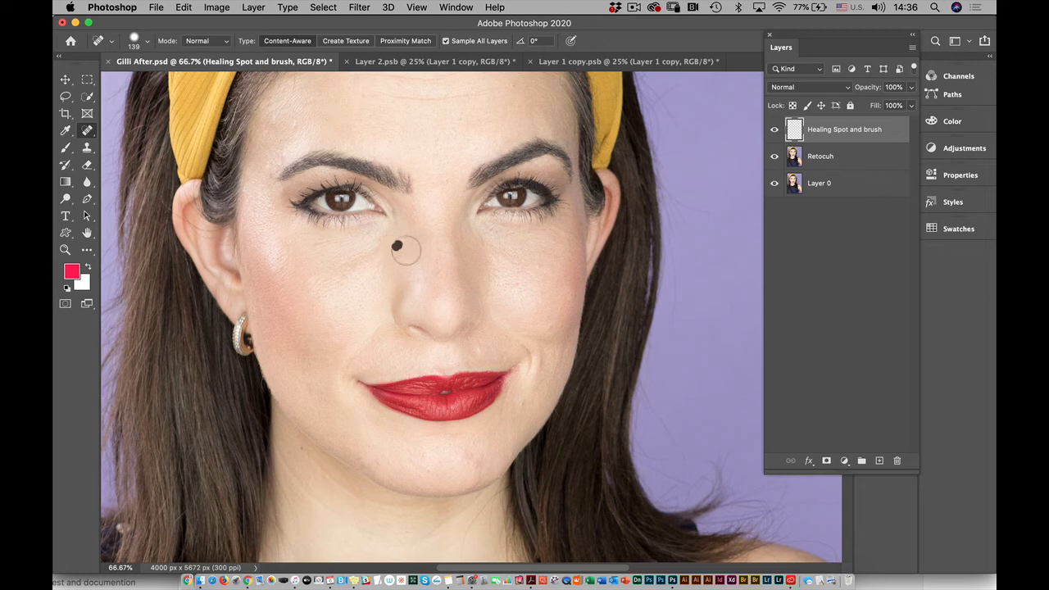
Spot-heal blemishes on the nose, opposite cheek, chin and earring-side jaw, enlarging the brush to 175 partway.
{"action": "left_click", "coordinate": [465, 276]}
{"action": "left_click", "coordinate": [505, 279]}
{"action": "left_click", "coordinate": [537, 265]}
{"action": "left_click", "coordinate": [468, 458]}
{"action": "left_click", "coordinate": [471, 459]}
{"action": "key", "text": "bracketright"}
{"action": "left_click", "coordinate": [380, 464]}
{"action": "left_click", "coordinate": [306, 385]}
{"action": "left_click", "coordinate": [288, 387]}
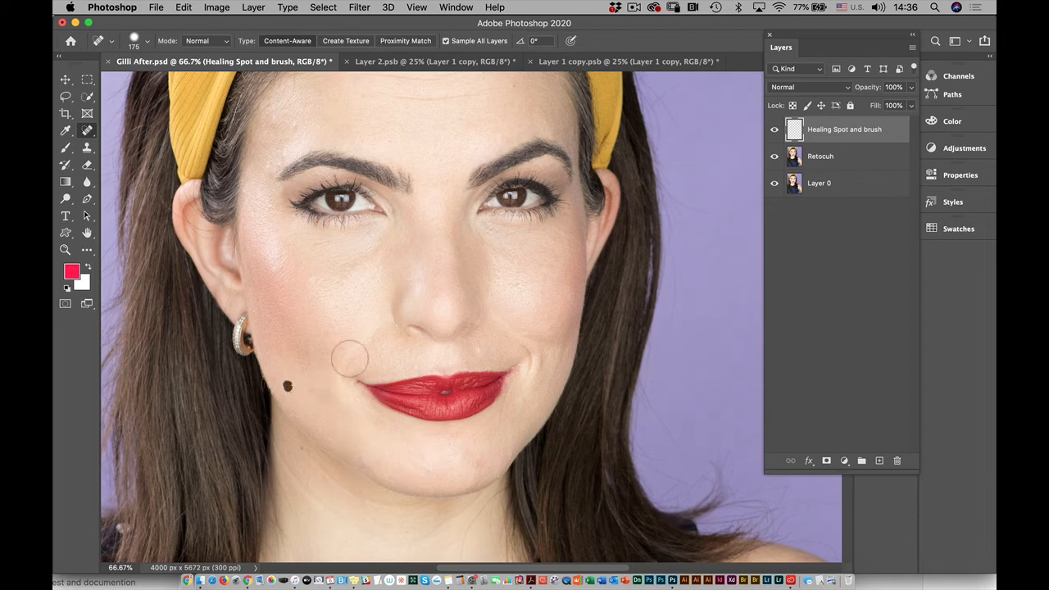
Spot-heal remaining marks around the mouth and on both cheeks, and inspect the healing layer alone by temporarily hiding the portrait layers.
{"action": "left_click", "coordinate": [396, 350]}
{"action": "left_click", "coordinate": [480, 351]}
{"action": "left_click", "coordinate": [482, 345]}
{"action": "left_click", "coordinate": [540, 355]}
{"action": "left_click", "coordinate": [514, 294]}
{"action": "left_click", "coordinate": [378, 276]}
{"action": "left_click", "coordinate": [322, 282]}
{"action": "left_click", "coordinate": [363, 254]}
{"action": "left_click", "coordinate": [508, 294]}
{"action": "left_click", "coordinate": [774, 184]}
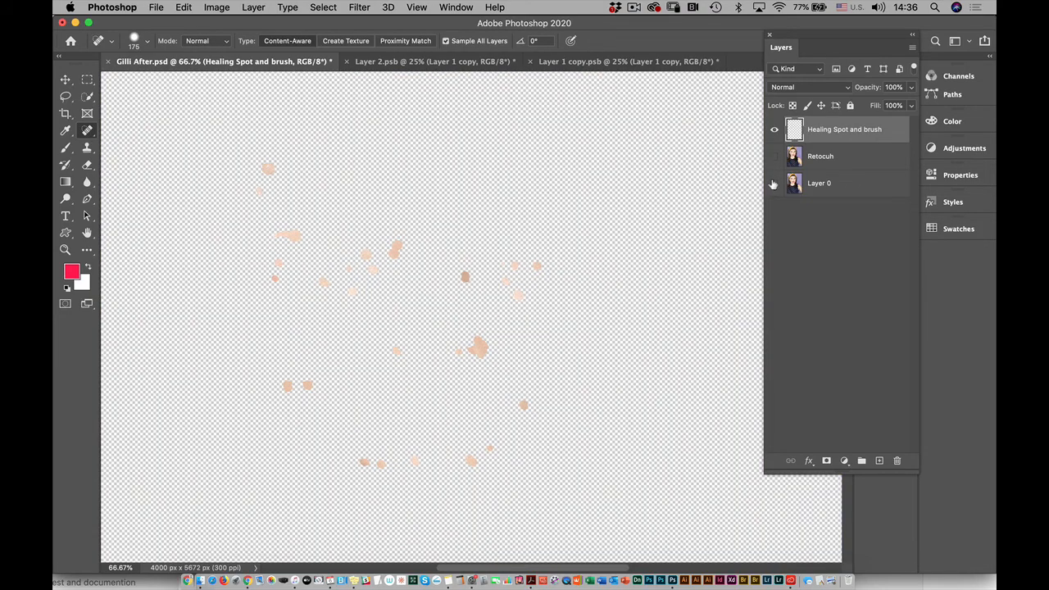
{"action": "left_click", "coordinate": [774, 184]}
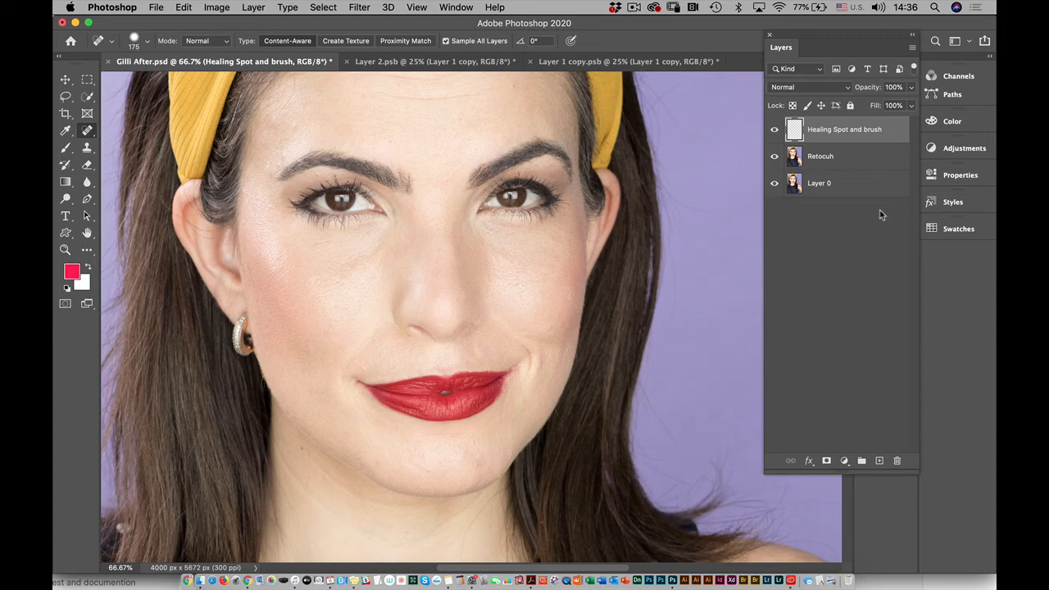
Add an empty layer named "Healing brush" above the spot healing layer.
{"action": "left_click", "coordinate": [913, 48]}
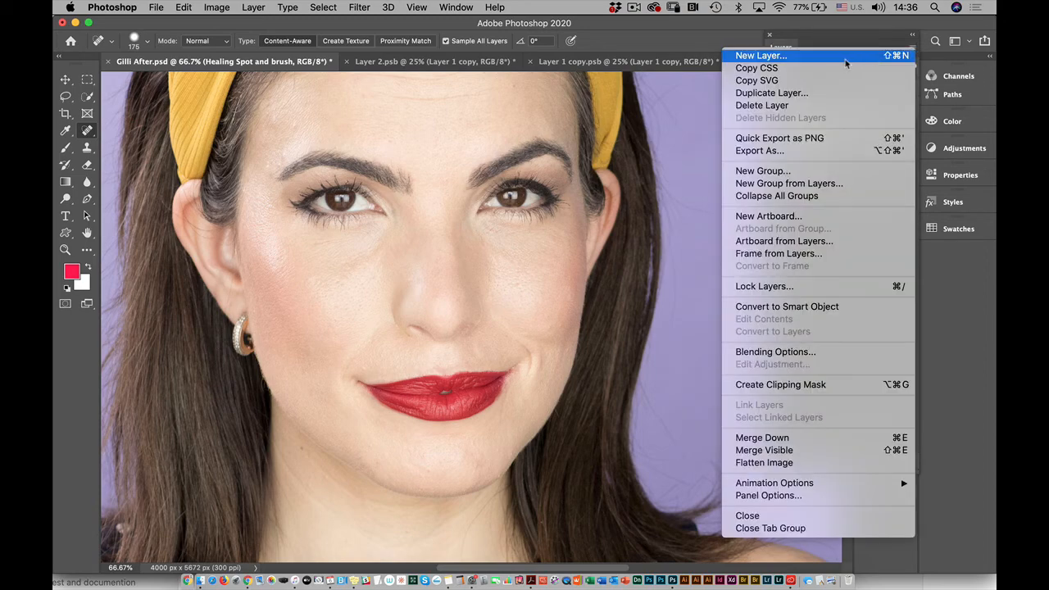
{"action": "key", "text": "Return"}
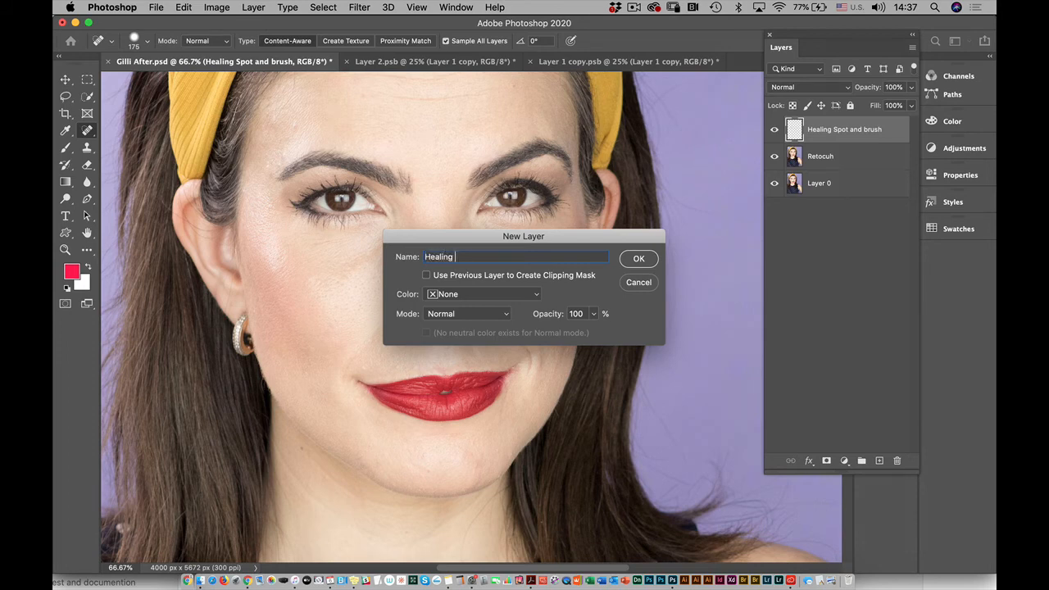
{"action": "type", "text": "Healing brush"}
{"action": "key", "text": "Return"}
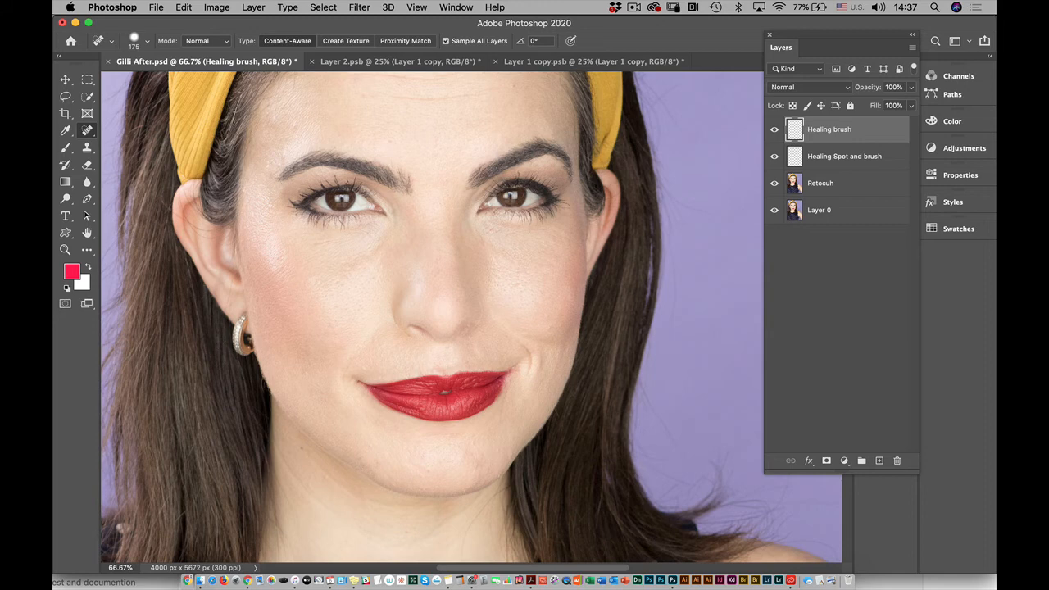
Choose the Healing Brush tool, set it to sample All Layers and turn on Aligned.
{"action": "left_click", "coordinate": [88, 135]}
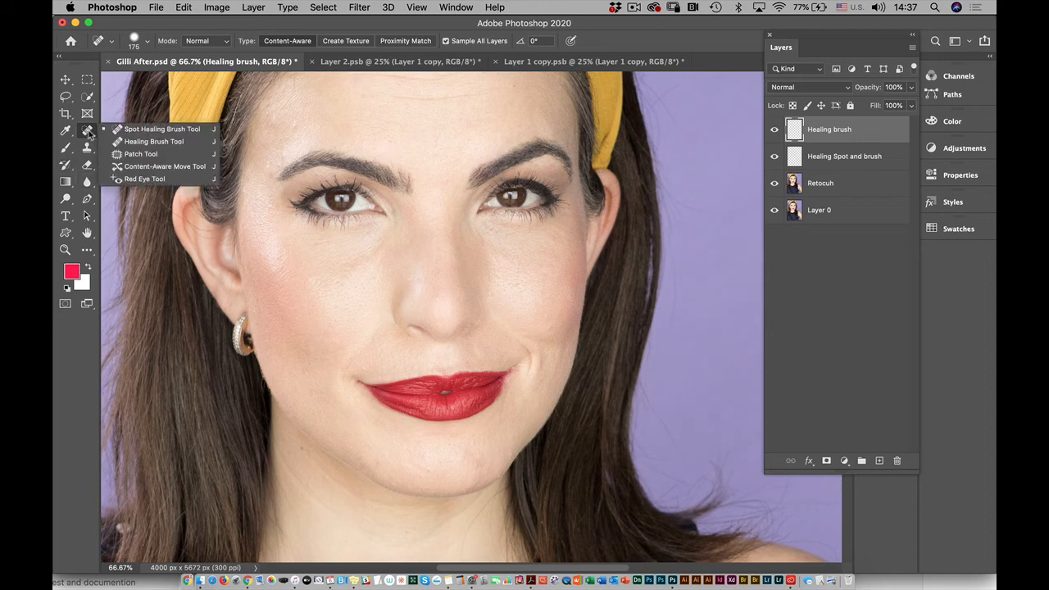
{"action": "left_click", "coordinate": [111, 130]}
{"action": "left_click", "coordinate": [87, 134]}
{"action": "left_click", "coordinate": [114, 143]}
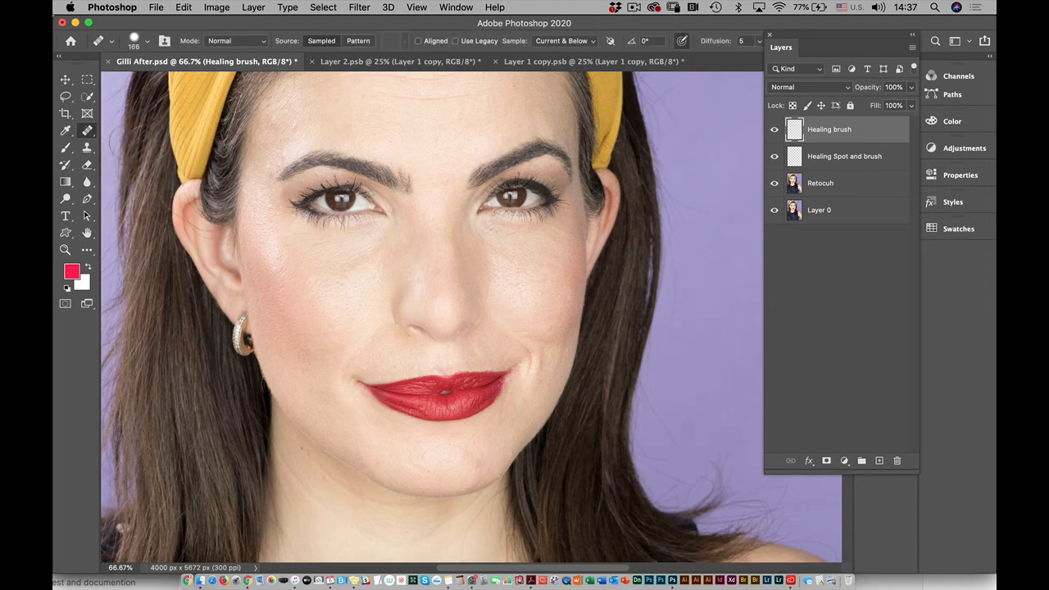
{"action": "left_click", "coordinate": [559, 42]}
{"action": "left_click", "coordinate": [580, 52]}
{"action": "left_click", "coordinate": [419, 42]}
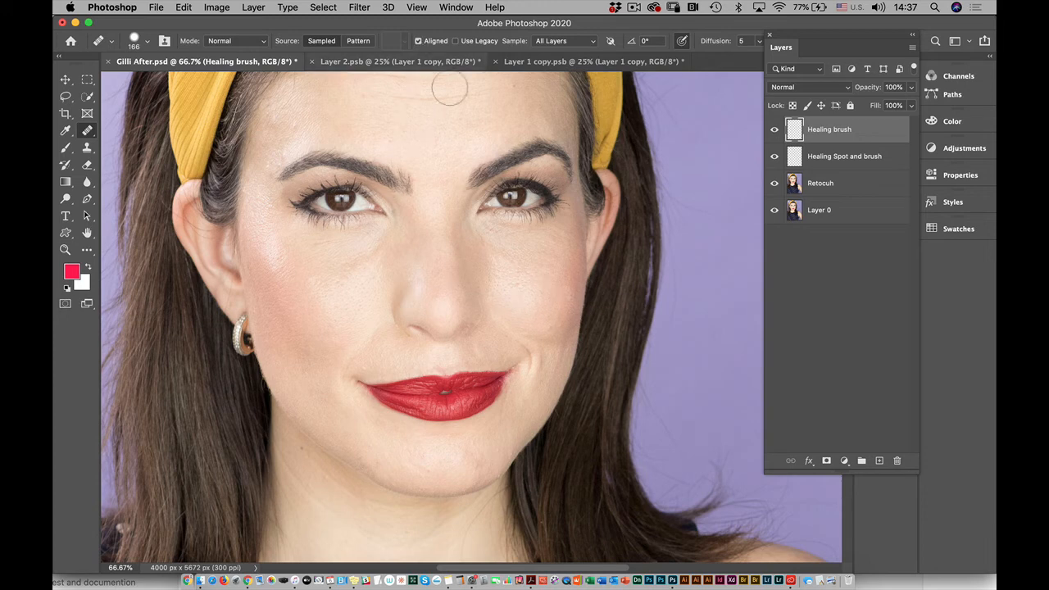
Heal the skin beneath the earring-side eye using clean skin sampled from the cheeks.
{"action": "left_click", "coordinate": [517, 323], "text": "alt"}
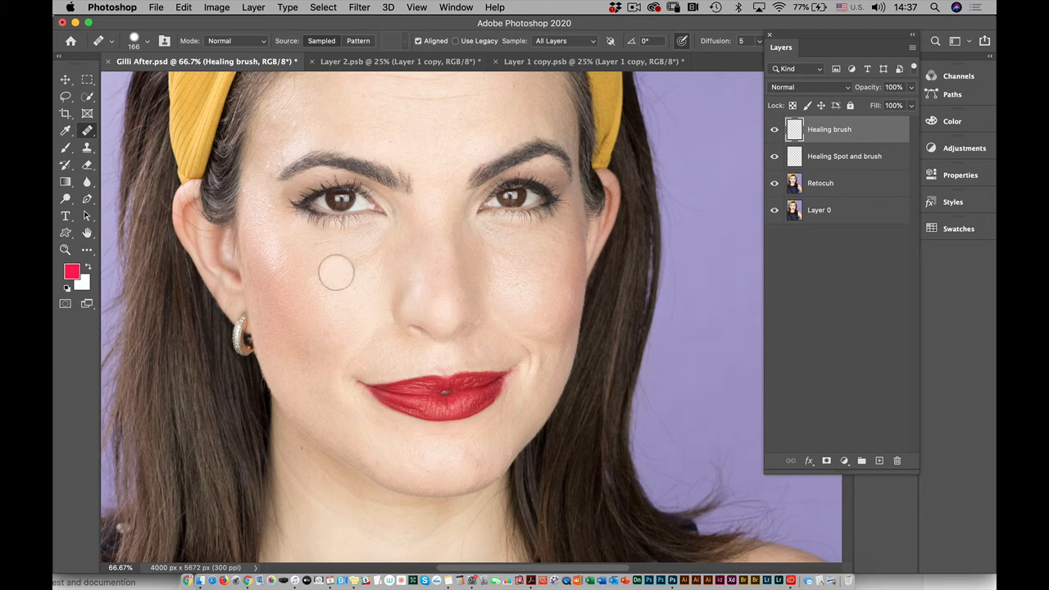
{"action": "mouse_move", "coordinate": [333, 270]}
{"action": "left_mouse_down"}
{"action": "mouse_move", "coordinate": [348, 264]}
{"action": "mouse_move", "coordinate": [300, 264]}
{"action": "mouse_move", "coordinate": [317, 251]}
{"action": "mouse_move", "coordinate": [304, 265]}
{"action": "mouse_move", "coordinate": [323, 298]}
{"action": "mouse_move", "coordinate": [307, 284]}
{"action": "mouse_move", "coordinate": [330, 274]}
{"action": "left_mouse_up"}
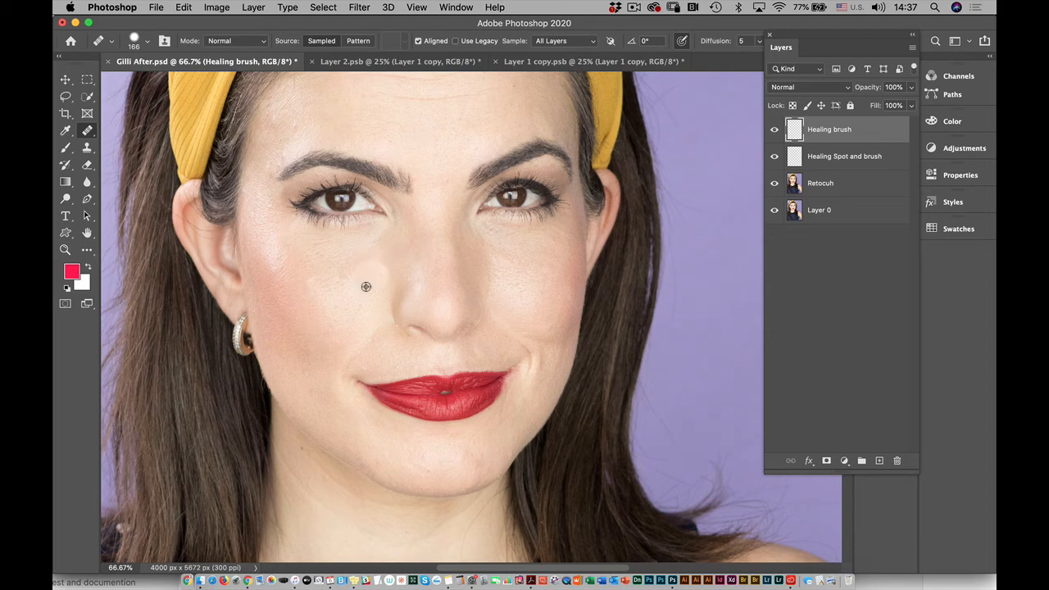
{"action": "left_click", "coordinate": [365, 287], "text": "alt"}
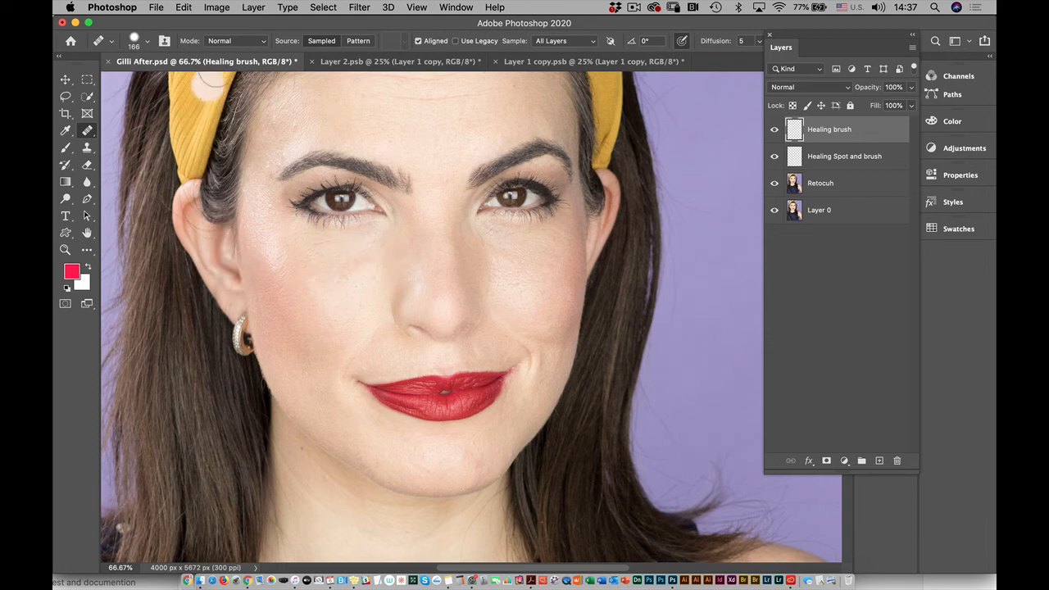
Set the Healing Brush mode to Lighten and heal the opposite cheek and under-eye area from nearby sampled skin.
{"action": "left_click", "coordinate": [233, 43]}
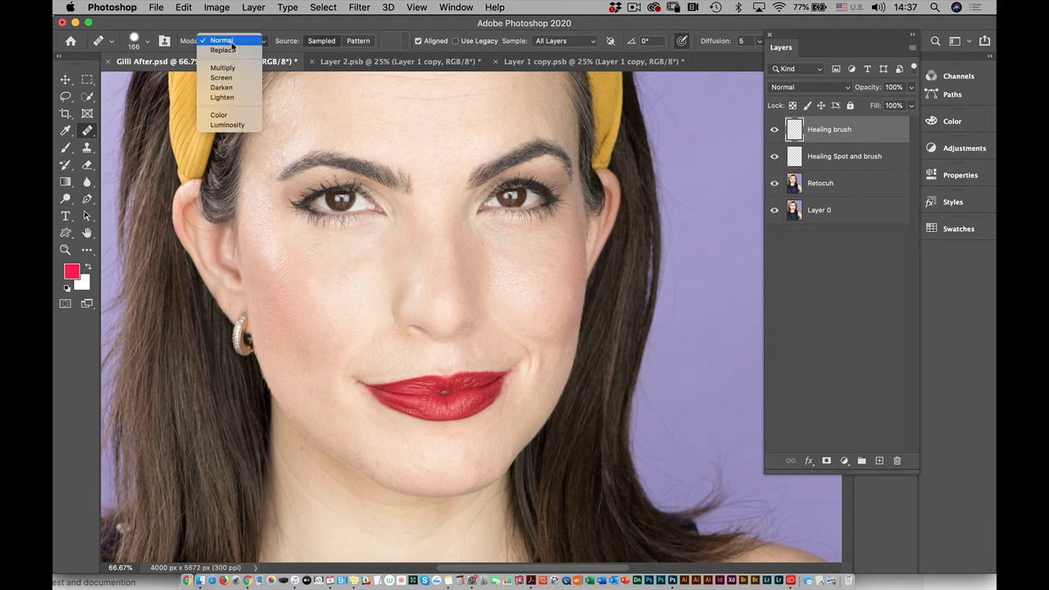
{"action": "left_click", "coordinate": [221, 97]}
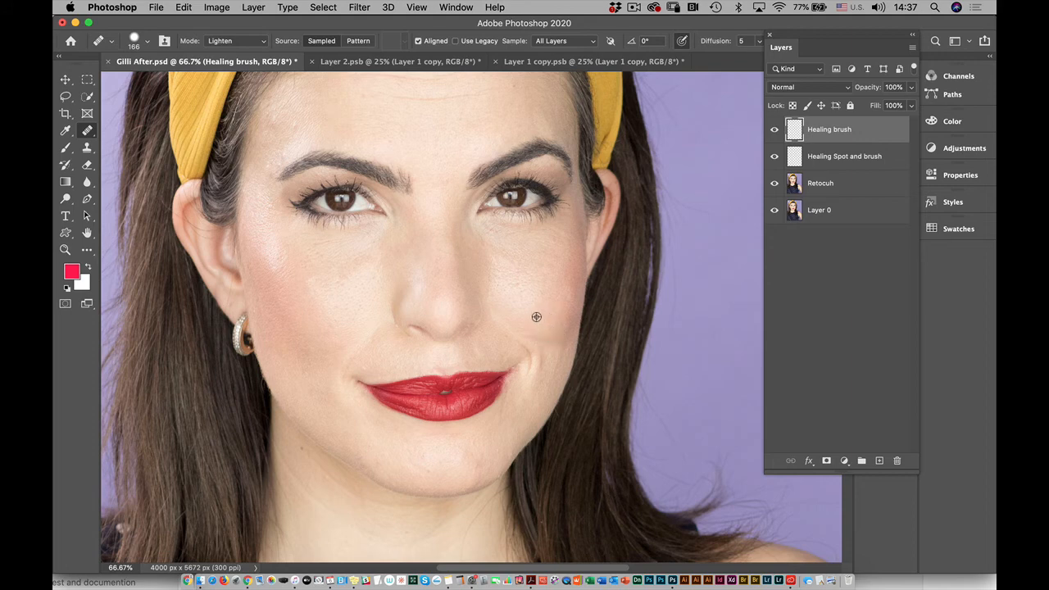
{"action": "left_click", "coordinate": [536, 316], "text": "alt"}
{"action": "left_click_drag", "start_coordinate": [515, 276], "coordinate": [512, 261]}
{"action": "left_click", "coordinate": [521, 282], "text": "alt"}
{"action": "left_click_drag", "start_coordinate": [485, 245], "coordinate": [491, 254]}
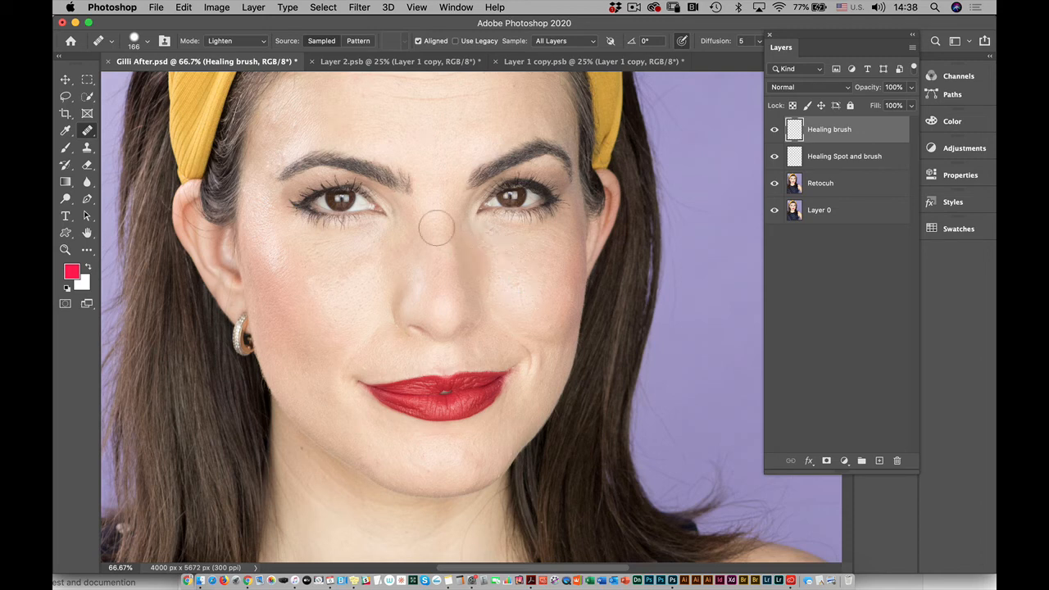
Set the Healing Brush mode to Darken and paint over the side of the nose and the earring-side cheek.
{"action": "left_click", "coordinate": [219, 41]}
{"action": "left_click", "coordinate": [223, 31]}
{"action": "mouse_move", "coordinate": [418, 285]}
{"action": "left_mouse_down"}
{"action": "mouse_move", "coordinate": [328, 344]}
{"action": "mouse_move", "coordinate": [323, 306]}
{"action": "left_mouse_up"}
Set the Healing Brush mode back to Normal and heal the side and bridge of the nose using skin sampled from the nose.
{"action": "left_click", "coordinate": [219, 41]}
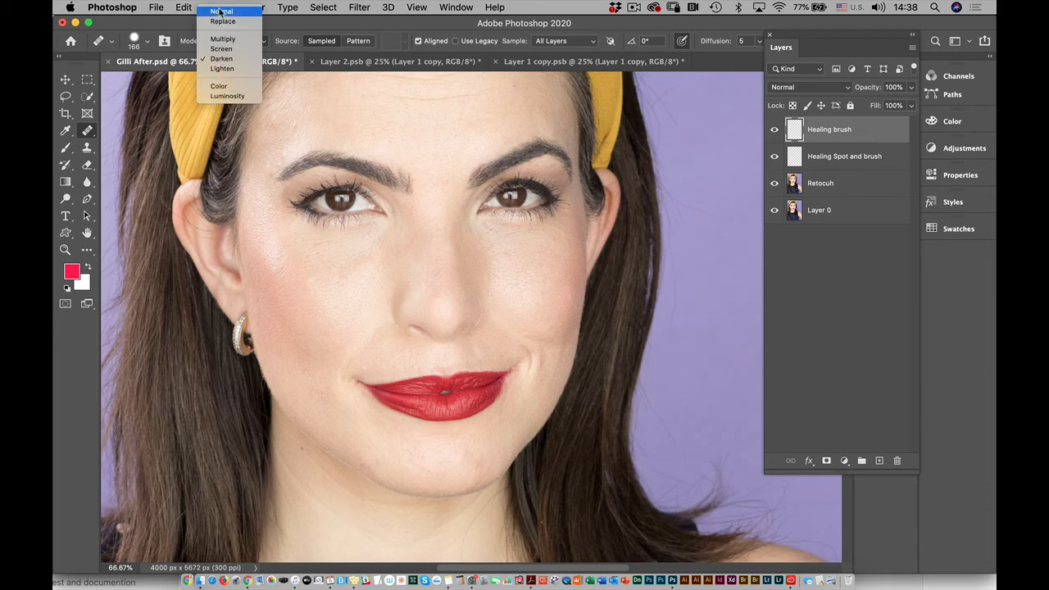
{"action": "left_click", "coordinate": [221, 10]}
{"action": "mouse_move", "coordinate": [419, 285]}
{"action": "left_mouse_down"}
{"action": "mouse_move", "coordinate": [412, 279]}
{"action": "mouse_move", "coordinate": [421, 298]}
{"action": "mouse_move", "coordinate": [419, 284]}
{"action": "mouse_move", "coordinate": [411, 289]}
{"action": "left_mouse_up"}
{"action": "left_click", "coordinate": [442, 284], "text": "alt"}
{"action": "left_click", "coordinate": [442, 289], "text": "alt"}
{"action": "left_click", "coordinate": [444, 276], "text": "alt"}
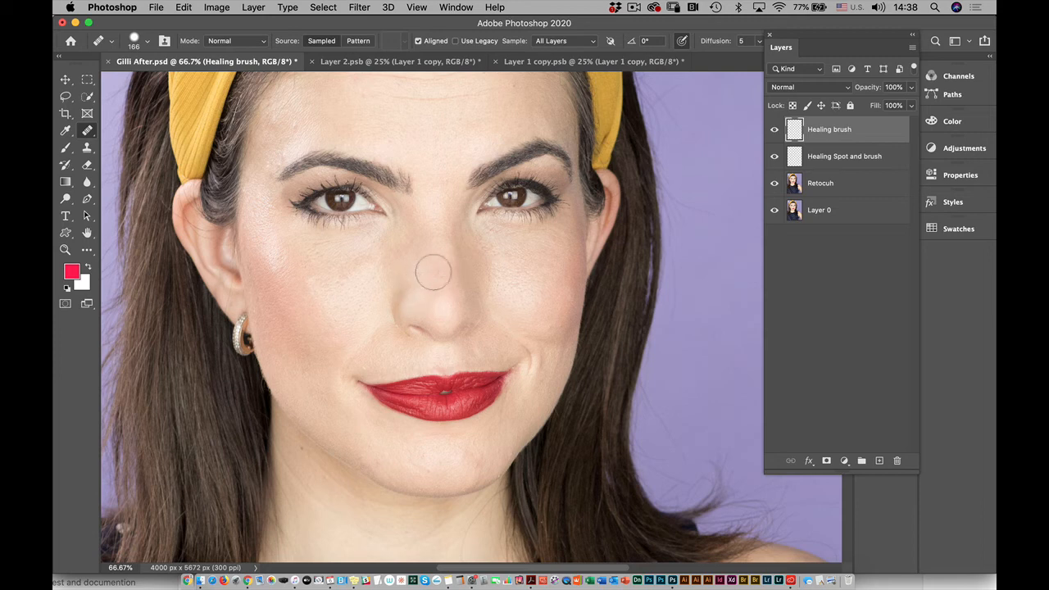
{"action": "left_click", "coordinate": [434, 272], "text": "alt"}
{"action": "mouse_move", "coordinate": [412, 246]}
{"action": "left_mouse_down"}
{"action": "mouse_move", "coordinate": [491, 139]}
{"action": "mouse_move", "coordinate": [417, 234]}
{"action": "left_mouse_up"}
{"action": "left_click", "coordinate": [432, 228], "text": "alt"}
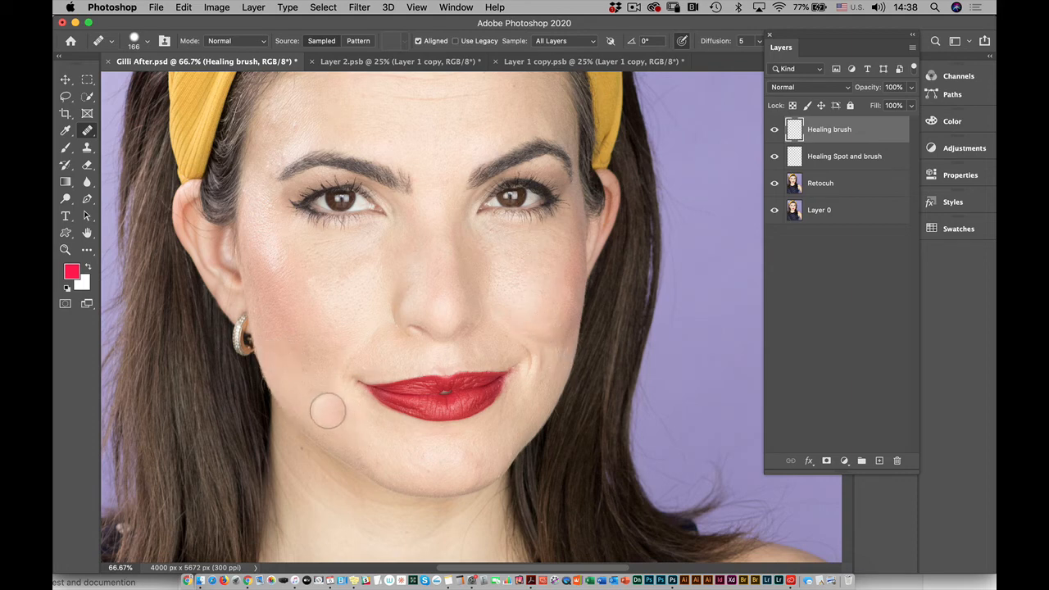
Heal the dark mark on the shoulder beside the hair using nearby sampled skin, and return to the face.
{"action": "left_click_drag", "start_coordinate": [375, 406], "coordinate": [370, 213]}
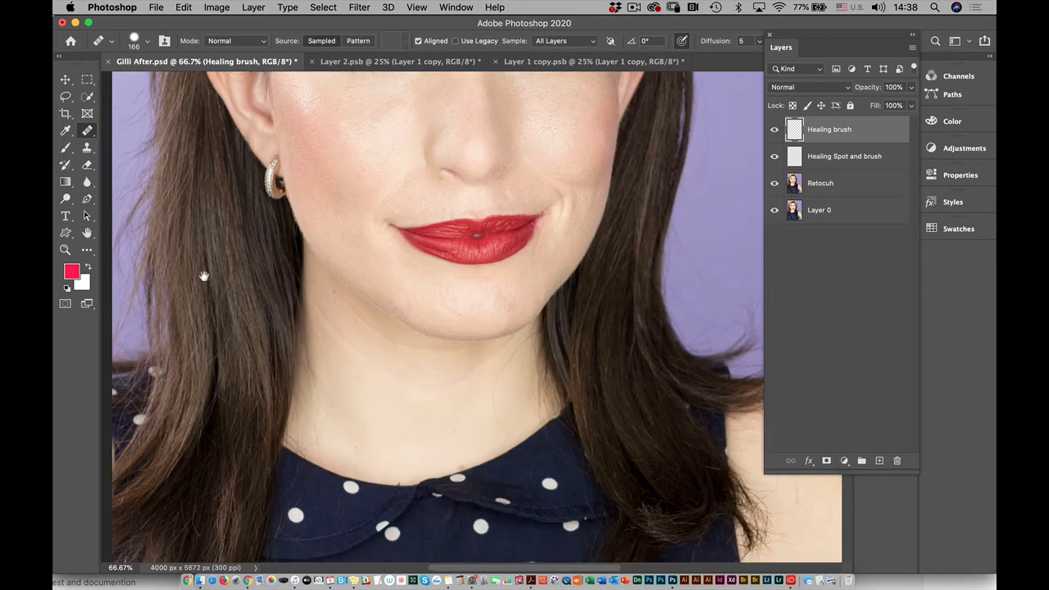
{"action": "left_click_drag", "start_coordinate": [345, 323], "coordinate": [128, 79]}
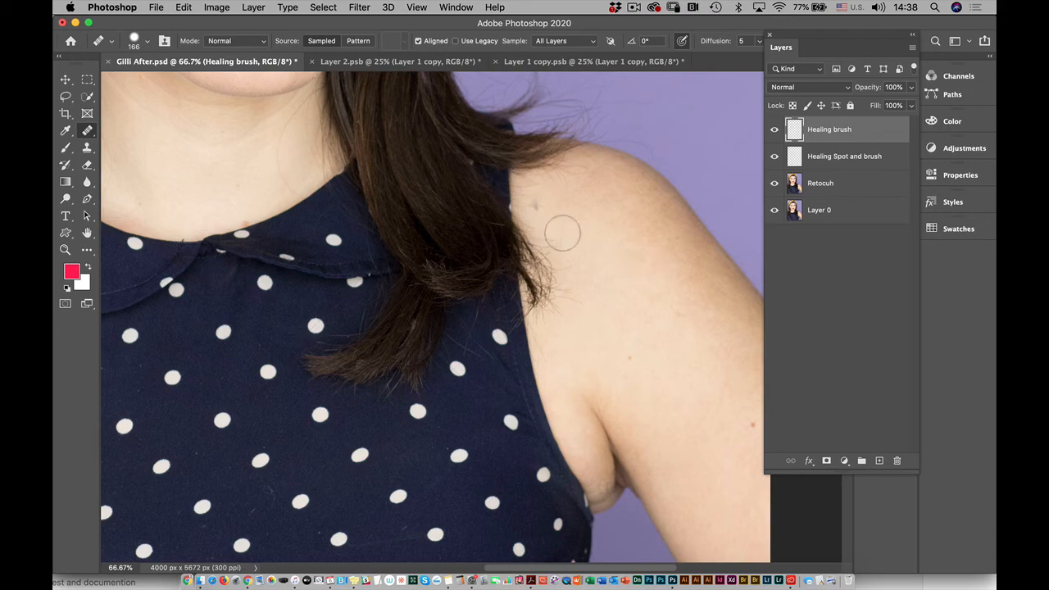
{"action": "left_click", "coordinate": [569, 222], "text": "alt"}
{"action": "left_click", "coordinate": [535, 206]}
{"action": "left_click_drag", "start_coordinate": [548, 334], "coordinate": [717, 478]}
{"action": "left_click_drag", "start_coordinate": [648, 351], "coordinate": [657, 463]}
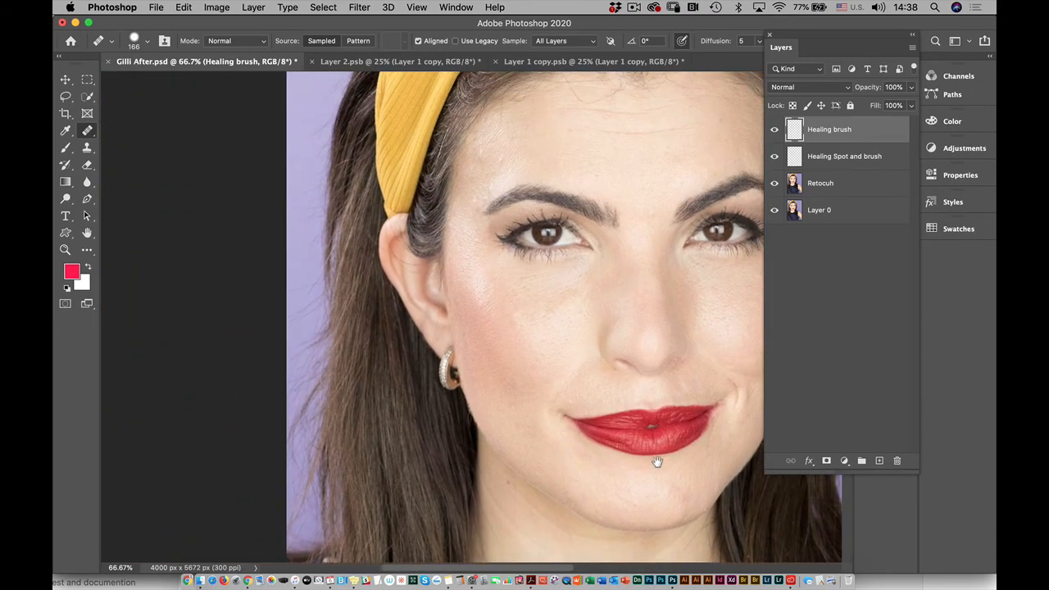
Enlarge the Healing Brush to 200 and heal the forehead lines and stray hairs using skin sampled from the forehead.
{"action": "scroll", "coordinate": [658, 462], "scroll_direction": "up", "scroll_amount": 10}
{"action": "scroll", "coordinate": [609, 363], "scroll_direction": "right", "scroll_amount": 6}
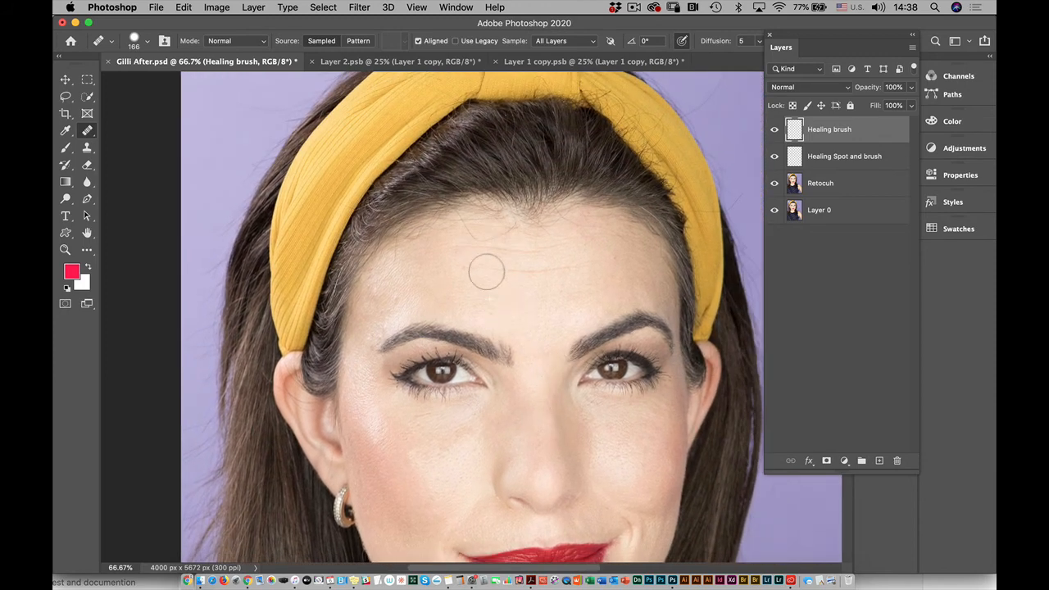
{"action": "left_click_drag", "start_coordinate": [514, 272], "coordinate": [584, 269]}
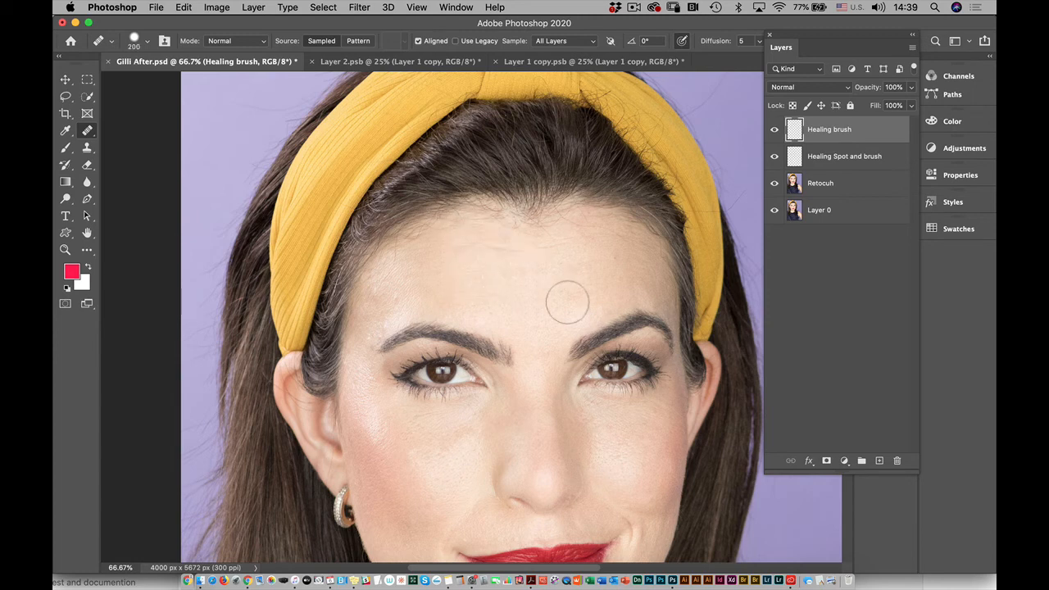
{"action": "left_click", "coordinate": [565, 330], "text": "alt"}
{"action": "left_click", "coordinate": [525, 282], "text": "alt"}
{"action": "mouse_move", "coordinate": [515, 248]}
{"action": "left_mouse_down"}
{"action": "mouse_move", "coordinate": [495, 246]}
{"action": "mouse_move", "coordinate": [487, 289]}
{"action": "mouse_move", "coordinate": [479, 278]}
{"action": "left_mouse_up"}
{"action": "left_click", "coordinate": [496, 260], "text": "alt"}
{"action": "left_click", "coordinate": [491, 246]}
{"action": "left_click", "coordinate": [517, 268], "text": "alt"}
{"action": "left_click", "coordinate": [531, 298], "text": "alt"}
{"action": "left_click", "coordinate": [466, 275], "text": "alt"}
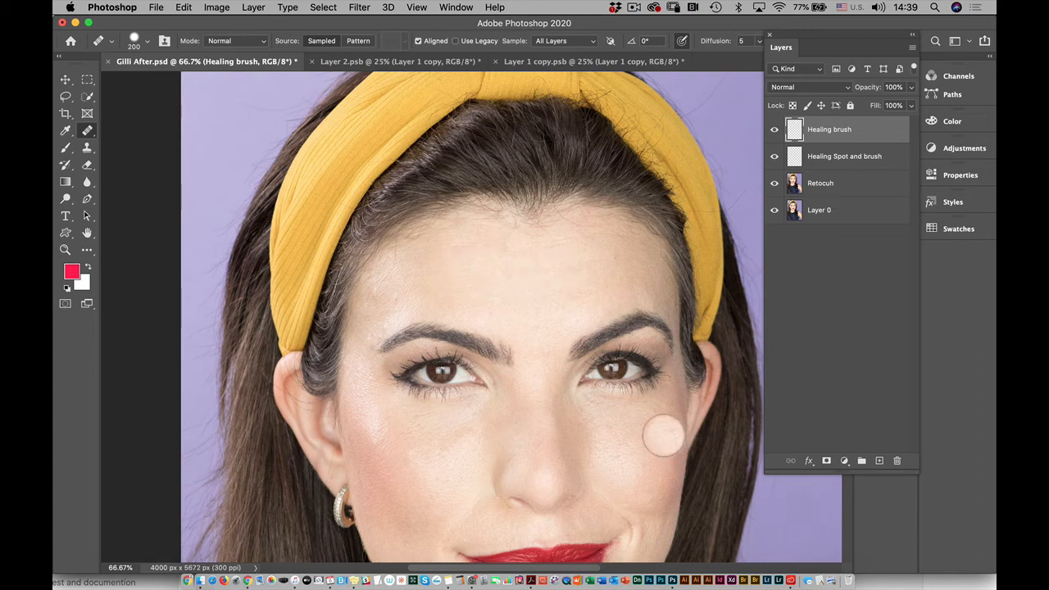
{"action": "key", "text": "super+minus"}
{"action": "key", "text": "super+minus"}
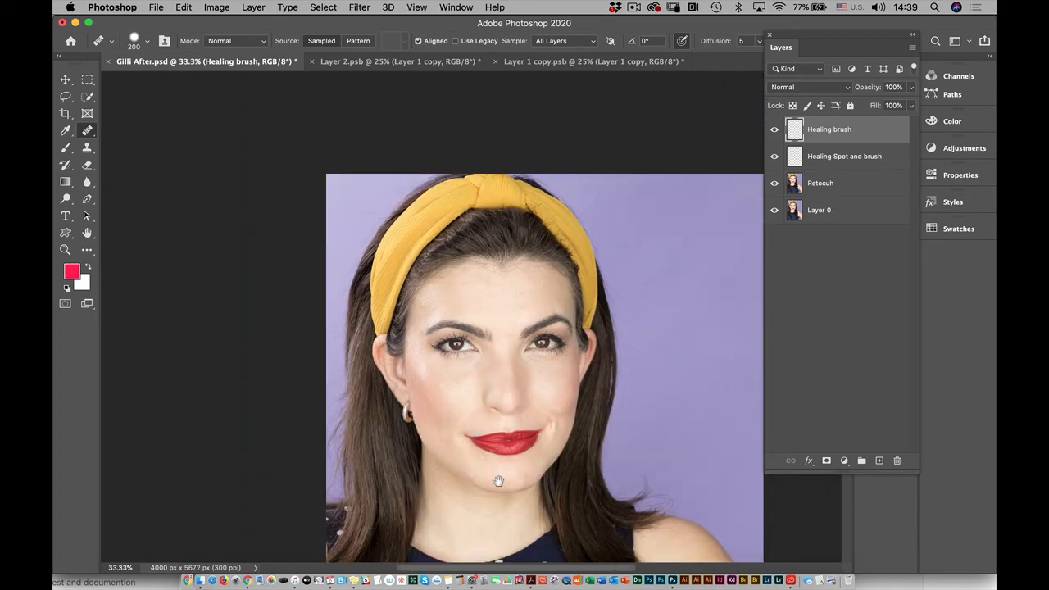
{"action": "left_click_drag", "start_coordinate": [475, 464], "coordinate": [434, 199]}
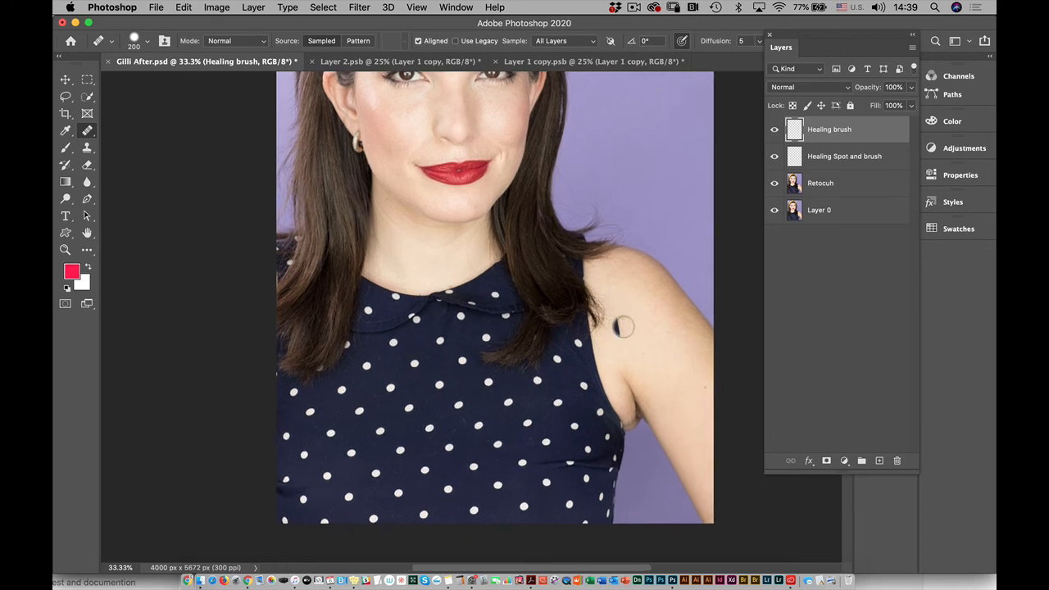
{"action": "key", "text": "super+z"}
{"action": "left_click", "coordinate": [671, 391]}
Select the Retocuh, Healing Spot and brush, and Healing brush layers together and convert them for smart filters.
{"action": "left_click", "coordinate": [867, 192]}
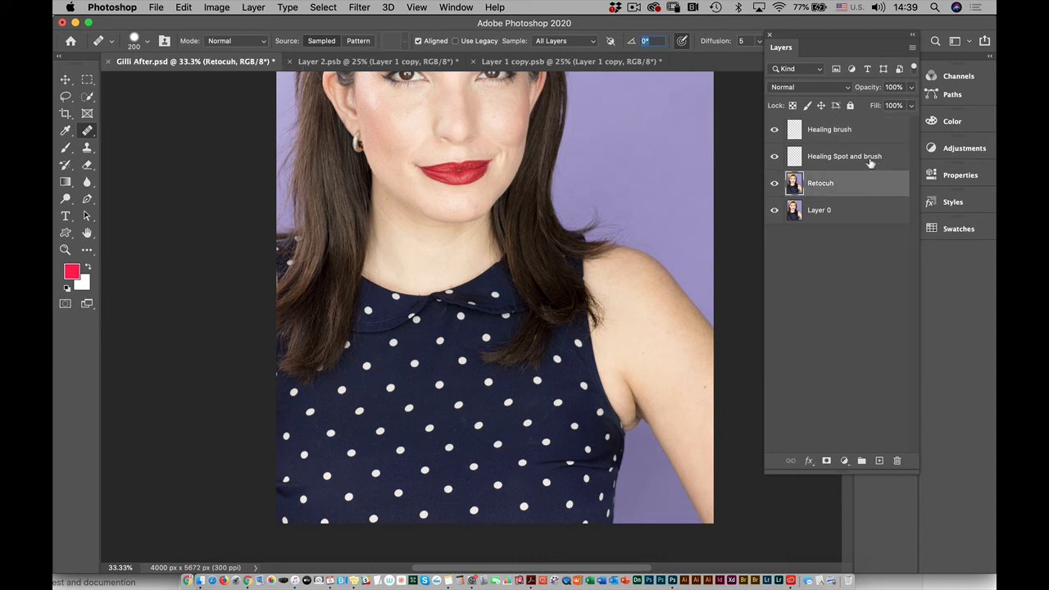
{"action": "left_click", "coordinate": [871, 165]}
{"action": "left_click", "coordinate": [860, 186]}
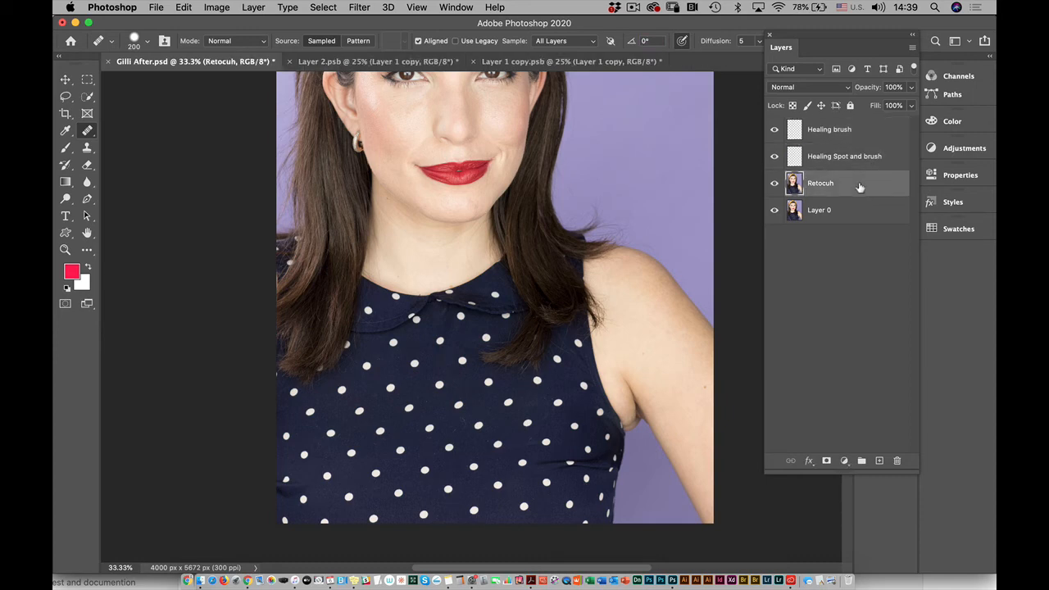
{"action": "left_click", "coordinate": [857, 165]}
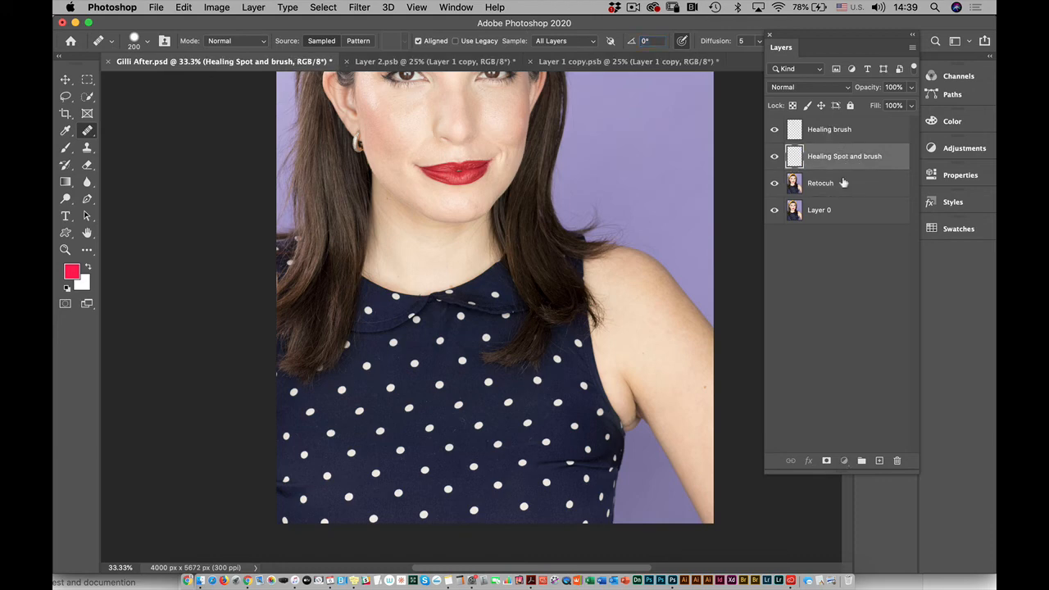
{"action": "left_click", "coordinate": [845, 184]}
{"action": "left_click", "coordinate": [846, 155], "text": "shift"}
{"action": "left_click", "coordinate": [835, 131], "text": "shift"}
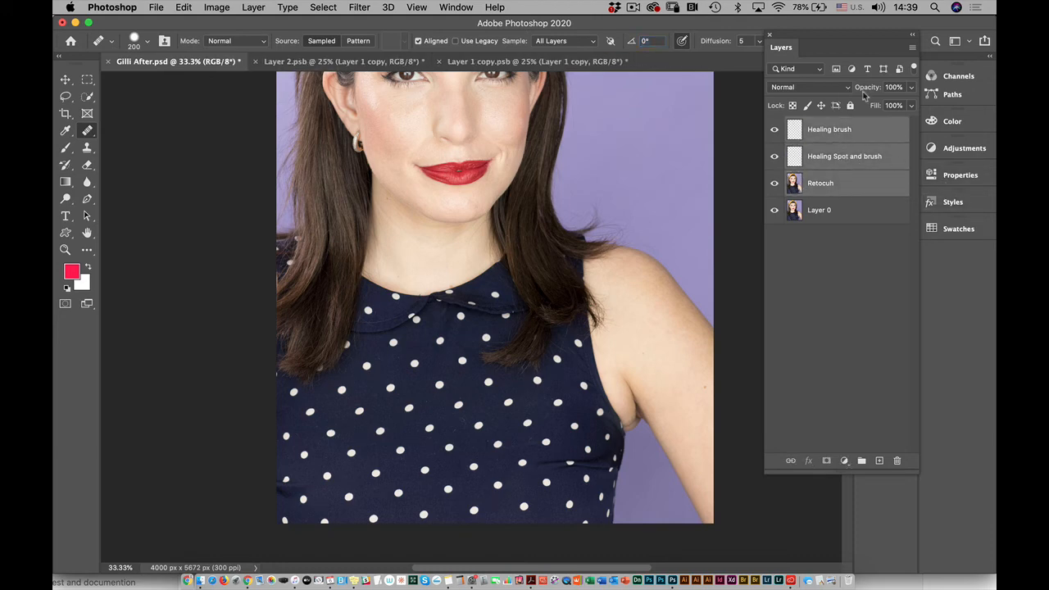
{"action": "left_click", "coordinate": [361, 8]}
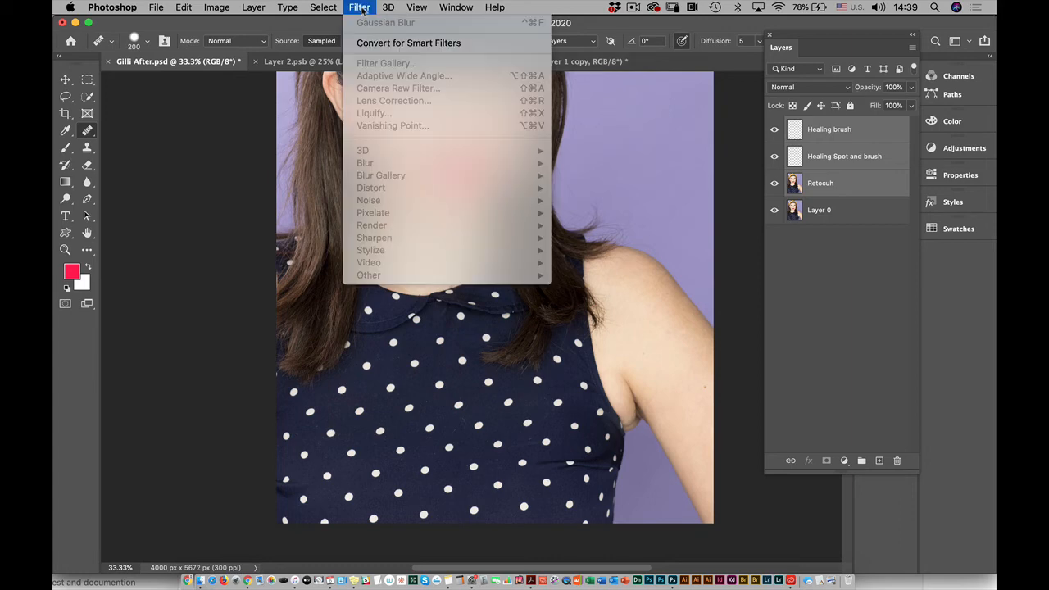
{"action": "left_click", "coordinate": [385, 43]}
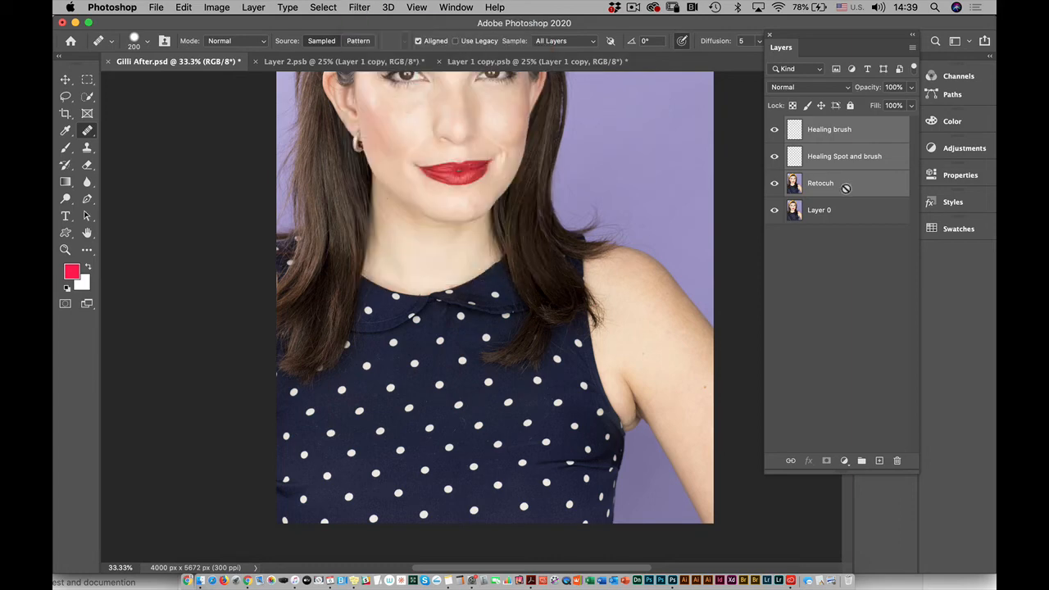
Rename the combined smart object layer as retocuh1.
{"action": "double_click", "coordinate": [841, 131]}
{"action": "type", "text": "r"}
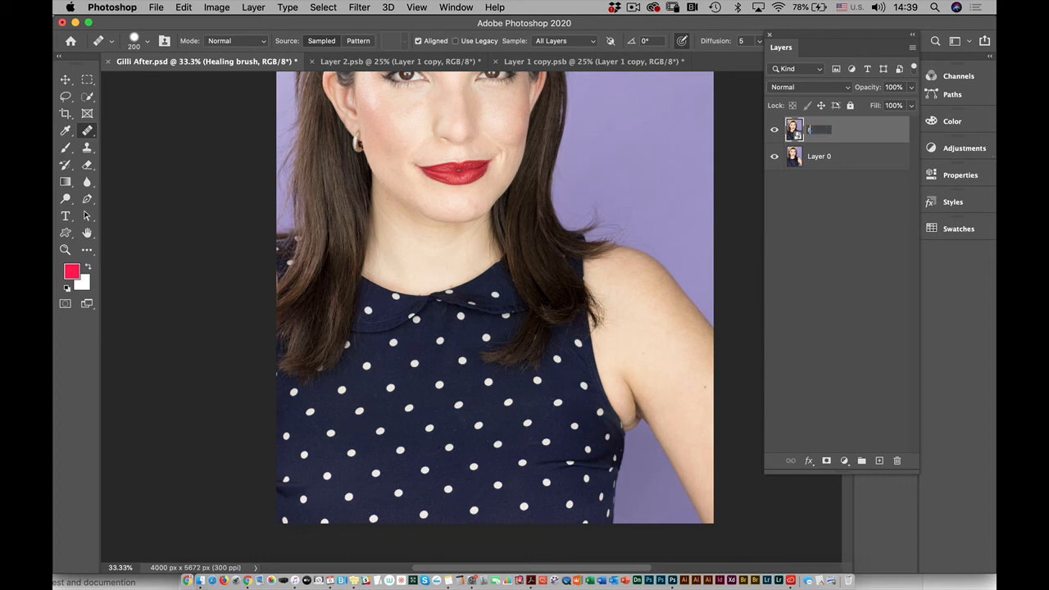
{"action": "type", "text": "etocuh1"}
{"action": "key", "text": "Return"}
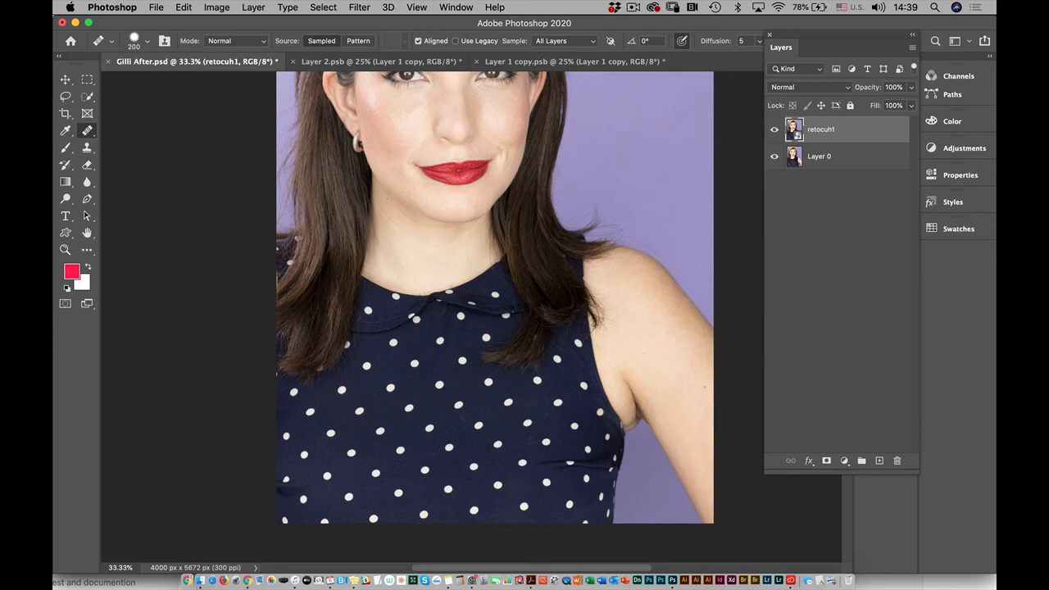
{"action": "left_click", "coordinate": [359, 7]}
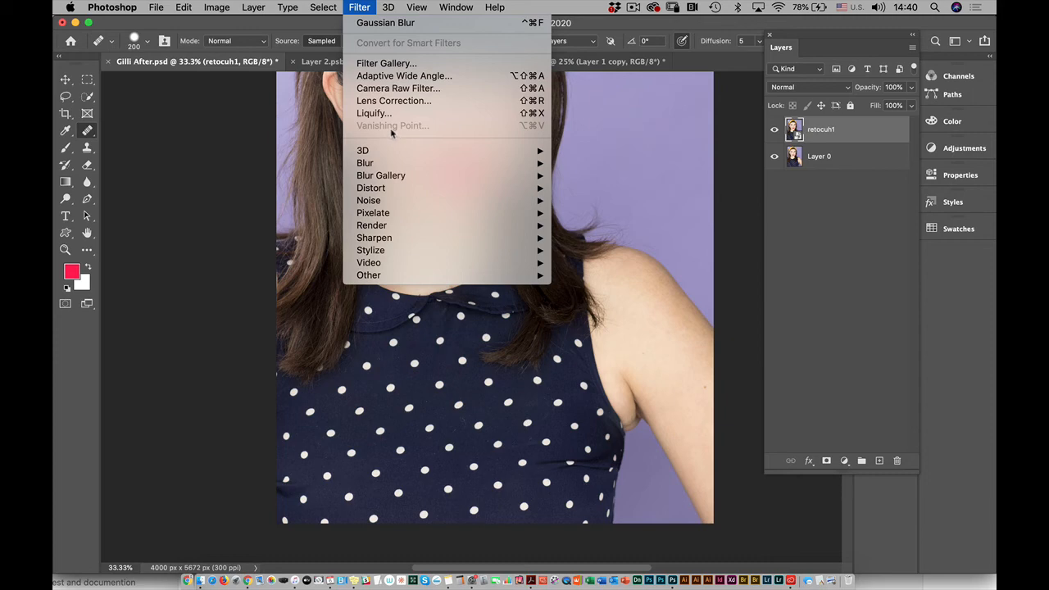
{"action": "mouse_move", "coordinate": [417, 239]}
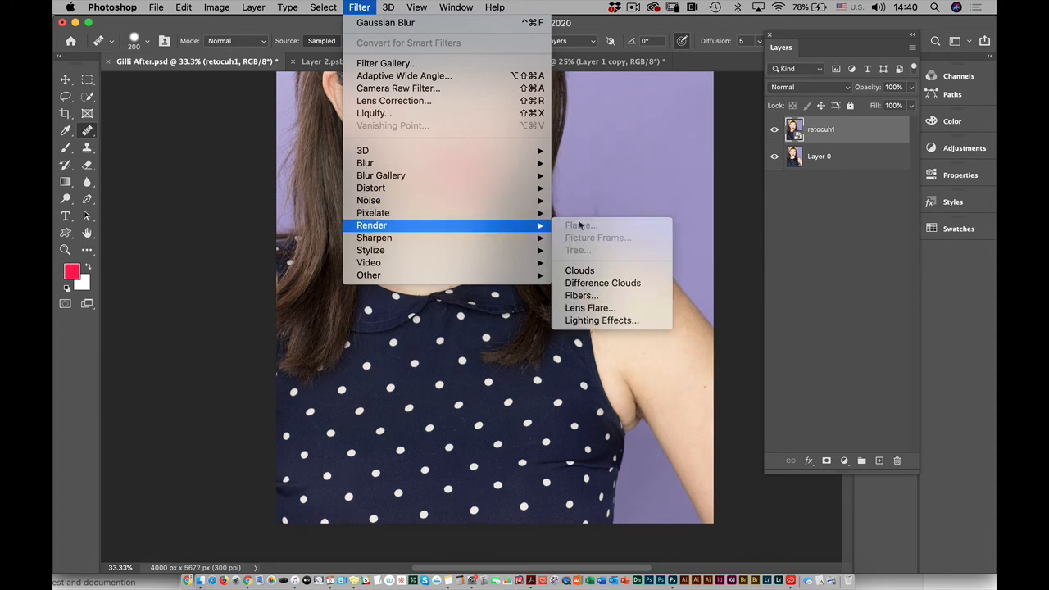
{"action": "left_click", "coordinate": [603, 146]}
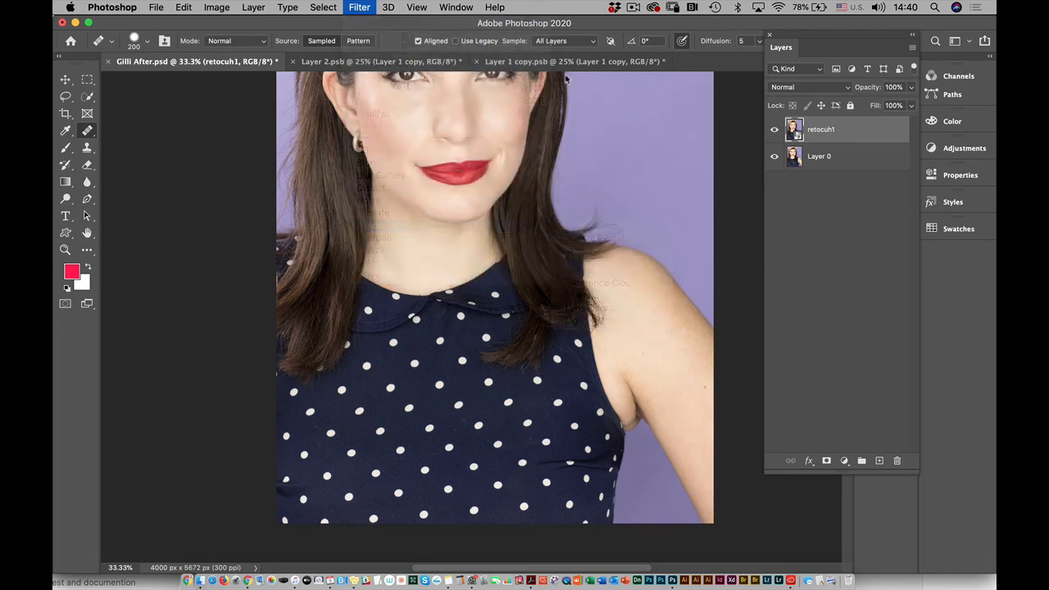
Open the Liquify filter for the retocuh1 layer.
{"action": "left_click", "coordinate": [357, 8]}
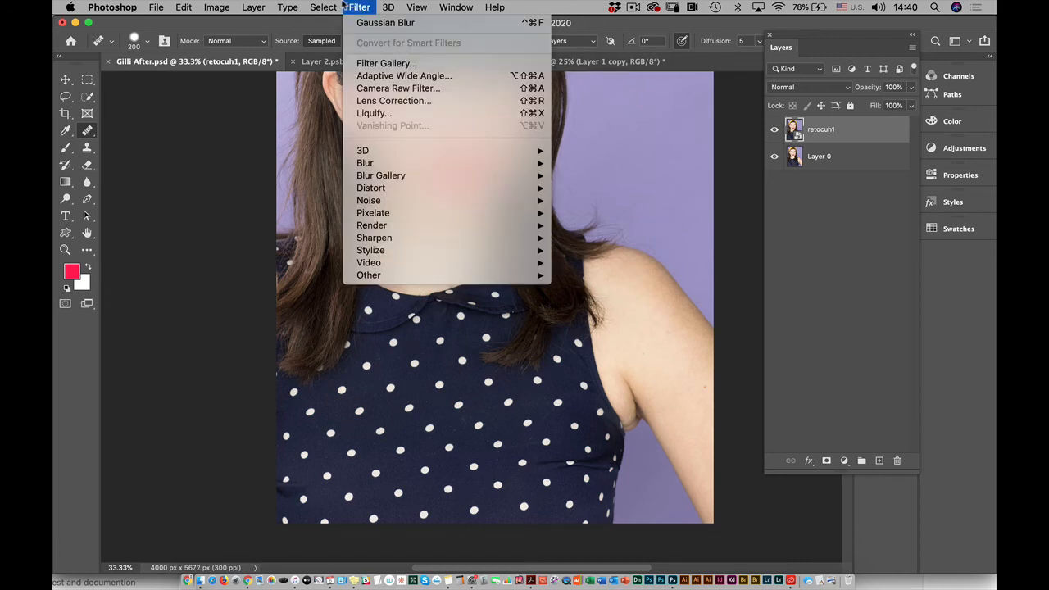
{"action": "left_click", "coordinate": [373, 113]}
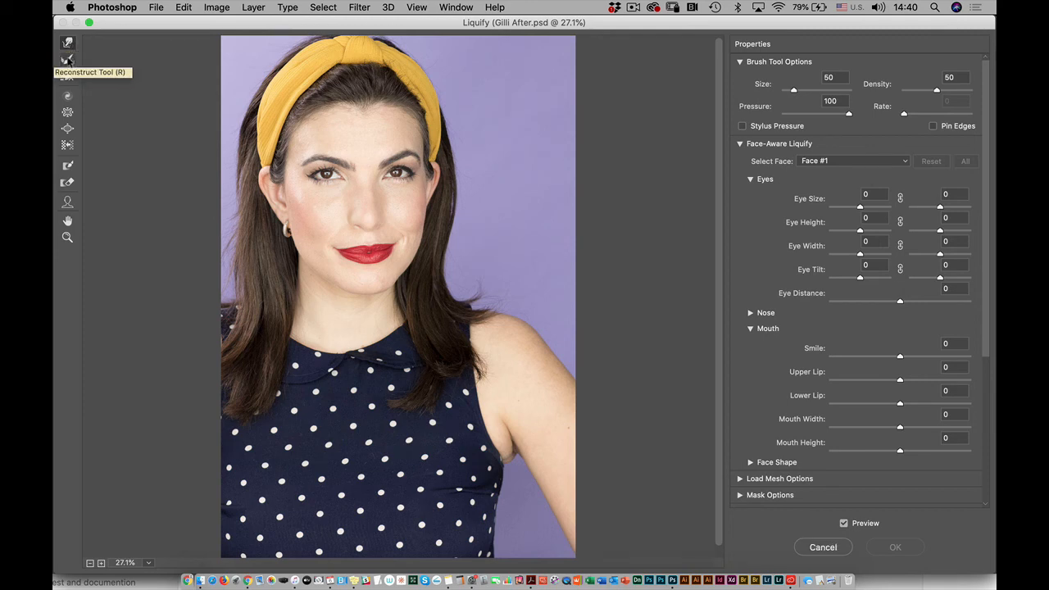
{"action": "left_click", "coordinate": [69, 60]}
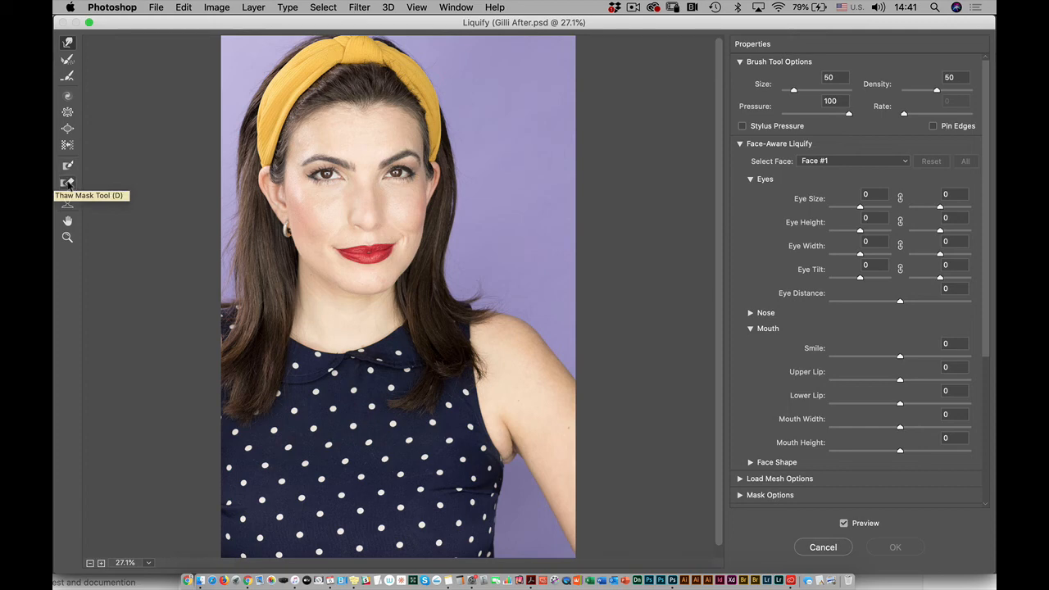
{"action": "left_click", "coordinate": [66, 204]}
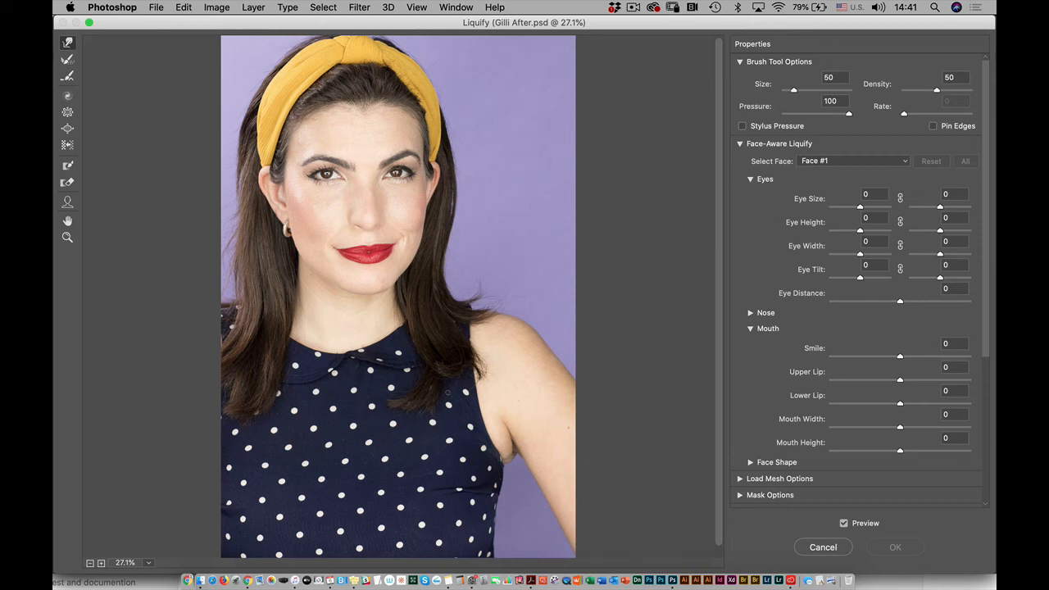
Paint a freeze mask at brush size 100 over the dress edge, inner arm, upper armpit and background surrounding the armpit bulge.
{"action": "left_click", "coordinate": [67, 238]}
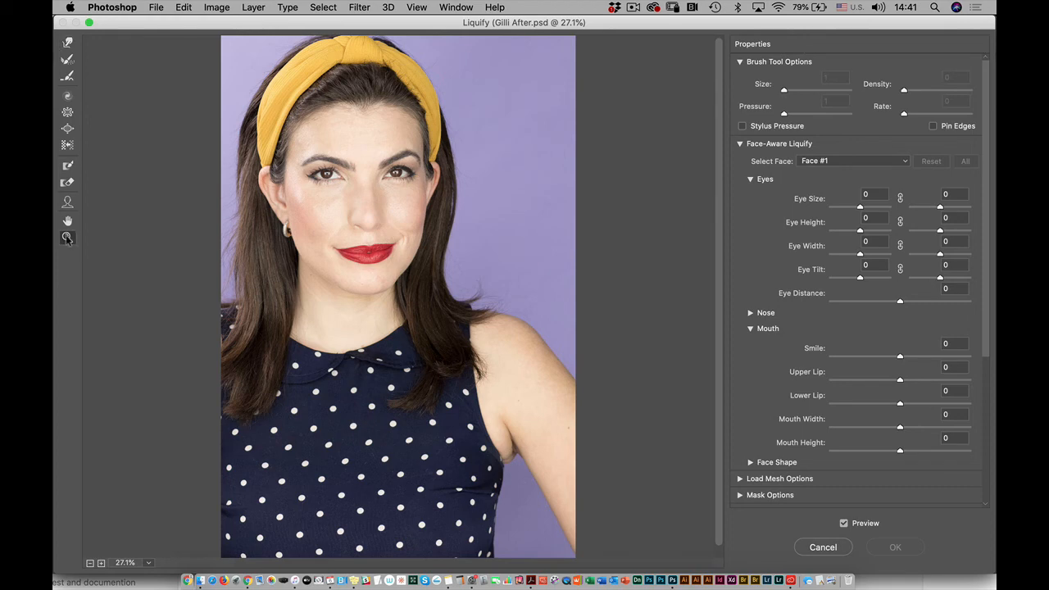
{"action": "left_click", "coordinate": [523, 457]}
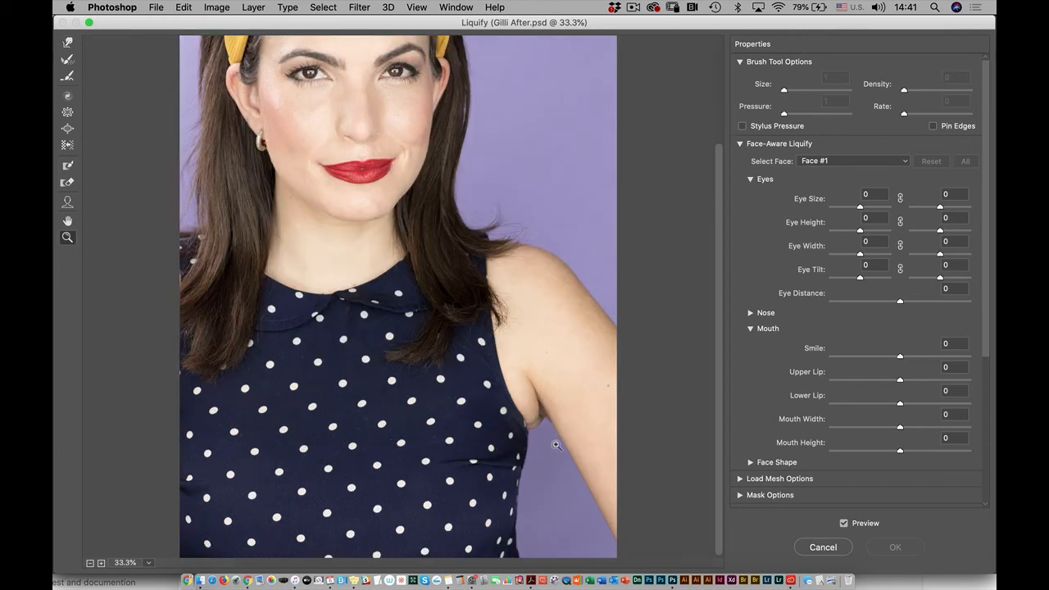
{"action": "left_click", "coordinate": [556, 445]}
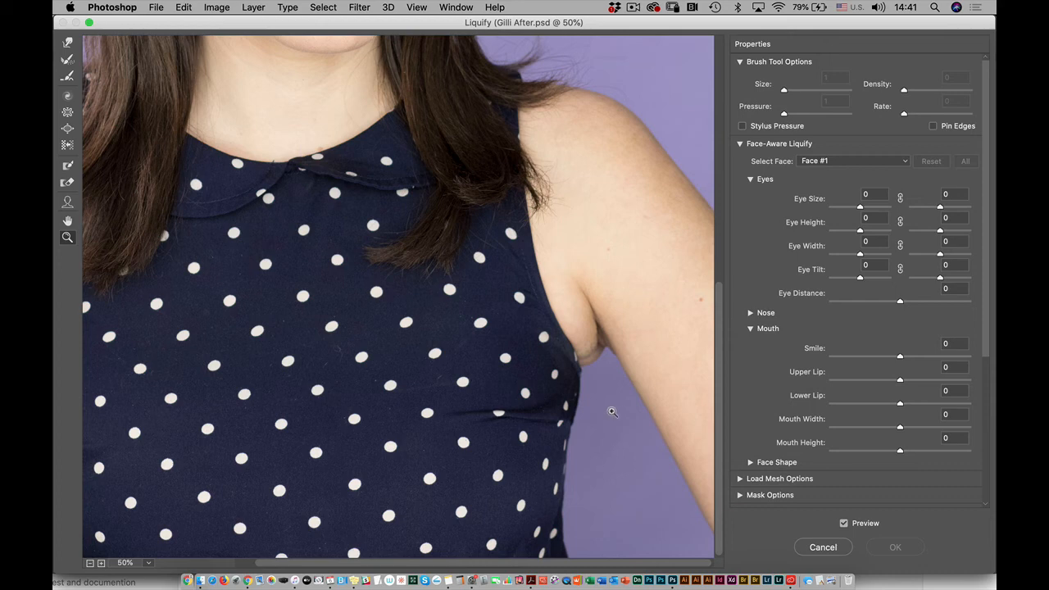
{"action": "key", "text": "super+equal"}
{"action": "left_click_drag", "start_coordinate": [608, 409], "coordinate": [416, 408]}
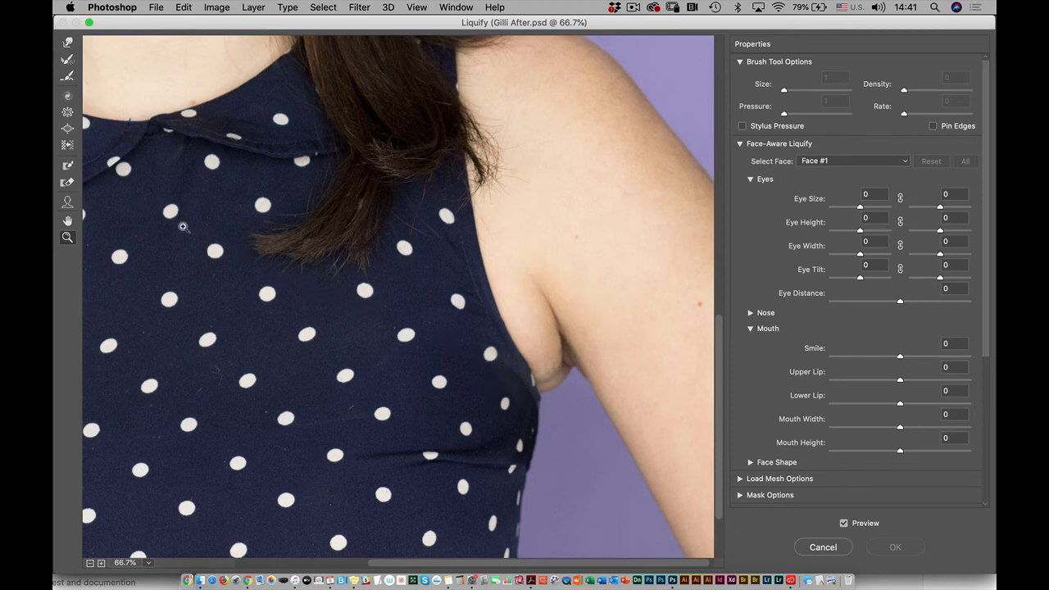
{"action": "left_click", "coordinate": [68, 167]}
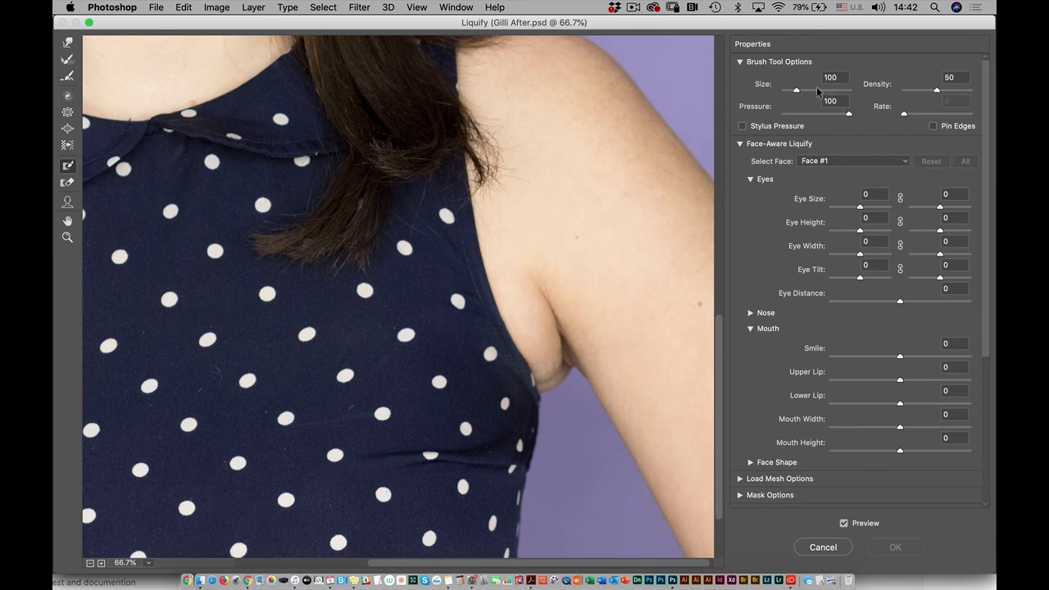
{"action": "left_click_drag", "start_coordinate": [987, 317], "coordinate": [983, 368]}
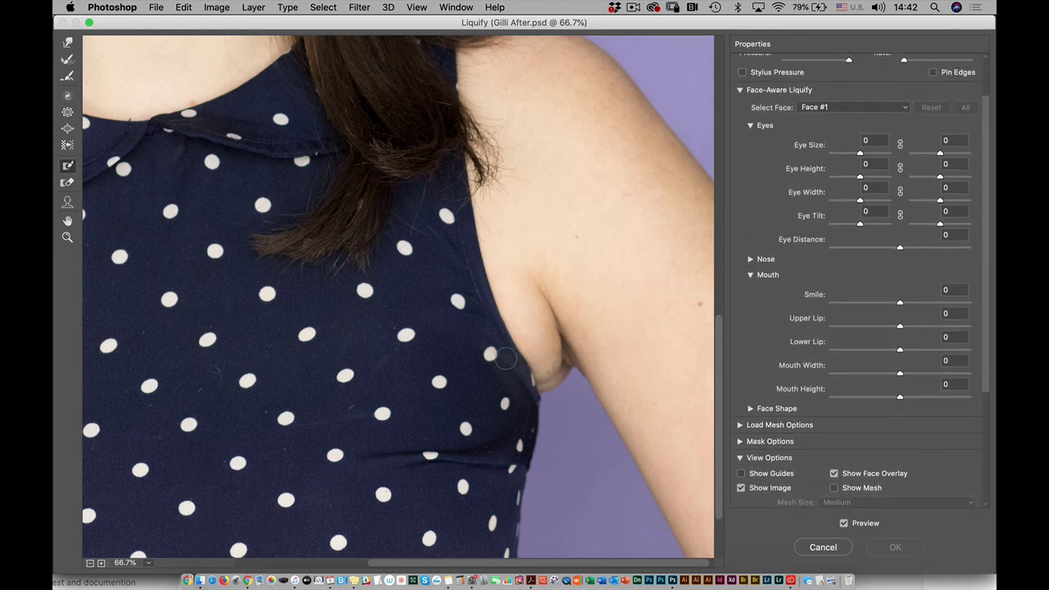
{"action": "mouse_move", "coordinate": [502, 360]}
{"action": "left_mouse_down"}
{"action": "mouse_move", "coordinate": [532, 393]}
{"action": "mouse_move", "coordinate": [523, 447]}
{"action": "mouse_move", "coordinate": [521, 409]}
{"action": "mouse_move", "coordinate": [507, 394]}
{"action": "mouse_move", "coordinate": [514, 356]}
{"action": "mouse_move", "coordinate": [541, 338]}
{"action": "mouse_move", "coordinate": [517, 363]}
{"action": "mouse_move", "coordinate": [553, 302]}
{"action": "mouse_move", "coordinate": [566, 310]}
{"action": "mouse_move", "coordinate": [571, 301]}
{"action": "mouse_move", "coordinate": [619, 391]}
{"action": "mouse_move", "coordinate": [598, 351]}
{"action": "mouse_move", "coordinate": [597, 390]}
{"action": "mouse_move", "coordinate": [591, 363]}
{"action": "left_mouse_up"}
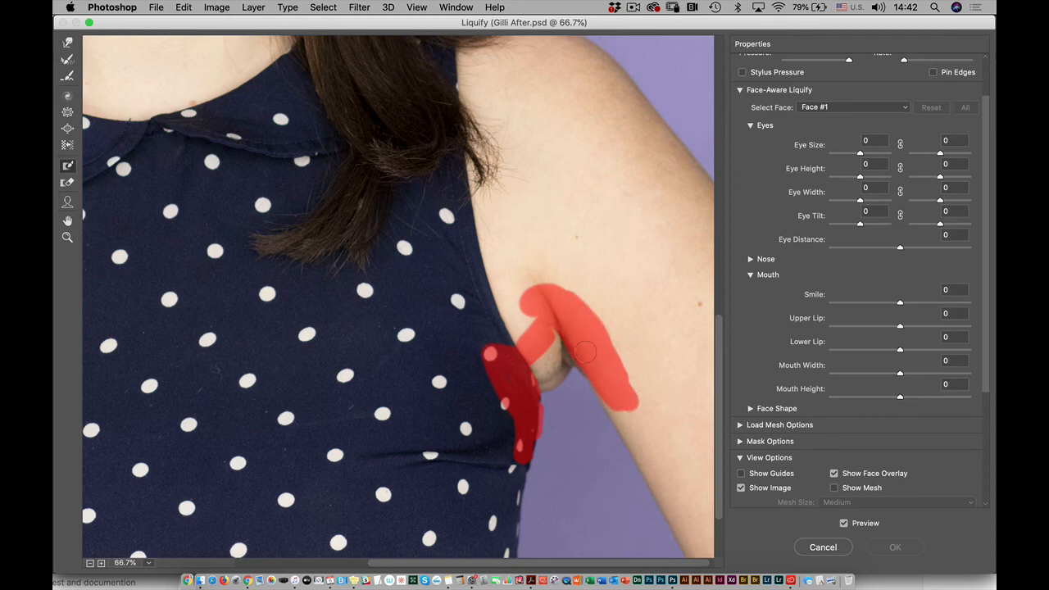
{"action": "mouse_move", "coordinate": [567, 318]}
{"action": "left_mouse_down"}
{"action": "mouse_move", "coordinate": [621, 408]}
{"action": "mouse_move", "coordinate": [611, 387]}
{"action": "mouse_move", "coordinate": [626, 396]}
{"action": "mouse_move", "coordinate": [599, 348]}
{"action": "mouse_move", "coordinate": [564, 310]}
{"action": "mouse_move", "coordinate": [530, 355]}
{"action": "mouse_move", "coordinate": [539, 317]}
{"action": "mouse_move", "coordinate": [517, 321]}
{"action": "mouse_move", "coordinate": [495, 373]}
{"action": "mouse_move", "coordinate": [511, 420]}
{"action": "left_mouse_up"}
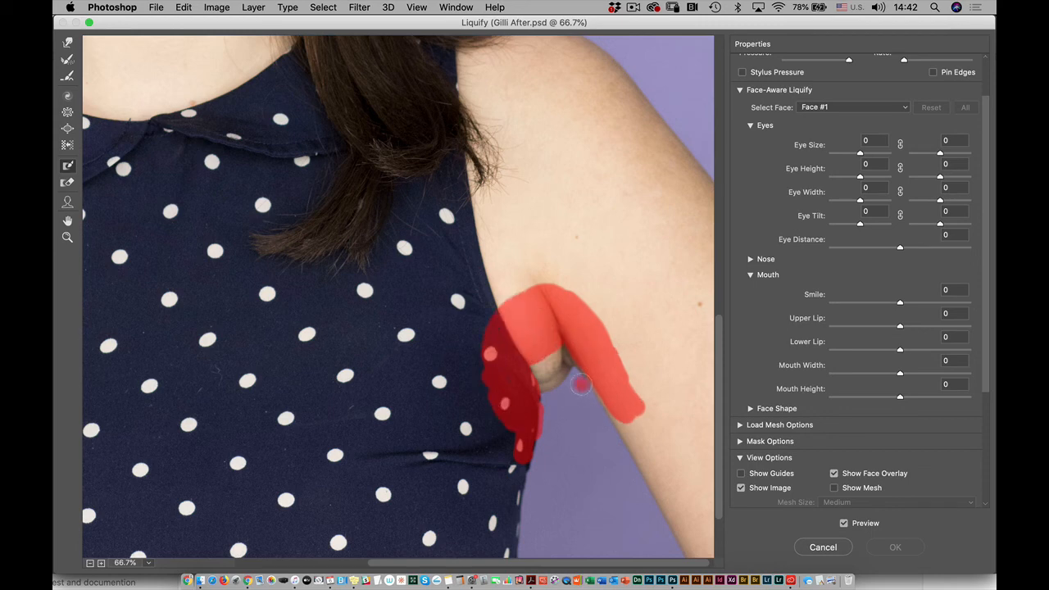
{"action": "mouse_move", "coordinate": [587, 378]}
{"action": "left_mouse_down"}
{"action": "mouse_move", "coordinate": [529, 416]}
{"action": "mouse_move", "coordinate": [539, 421]}
{"action": "mouse_move", "coordinate": [577, 400]}
{"action": "mouse_move", "coordinate": [516, 457]}
{"action": "left_mouse_up"}
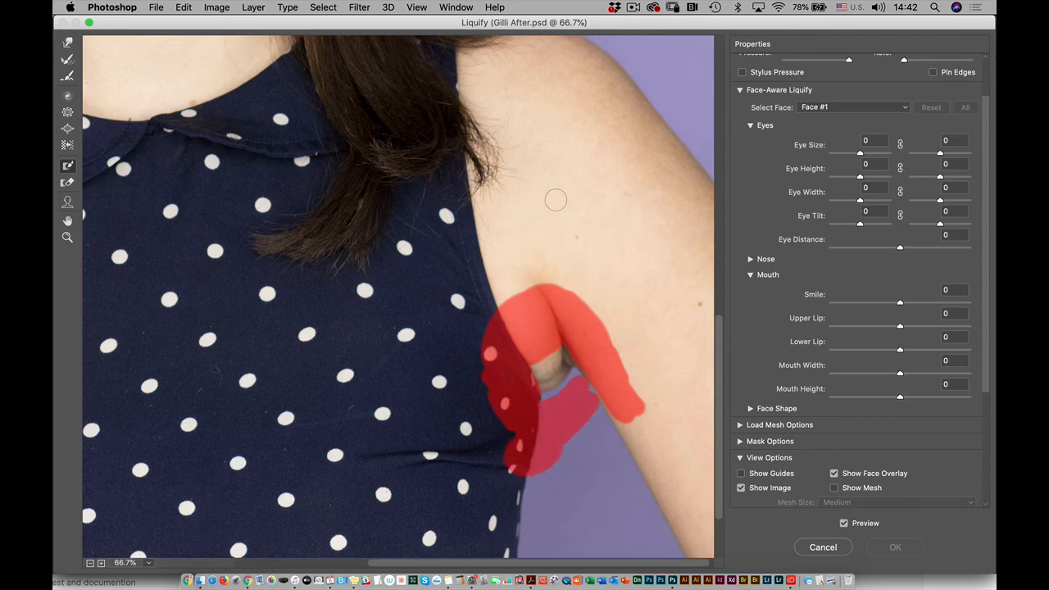
Push the unfrozen armpit bulge up towards the arm crease with the Forward Warp tool.
{"action": "left_click", "coordinate": [66, 44]}
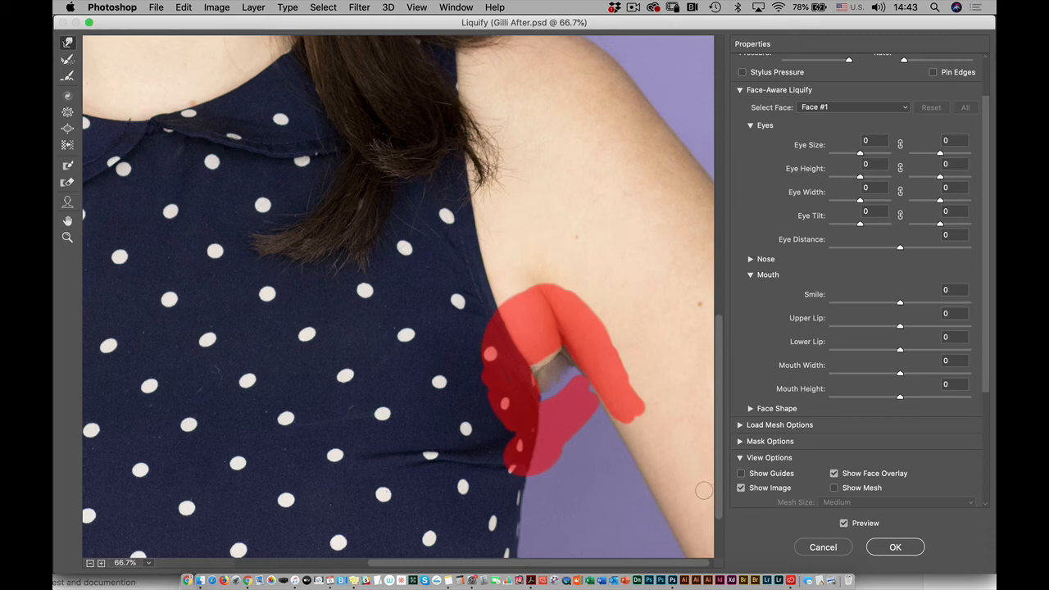
{"action": "left_click", "coordinate": [67, 60]}
{"action": "left_click", "coordinate": [67, 42]}
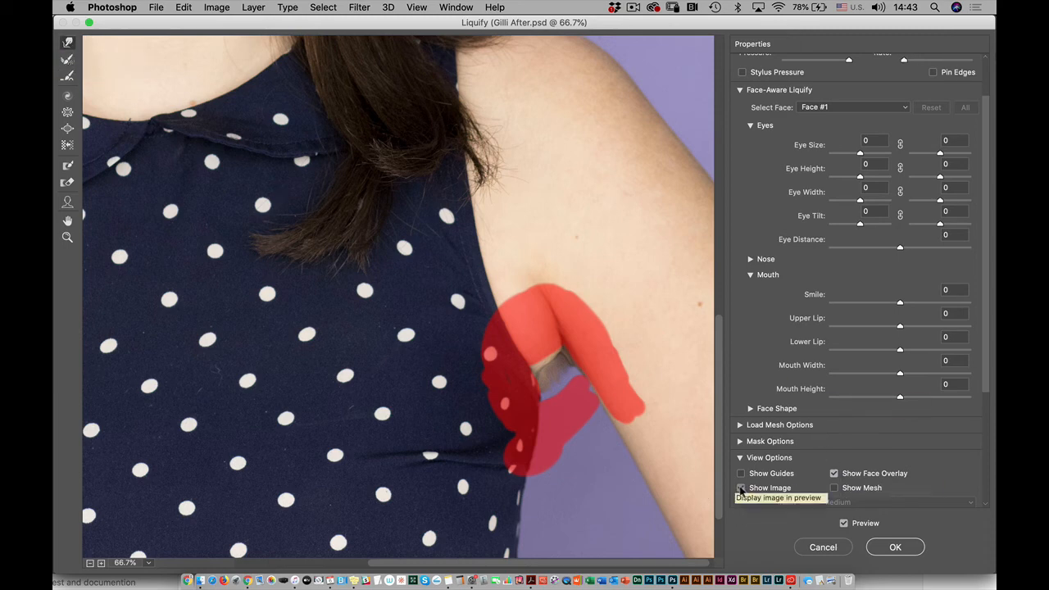
Compare the armpit before and after the warp by switching the image display and the preview off and on.
{"action": "left_click", "coordinate": [741, 489]}
{"action": "left_click", "coordinate": [741, 489]}
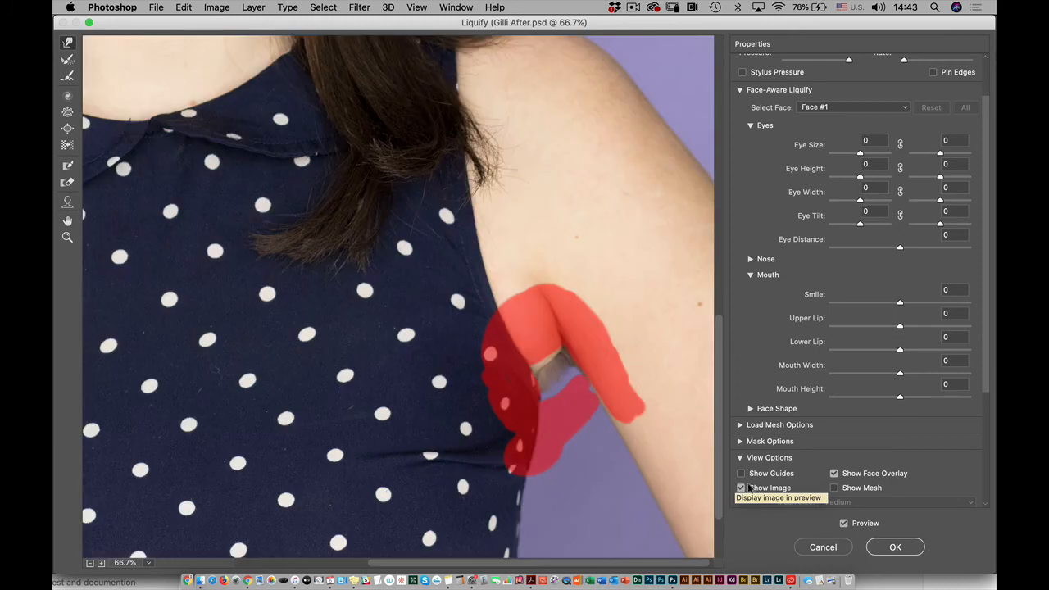
{"action": "left_click", "coordinate": [843, 523]}
{"action": "left_click", "coordinate": [843, 523]}
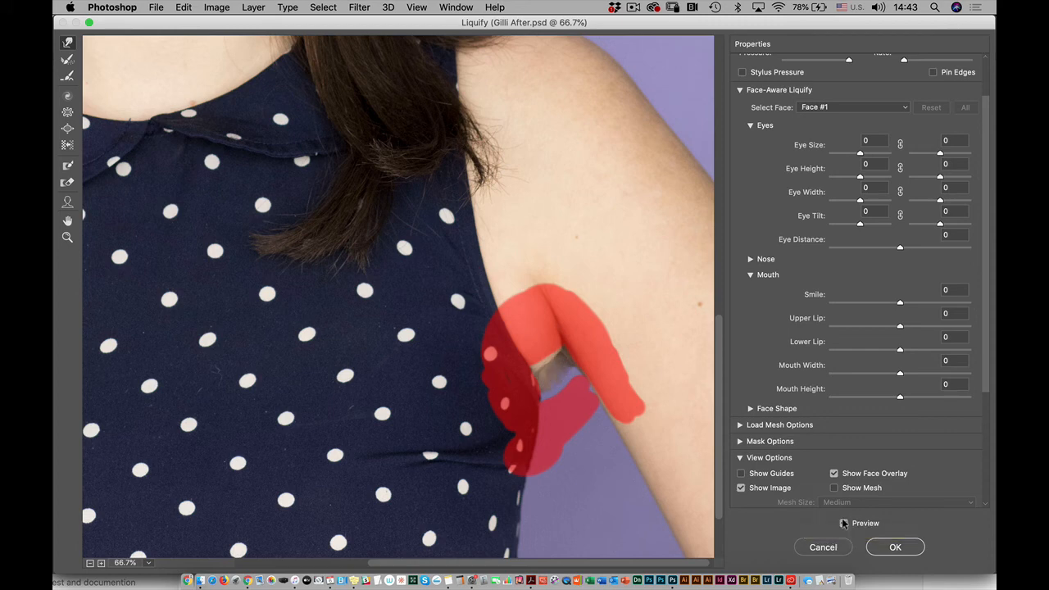
{"action": "left_click", "coordinate": [844, 523]}
{"action": "left_click", "coordinate": [844, 523]}
{"action": "left_click", "coordinate": [843, 523]}
{"action": "left_click", "coordinate": [844, 523]}
Apply the Liquify armpit correction to the retocuh1 layer as a smart filter.
{"action": "left_click", "coordinate": [884, 548]}
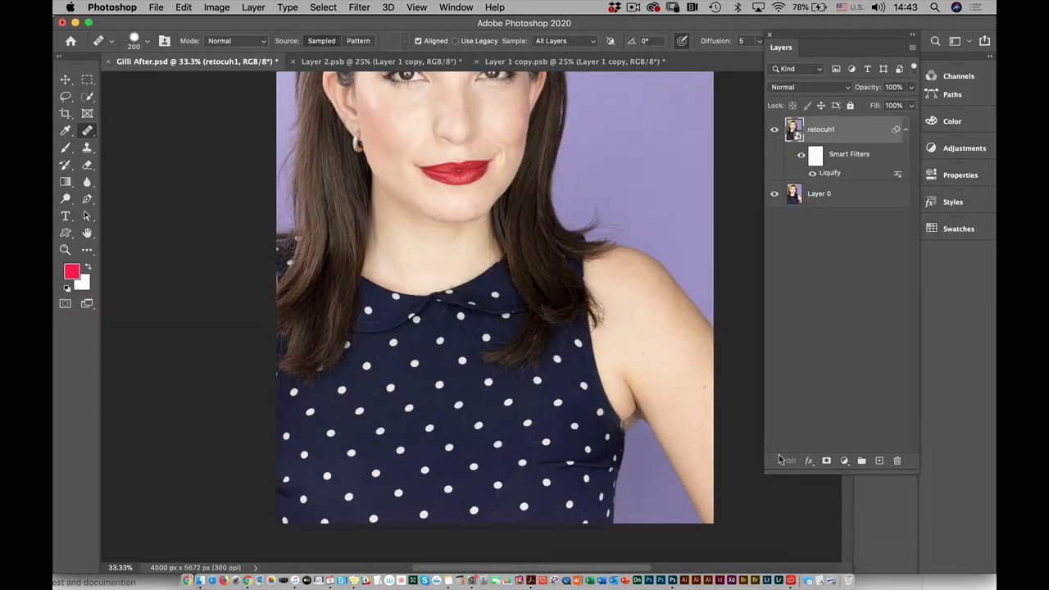
{"action": "key", "text": "super+plus"}
{"action": "key", "text": "super+plus"}
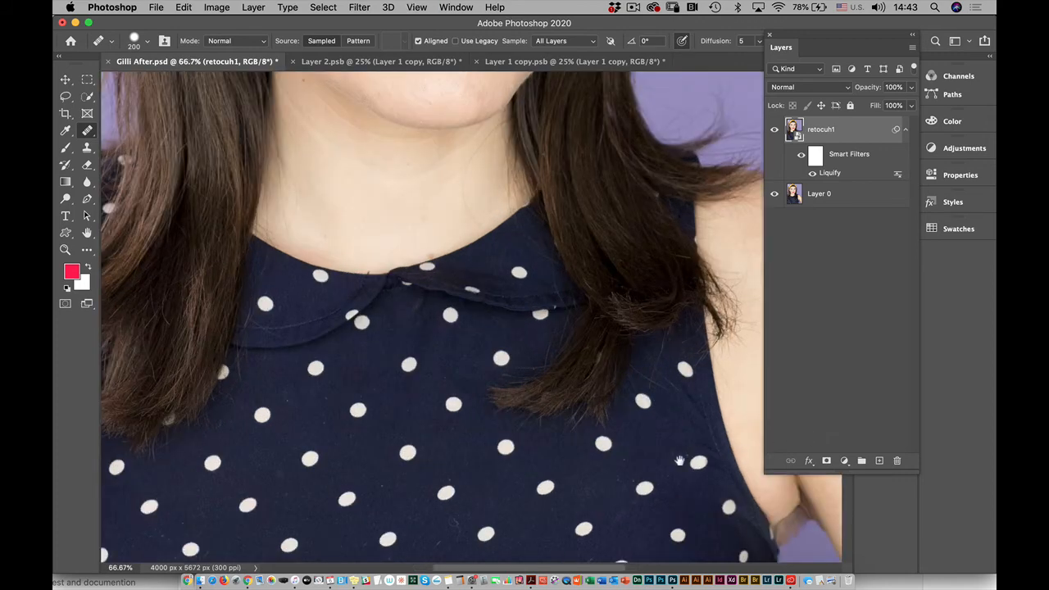
Compare the armpit with and without the Liquify smart filter on the retocuh1 layer.
{"action": "left_click_drag", "start_coordinate": [607, 419], "coordinate": [368, 284]}
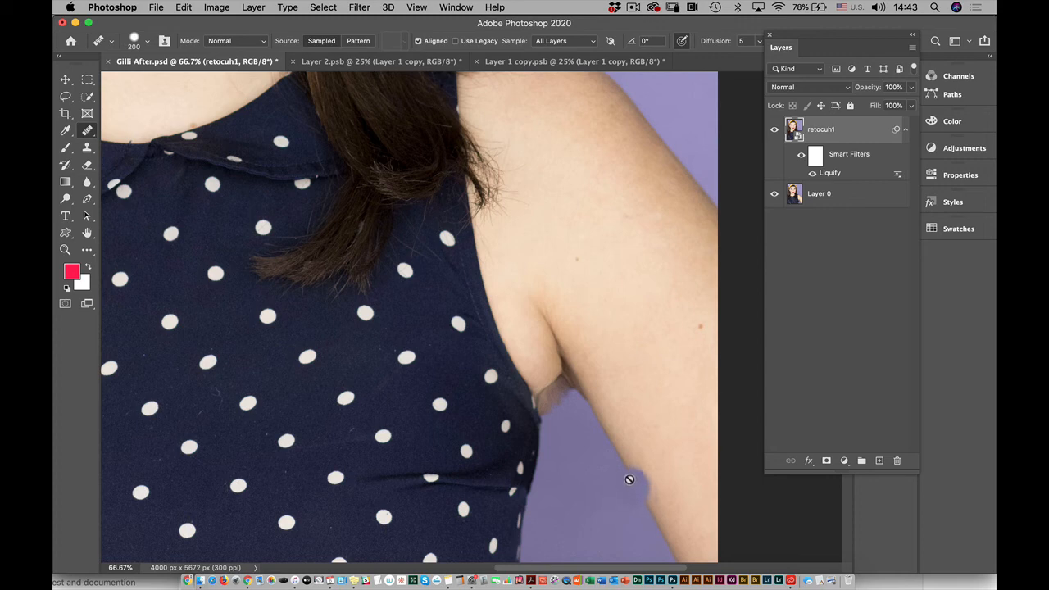
{"action": "left_click", "coordinate": [812, 173]}
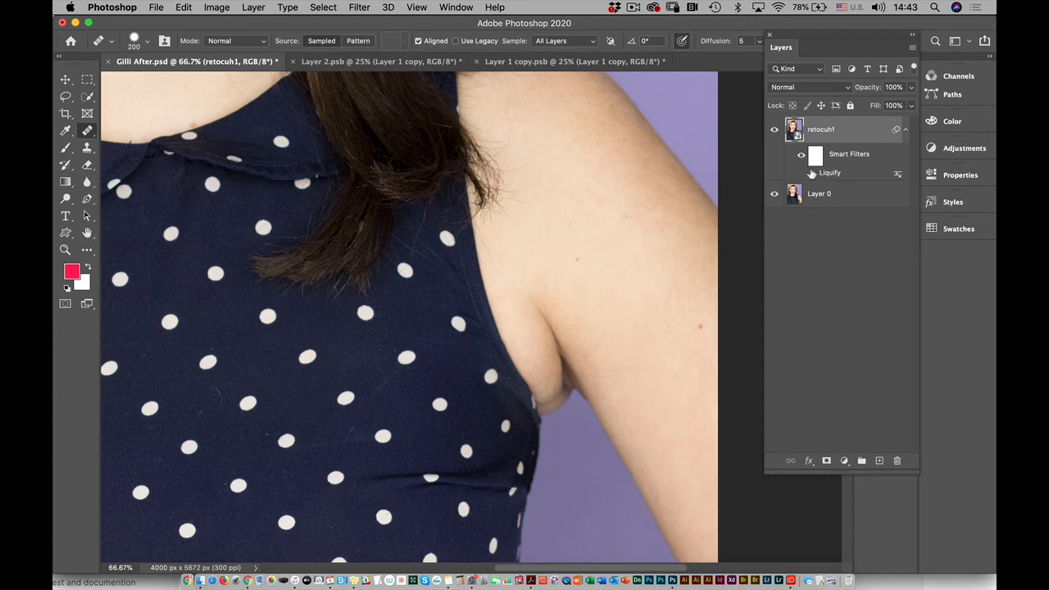
{"action": "left_click", "coordinate": [812, 173]}
{"action": "left_click", "coordinate": [812, 173]}
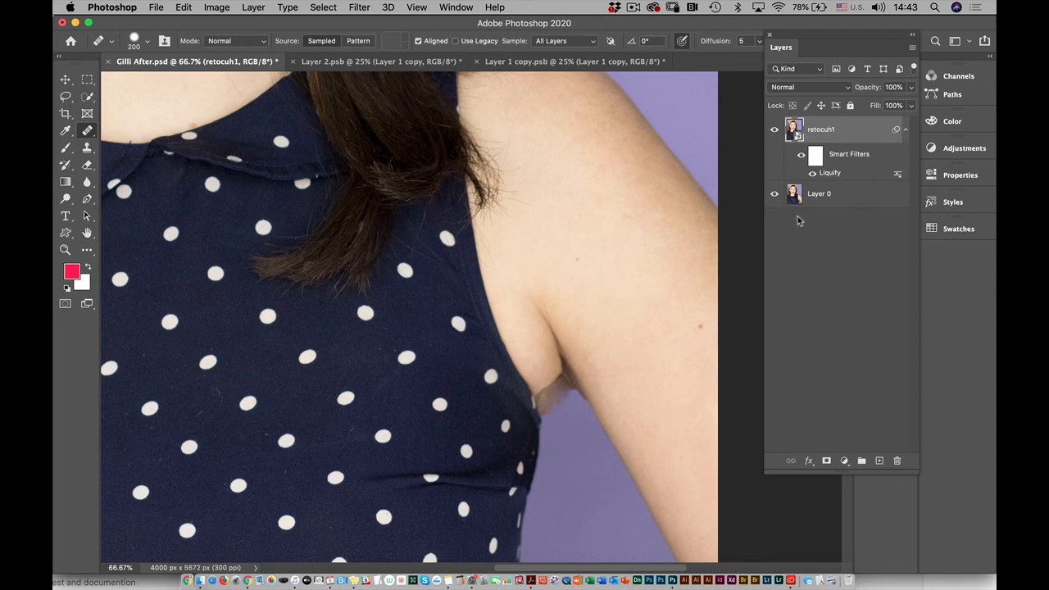
Start a second Liquify filter on the retocuh1 layer and activate the Face tool for the portrait's face.
{"action": "scroll", "coordinate": [651, 230], "scroll_direction": "up", "scroll_amount": 10}
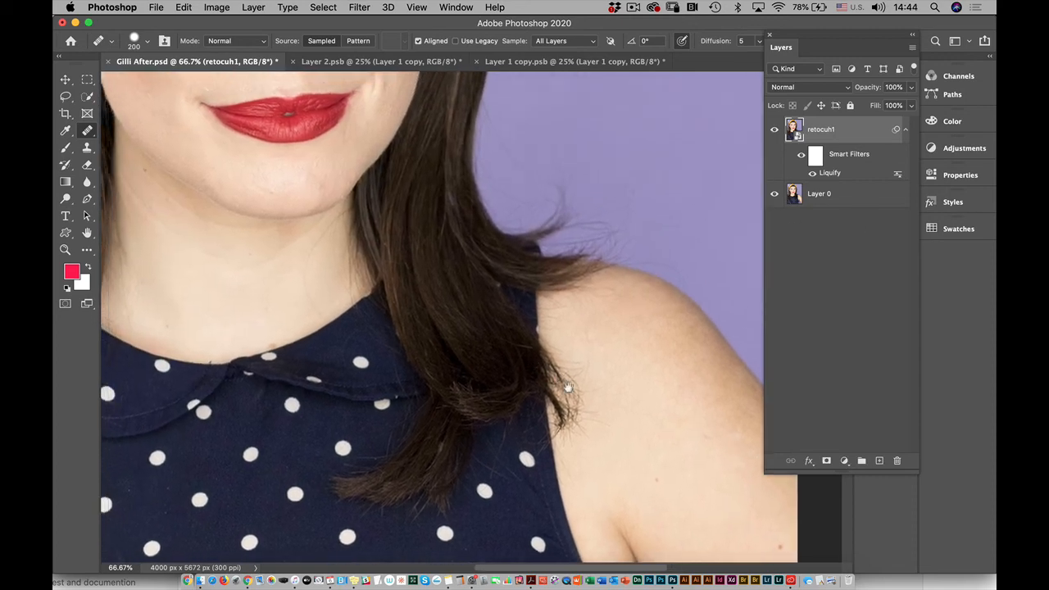
{"action": "scroll", "coordinate": [568, 387], "scroll_direction": "up", "scroll_amount": 10}
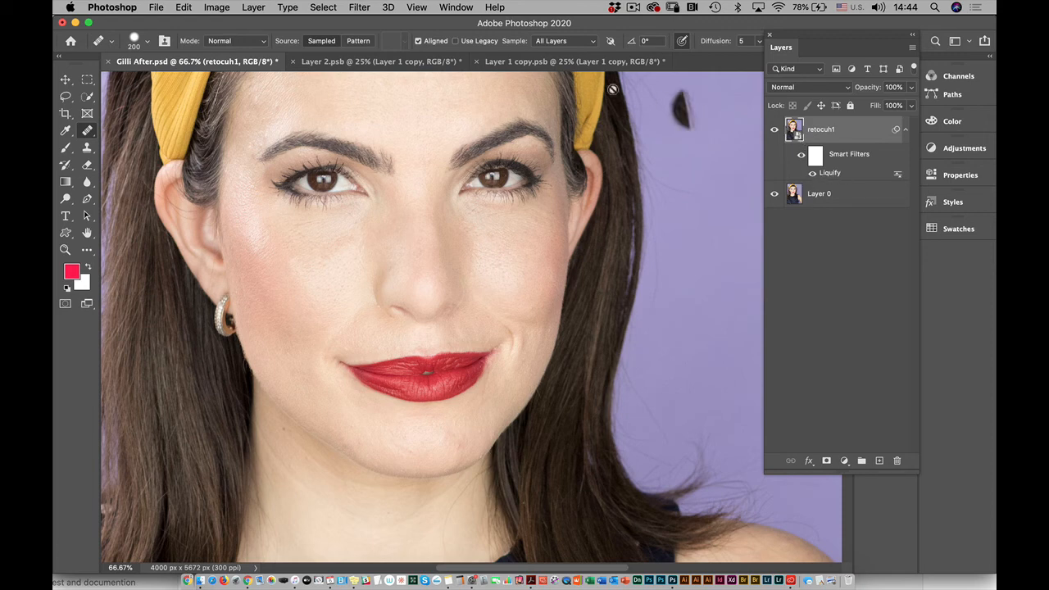
{"action": "left_click", "coordinate": [359, 7]}
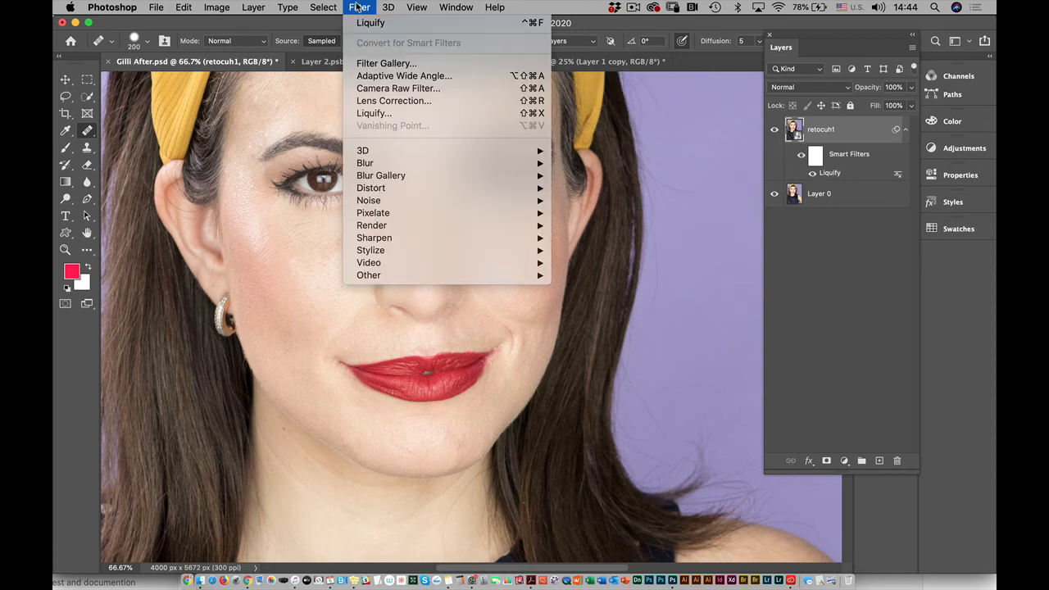
{"action": "left_click", "coordinate": [374, 113]}
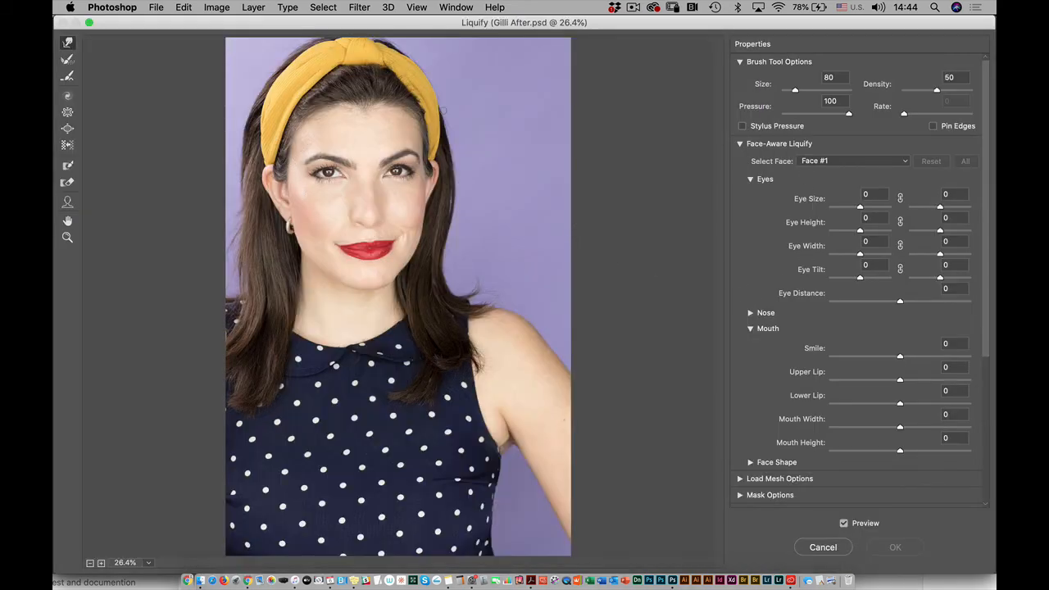
{"action": "key", "text": "super+equal"}
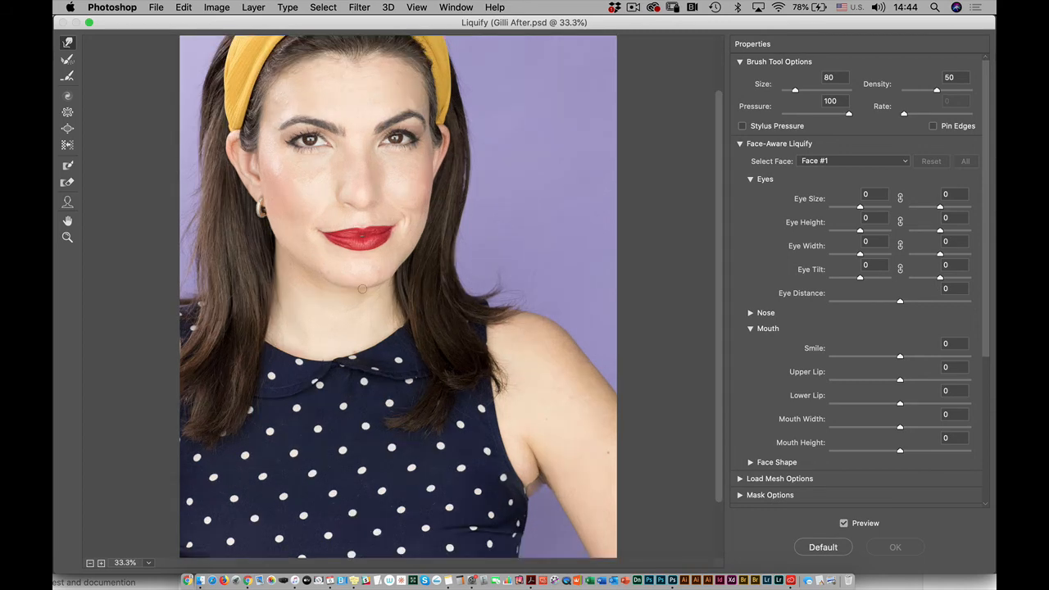
{"action": "scroll", "coordinate": [361, 289], "scroll_direction": "up", "scroll_amount": 3}
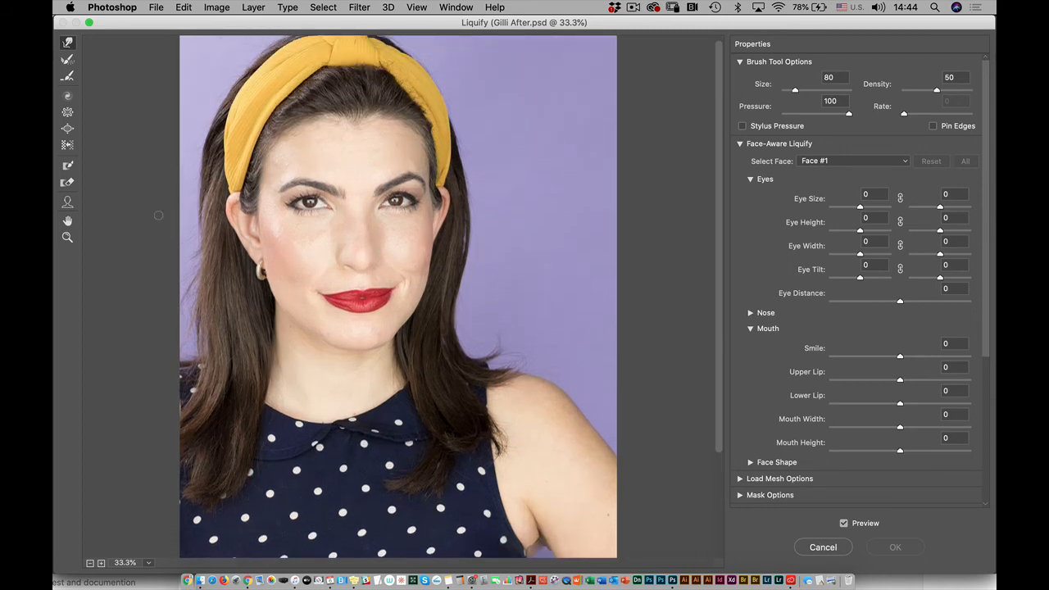
{"action": "left_click", "coordinate": [67, 203]}
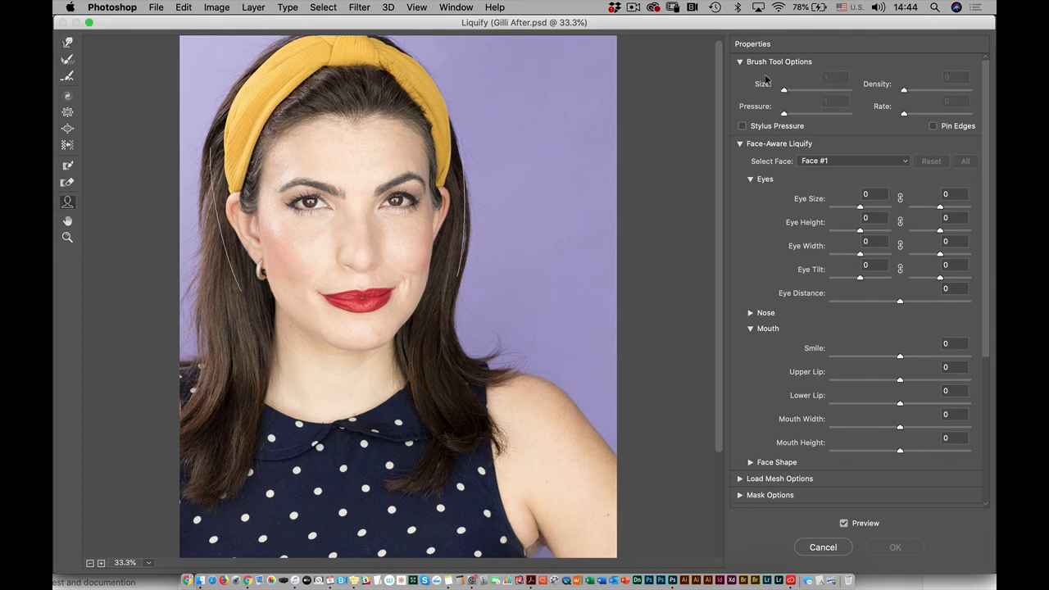
{"action": "left_click", "coordinate": [740, 62]}
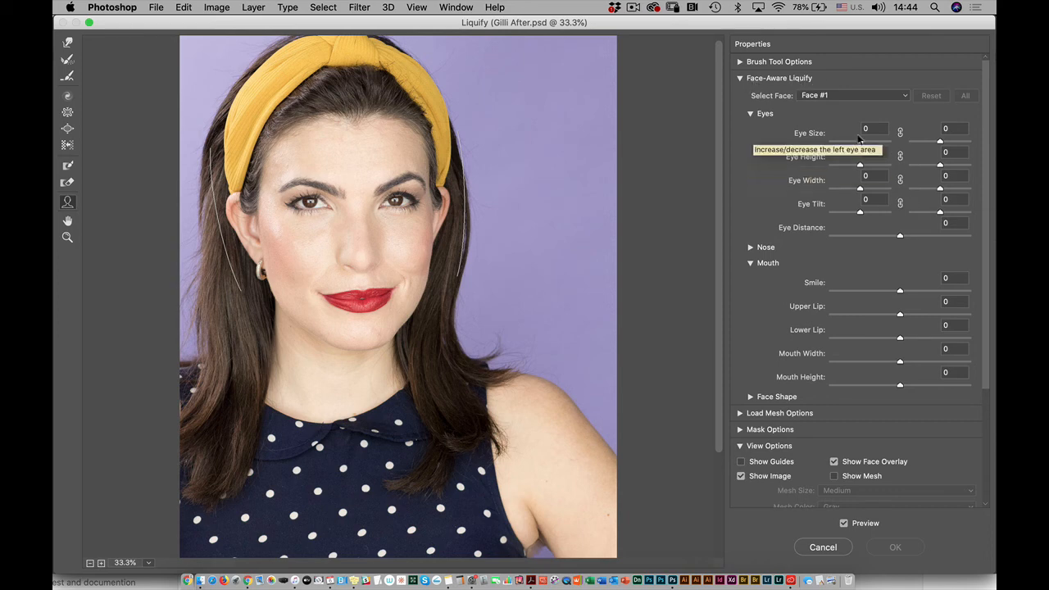
Set the Eye Size to 47 for the left eye and 22 for the right eye, leaving the two values unlinked.
{"action": "left_click_drag", "start_coordinate": [860, 143], "coordinate": [865, 144]}
{"action": "left_click", "coordinate": [899, 132]}
{"action": "left_click", "coordinate": [870, 151]}
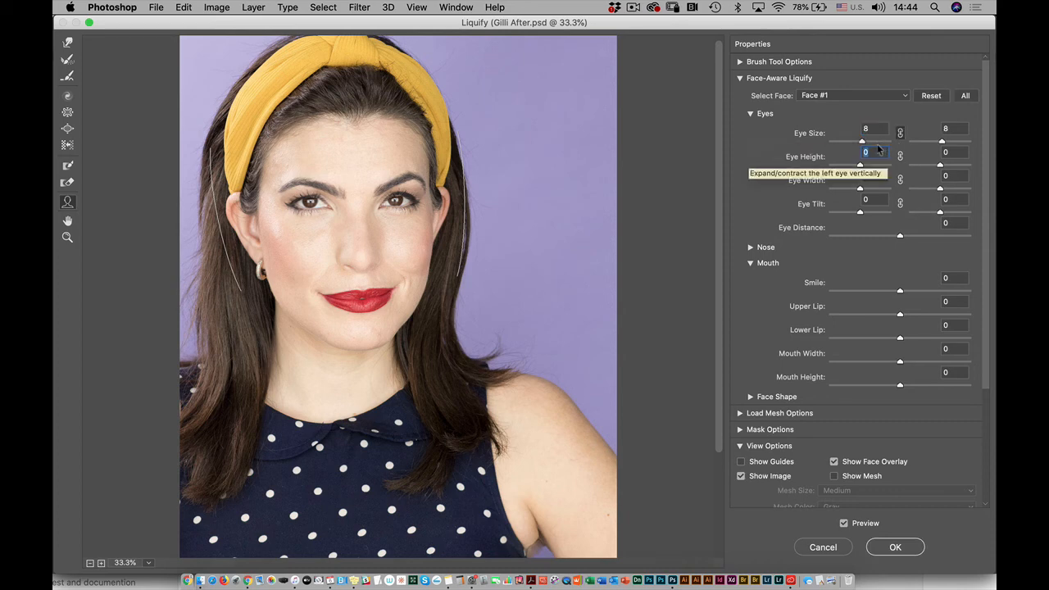
{"action": "left_click", "coordinate": [878, 143]}
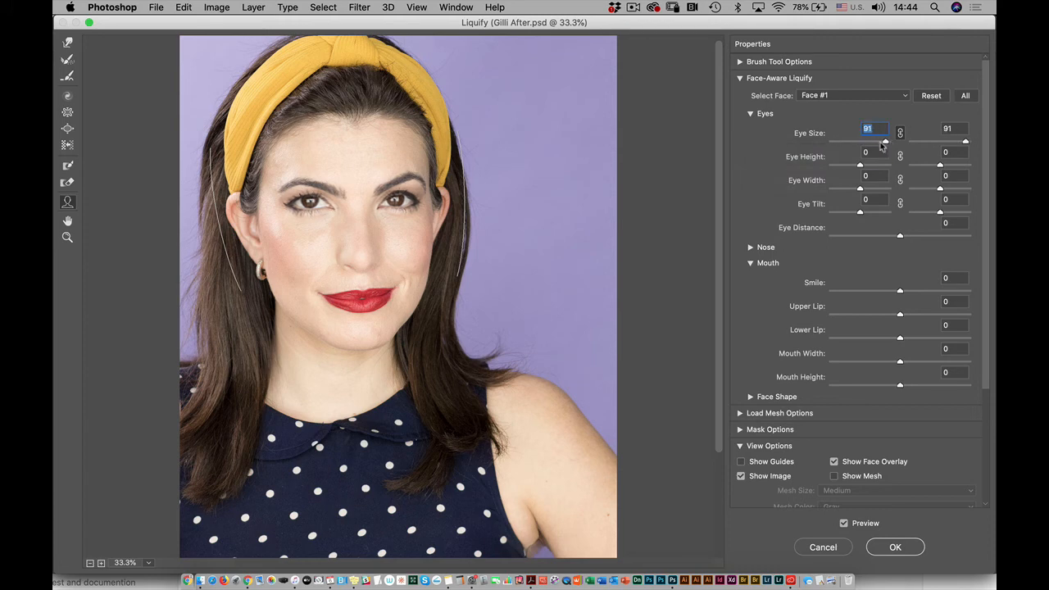
{"action": "mouse_move", "coordinate": [880, 145]}
{"action": "left_mouse_down"}
{"action": "mouse_move", "coordinate": [818, 156]}
{"action": "mouse_move", "coordinate": [893, 147]}
{"action": "mouse_move", "coordinate": [858, 150]}
{"action": "mouse_move", "coordinate": [873, 148]}
{"action": "left_mouse_up"}
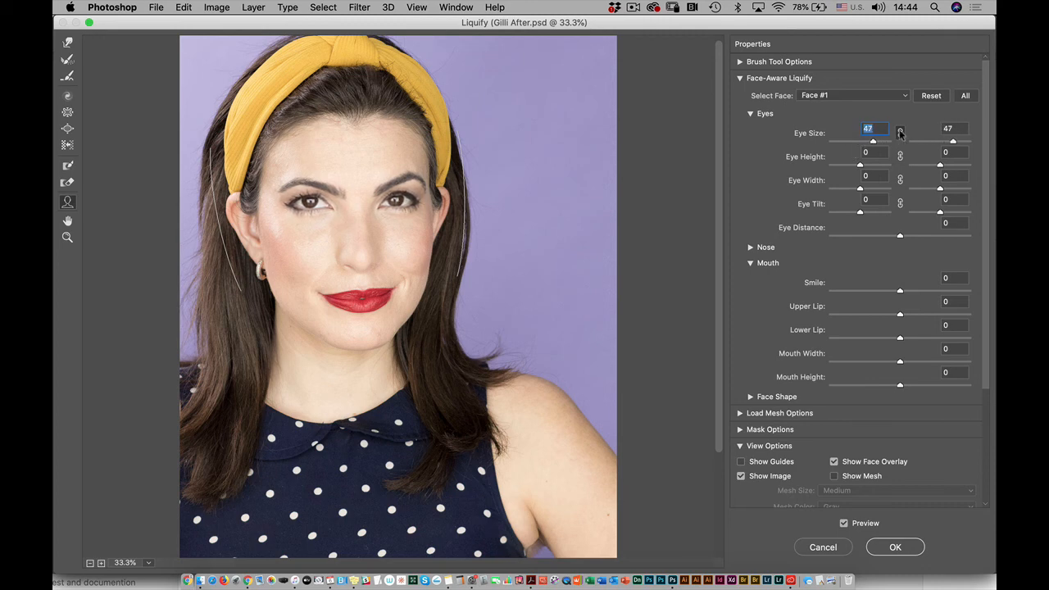
{"action": "left_click", "coordinate": [900, 134]}
{"action": "mouse_move", "coordinate": [957, 142]}
{"action": "left_mouse_down"}
{"action": "mouse_move", "coordinate": [974, 144]}
{"action": "mouse_move", "coordinate": [931, 152]}
{"action": "mouse_move", "coordinate": [948, 150]}
{"action": "left_mouse_up"}
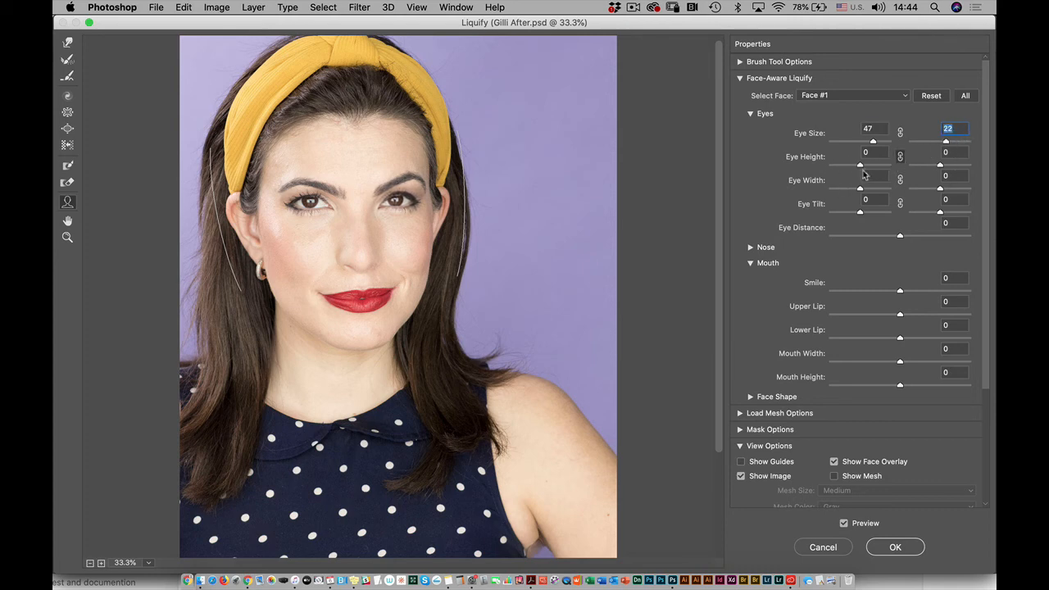
Set Eye Height to 36 and Eye Tilt to 17 for both eyes, link the Eye Width values, and set Eye Distance to -48.
{"action": "mouse_move", "coordinate": [867, 173]}
{"action": "left_mouse_down"}
{"action": "mouse_move", "coordinate": [892, 171]}
{"action": "mouse_move", "coordinate": [871, 169]}
{"action": "left_mouse_up"}
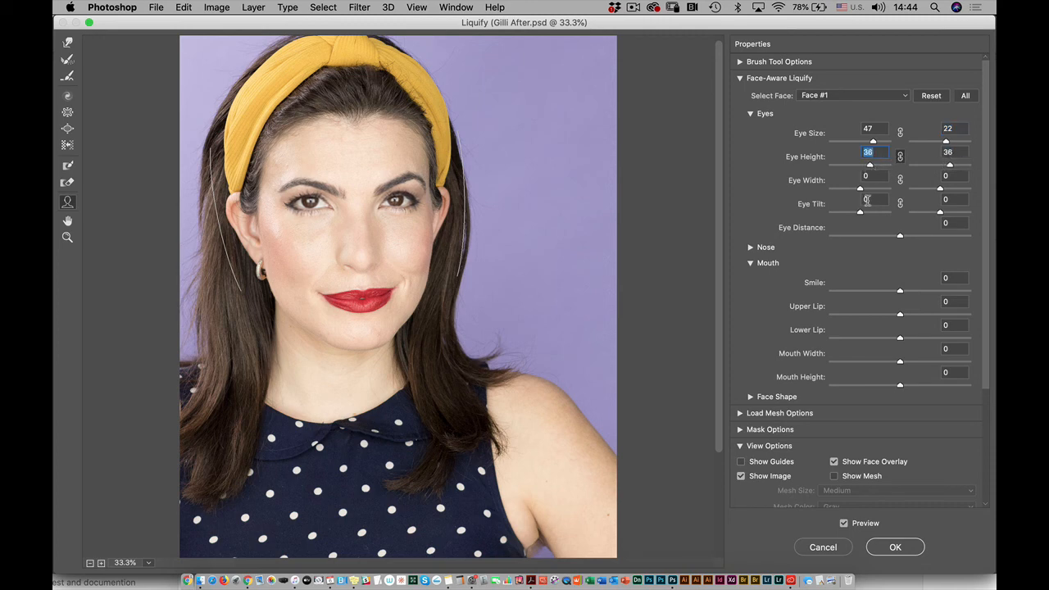
{"action": "left_click", "coordinate": [900, 180]}
{"action": "left_click", "coordinate": [900, 204]}
{"action": "mouse_move", "coordinate": [860, 211]}
{"action": "left_mouse_down"}
{"action": "mouse_move", "coordinate": [885, 212]}
{"action": "mouse_move", "coordinate": [866, 214]}
{"action": "left_mouse_up"}
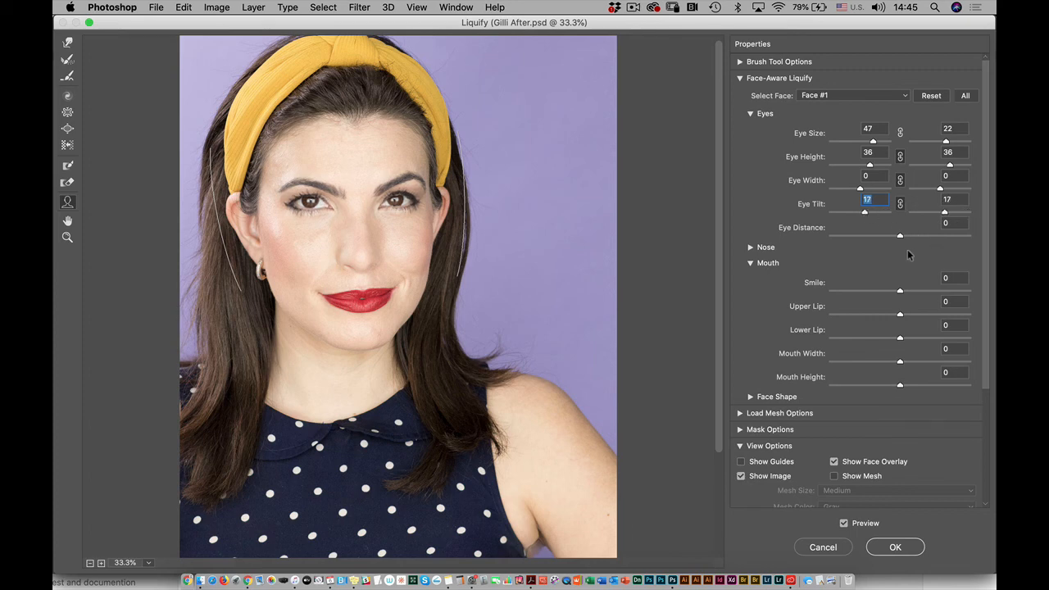
{"action": "left_click_drag", "start_coordinate": [900, 236], "coordinate": [887, 268]}
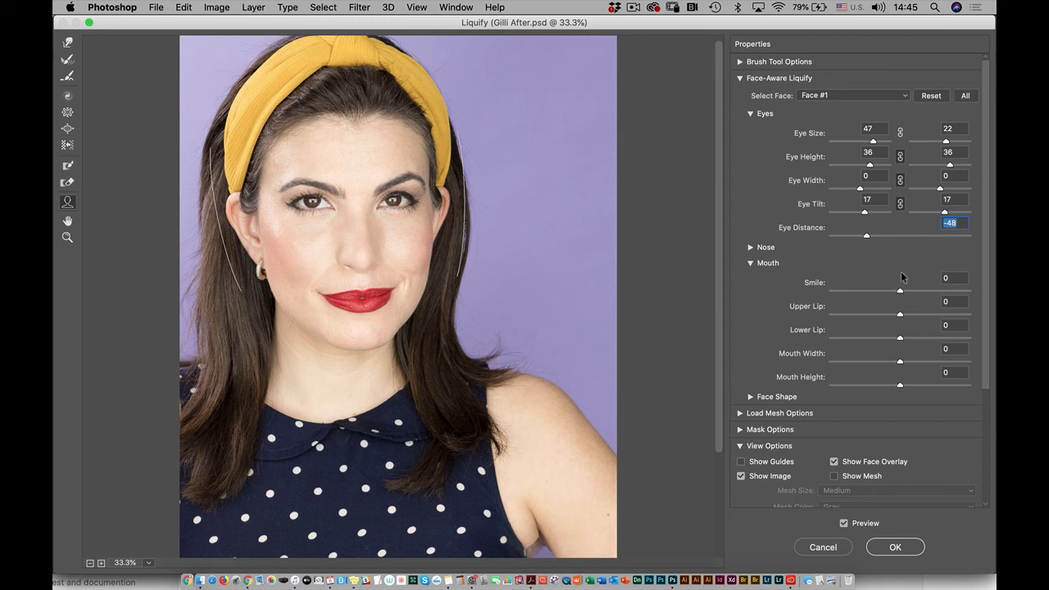
Set Nose Height to 9, Nose Width to 30, Smile to 40, Upper Lip to 34, Lower Lip to -9, Mouth Width to 18 and Mouth Height to 19.
{"action": "left_click", "coordinate": [750, 247]}
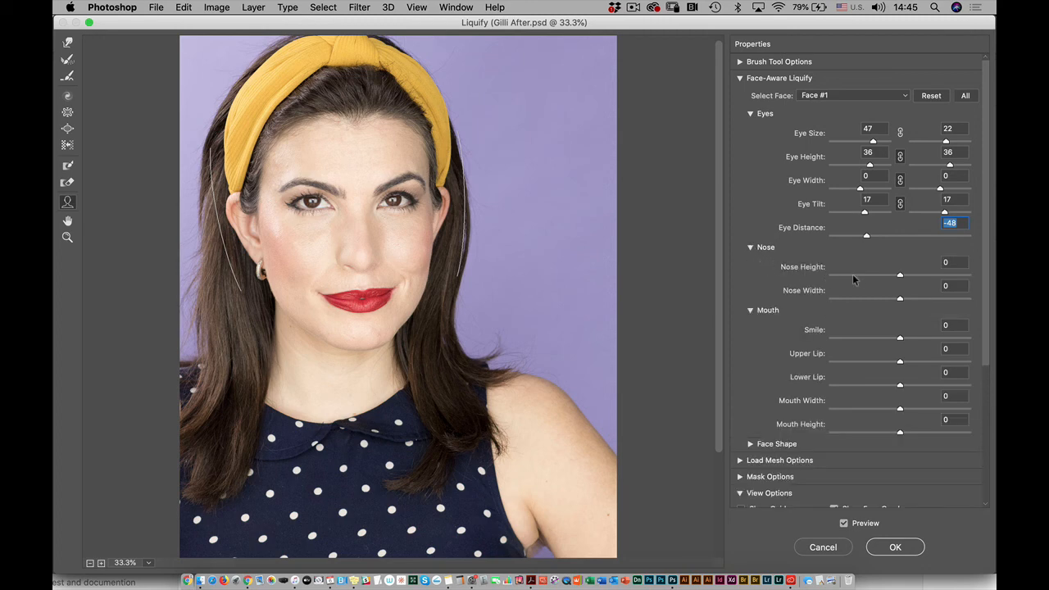
{"action": "mouse_move", "coordinate": [807, 270]}
{"action": "left_mouse_down"}
{"action": "mouse_move", "coordinate": [832, 271]}
{"action": "mouse_move", "coordinate": [806, 276]}
{"action": "mouse_move", "coordinate": [818, 293]}
{"action": "mouse_move", "coordinate": [836, 291]}
{"action": "mouse_move", "coordinate": [823, 295]}
{"action": "mouse_move", "coordinate": [820, 273]}
{"action": "mouse_move", "coordinate": [809, 281]}
{"action": "left_mouse_up"}
{"action": "left_click_drag", "start_coordinate": [818, 331], "coordinate": [807, 394]}
{"action": "left_click", "coordinate": [806, 379]}
{"action": "mouse_move", "coordinate": [803, 430]}
{"action": "left_mouse_down"}
{"action": "mouse_move", "coordinate": [824, 432]}
{"action": "mouse_move", "coordinate": [815, 433]}
{"action": "left_mouse_up"}
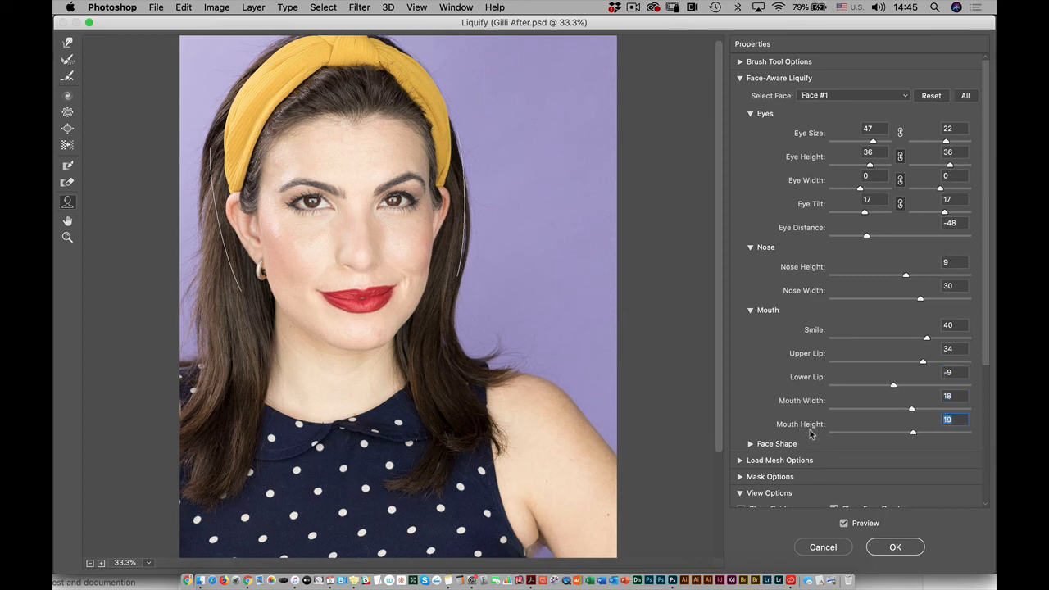
Set the Forehead to -10, adjust the Chin Height, and apply the face reshaping as a second Liquify smart filter.
{"action": "left_click", "coordinate": [751, 444]}
{"action": "mouse_move", "coordinate": [807, 468]}
{"action": "left_mouse_down"}
{"action": "mouse_move", "coordinate": [842, 458]}
{"action": "mouse_move", "coordinate": [792, 461]}
{"action": "mouse_move", "coordinate": [803, 457]}
{"action": "left_mouse_up"}
{"action": "left_click_drag", "start_coordinate": [804, 493], "coordinate": [869, 470]}
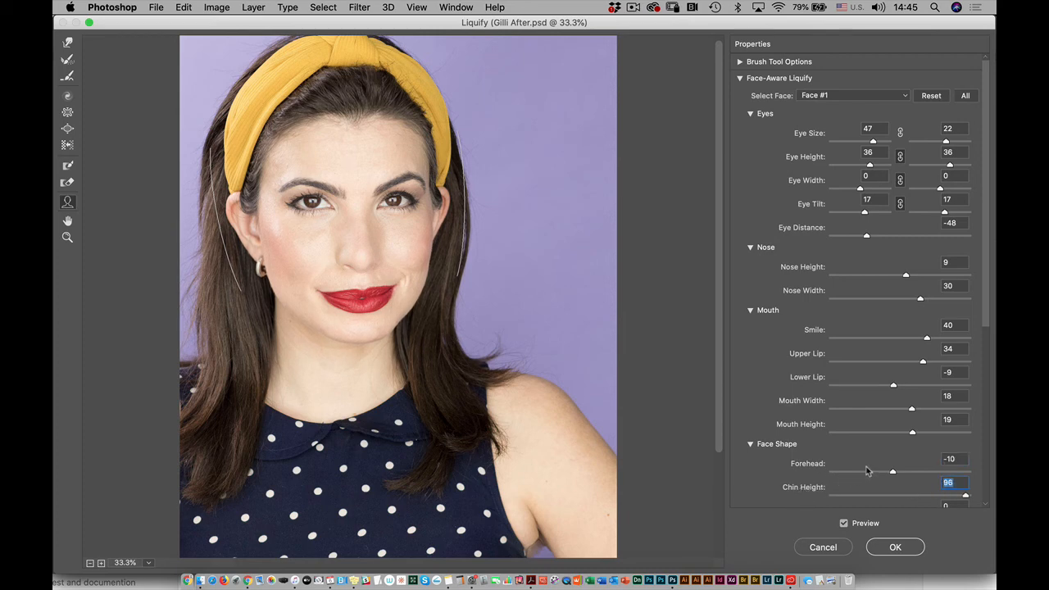
{"action": "left_click_drag", "start_coordinate": [868, 468], "coordinate": [790, 481]}
{"action": "left_click", "coordinate": [892, 545]}
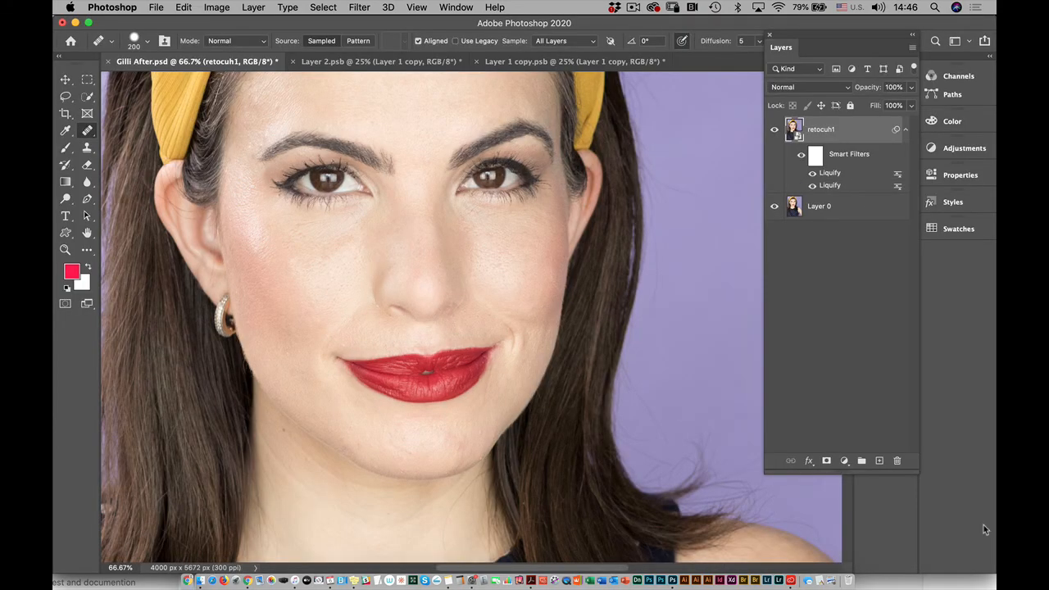
Compare the portrait before and after by switching the two Liquify smart filters off and on.
{"action": "key", "text": "super+minus"}
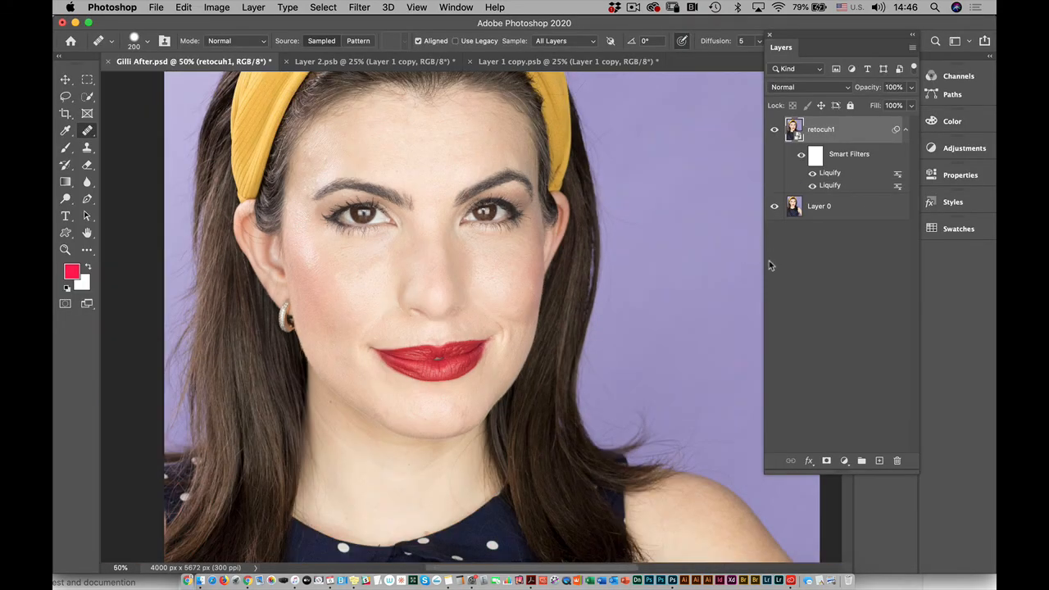
{"action": "left_click", "coordinate": [812, 173]}
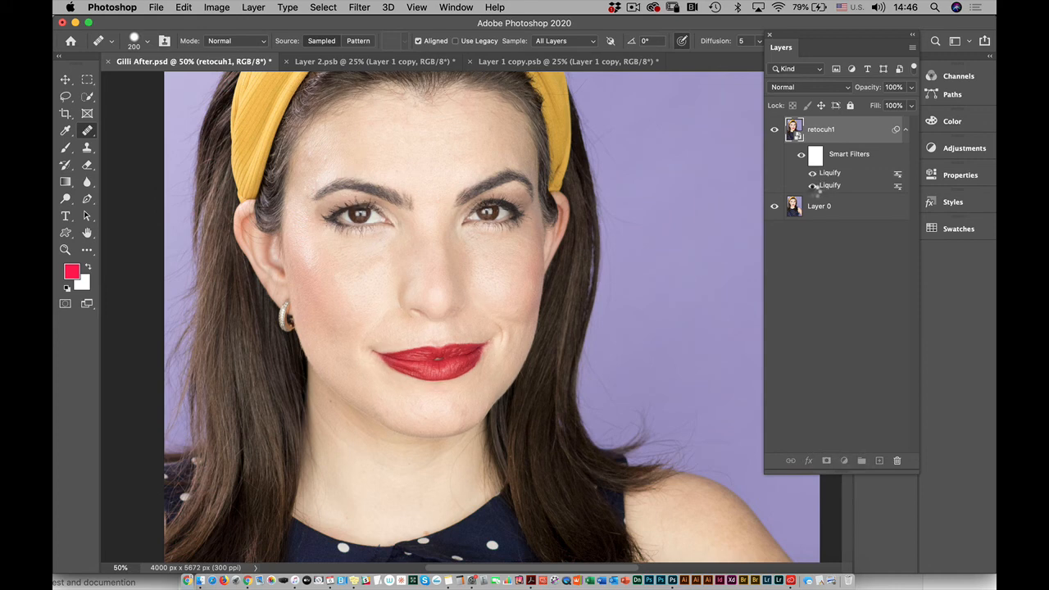
{"action": "left_click", "coordinate": [813, 186]}
{"action": "left_click", "coordinate": [813, 186]}
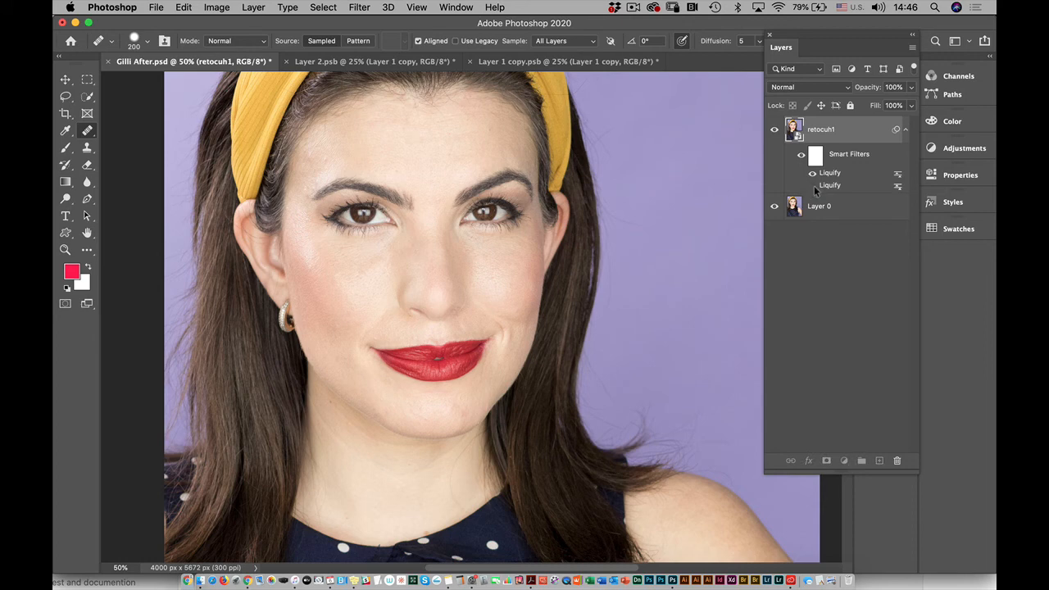
{"action": "left_click", "coordinate": [812, 186]}
Add a new empty layer above retocuh1 and name it Clone.
{"action": "left_click_drag", "start_coordinate": [587, 424], "coordinate": [469, 39]}
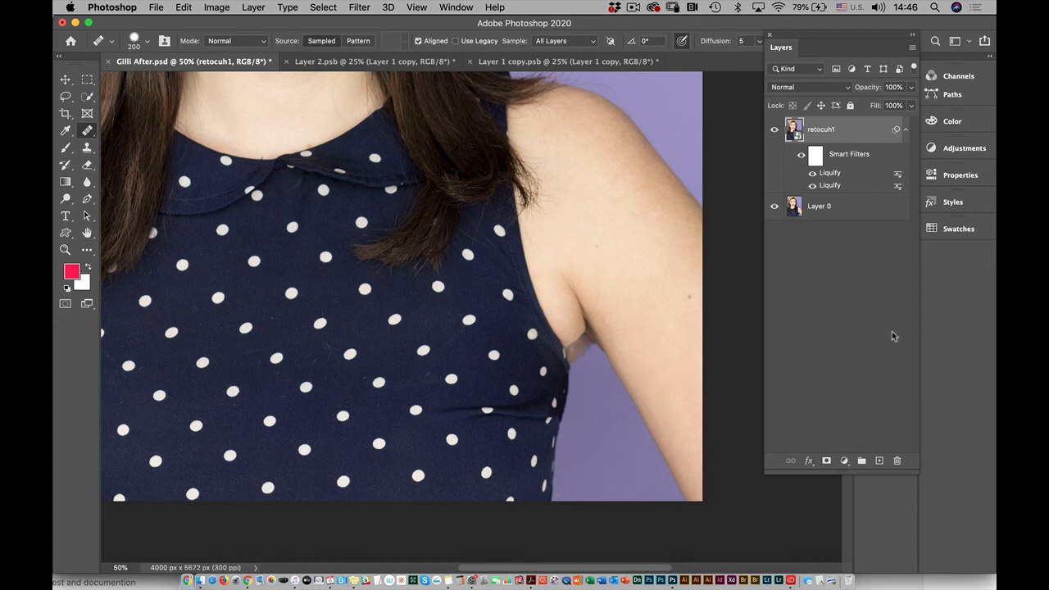
{"action": "left_click", "coordinate": [878, 462]}
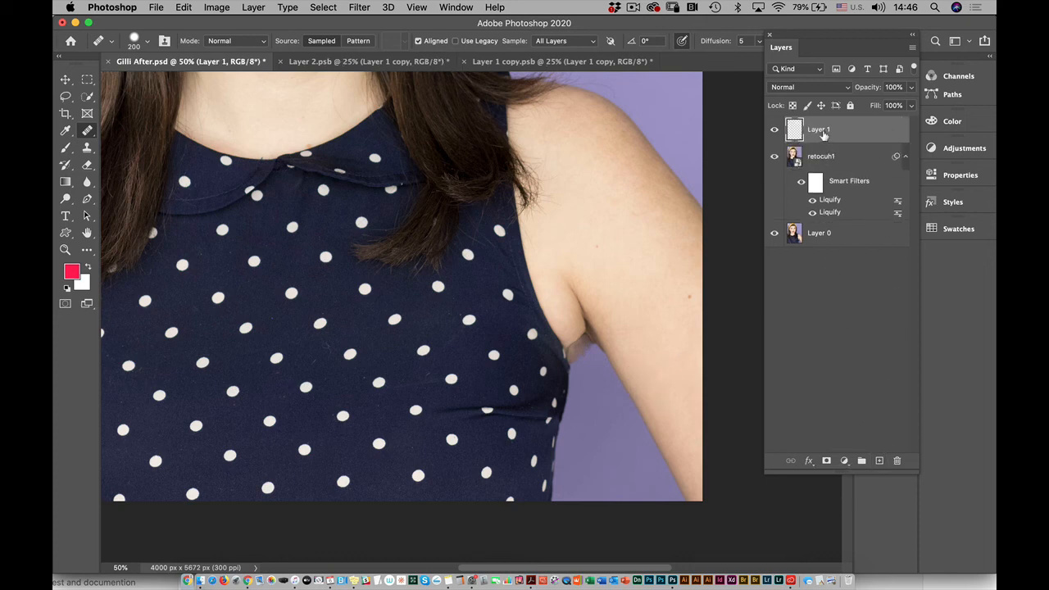
{"action": "double_click", "coordinate": [822, 129]}
{"action": "type", "text": "Clone"}
{"action": "key", "text": "Return"}
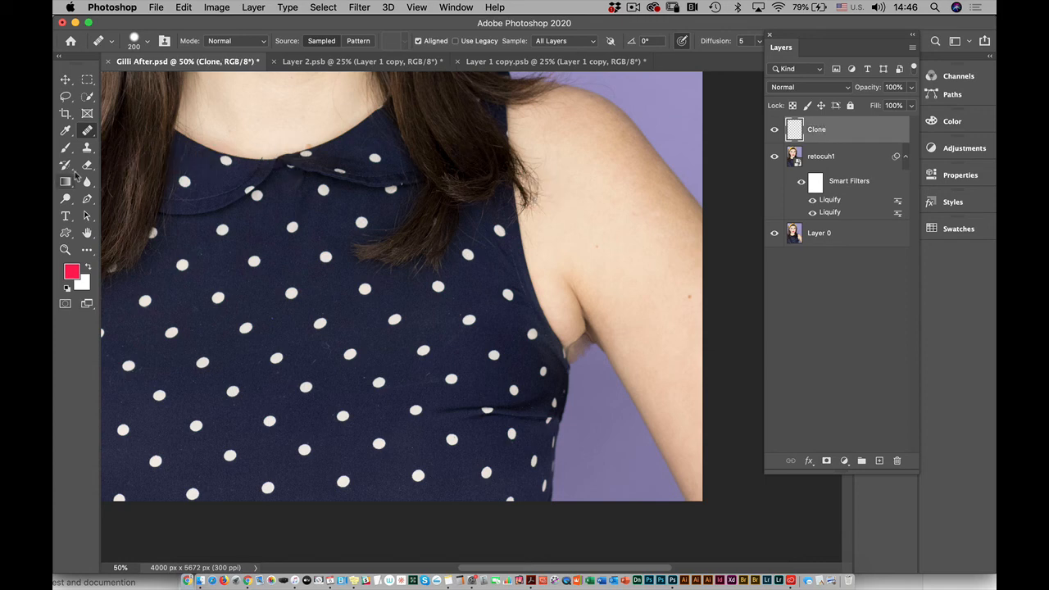
Clone purple background over the leftover skin smudge below the armpit on the Clone layer with the Clone Stamp, undoing the last stroke.
{"action": "left_click", "coordinate": [87, 149]}
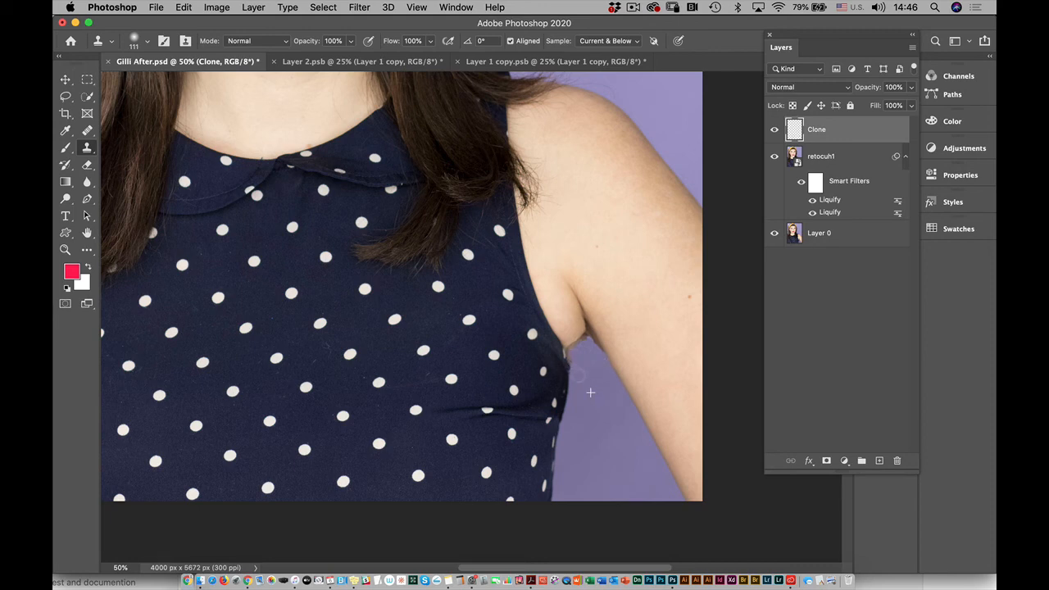
{"action": "scroll", "coordinate": [615, 392], "scroll_direction": "up", "scroll_amount": 2}
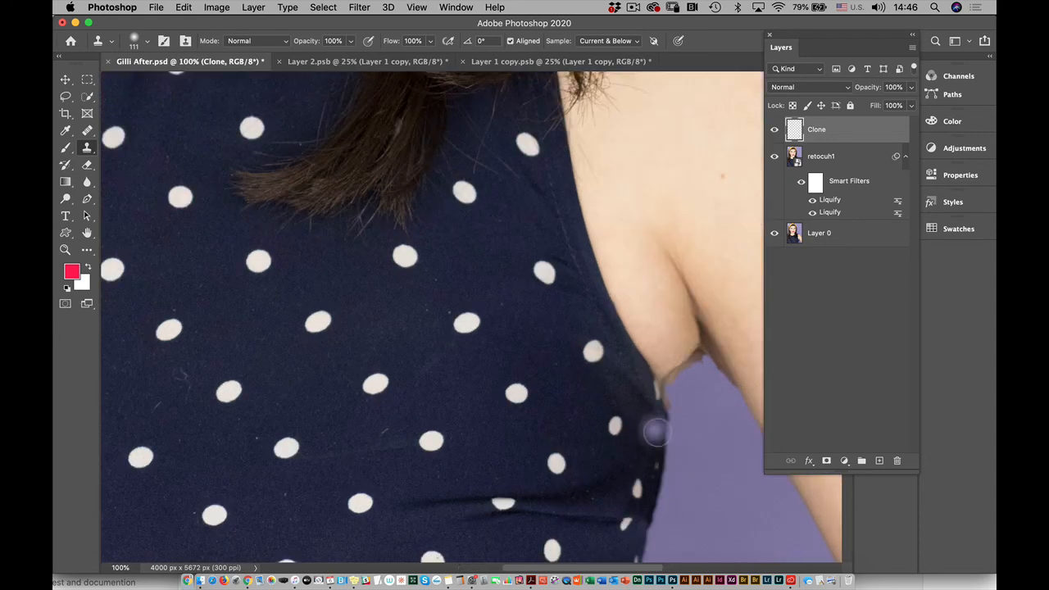
{"action": "scroll", "coordinate": [656, 432], "scroll_direction": "right", "scroll_amount": 5}
{"action": "scroll", "coordinate": [656, 432], "scroll_direction": "down", "scroll_amount": 3}
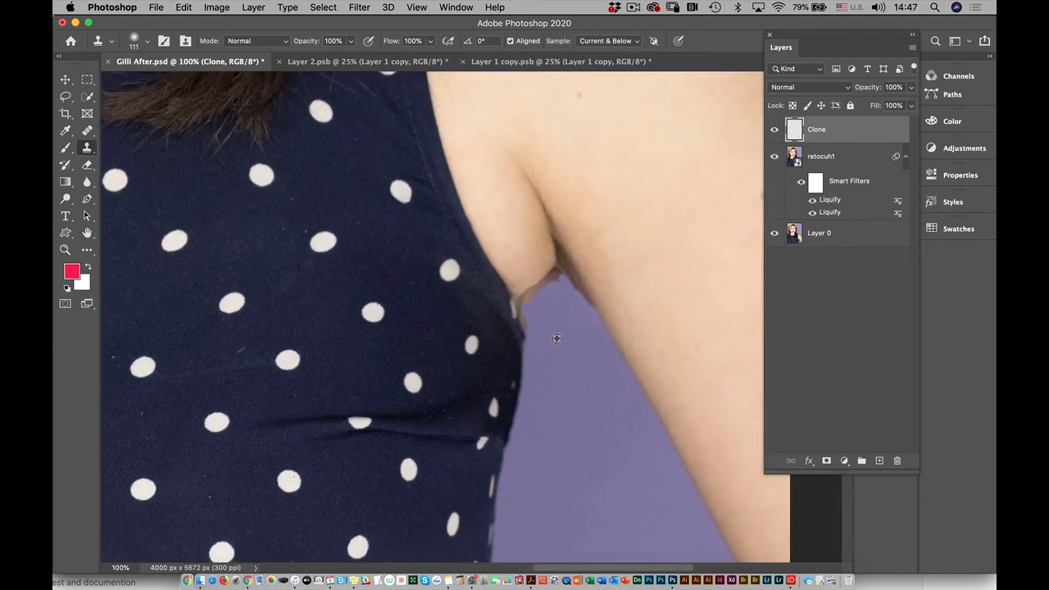
{"action": "mouse_move", "coordinate": [557, 280]}
{"action": "left_mouse_down"}
{"action": "mouse_move", "coordinate": [526, 307]}
{"action": "mouse_move", "coordinate": [560, 266]}
{"action": "mouse_move", "coordinate": [560, 295]}
{"action": "mouse_move", "coordinate": [535, 305]}
{"action": "mouse_move", "coordinate": [546, 289]}
{"action": "mouse_move", "coordinate": [529, 303]}
{"action": "mouse_move", "coordinate": [551, 284]}
{"action": "mouse_move", "coordinate": [521, 303]}
{"action": "mouse_move", "coordinate": [530, 327]}
{"action": "mouse_move", "coordinate": [553, 339]}
{"action": "left_mouse_up"}
{"action": "left_click_drag", "start_coordinate": [575, 395], "coordinate": [579, 411]}
{"action": "mouse_move", "coordinate": [529, 315]}
{"action": "left_mouse_down"}
{"action": "mouse_move", "coordinate": [542, 347]}
{"action": "mouse_move", "coordinate": [537, 318]}
{"action": "left_mouse_up"}
{"action": "mouse_move", "coordinate": [563, 275]}
{"action": "left_mouse_down"}
{"action": "mouse_move", "coordinate": [577, 305]}
{"action": "mouse_move", "coordinate": [595, 292]}
{"action": "left_mouse_up"}
{"action": "key", "text": "super+z"}
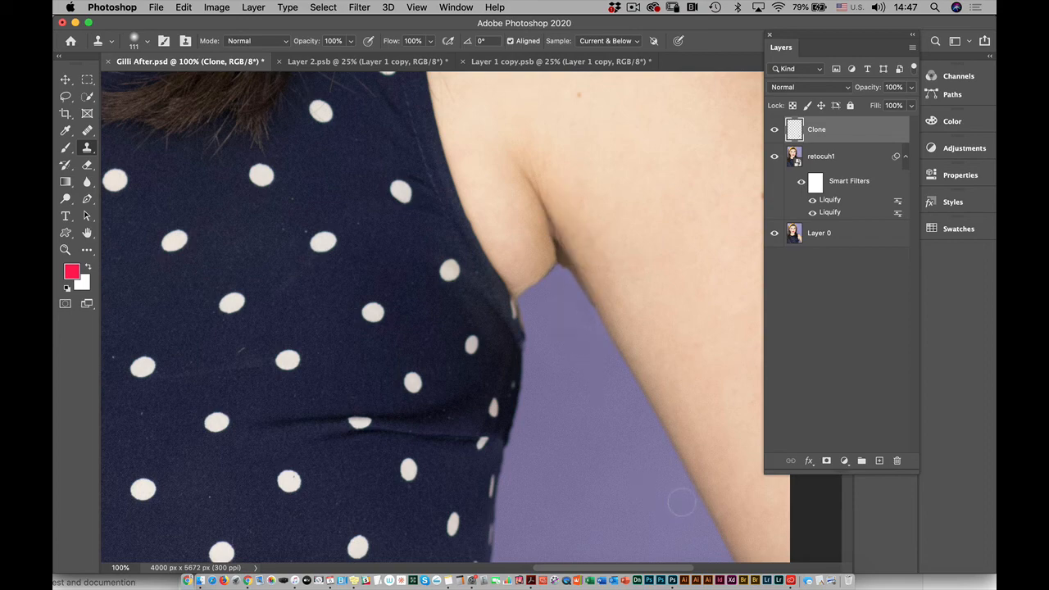
Apply a Camera Raw smart filter to retocuh1 with Texture -41, Clarity -8 and Dehaze +10.
{"action": "key", "text": "super+minus"}
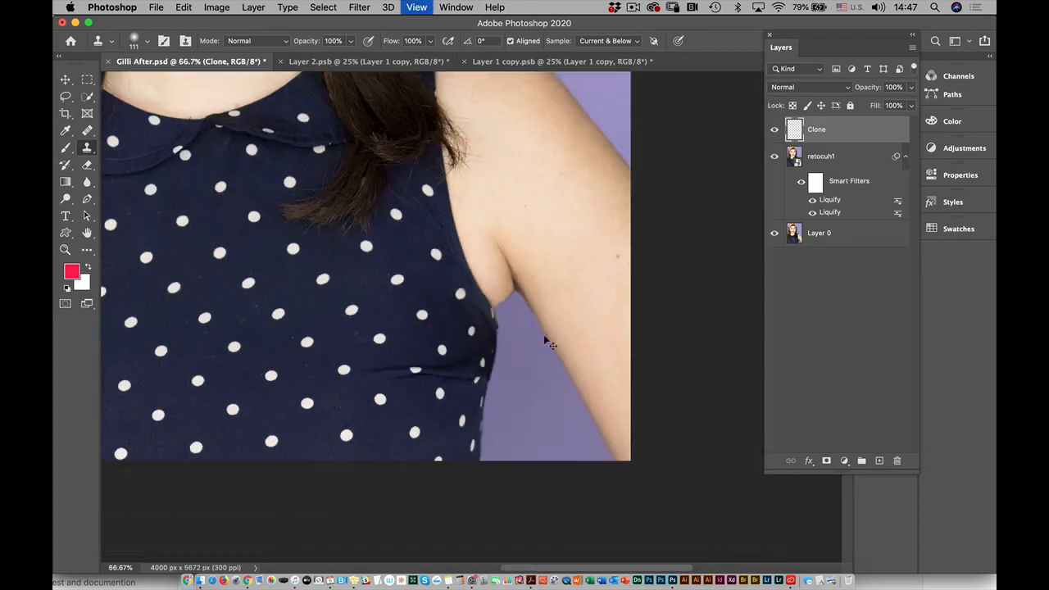
{"action": "key", "text": "super+minus"}
{"action": "key", "text": "super+minus"}
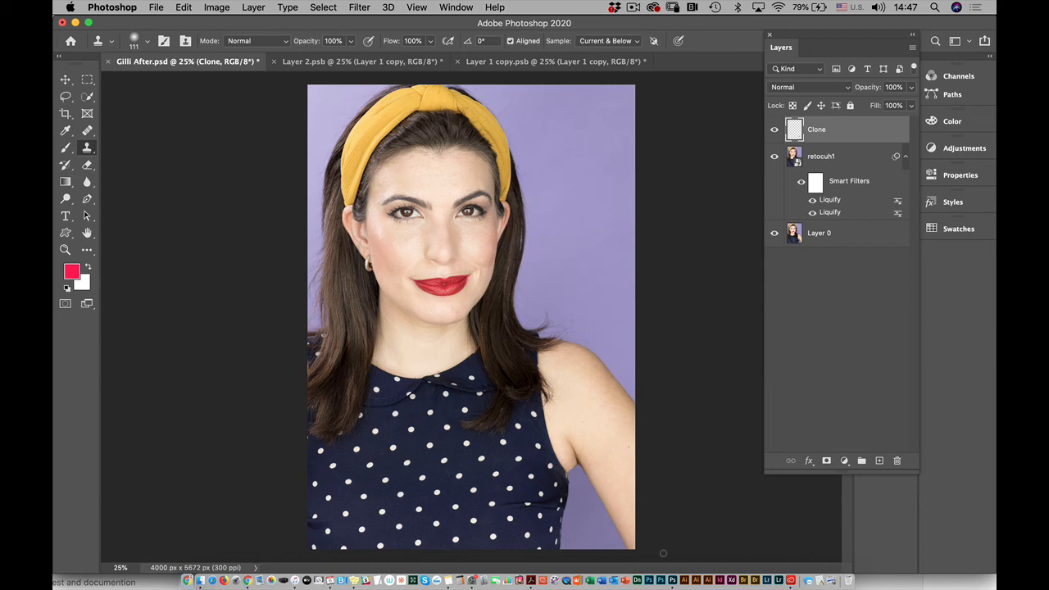
{"action": "left_click", "coordinate": [795, 164]}
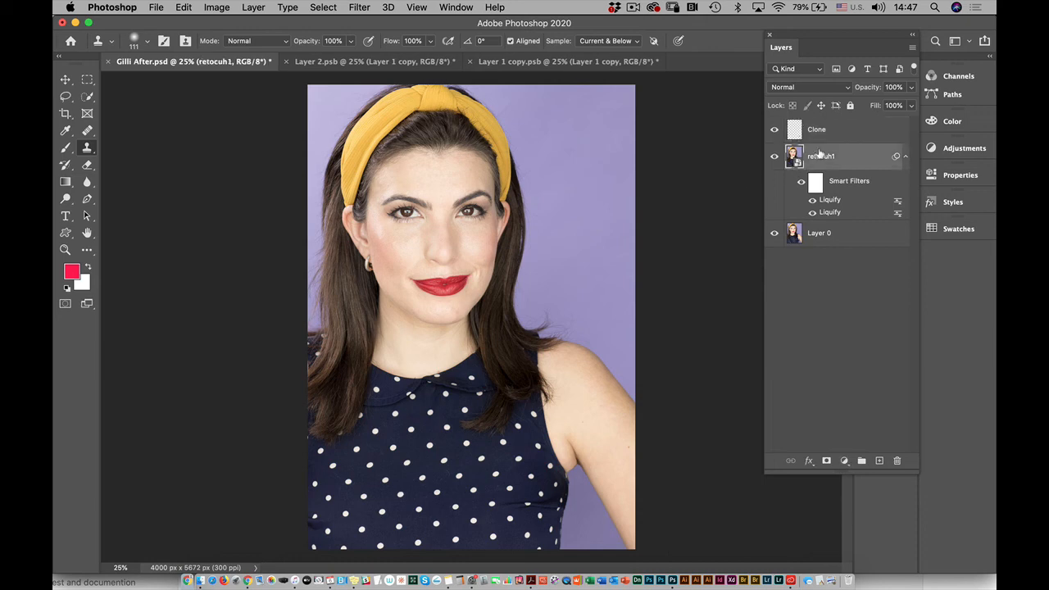
{"action": "left_click", "coordinate": [359, 7]}
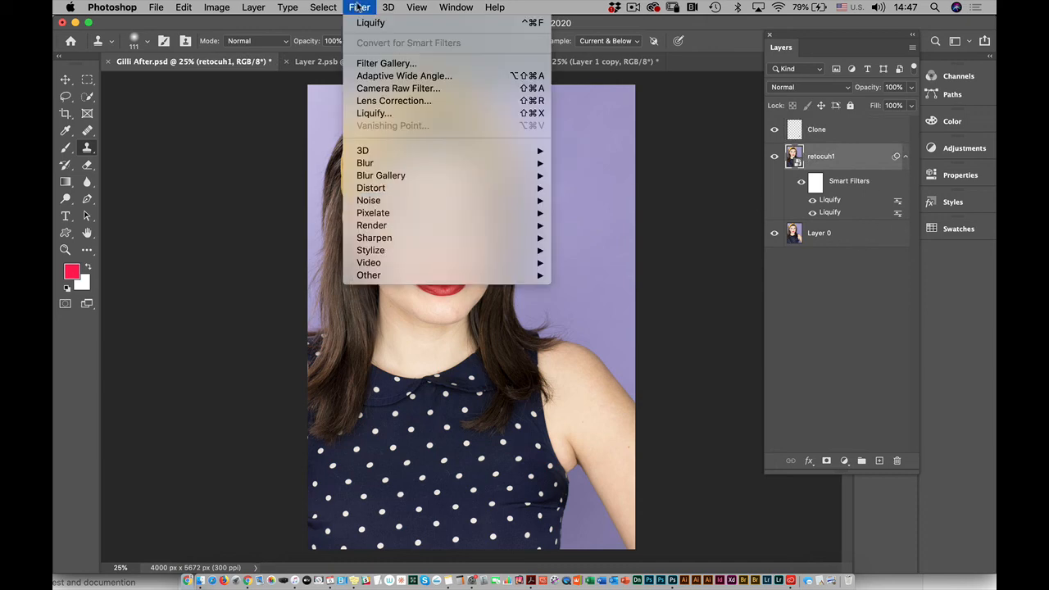
{"action": "left_click", "coordinate": [383, 90]}
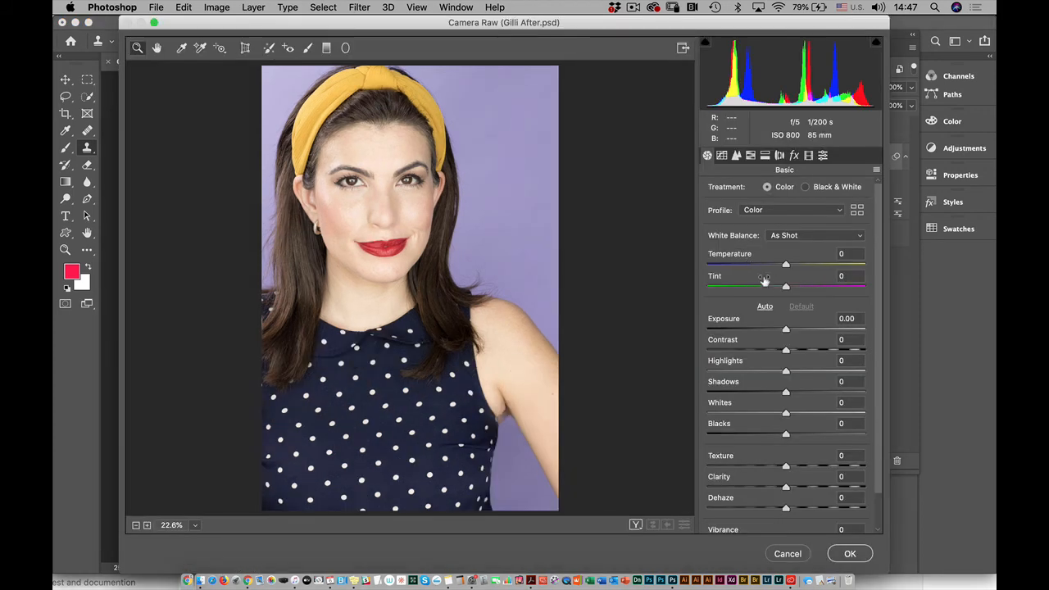
{"action": "left_click_drag", "start_coordinate": [725, 457], "coordinate": [724, 504]}
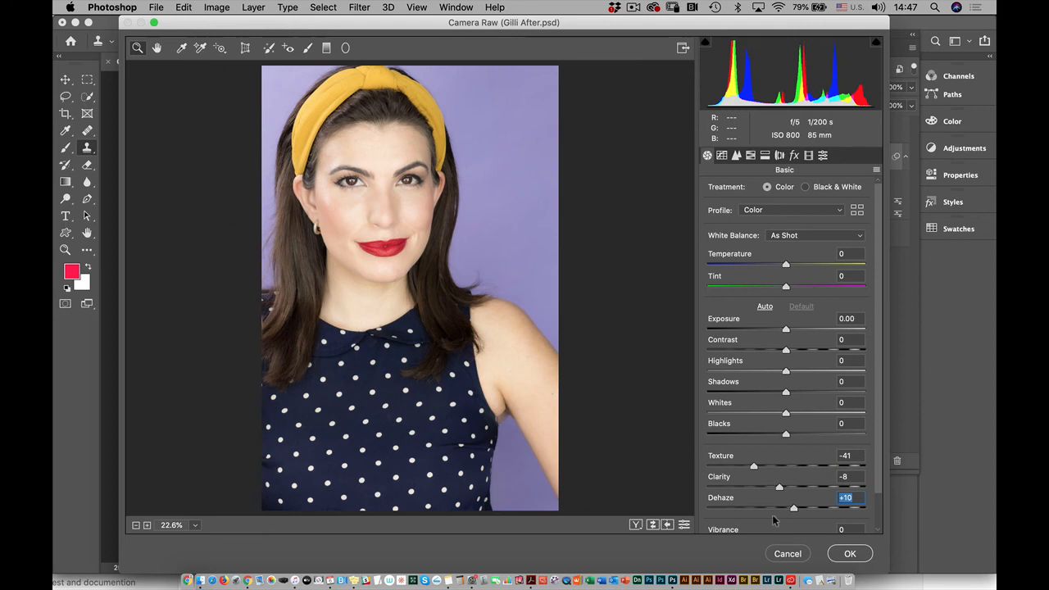
{"action": "left_click", "coordinate": [849, 552]}
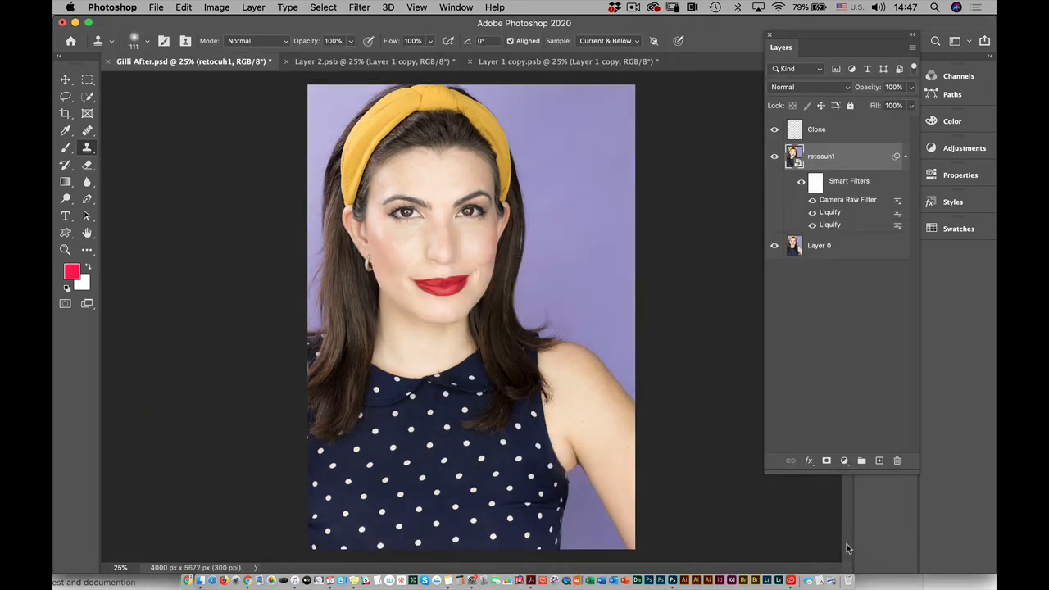
Try to paint with the Brush directly on the retocuh1 smart object around the armpit.
{"action": "key", "text": "super+equal"}
{"action": "key", "text": "super+equal"}
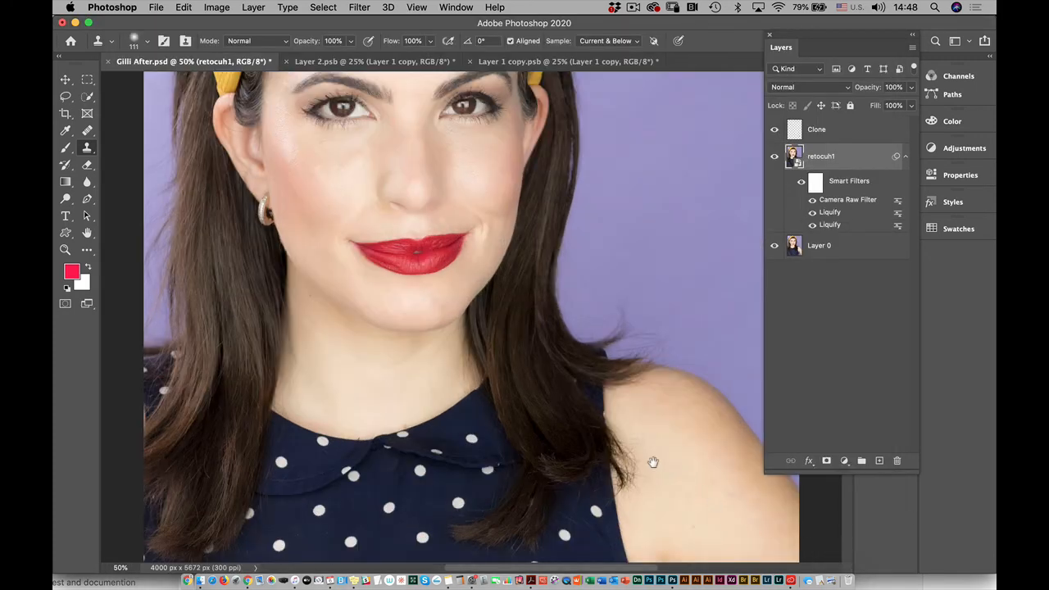
{"action": "left_click_drag", "start_coordinate": [644, 406], "coordinate": [616, 219]}
{"action": "scroll", "coordinate": [627, 212], "scroll_direction": "down", "scroll_amount": 3}
{"action": "scroll", "coordinate": [684, 244], "scroll_direction": "down", "scroll_amount": 2}
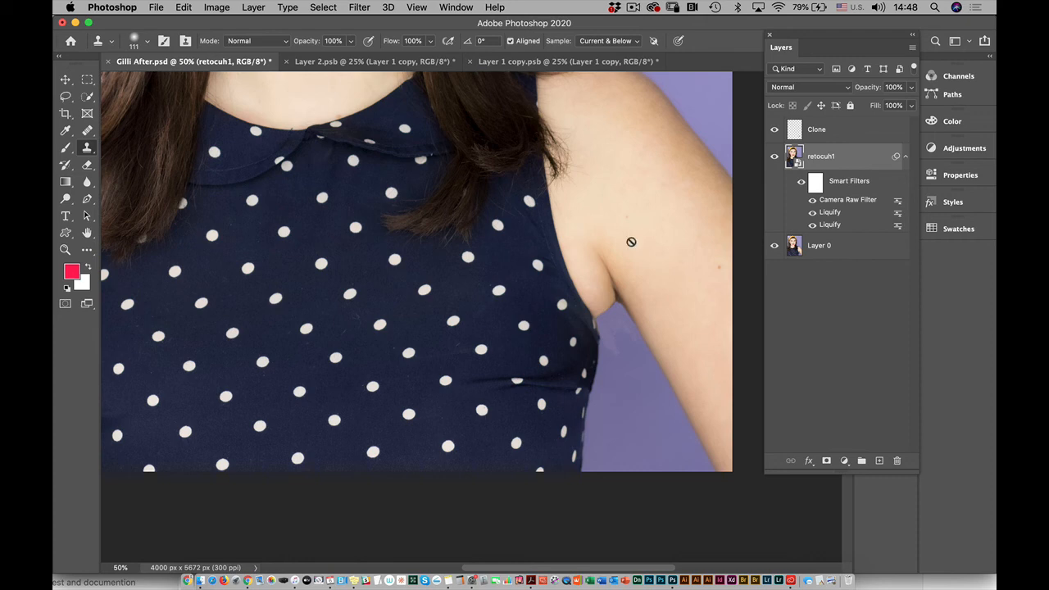
{"action": "key", "text": "b"}
{"action": "left_click", "coordinate": [560, 294]}
{"action": "left_click", "coordinate": [578, 212]}
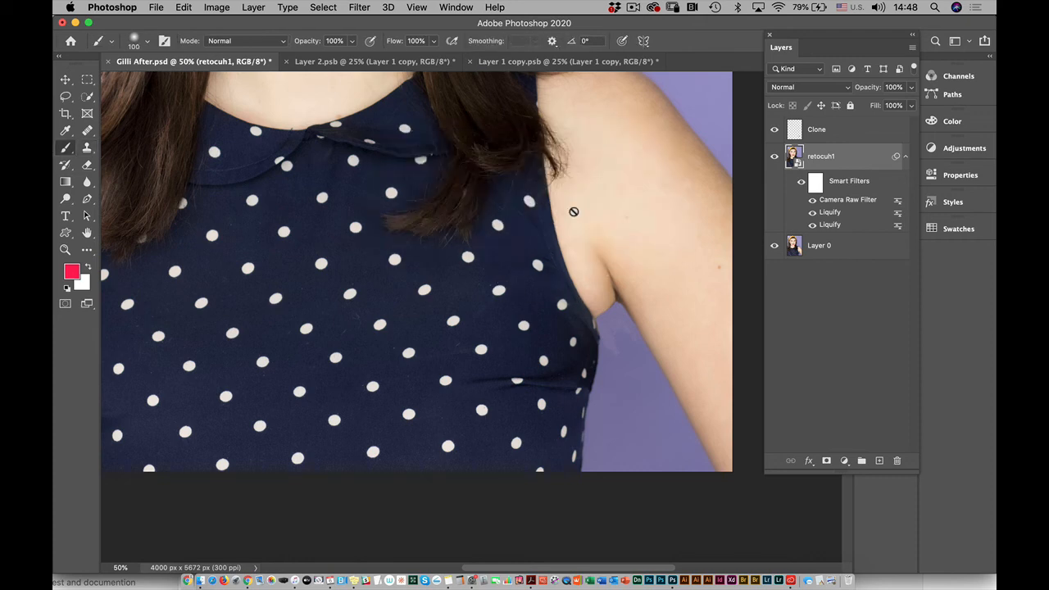
Paint black over the eyes and lips on retocuh1's smart filter mask, and compare the portrait with the mask disabled and re-enabled.
{"action": "left_click_drag", "start_coordinate": [471, 273], "coordinate": [566, 537]}
{"action": "scroll", "coordinate": [566, 537], "scroll_direction": "up", "scroll_amount": 5}
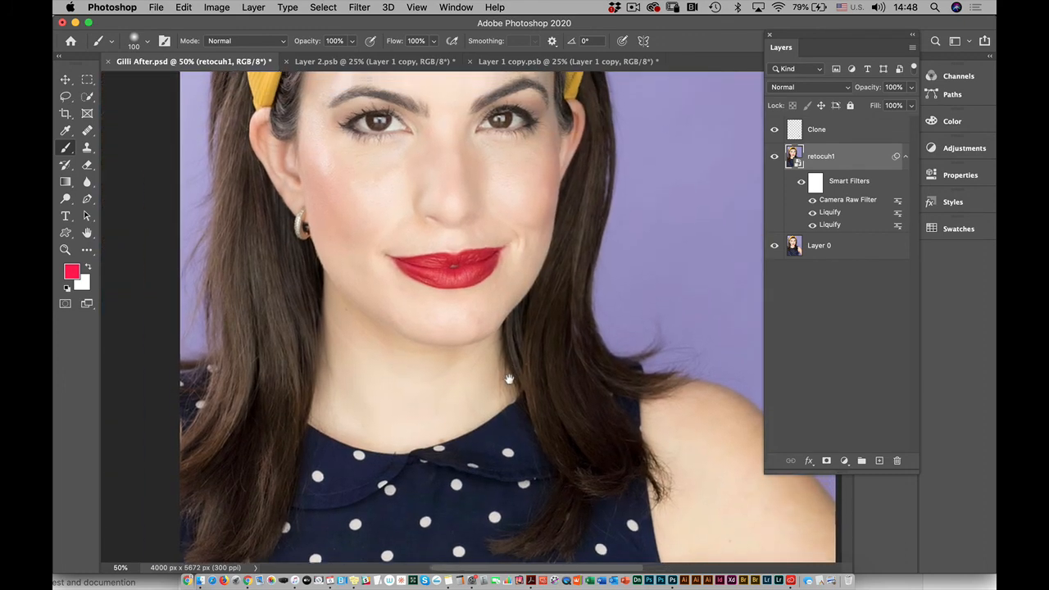
{"action": "key", "text": "s"}
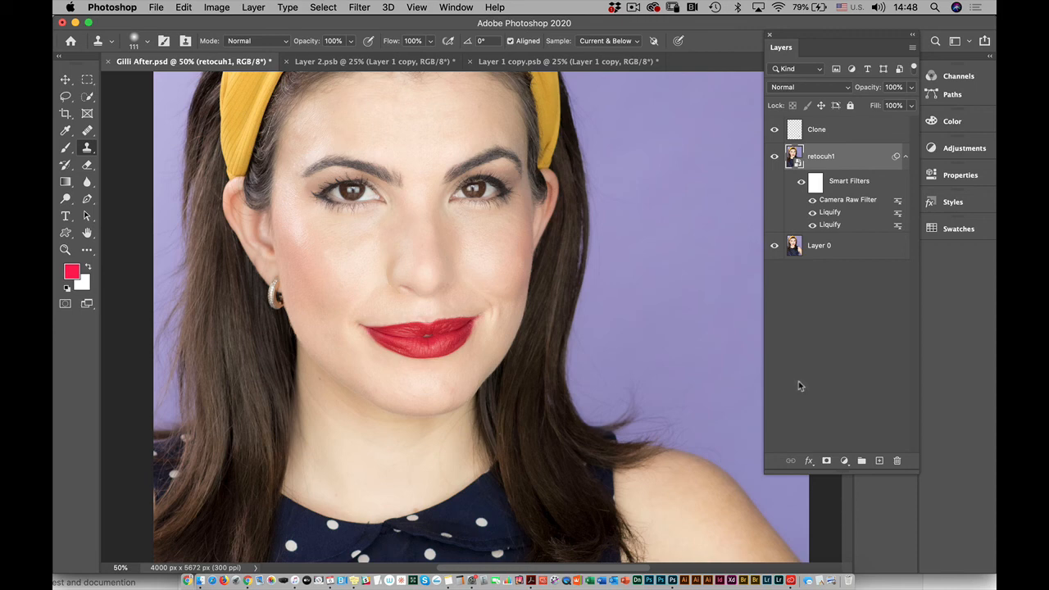
{"action": "left_click", "coordinate": [816, 184]}
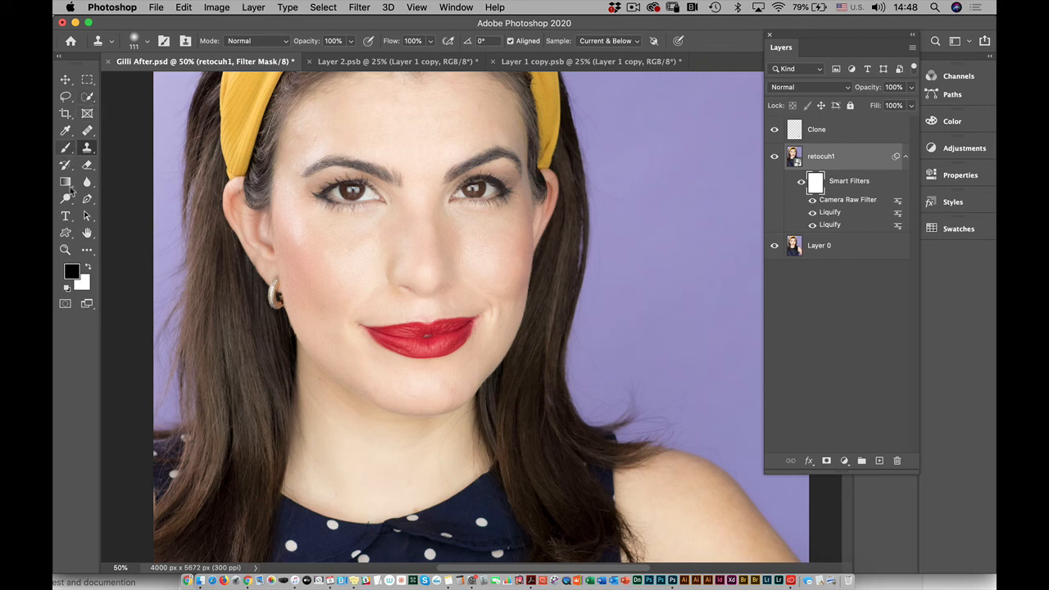
{"action": "left_click", "coordinate": [66, 148]}
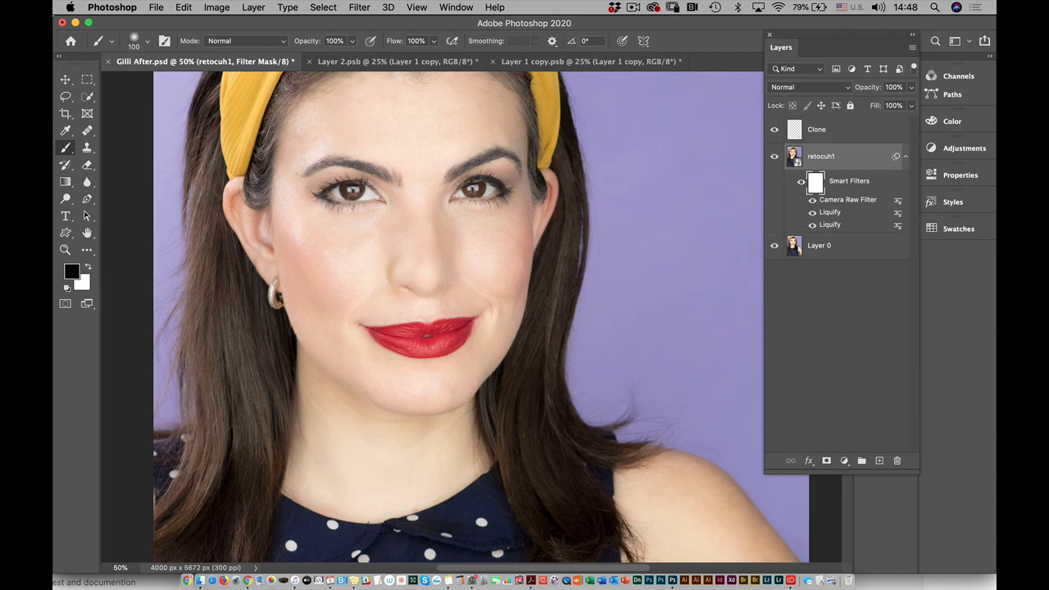
{"action": "left_click_drag", "start_coordinate": [352, 192], "coordinate": [352, 191]}
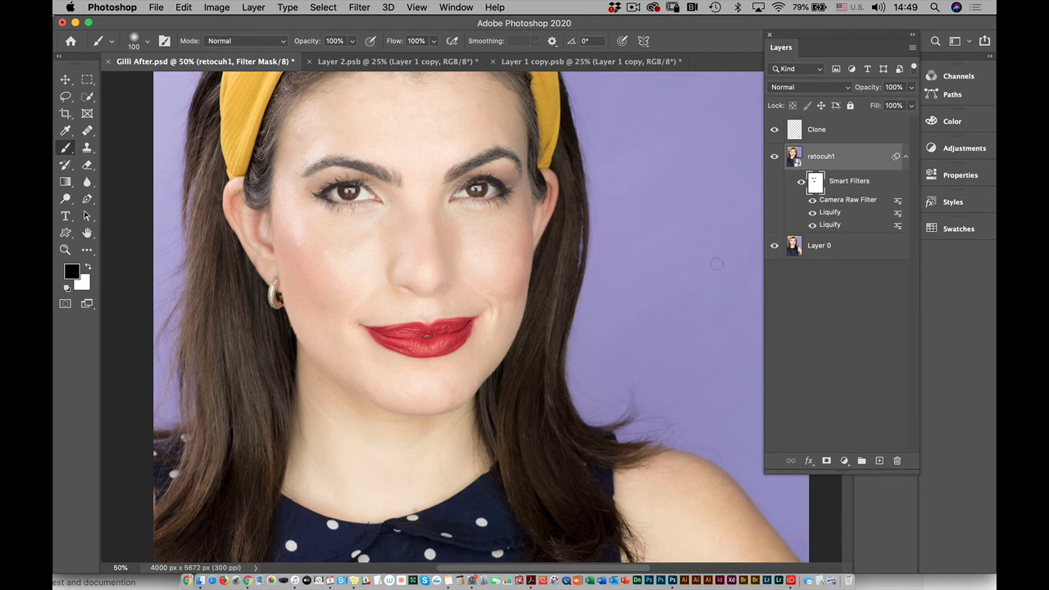
{"action": "left_click", "coordinate": [816, 182], "text": "shift"}
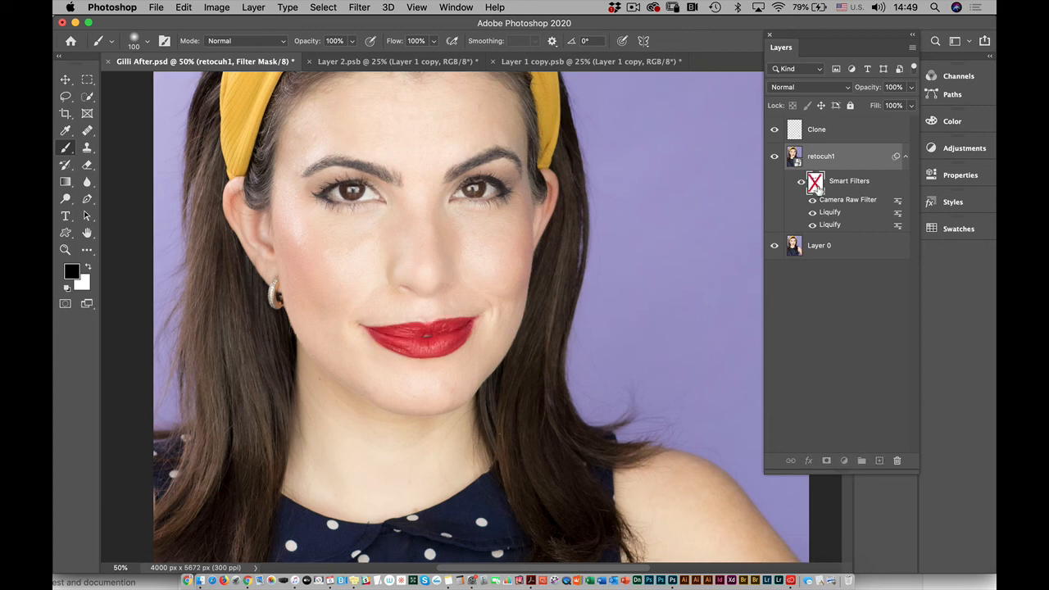
{"action": "left_click", "coordinate": [816, 183], "text": "shift"}
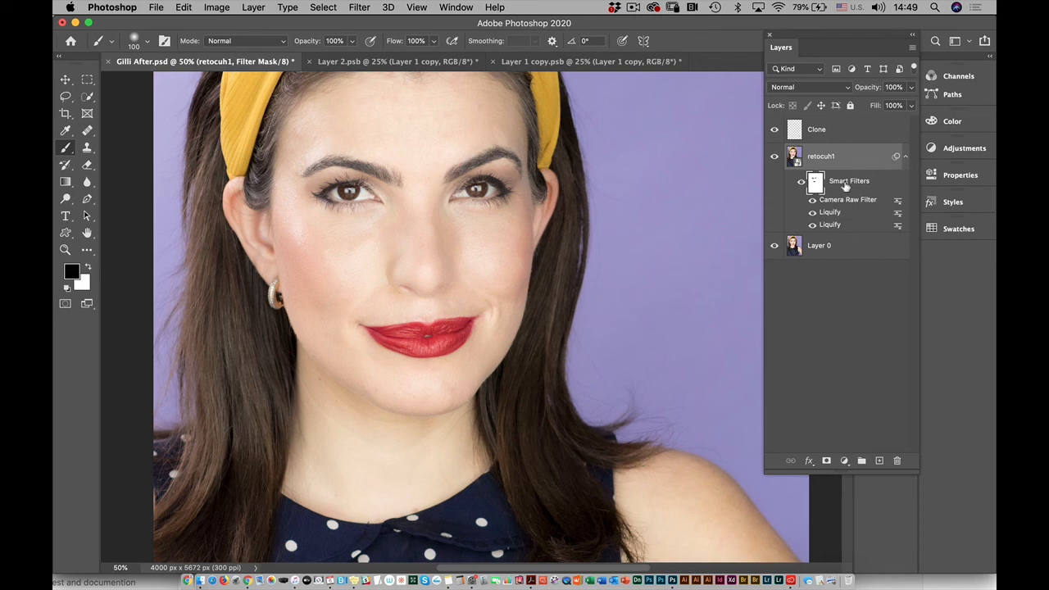
Turn off the Camera Raw Filter on retocuh1 and duplicate the smart object layer.
{"action": "left_click", "coordinate": [794, 161]}
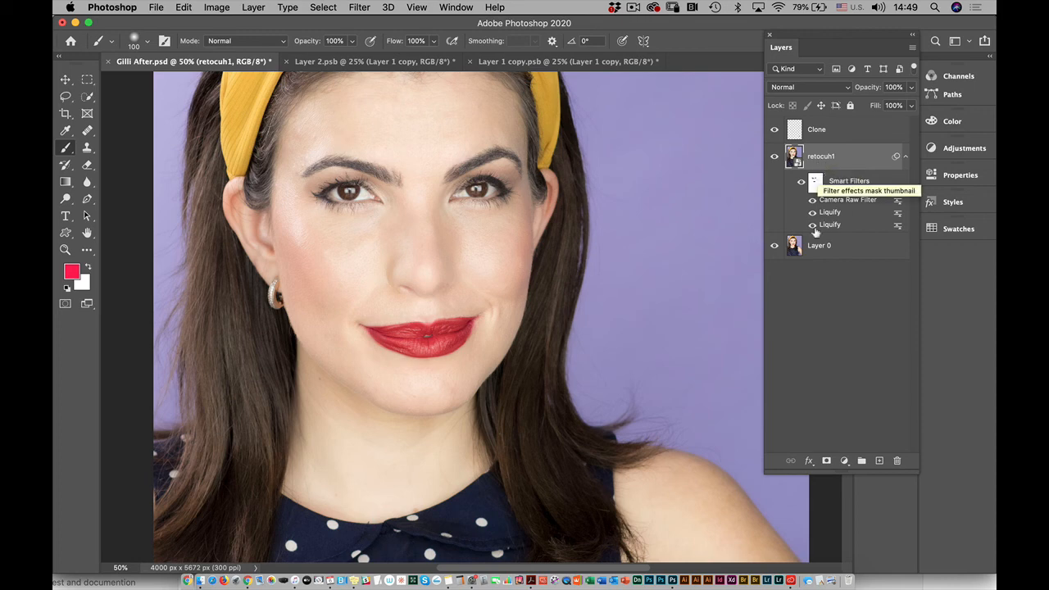
{"action": "left_click", "coordinate": [812, 200]}
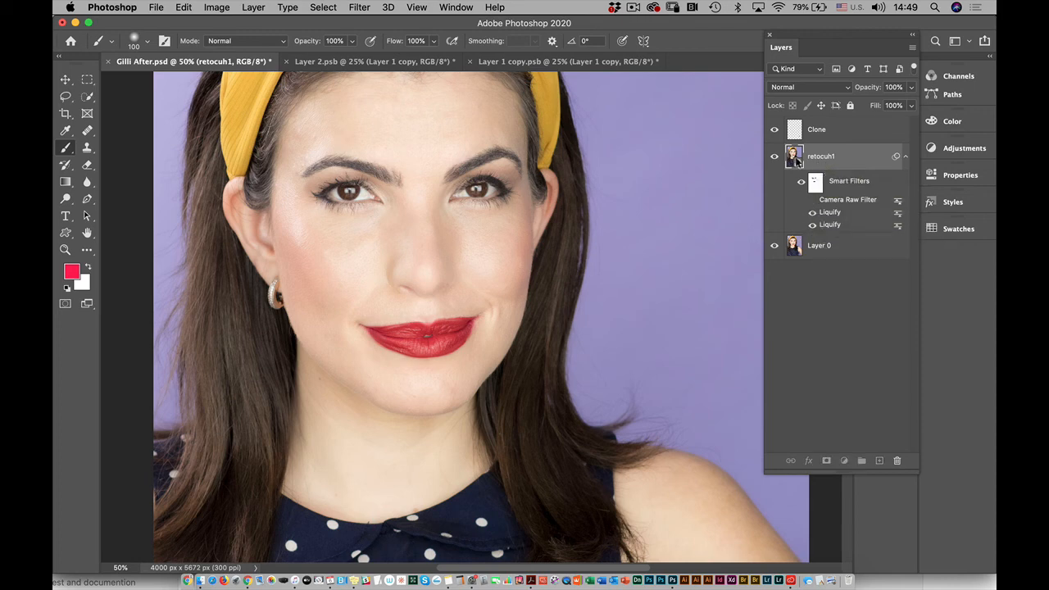
{"action": "left_click_drag", "start_coordinate": [795, 160], "coordinate": [882, 464]}
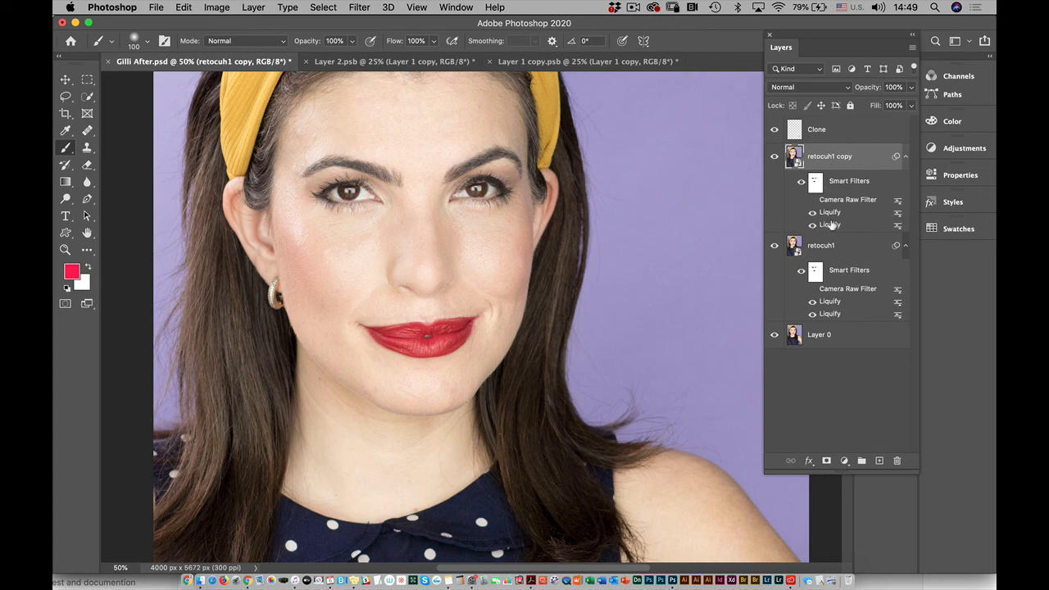
On the duplicated retocuh1 layer, turn off both Liquify filters and turn on the Camera Raw Filter.
{"action": "left_click", "coordinate": [812, 213]}
{"action": "left_click", "coordinate": [812, 225]}
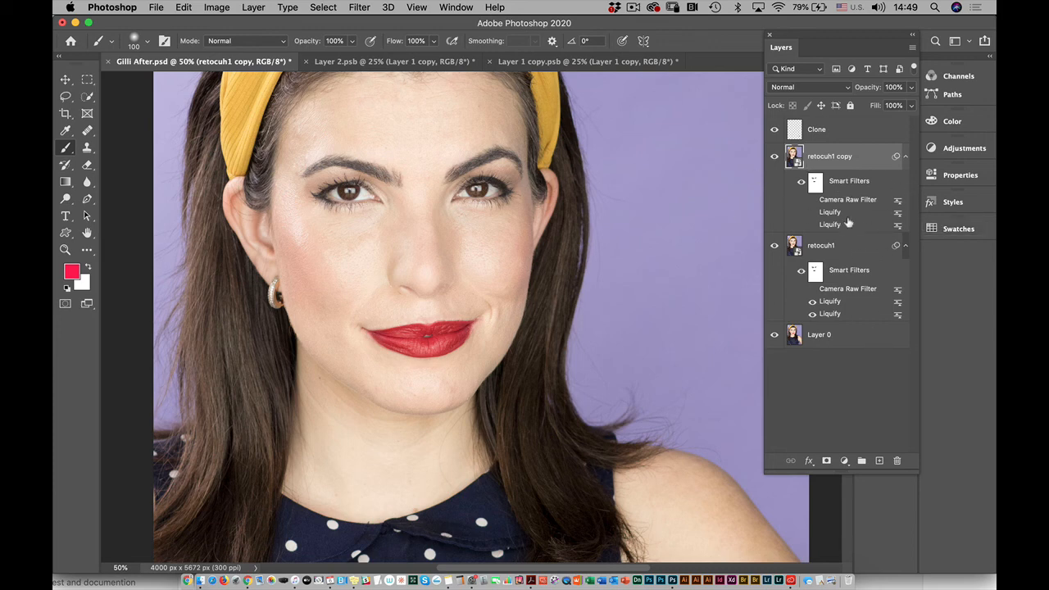
{"action": "left_click", "coordinate": [811, 202]}
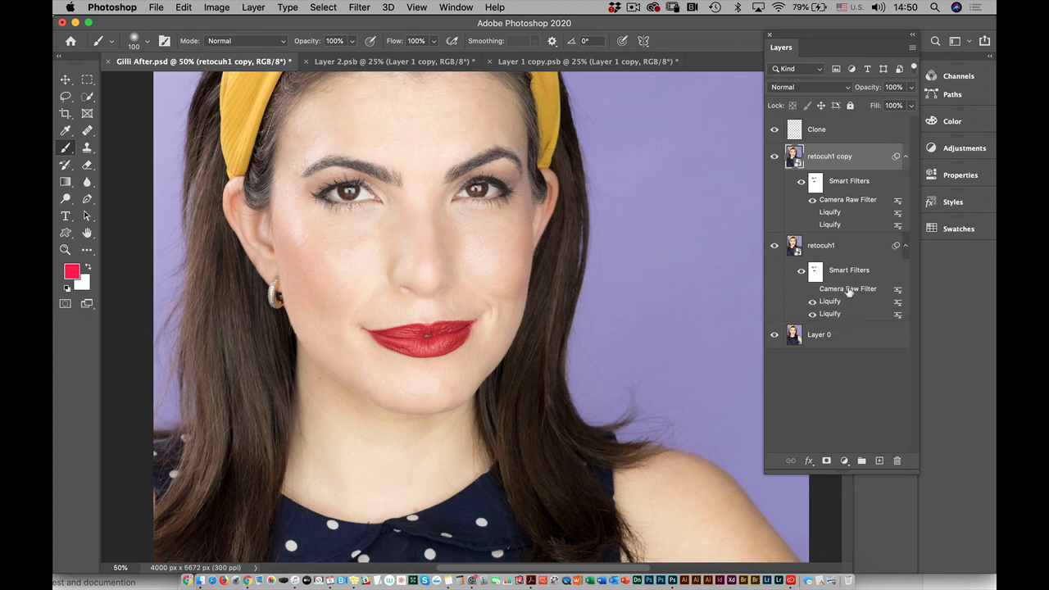
Revert Gilli After.psd to its last saved version.
{"action": "mouse_move", "coordinate": [856, 225]}
{"action": "left_mouse_down"}
{"action": "mouse_move", "coordinate": [849, 210]}
{"action": "mouse_move", "coordinate": [852, 234]}
{"action": "left_mouse_up"}
{"action": "left_click", "coordinate": [156, 8]}
{"action": "key", "text": "Escape"}
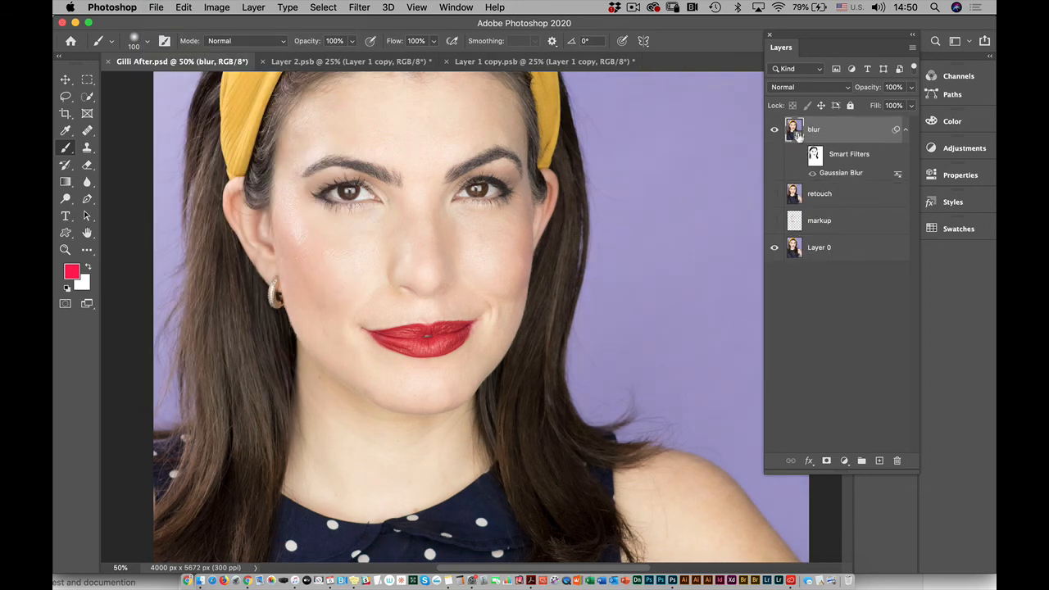
Compare the blur layer with its Gaussian Blur filter off and on, and open the smart object's contents.
{"action": "left_click", "coordinate": [812, 174]}
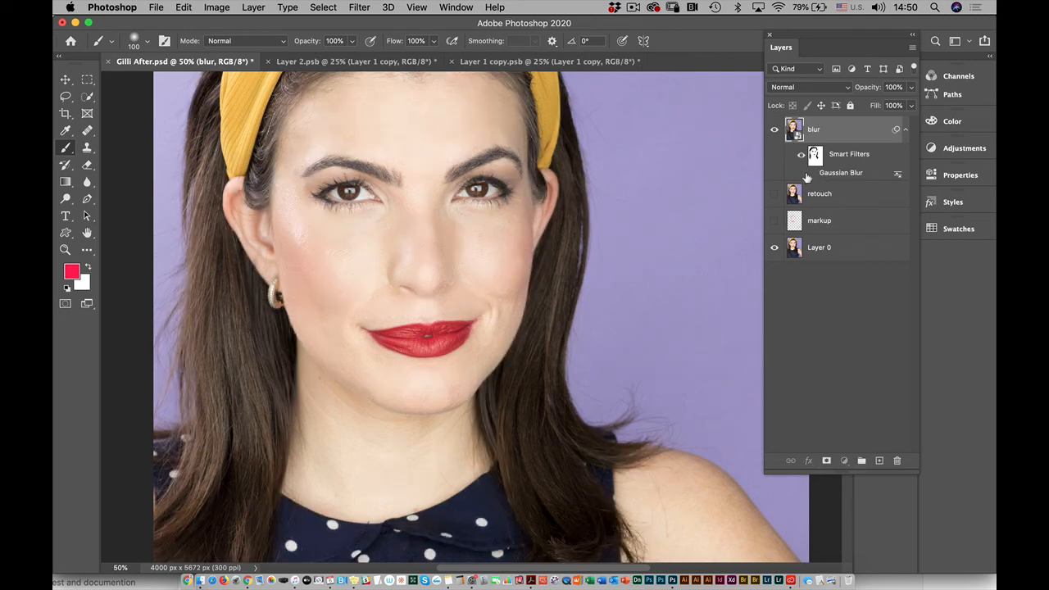
{"action": "left_click", "coordinate": [811, 175]}
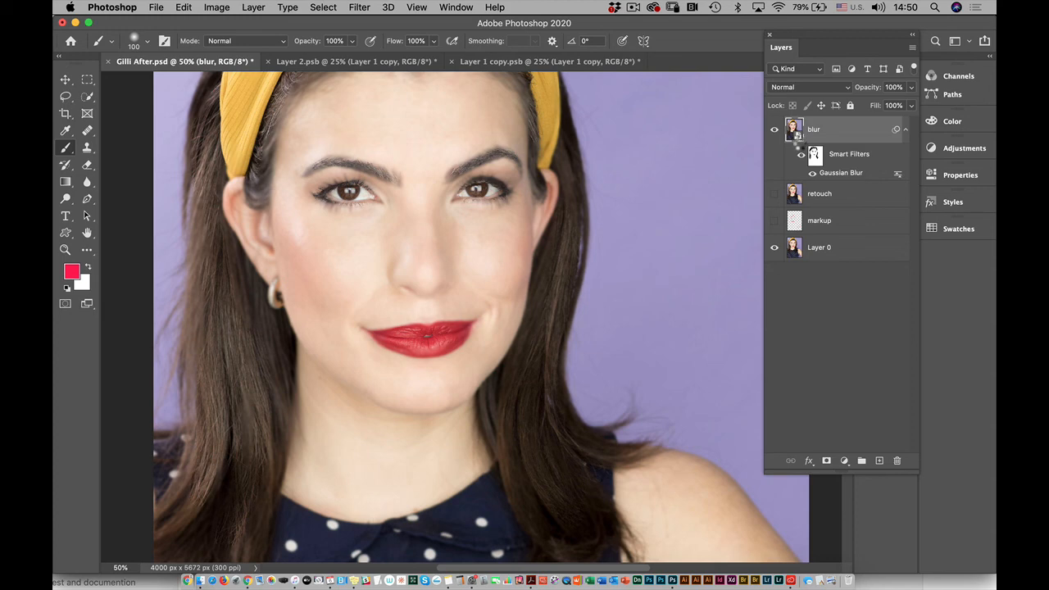
{"action": "double_click", "coordinate": [795, 132]}
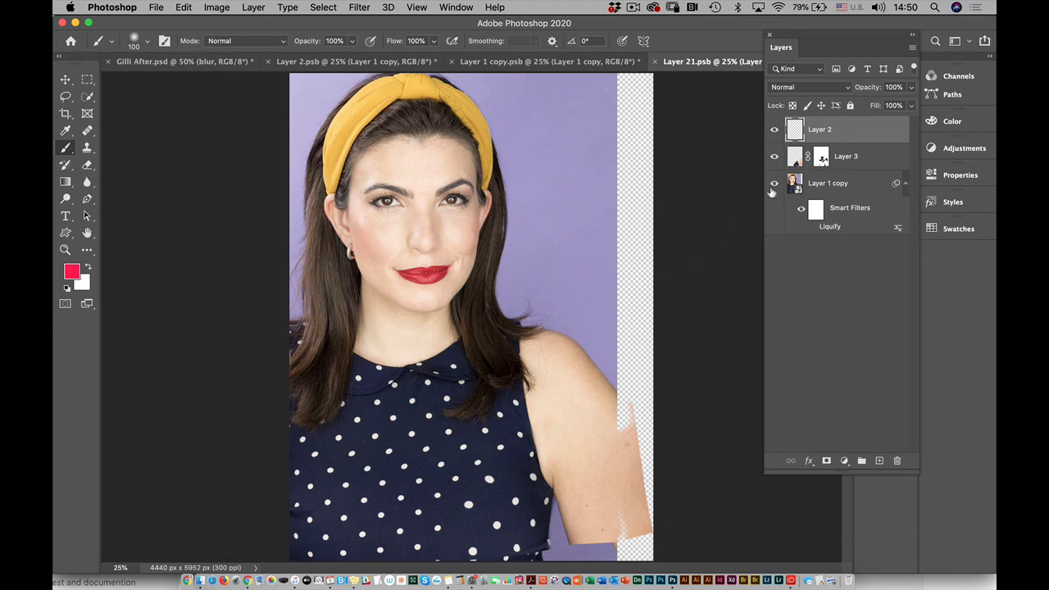
Hide Layer 2 and compare the arm and dress with Layer 3 hidden and shown.
{"action": "left_click", "coordinate": [776, 129]}
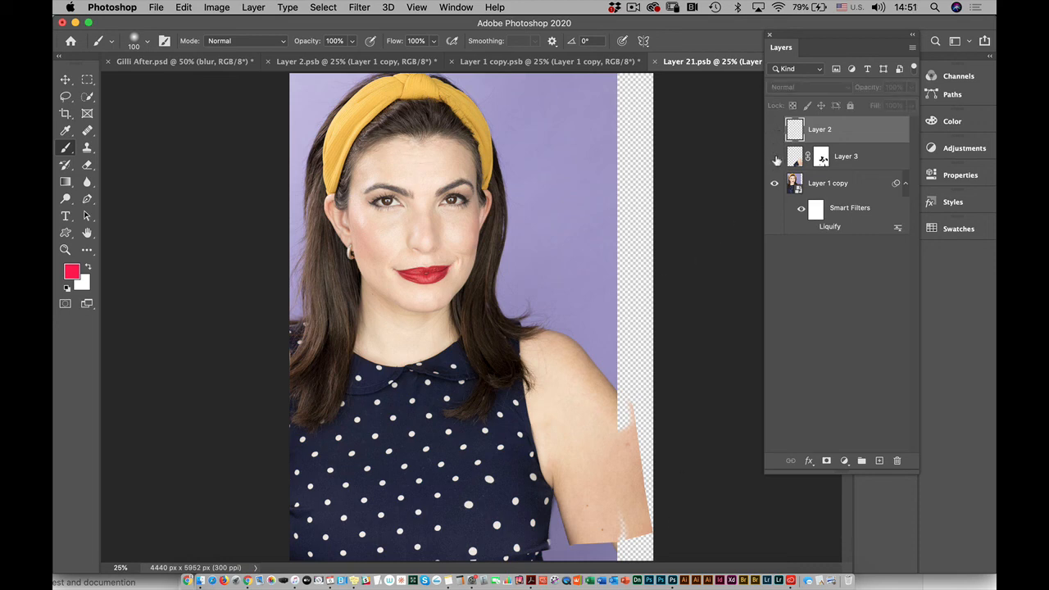
{"action": "left_click", "coordinate": [776, 157]}
{"action": "left_click", "coordinate": [776, 157]}
{"action": "left_click", "coordinate": [775, 158]}
{"action": "left_click", "coordinate": [776, 158]}
{"action": "left_click", "coordinate": [776, 158]}
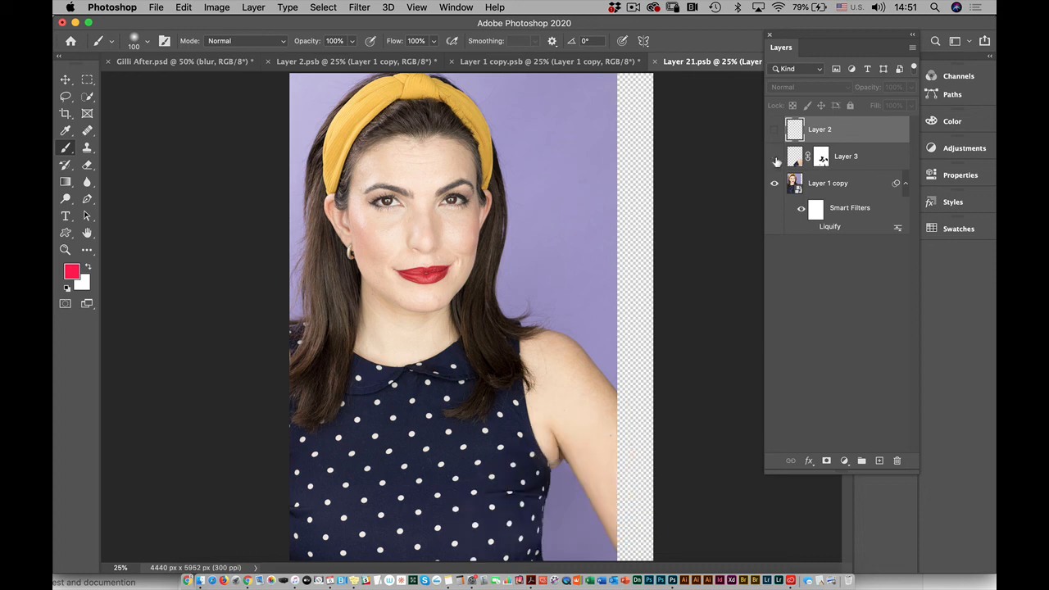
{"action": "left_click", "coordinate": [775, 157]}
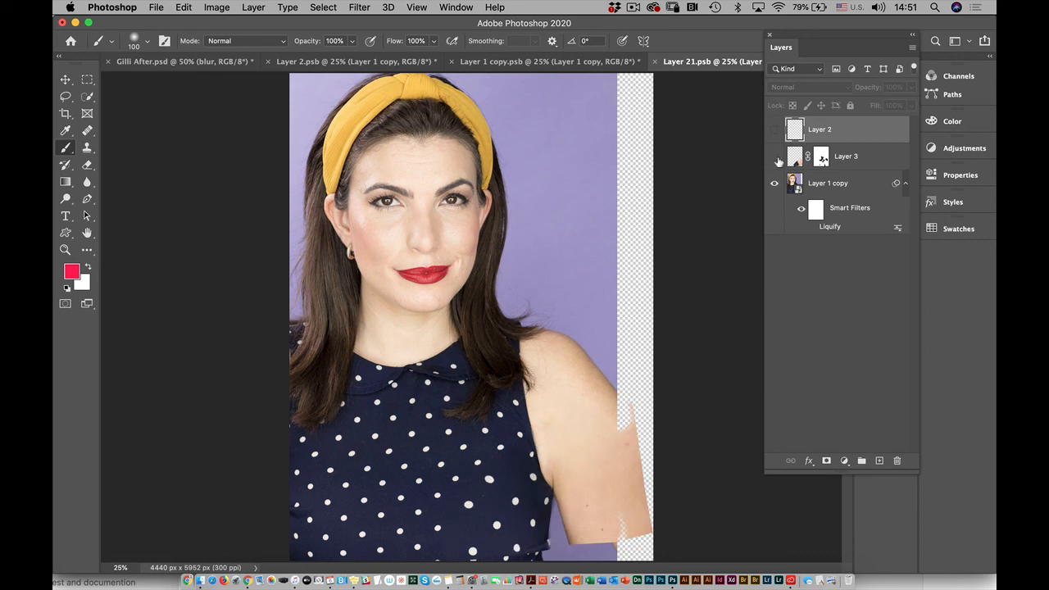
{"action": "left_click", "coordinate": [776, 158]}
{"action": "left_click", "coordinate": [775, 157]}
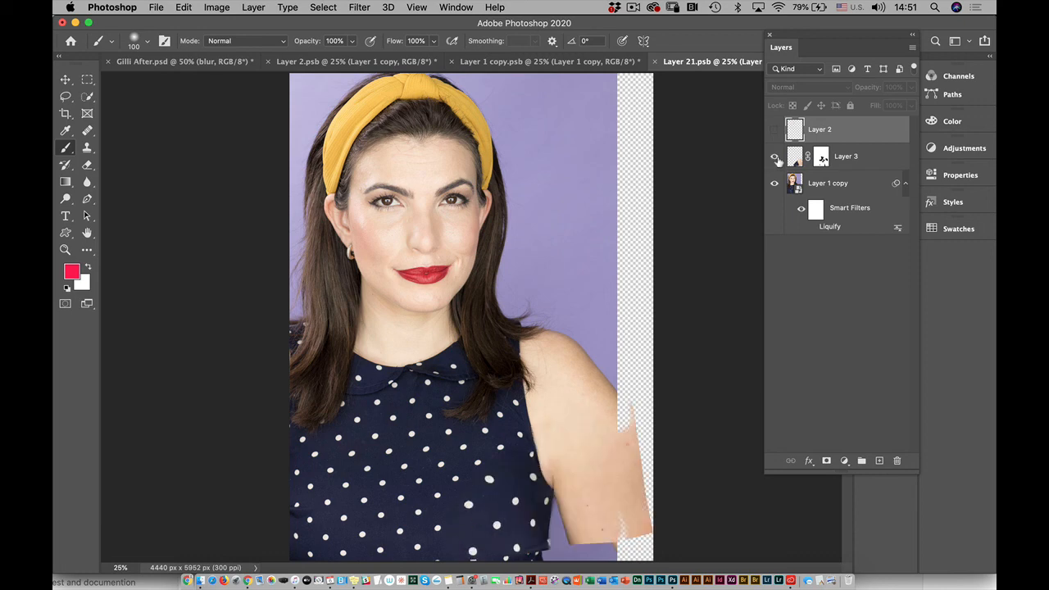
Compare Layer 3 with its layer mask disabled and enabled, and select the Layer 1 copy smart object.
{"action": "left_click", "coordinate": [822, 161], "text": "shift"}
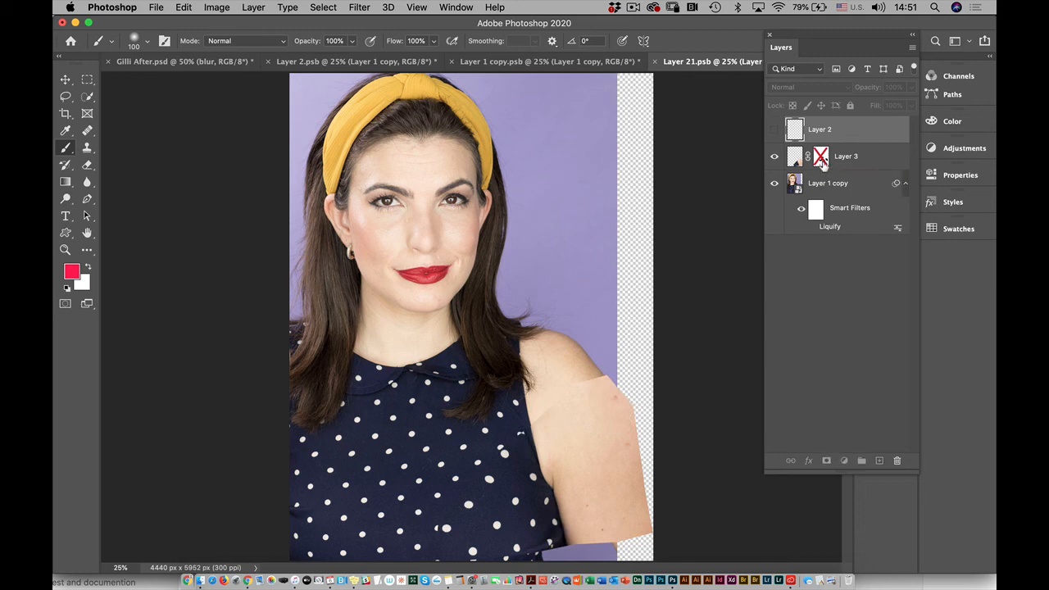
{"action": "left_click", "coordinate": [822, 160], "text": "shift"}
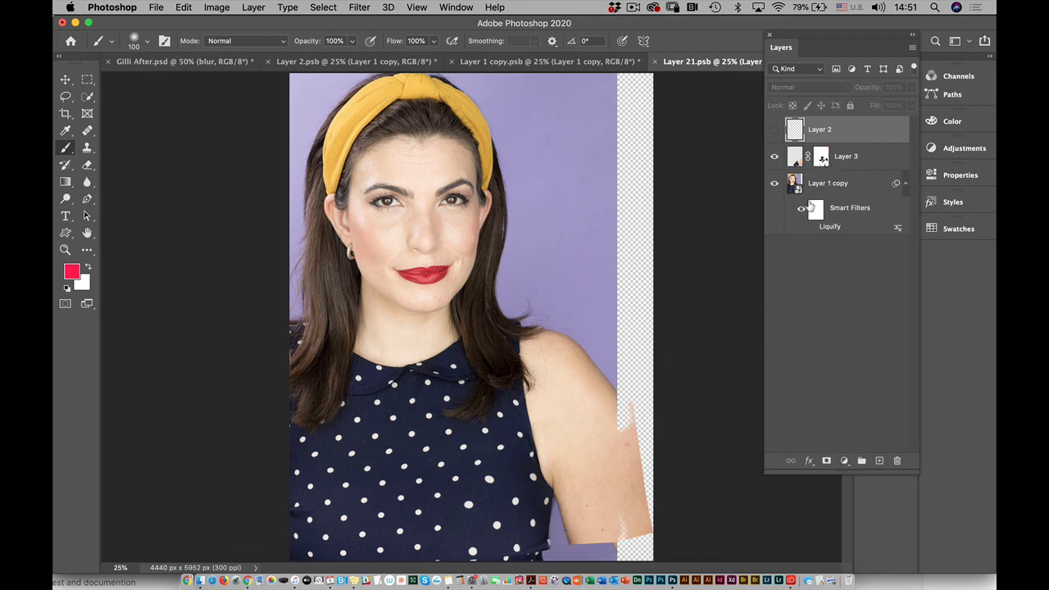
{"action": "left_click", "coordinate": [821, 163], "text": "shift"}
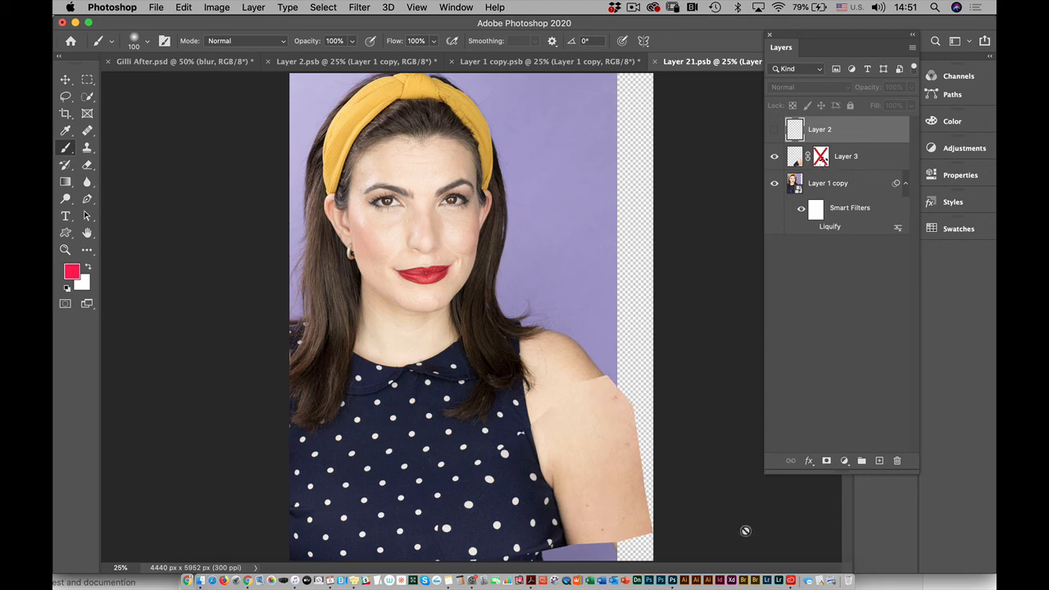
{"action": "left_click", "coordinate": [821, 157], "text": "shift"}
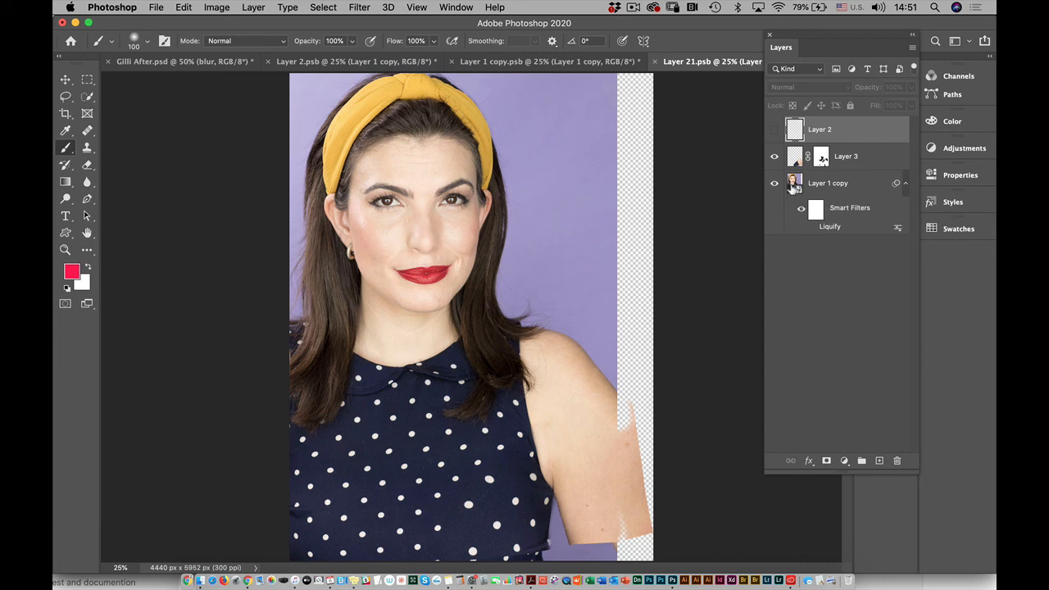
{"action": "left_click", "coordinate": [793, 189]}
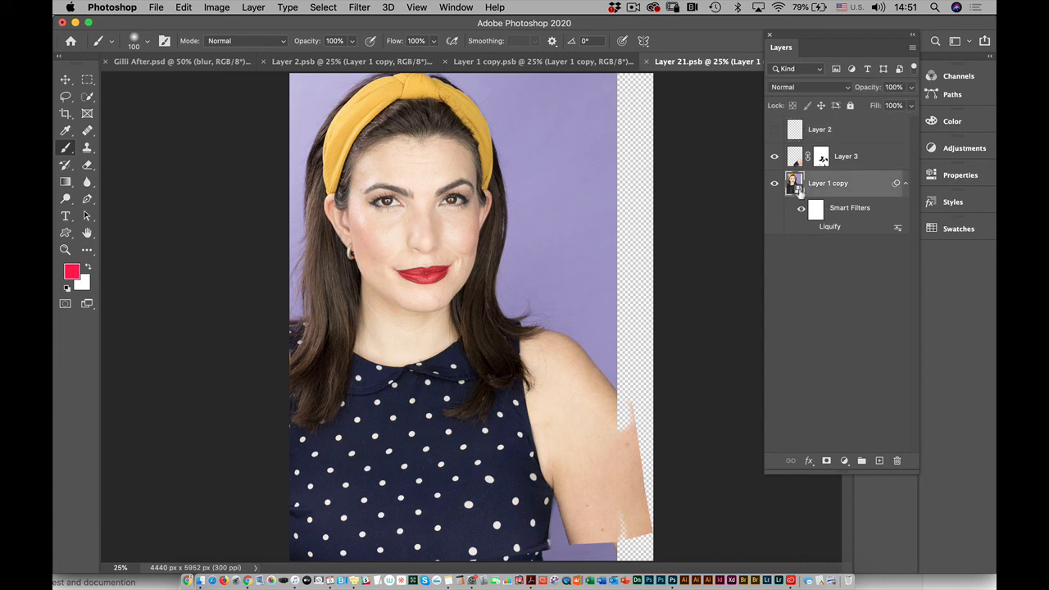
Open the contents of the Layer 1 copy smart object that carries the Liquify smart filter.
{"action": "double_click", "coordinate": [799, 191]}
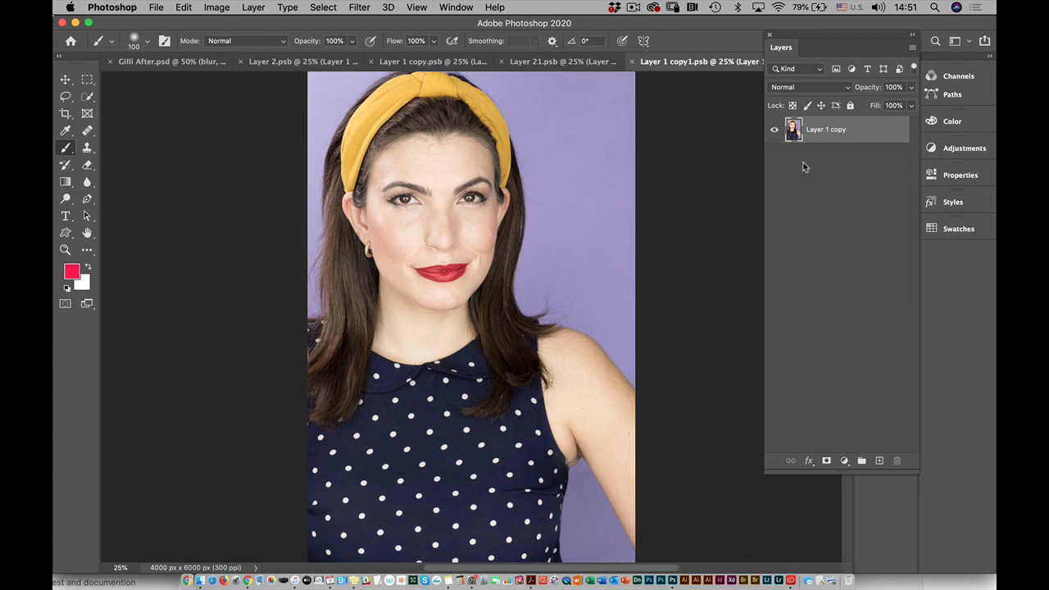
Browse the Photo Retouching and Portrait retocuhing 2020 folders and their Images to retouch subfolders for a portrait to open.
{"action": "left_click", "coordinate": [156, 7]}
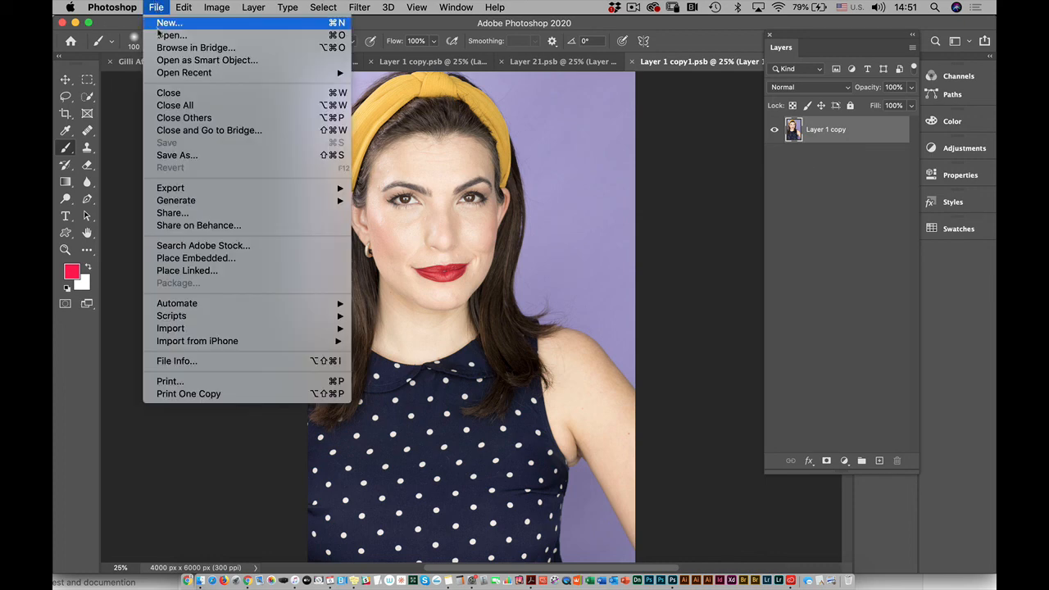
{"action": "left_click", "coordinate": [168, 36]}
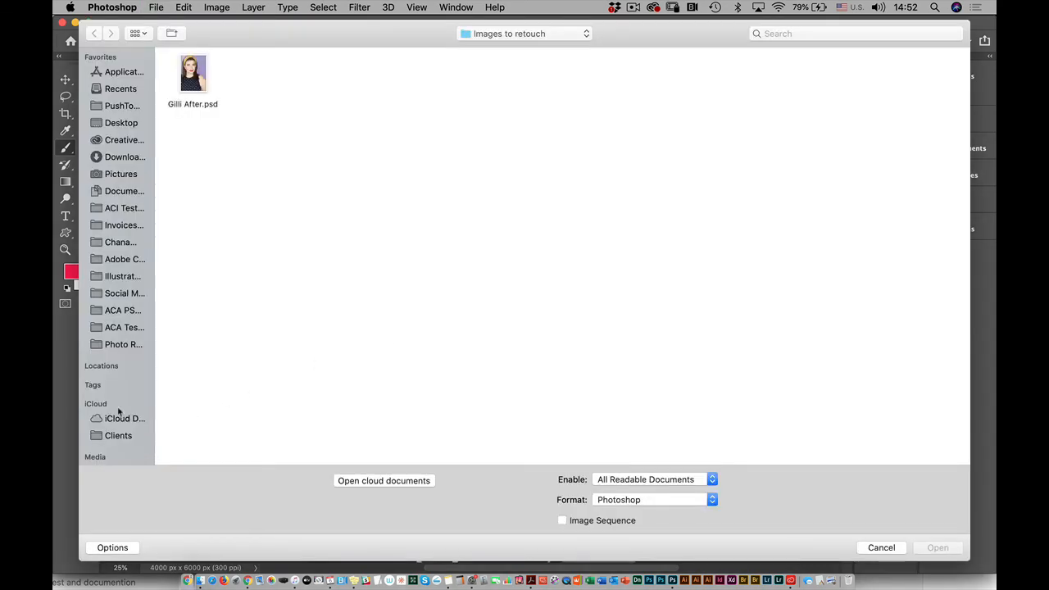
{"action": "left_click", "coordinate": [114, 347]}
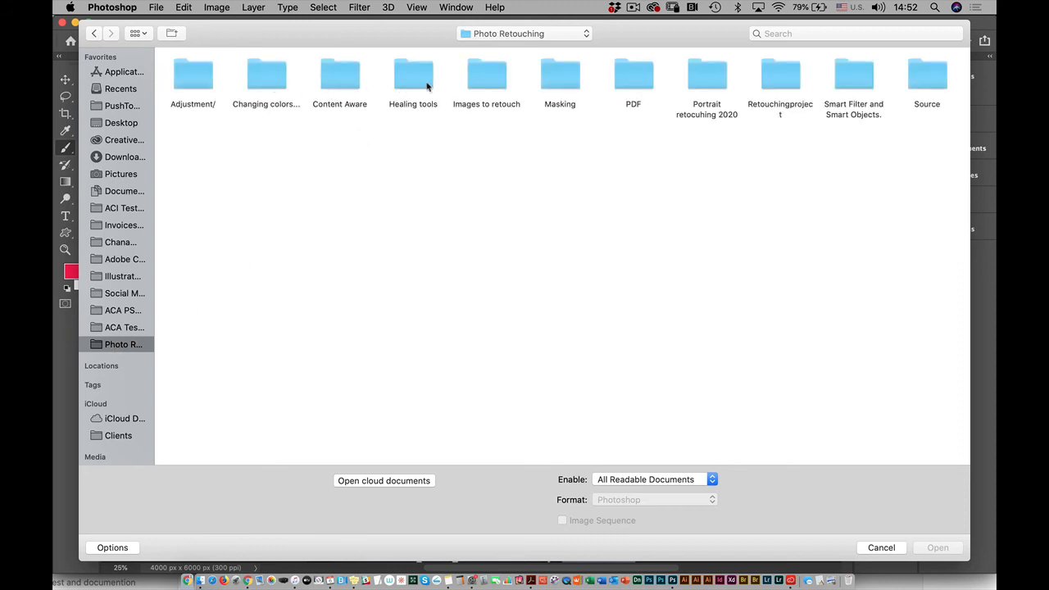
{"action": "double_click", "coordinate": [486, 78]}
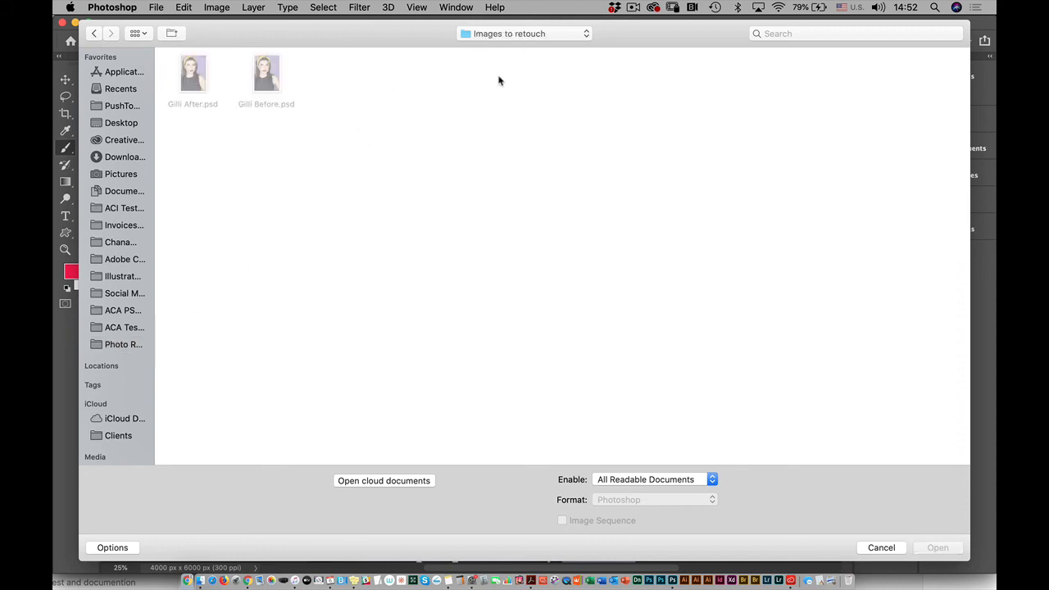
{"action": "left_click", "coordinate": [93, 34]}
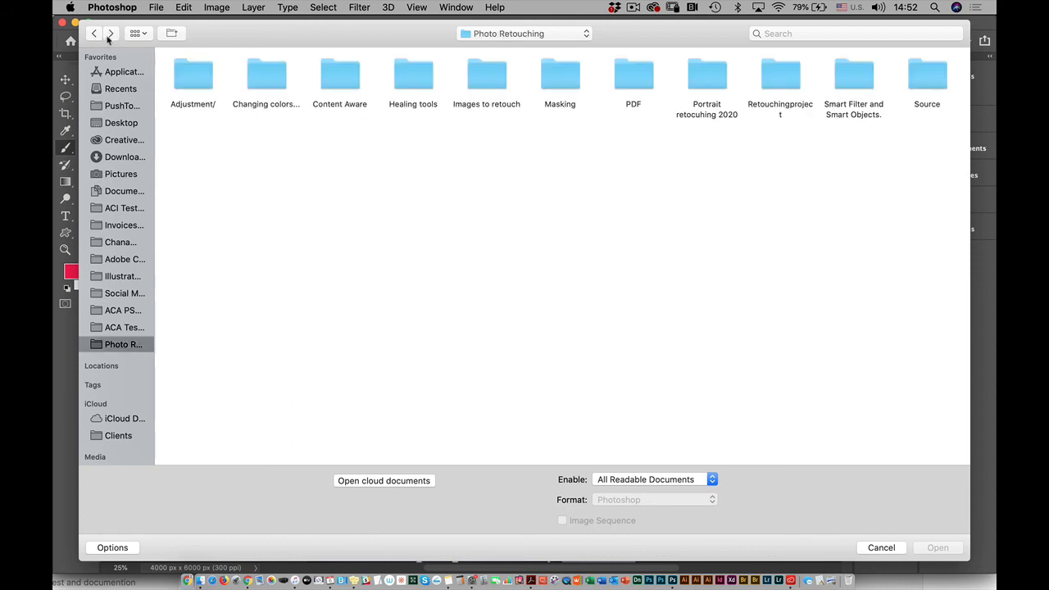
{"action": "double_click", "coordinate": [706, 84]}
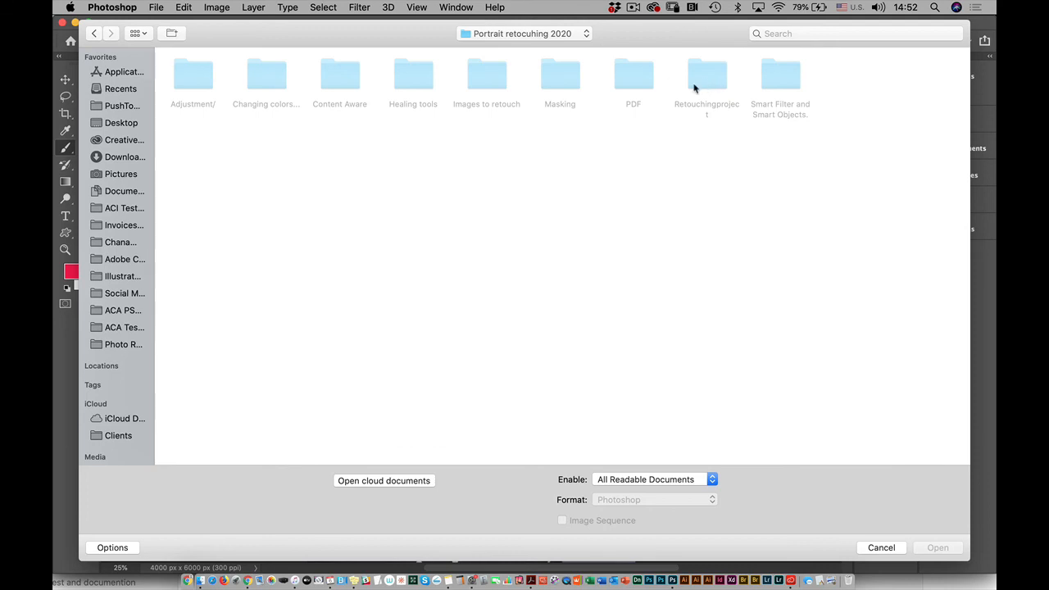
{"action": "left_click", "coordinate": [562, 86]}
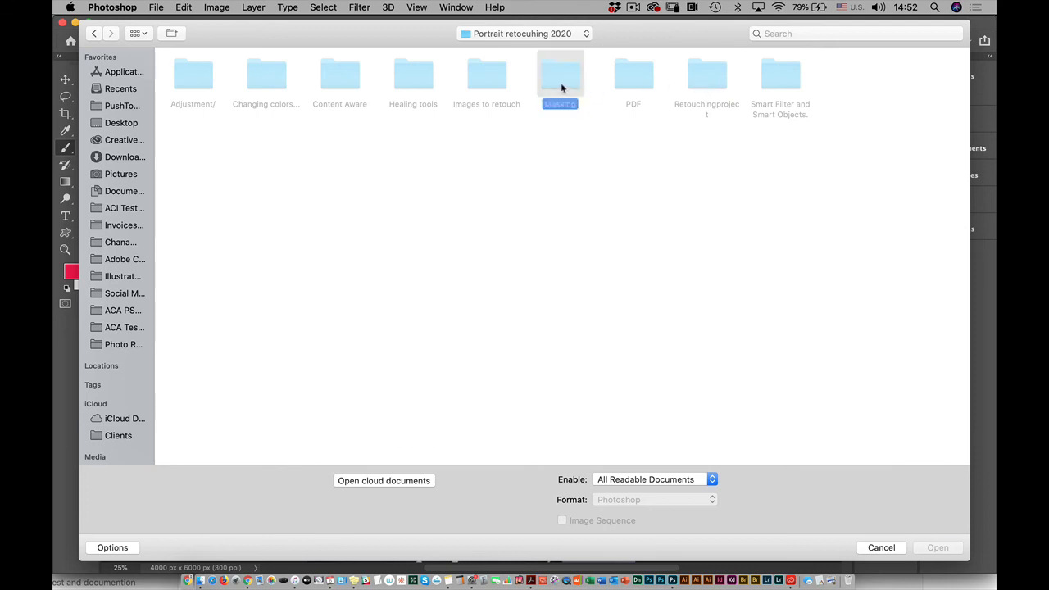
{"action": "double_click", "coordinate": [494, 82]}
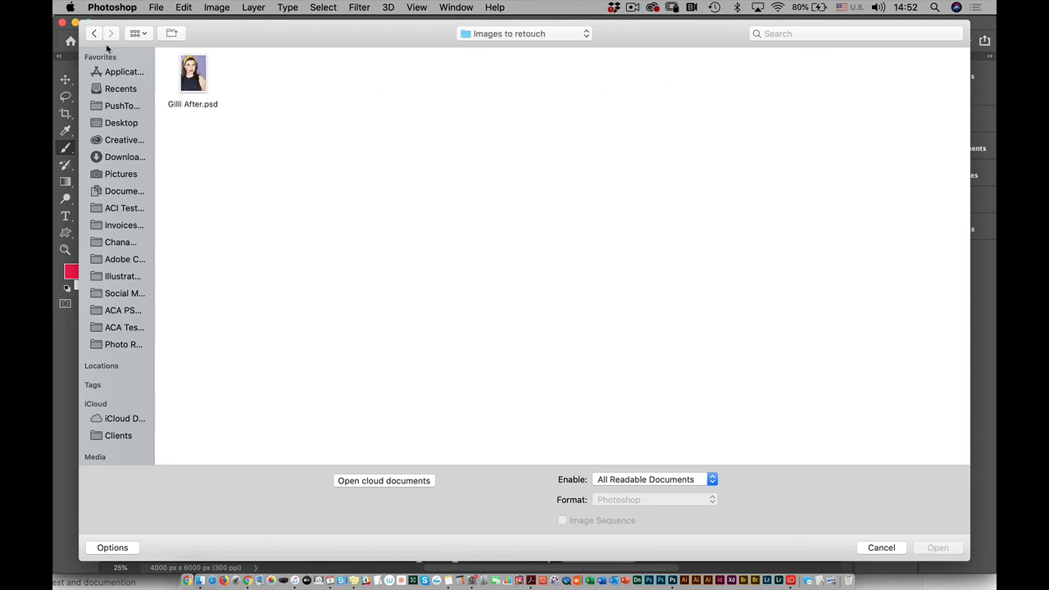
Open the Commercial portrait JPEG of the woman on a green background from Healing tools > Portraits in Portrait retocuhing 2020.
{"action": "left_click", "coordinate": [489, 38]}
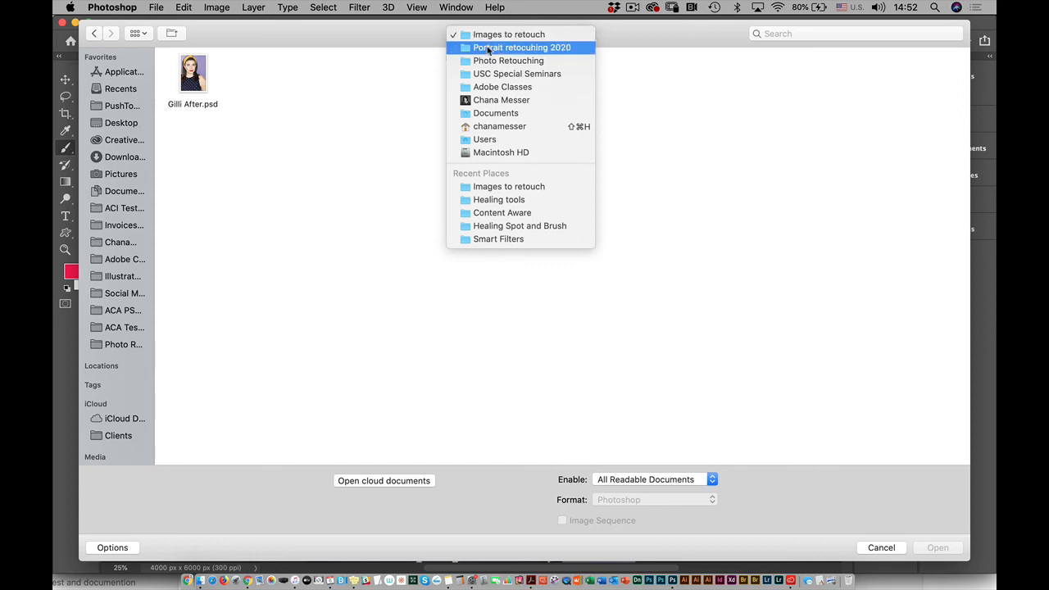
{"action": "left_click", "coordinate": [488, 48]}
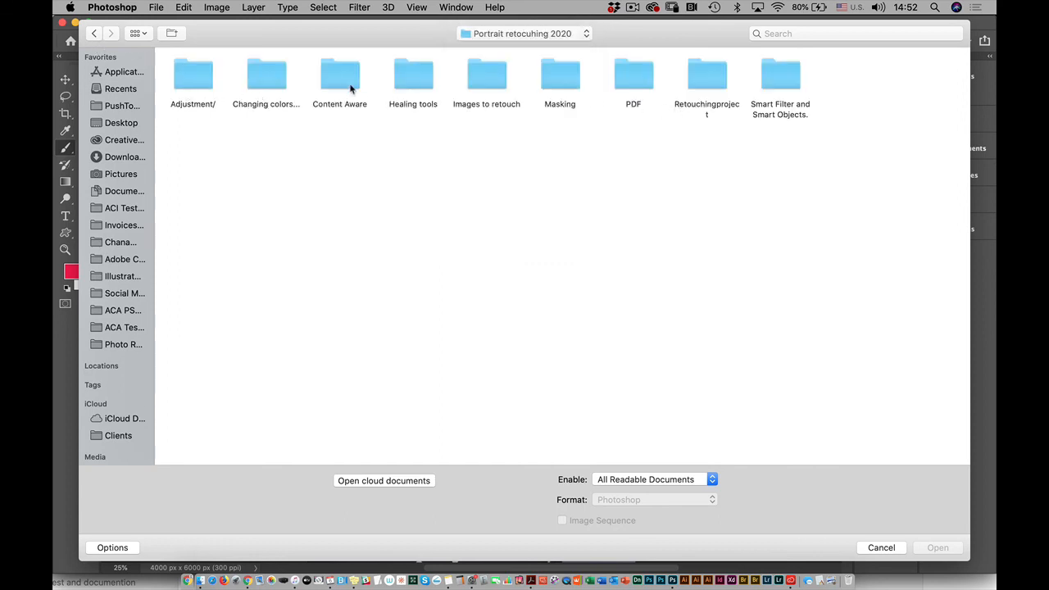
{"action": "double_click", "coordinate": [412, 79]}
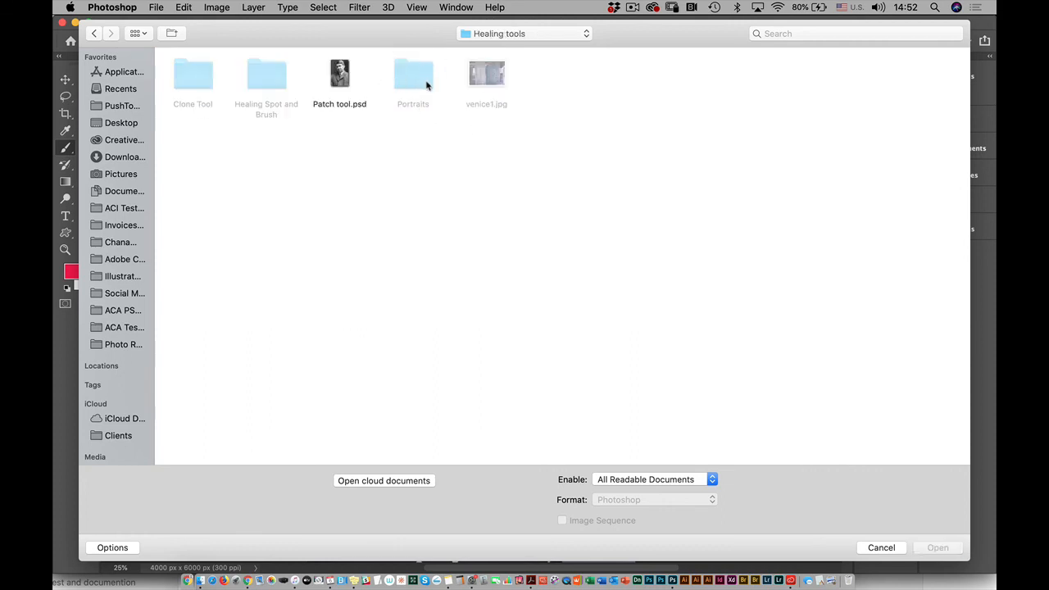
{"action": "double_click", "coordinate": [417, 82]}
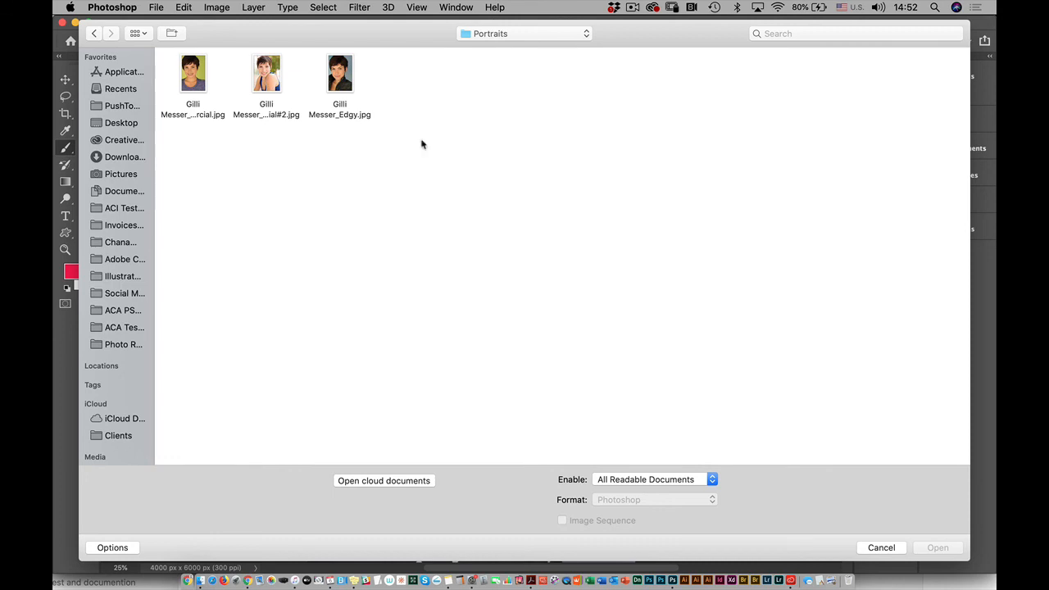
{"action": "double_click", "coordinate": [194, 92]}
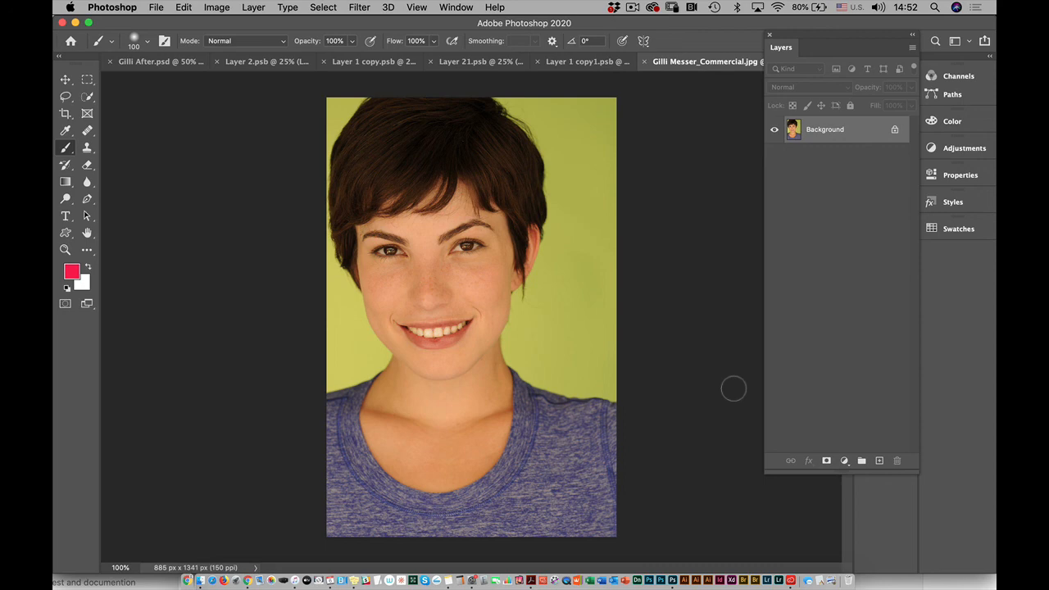
Examine the facial skin, eyes and teeth of the portrait at 300% zoom, and return to the full view at 100%.
{"action": "key", "text": "super+equal"}
{"action": "key", "text": "super+equal"}
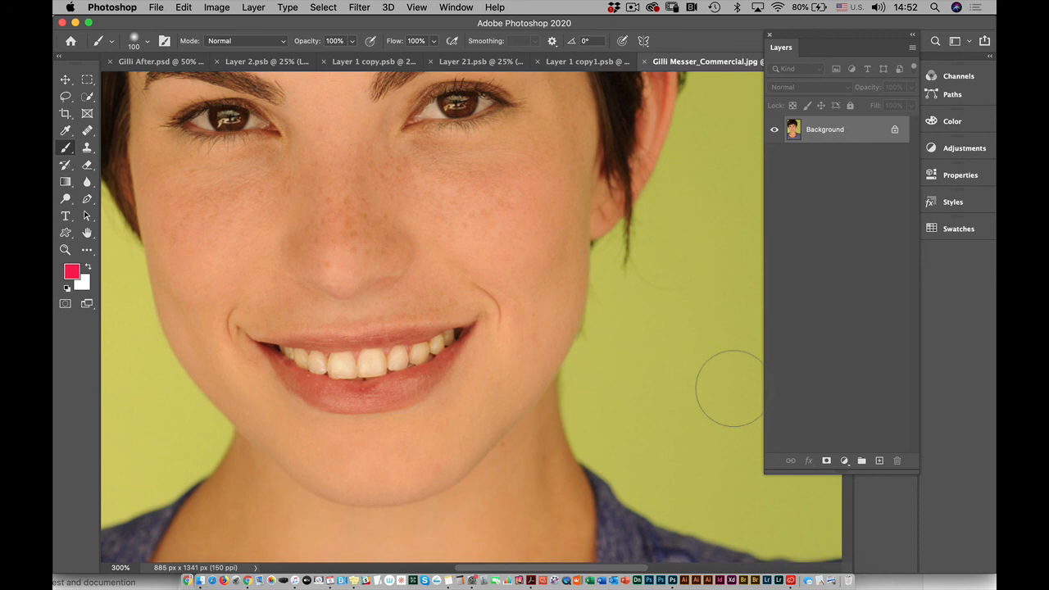
{"action": "left_click_drag", "start_coordinate": [497, 281], "coordinate": [536, 448]}
{"action": "left_click_drag", "start_coordinate": [514, 381], "coordinate": [489, 293]}
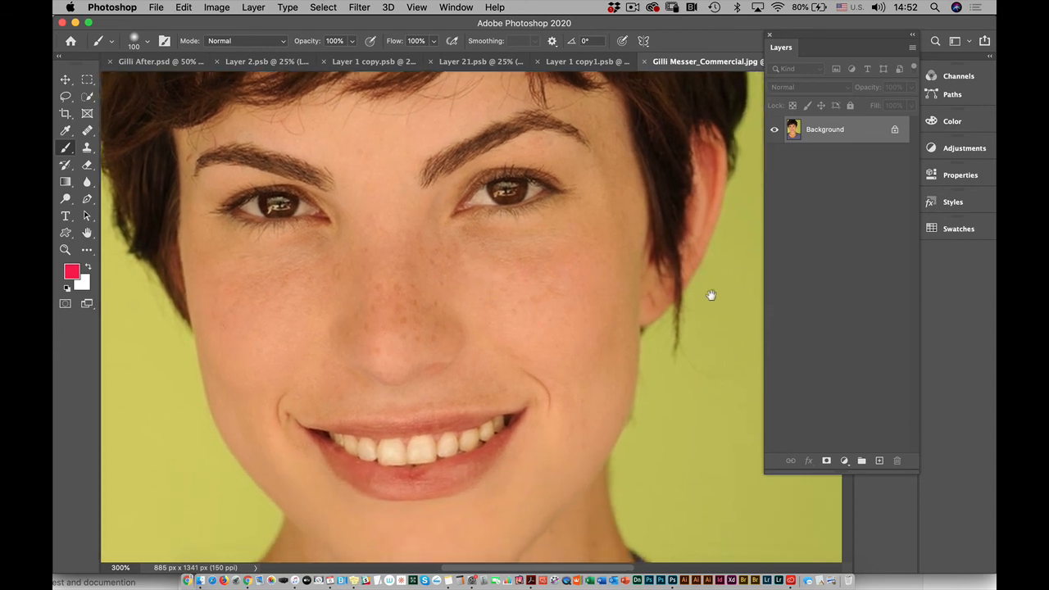
{"action": "left_click_drag", "start_coordinate": [510, 529], "coordinate": [513, 554]}
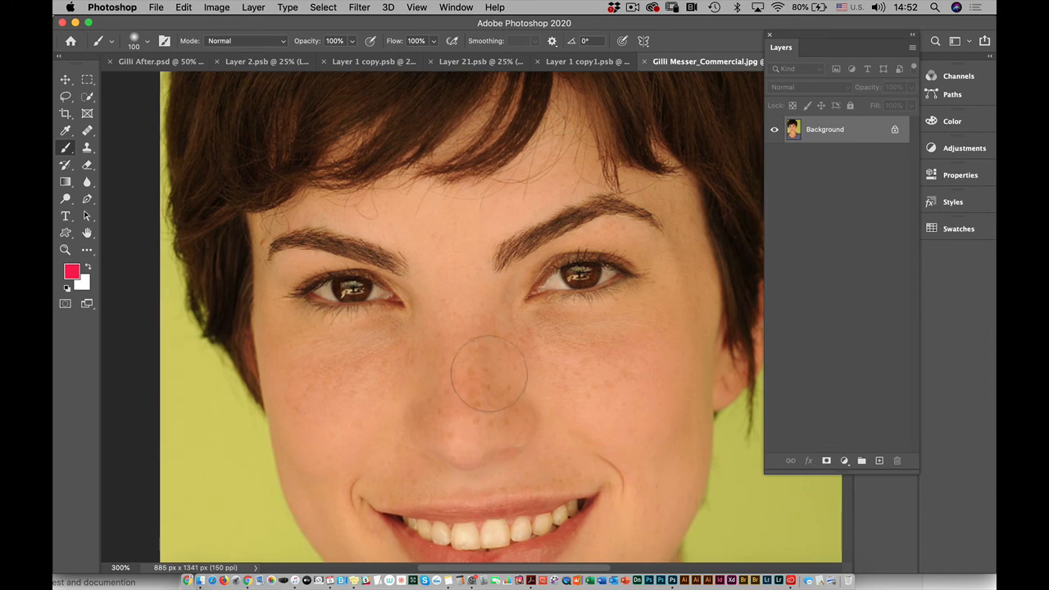
{"action": "key", "text": "super+minus"}
{"action": "key", "text": "super+minus"}
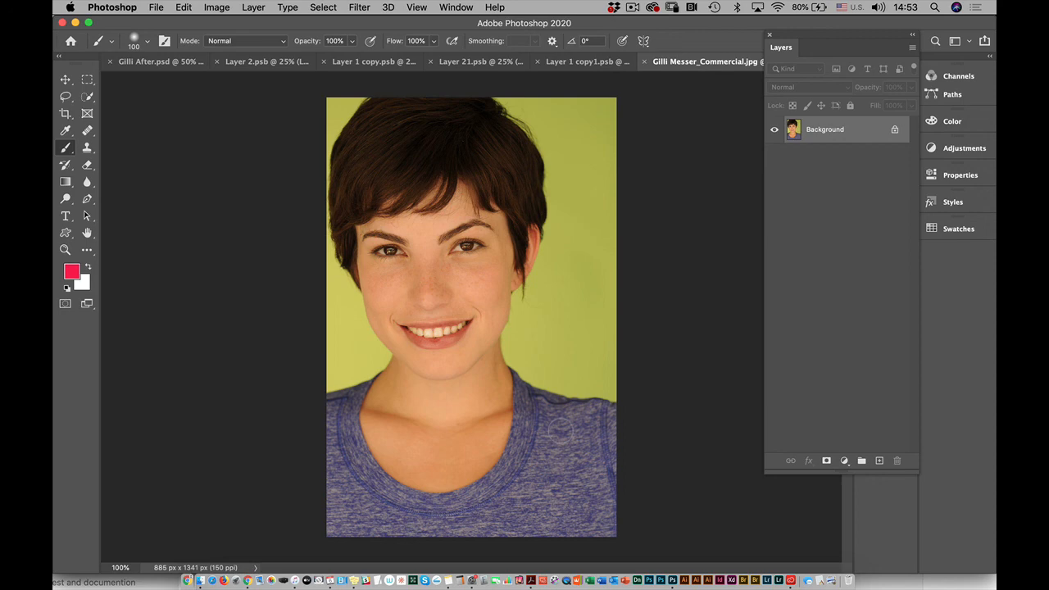
Convert the Background layer to a smart object and add a new layer named "lighten" above it.
{"action": "left_click", "coordinate": [912, 49]}
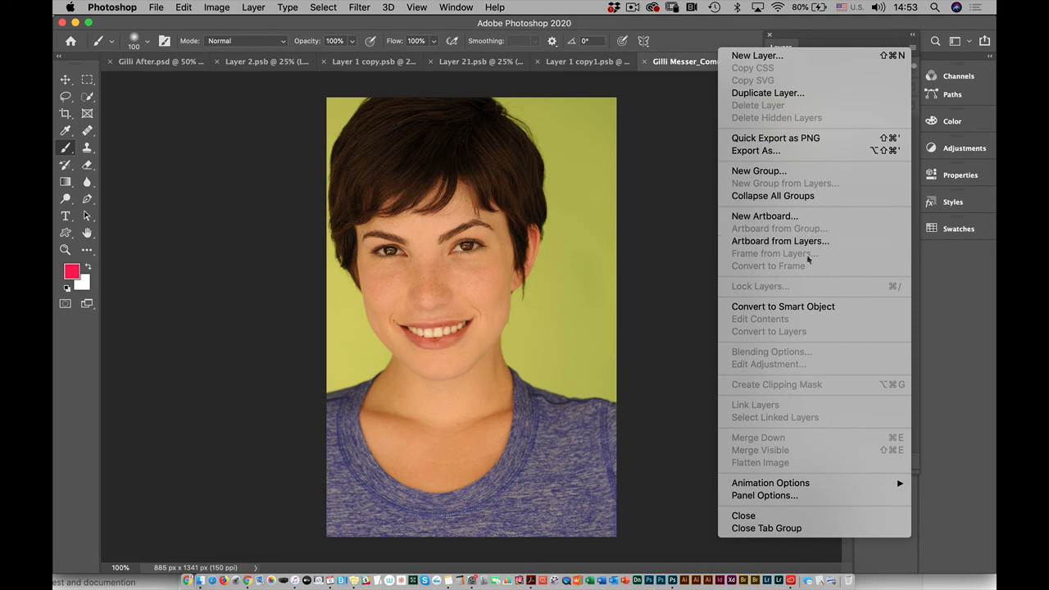
{"action": "left_click", "coordinate": [813, 308]}
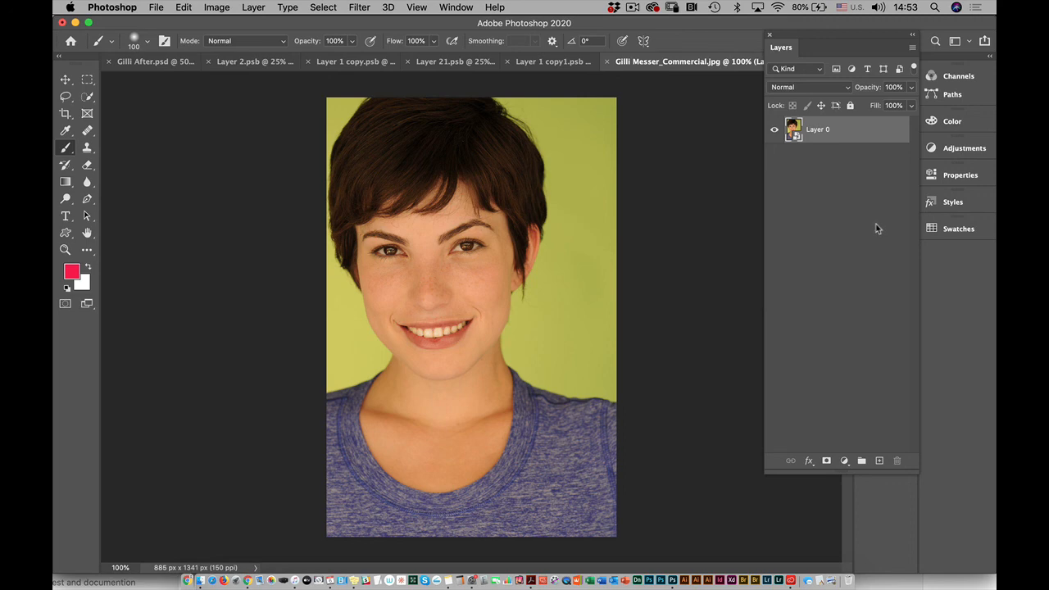
{"action": "left_click", "coordinate": [913, 48]}
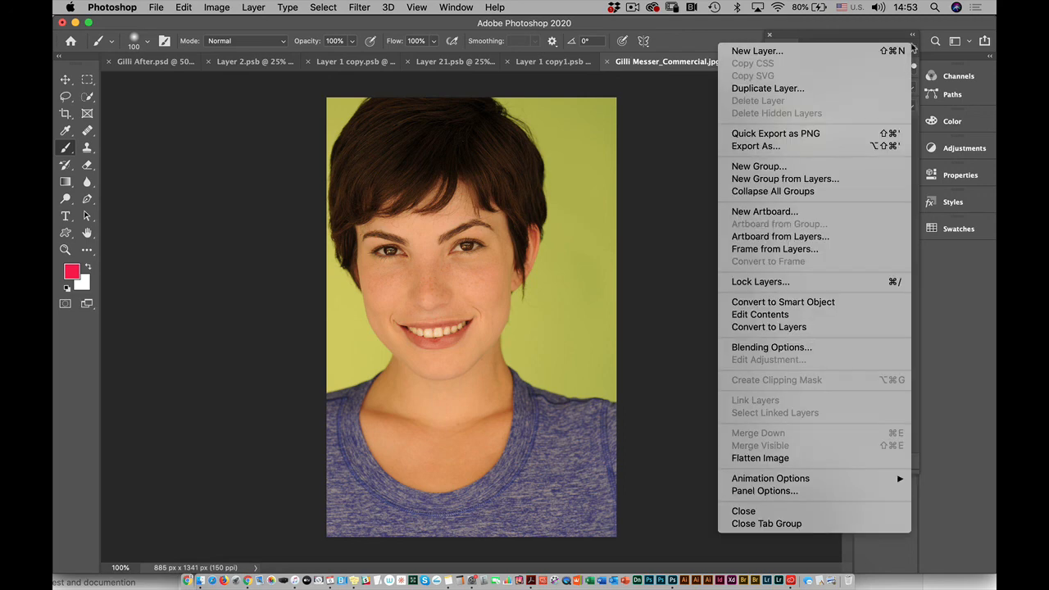
{"action": "left_click", "coordinate": [840, 51]}
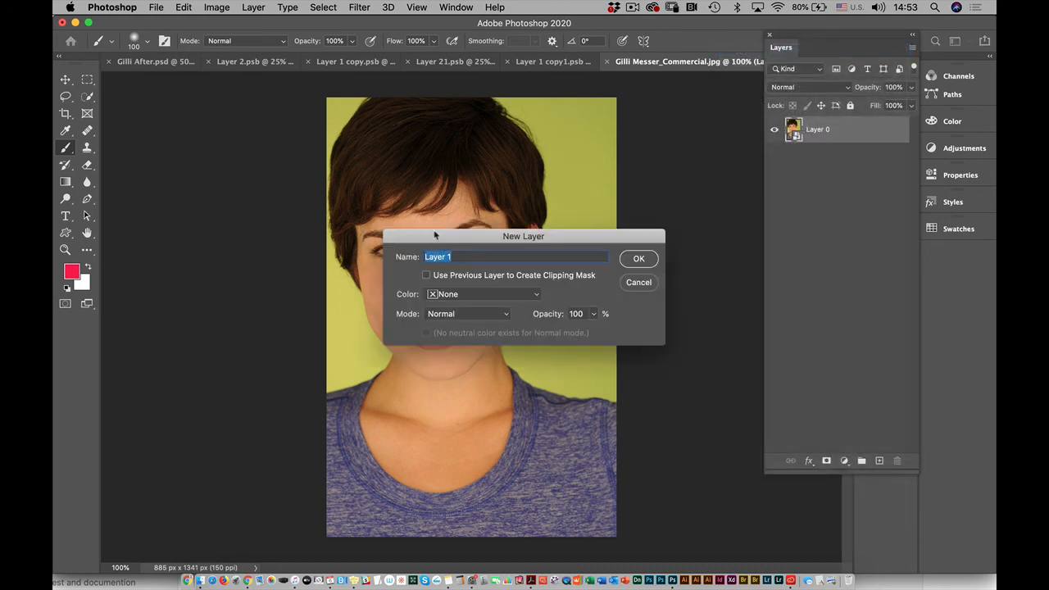
{"action": "type", "text": "lighten"}
{"action": "key", "text": "Return"}
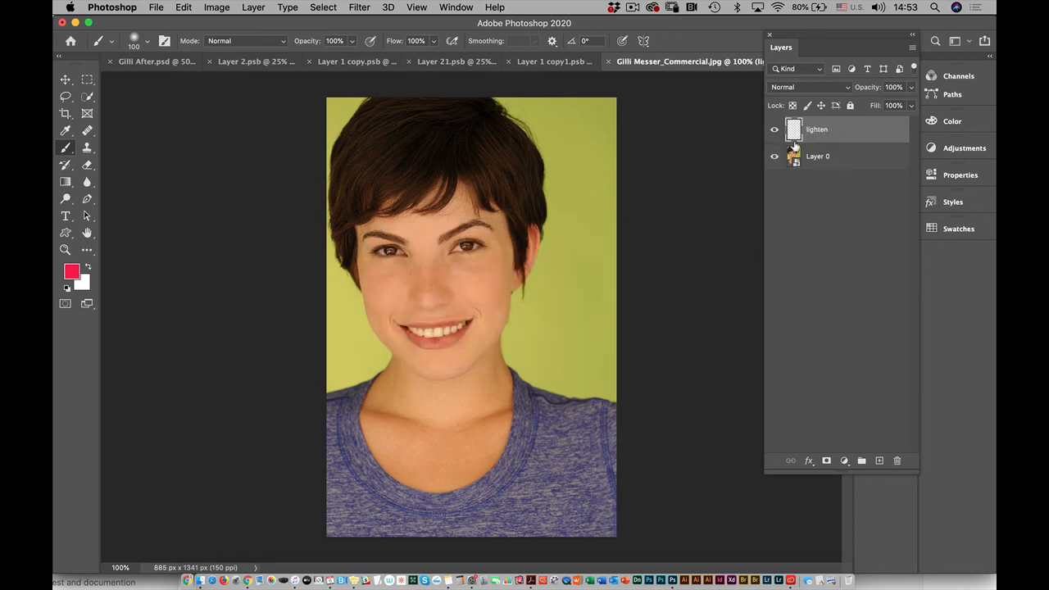
Fill the lighten layer with 50% Gray in Overlay mode at 100% opacity, and set the layer's blend mode to Overlay.
{"action": "left_click", "coordinate": [184, 7]}
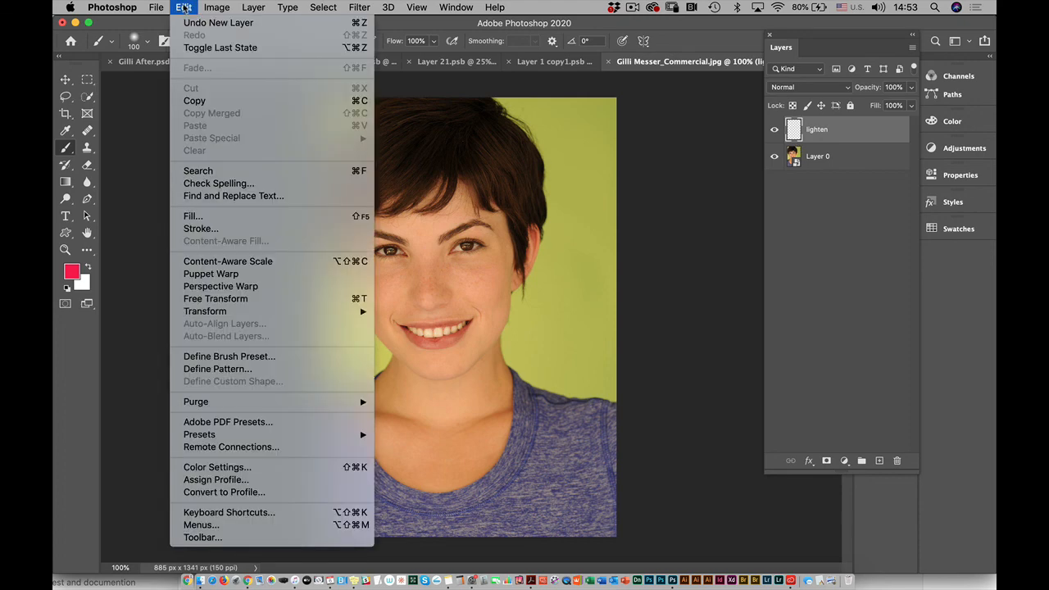
{"action": "left_click", "coordinate": [194, 215]}
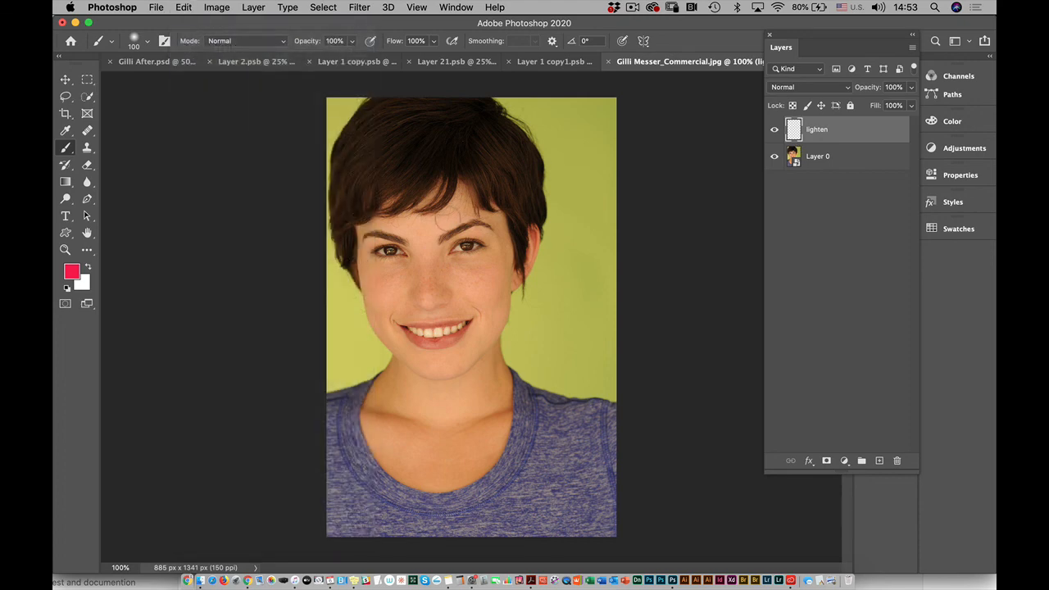
{"action": "left_click", "coordinate": [188, 8]}
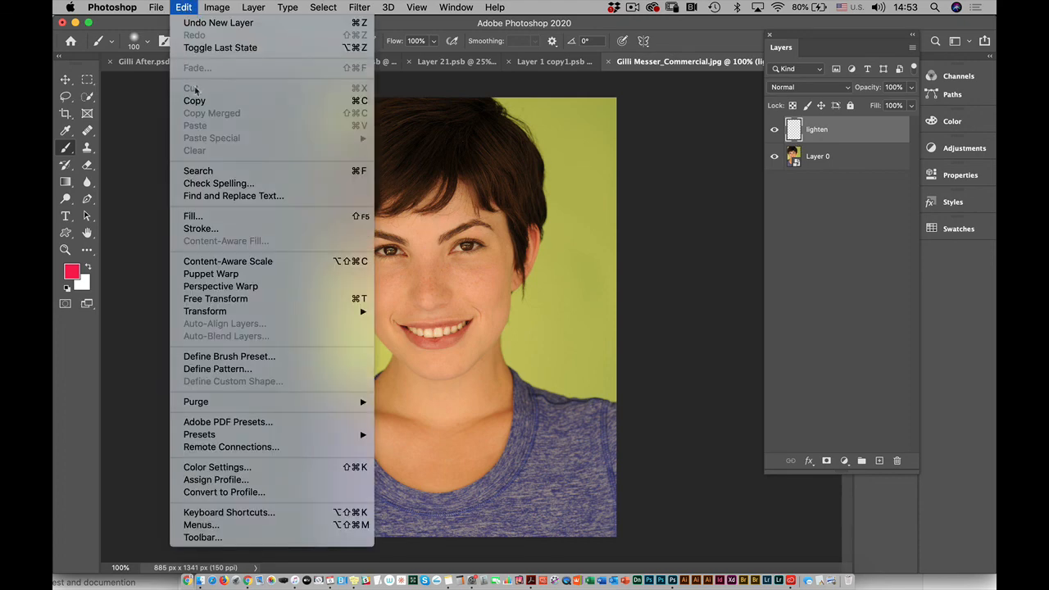
{"action": "left_click", "coordinate": [205, 216]}
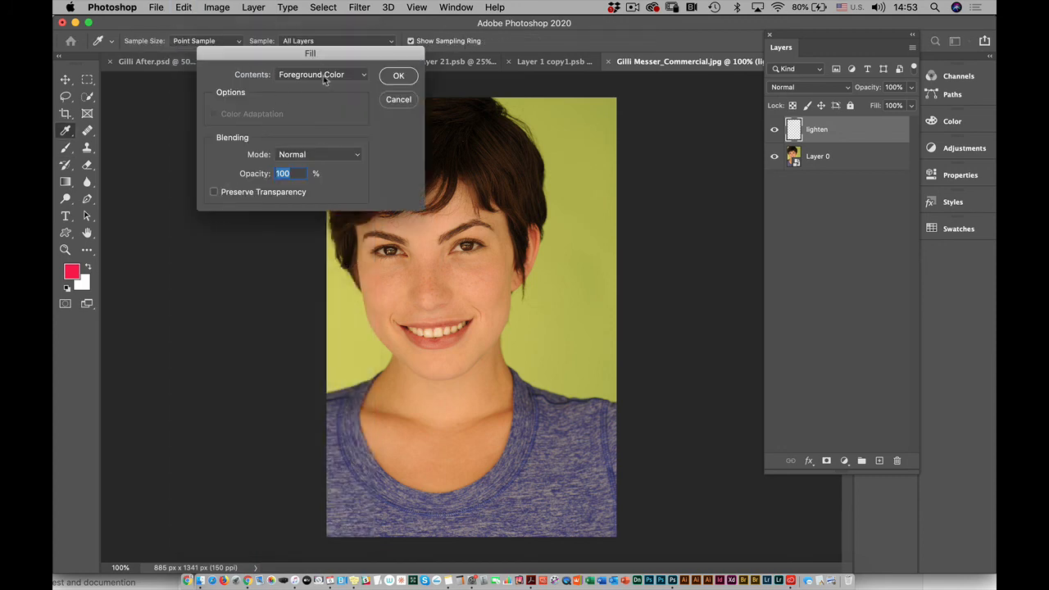
{"action": "left_click", "coordinate": [324, 75]}
{"action": "key", "text": "Return"}
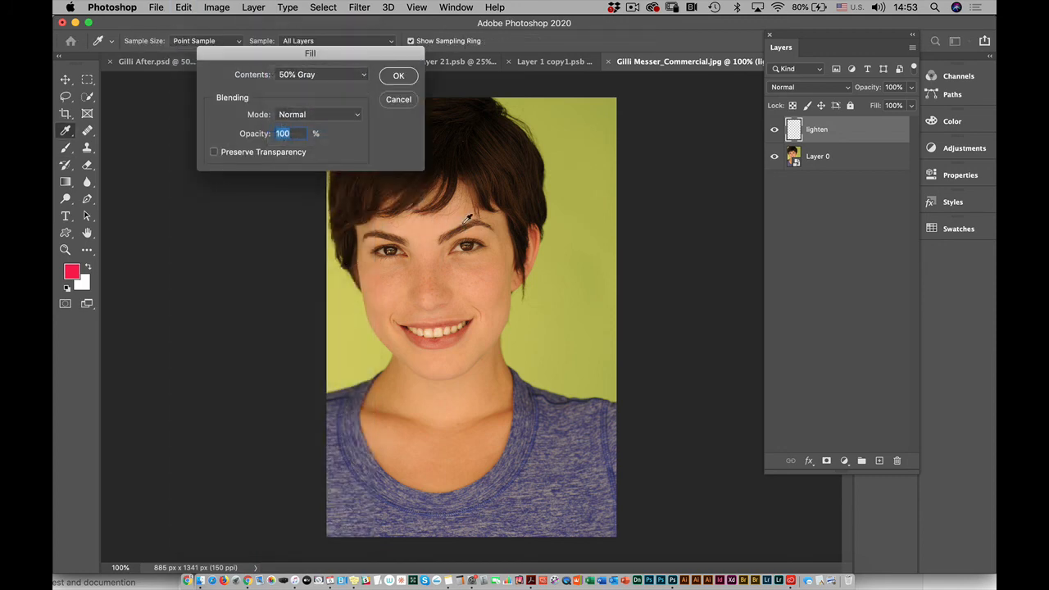
{"action": "left_click", "coordinate": [318, 116]}
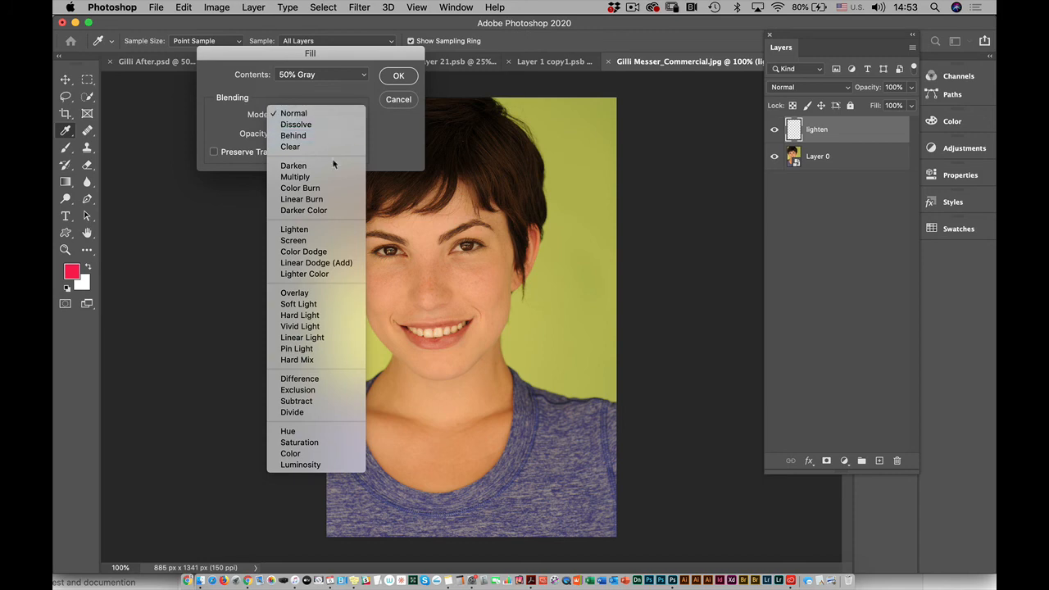
{"action": "left_click", "coordinate": [339, 293]}
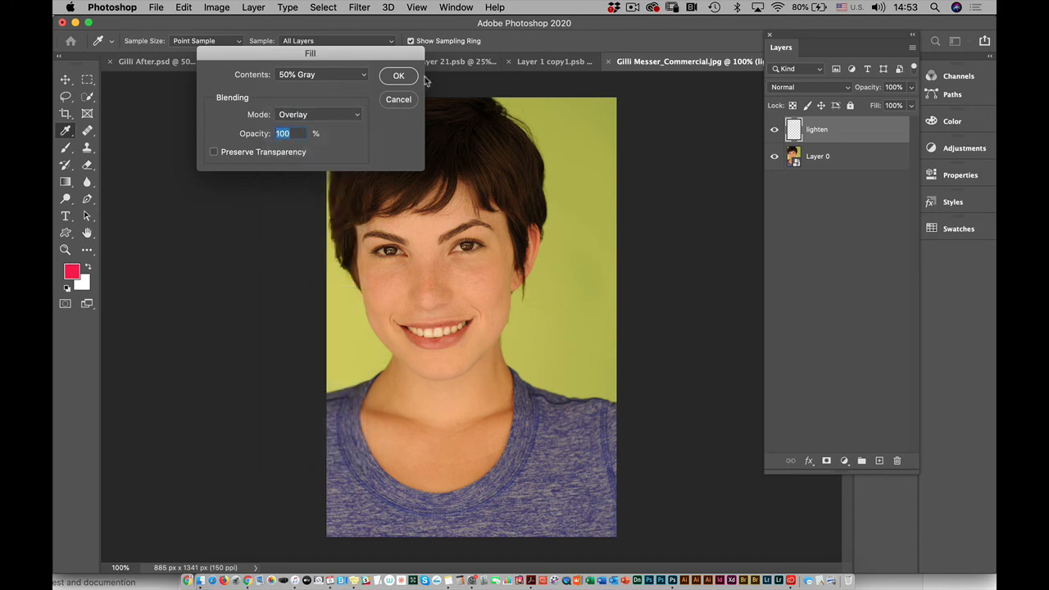
{"action": "left_click", "coordinate": [398, 76]}
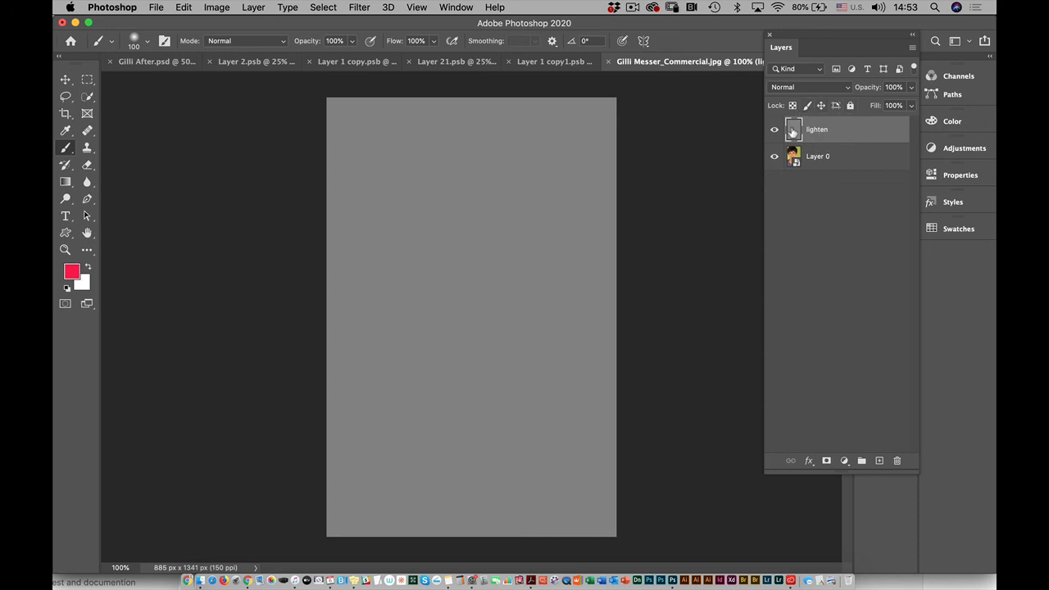
{"action": "left_click", "coordinate": [794, 88]}
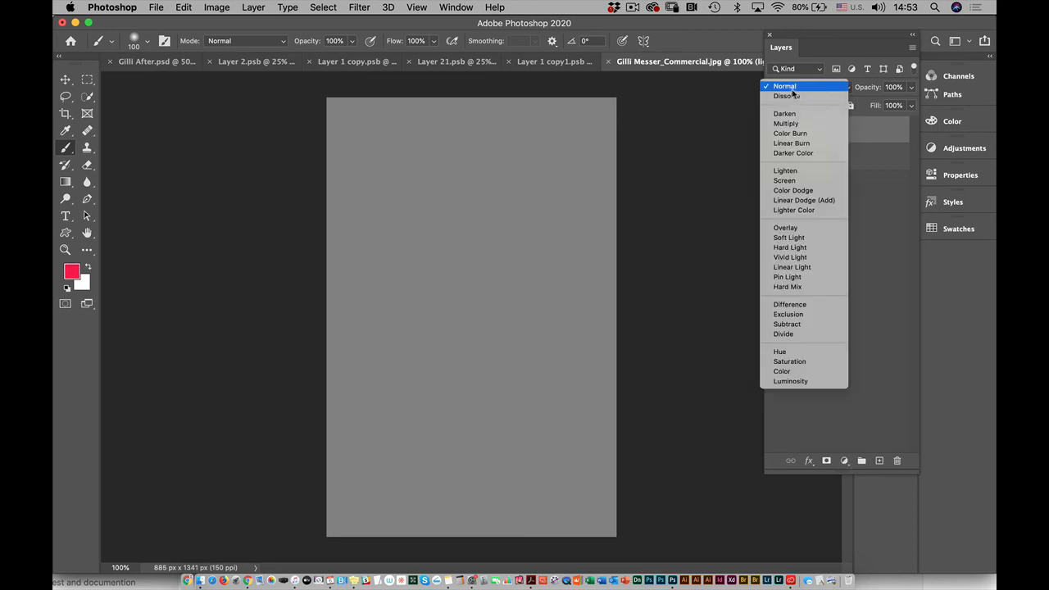
{"action": "left_click", "coordinate": [799, 233]}
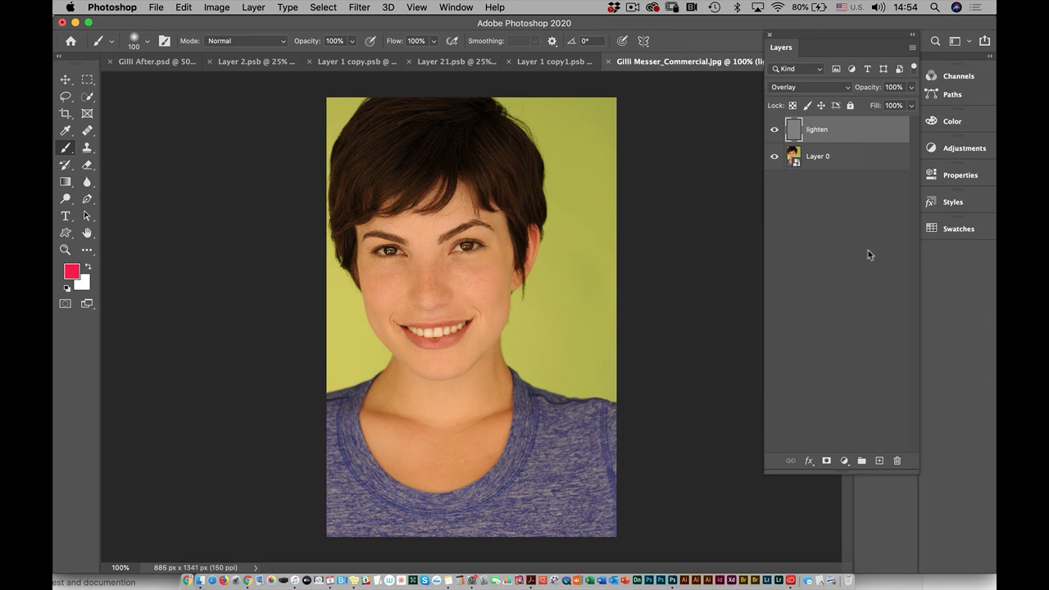
Lighten the teeth on the lighten layer with the Dodge tool, using the Midtones range at 50% exposure.
{"action": "key", "text": "super+plus"}
{"action": "key", "text": "super+plus"}
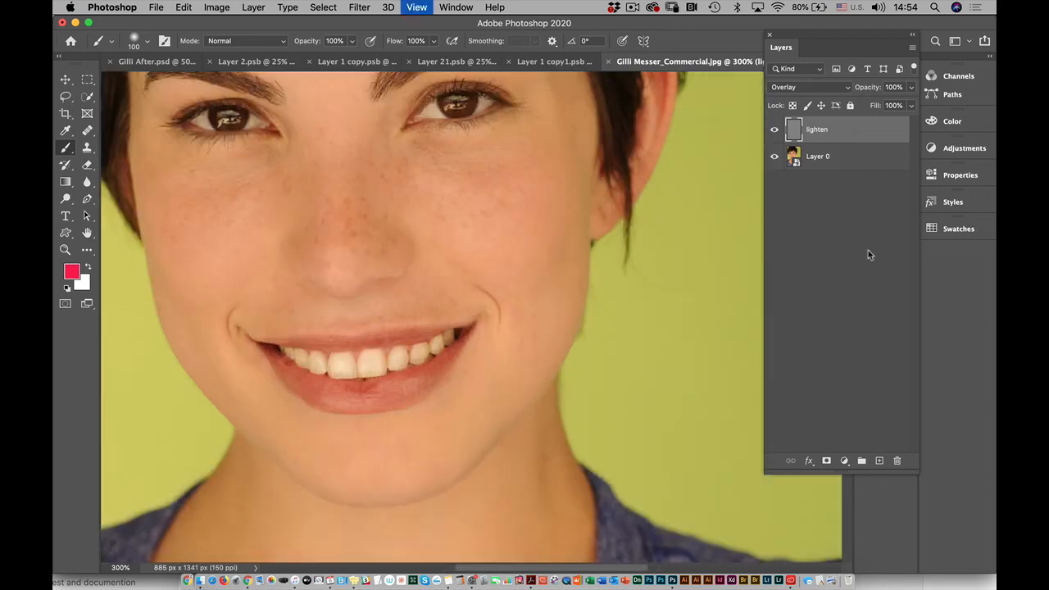
{"action": "left_click_drag", "start_coordinate": [555, 386], "coordinate": [656, 336]}
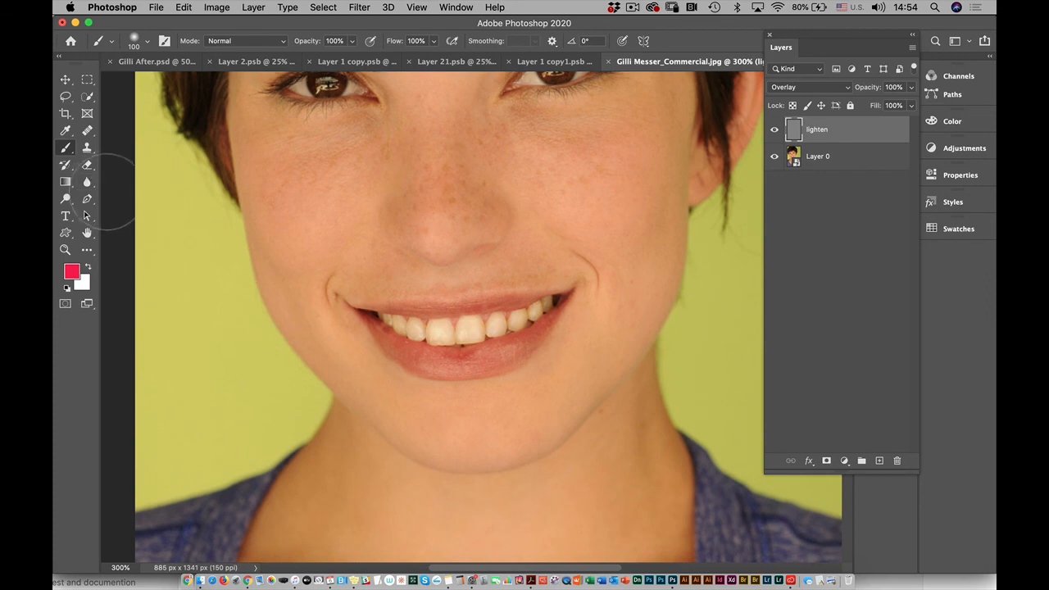
{"action": "left_click", "coordinate": [65, 200]}
{"action": "right_click", "coordinate": [65, 200]}
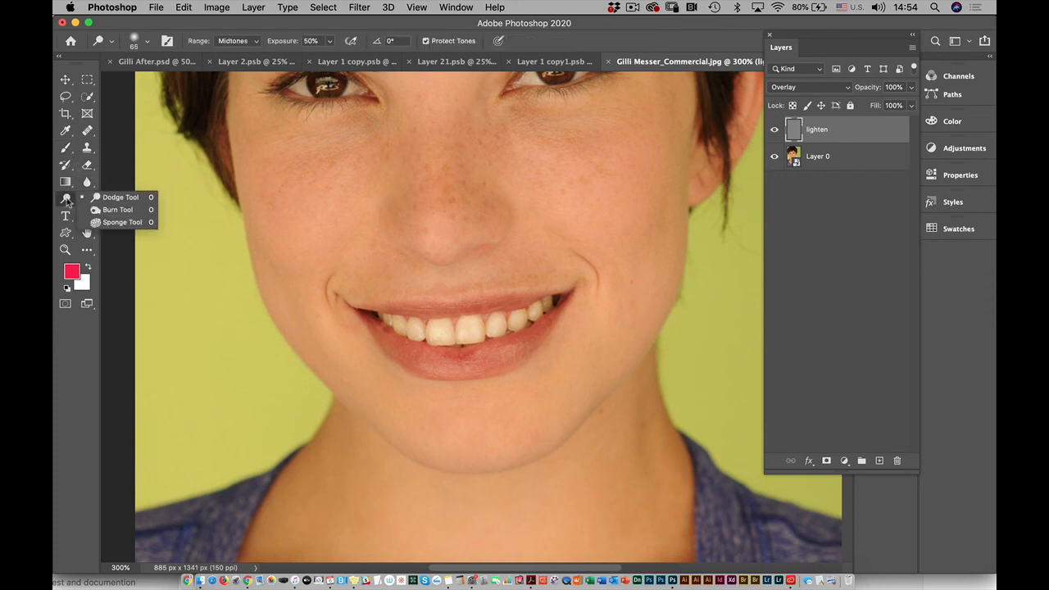
{"action": "left_click", "coordinate": [117, 198]}
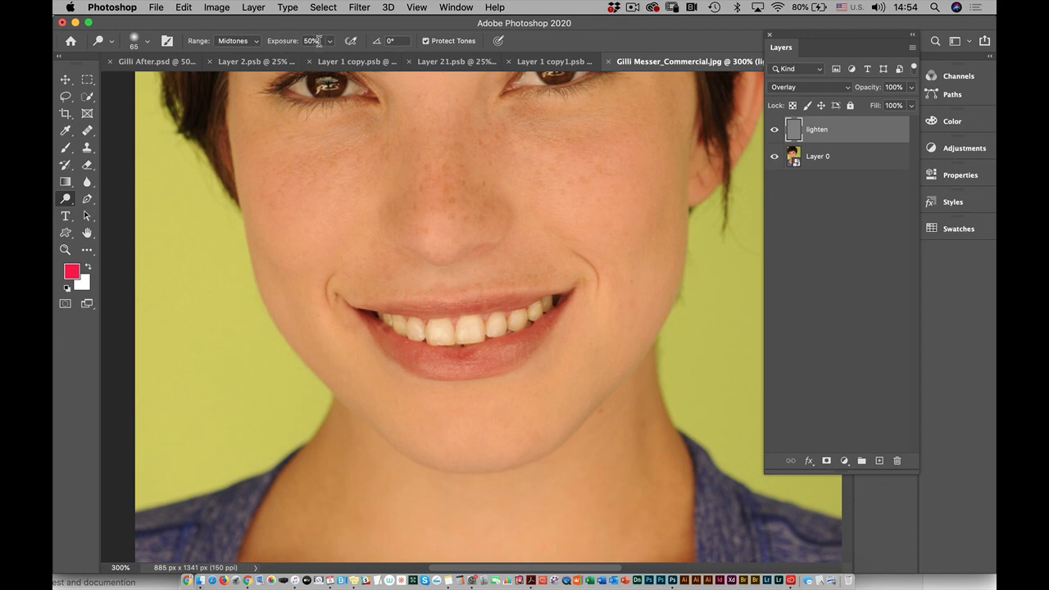
{"action": "left_click", "coordinate": [240, 46]}
{"action": "left_click", "coordinate": [238, 45]}
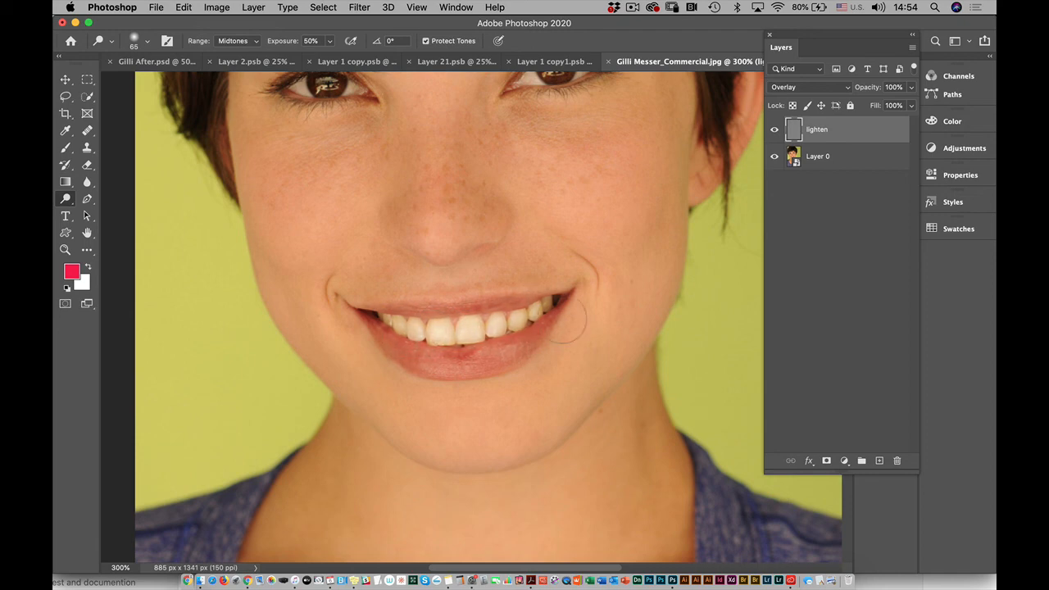
Compare the teeth with and without the lighten layer, dodge them further with a 50 px brush, and inspect the gray layer alone.
{"action": "left_click", "coordinate": [776, 132]}
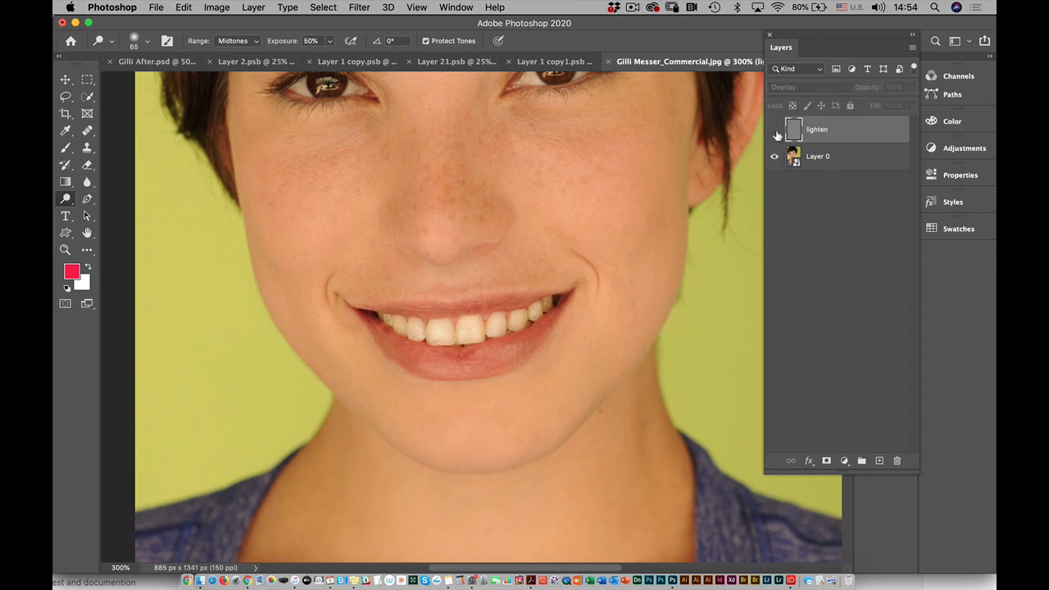
{"action": "left_click", "coordinate": [775, 132]}
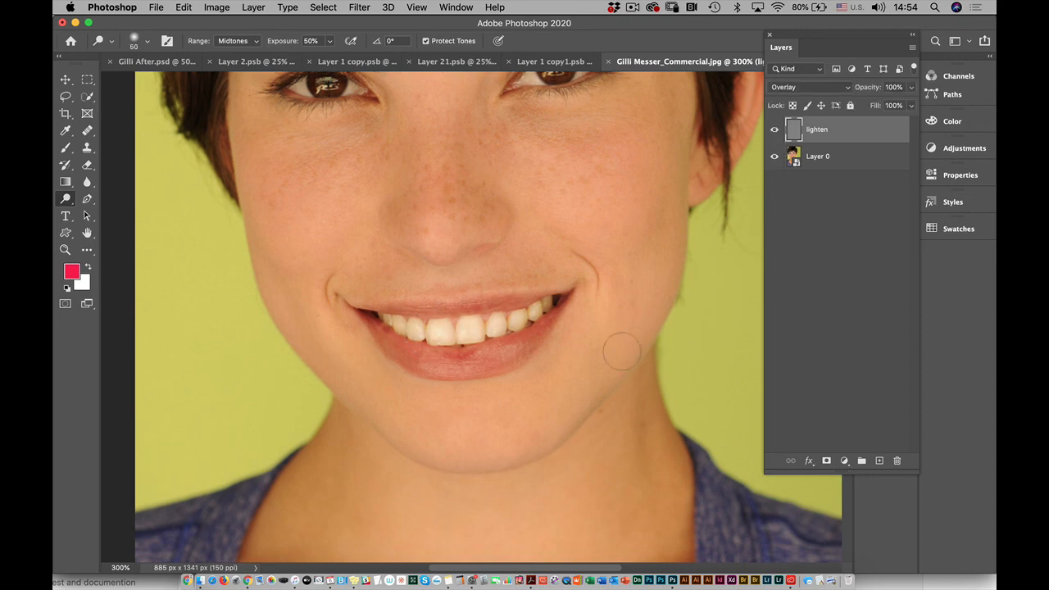
{"action": "key", "text": "bracketleft"}
{"action": "key", "text": "bracketleft"}
{"action": "key", "text": "bracketleft"}
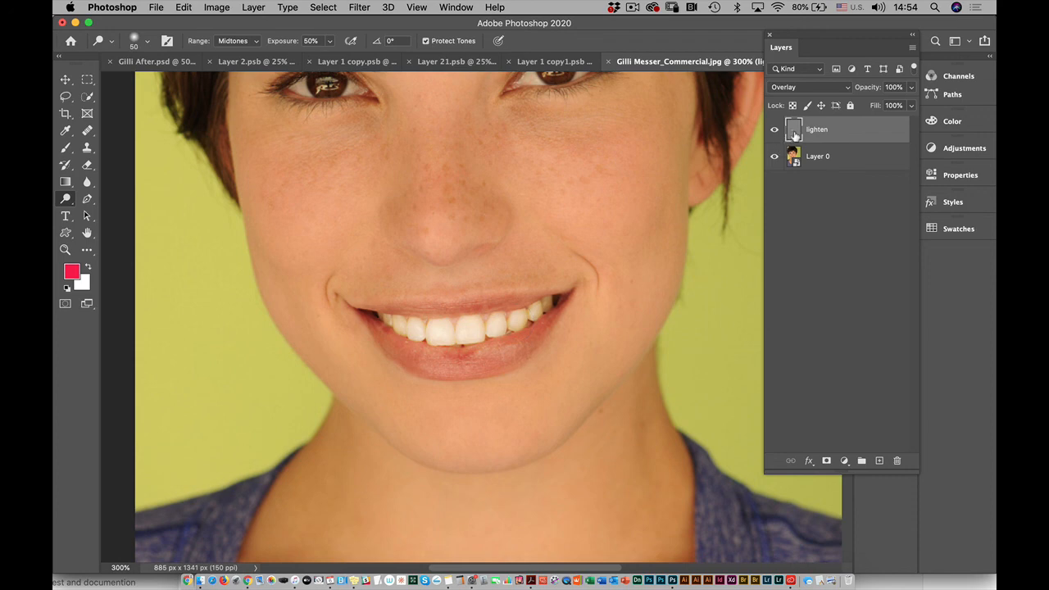
{"action": "left_click", "coordinate": [775, 156]}
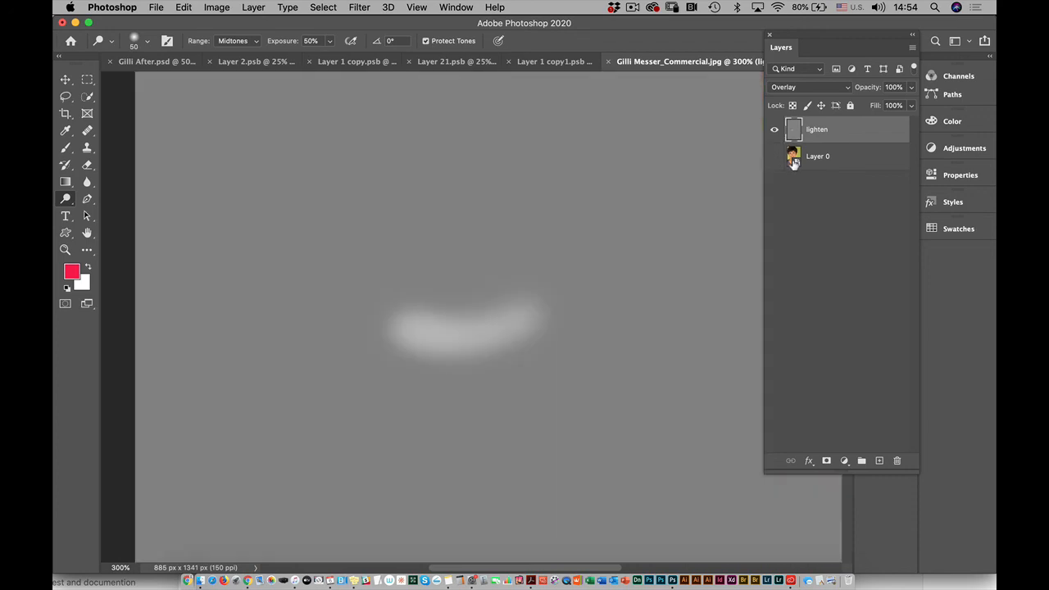
{"action": "left_click", "coordinate": [774, 157]}
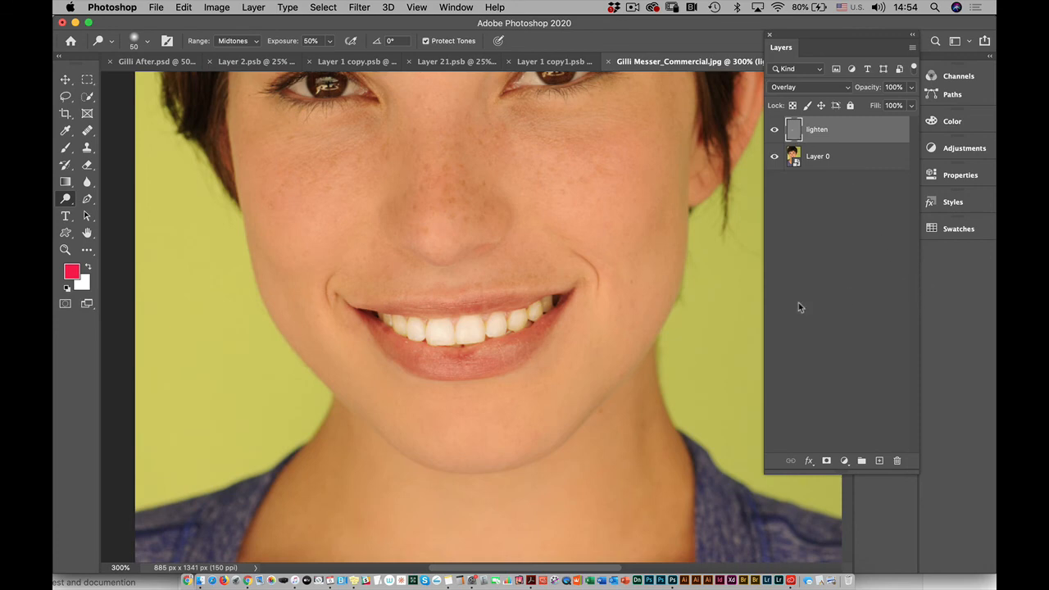
Dodge the irises of both eyes on the lighten layer with the 50 px brush.
{"action": "left_click_drag", "start_coordinate": [667, 381], "coordinate": [675, 509]}
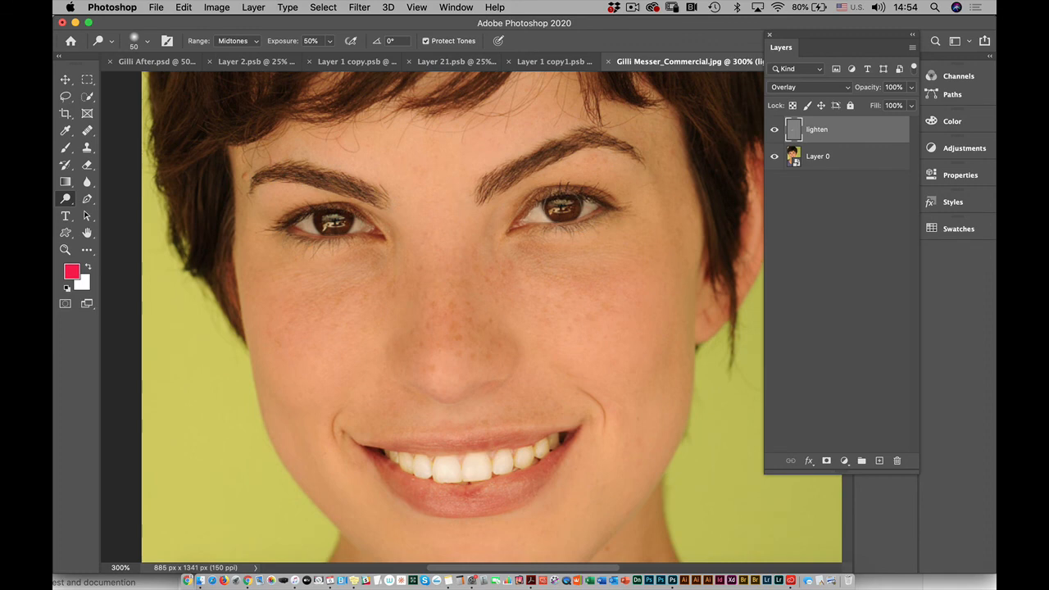
{"action": "left_click_drag", "start_coordinate": [564, 205], "coordinate": [568, 202]}
{"action": "mouse_move", "coordinate": [337, 225]}
{"action": "left_mouse_down"}
{"action": "mouse_move", "coordinate": [323, 220]}
{"action": "mouse_move", "coordinate": [343, 219]}
{"action": "mouse_move", "coordinate": [332, 222]}
{"action": "left_mouse_up"}
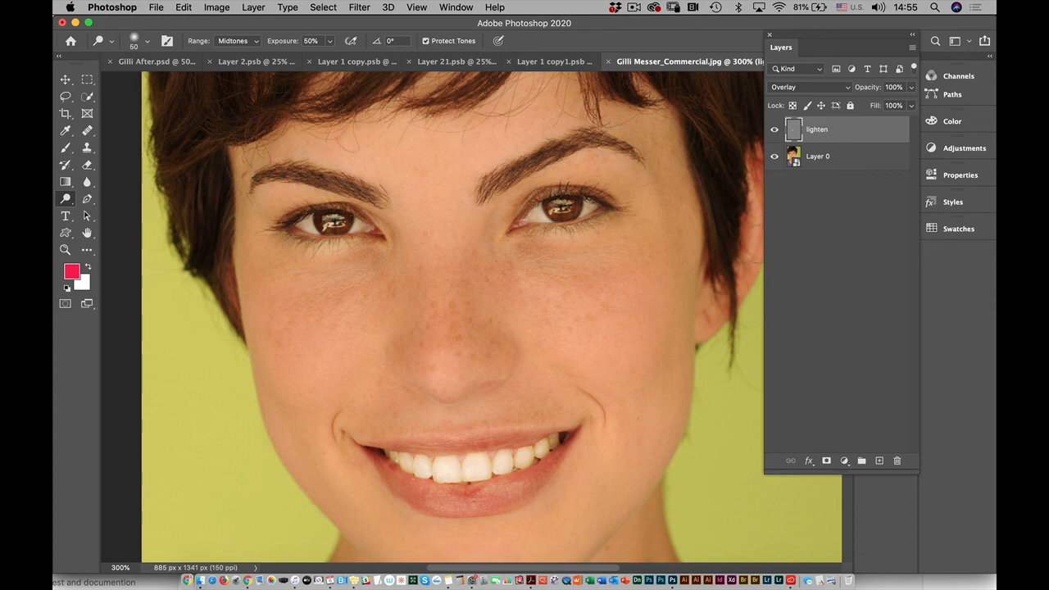
Duplicate the lighten layer and set the copy's blend mode to Soft Light.
{"action": "left_click_drag", "start_coordinate": [848, 135], "coordinate": [879, 461]}
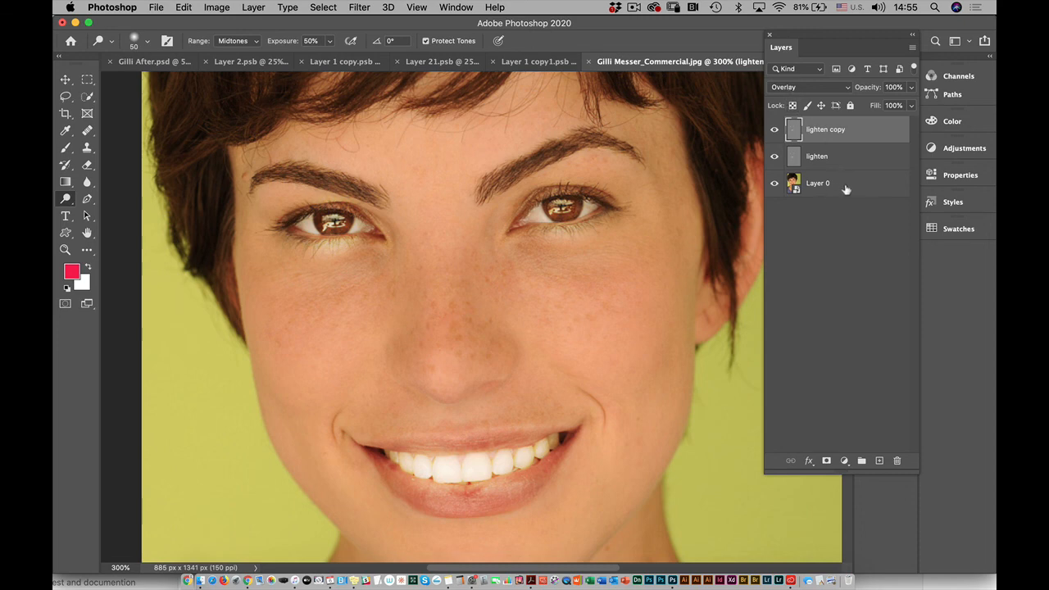
{"action": "left_click", "coordinate": [799, 88]}
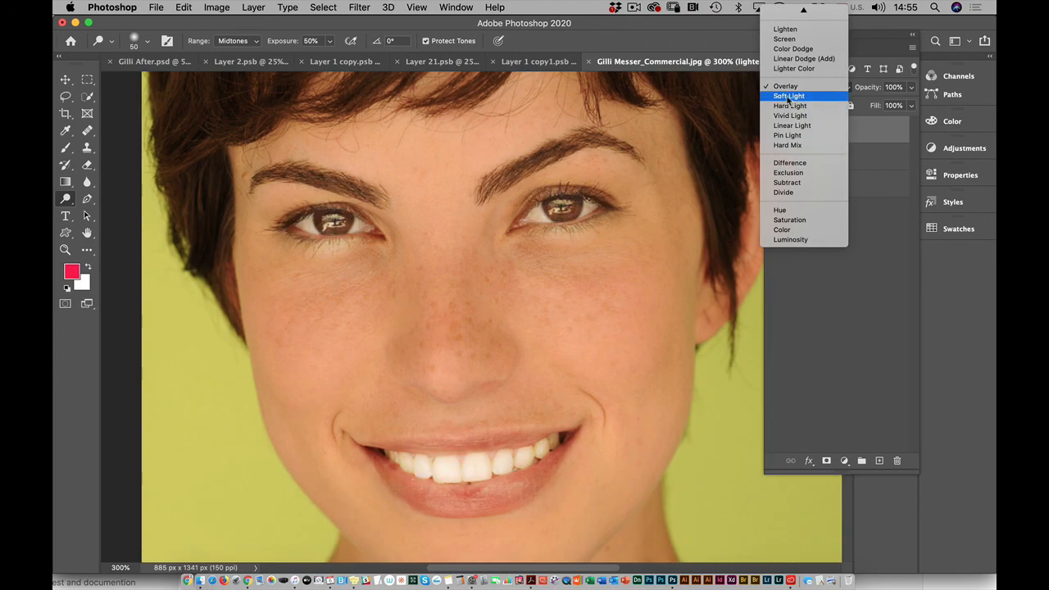
{"action": "left_click", "coordinate": [787, 97]}
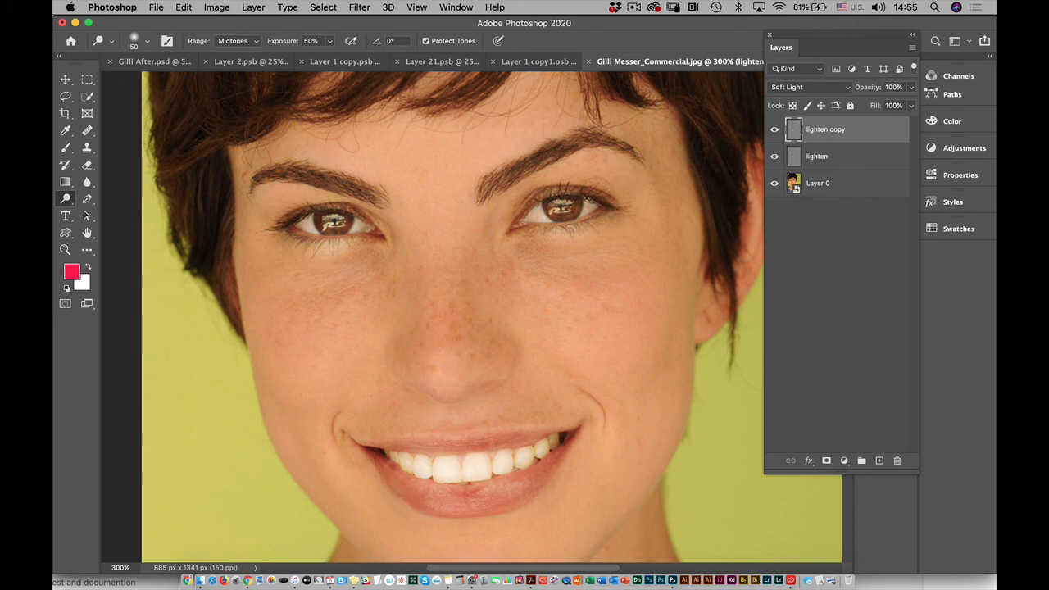
Darken the eyebrows and eye outlines on the lighten copy layer with a 65 px Burn brush, Midtones at 50% exposure.
{"action": "left_click", "coordinate": [65, 203]}
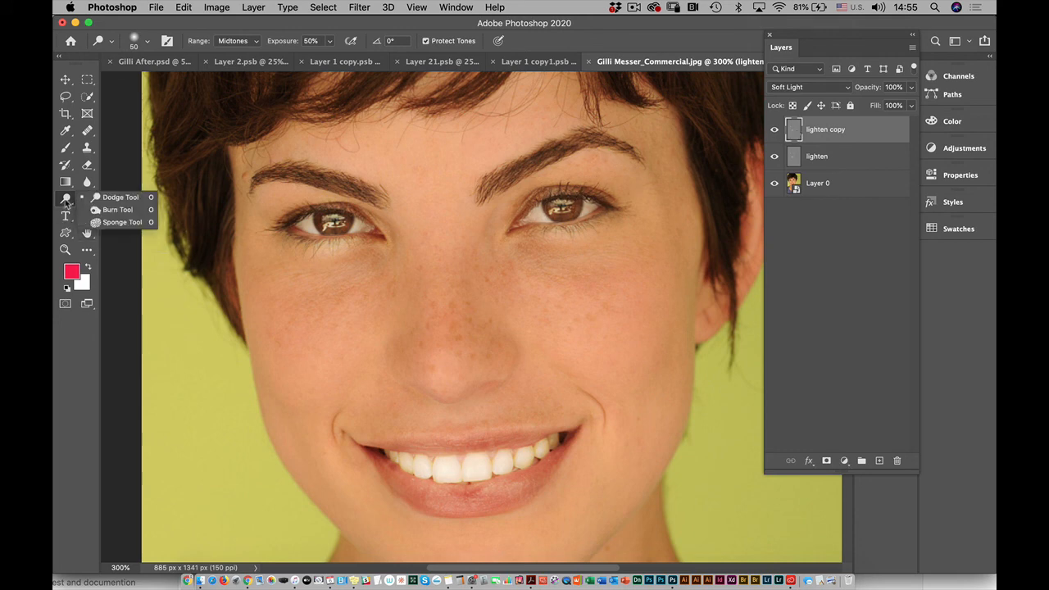
{"action": "left_click", "coordinate": [97, 210]}
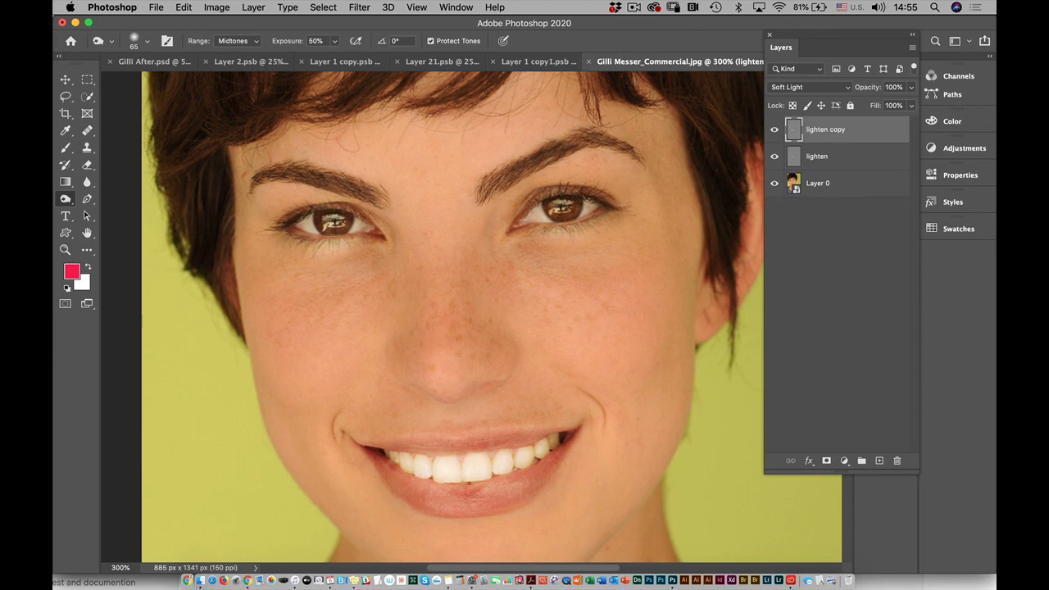
{"action": "left_click_drag", "start_coordinate": [320, 212], "coordinate": [346, 215]}
Combine the lighten and lighten copy layers into one smart object and set its blend mode to Overlay.
{"action": "left_click", "coordinate": [864, 156]}
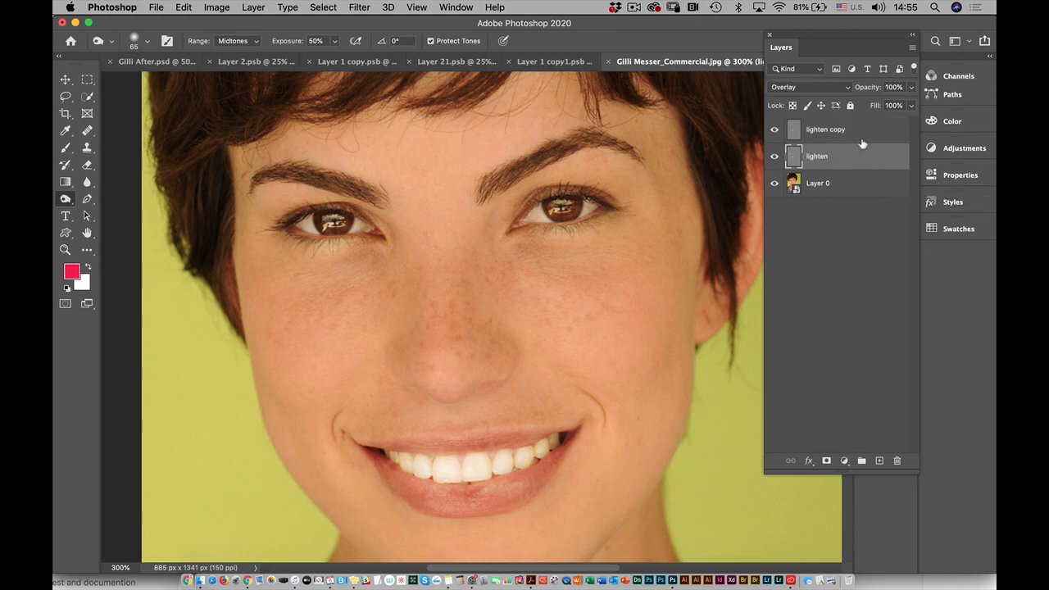
{"action": "left_click", "coordinate": [860, 136], "text": "shift"}
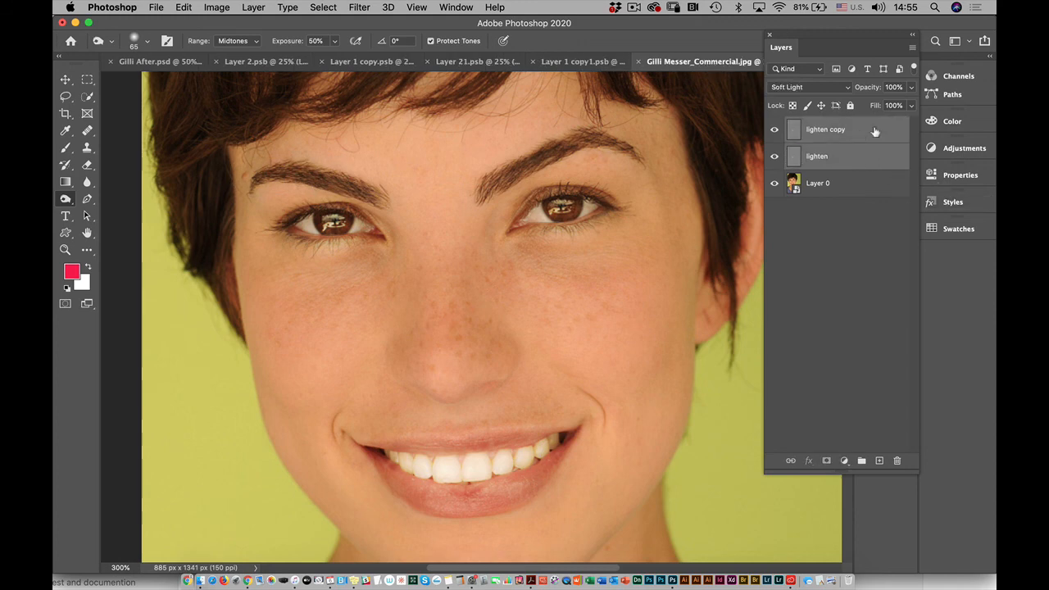
{"action": "left_click", "coordinate": [912, 47]}
{"action": "left_click", "coordinate": [834, 304]}
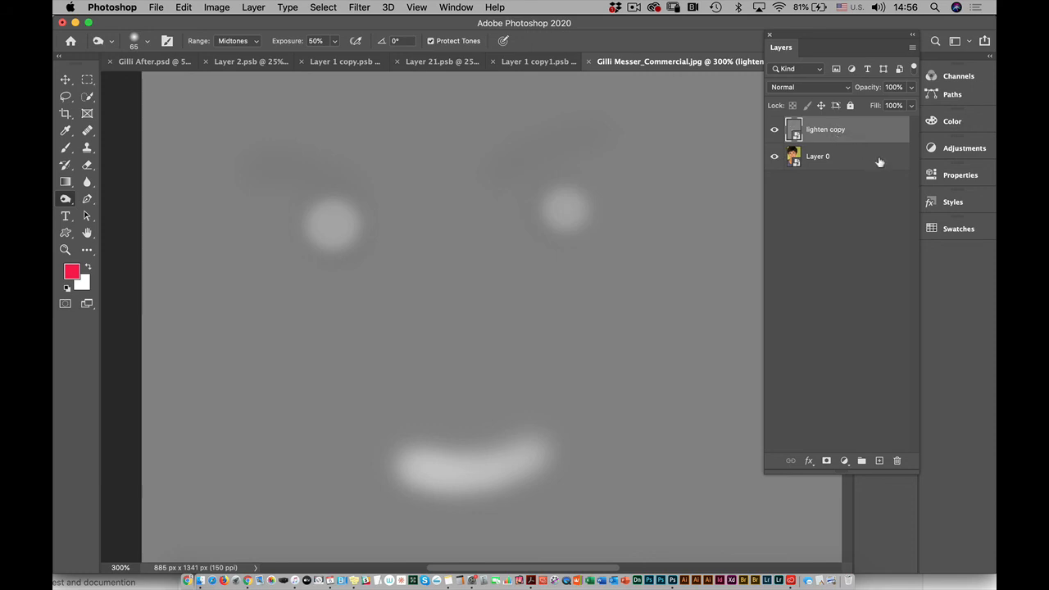
{"action": "left_click", "coordinate": [791, 87]}
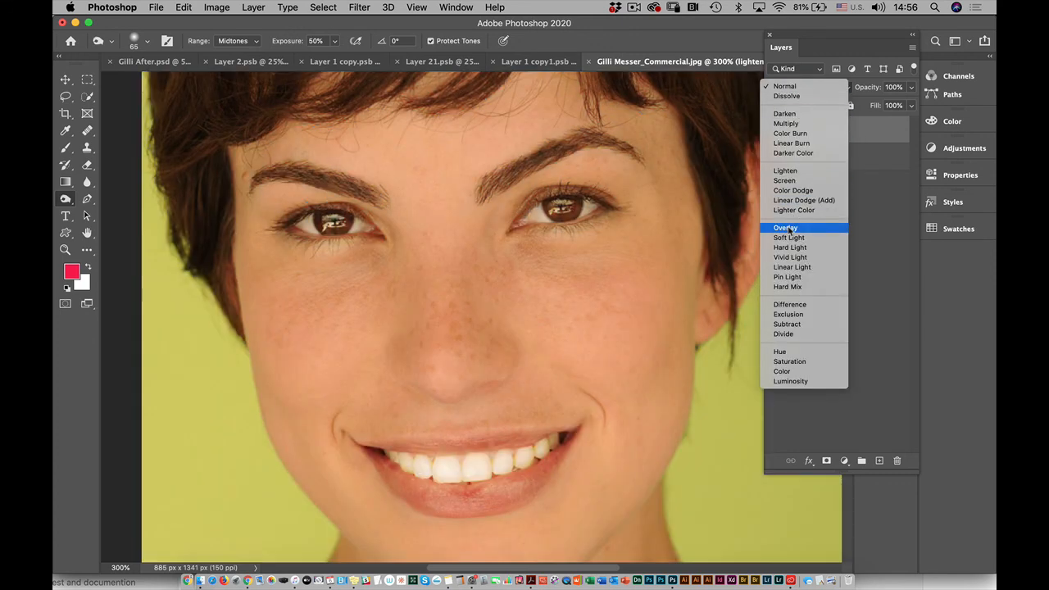
{"action": "left_click", "coordinate": [787, 230]}
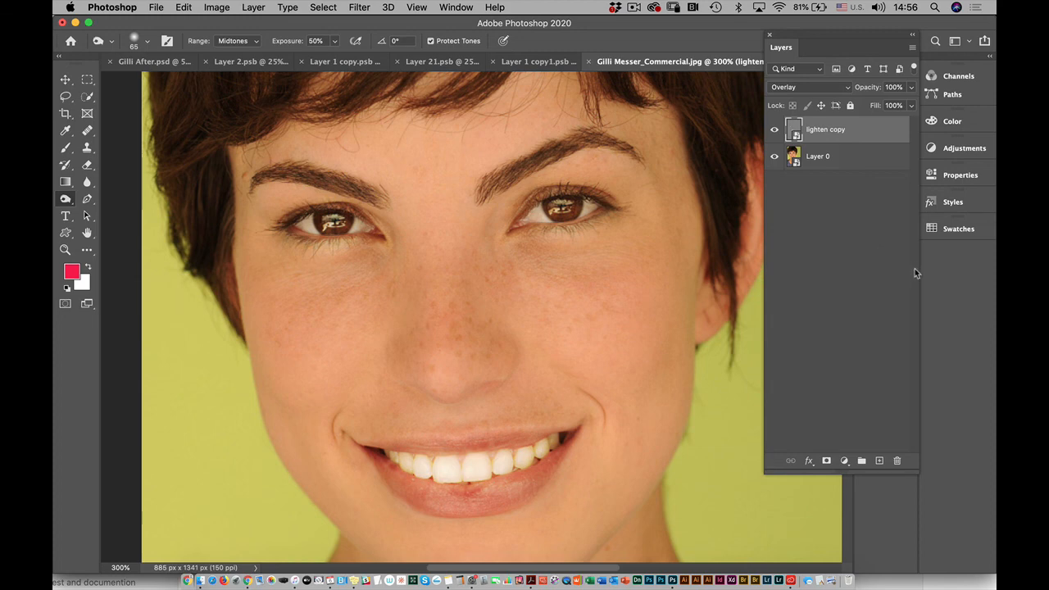
Compare the portrait with and without the lighten copy smart object, and set that layer's opacity to 56%.
{"action": "key", "text": "super+minus"}
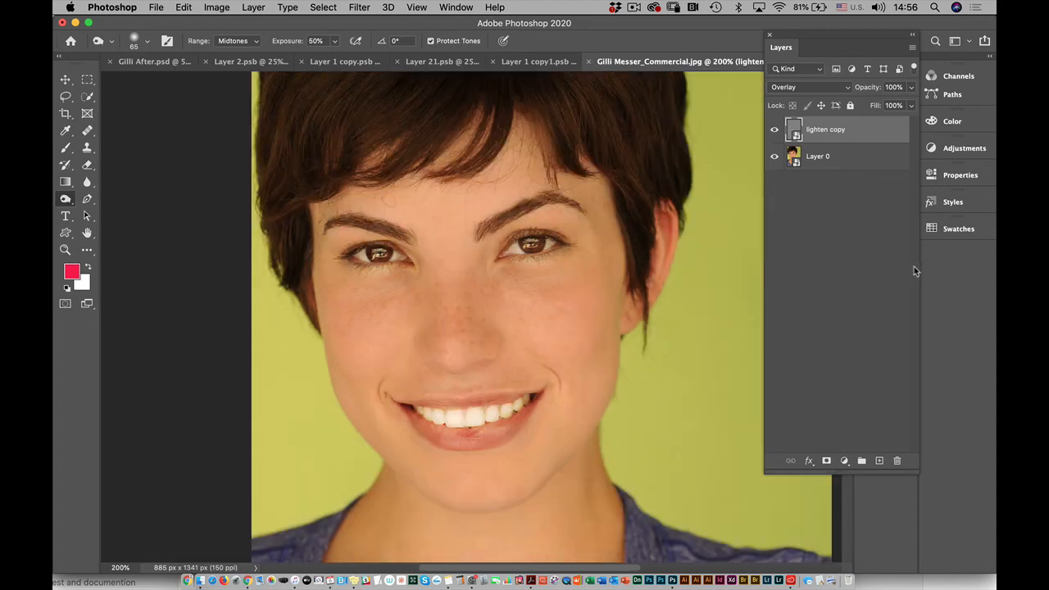
{"action": "left_click", "coordinate": [774, 133]}
{"action": "left_click", "coordinate": [774, 133]}
{"action": "left_click", "coordinate": [774, 133]}
{"action": "left_click", "coordinate": [773, 132]}
{"action": "mouse_move", "coordinate": [865, 92]}
{"action": "left_mouse_down"}
{"action": "mouse_move", "coordinate": [830, 96]}
{"action": "mouse_move", "coordinate": [867, 99]}
{"action": "left_mouse_up"}
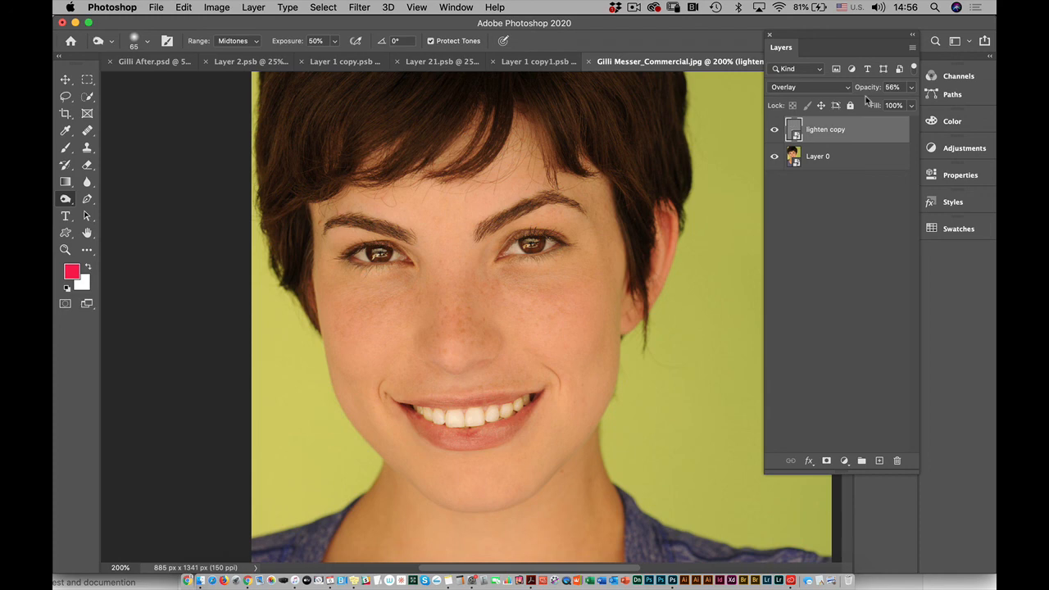
Open the contents of the Layer 0 smart object and duplicate its Background layer.
{"action": "left_click", "coordinate": [820, 160]}
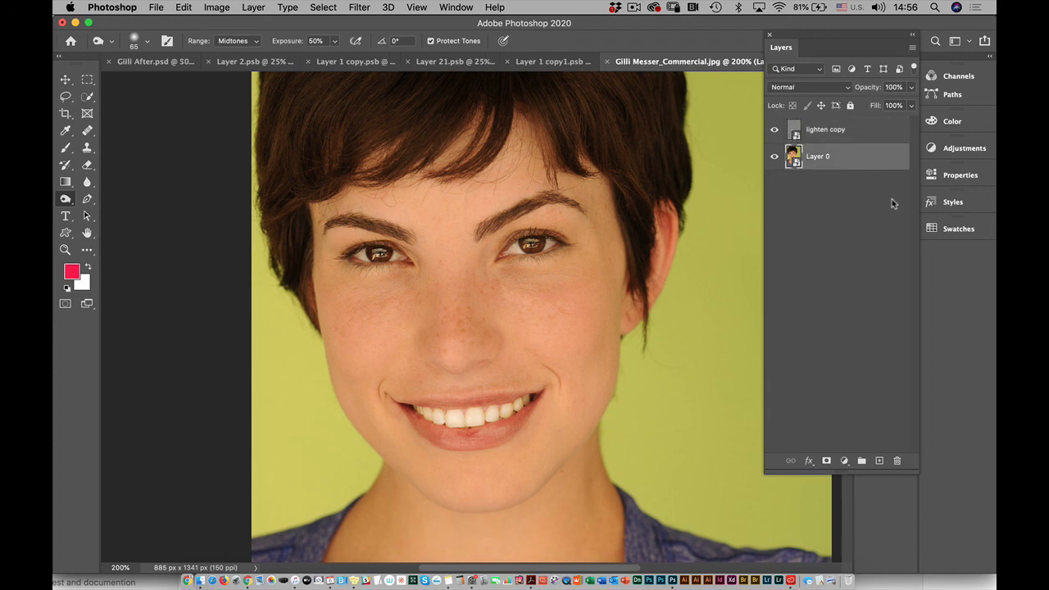
{"action": "double_click", "coordinate": [794, 161]}
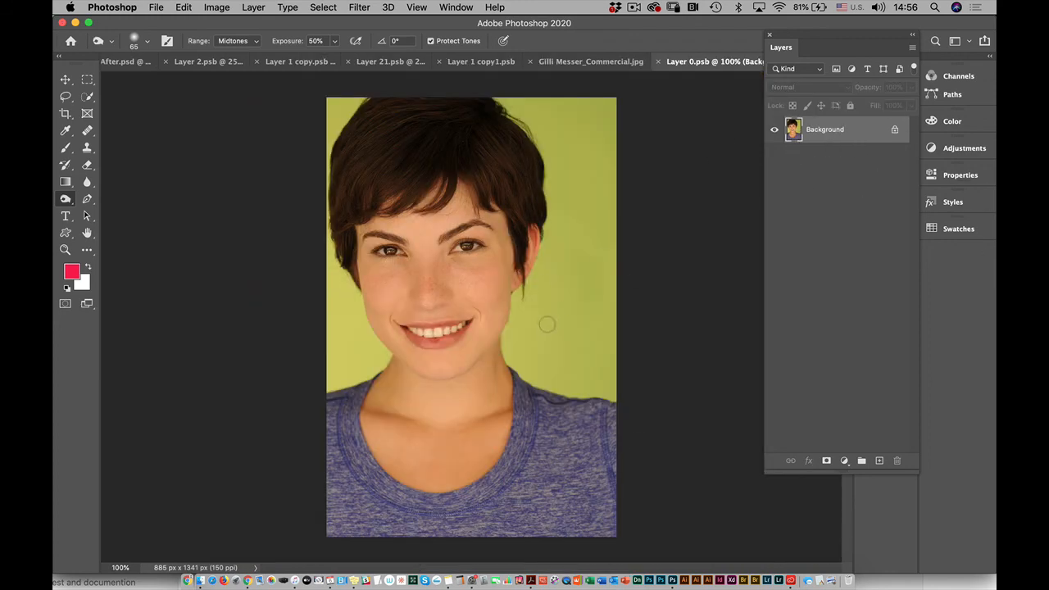
{"action": "left_click_drag", "start_coordinate": [833, 134], "coordinate": [879, 460]}
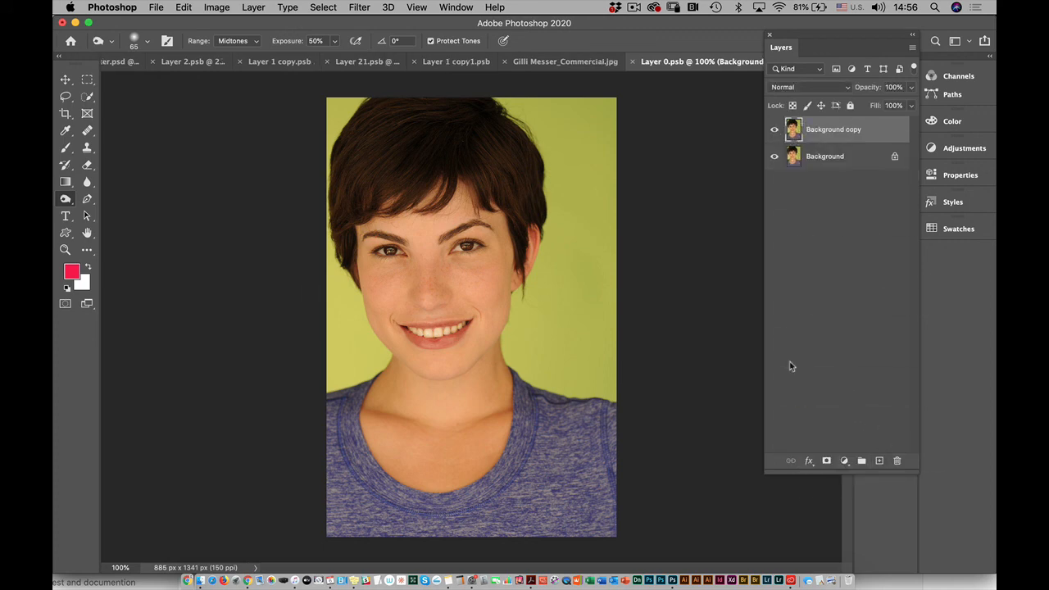
Lighten the hair on the Background copy layer with a 125 px Dodge brush in Midtones, raising the exposure to 65%.
{"action": "right_click", "coordinate": [73, 206]}
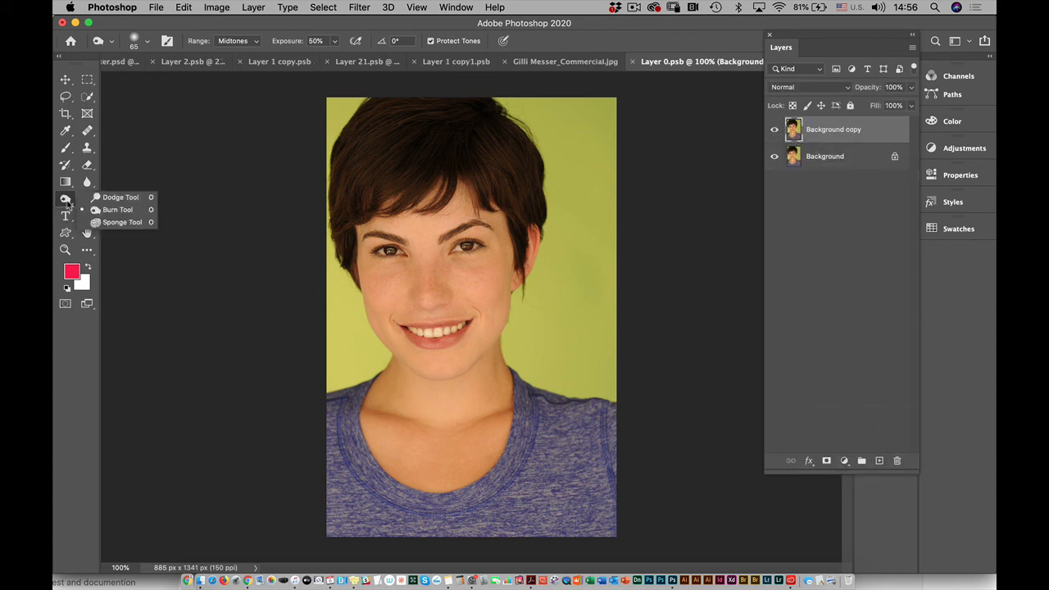
{"action": "left_click", "coordinate": [108, 213]}
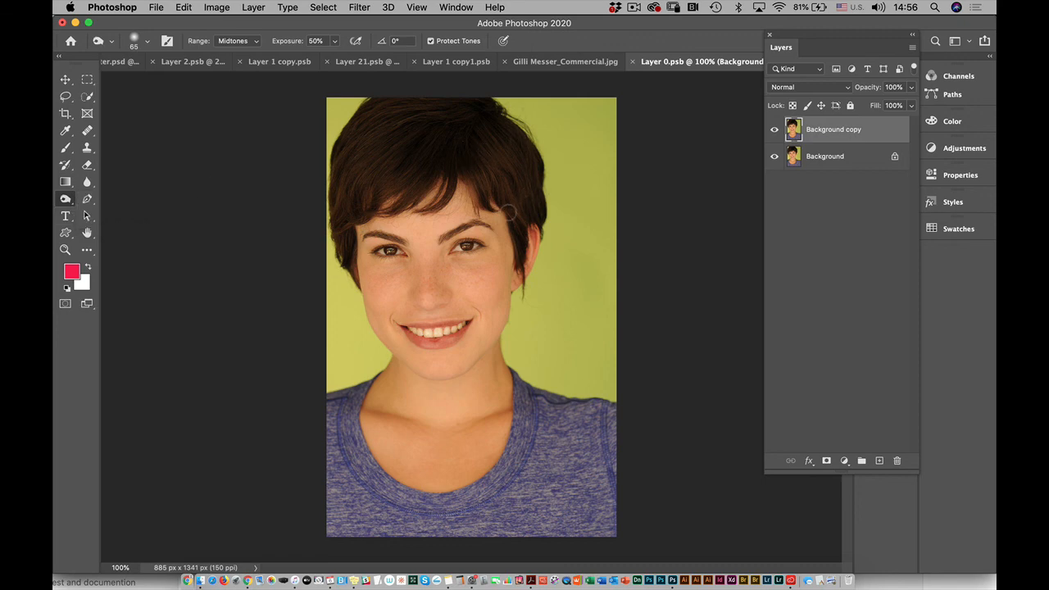
{"action": "right_click", "coordinate": [69, 204]}
{"action": "left_click", "coordinate": [106, 199]}
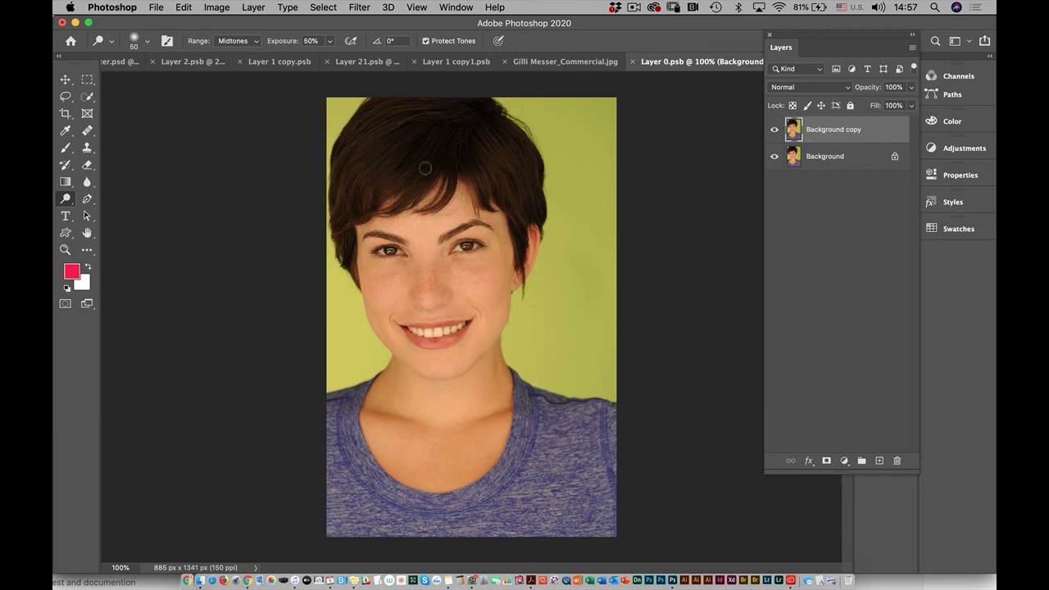
{"action": "key", "text": "bracketright"}
{"action": "key", "text": "bracketright"}
{"action": "key", "text": "bracketright"}
{"action": "key", "text": "bracketright"}
{"action": "key", "text": "bracketright"}
{"action": "key", "text": "bracketright"}
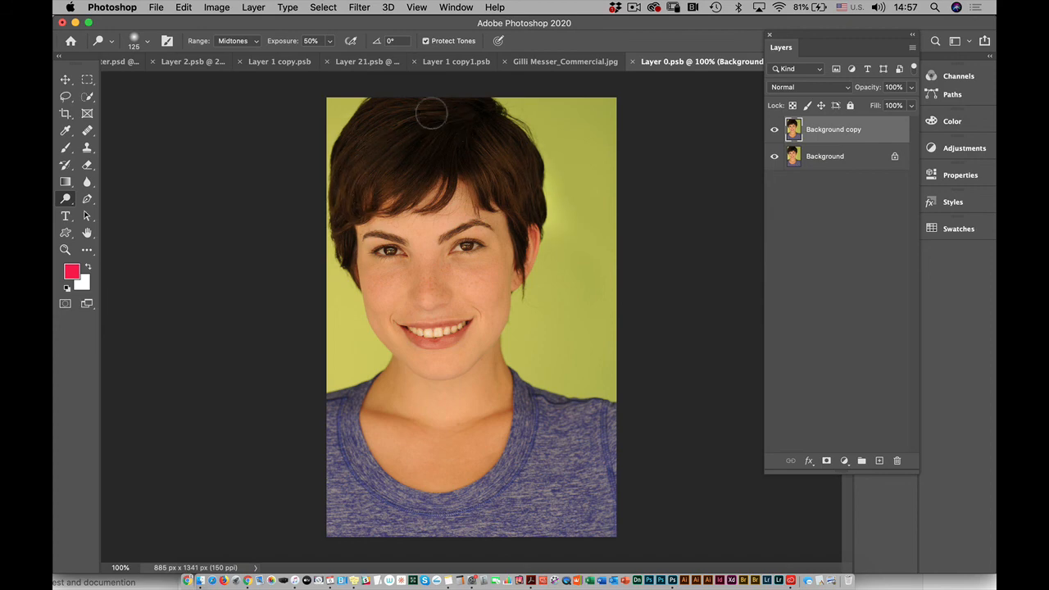
{"action": "left_click_drag", "start_coordinate": [289, 43], "coordinate": [300, 43]}
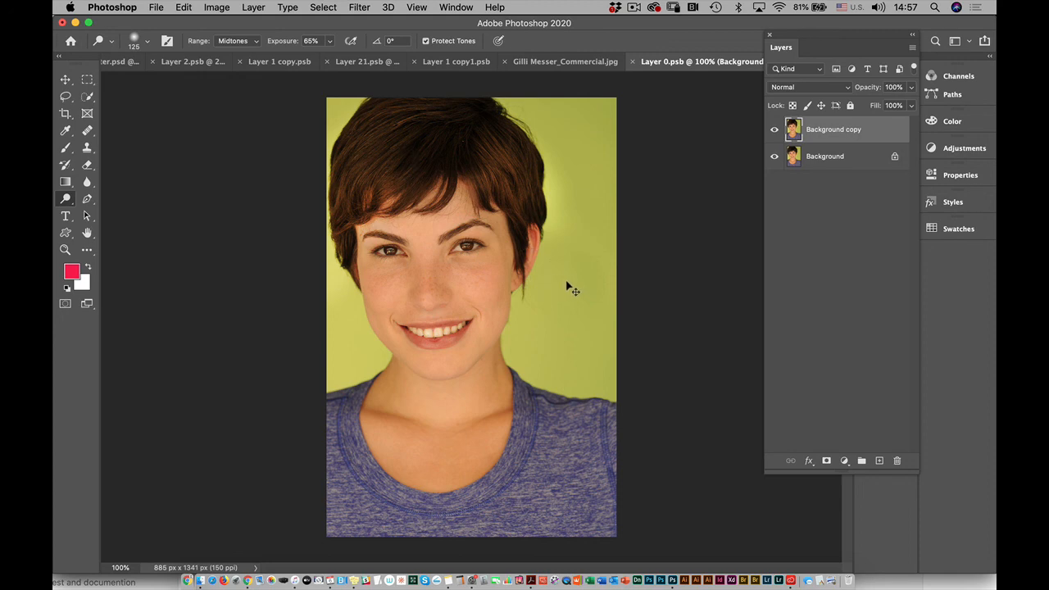
Save the smart object contents and return to the Commercial portrait document to check the hair at 200% zoom.
{"action": "key", "text": "super+s"}
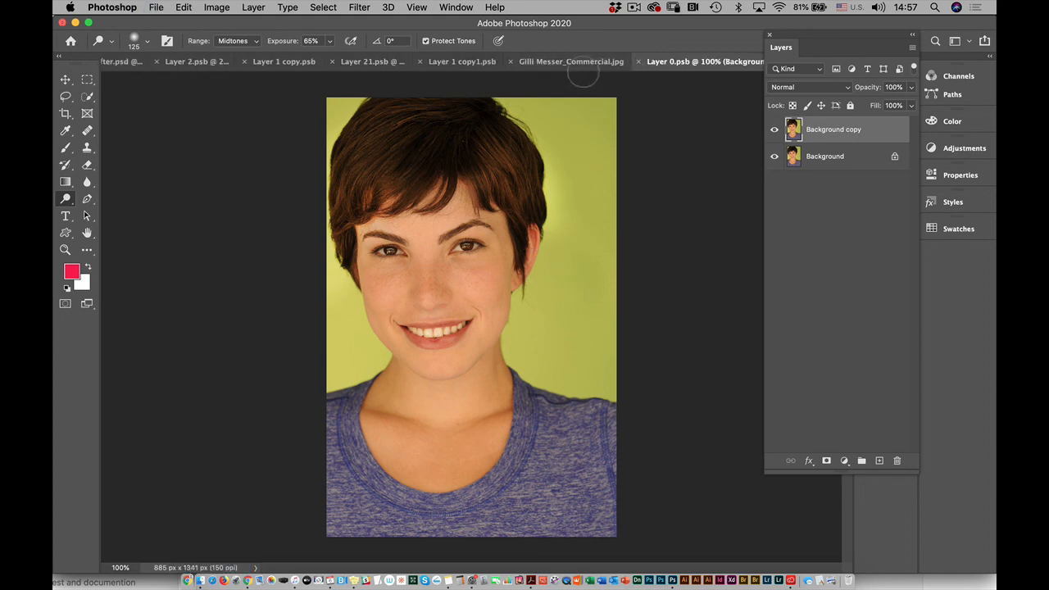
{"action": "left_click", "coordinate": [570, 64]}
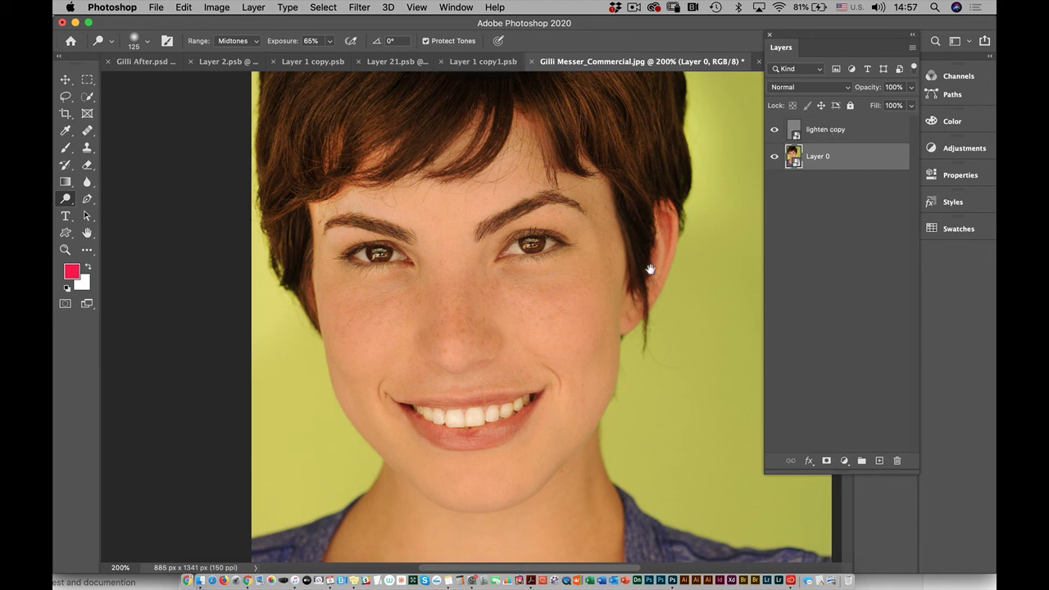
{"action": "left_click_drag", "start_coordinate": [630, 290], "coordinate": [602, 415]}
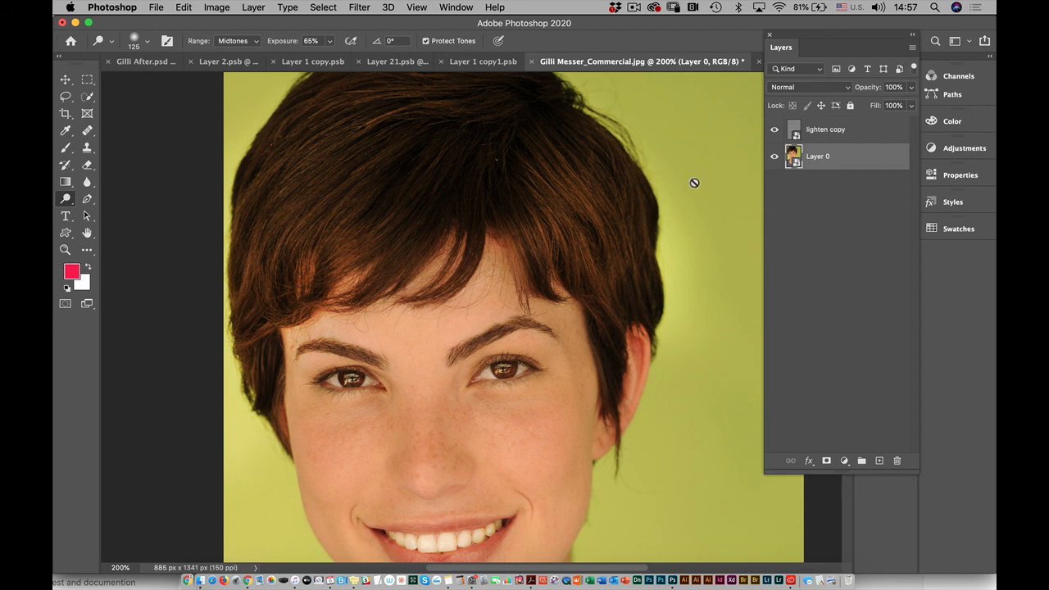
Add a new empty layer above the lighten copy smart object.
{"action": "left_click", "coordinate": [67, 200]}
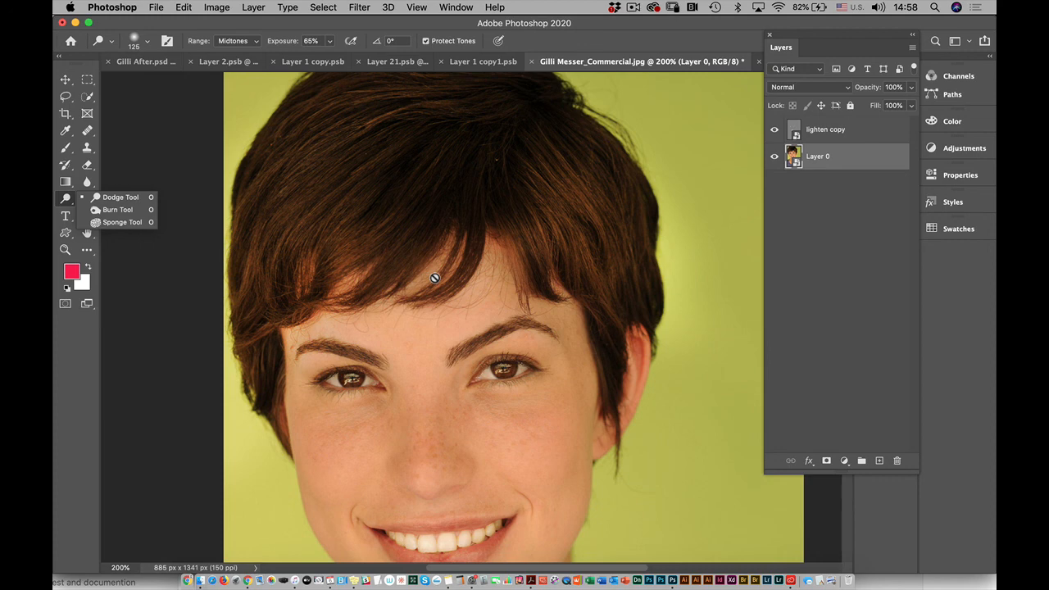
{"action": "left_click", "coordinate": [881, 138]}
{"action": "left_click", "coordinate": [880, 462]}
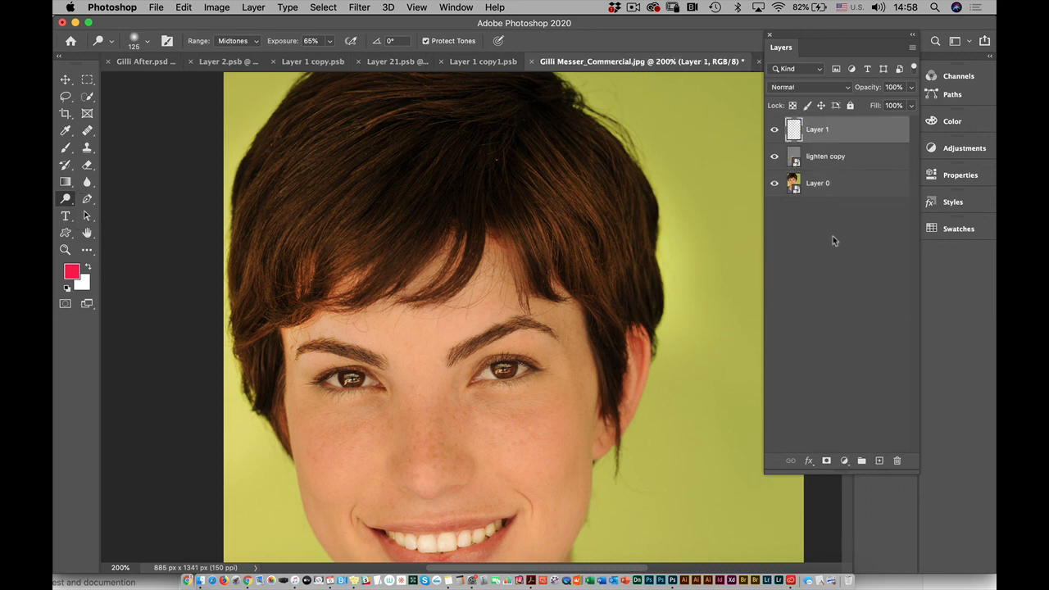
Switch to the Brush tool with a brush size of 100 px.
{"action": "left_click", "coordinate": [66, 149], "text": "alt"}
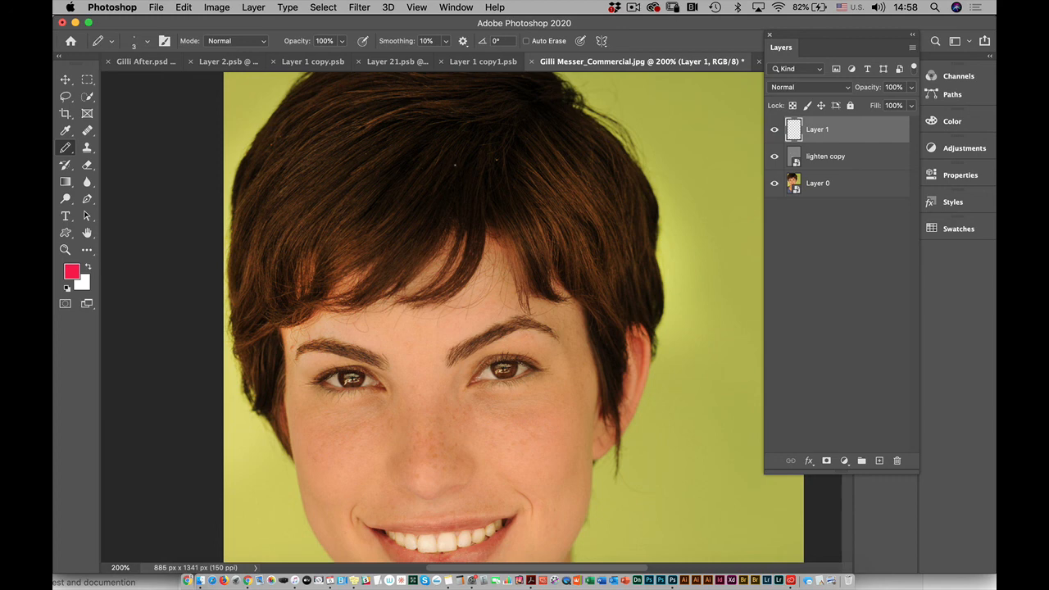
{"action": "key", "text": "bracketright"}
{"action": "key", "text": "bracketright"}
{"action": "key", "text": "bracketright"}
{"action": "key", "text": "bracketright"}
{"action": "key", "text": "bracketright"}
{"action": "key", "text": "bracketright"}
{"action": "key", "text": "bracketright"}
{"action": "key", "text": "bracketright"}
{"action": "key", "text": "bracketright"}
{"action": "key", "text": "bracketright"}
{"action": "left_click", "coordinate": [69, 151]}
{"action": "left_click", "coordinate": [119, 146]}
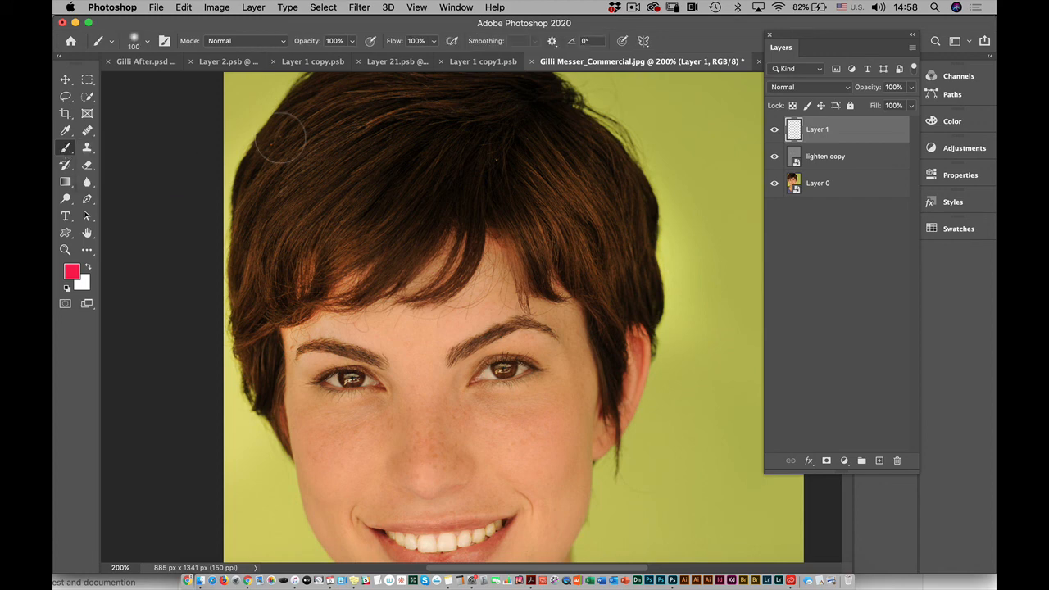
Paint red over the top and sides of the hair on Layer 1 and set the layer's blending mode to Multiply.
{"action": "left_click_drag", "start_coordinate": [485, 146], "coordinate": [610, 270]}
{"action": "mouse_move", "coordinate": [534, 153]}
{"action": "left_mouse_down"}
{"action": "mouse_move", "coordinate": [611, 270]}
{"action": "mouse_move", "coordinate": [637, 246]}
{"action": "mouse_move", "coordinate": [627, 295]}
{"action": "mouse_move", "coordinate": [336, 176]}
{"action": "mouse_move", "coordinate": [320, 131]}
{"action": "mouse_move", "coordinate": [271, 246]}
{"action": "mouse_move", "coordinate": [353, 229]}
{"action": "left_mouse_up"}
{"action": "left_click", "coordinate": [779, 86]}
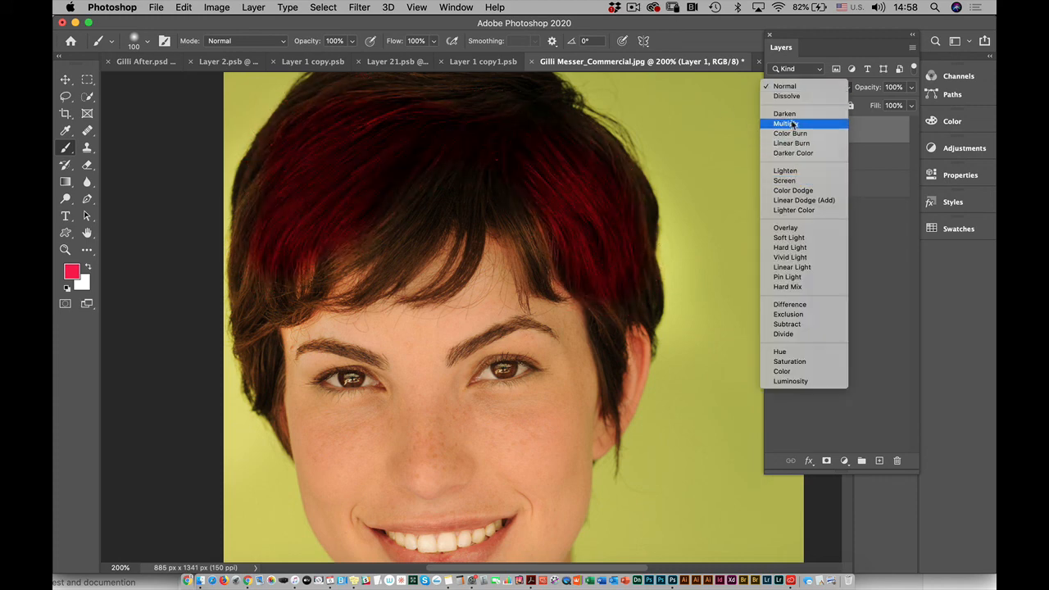
{"action": "left_click", "coordinate": [794, 124]}
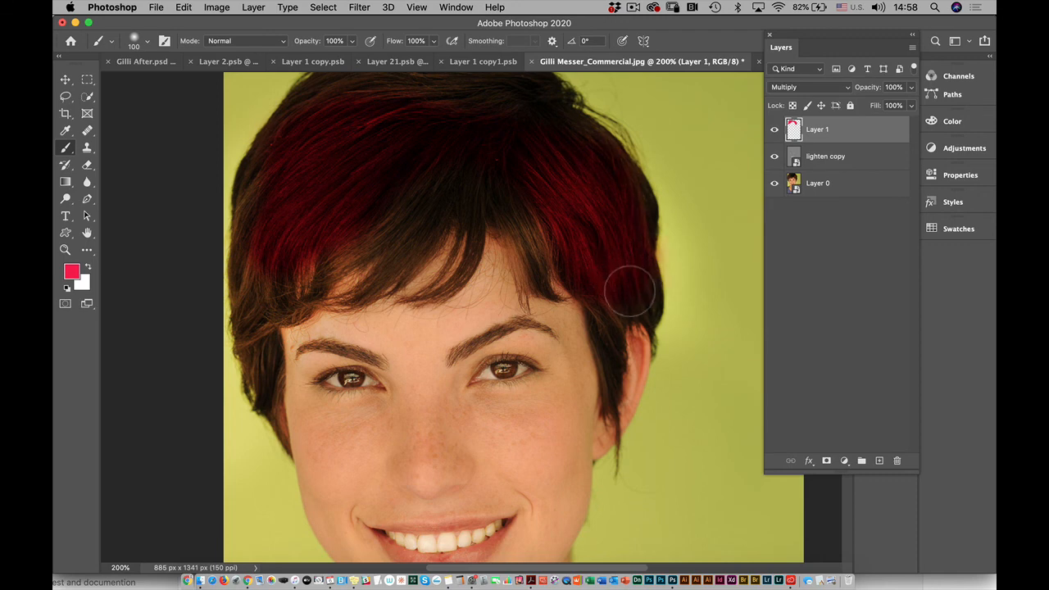
{"action": "mouse_move", "coordinate": [381, 181]}
{"action": "left_mouse_down"}
{"action": "mouse_move", "coordinate": [507, 198]}
{"action": "mouse_move", "coordinate": [582, 168]}
{"action": "mouse_move", "coordinate": [333, 188]}
{"action": "mouse_move", "coordinate": [396, 136]}
{"action": "mouse_move", "coordinate": [356, 180]}
{"action": "left_mouse_up"}
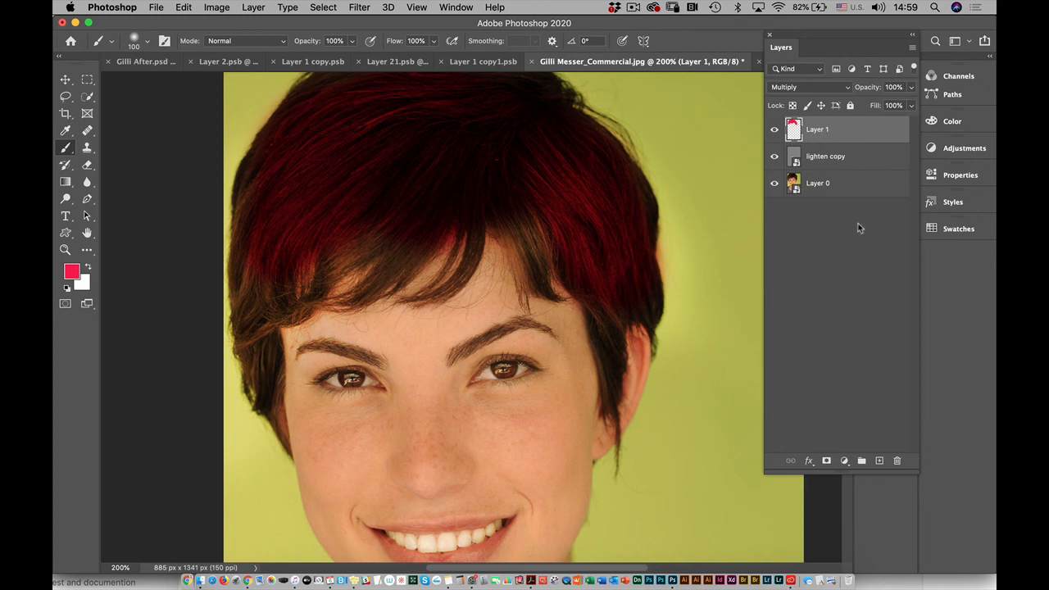
Add another empty layer above Layer 1 and set the foreground color to the olive yellow #baa91b.
{"action": "left_click", "coordinate": [880, 461]}
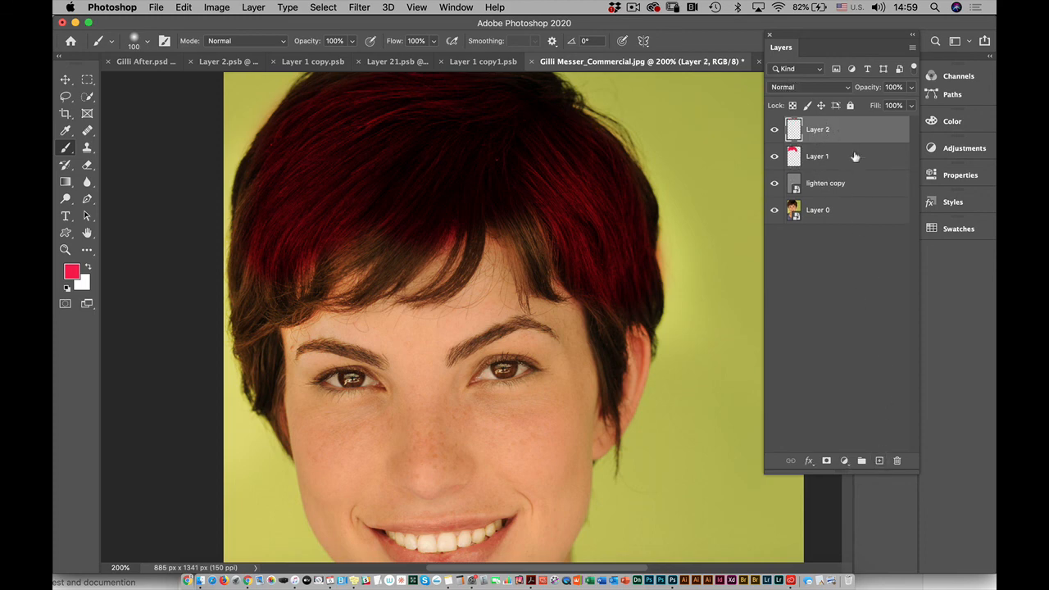
{"action": "left_click", "coordinate": [74, 268]}
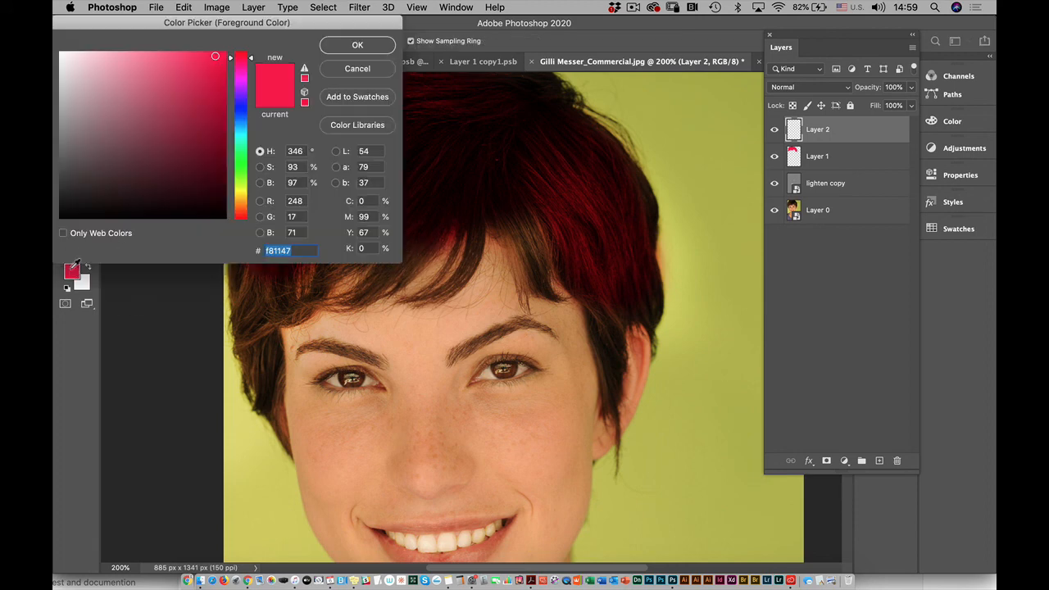
{"action": "left_click", "coordinate": [240, 193]}
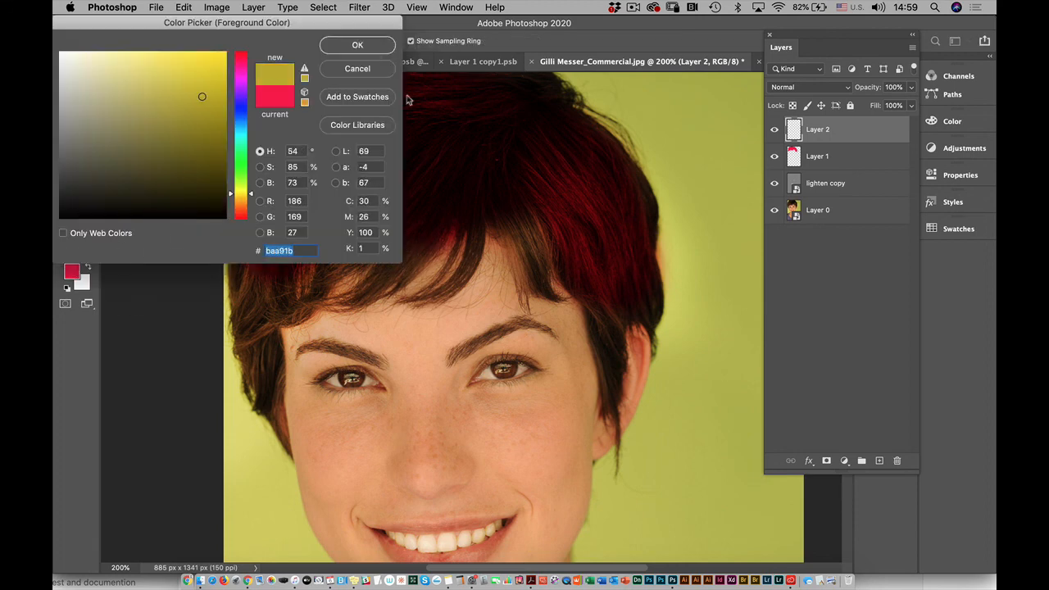
{"action": "left_click", "coordinate": [358, 44]}
Paint the yellow over the hair and fringe on Layer 2 in Multiply mode, and change the layer's blending mode to Overlay.
{"action": "left_click", "coordinate": [805, 87]}
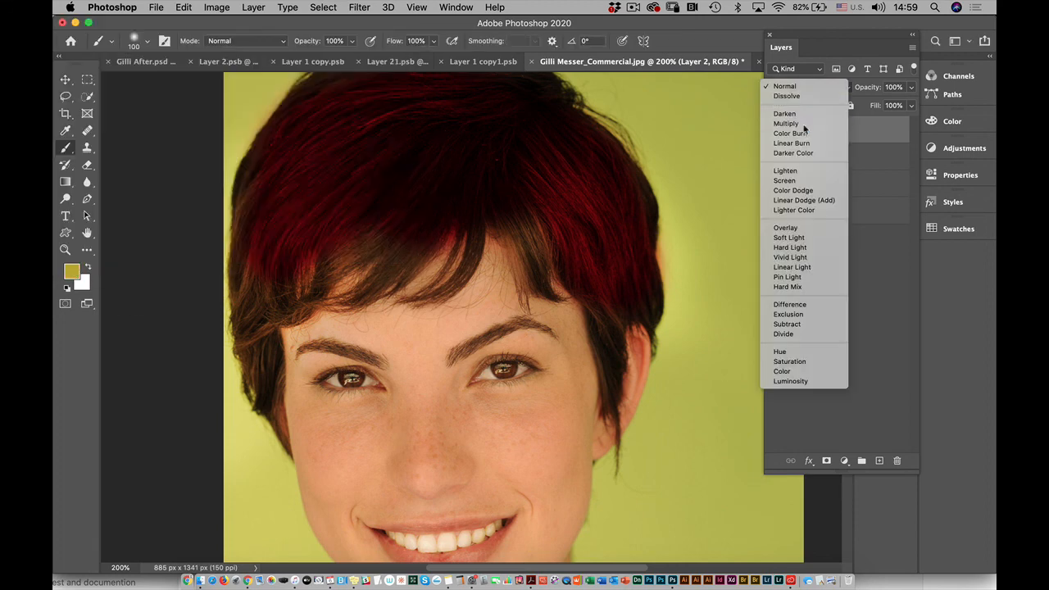
{"action": "left_click", "coordinate": [795, 123]}
{"action": "mouse_move", "coordinate": [511, 195]}
{"action": "left_mouse_down"}
{"action": "mouse_move", "coordinate": [505, 166]}
{"action": "mouse_move", "coordinate": [481, 168]}
{"action": "mouse_move", "coordinate": [411, 228]}
{"action": "mouse_move", "coordinate": [296, 253]}
{"action": "left_mouse_up"}
{"action": "mouse_move", "coordinate": [425, 208]}
{"action": "left_mouse_down"}
{"action": "mouse_move", "coordinate": [455, 184]}
{"action": "mouse_move", "coordinate": [481, 182]}
{"action": "mouse_move", "coordinate": [319, 160]}
{"action": "mouse_move", "coordinate": [352, 110]}
{"action": "mouse_move", "coordinate": [313, 142]}
{"action": "mouse_move", "coordinate": [504, 92]}
{"action": "left_mouse_up"}
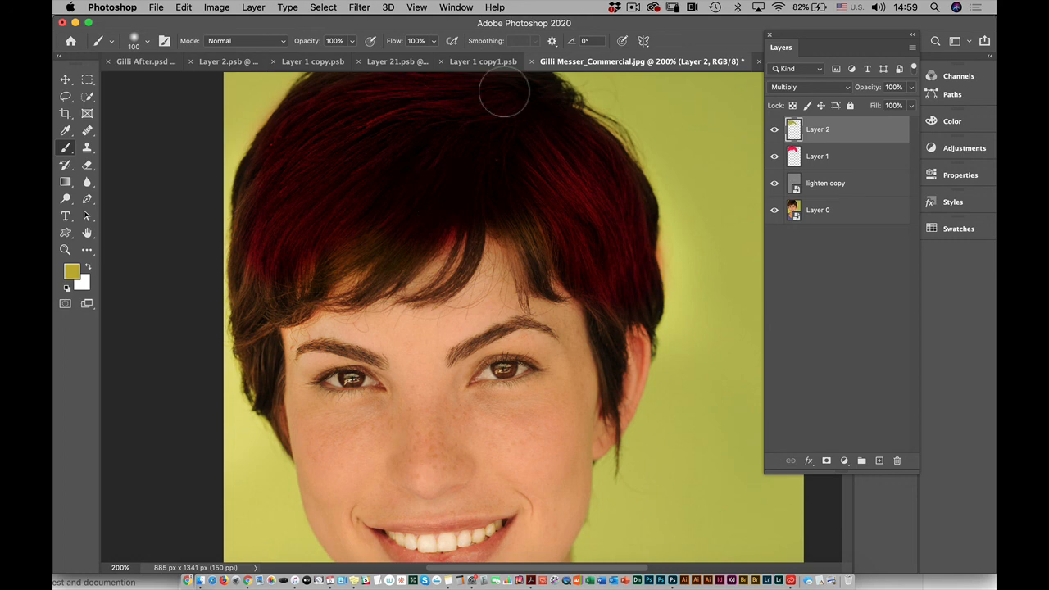
{"action": "left_click", "coordinate": [787, 87]}
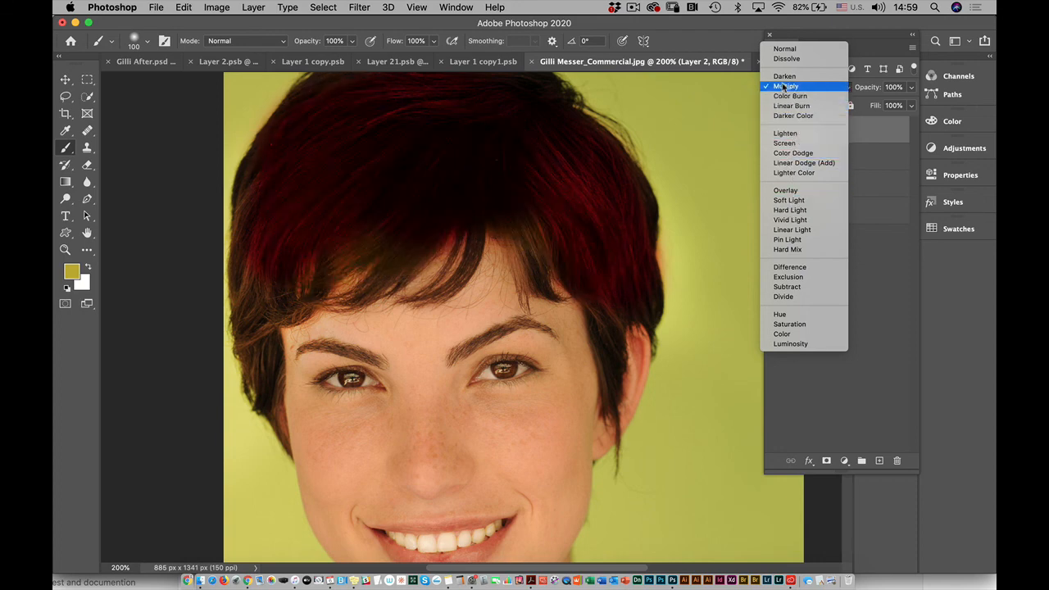
{"action": "left_click", "coordinate": [785, 191]}
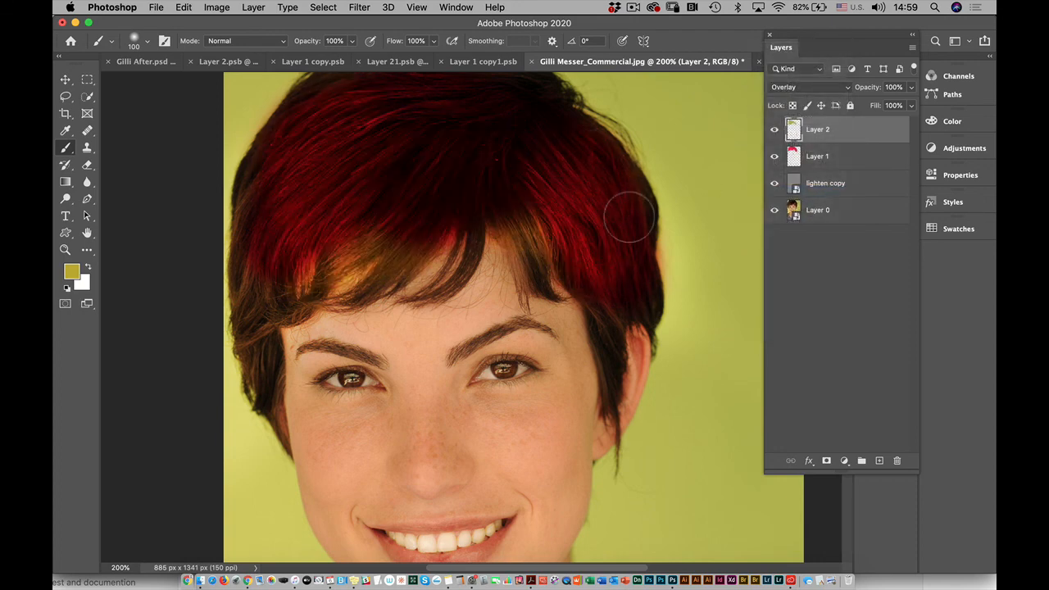